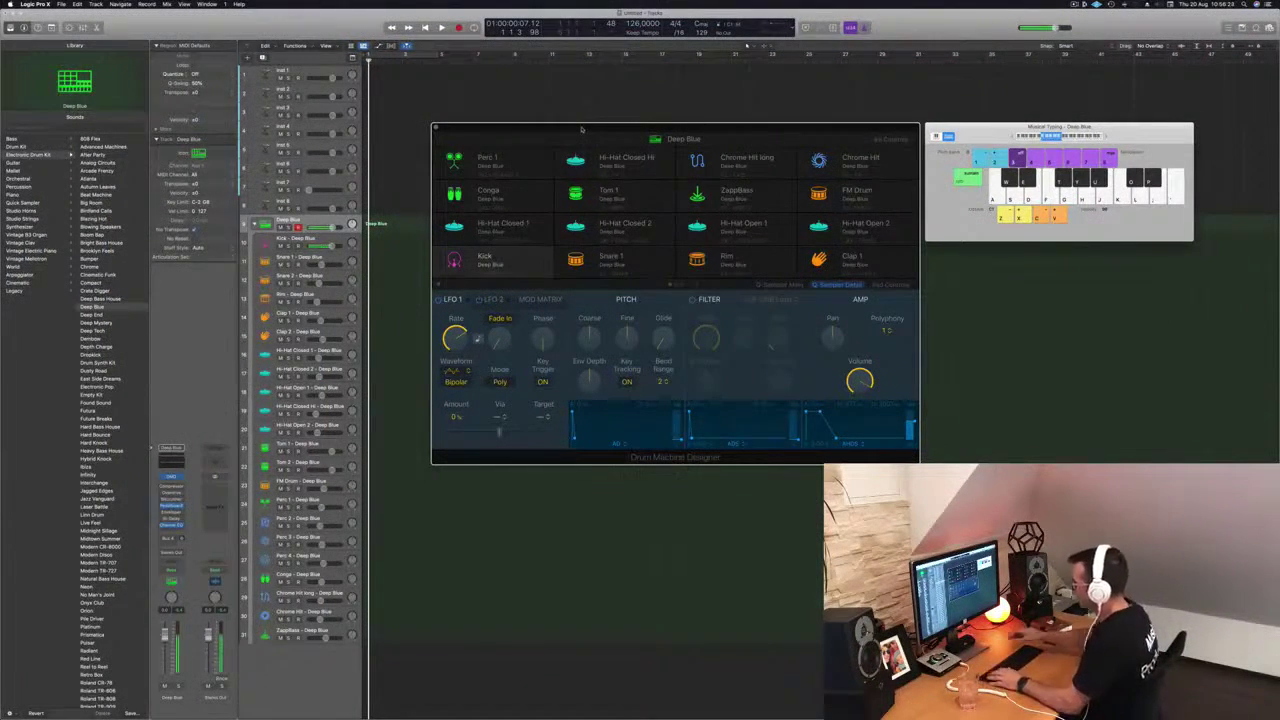
- Audition the Deep Blue kick through Musical Typing and move the Drum Machine Designer window slightly lower
{"action": "key", "text": "a"}
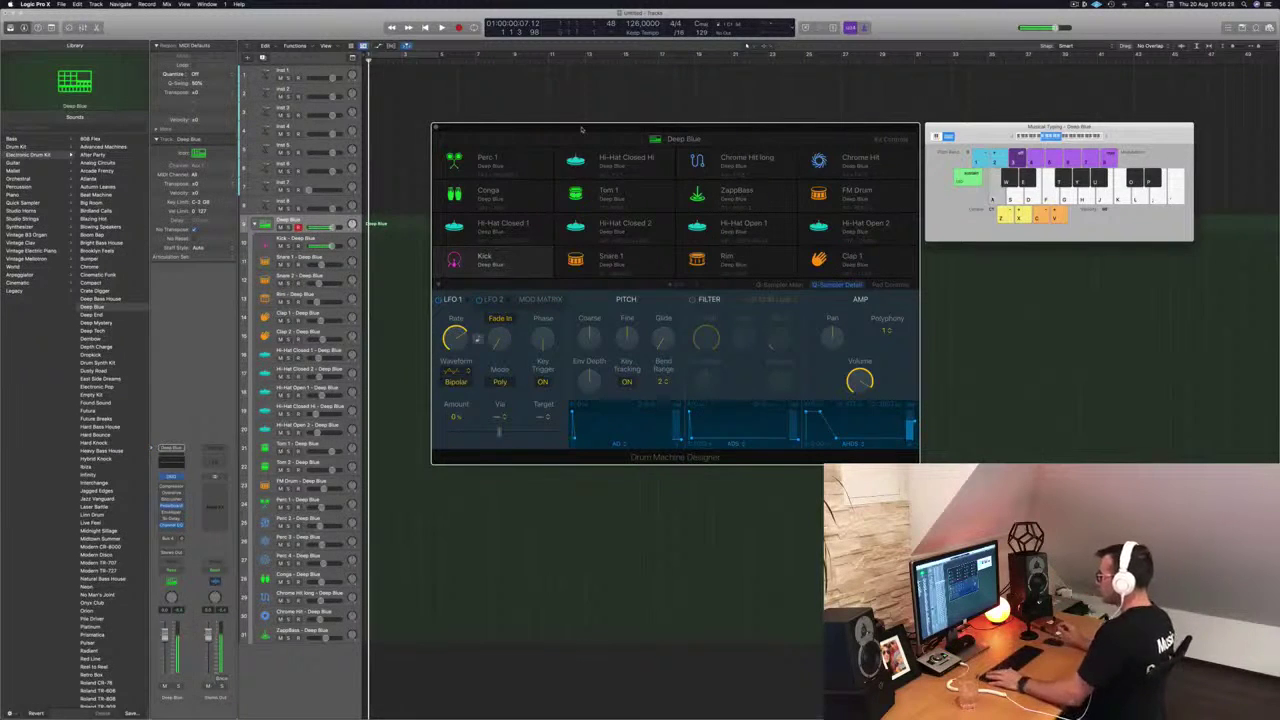
{"action": "key", "text": "a"}
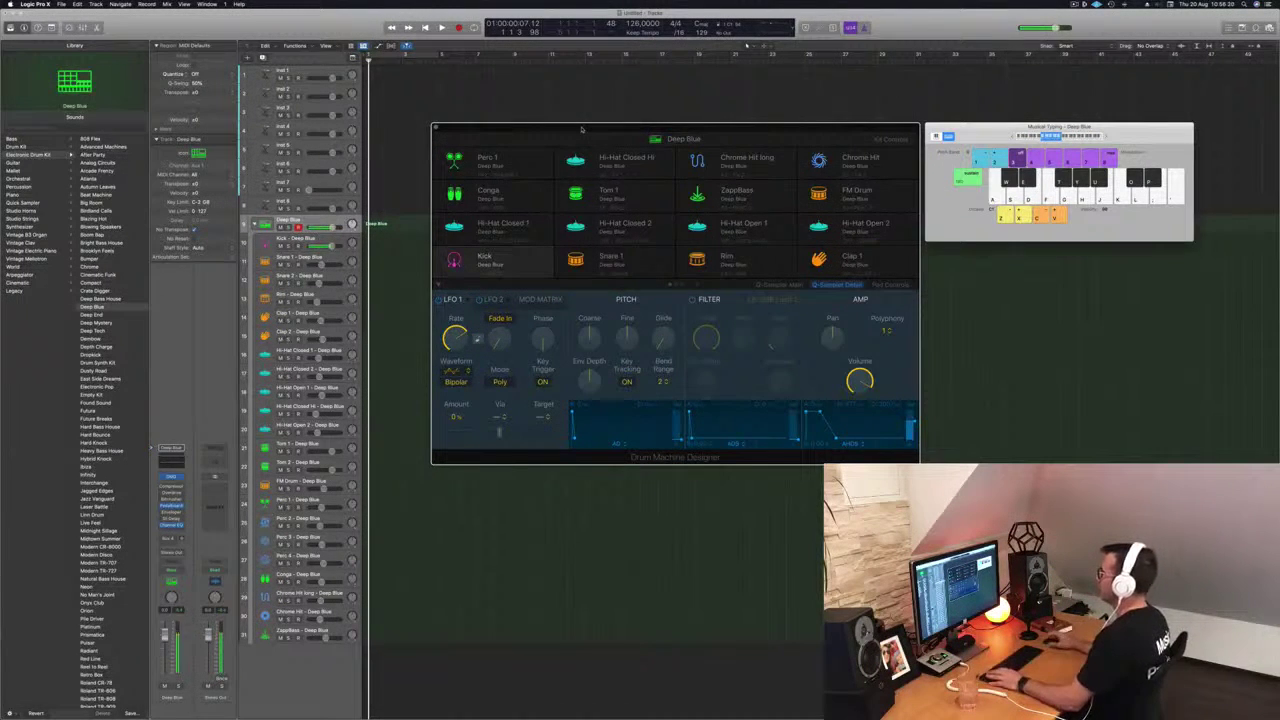
{"action": "left_click_drag", "start_coordinate": [581, 128], "coordinate": [616, 201]}
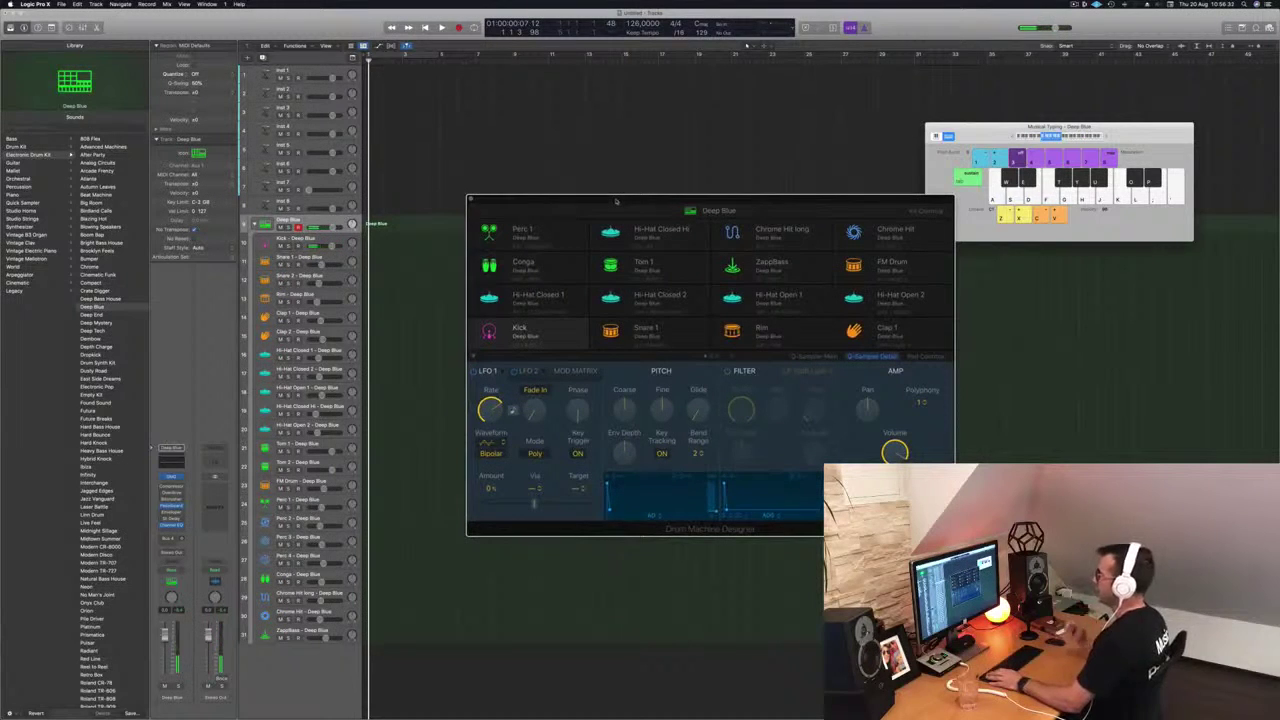
{"action": "key", "text": "a"}
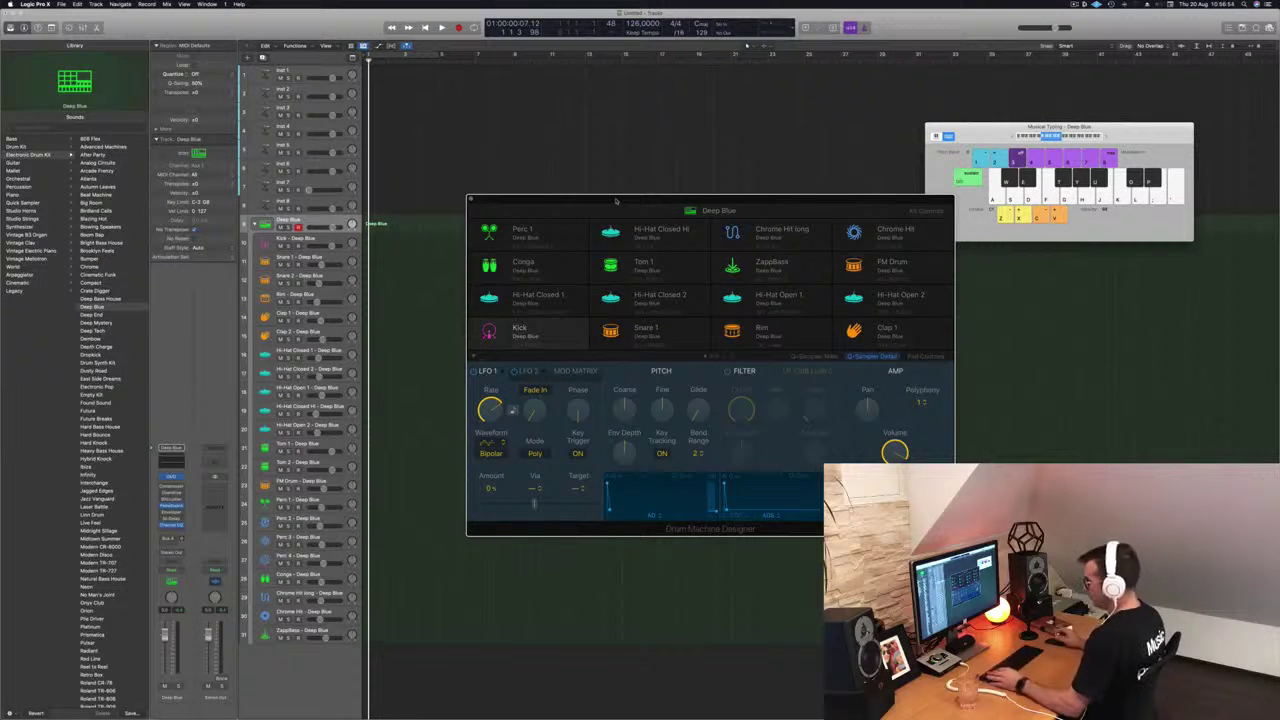
{"action": "key", "text": "a"}
{"action": "key", "text": "a"}
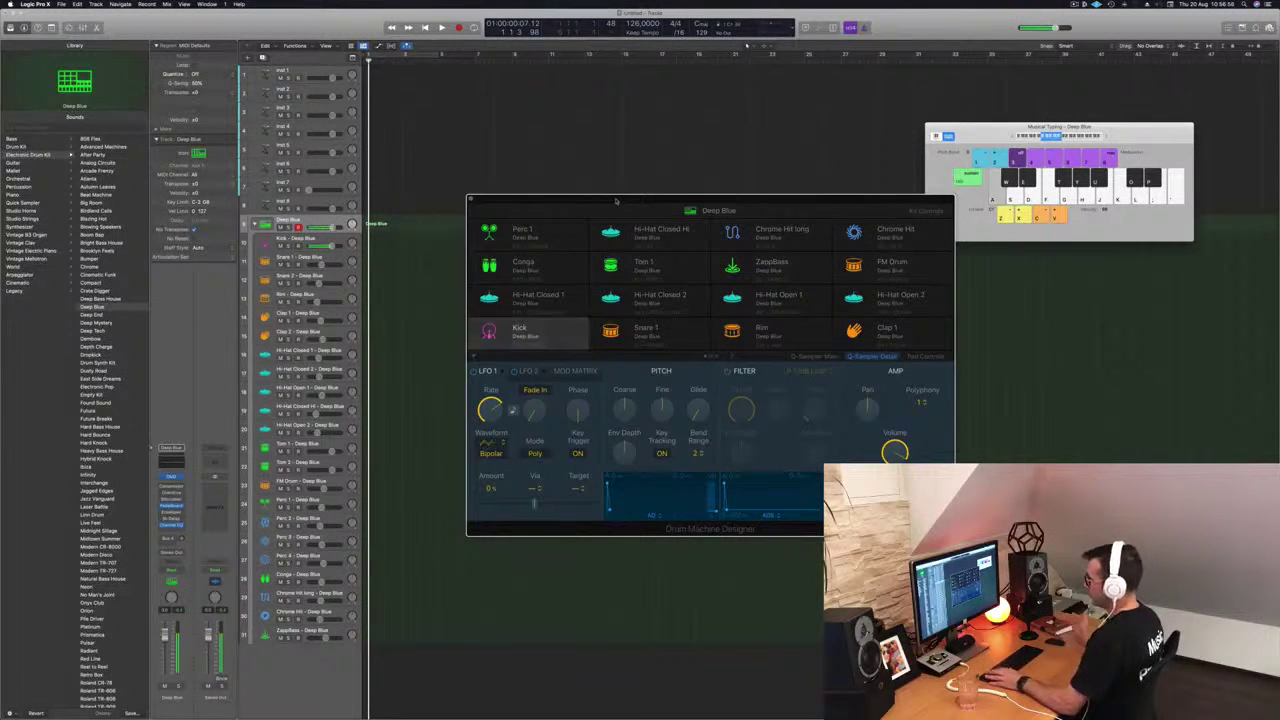
- Record a one-bar kick pattern on the Deep Blue kit and move the recorded region to the Kick track
{"action": "key", "text": "r"}
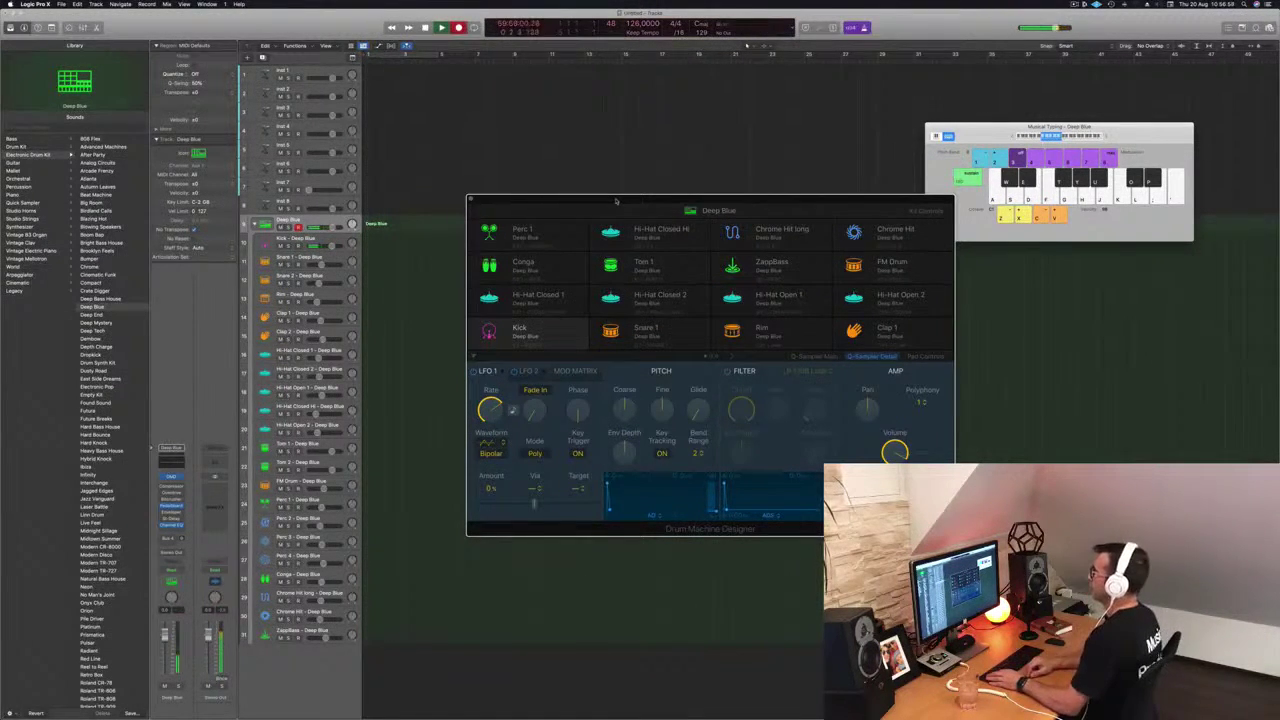
{"action": "key", "text": "a"}
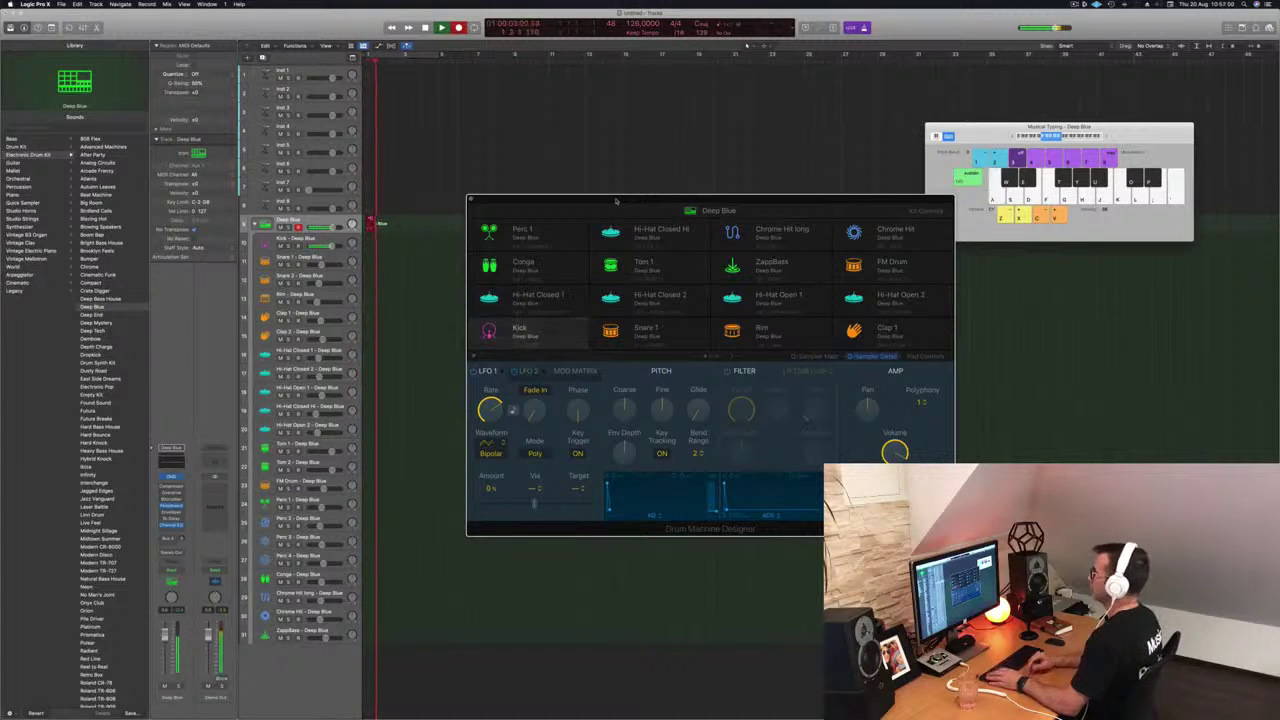
{"action": "key", "text": "space"}
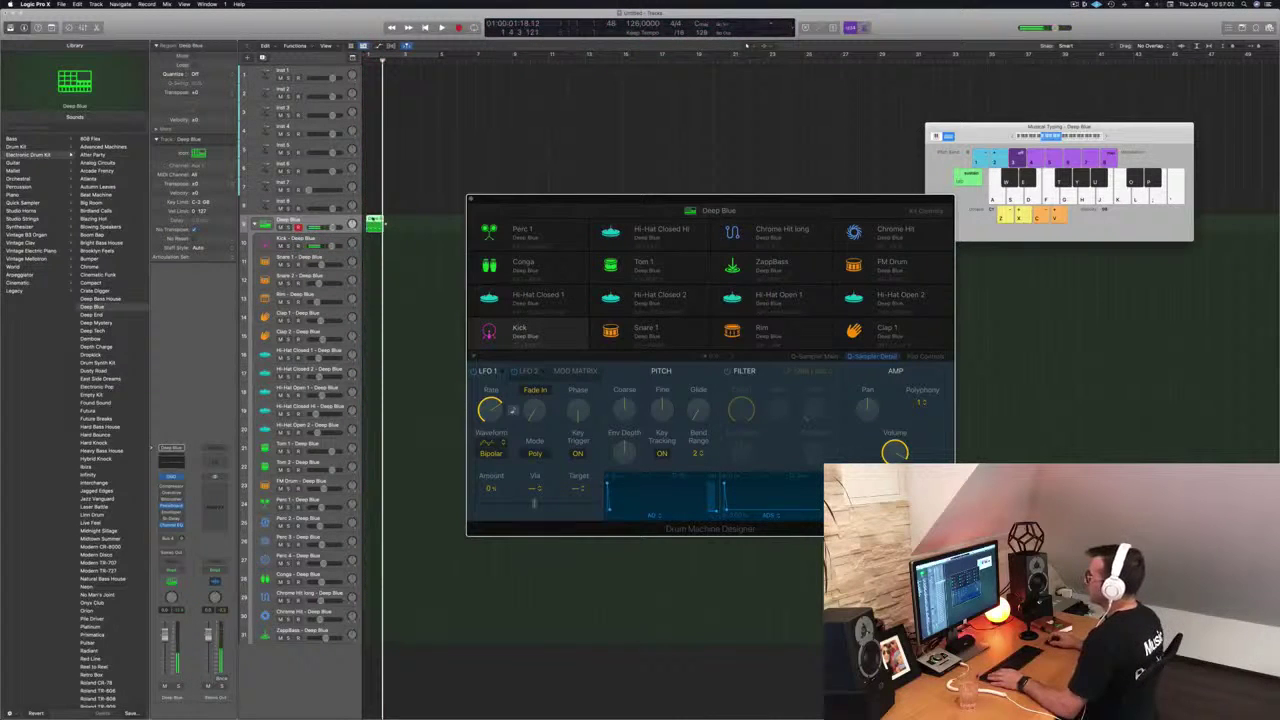
{"action": "left_click_drag", "start_coordinate": [375, 223], "coordinate": [376, 242]}
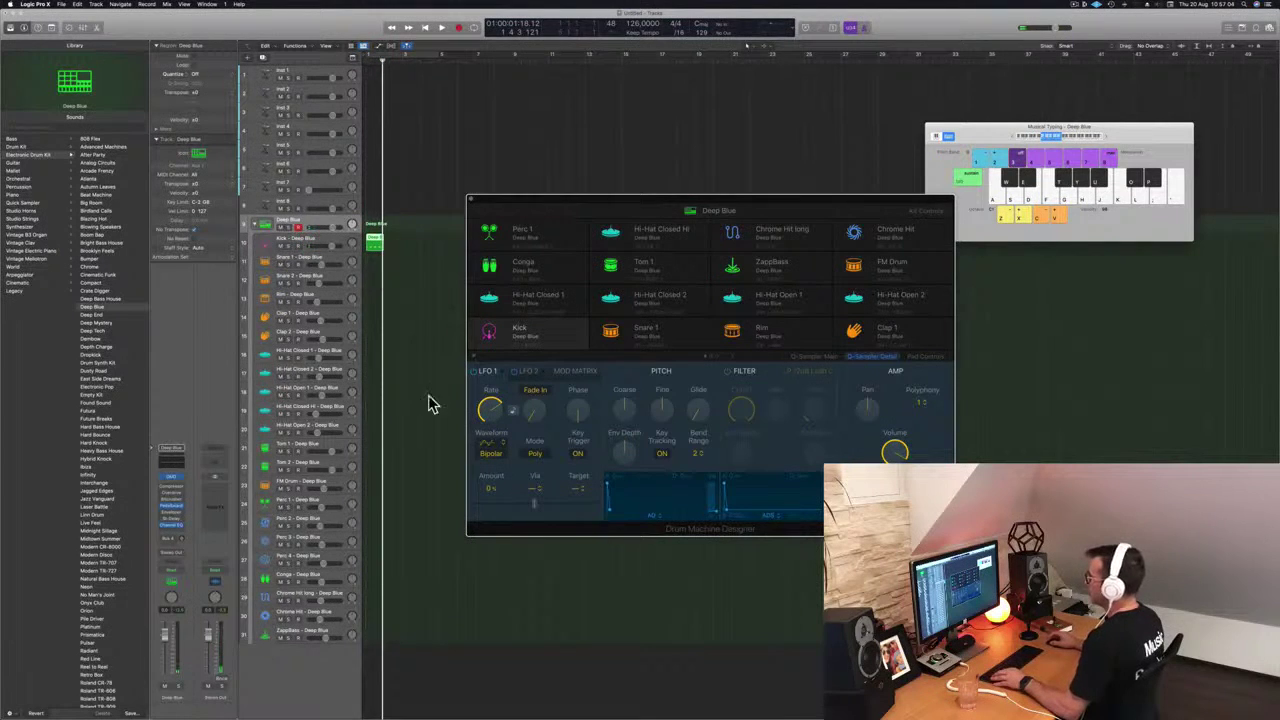
- Open the kick region in the Piano Roll and quantize all its notes
{"action": "key", "text": "e"}
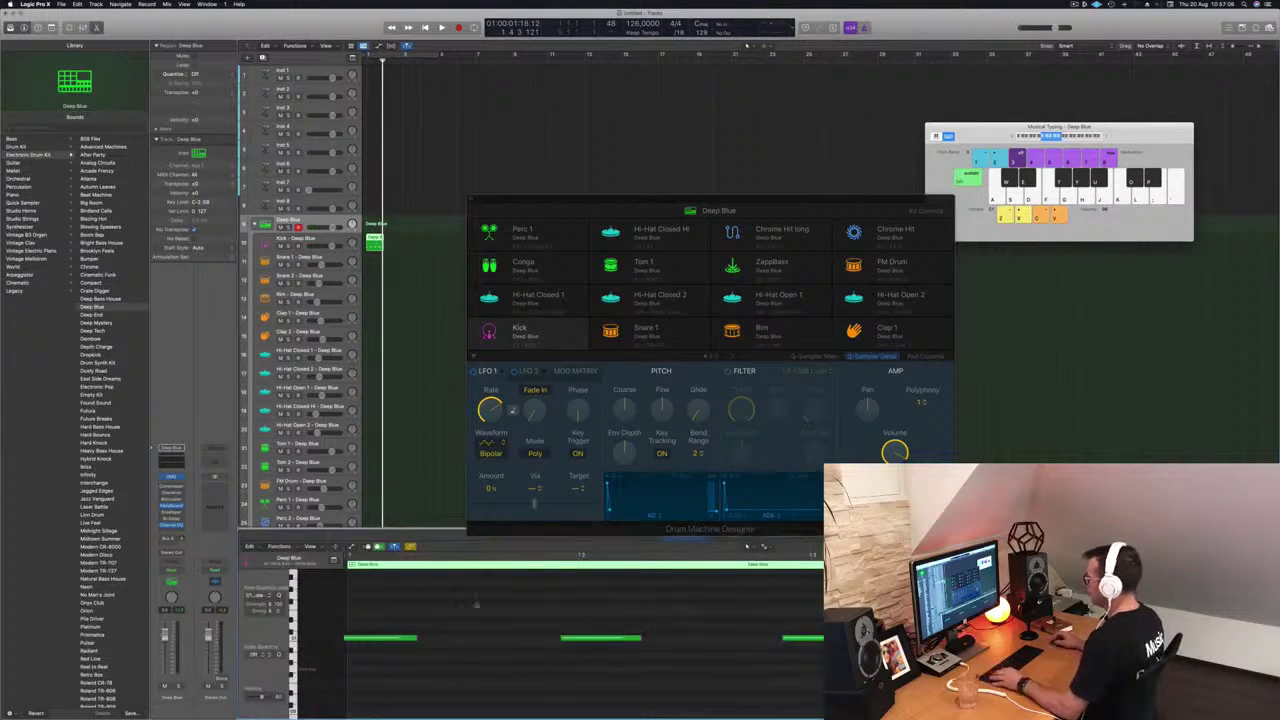
{"action": "key", "text": "super+a"}
{"action": "key", "text": "q"}
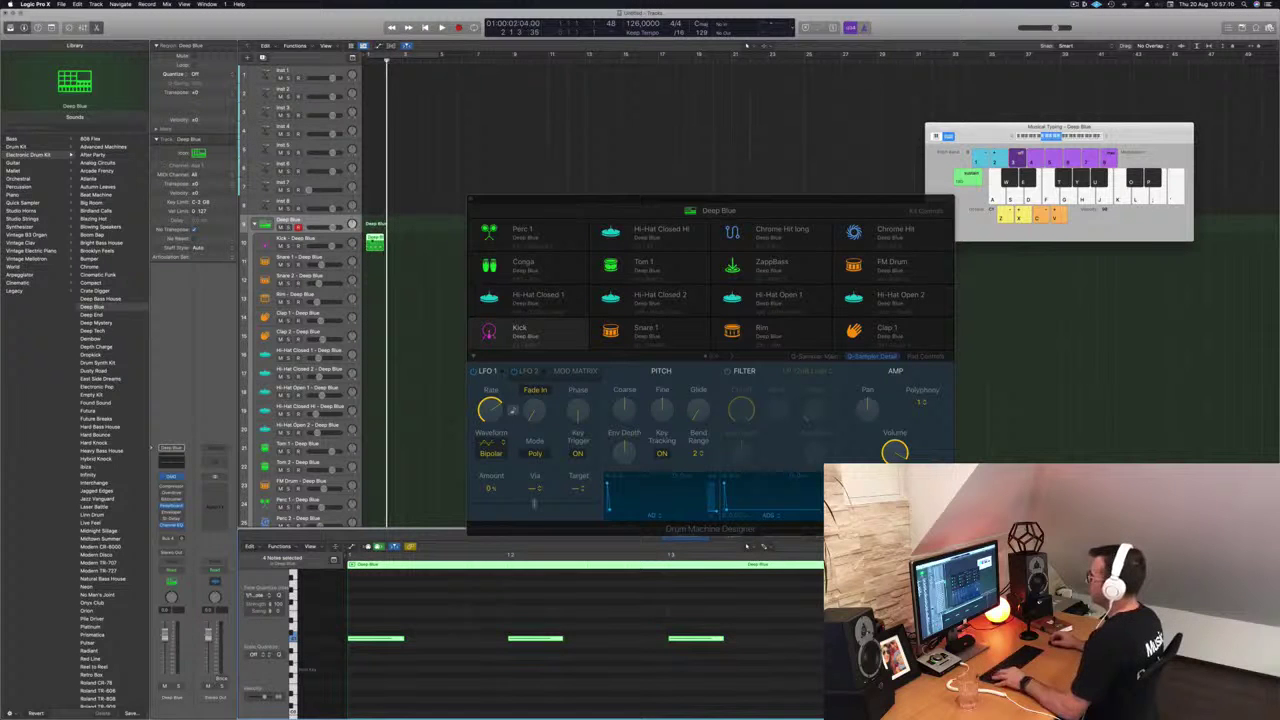
- Copy the kick region until it fills four bars, and play it with those bars cycled
{"action": "left_click_drag", "start_coordinate": [375, 241], "coordinate": [404, 246]}
{"action": "left_click", "coordinate": [408, 57]}
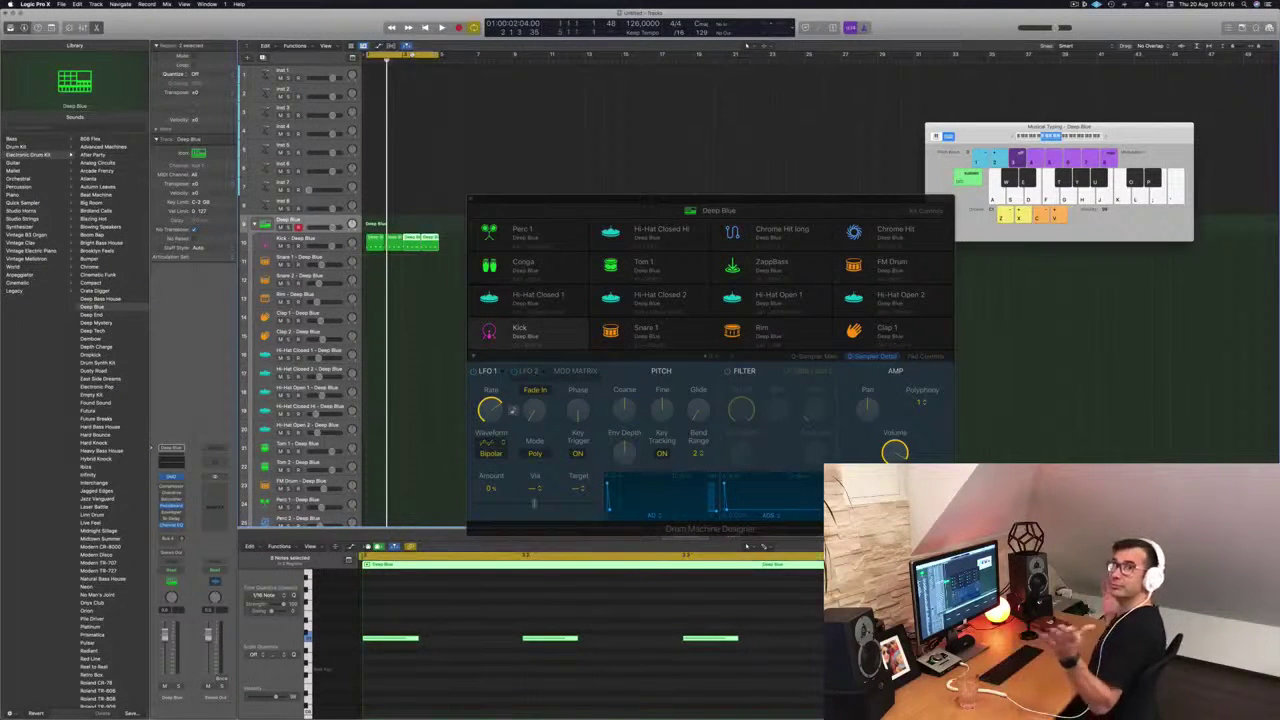
{"action": "key", "text": "space"}
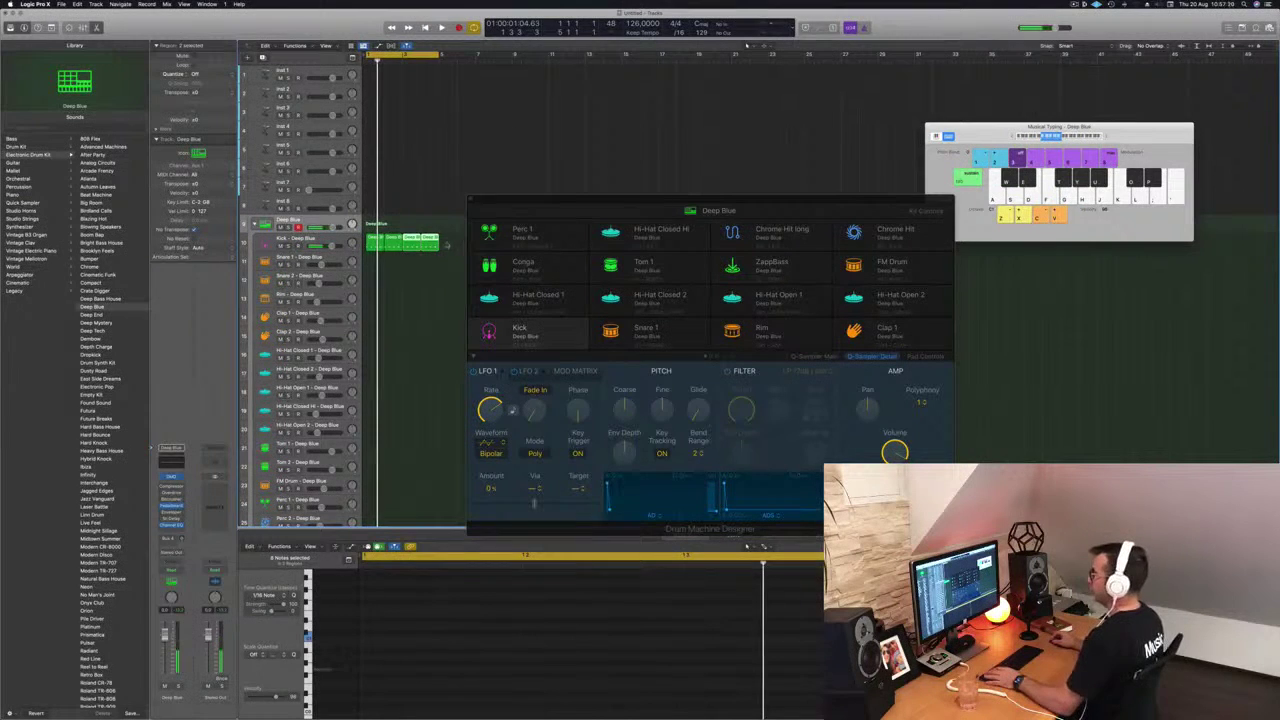
- Transpose the notes of all four kick regions down five semitones in the Piano Roll
{"action": "double_click", "coordinate": [392, 240]}
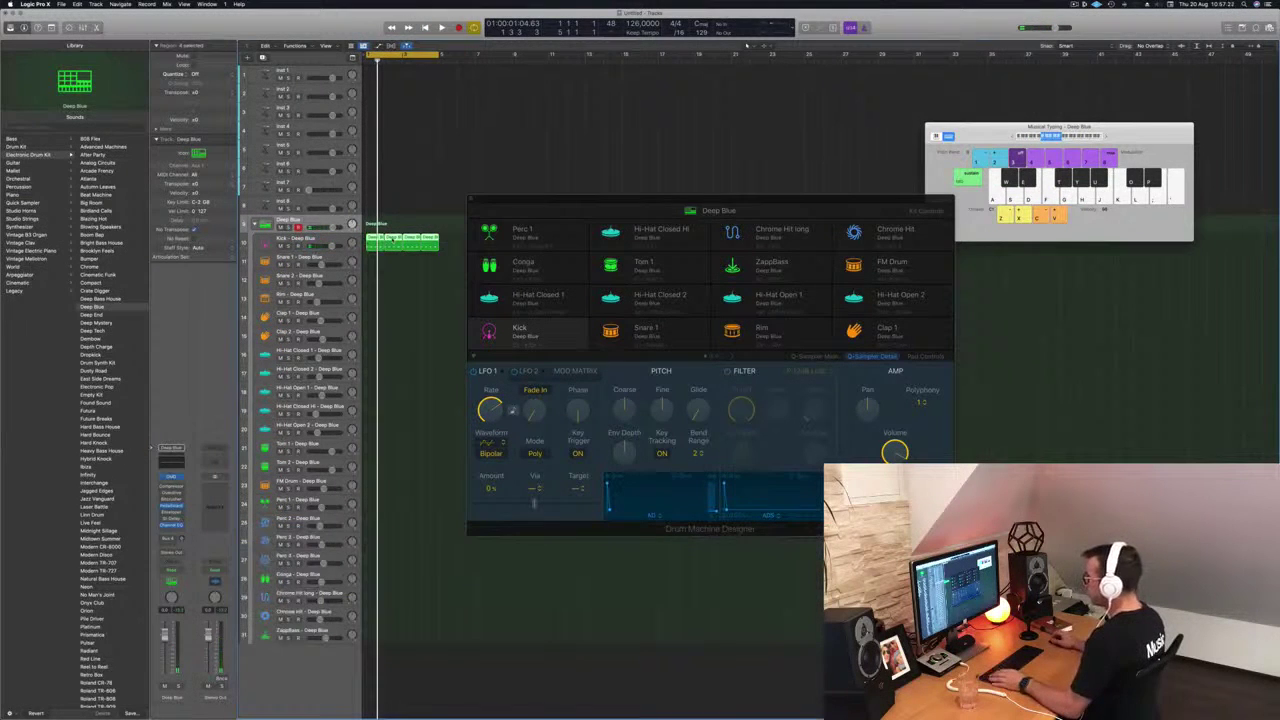
{"action": "key", "text": "e"}
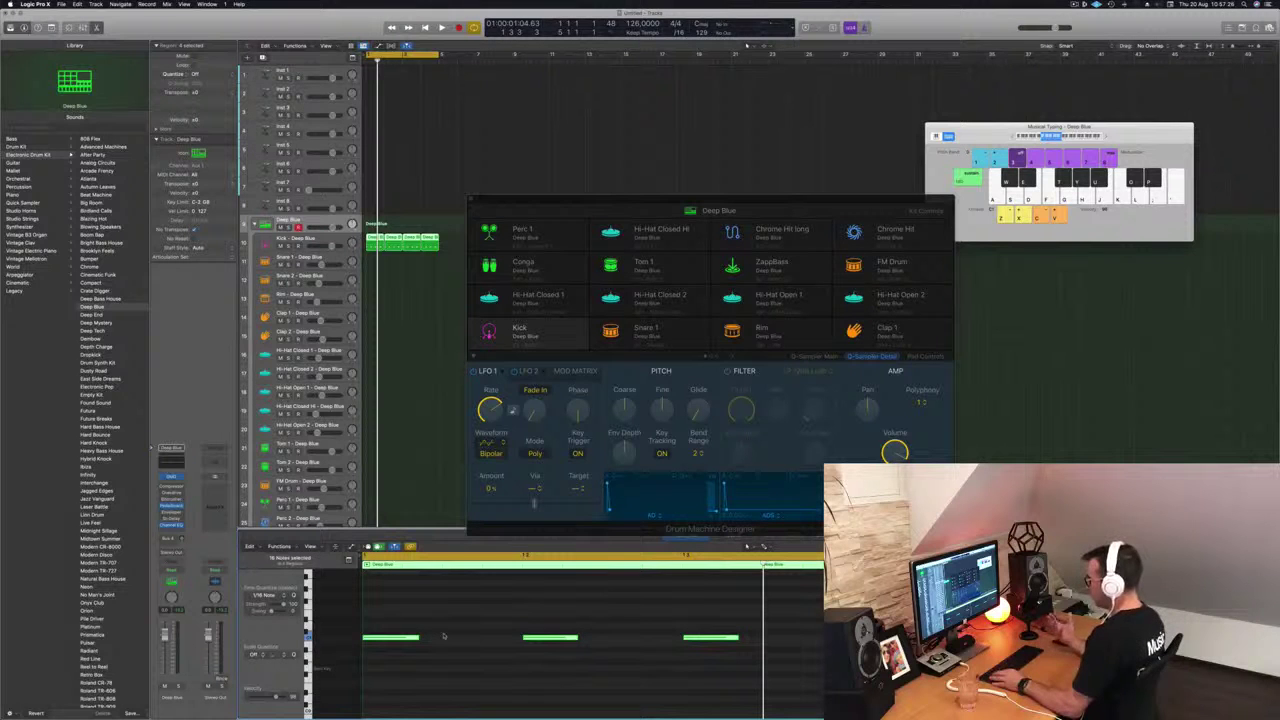
{"action": "key", "text": "alt+Down"}
{"action": "key", "text": "alt+Down"}
{"action": "key", "text": "alt+Down"}
{"action": "key", "text": "alt+Down"}
{"action": "key", "text": "alt+Down"}
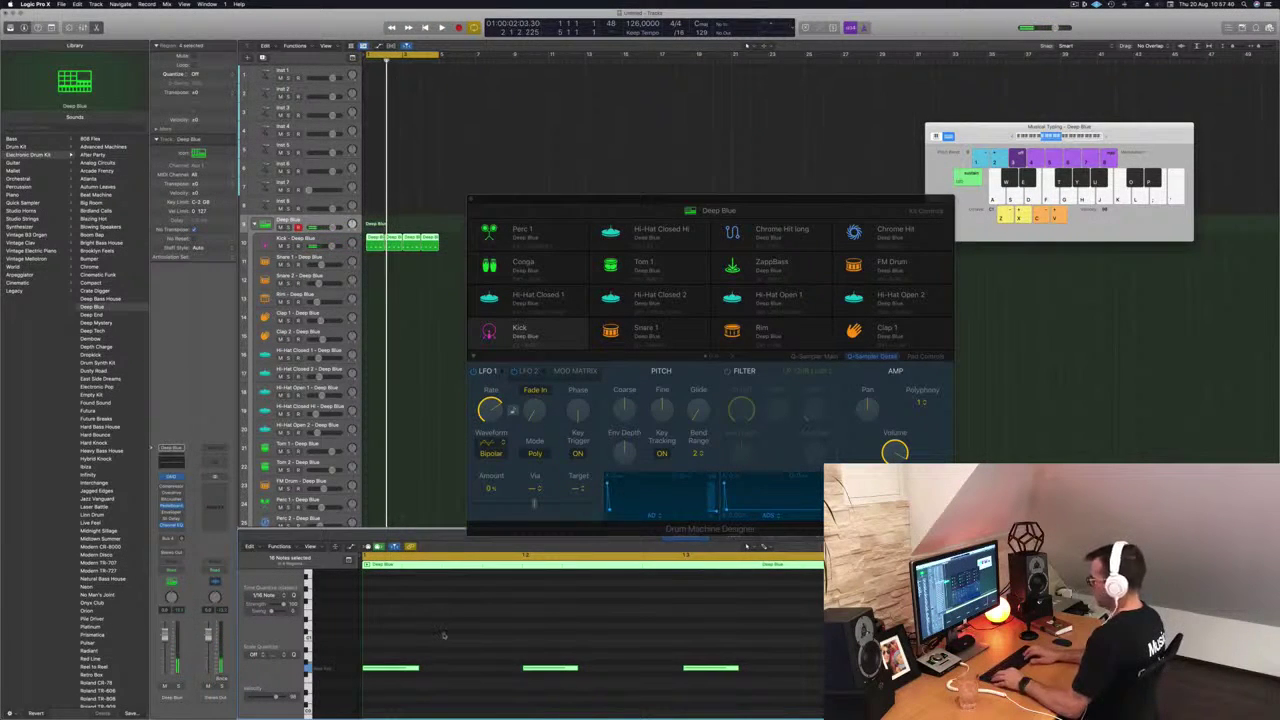
- Try the kick notes one octave higher during playback and bring them back down an octave
{"action": "key", "text": "alt+shift+Up"}
{"action": "key", "text": "space"}
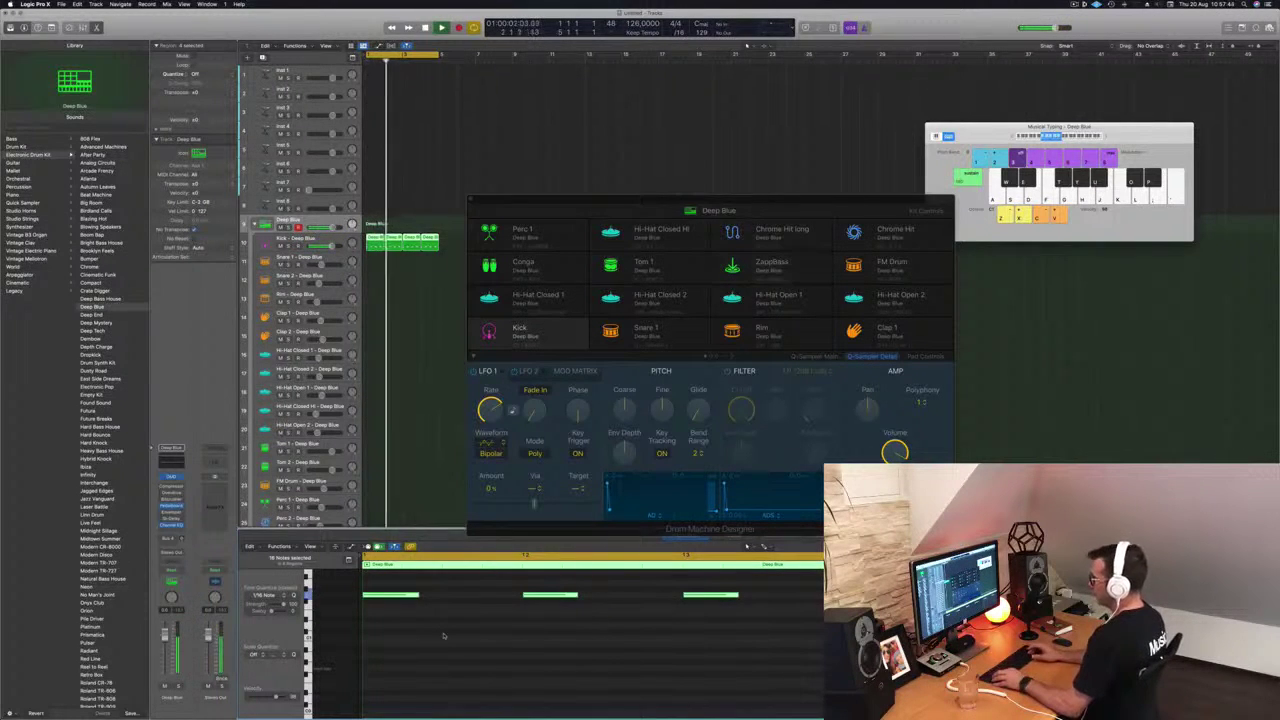
{"action": "key", "text": "alt+shift+Down"}
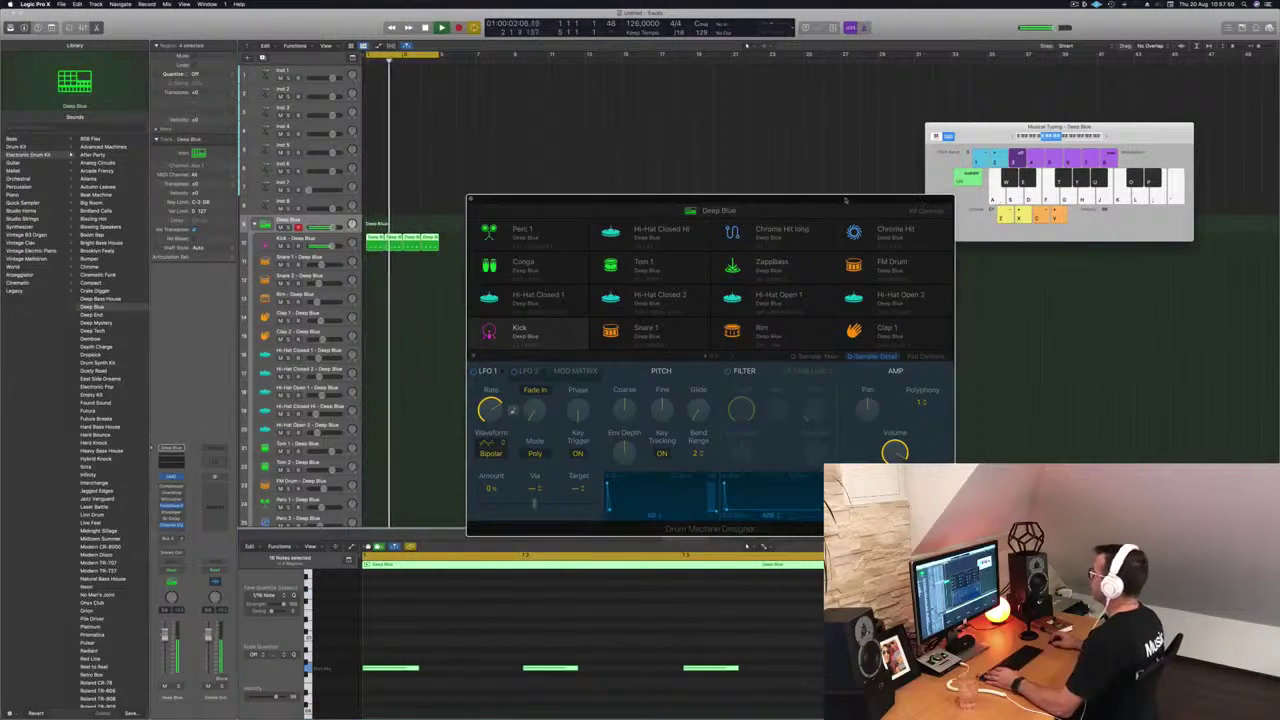
- Move the Drum Machine Designer window clear of the Piano Roll and show the kick's main sampler waveform
{"action": "left_click_drag", "start_coordinate": [831, 202], "coordinate": [942, 217]}
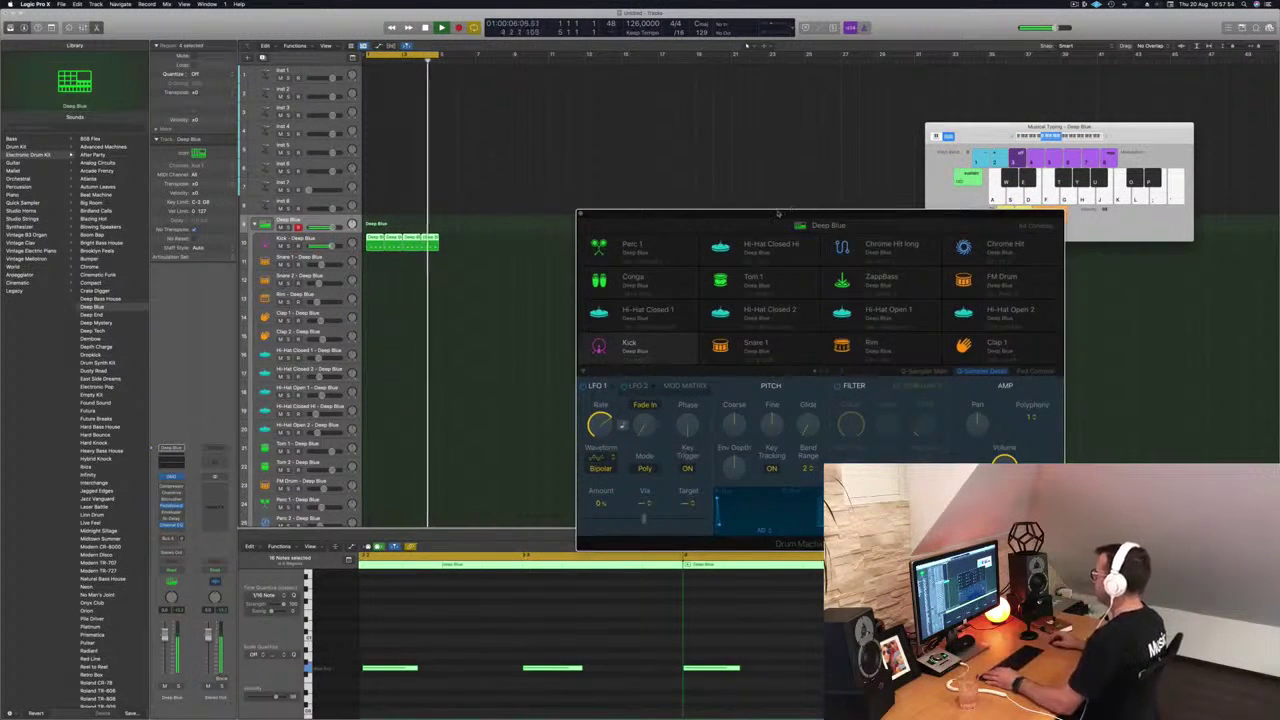
{"action": "left_click_drag", "start_coordinate": [822, 215], "coordinate": [793, 109]}
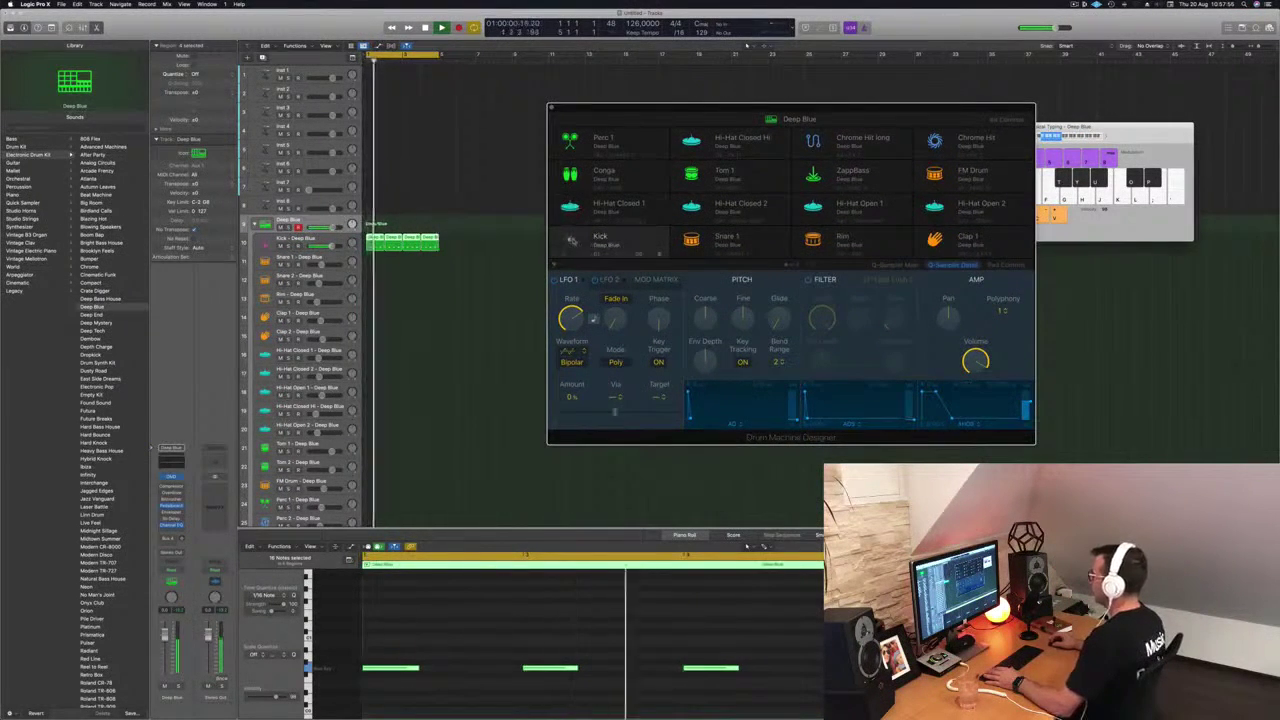
{"action": "left_click", "coordinate": [898, 265]}
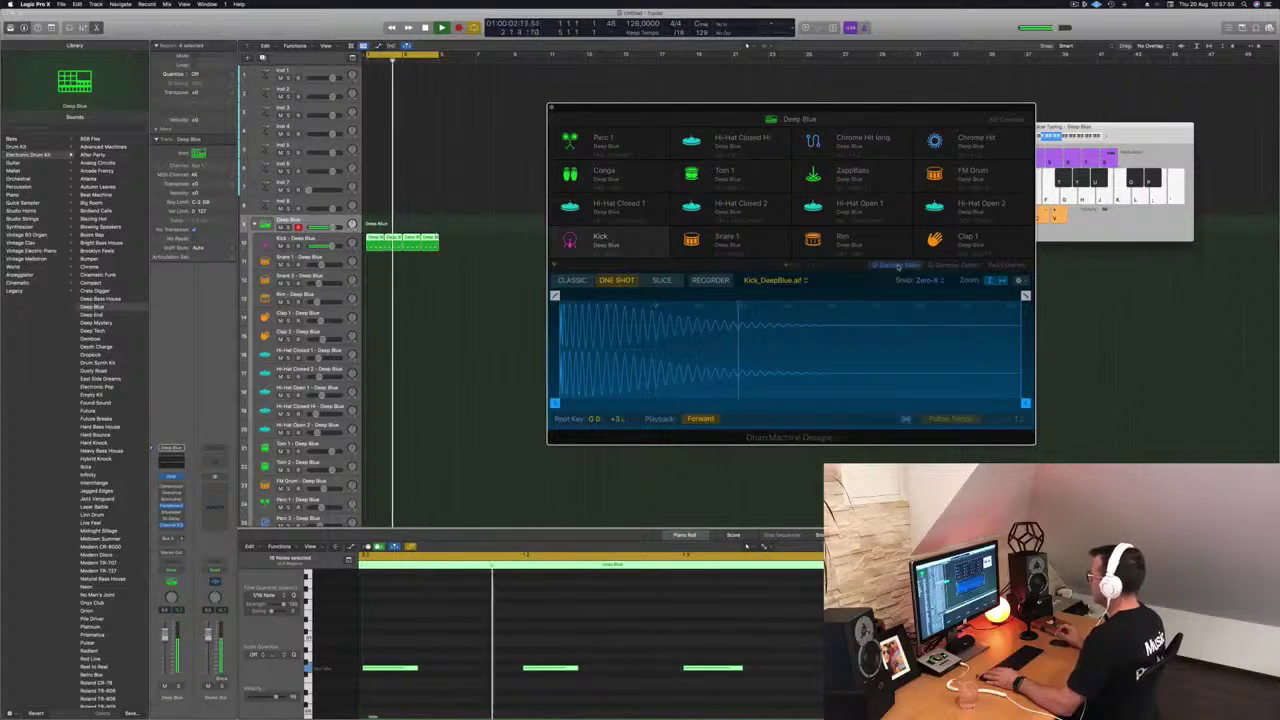
- Trim the kick sample's end to about 0.957 s, keep its start at 0 s, and set its fade-out to about 0.837 s
{"action": "left_click_drag", "start_coordinate": [1024, 296], "coordinate": [638, 296]}
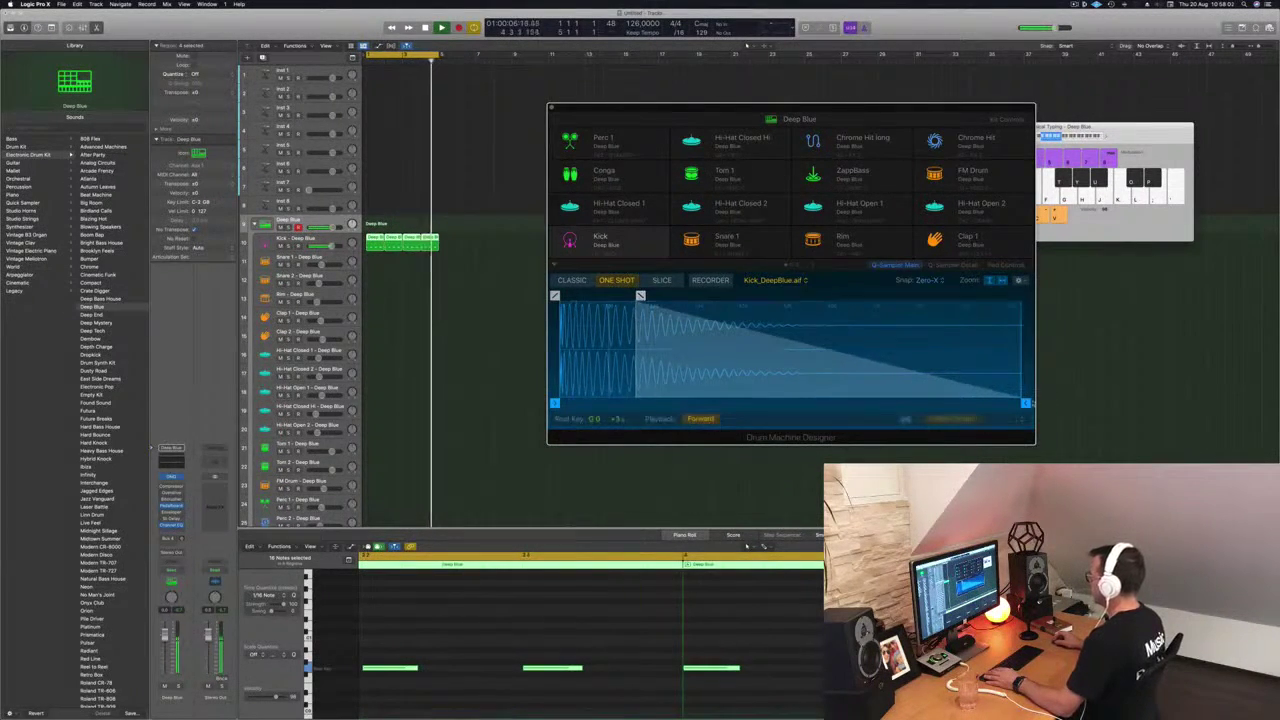
{"action": "mouse_move", "coordinate": [1025, 403]}
{"action": "left_mouse_down"}
{"action": "mouse_move", "coordinate": [957, 403]}
{"action": "mouse_move", "coordinate": [1003, 403]}
{"action": "left_mouse_up"}
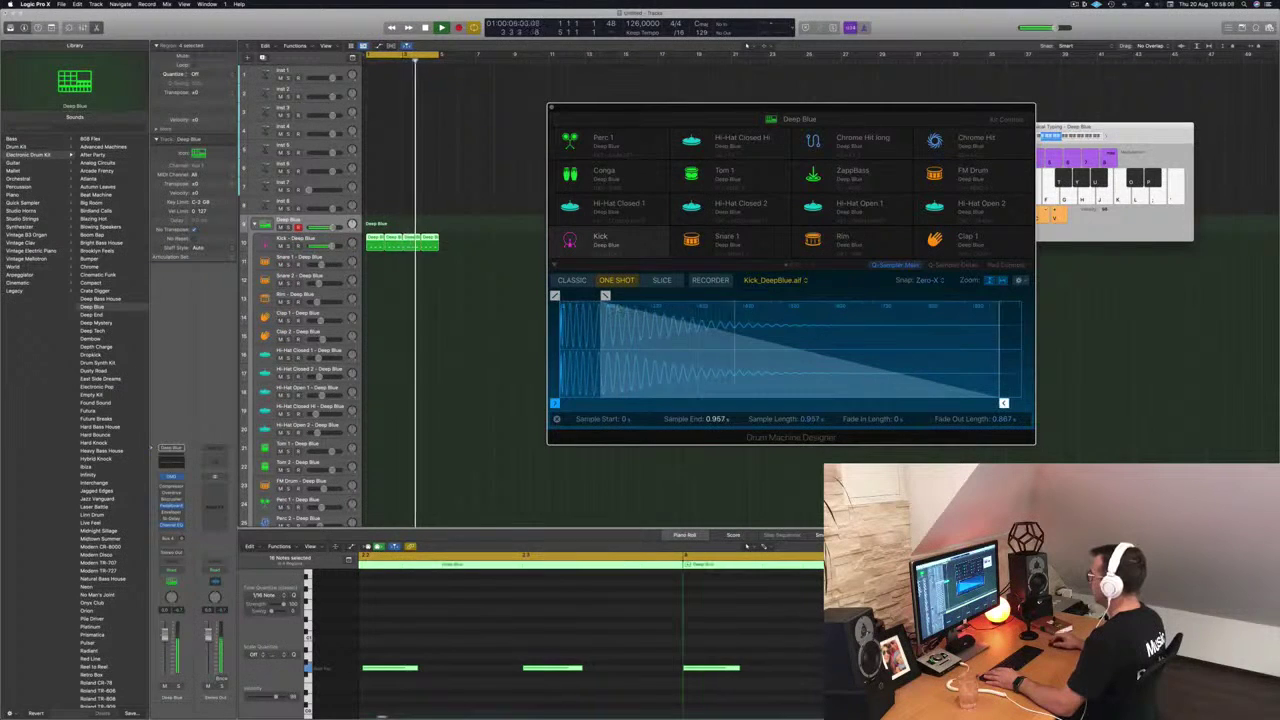
{"action": "left_click_drag", "start_coordinate": [605, 296], "coordinate": [596, 296]}
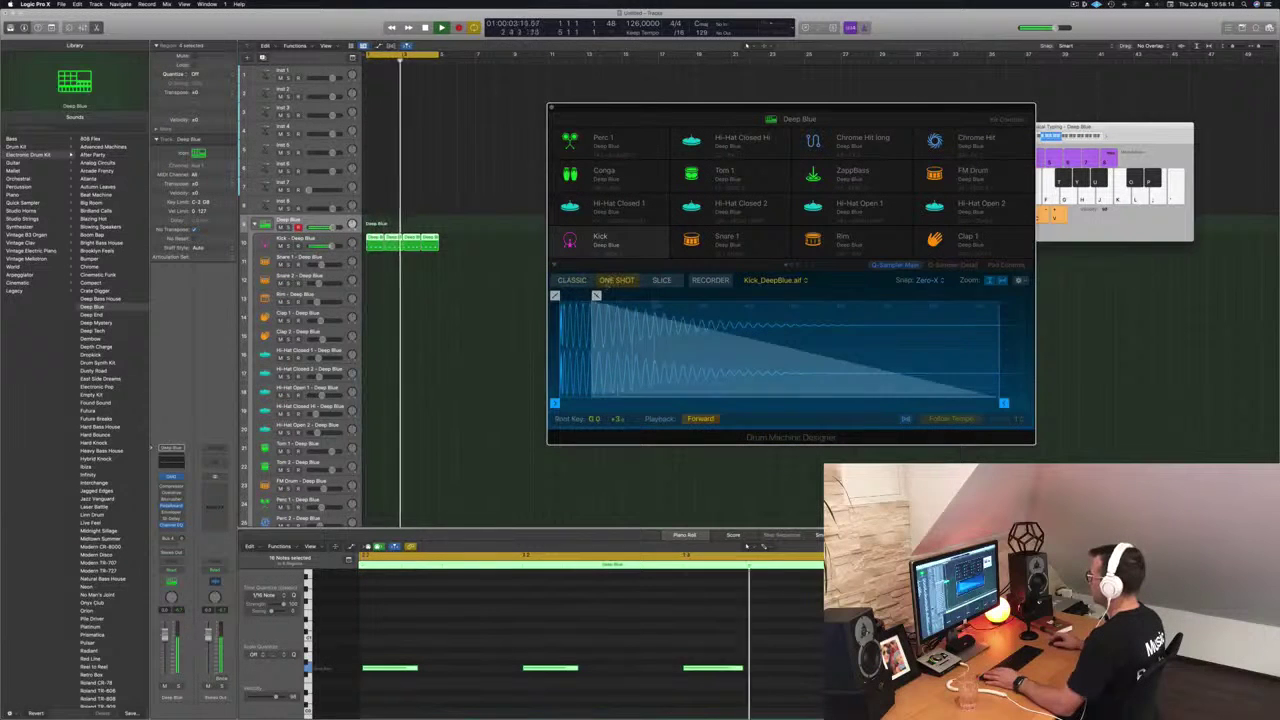
{"action": "mouse_move", "coordinate": [596, 296]}
{"action": "left_mouse_down"}
{"action": "mouse_move", "coordinate": [801, 296]}
{"action": "mouse_move", "coordinate": [620, 296]}
{"action": "left_mouse_up"}
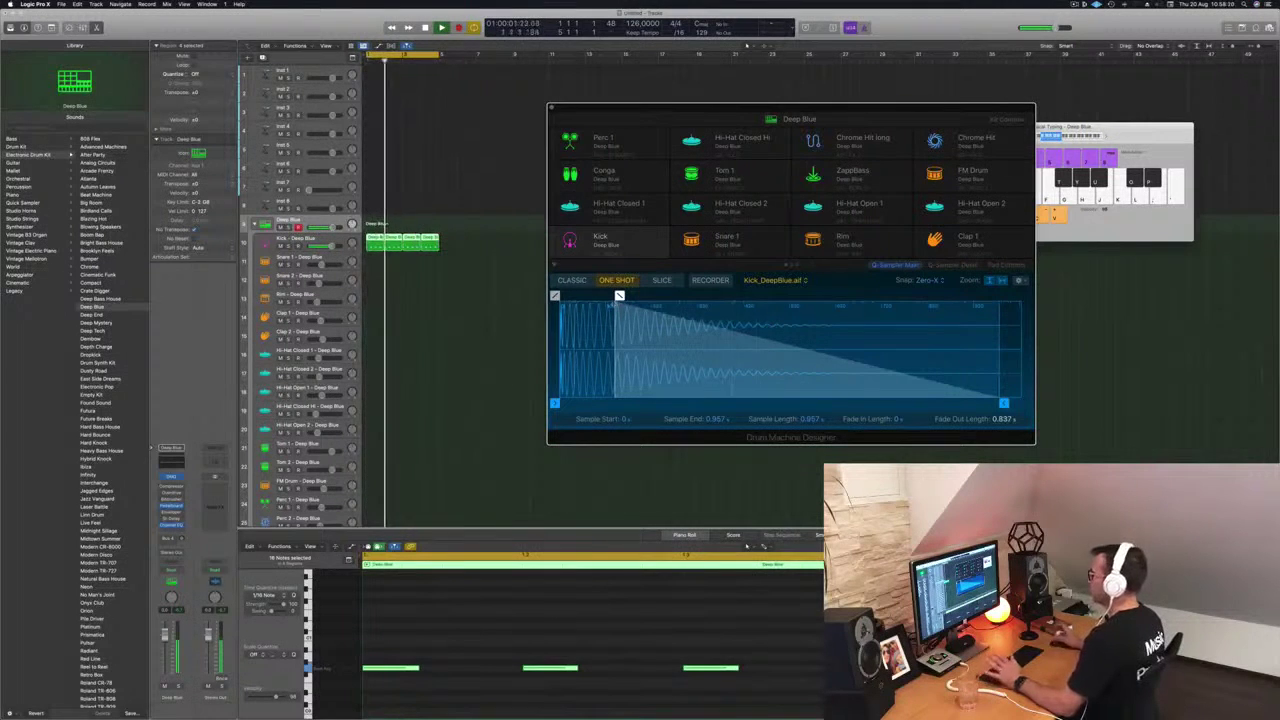
{"action": "mouse_move", "coordinate": [620, 296]}
{"action": "left_mouse_down"}
{"action": "mouse_move", "coordinate": [600, 296]}
{"action": "mouse_move", "coordinate": [708, 296]}
{"action": "mouse_move", "coordinate": [620, 296]}
{"action": "left_mouse_up"}
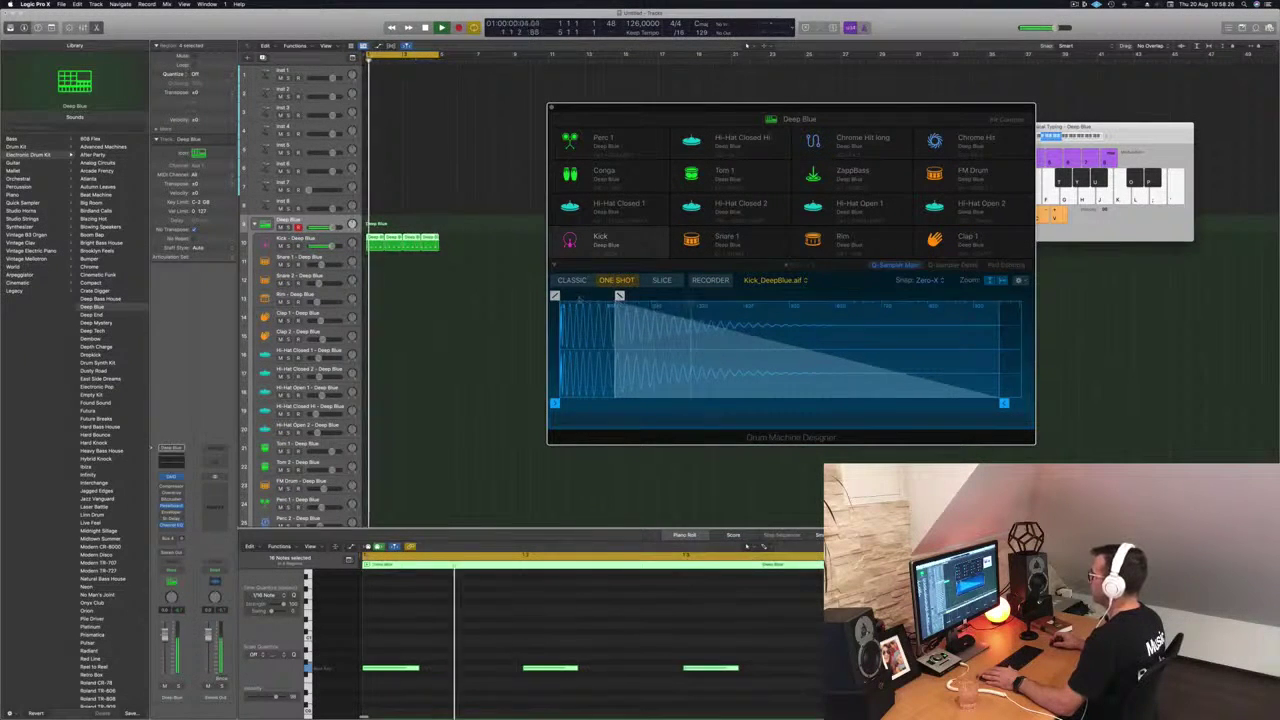
{"action": "left_click_drag", "start_coordinate": [555, 403], "coordinate": [531, 405]}
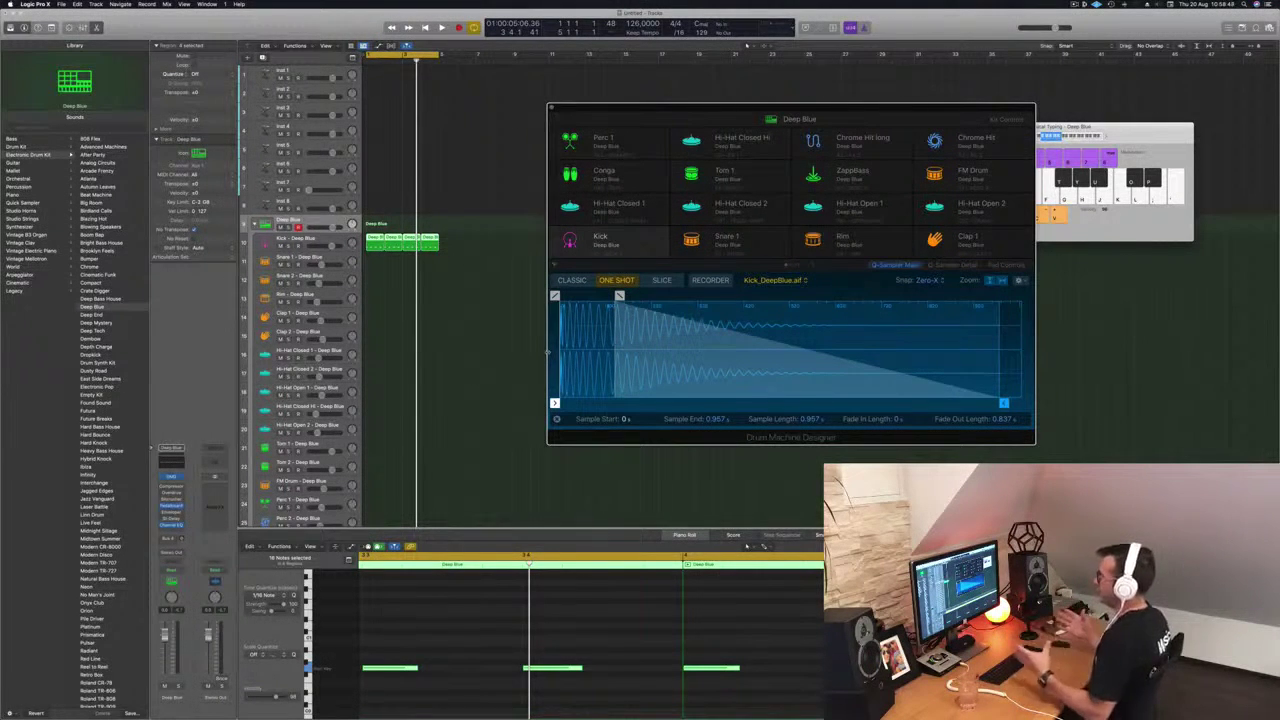
- Shorten the kick sample's fade-out to about 0.017 s while the loop plays
{"action": "key", "text": "space"}
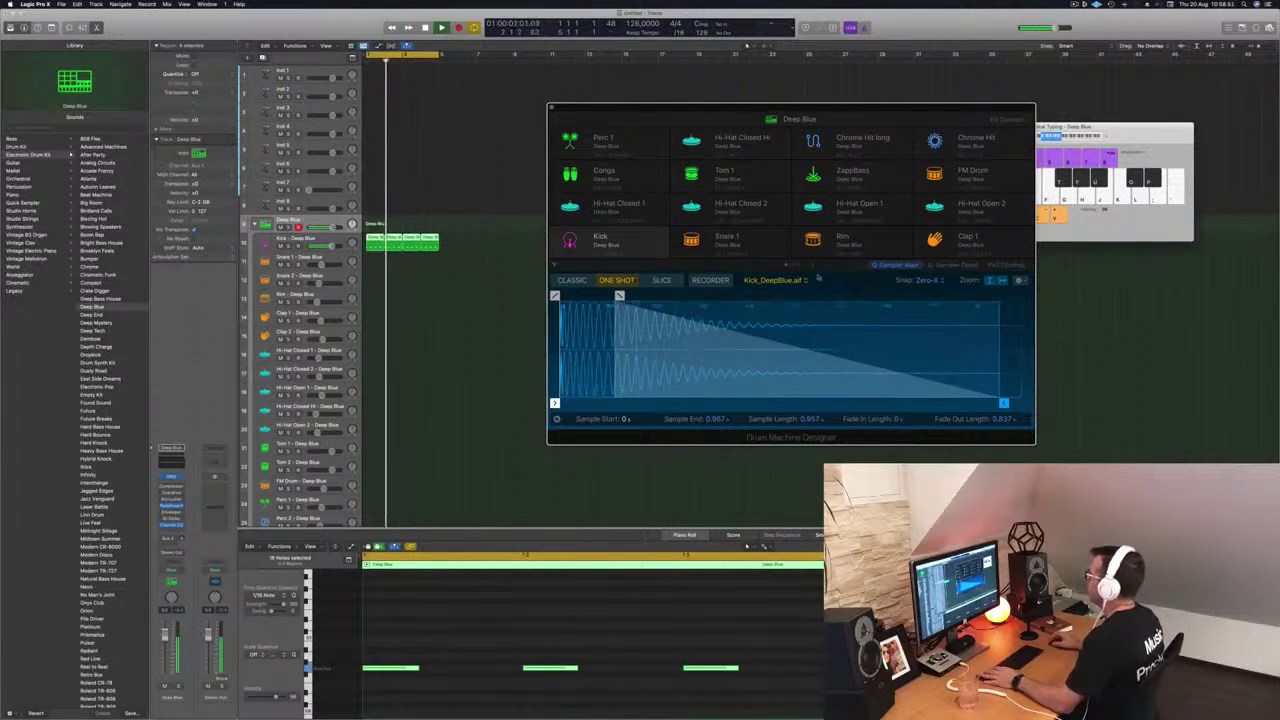
{"action": "left_click_drag", "start_coordinate": [619, 296], "coordinate": [995, 296]}
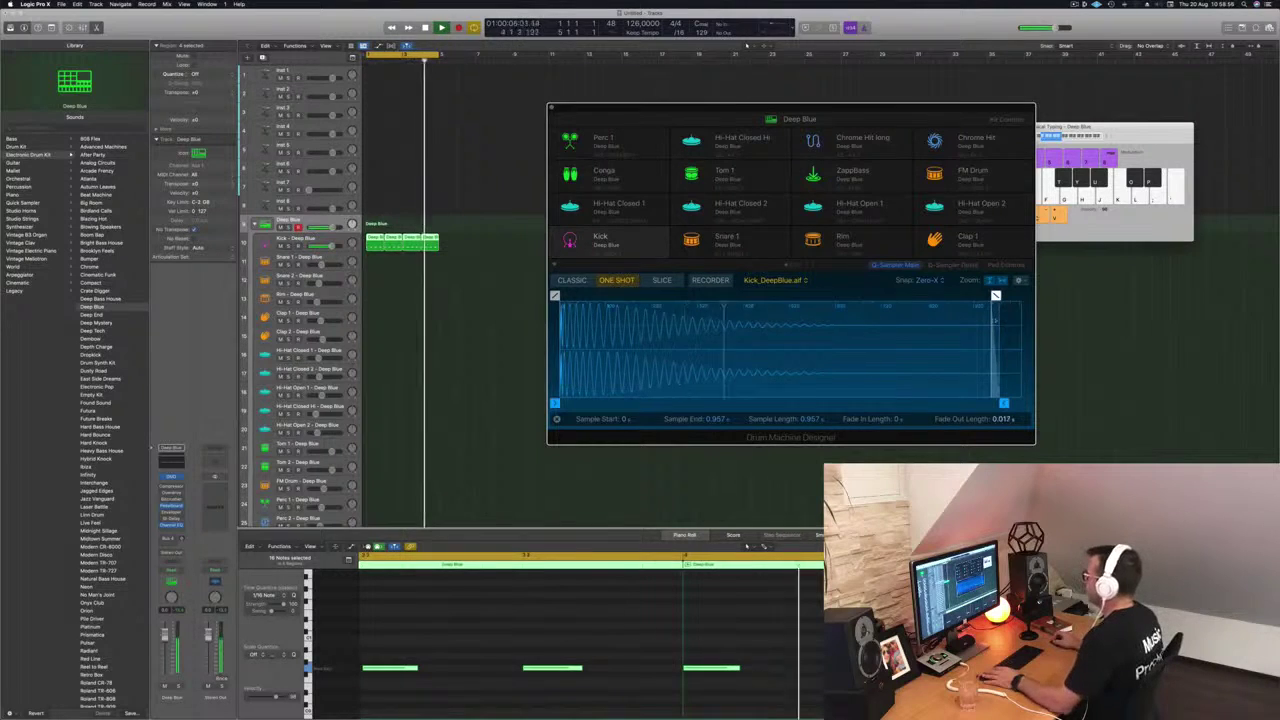
{"action": "left_click", "coordinate": [500, 260]}
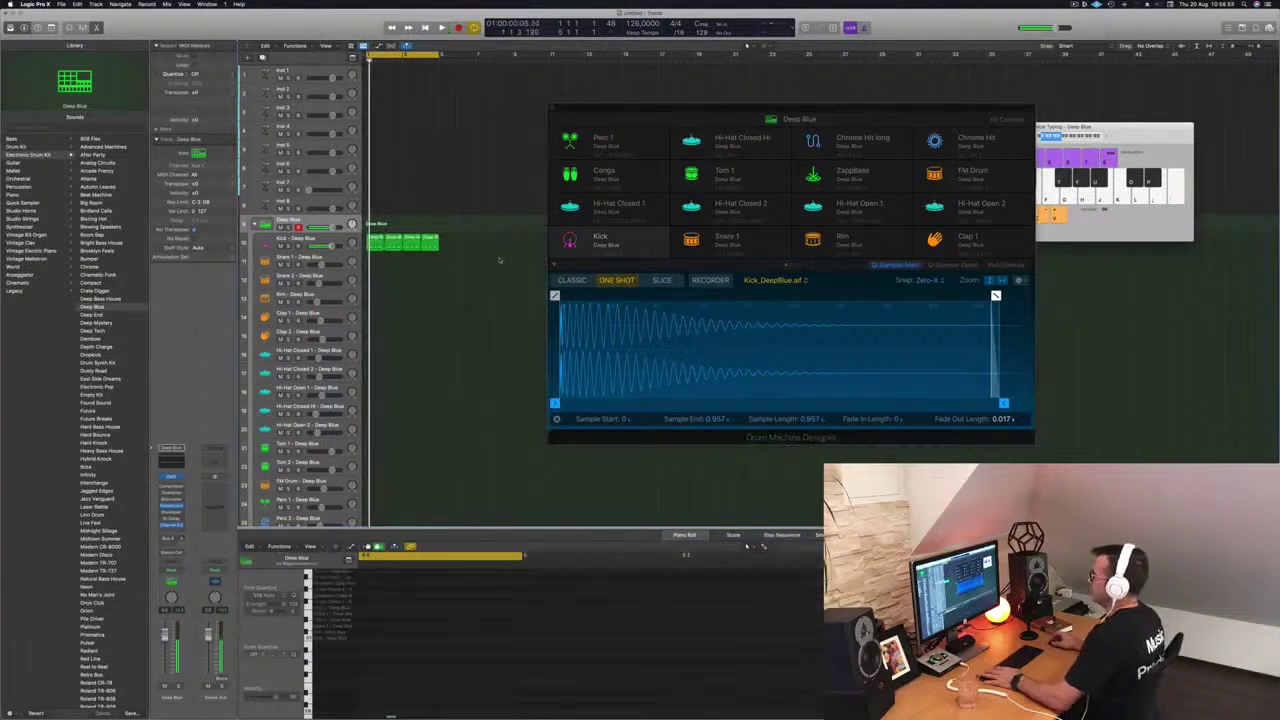
{"action": "key", "text": "space"}
- Copy the first kick region to the Snare 1 track at the same bar
{"action": "left_click", "coordinate": [375, 242]}
{"action": "mouse_move", "coordinate": [376, 242]}
{"action": "left_mouse_down"}
{"action": "mouse_move", "coordinate": [378, 405]}
{"action": "mouse_move", "coordinate": [383, 262]}
{"action": "left_mouse_up"}
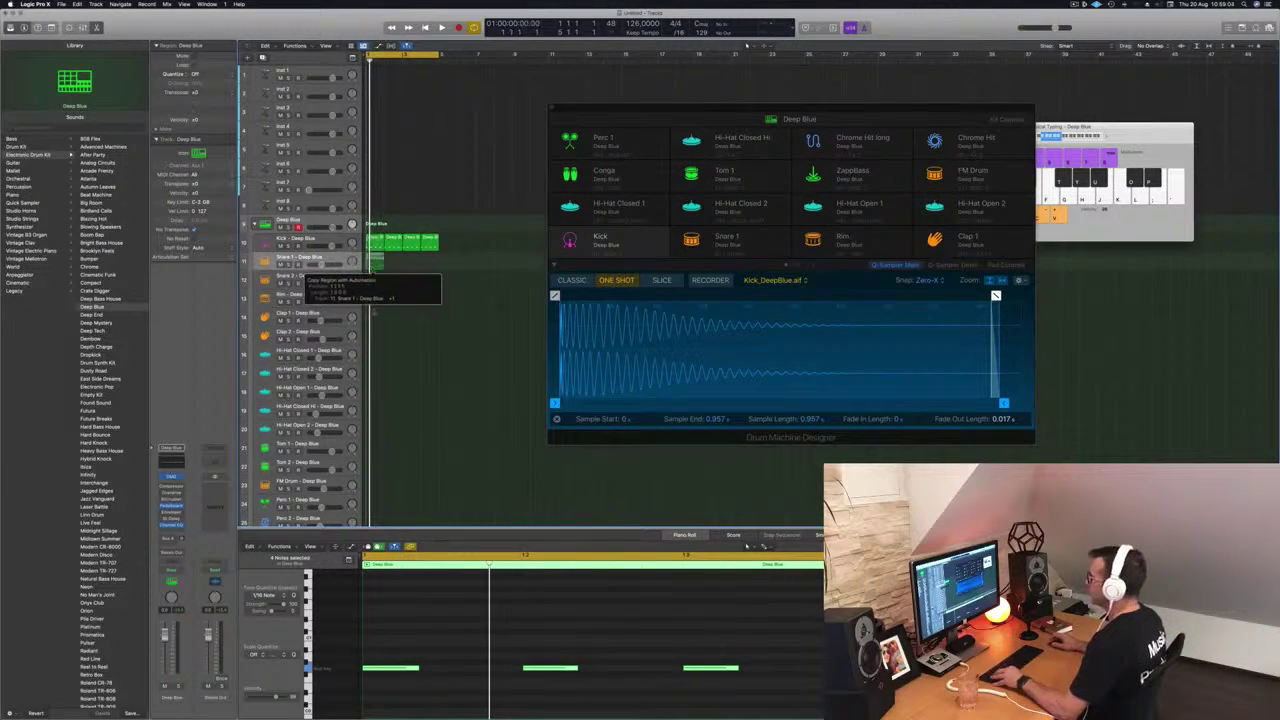
{"action": "left_click_drag", "start_coordinate": [372, 262], "coordinate": [372, 258]}
- Delete the notes on beats 1 and 3 of the snare region, keeping hits only on beats 2 and 4
{"action": "left_click", "coordinate": [396, 669]}
{"action": "left_click_drag", "start_coordinate": [664, 626], "coordinate": [740, 694]}
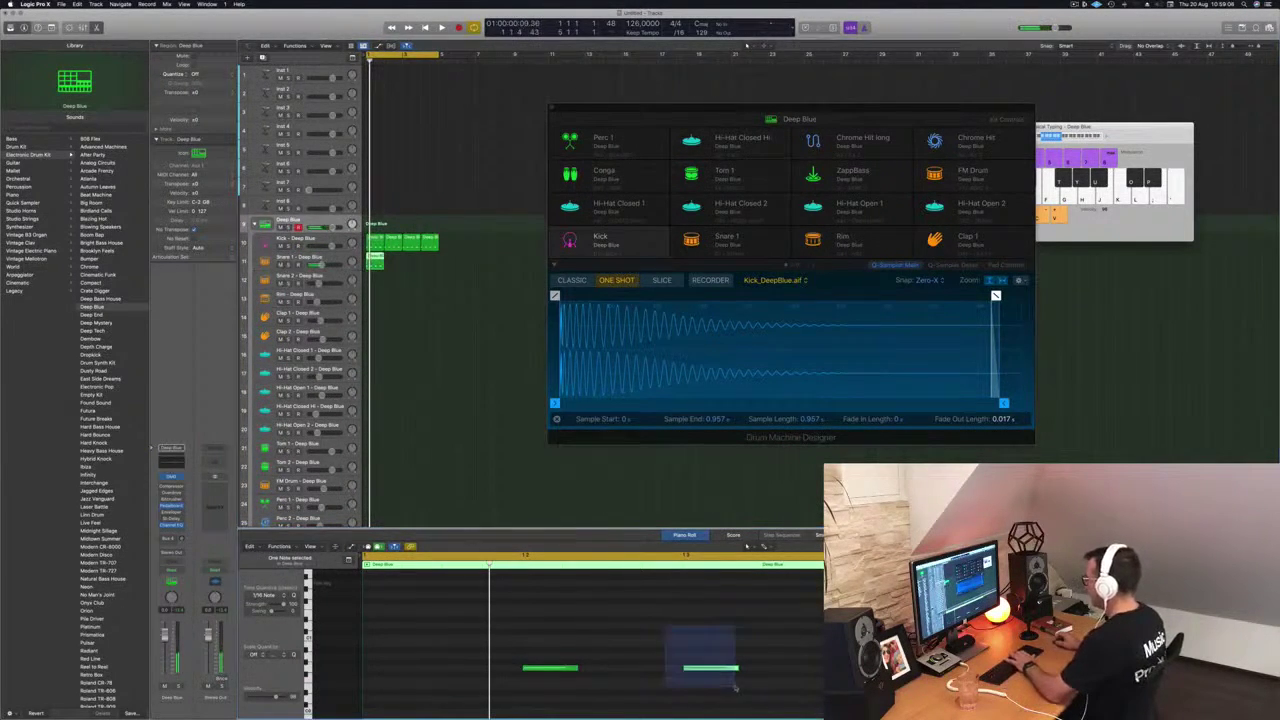
{"action": "key", "text": "Delete"}
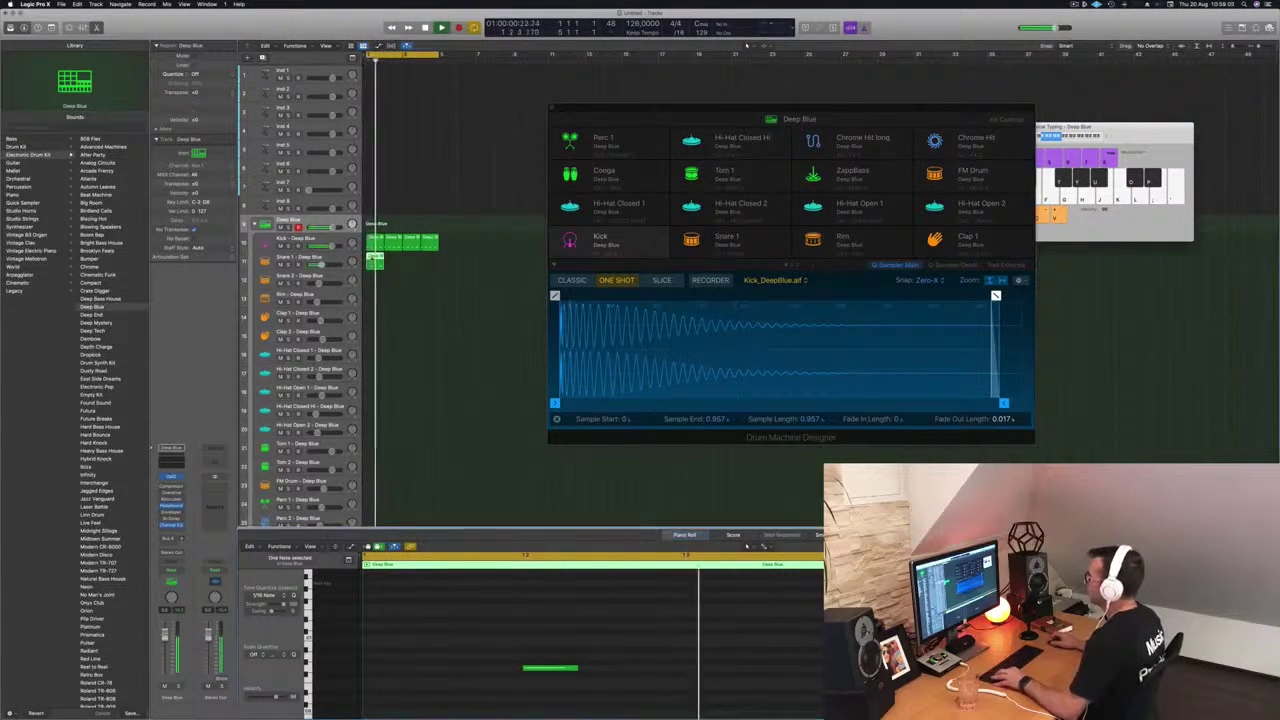
- Copy the snare region along the Snare 1 track until it fills the four-bar cycle
{"action": "left_click", "coordinate": [394, 264]}
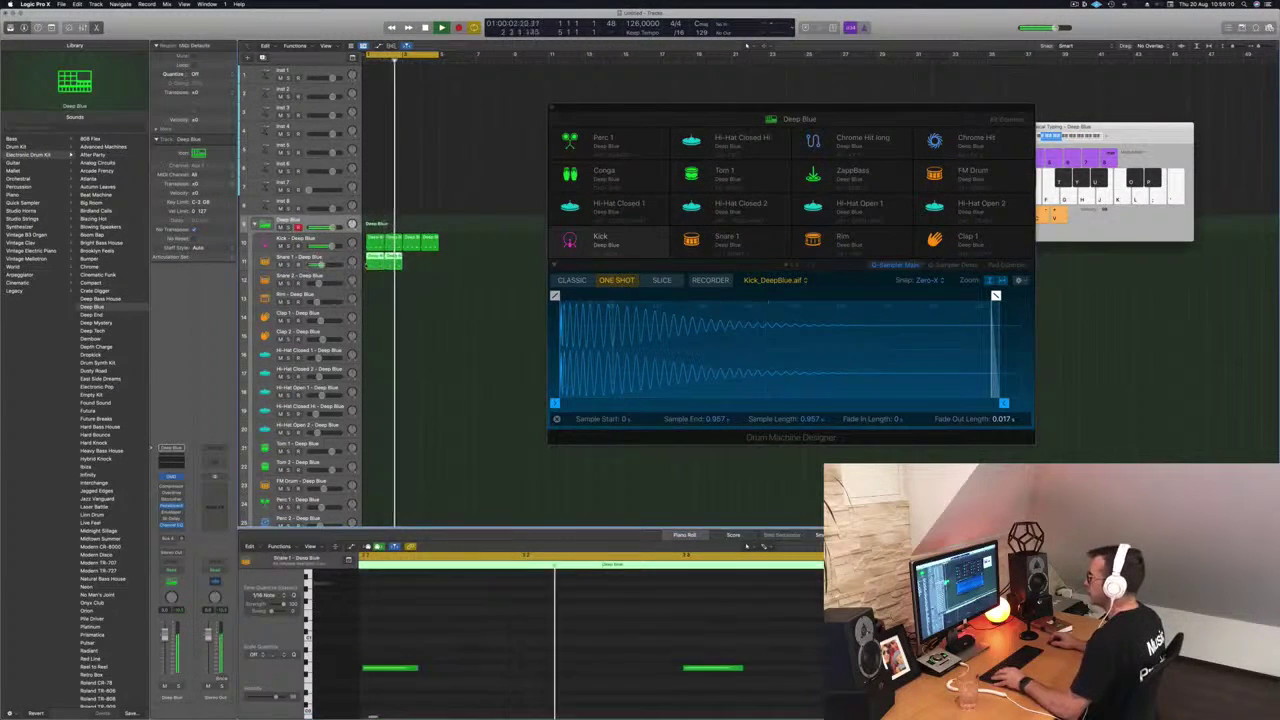
{"action": "left_click_drag", "start_coordinate": [389, 261], "coordinate": [422, 266]}
{"action": "left_click", "coordinate": [493, 635]}
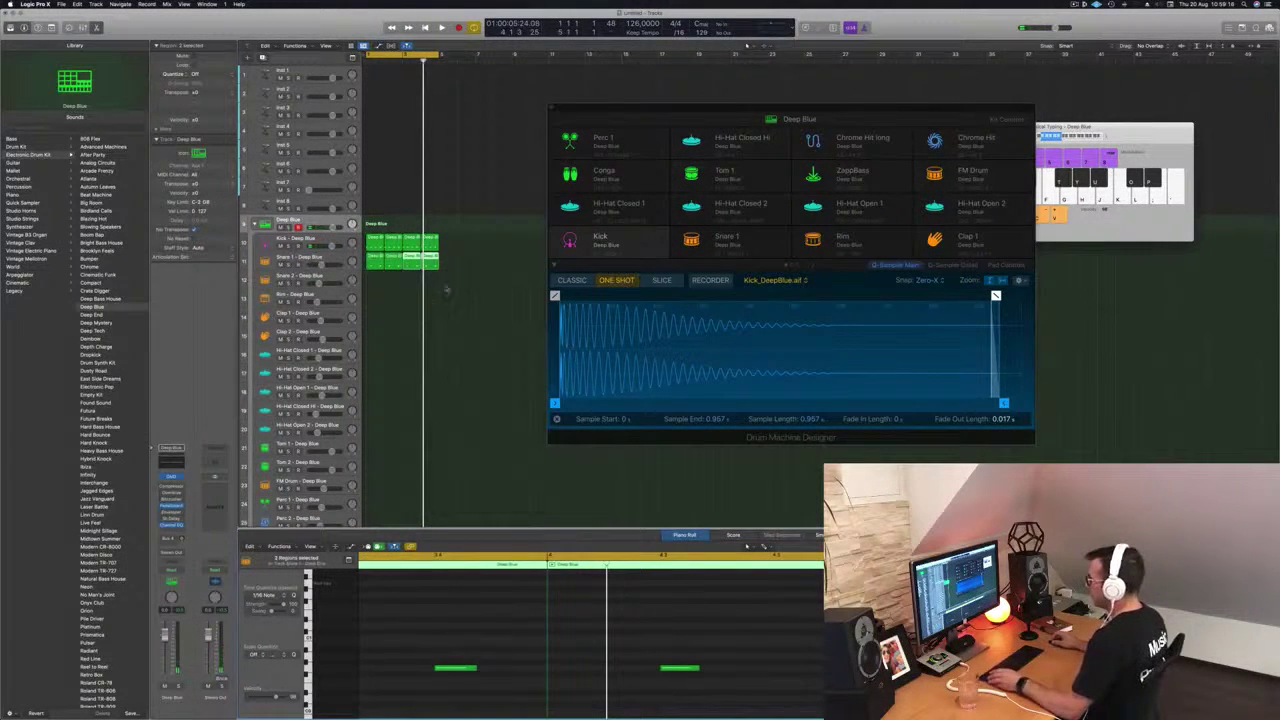
- Select all notes in the four Snare 1 regions and play the loop to hear the snare with the kick
{"action": "left_click", "coordinate": [374, 262]}
{"action": "left_click", "coordinate": [496, 618]}
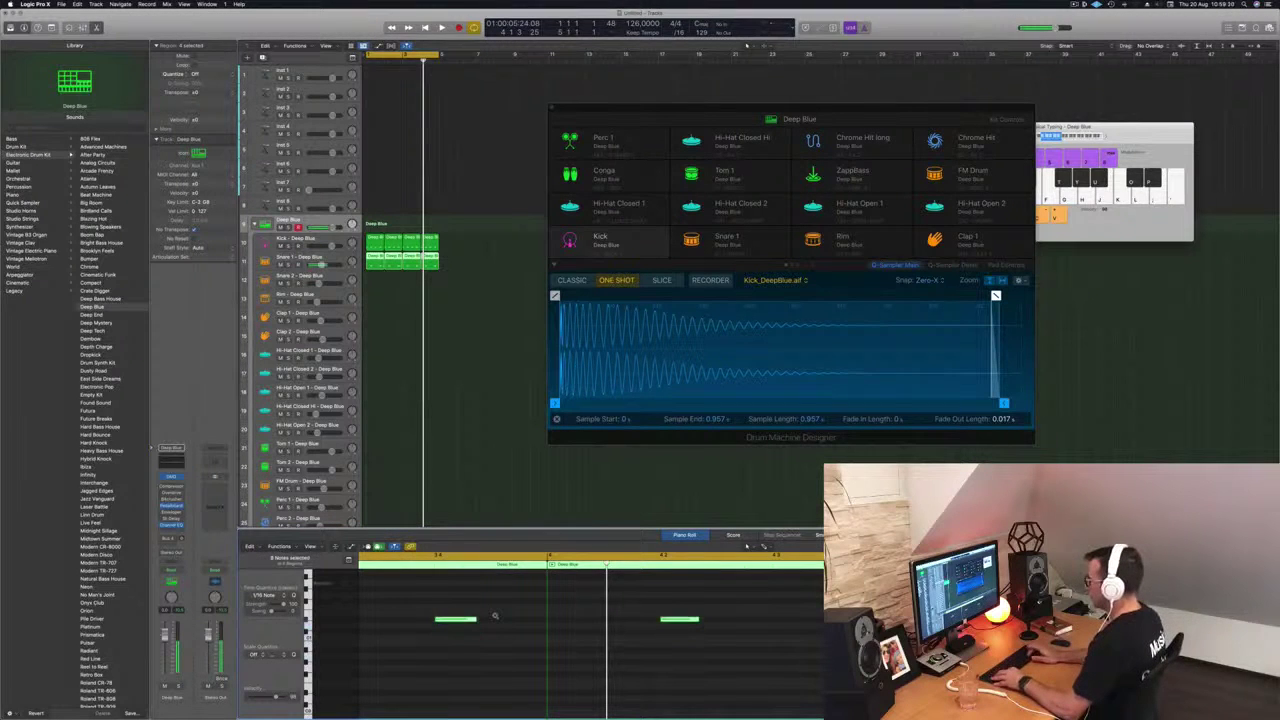
{"action": "key", "text": "space"}
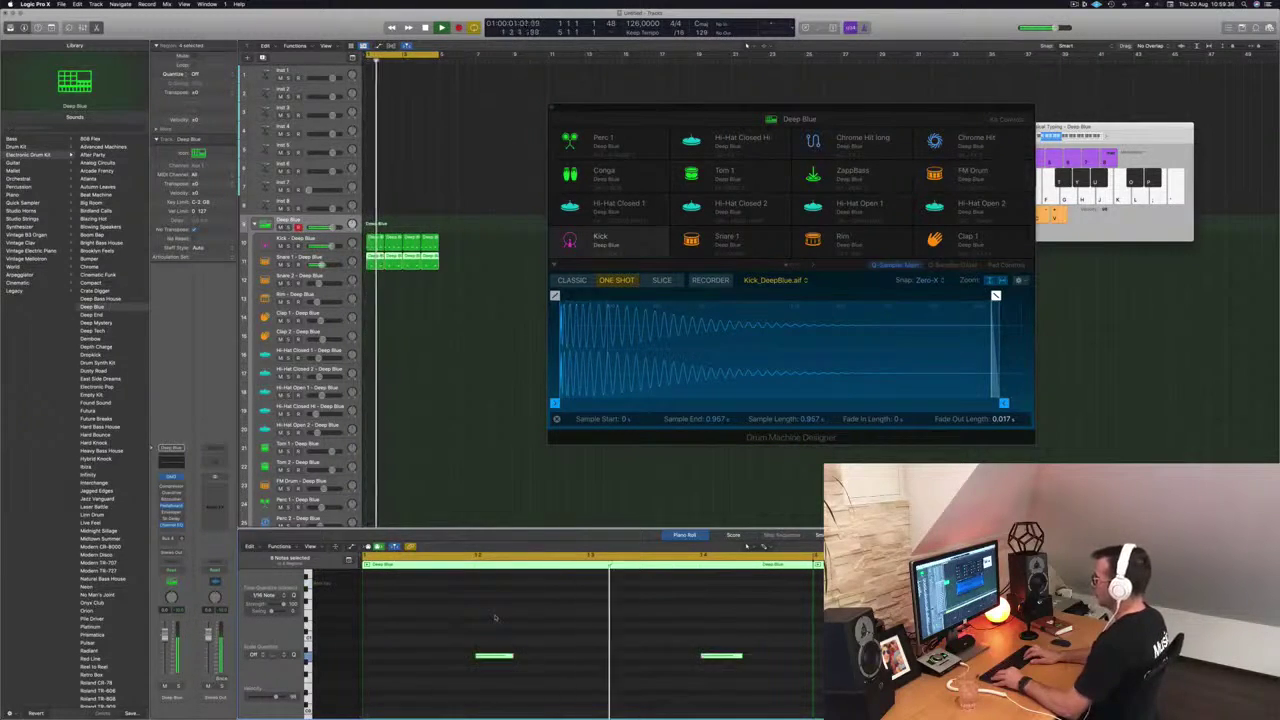
{"action": "key", "text": "space"}
- Try a copy of the snare pattern on the Snare 2 track, with Snare 1 muted, while the loop plays
{"action": "left_click_drag", "start_coordinate": [450, 269], "coordinate": [400, 280]}
{"action": "key", "text": "space"}
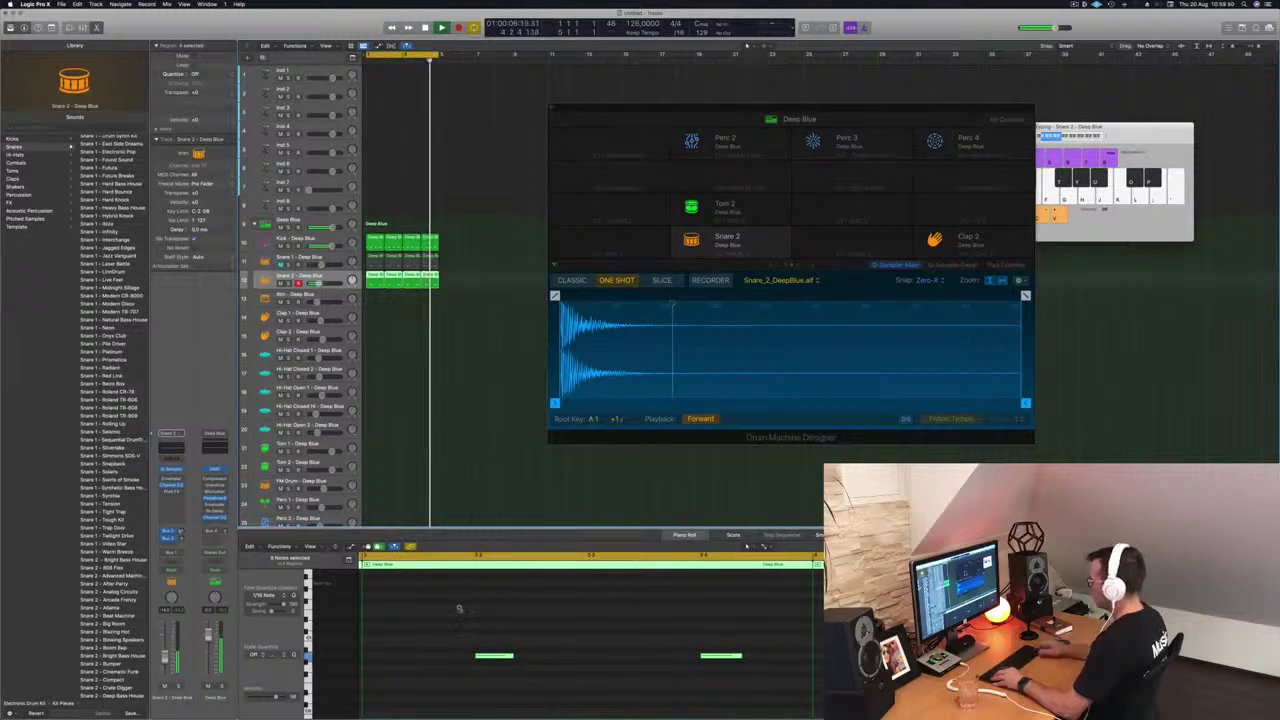
{"action": "left_click", "coordinate": [460, 610]}
{"action": "scroll", "coordinate": [460, 610], "scroll_direction": "down", "scroll_amount": 3}
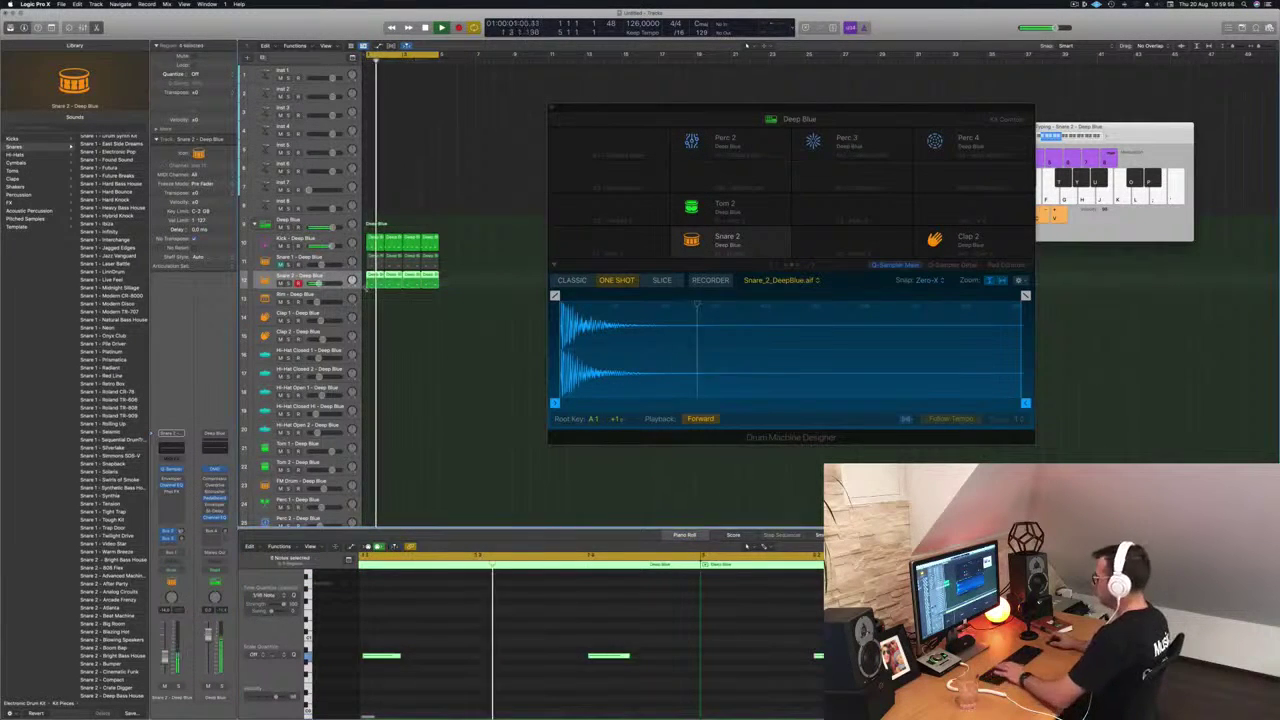
{"action": "left_click", "coordinate": [369, 313]}
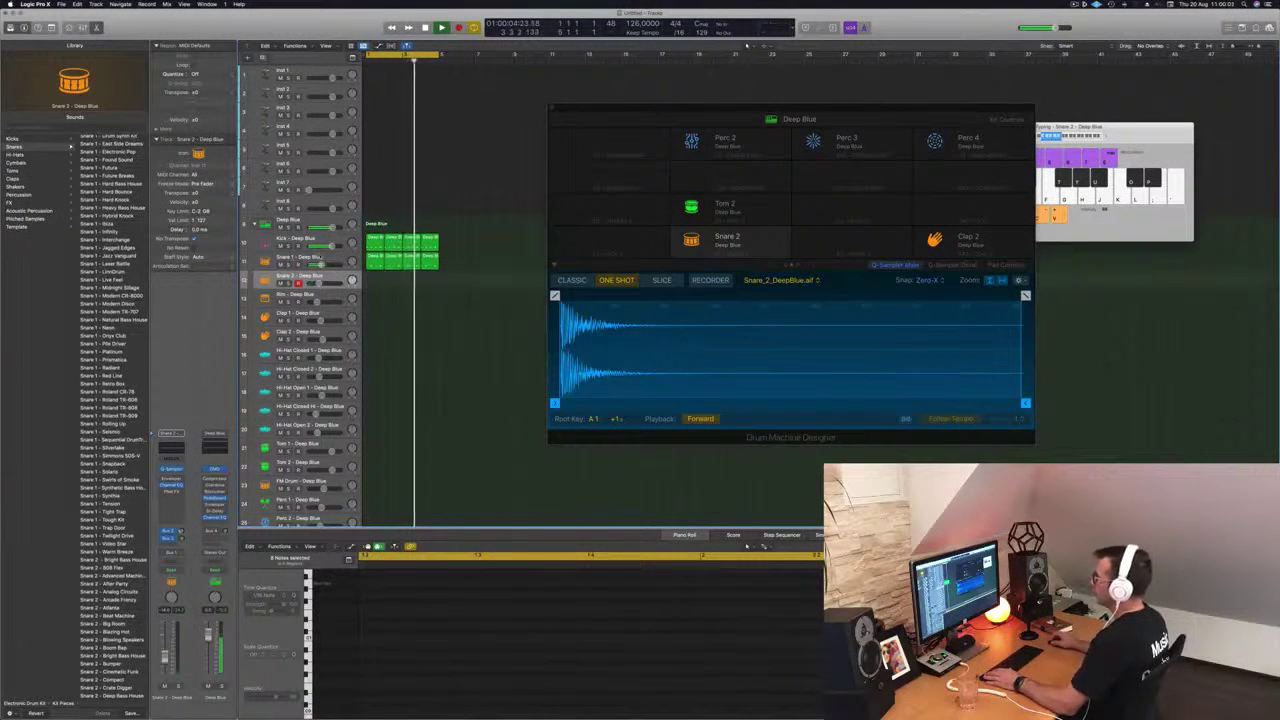
{"action": "key", "text": "Up"}
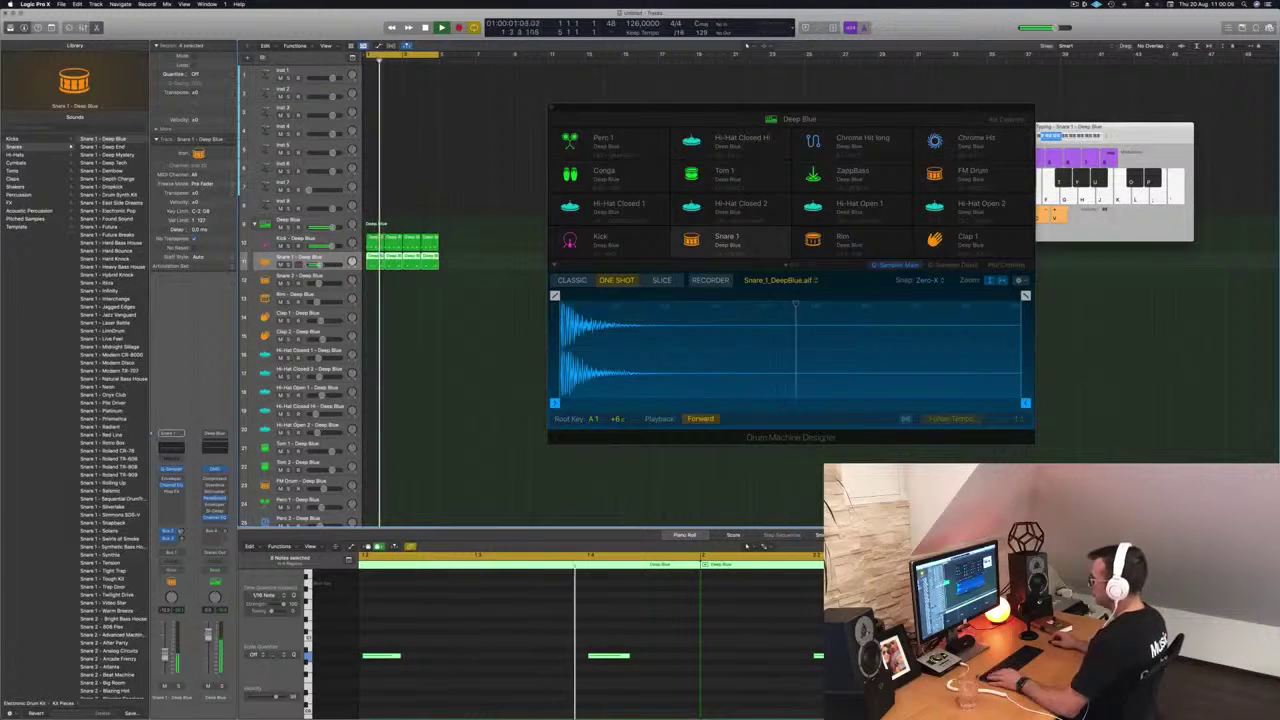
- Build a one-bar offbeat pattern on the Hi-Hat Open 1 track and copy it across the four-bar cycle
{"action": "left_click_drag", "start_coordinate": [375, 260], "coordinate": [375, 395]}
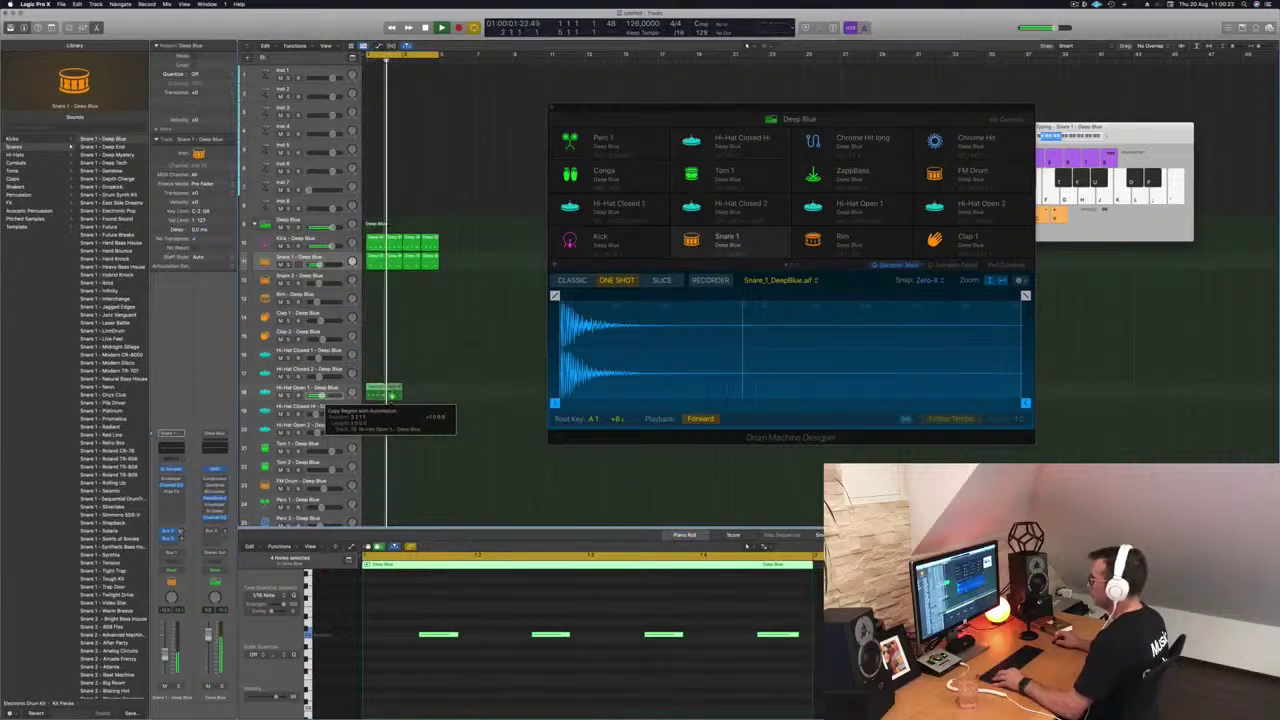
{"action": "mouse_move", "coordinate": [406, 393]}
{"action": "left_mouse_down"}
{"action": "mouse_move", "coordinate": [380, 394]}
{"action": "mouse_move", "coordinate": [412, 394]}
{"action": "left_mouse_up"}
- Replace the Hi-Hat Open 1 sound with the Hi-Hat Open - Deep Tech sound from the library
{"action": "left_click", "coordinate": [300, 388]}
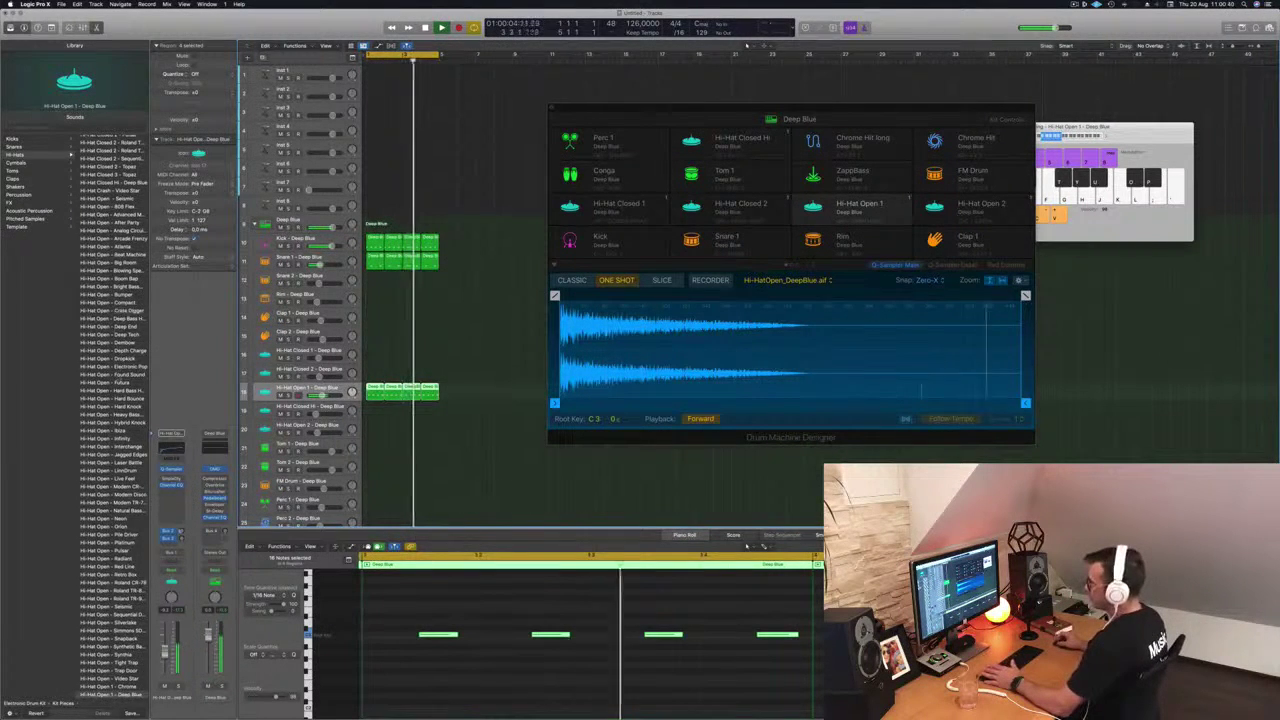
{"action": "scroll", "coordinate": [115, 417], "scroll_direction": "up", "scroll_amount": 10}
{"action": "scroll", "coordinate": [118, 376], "scroll_direction": "up", "scroll_amount": 3}
{"action": "scroll", "coordinate": [115, 415], "scroll_direction": "down", "scroll_amount": 4}
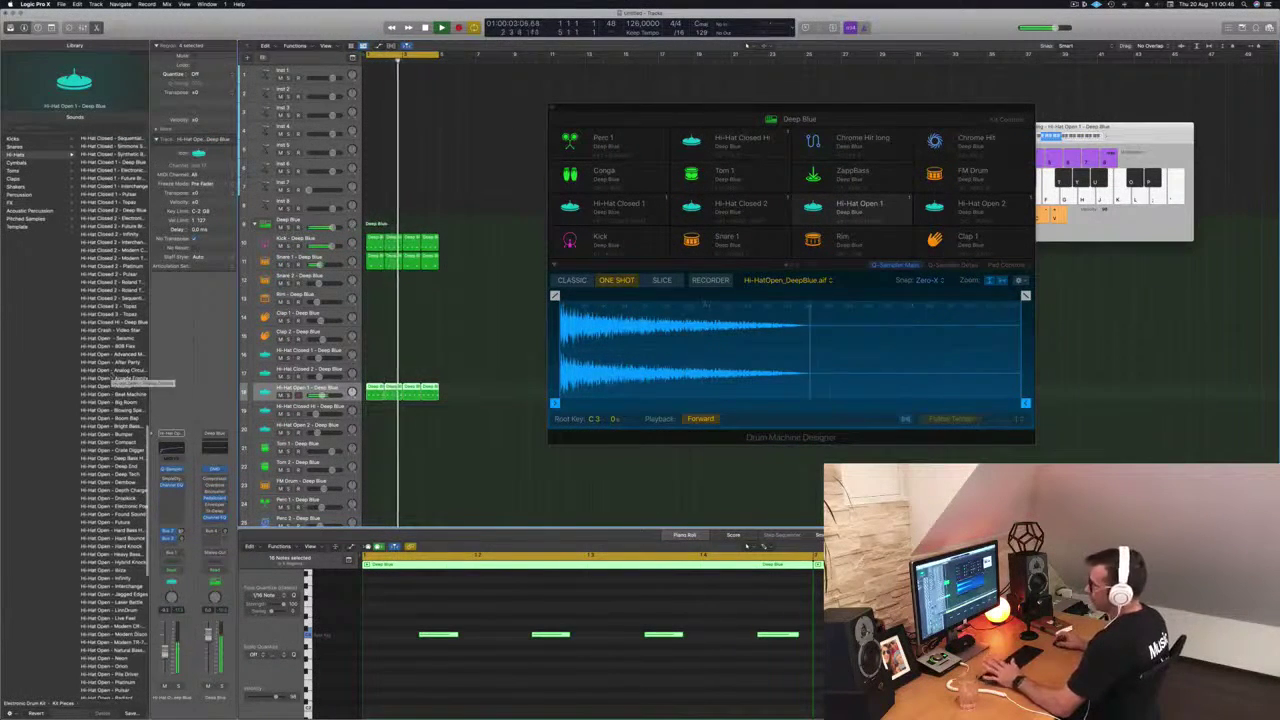
{"action": "scroll", "coordinate": [112, 380], "scroll_direction": "up", "scroll_amount": 2}
{"action": "scroll", "coordinate": [110, 330], "scroll_direction": "up", "scroll_amount": 4}
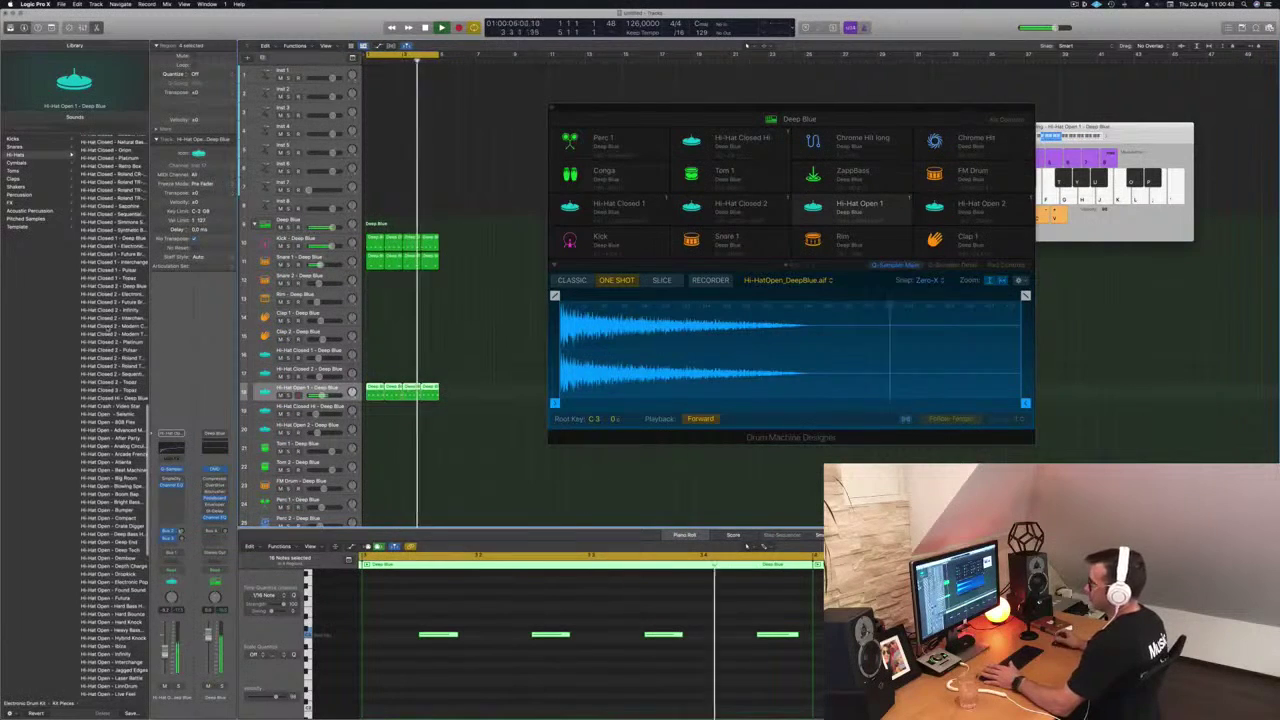
{"action": "scroll", "coordinate": [108, 345], "scroll_direction": "down", "scroll_amount": 5}
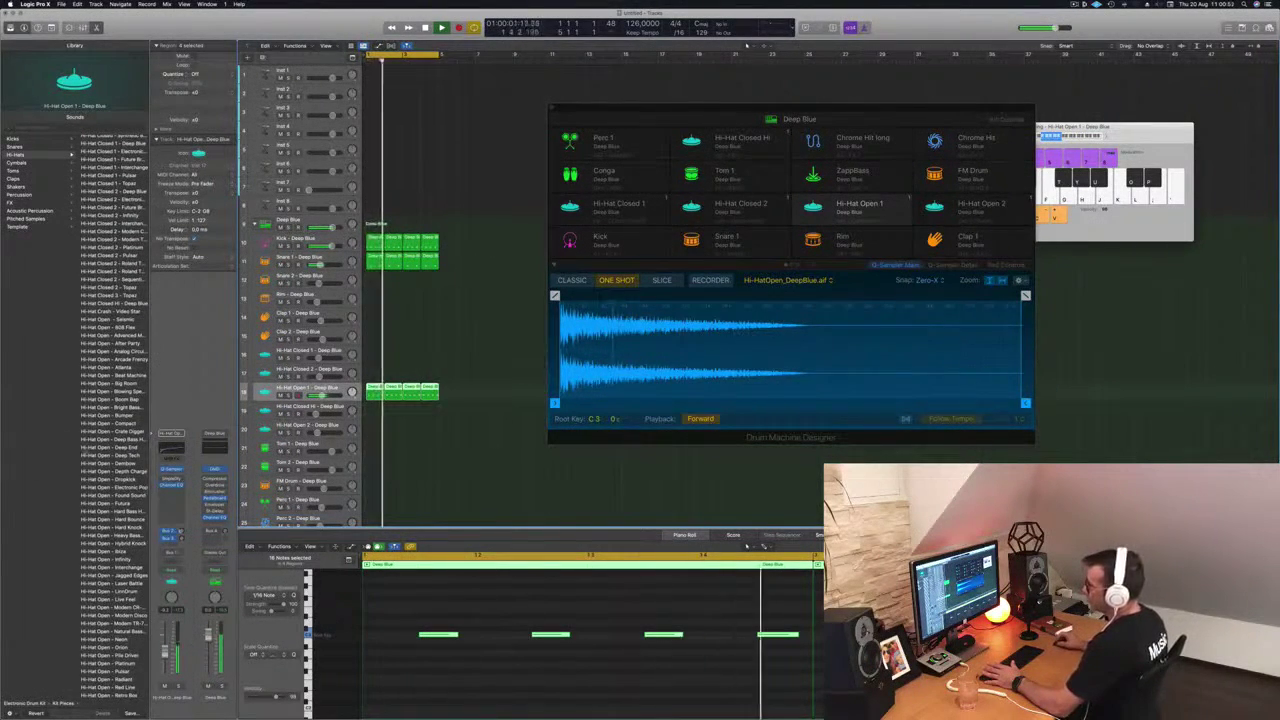
{"action": "left_click", "coordinate": [124, 456]}
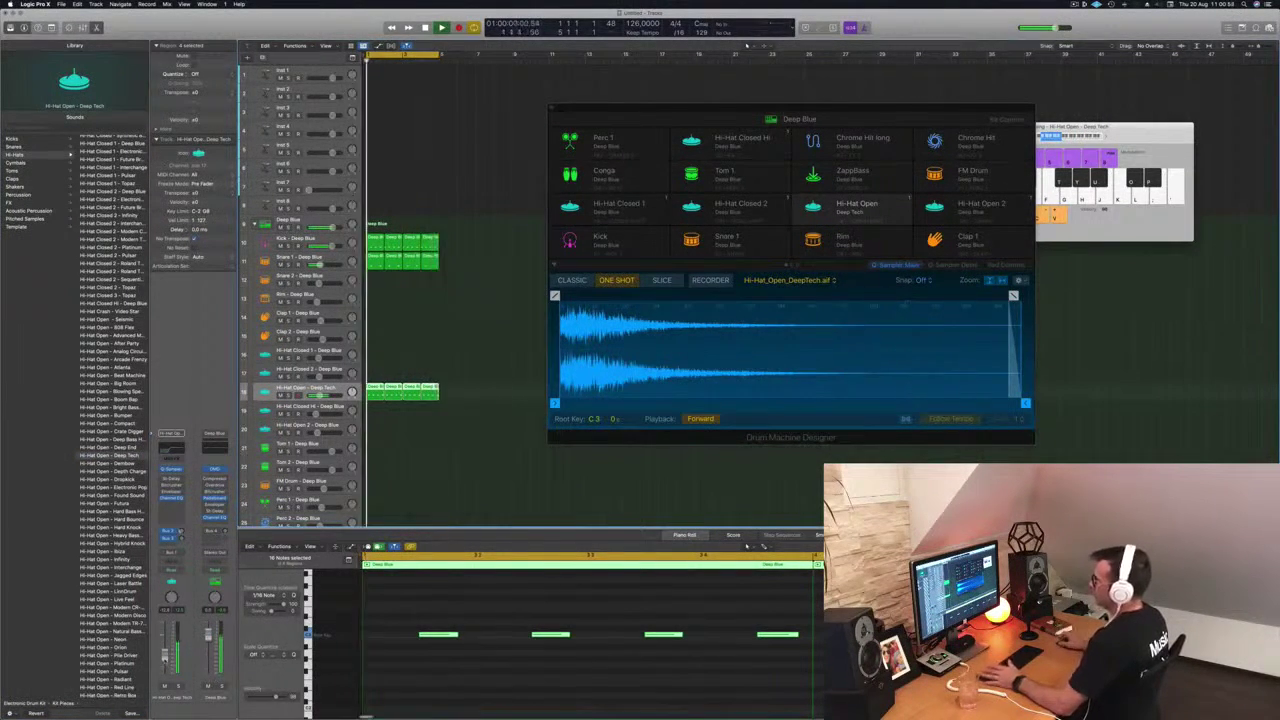
- Copy the first open hi-hat region to the Hi-Hat Closed 1 track and shift its four notes onto the beats
{"action": "left_click", "coordinate": [449, 258]}
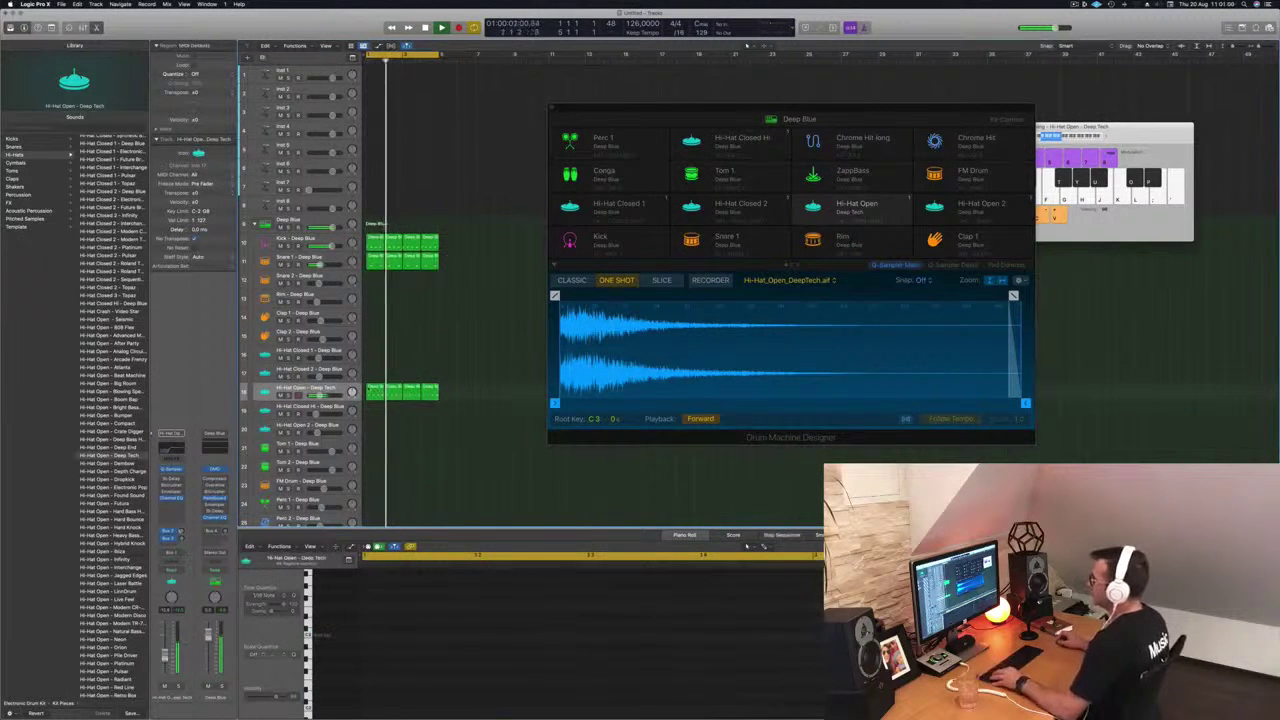
{"action": "left_click", "coordinate": [376, 392]}
{"action": "left_click_drag", "start_coordinate": [376, 392], "coordinate": [375, 355]}
{"action": "left_click_drag", "start_coordinate": [428, 603], "coordinate": [822, 662]}
{"action": "key", "text": "alt+Left"}
{"action": "key", "text": "alt+Left"}
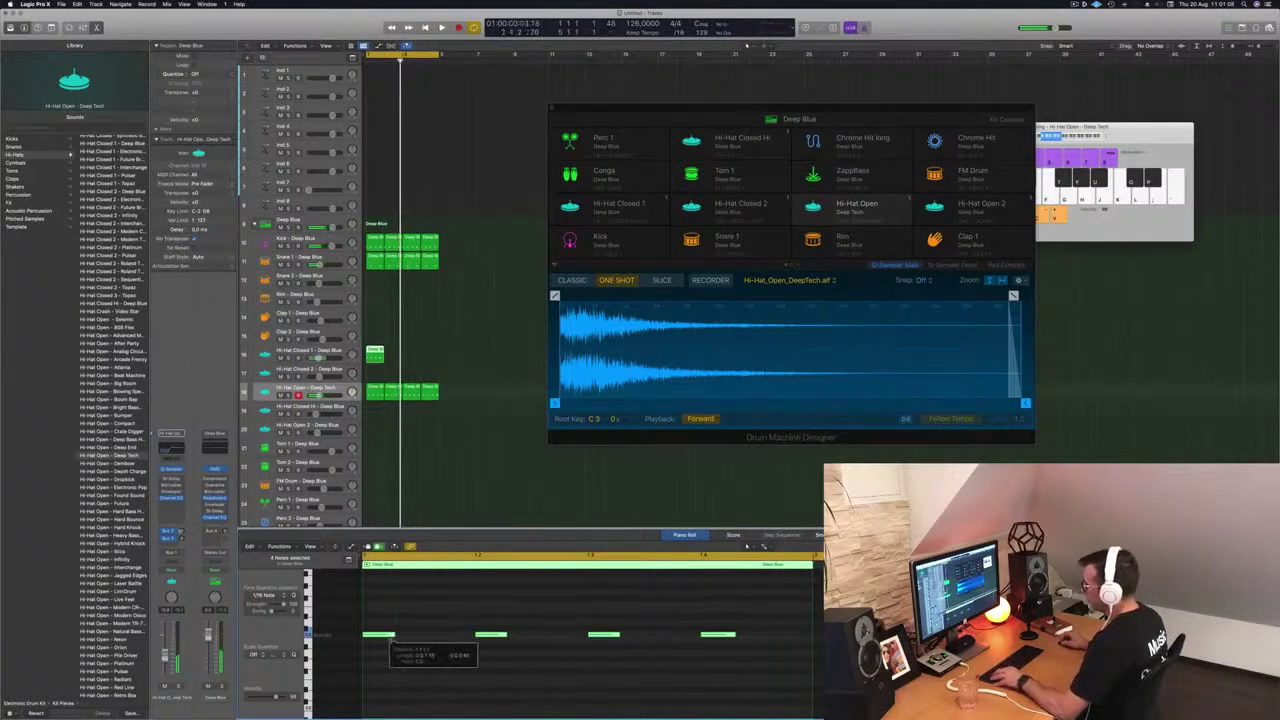
- Fill the closed hi-hat bar with short sixteenth notes and copy the region across the four-bar cycle
{"action": "left_click_drag", "start_coordinate": [371, 636], "coordinate": [422, 641]}
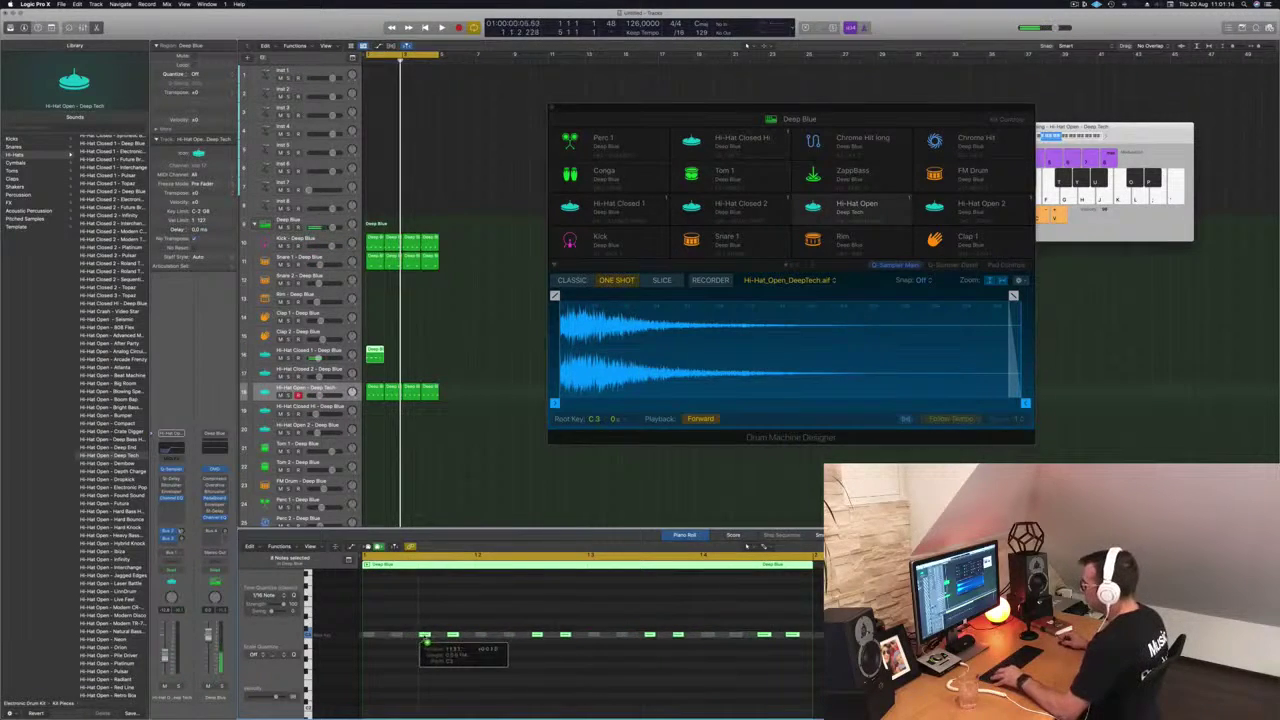
{"action": "left_click", "coordinate": [343, 351]}
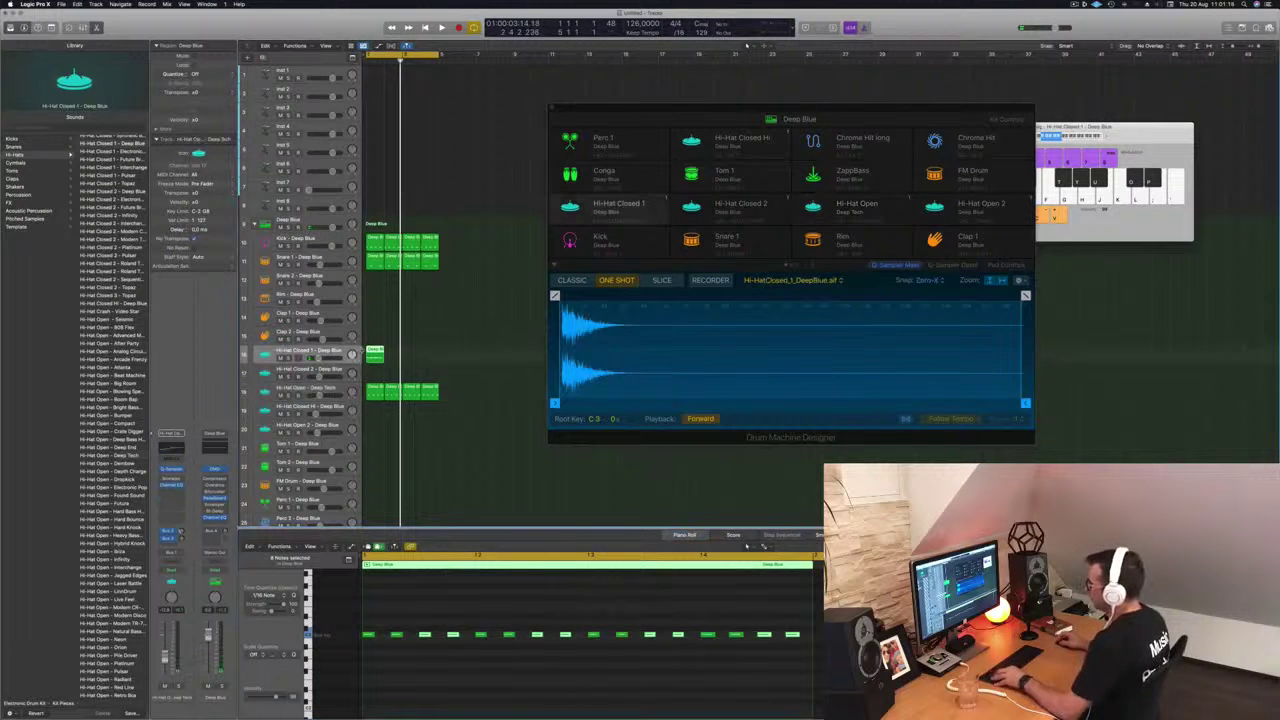
{"action": "left_click_drag", "start_coordinate": [376, 354], "coordinate": [420, 392]}
{"action": "key", "text": "space"}
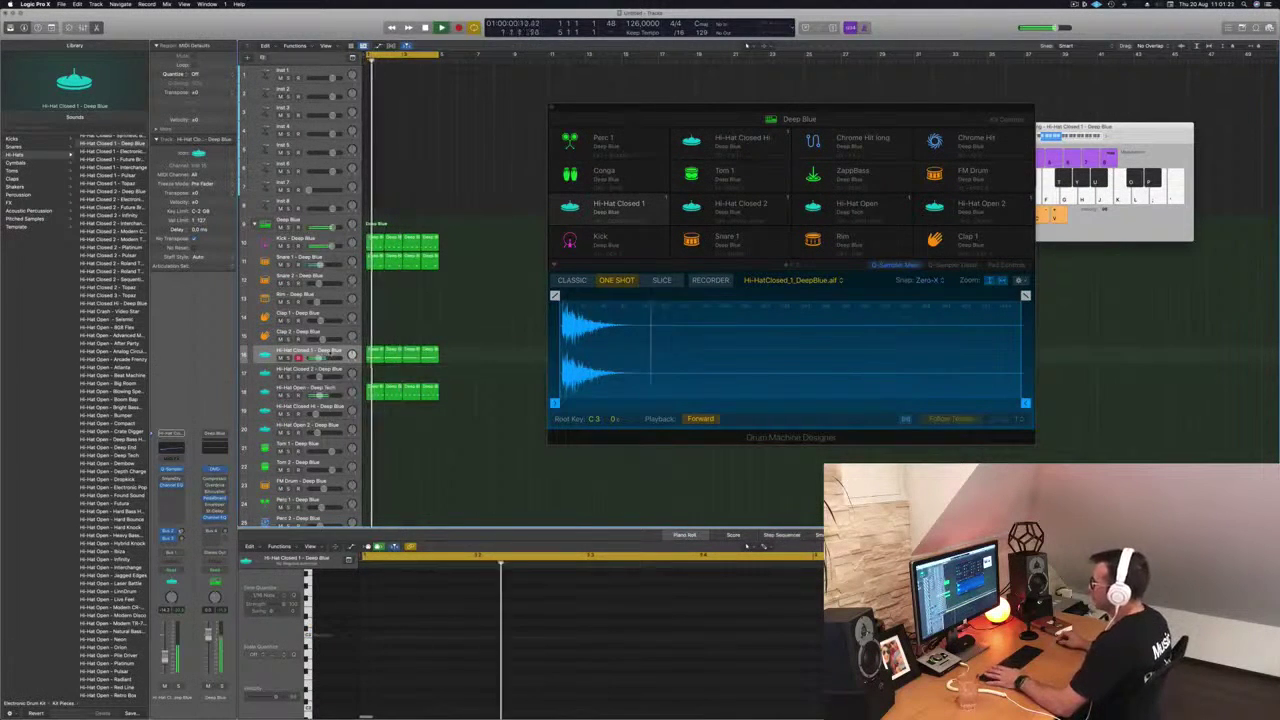
- Apply a low cut at about 1860 Hz with a 24 dB/oct slope in the Hi-Hat Closed 1 Channel EQ
{"action": "left_click", "coordinate": [308, 351]}
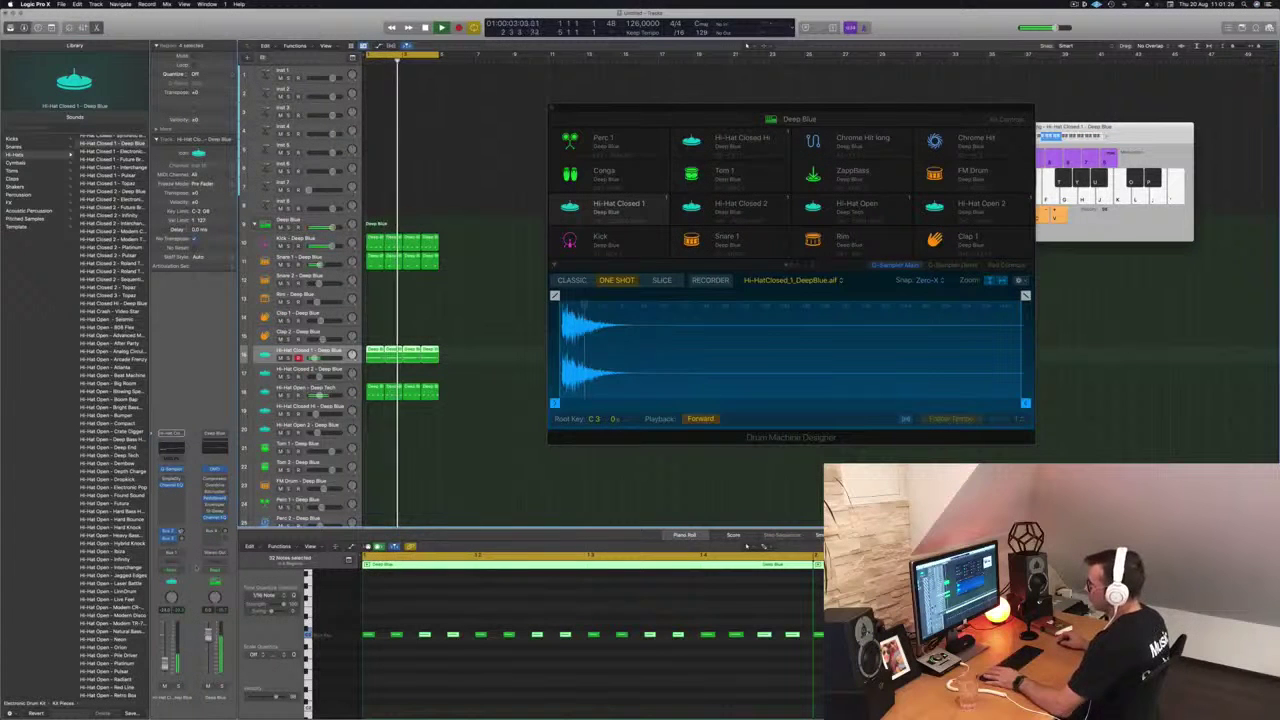
{"action": "left_click", "coordinate": [171, 485]}
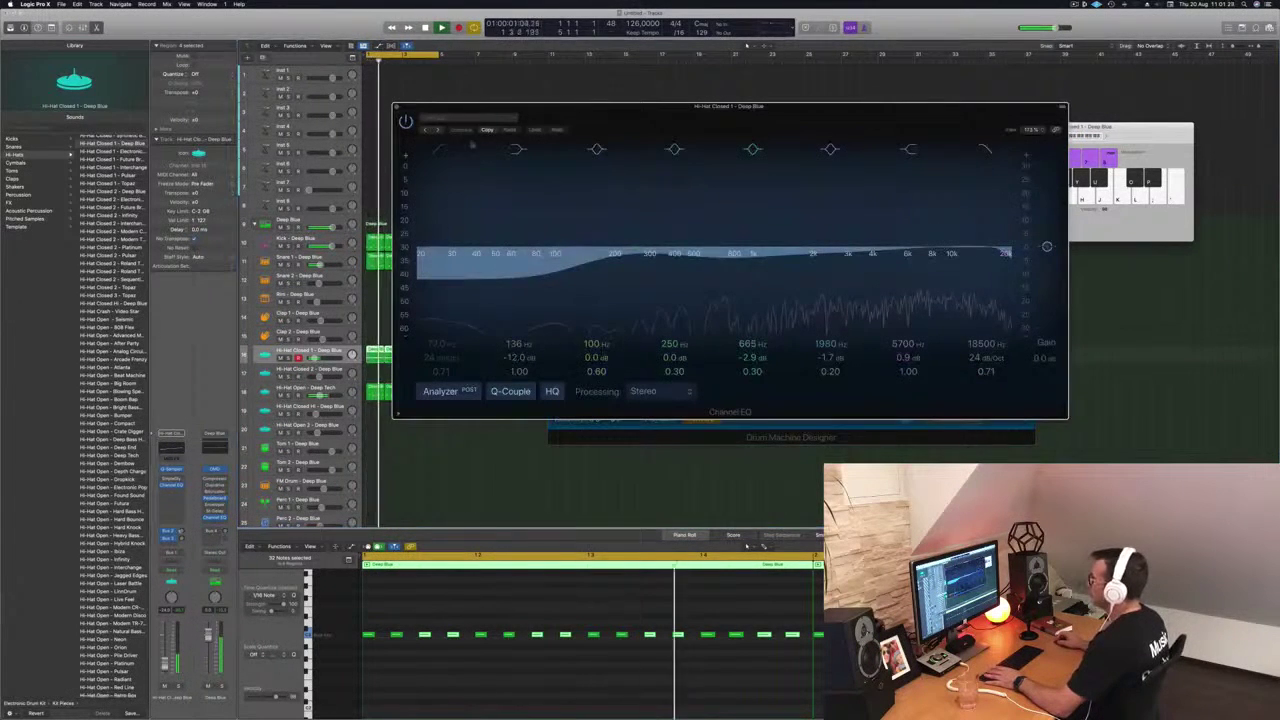
{"action": "left_click_drag", "start_coordinate": [470, 270], "coordinate": [722, 259]}
{"action": "left_click_drag", "start_coordinate": [806, 254], "coordinate": [806, 254]}
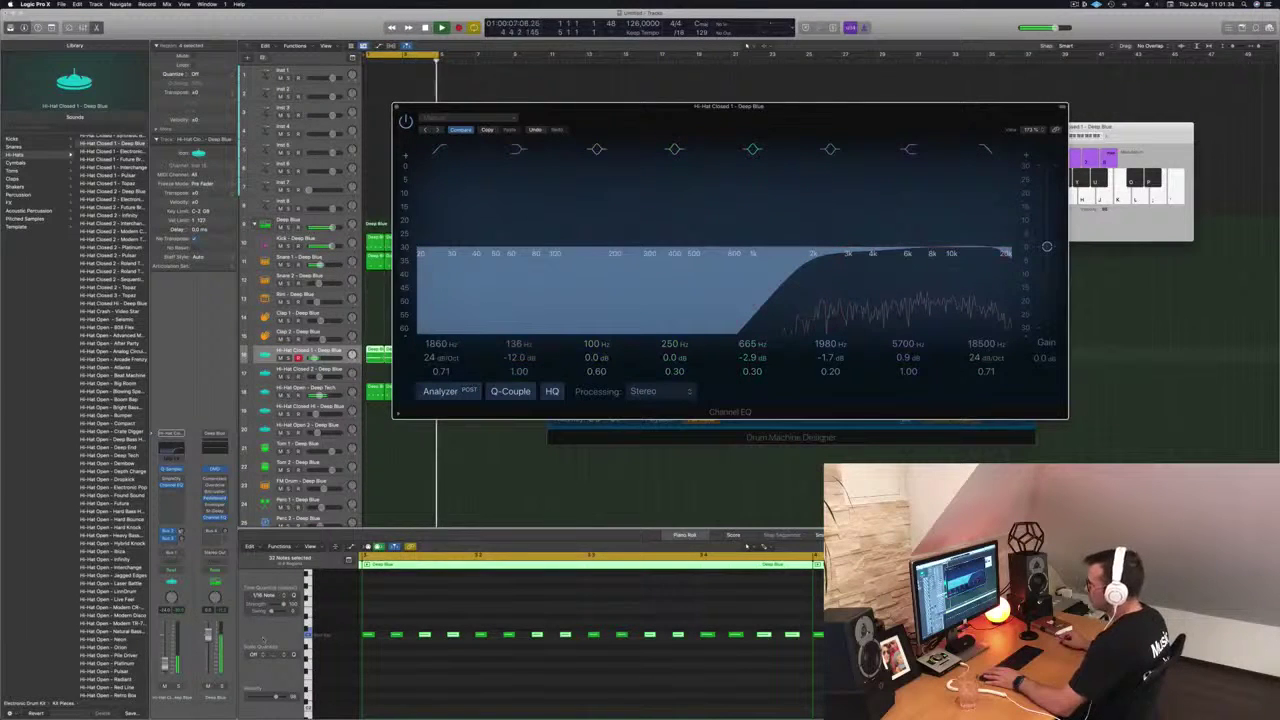
- Insert a Chorus effect after the Channel EQ on the Hi-Hat Closed 1 channel
{"action": "left_click", "coordinate": [176, 553]}
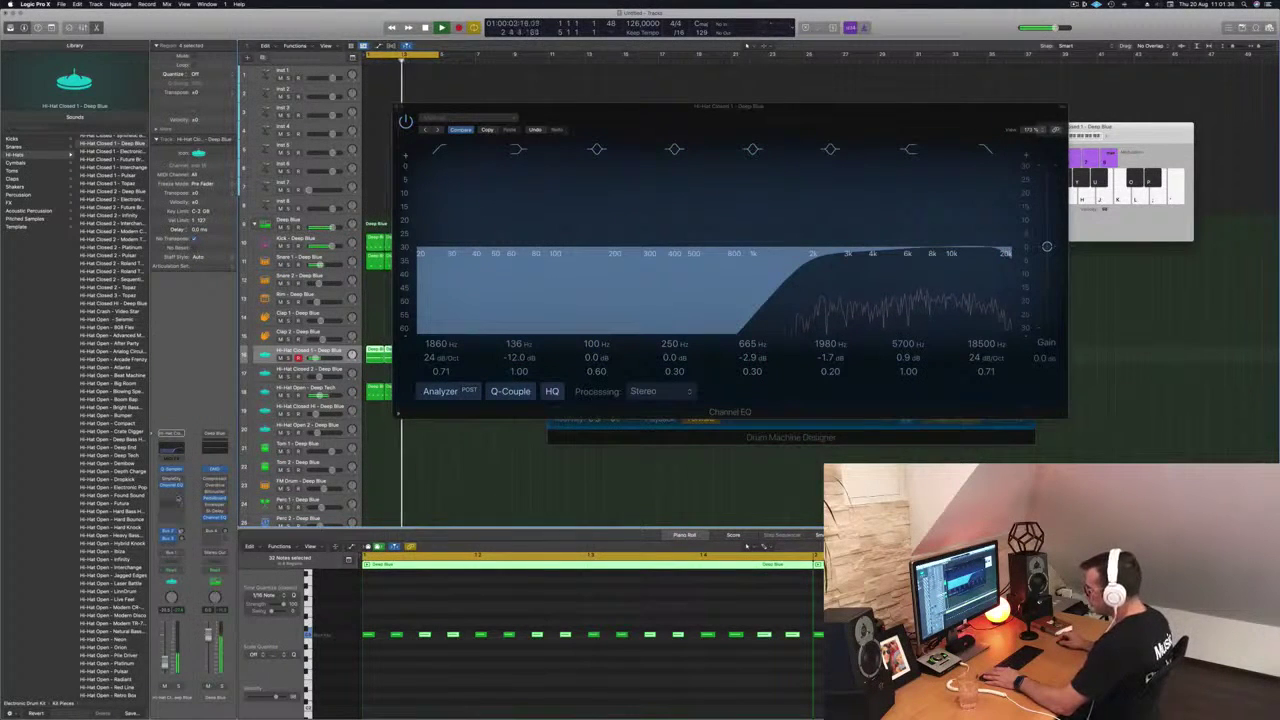
{"action": "left_click", "coordinate": [172, 492]}
{"action": "mouse_move", "coordinate": [184, 602]}
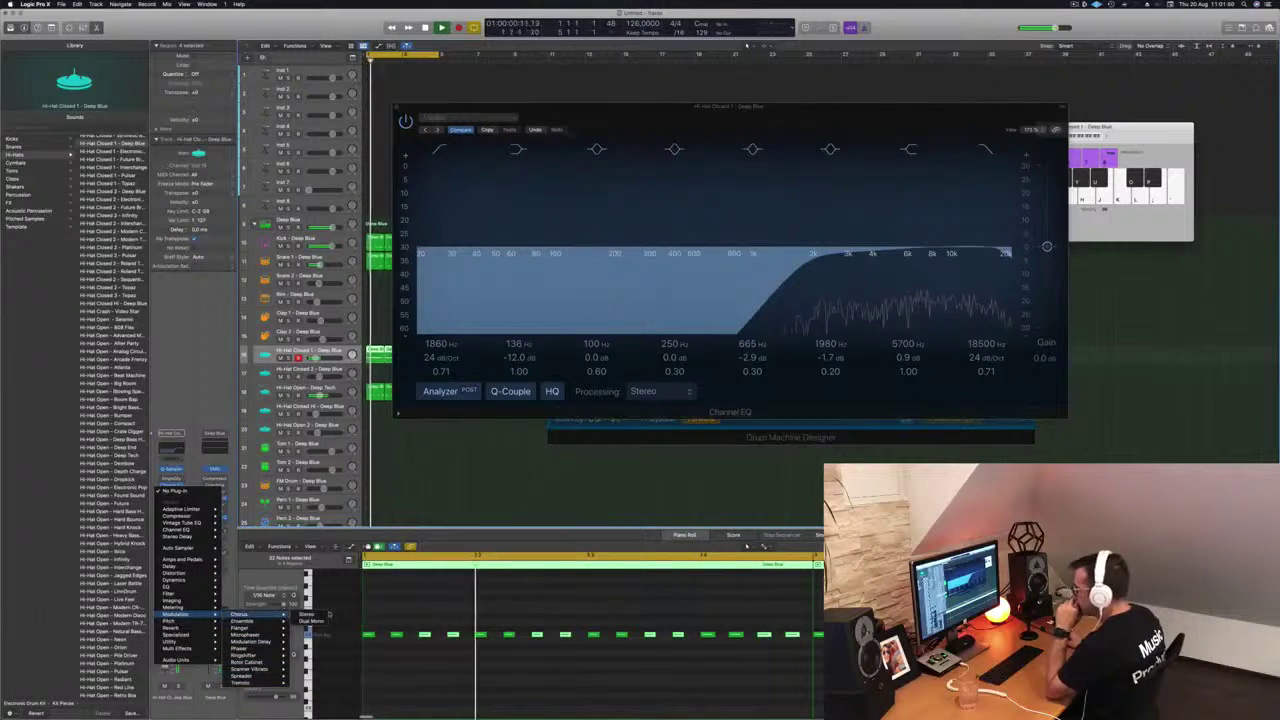
{"action": "left_click", "coordinate": [265, 614]}
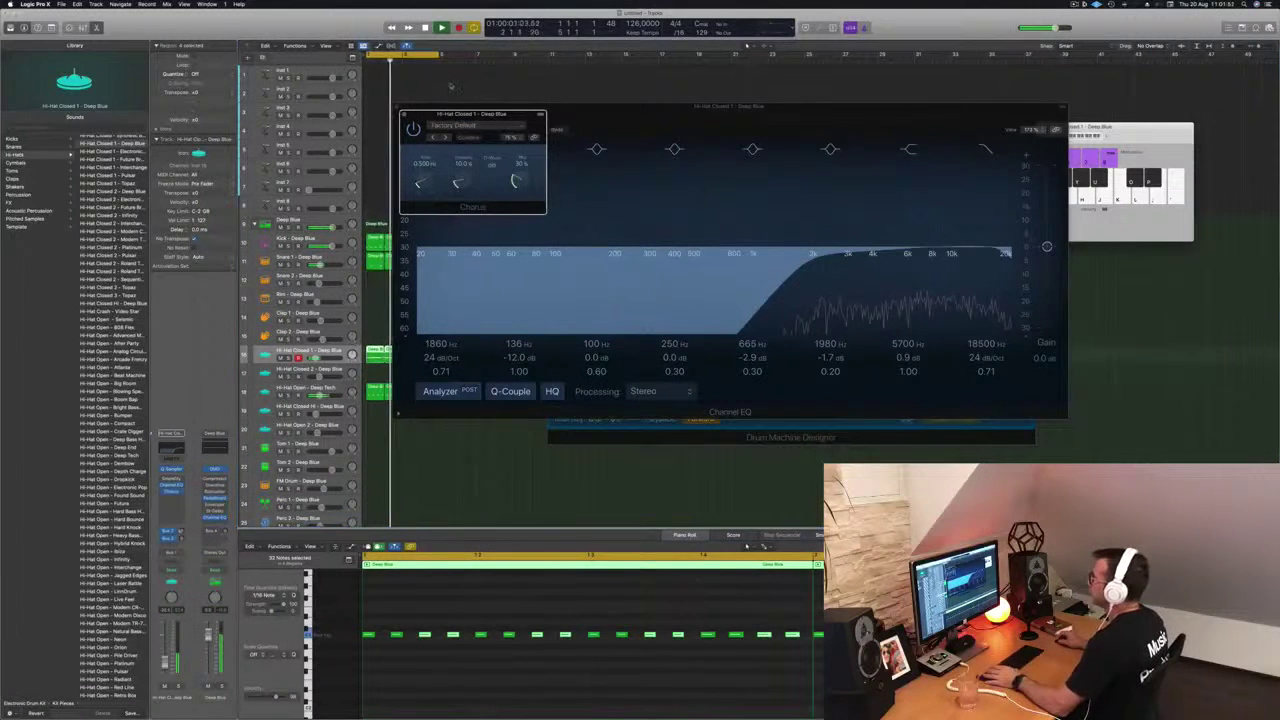
{"action": "left_click_drag", "start_coordinate": [478, 117], "coordinate": [414, 182]}
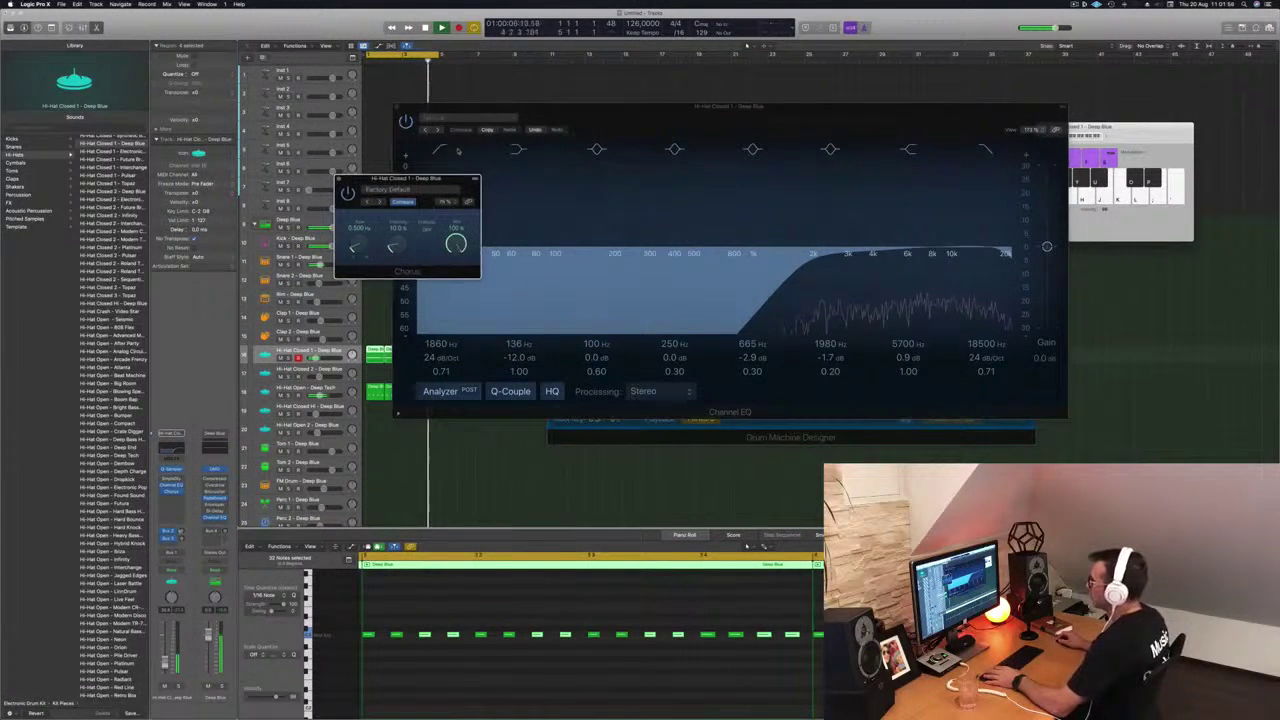
- Set the hi-hat Chorus to about 0.66 Hz rate, 19% intensity and 85% mix, and close the Chorus and EQ windows
{"action": "left_click_drag", "start_coordinate": [452, 242], "coordinate": [467, 188]}
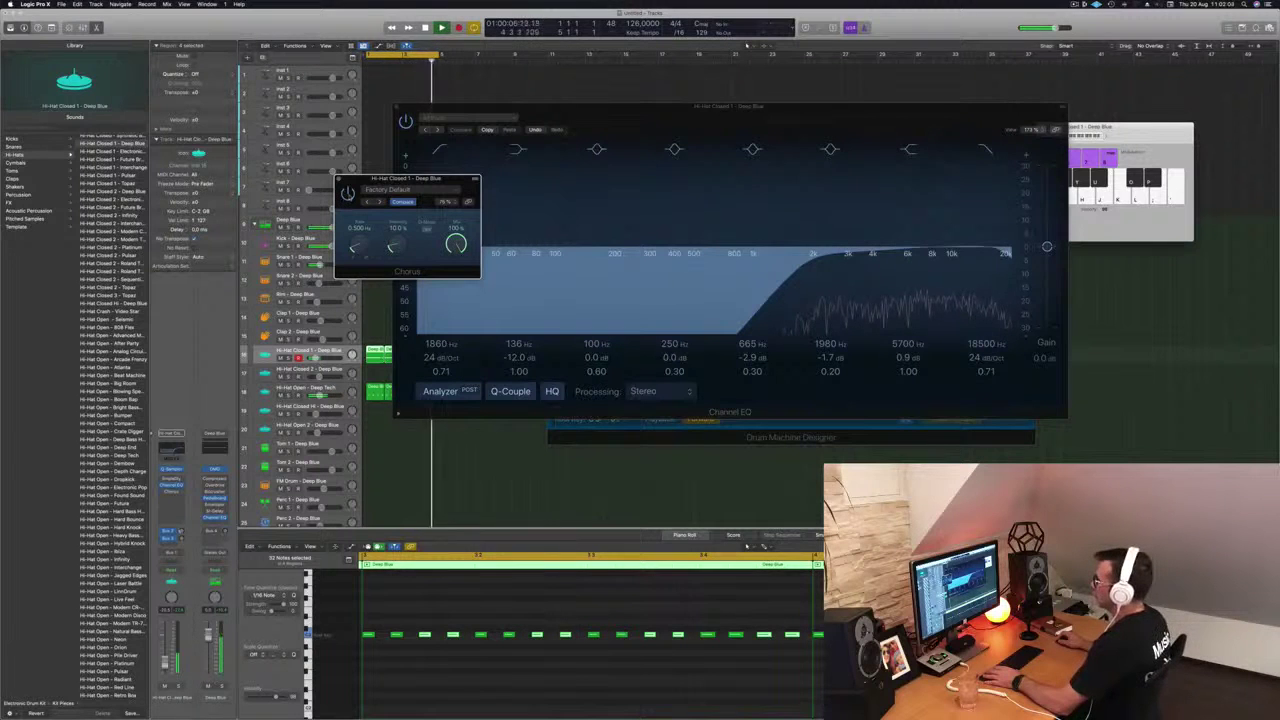
{"action": "left_click_drag", "start_coordinate": [457, 244], "coordinate": [458, 248]}
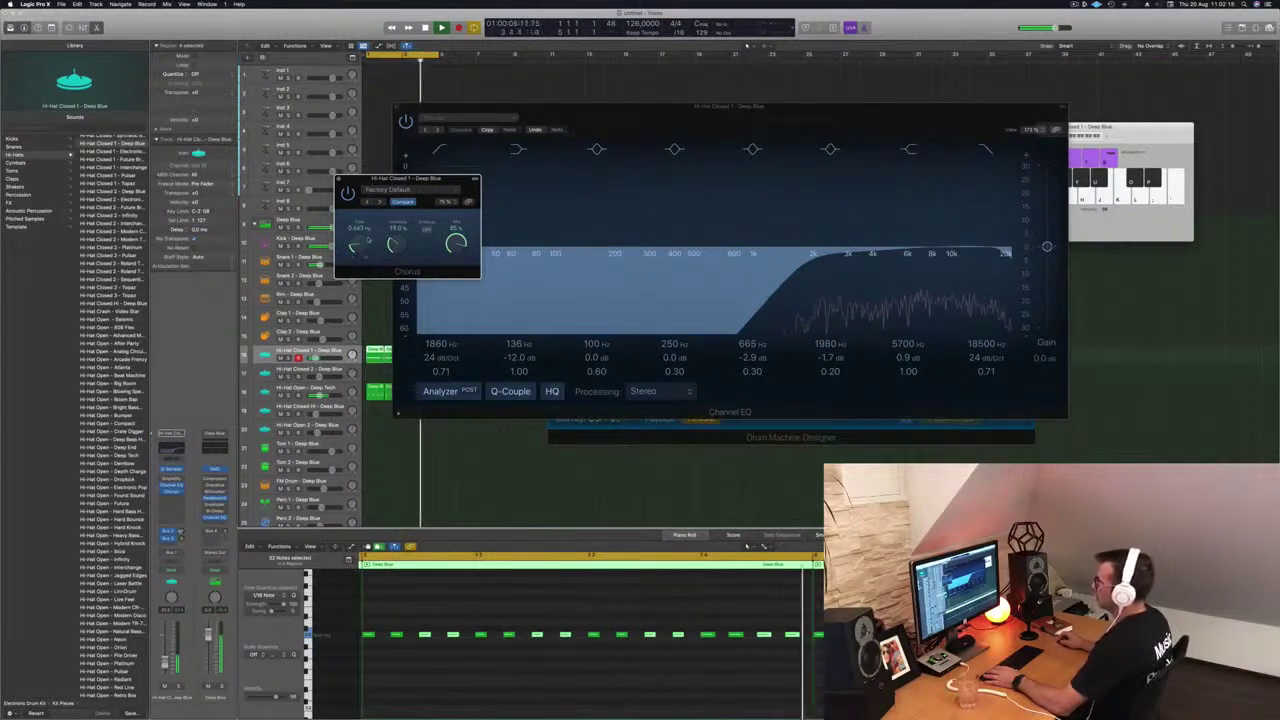
{"action": "left_click", "coordinate": [348, 193]}
{"action": "left_click", "coordinate": [339, 179]}
{"action": "key", "text": "space"}
{"action": "key", "text": "space"}
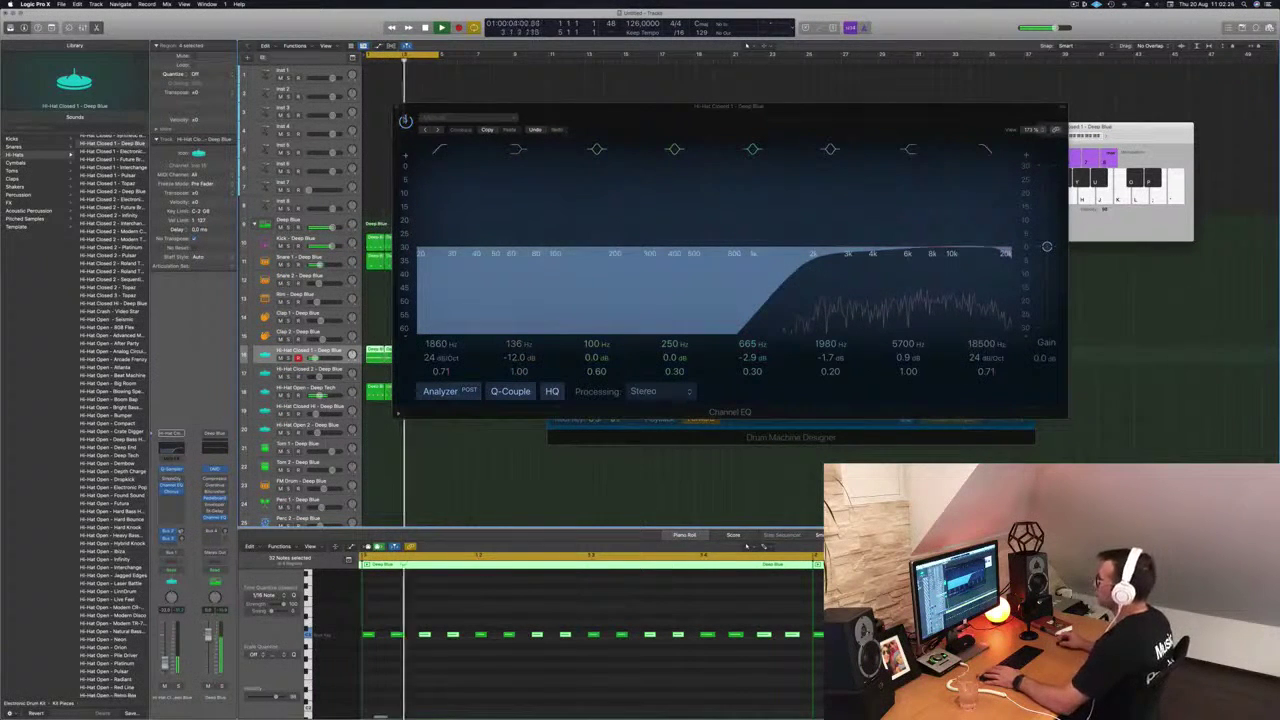
{"action": "key", "text": "super+w"}
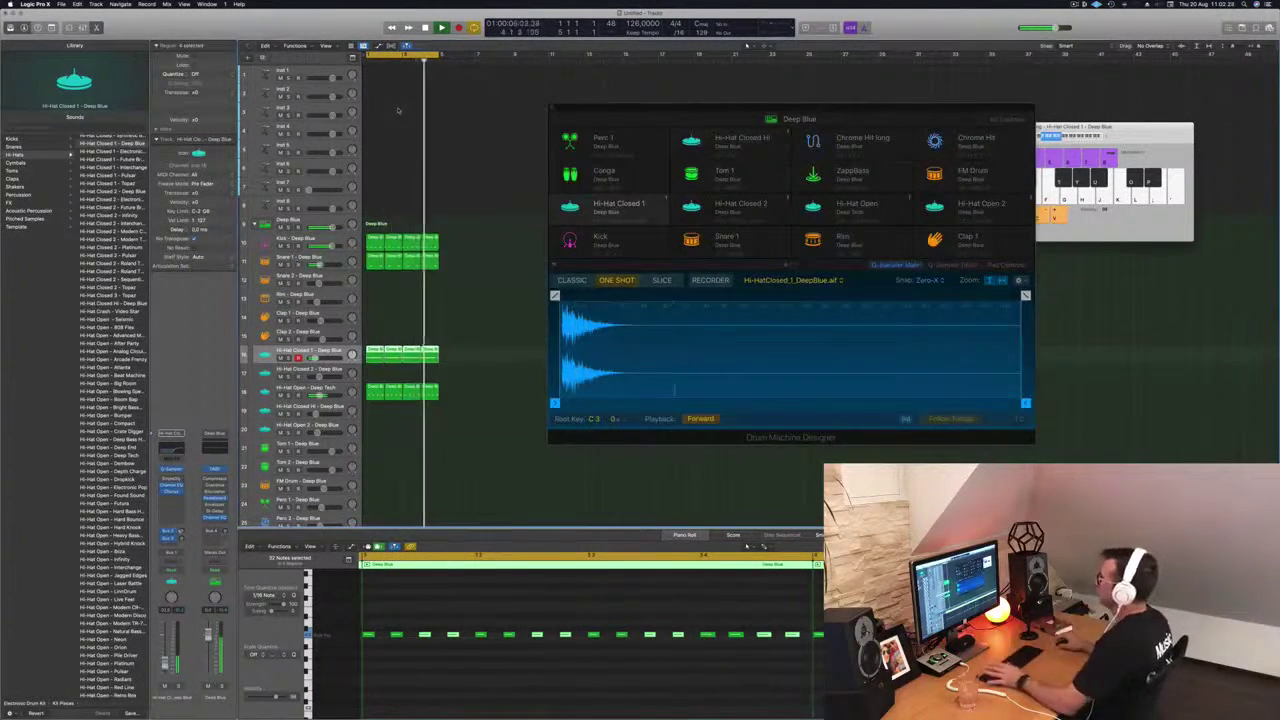
- Trim the end of the Hi-Hat Closed 1 sample to 0.434 s and close the Drum Machine Designer window
{"action": "left_click_drag", "start_coordinate": [737, 110], "coordinate": [669, 110]}
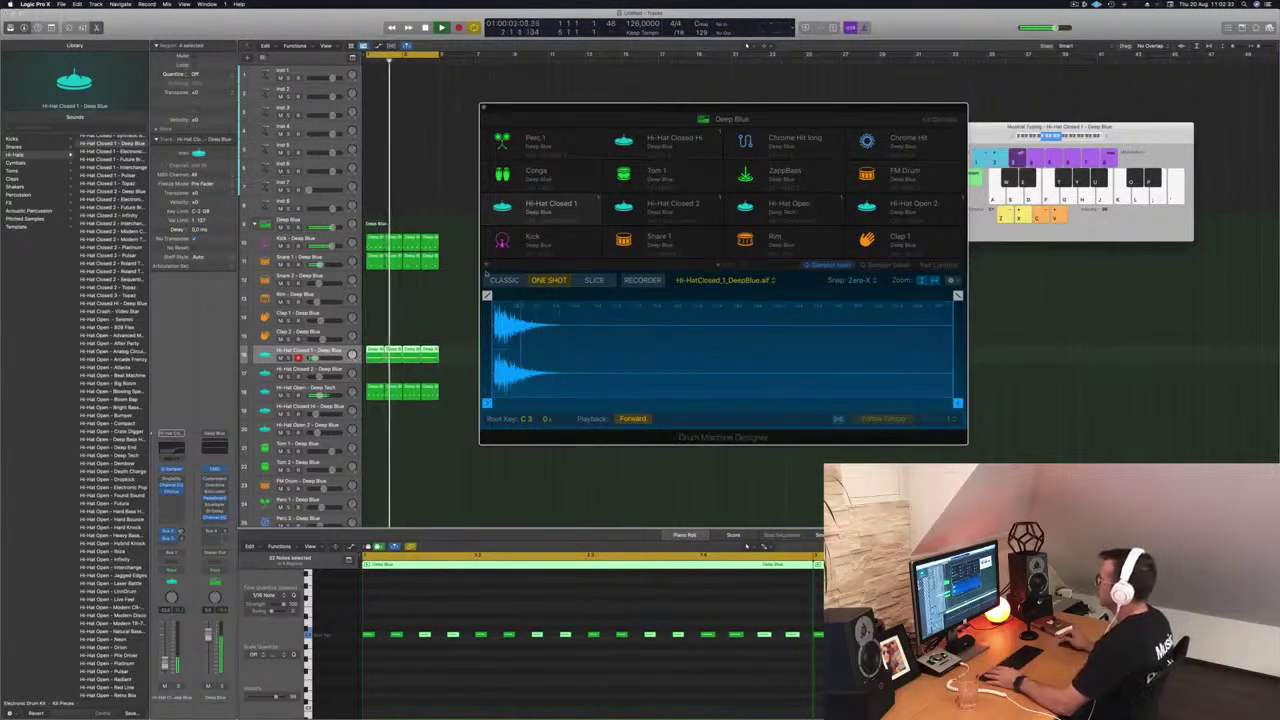
{"action": "mouse_move", "coordinate": [957, 403]}
{"action": "left_mouse_down"}
{"action": "mouse_move", "coordinate": [514, 403]}
{"action": "mouse_move", "coordinate": [934, 403]}
{"action": "left_mouse_up"}
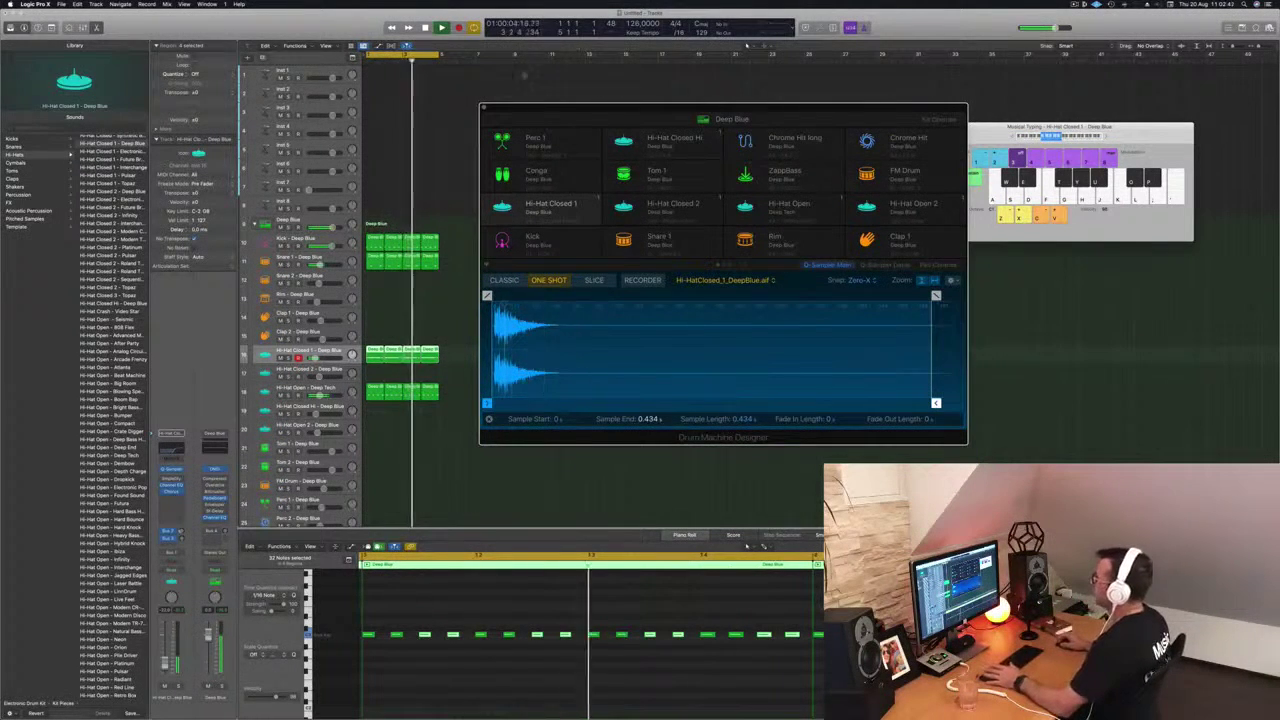
{"action": "left_click", "coordinate": [302, 221]}
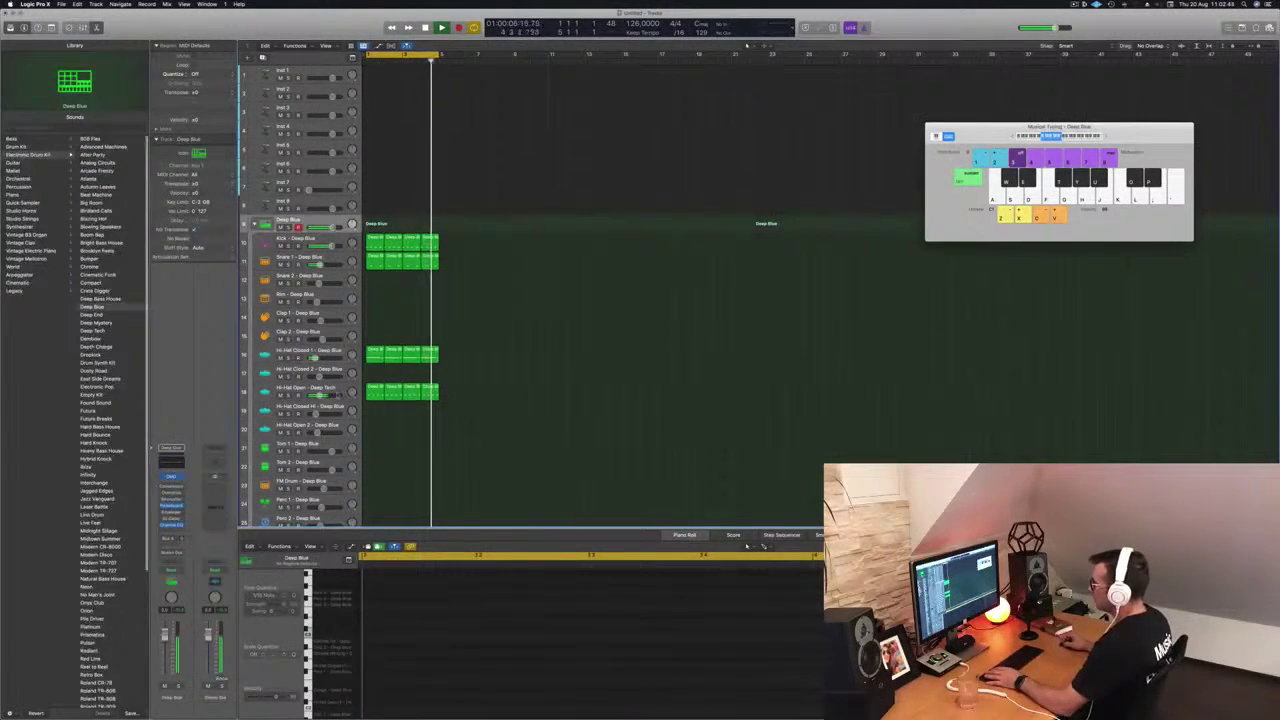
- Copy the first Hi-Hat Open region onto the Tom 1 track and select its four notes in the Piano Roll
{"action": "left_click", "coordinate": [312, 389]}
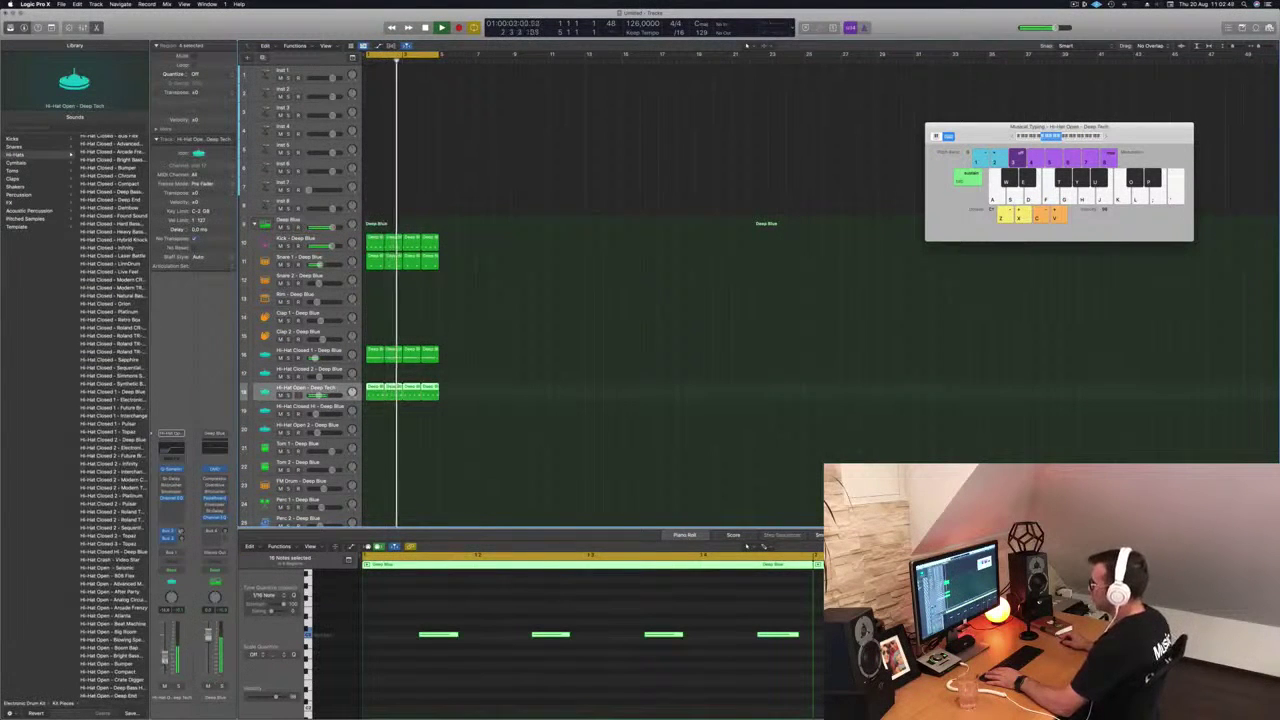
{"action": "scroll", "coordinate": [491, 286], "scroll_direction": "down", "scroll_amount": 3}
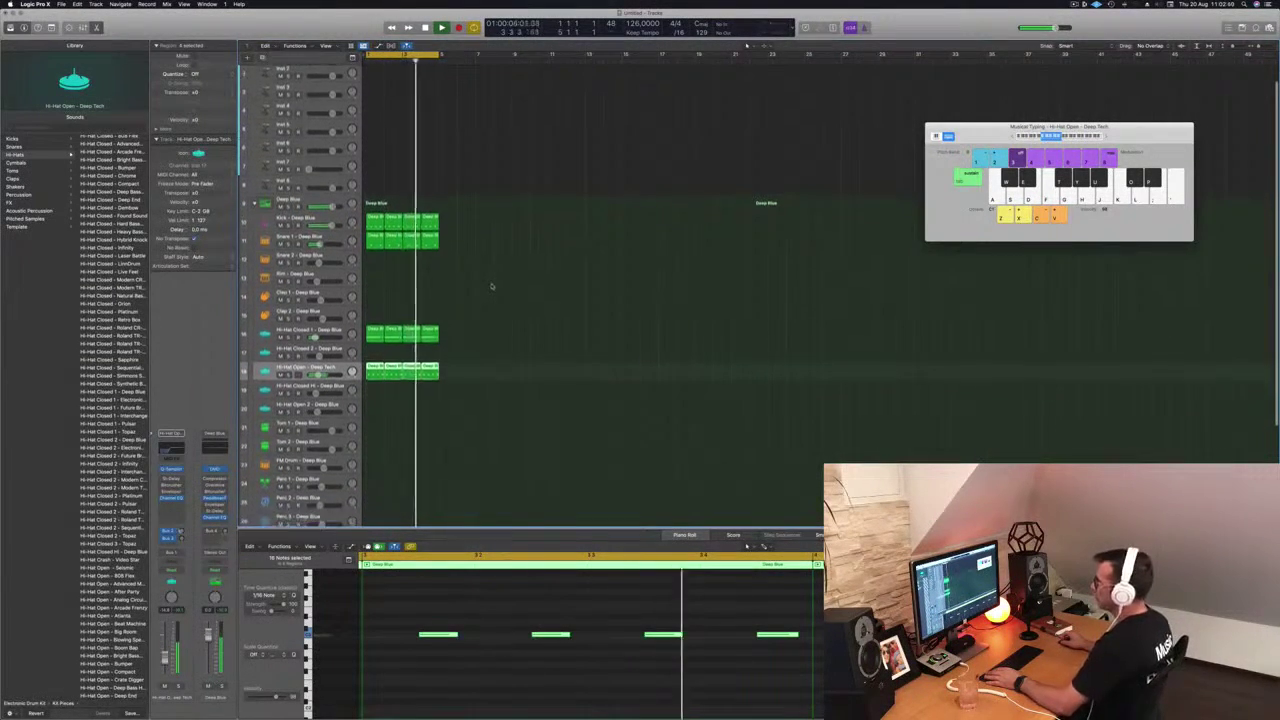
{"action": "left_click", "coordinate": [374, 404]}
{"action": "left_click_drag", "start_coordinate": [481, 638], "coordinate": [802, 651]}
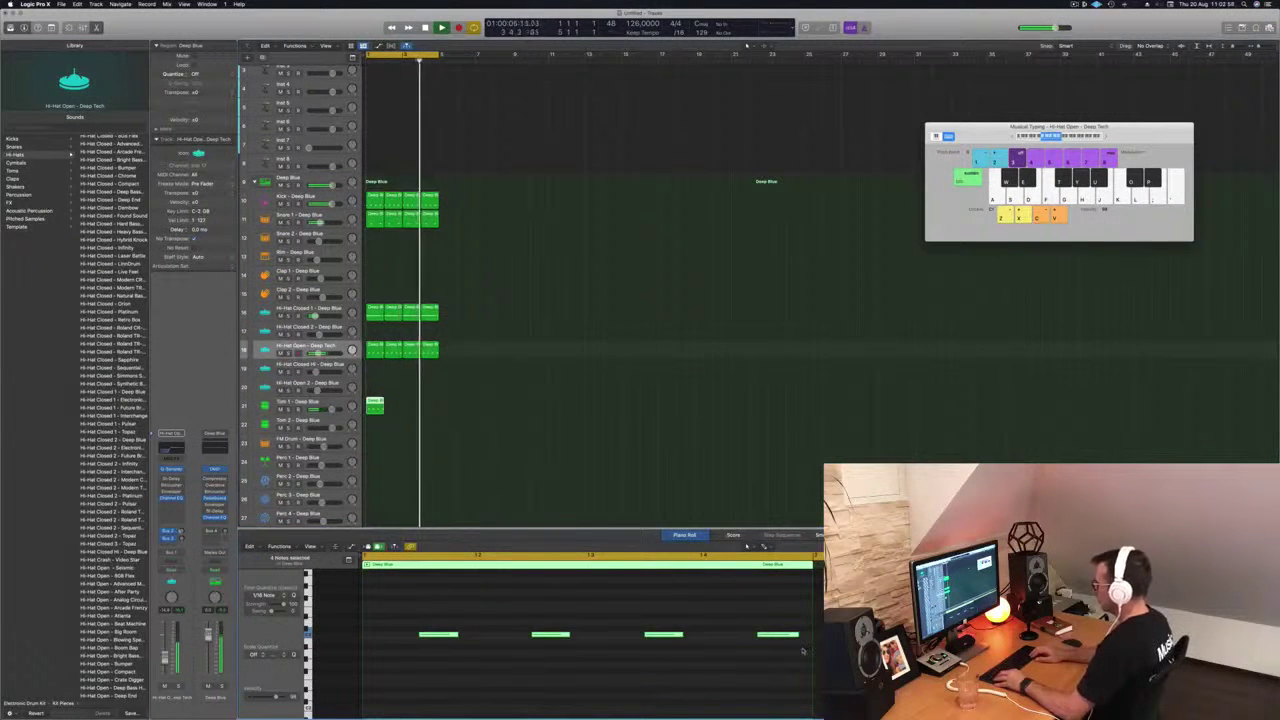
{"action": "scroll", "coordinate": [600, 661], "scroll_direction": "down", "scroll_amount": 5}
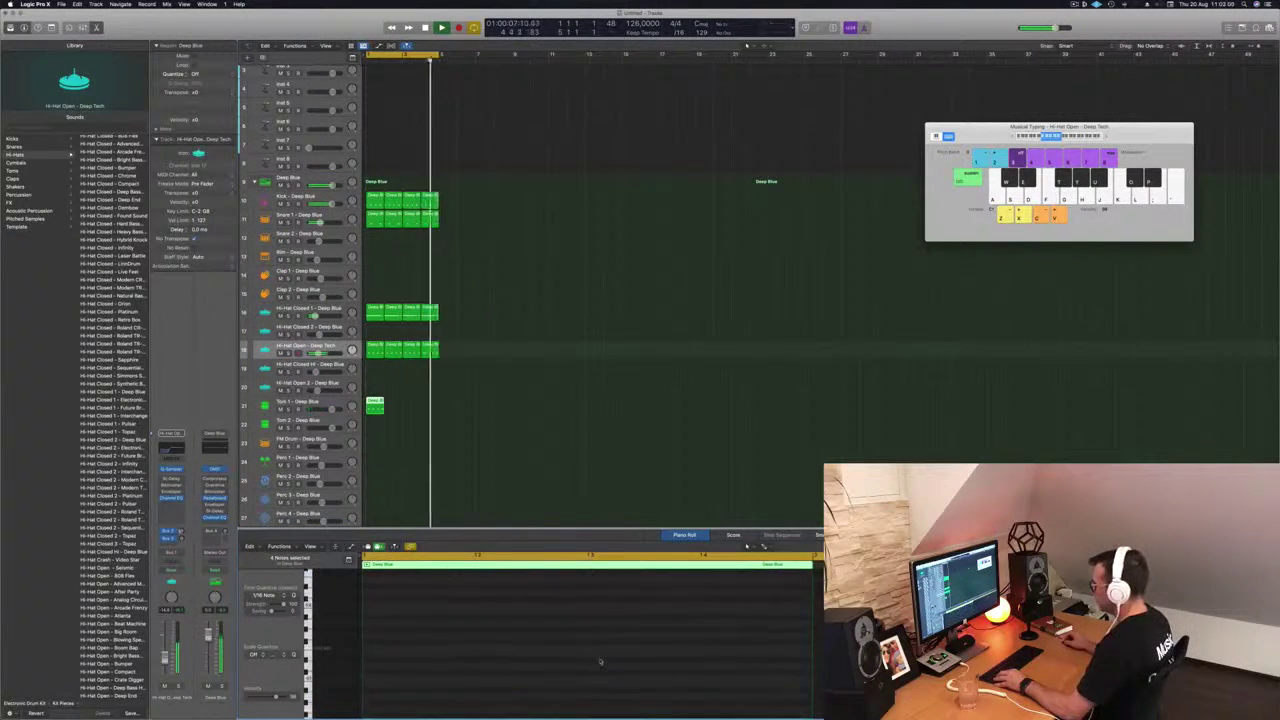
{"action": "scroll", "coordinate": [600, 661], "scroll_direction": "up", "scroll_amount": 3}
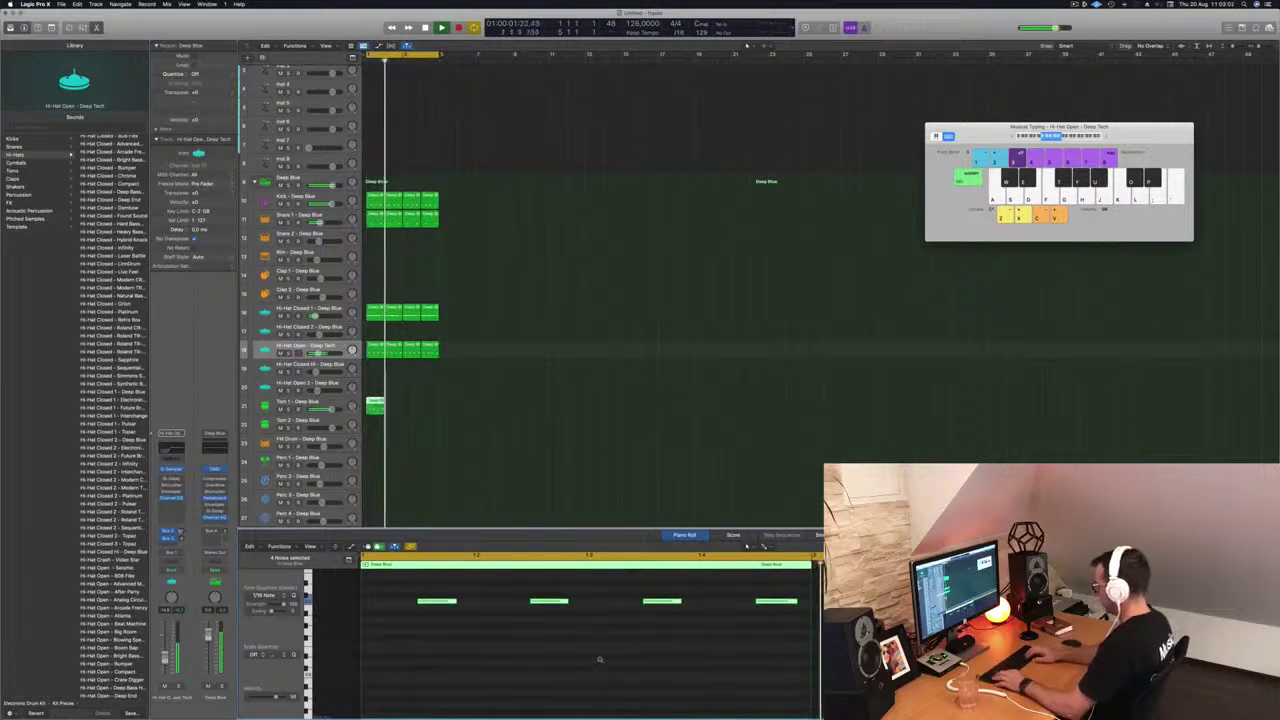
{"action": "scroll", "coordinate": [600, 661], "scroll_direction": "down", "scroll_amount": 3}
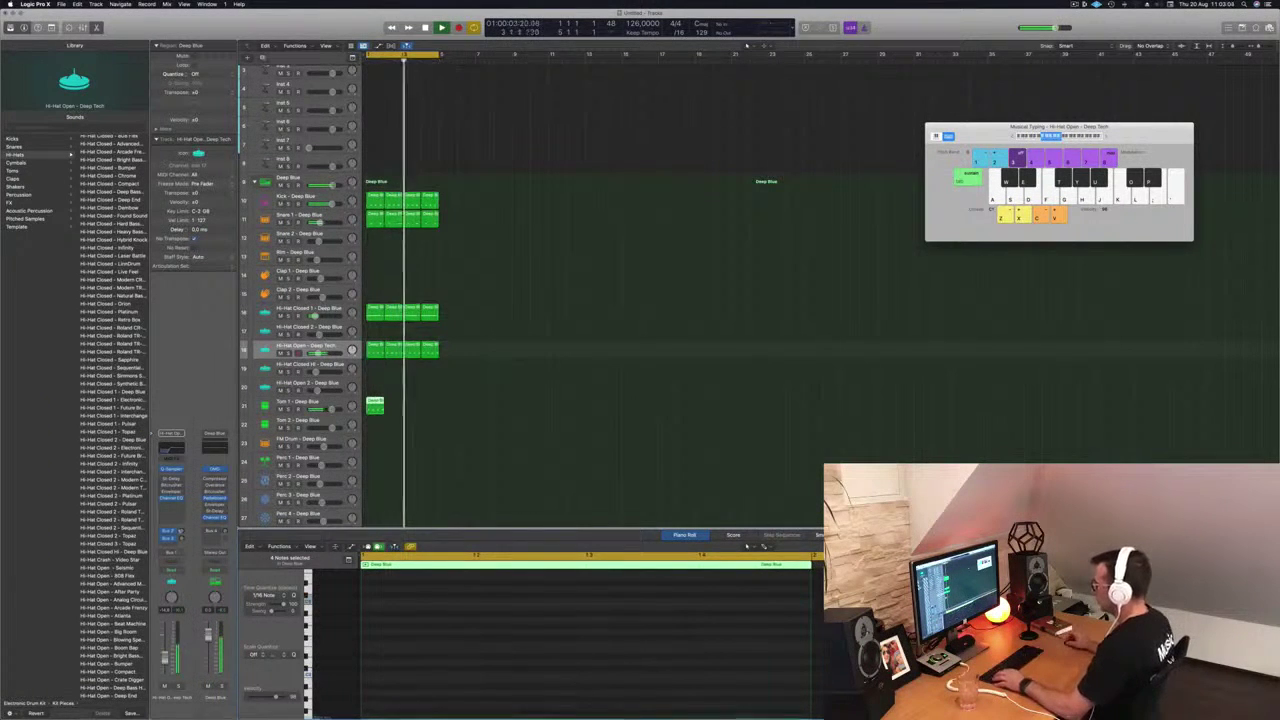
{"action": "scroll", "coordinate": [497, 657], "scroll_direction": "up", "scroll_amount": 3}
{"action": "scroll", "coordinate": [499, 655], "scroll_direction": "down", "scroll_amount": 1}
{"action": "scroll", "coordinate": [501, 654], "scroll_direction": "down", "scroll_amount": 2}
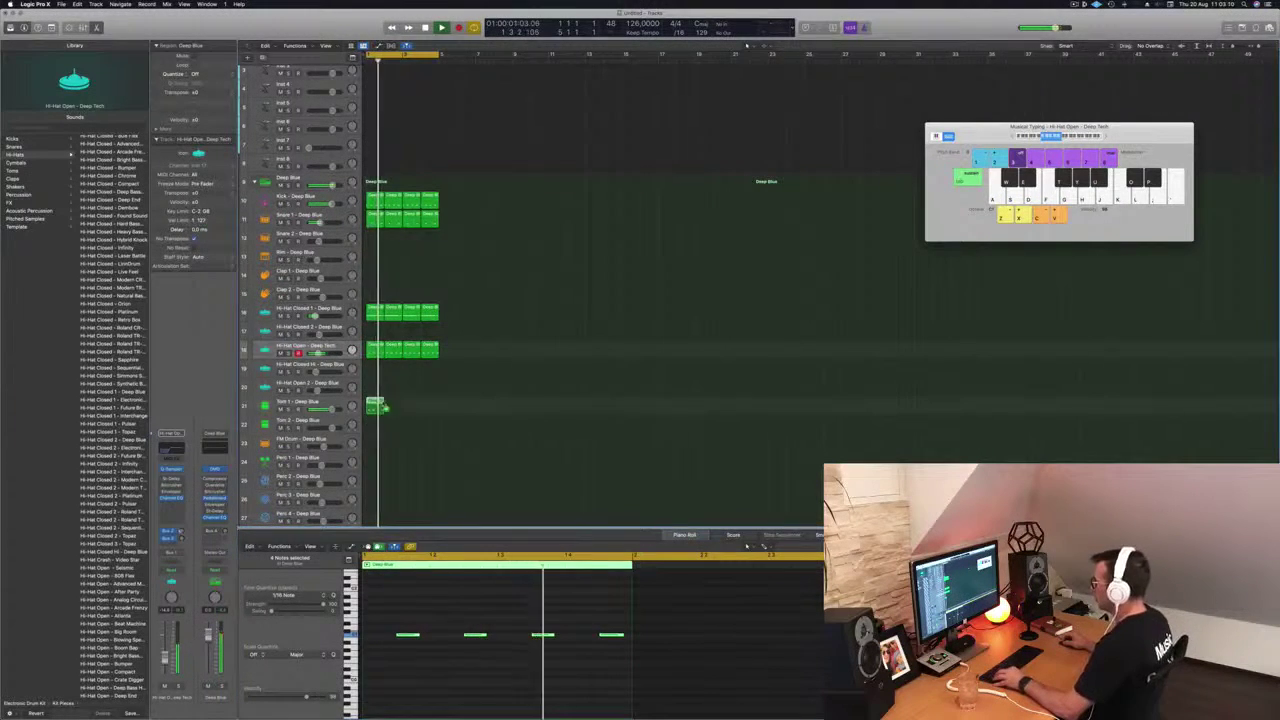
- Duplicate the Tom 1 region until it fills four bars, and select all four regions
{"action": "left_click_drag", "start_coordinate": [393, 408], "coordinate": [393, 406]}
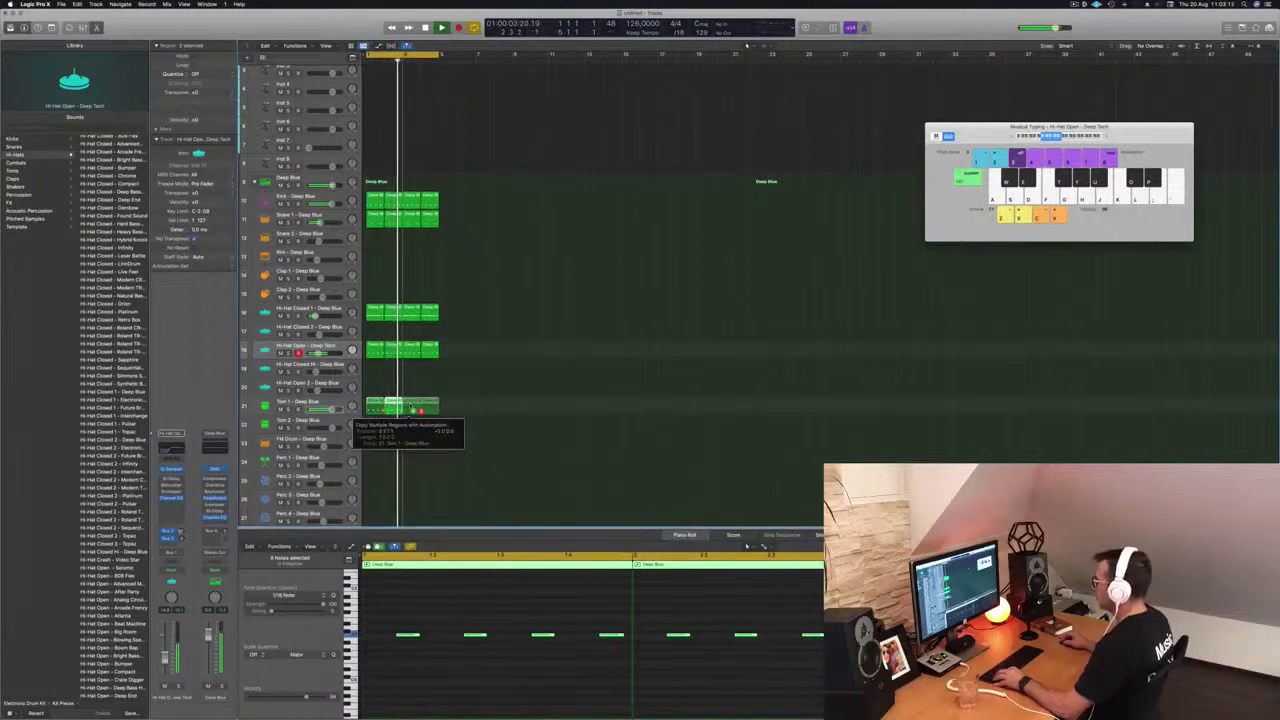
{"action": "left_click", "coordinate": [416, 492]}
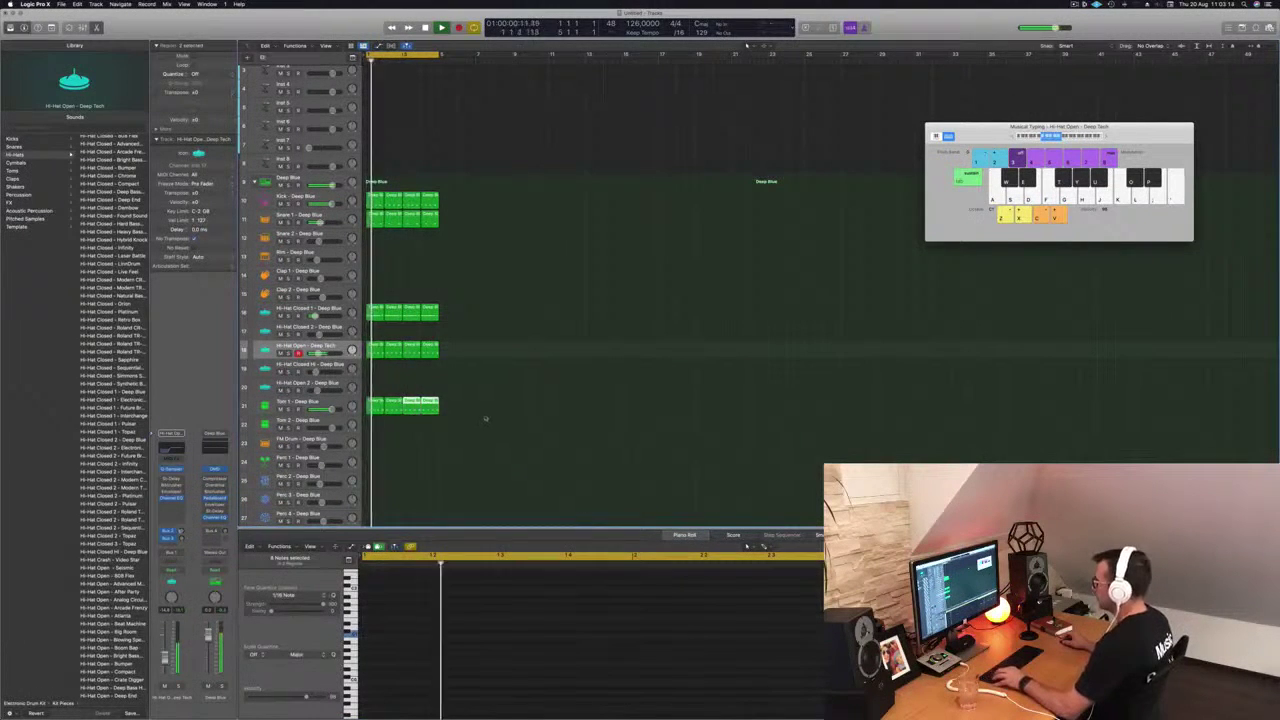
{"action": "left_click_drag", "start_coordinate": [485, 408], "coordinate": [380, 418]}
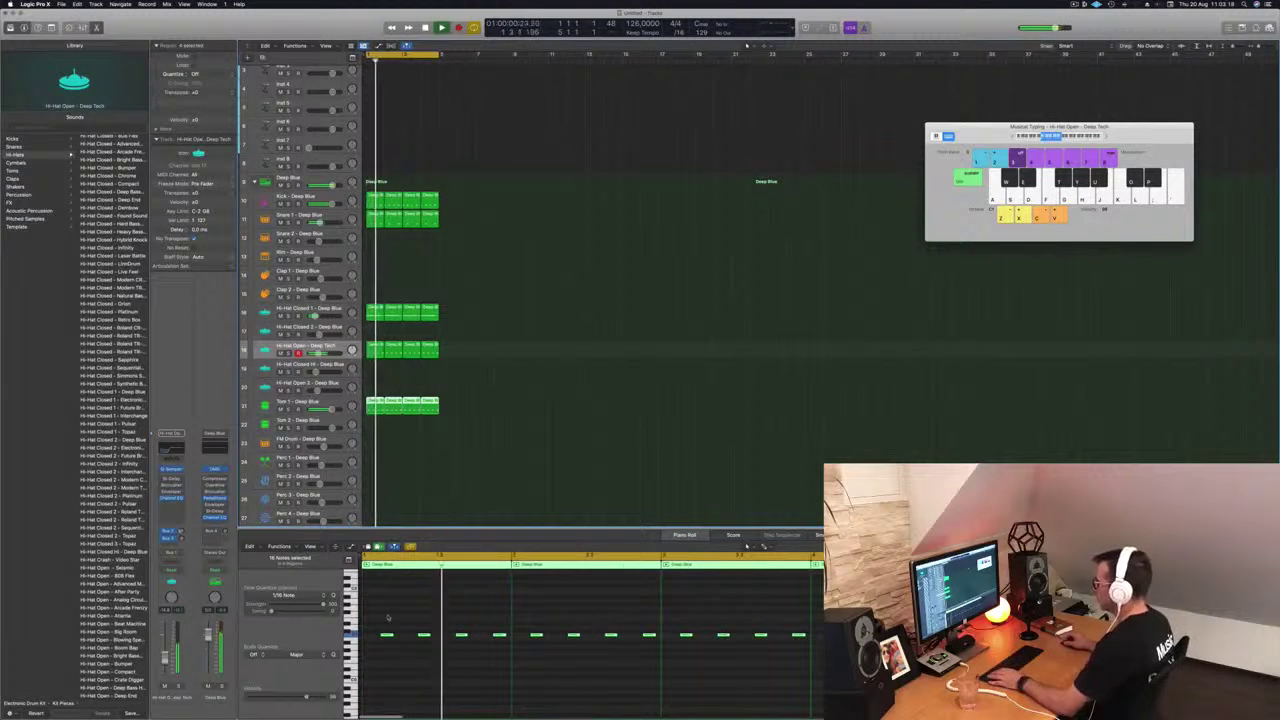
- Select the notes in all four Tom 1 regions and make Tom 1 the active track
{"action": "left_click_drag", "start_coordinate": [385, 613], "coordinate": [968, 659]}
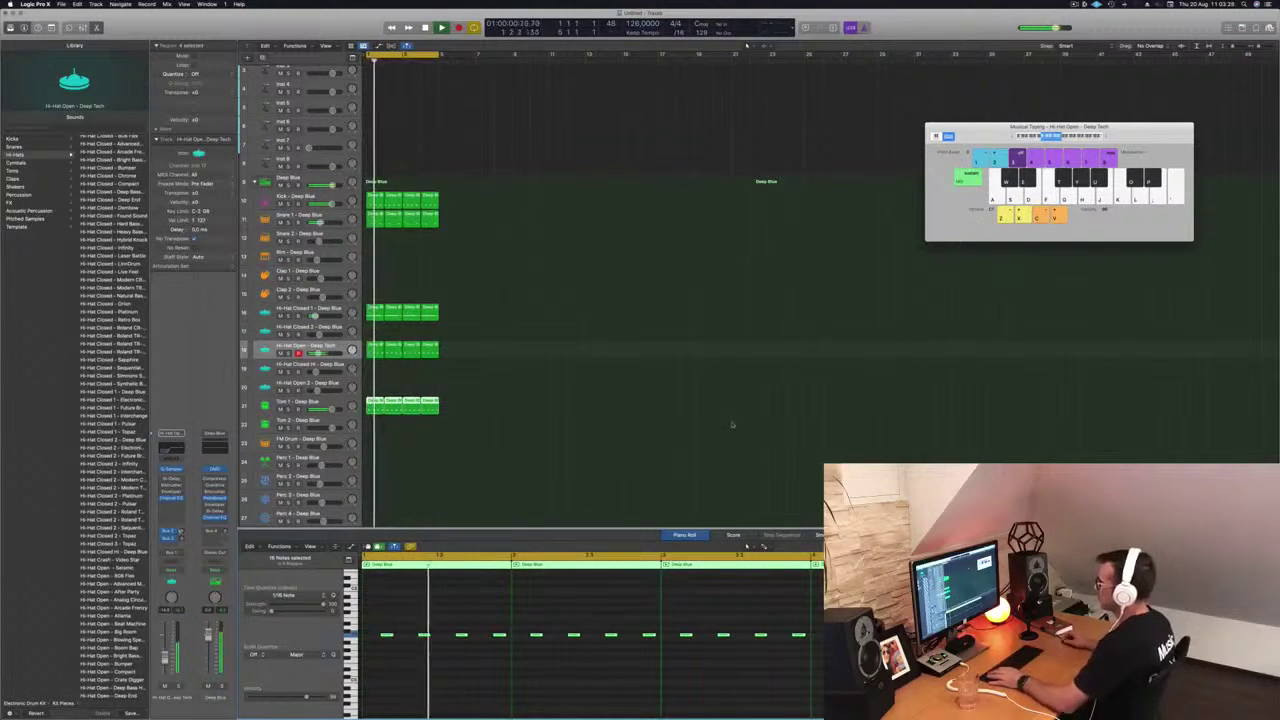
{"action": "key", "text": "Down"}
{"action": "key", "text": "Down"}
{"action": "key", "text": "Down"}
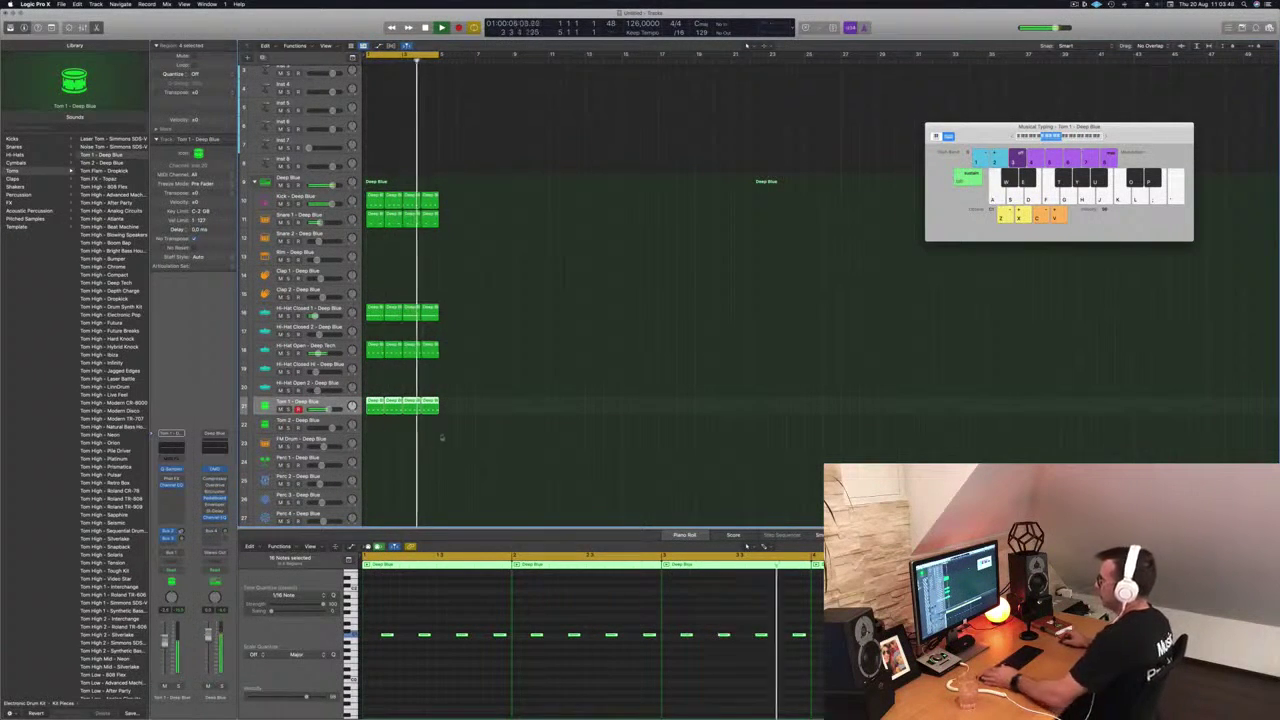
- Copy the first Tom 1 region onto the Tom 2 track and delete the first note of the copy
{"action": "left_click", "coordinate": [470, 418]}
{"action": "left_click_drag", "start_coordinate": [374, 402], "coordinate": [374, 424]}
{"action": "left_click_drag", "start_coordinate": [383, 616], "coordinate": [394, 651]}
{"action": "key", "text": "Delete"}
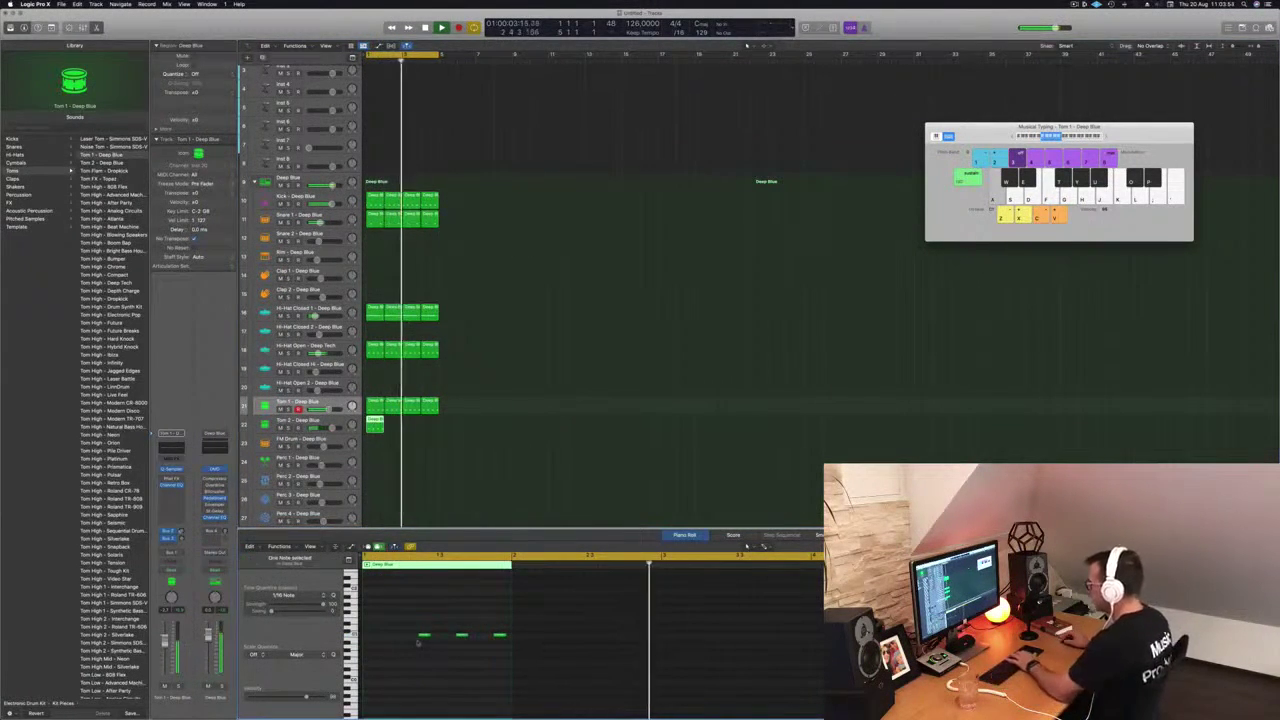
- Nudge the first remaining Tom 2 note slightly later and delete the note that follows it
{"action": "left_click", "coordinate": [428, 637]}
{"action": "key", "text": "alt+Right"}
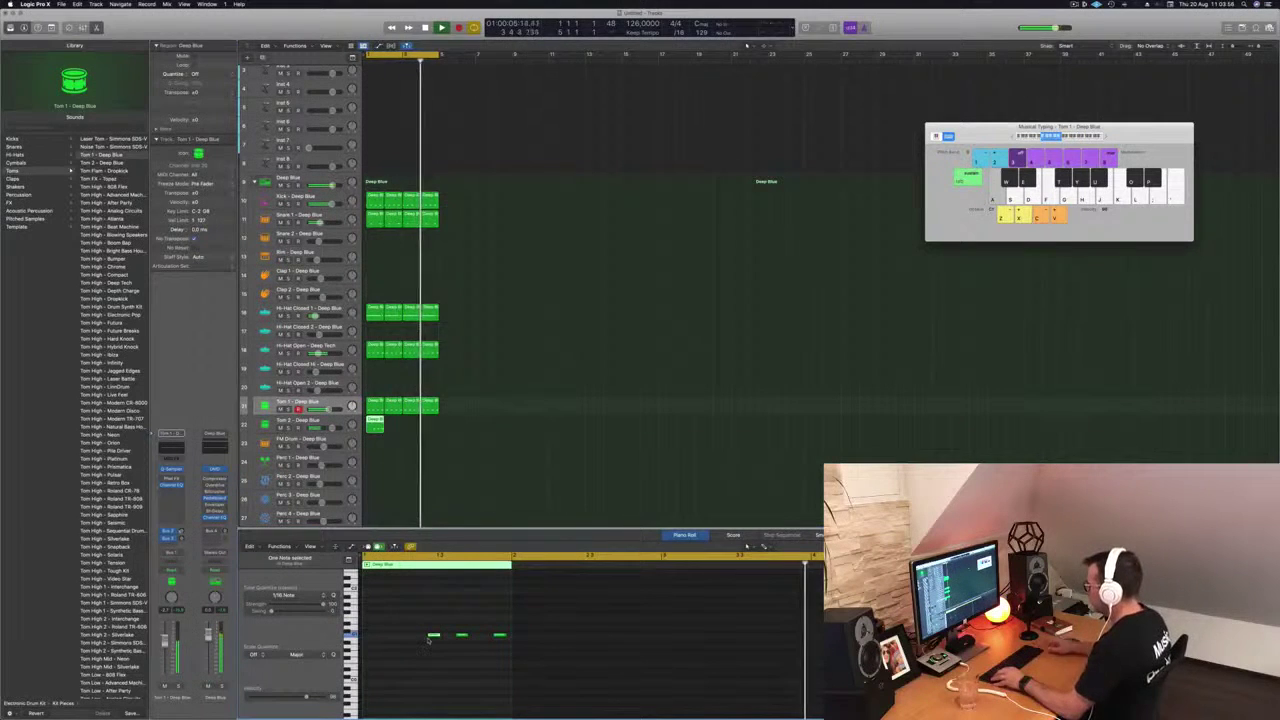
{"action": "left_click", "coordinate": [463, 636]}
{"action": "key", "text": "Delete"}
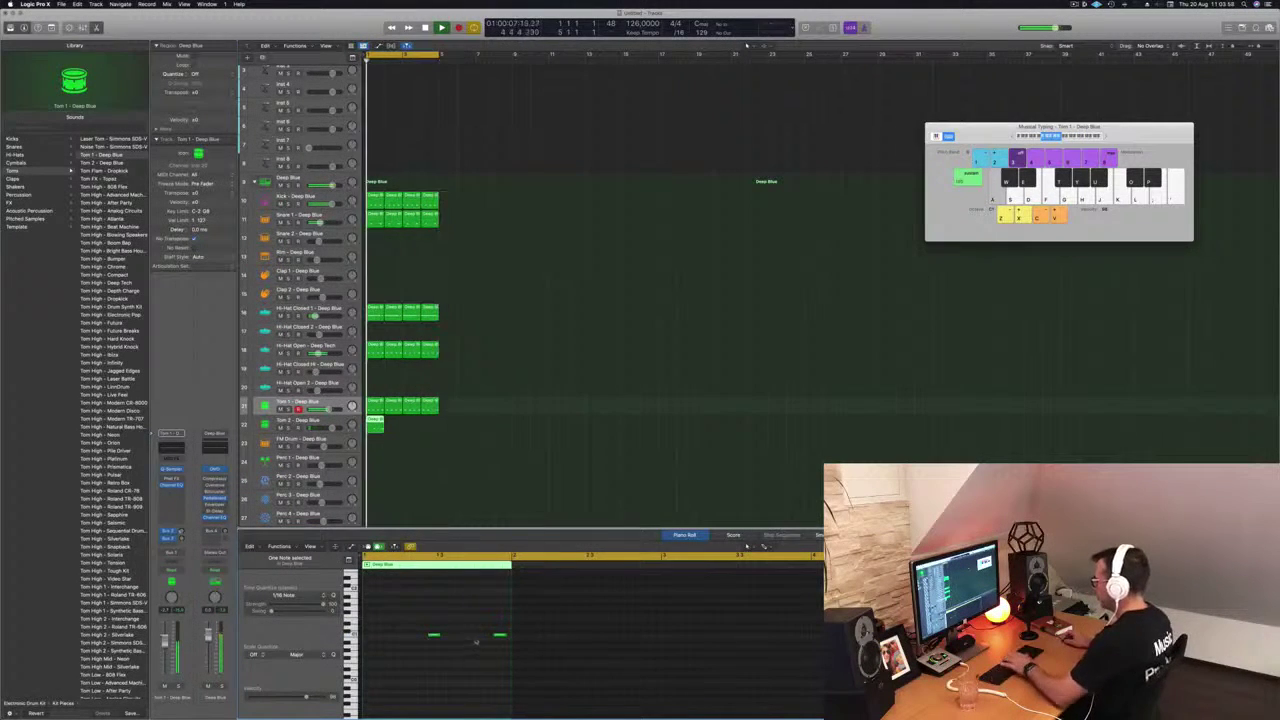
- Move the last Tom 2 note close to the end of the bar, select both remaining notes and stop playback
{"action": "left_click", "coordinate": [508, 636]}
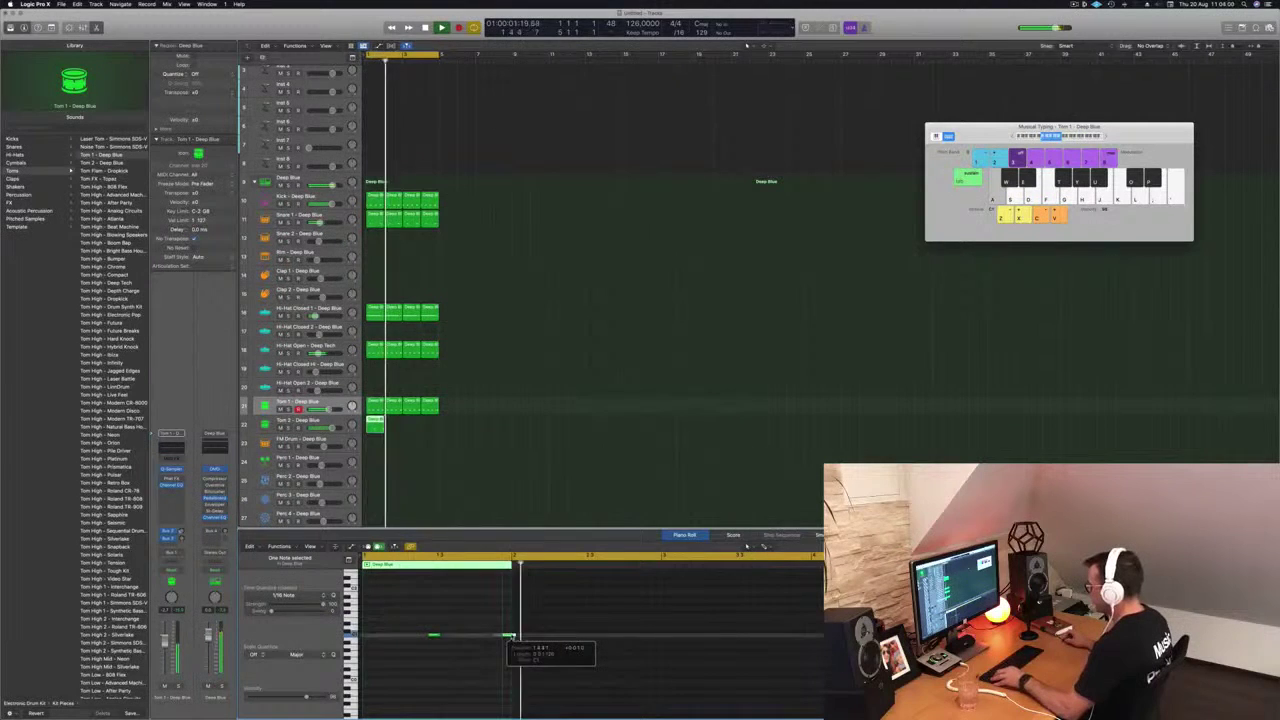
{"action": "key", "text": "super+Left"}
{"action": "left_click_drag", "start_coordinate": [397, 618], "coordinate": [573, 667]}
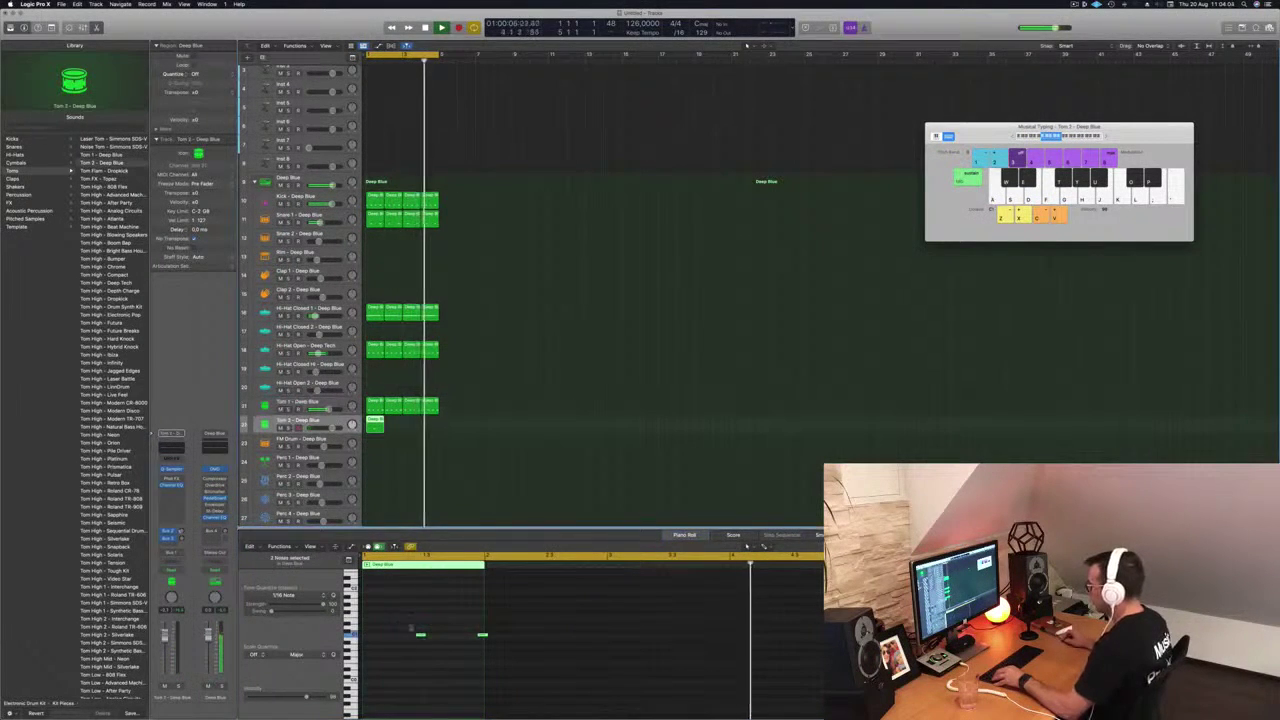
{"action": "key", "text": "space"}
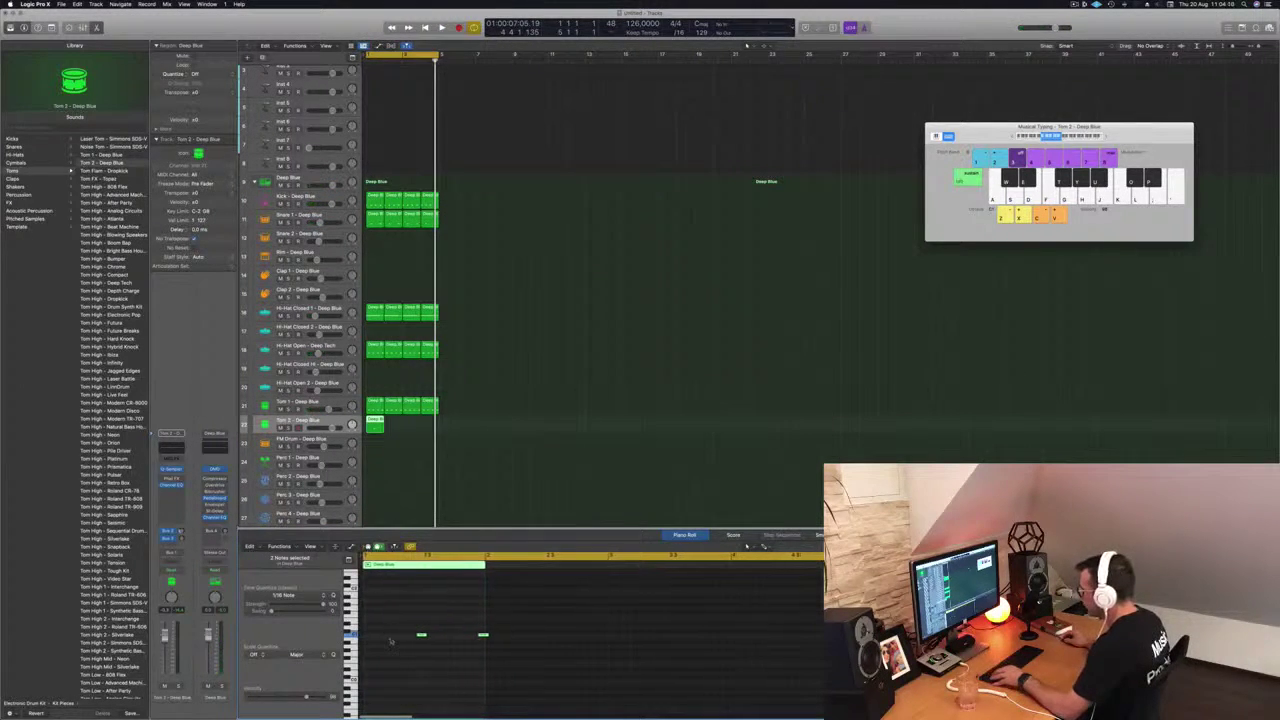
- Replay the loop from the start and nudge both notes of the Tom 2 region slightly earlier
{"action": "scroll", "coordinate": [392, 641], "scroll_direction": "down", "scroll_amount": 2}
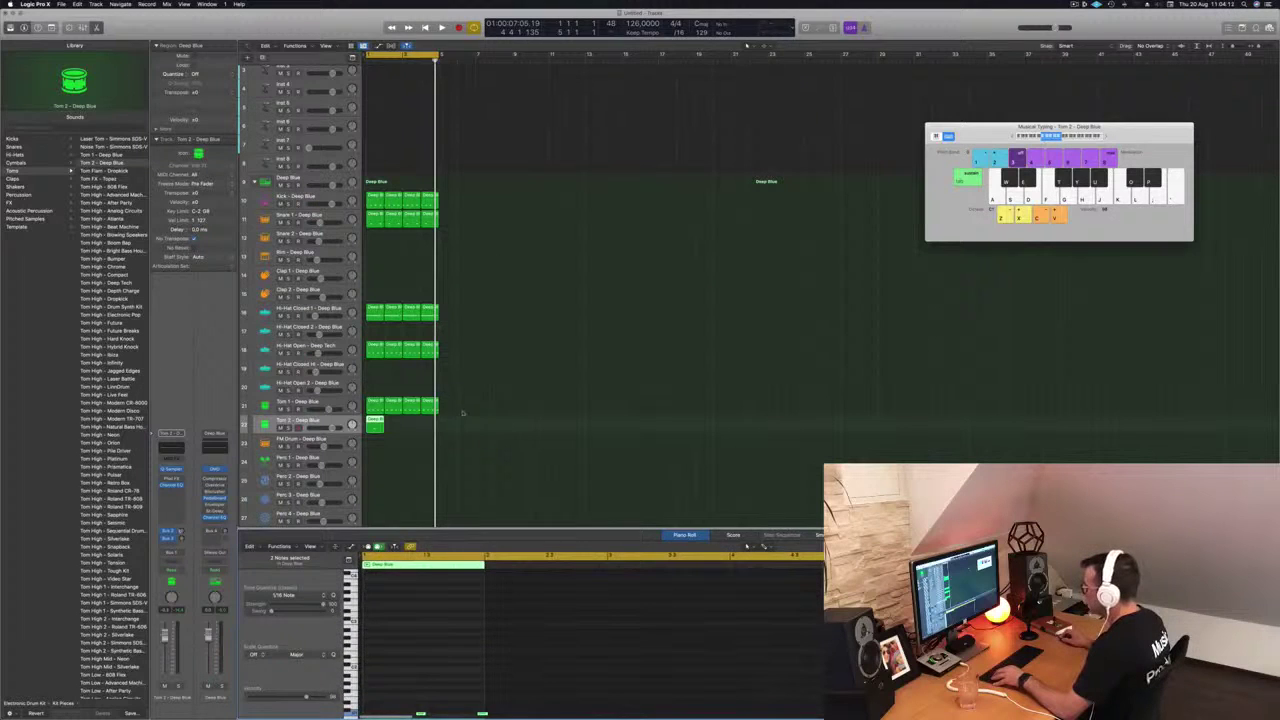
{"action": "scroll", "coordinate": [590, 640], "scroll_direction": "down", "scroll_amount": 3}
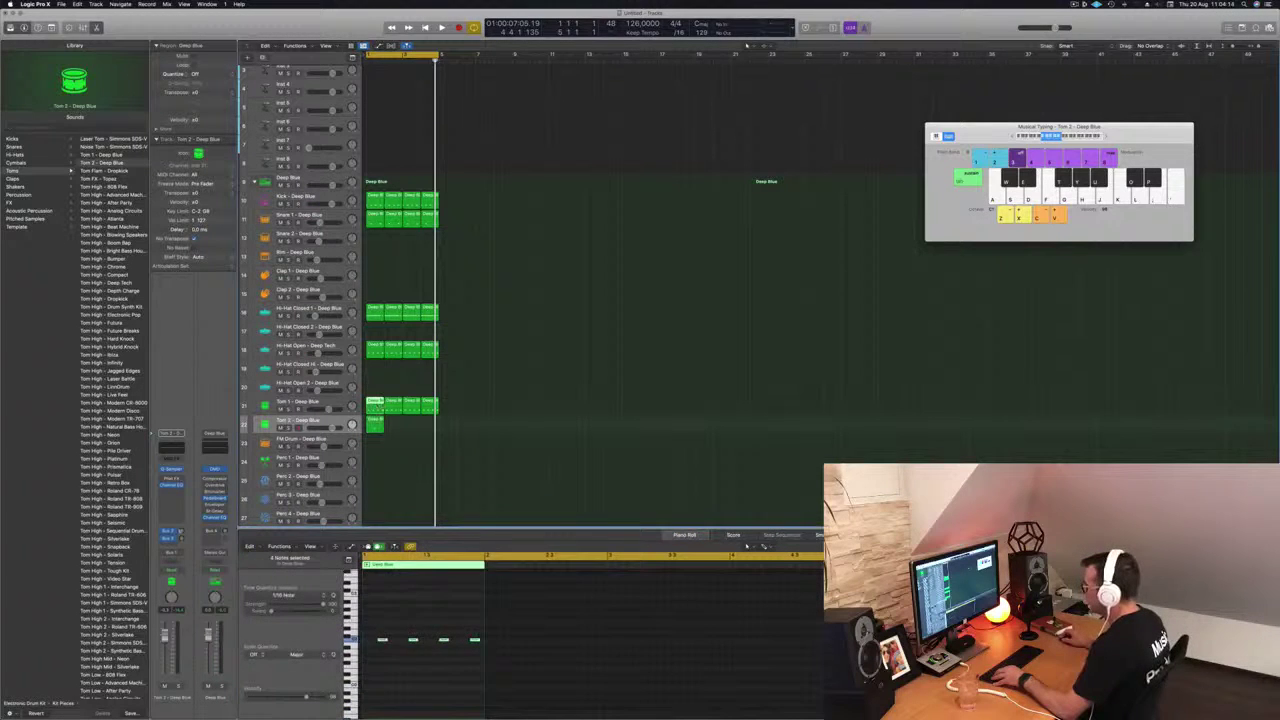
{"action": "left_click", "coordinate": [393, 401]}
{"action": "left_click", "coordinate": [374, 424]}
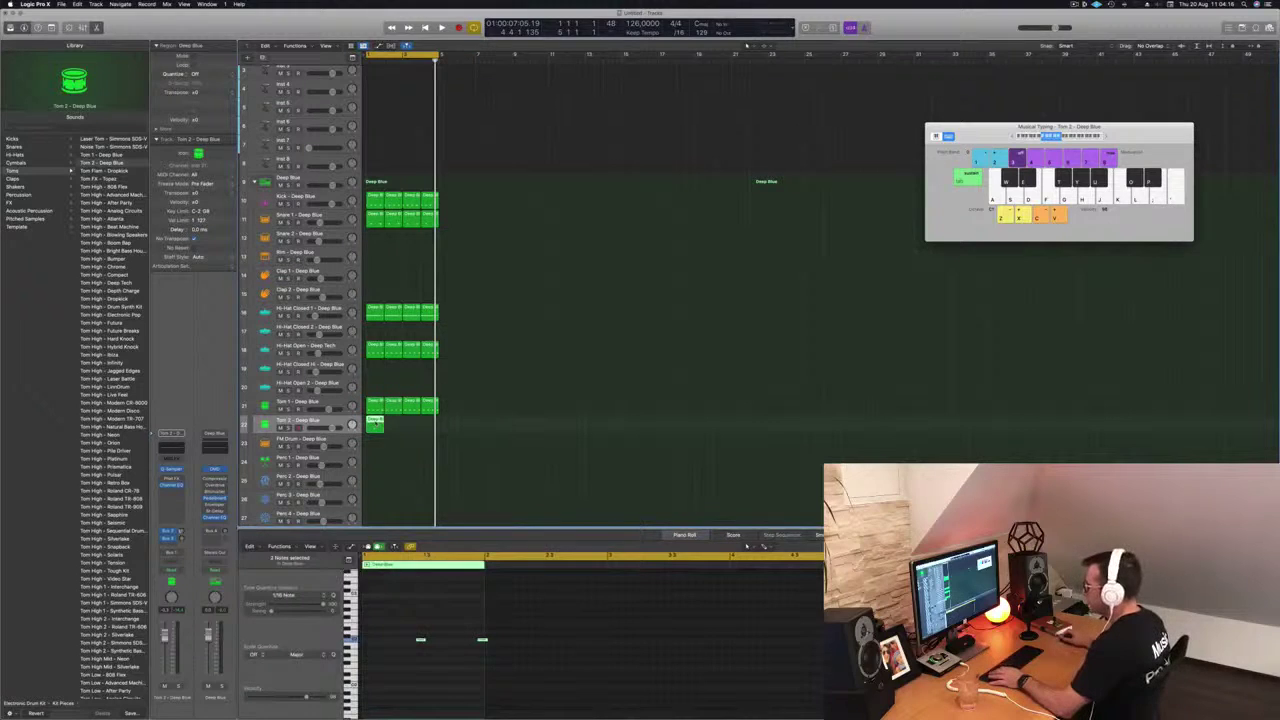
{"action": "key", "text": "Return"}
{"action": "key", "text": "space"}
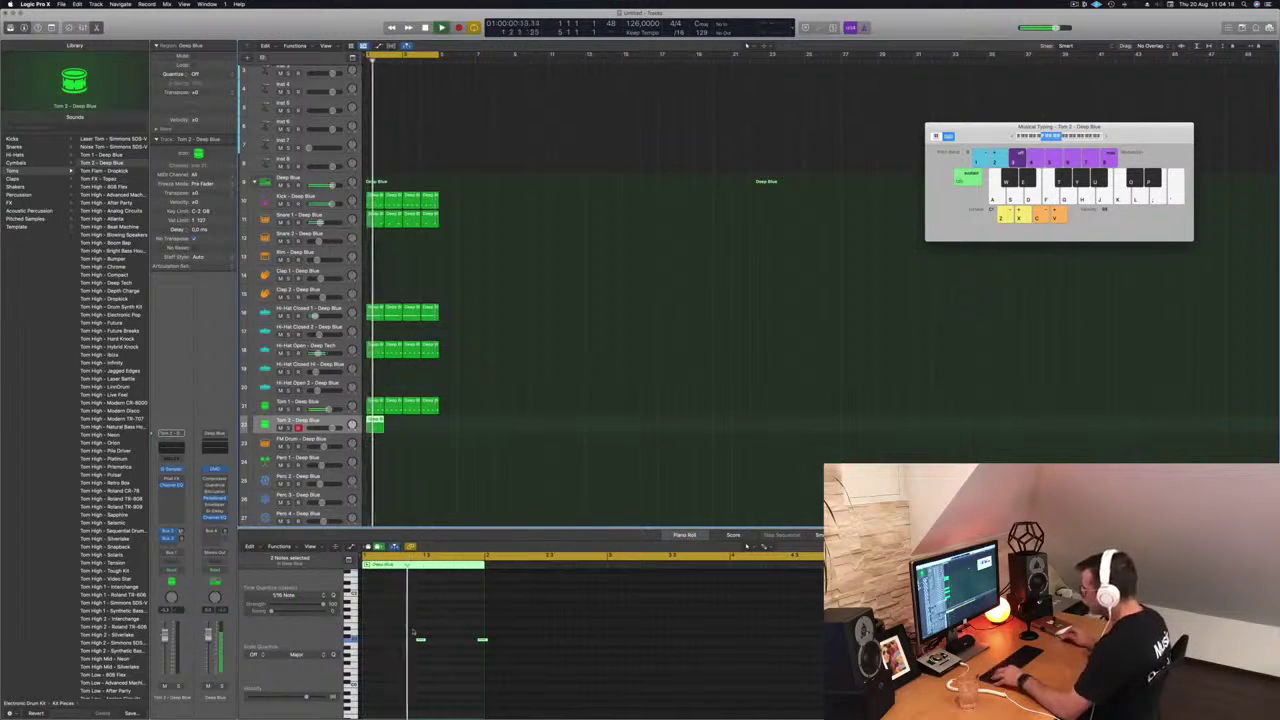
{"action": "key", "text": "super+Right"}
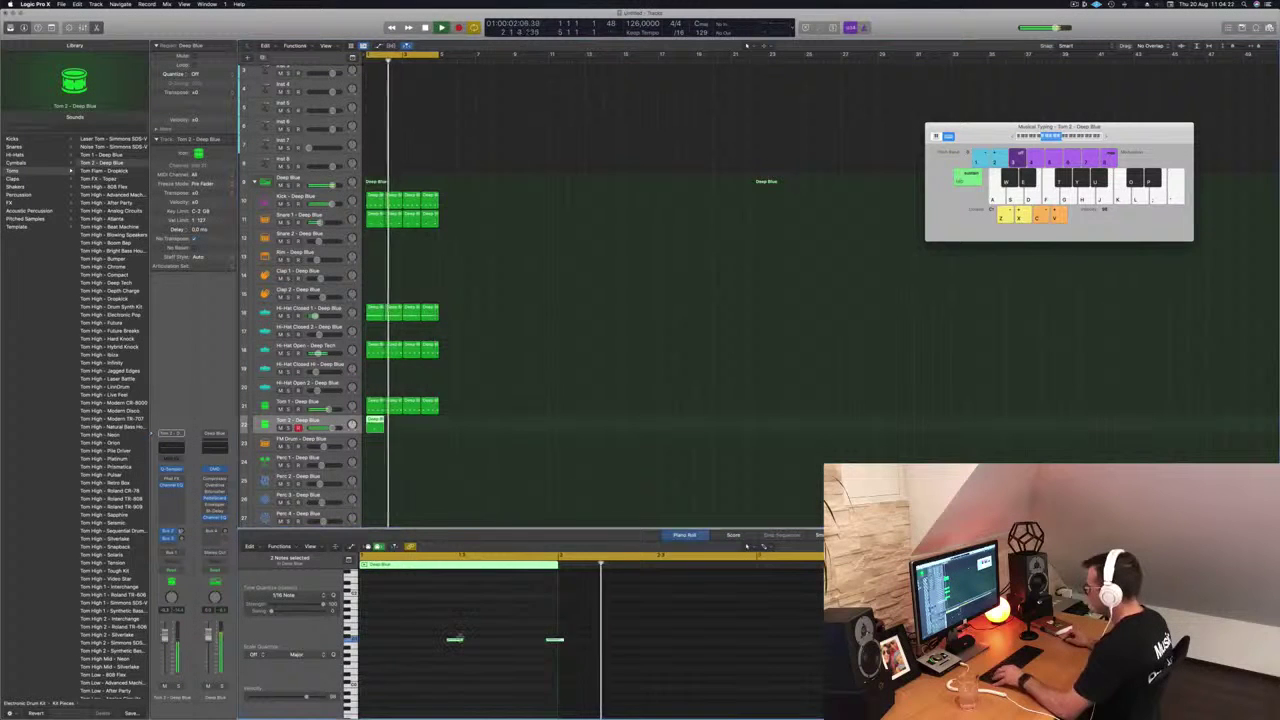
{"action": "key", "text": "Return"}
{"action": "key", "text": "space"}
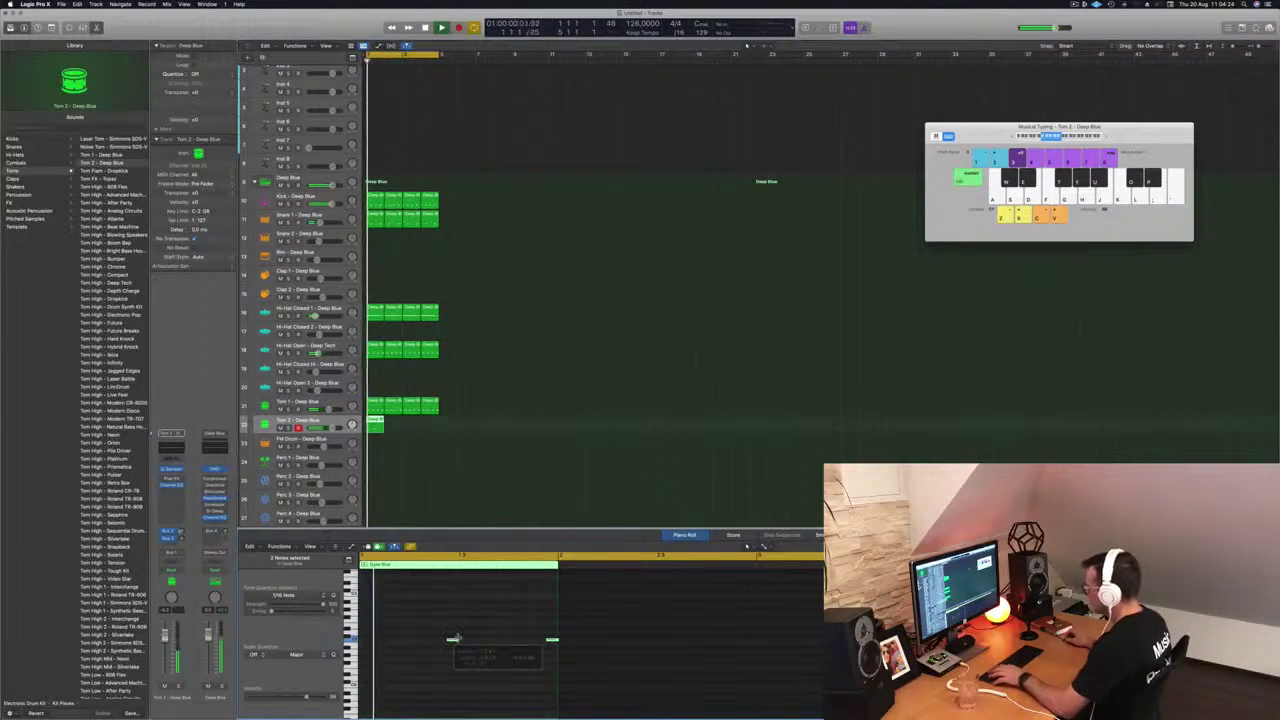
{"action": "key", "text": "super+Left"}
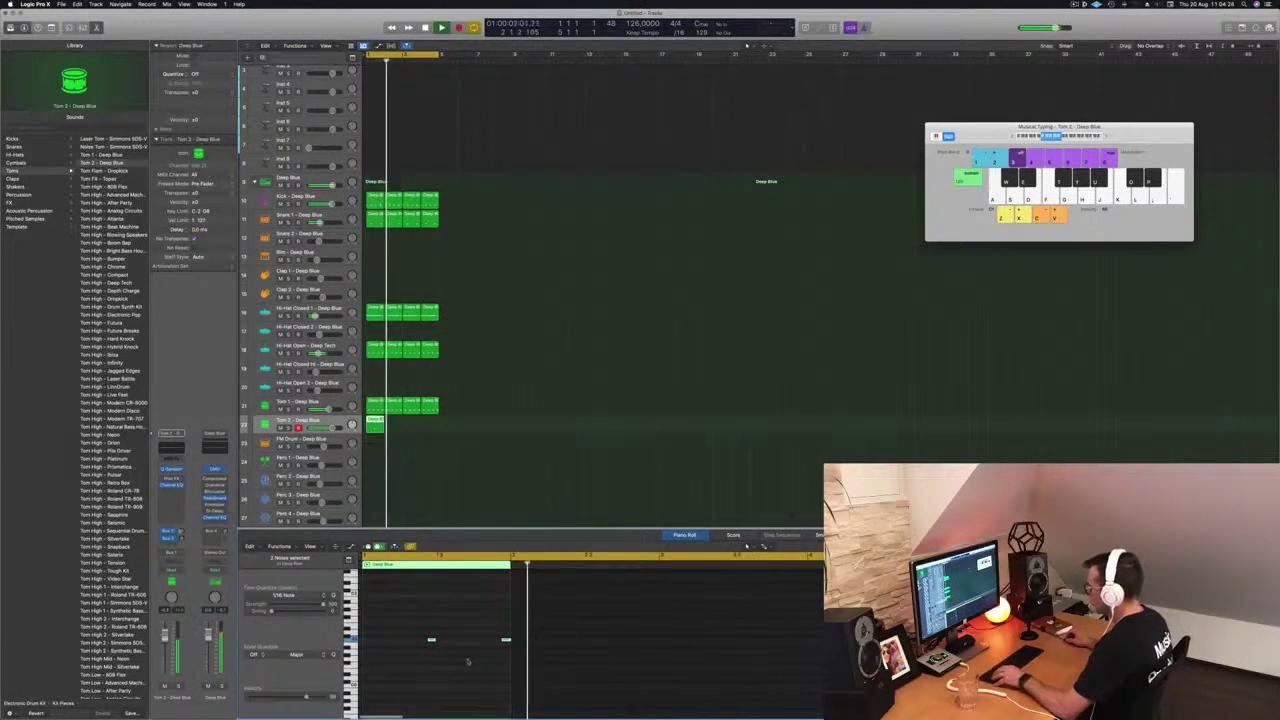
{"action": "key", "text": "Return"}
- Duplicate the Tom 2 region across four bars and select the notes of all four regions
{"action": "mouse_move", "coordinate": [376, 421]}
{"action": "left_mouse_down"}
{"action": "mouse_move", "coordinate": [414, 422]}
{"action": "mouse_move", "coordinate": [374, 422]}
{"action": "left_mouse_up"}
{"action": "left_click", "coordinate": [378, 421], "text": "shift"}
{"action": "left_click_drag", "start_coordinate": [374, 628], "coordinate": [542, 664]}
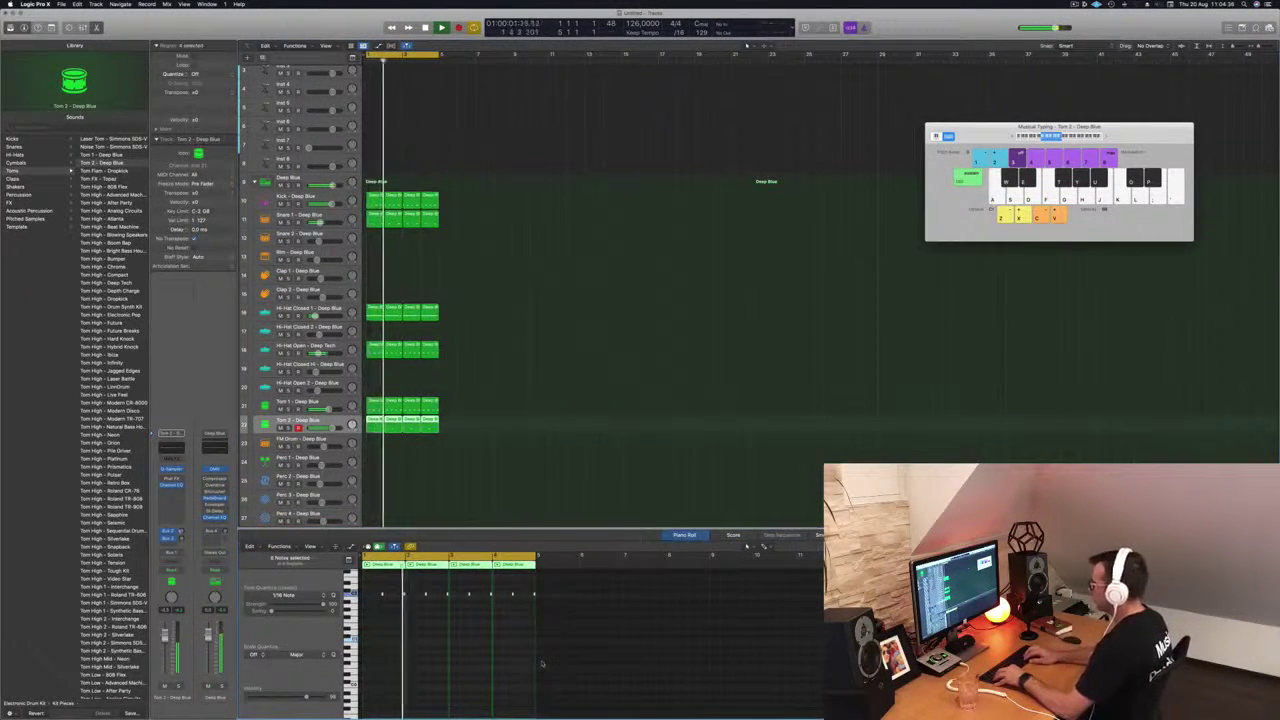
{"action": "scroll", "coordinate": [542, 664], "scroll_direction": "up", "scroll_amount": 3}
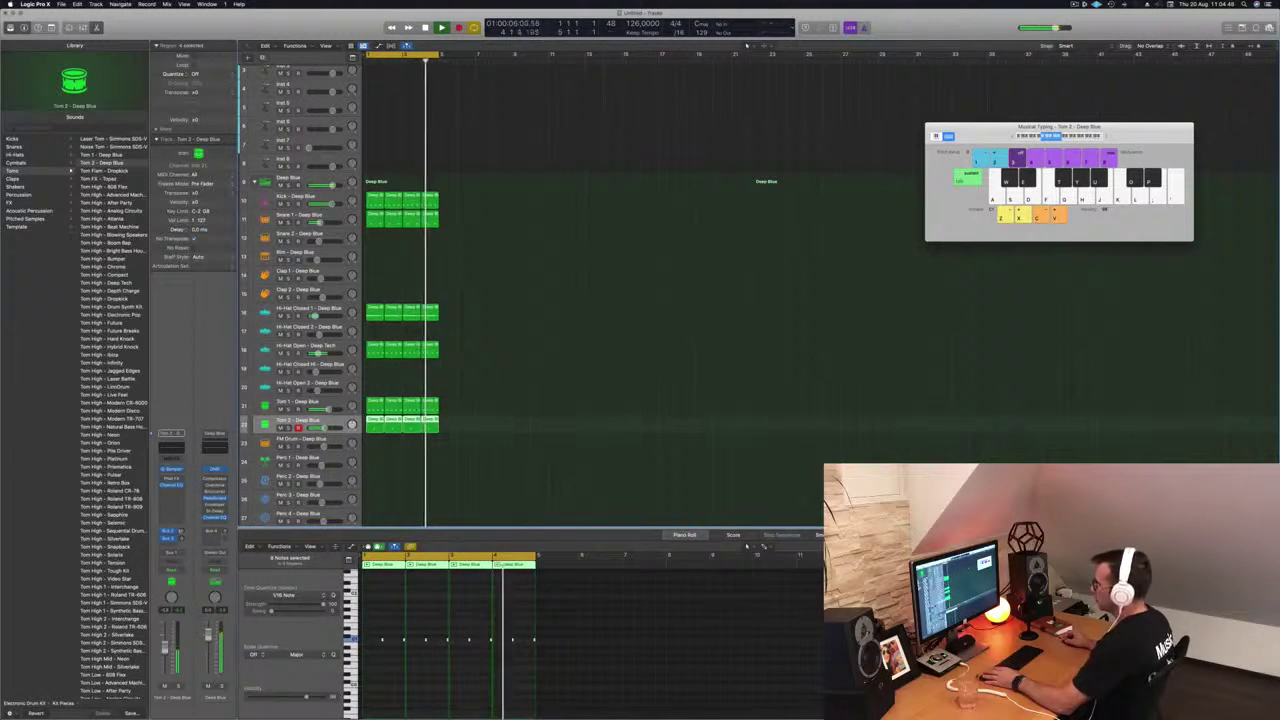
- Copy the first Tom 2 region onto the FM Drum track and select the copy
{"action": "scroll", "coordinate": [530, 378], "scroll_direction": "down", "scroll_amount": 2}
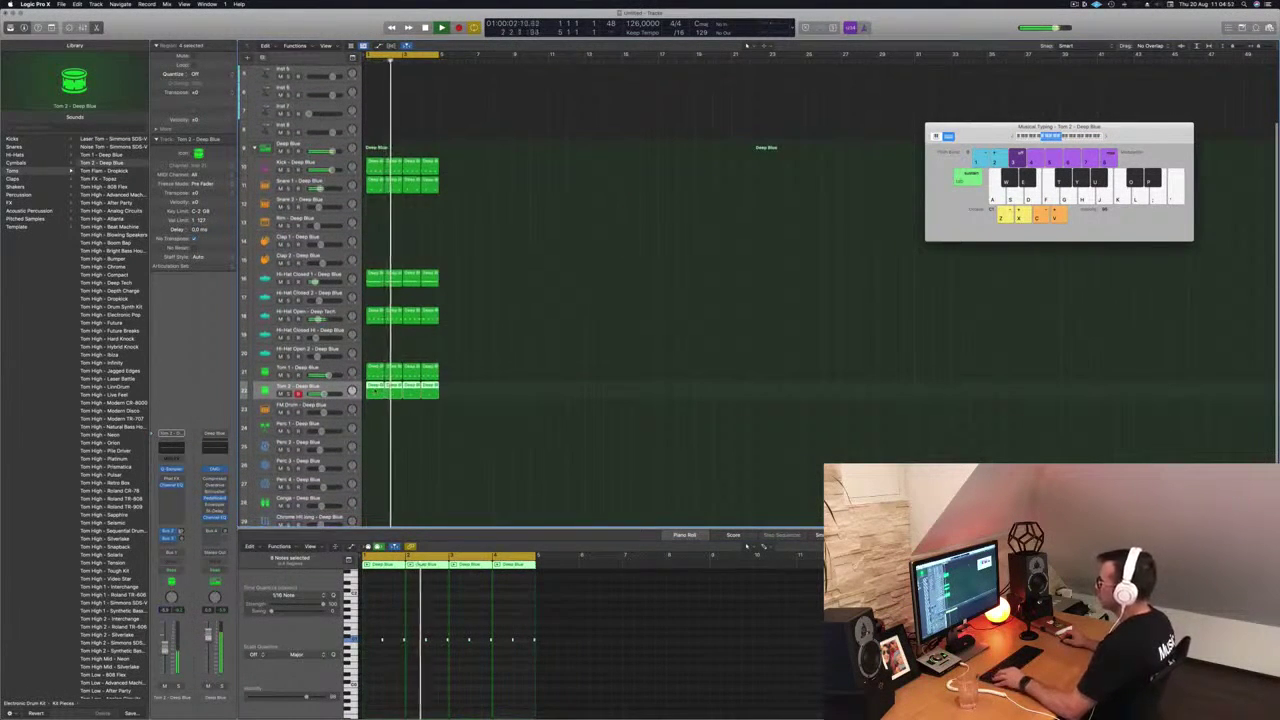
{"action": "left_click", "coordinate": [374, 390]}
{"action": "left_click_drag", "start_coordinate": [374, 391], "coordinate": [376, 408]}
{"action": "left_click", "coordinate": [377, 409]}
- Move the two FM Drum notes earlier and duplicate them to form a four-note, one-bar pattern
{"action": "scroll", "coordinate": [377, 623], "scroll_direction": "down", "scroll_amount": 3}
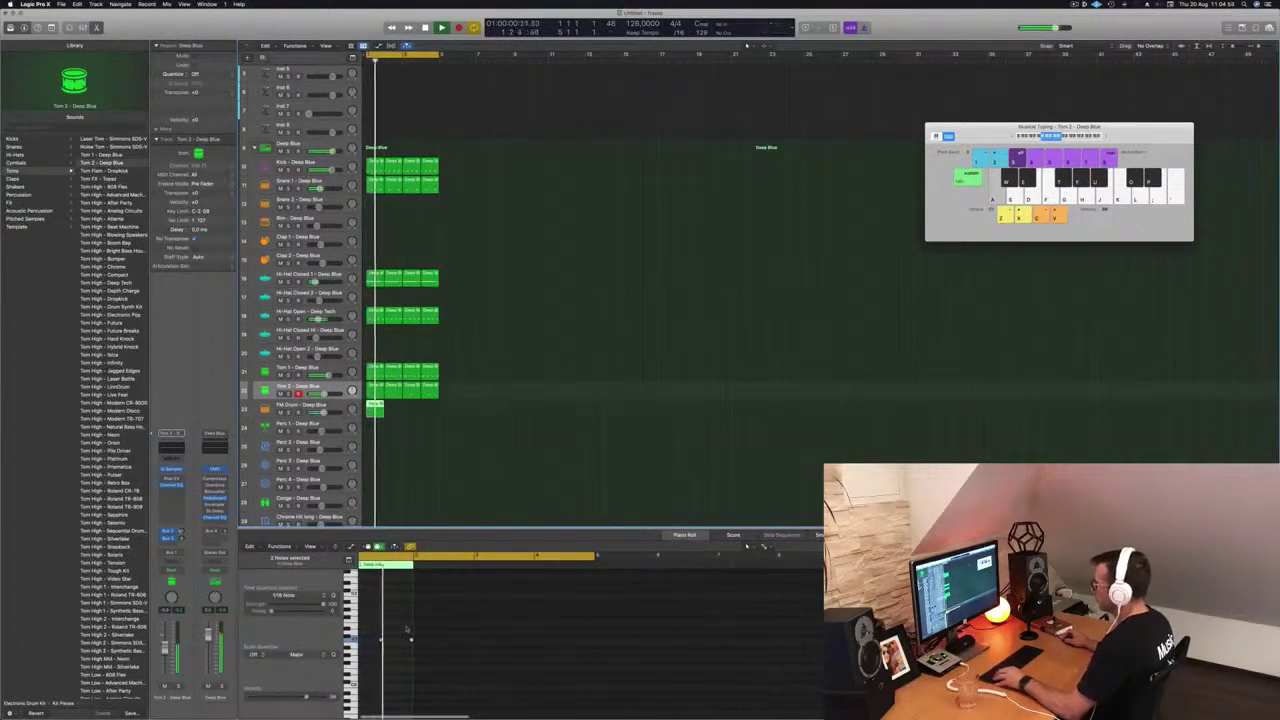
{"action": "scroll", "coordinate": [380, 628], "scroll_direction": "up", "scroll_amount": 3}
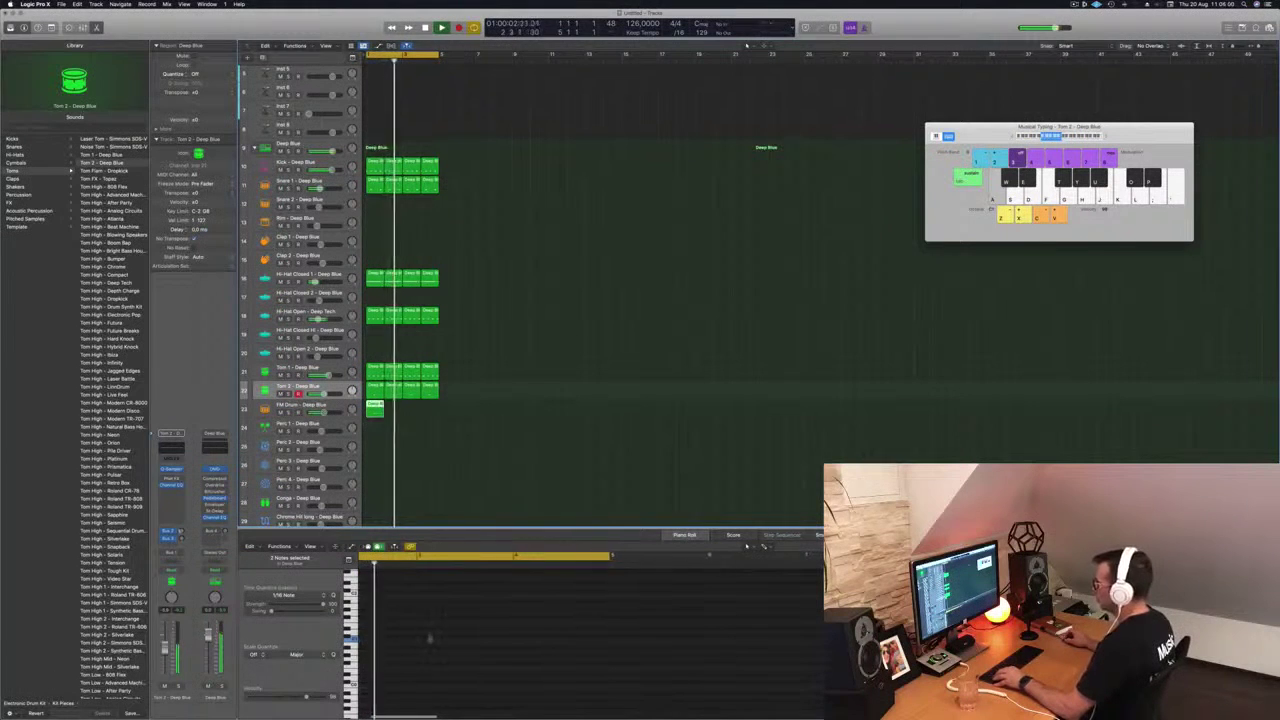
{"action": "left_click", "coordinate": [396, 627]}
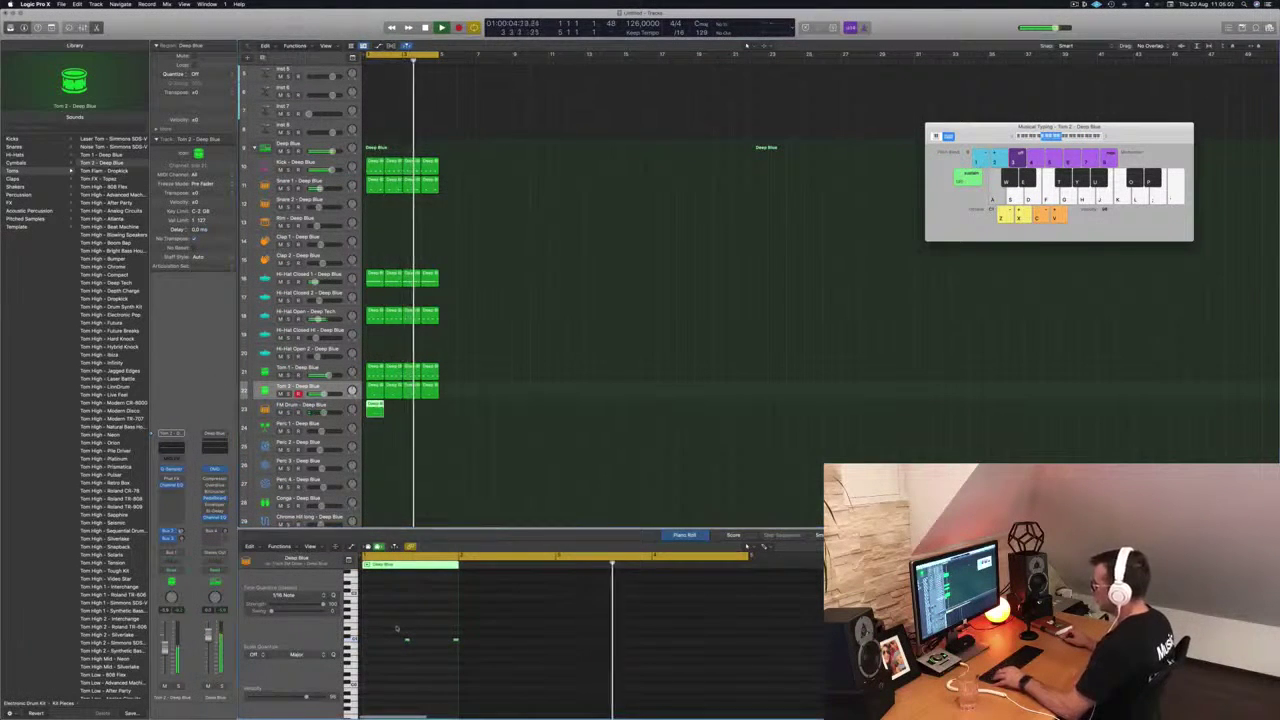
{"action": "mouse_move", "coordinate": [396, 627]}
{"action": "left_mouse_down"}
{"action": "mouse_move", "coordinate": [462, 657]}
{"action": "mouse_move", "coordinate": [388, 640]}
{"action": "left_mouse_up"}
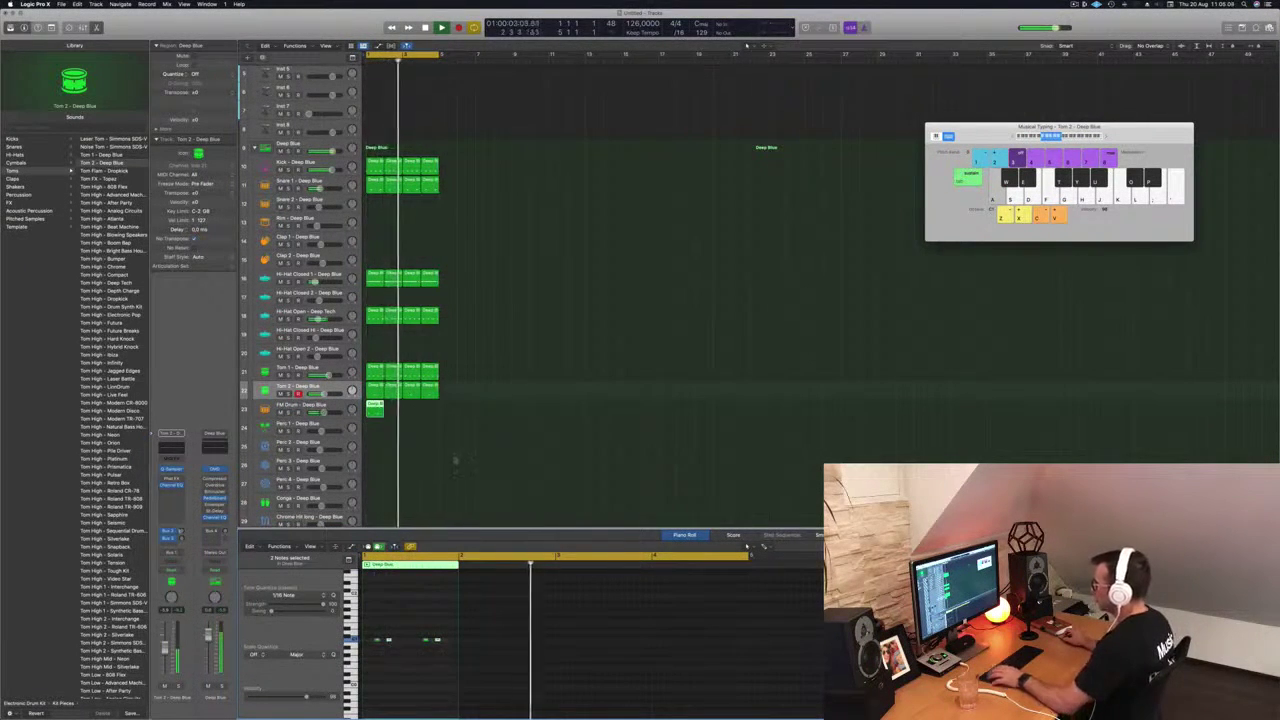
- Duplicate the FM Drum region across four bars, then shift all its notes a sixteenth earlier and quantize them to 1/16 notes
{"action": "left_click_drag", "start_coordinate": [375, 407], "coordinate": [412, 413]}
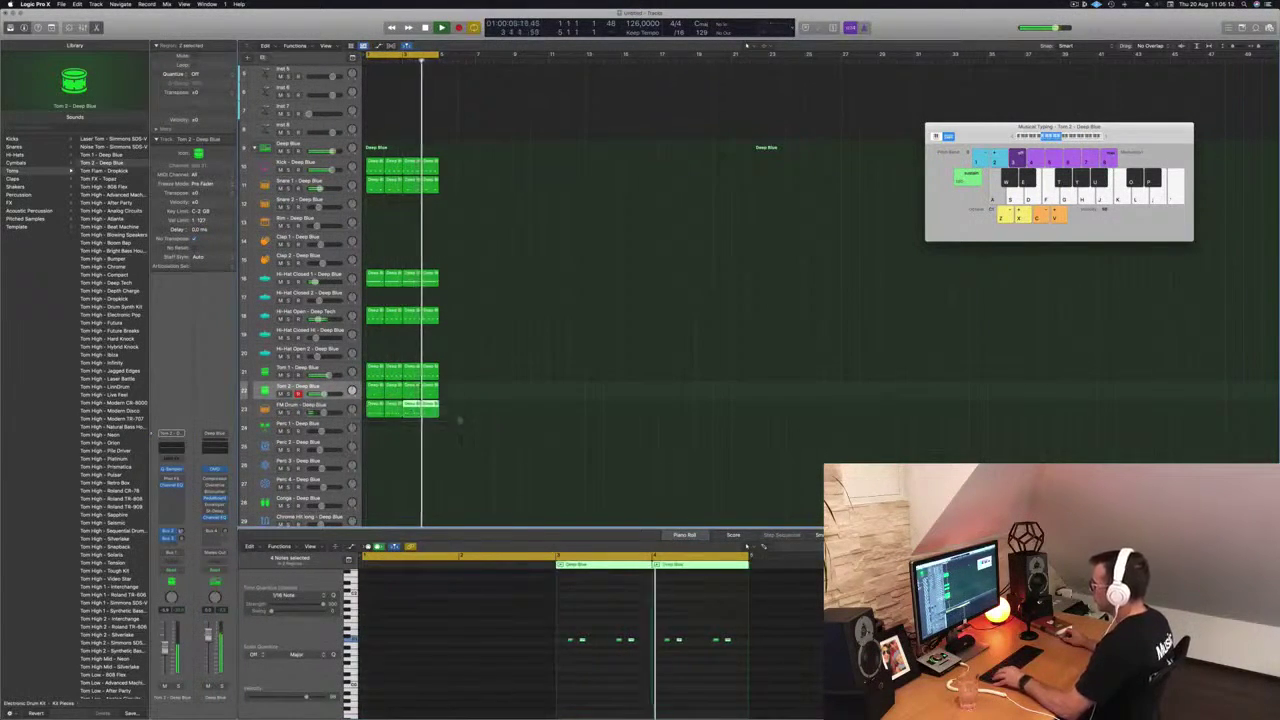
{"action": "left_click_drag", "start_coordinate": [373, 625], "coordinate": [752, 658]}
{"action": "key", "text": "q"}
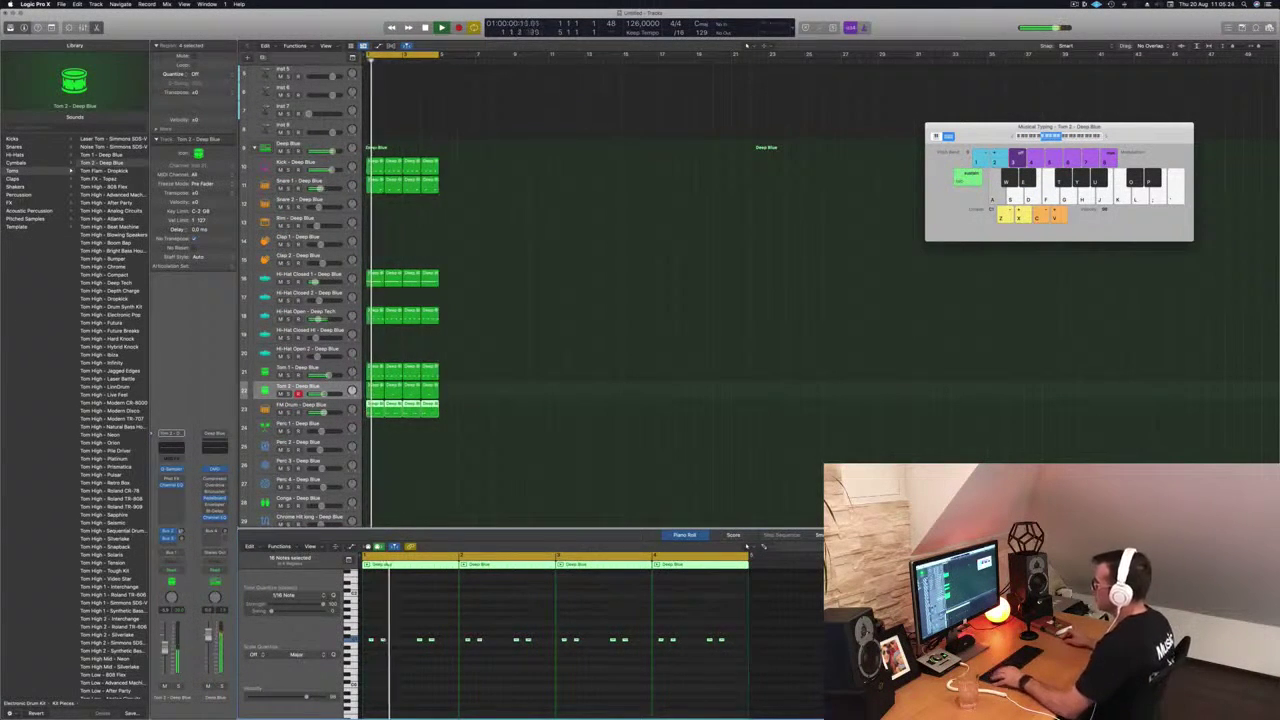
- Select all notes in the four Tom 2 regions and shift them about a sixteenth earlier
{"action": "left_click_drag", "start_coordinate": [396, 600], "coordinate": [787, 680]}
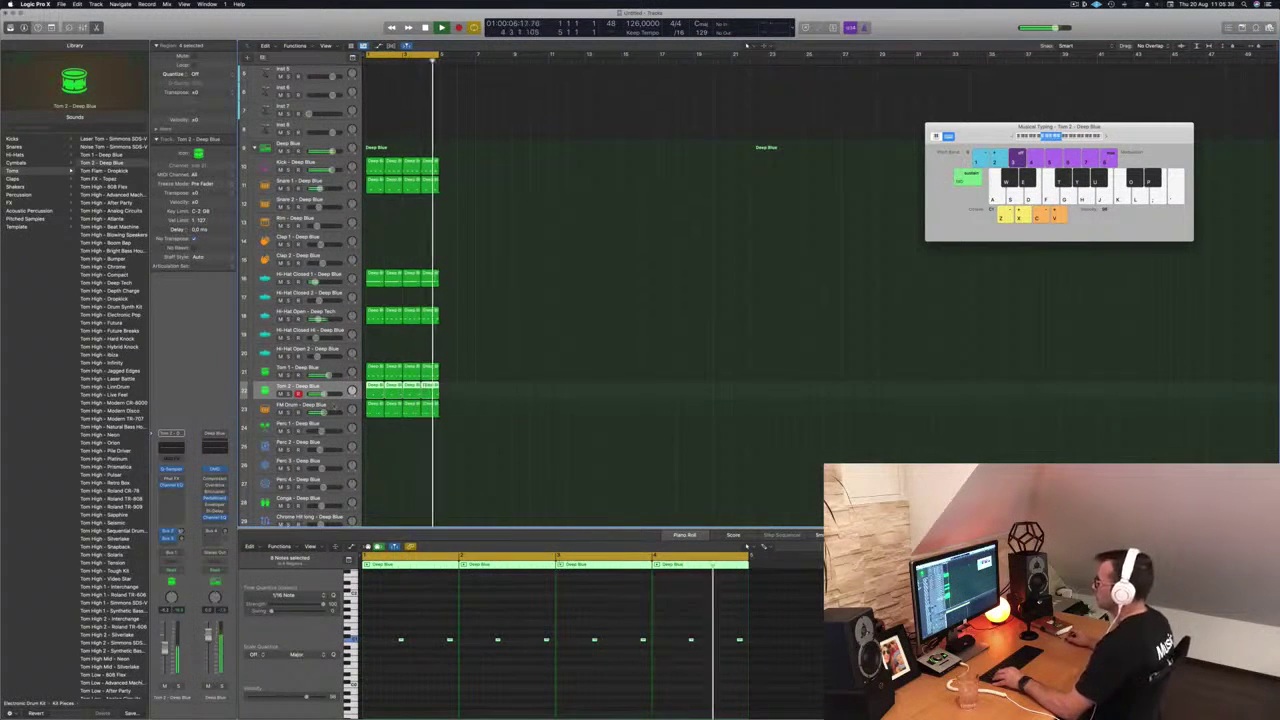
- Audition the Tom 1 track alone for a moment, then restore the full mix
{"action": "key", "text": "Down"}
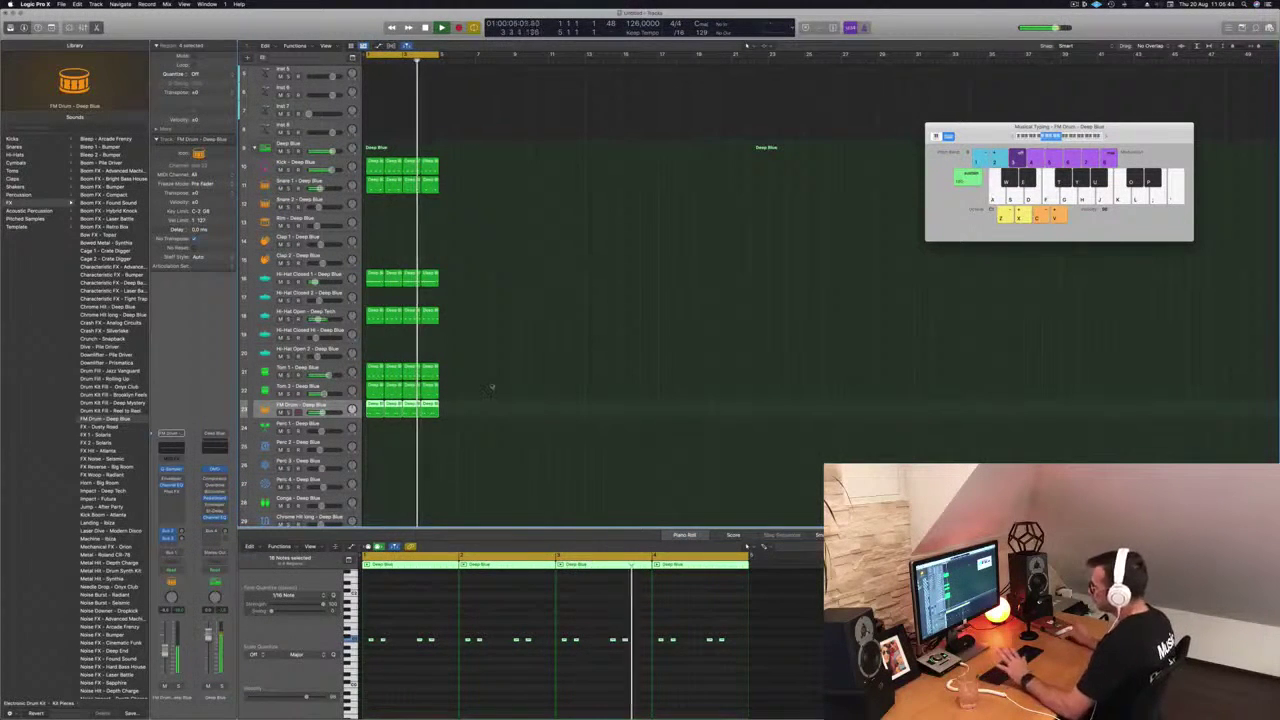
{"action": "scroll", "coordinate": [505, 346], "scroll_direction": "down", "scroll_amount": 1}
{"action": "scroll", "coordinate": [502, 360], "scroll_direction": "down", "scroll_amount": 2}
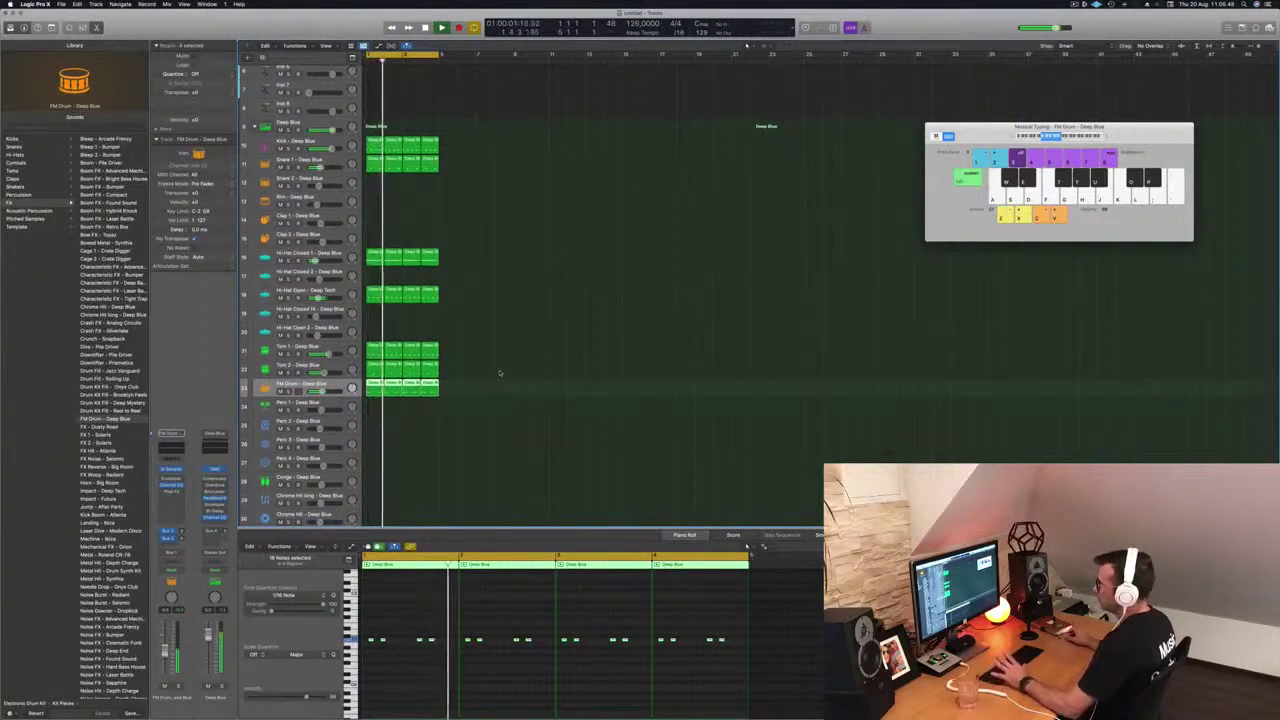
{"action": "left_click", "coordinate": [287, 354]}
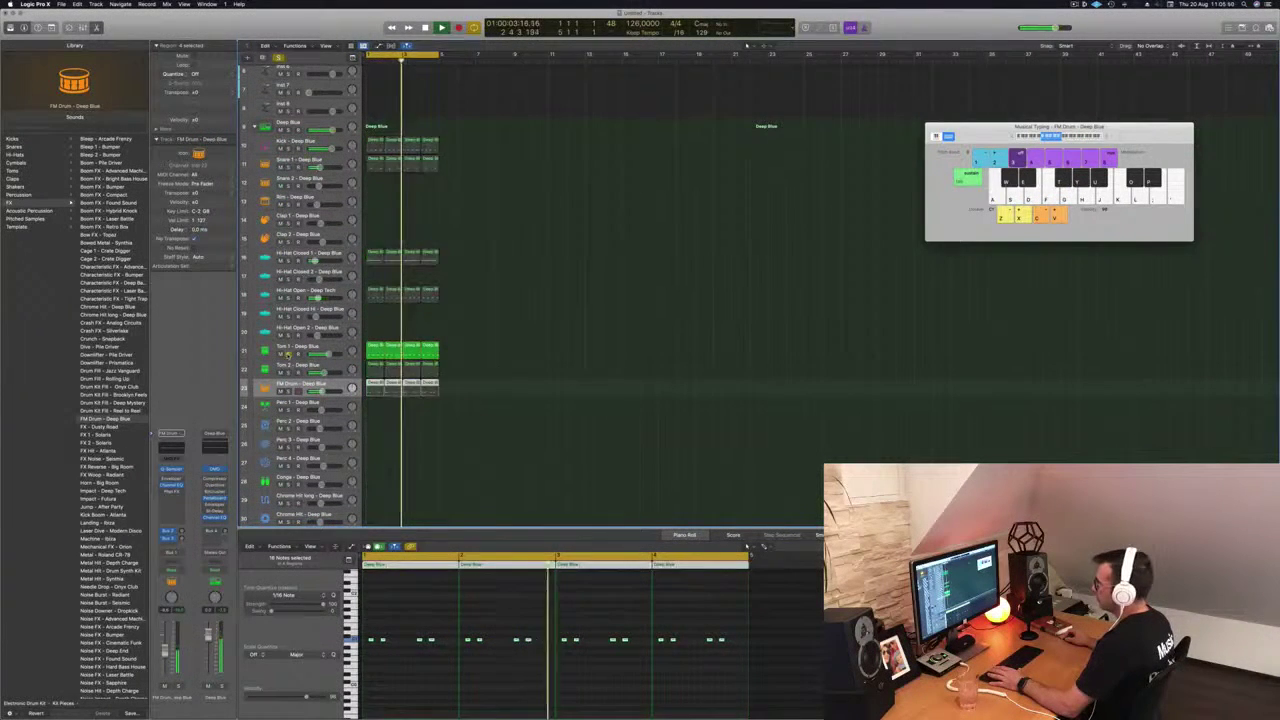
{"action": "left_click", "coordinate": [287, 354]}
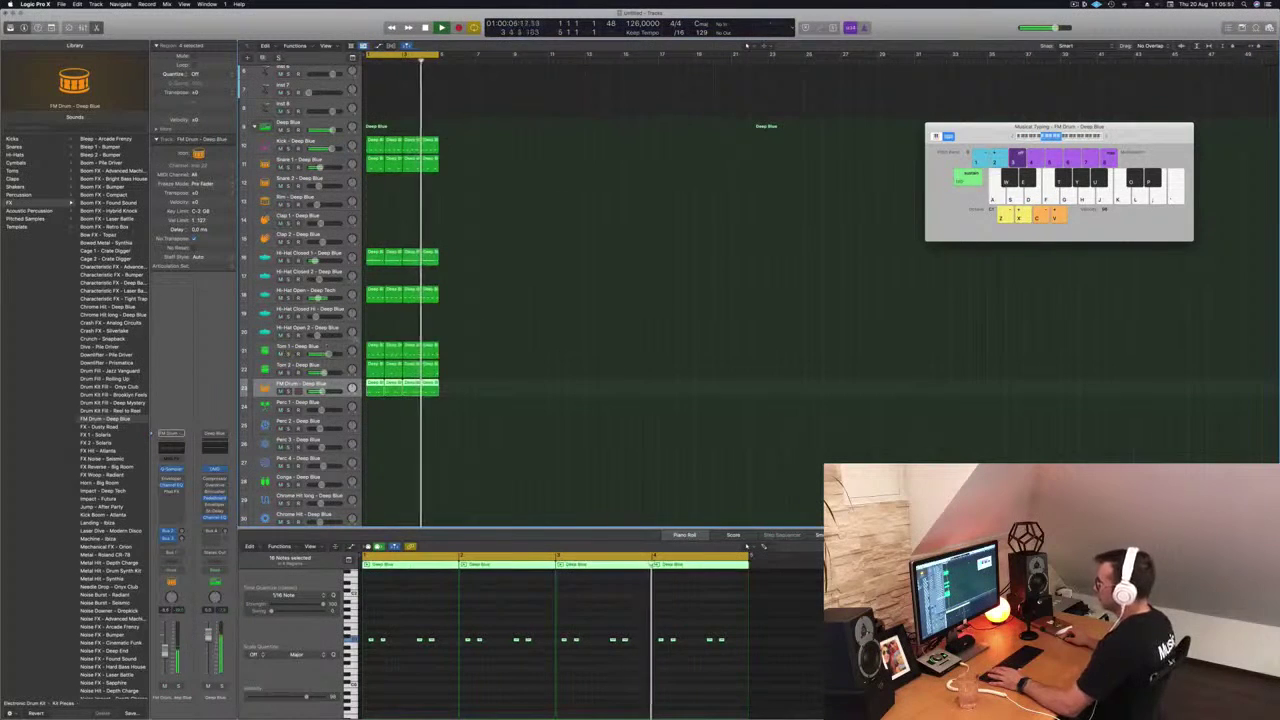
- Insert a stereo Compressor on the Tom 1 track and audition the compressed track in solo
{"action": "left_click", "coordinate": [267, 351]}
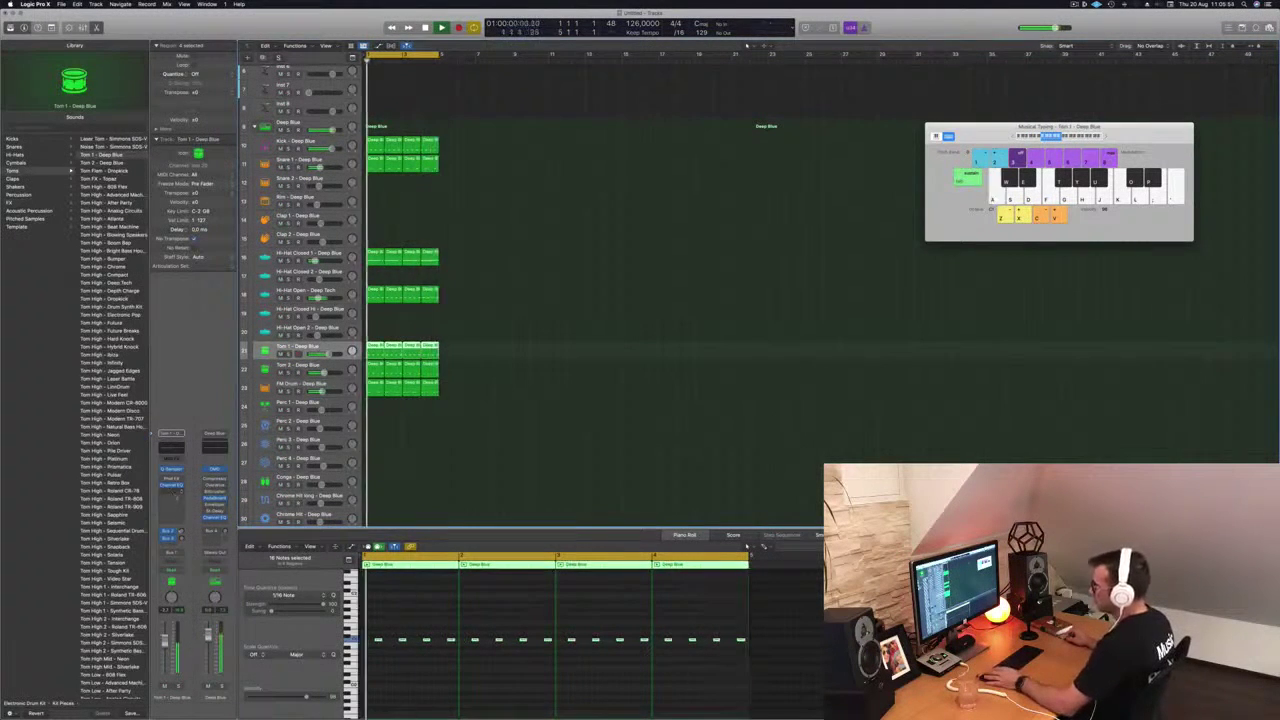
{"action": "left_click", "coordinate": [172, 491]}
{"action": "mouse_move", "coordinate": [185, 522]}
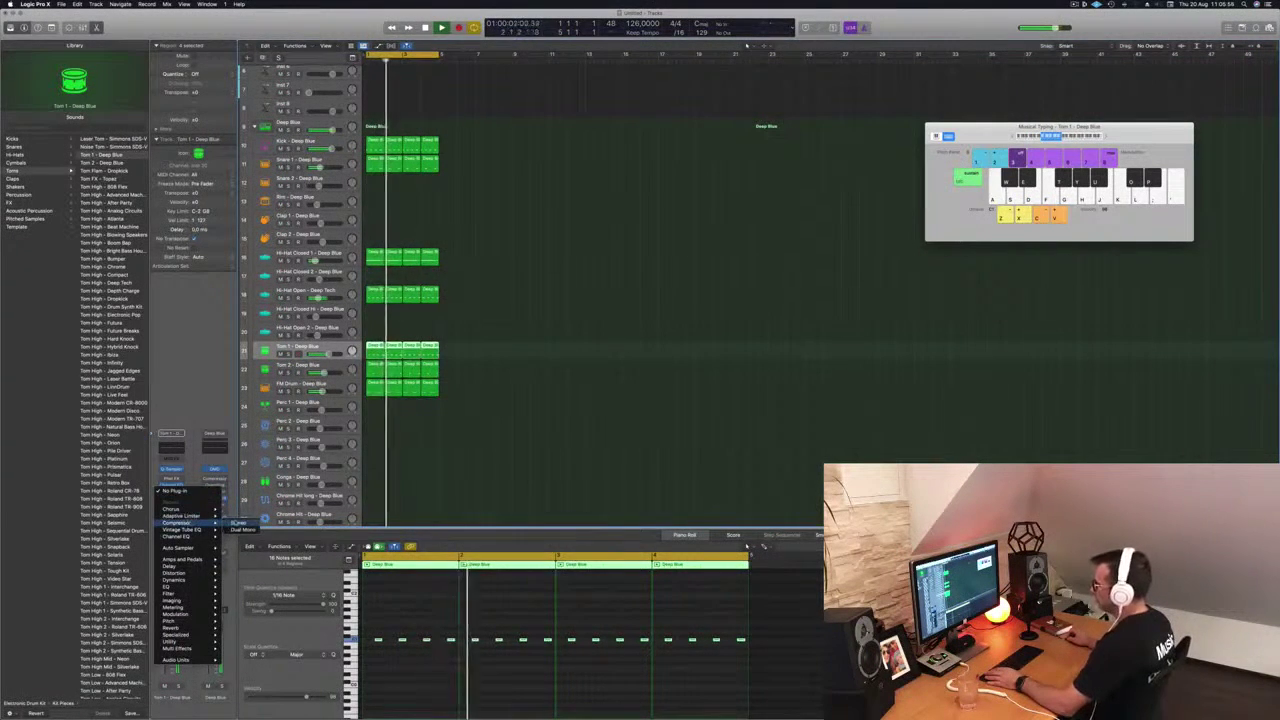
{"action": "left_click", "coordinate": [241, 522]}
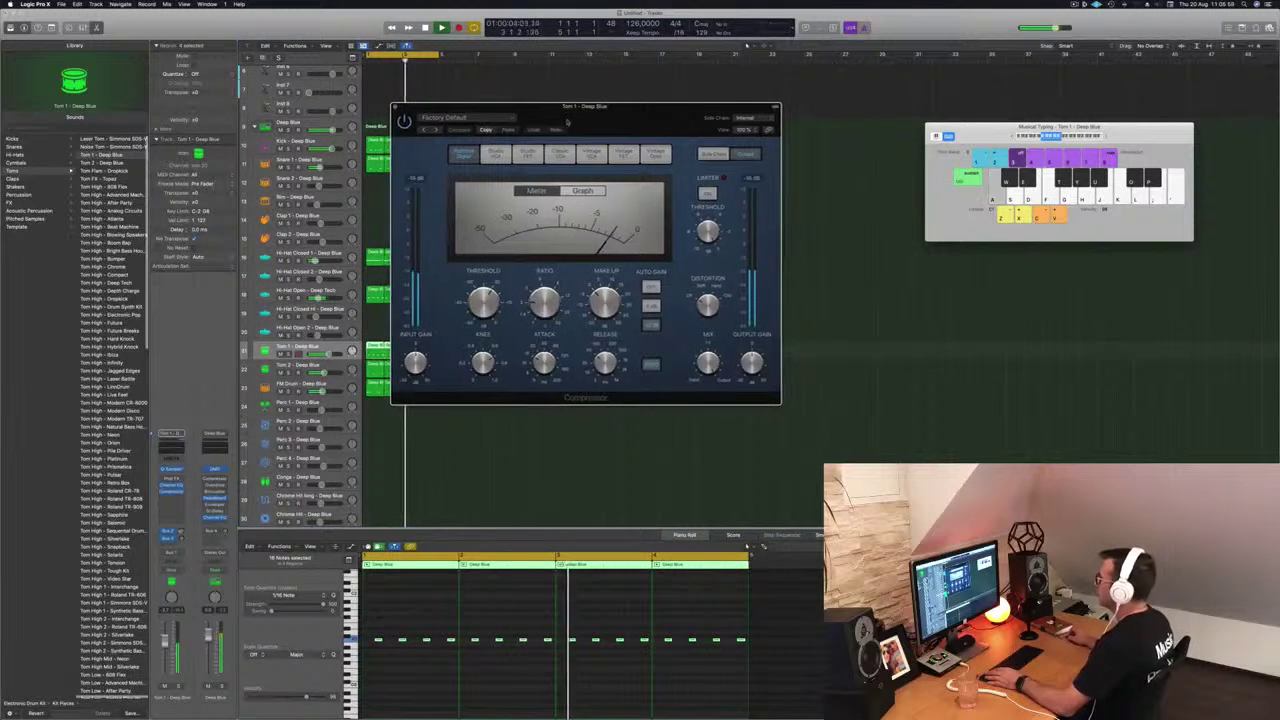
{"action": "left_click_drag", "start_coordinate": [587, 116], "coordinate": [556, 126]}
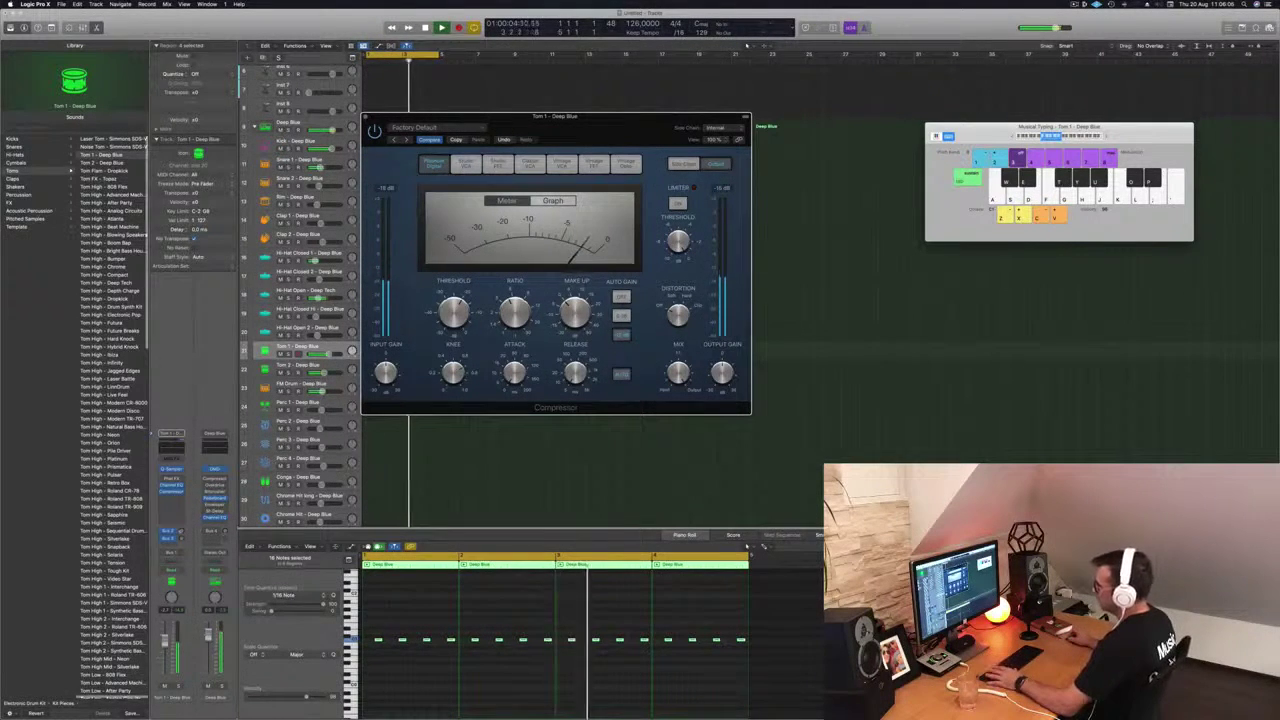
{"action": "left_click", "coordinate": [179, 686]}
{"action": "left_click", "coordinate": [179, 686]}
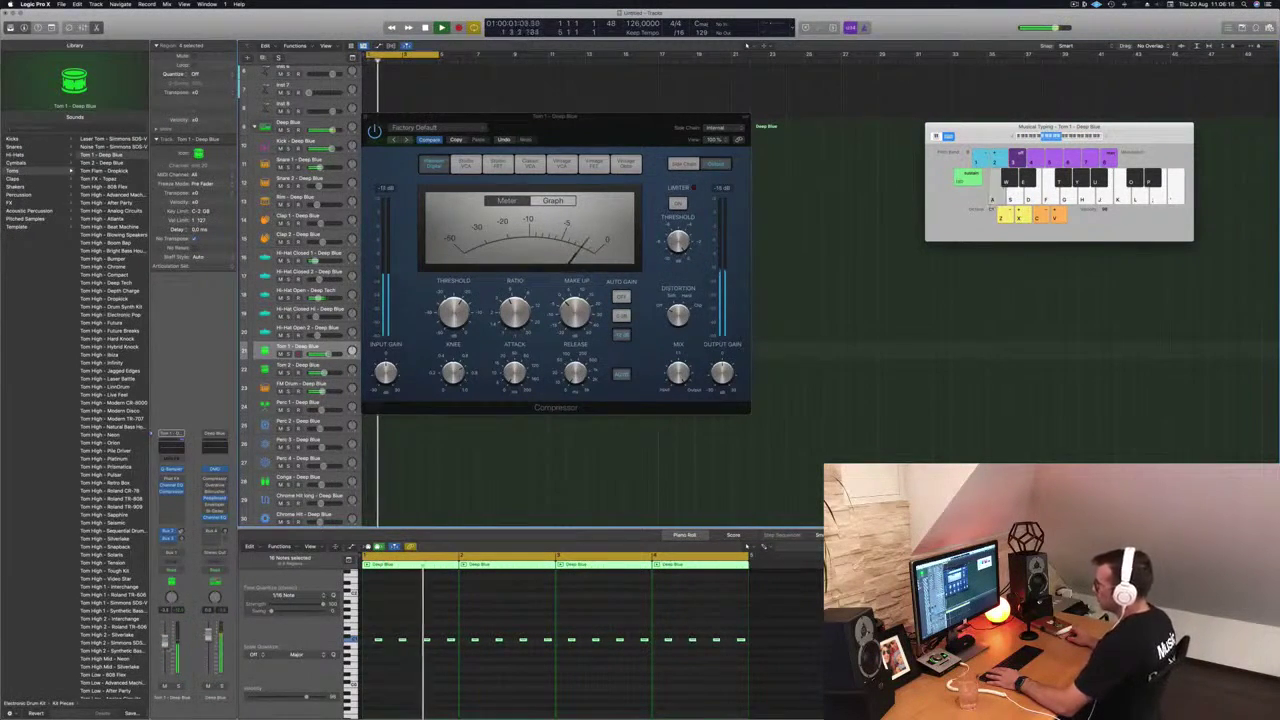
- Boost the Tom 1 Channel EQ's 75 Hz low shelf to +9.7 dB and close its plug-in windows
{"action": "left_click", "coordinate": [173, 446]}
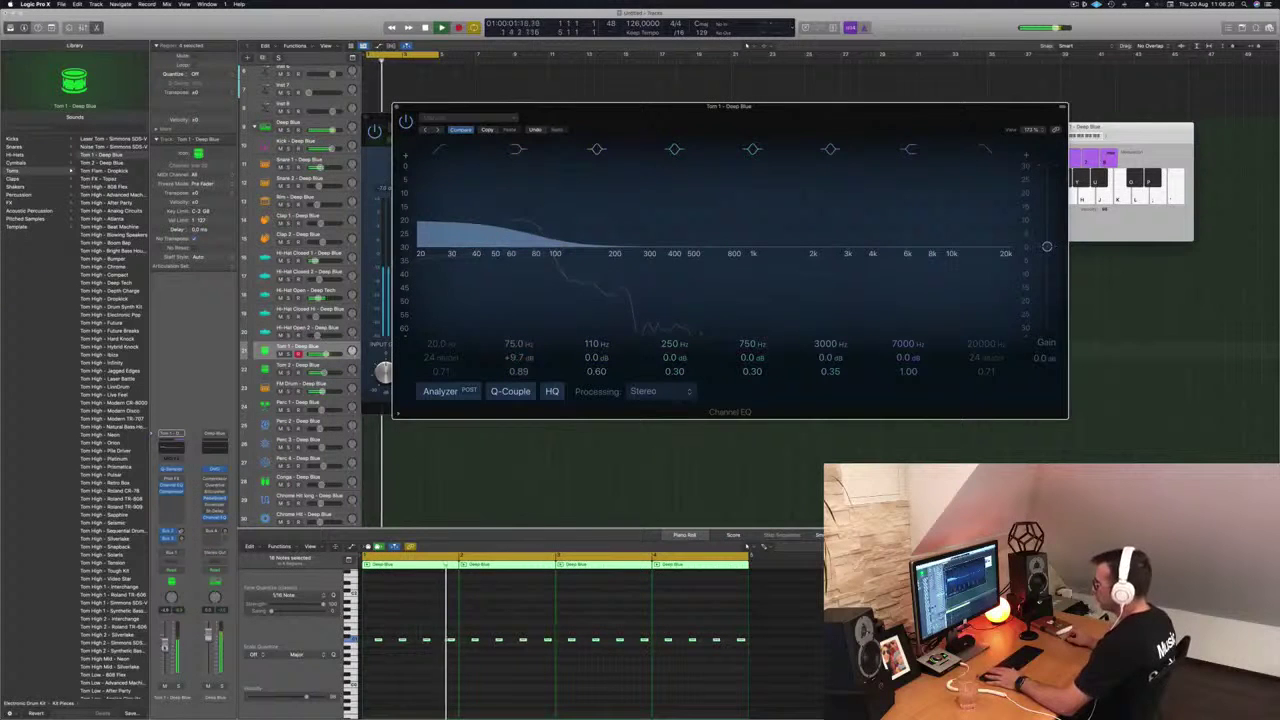
{"action": "left_click", "coordinate": [746, 45]}
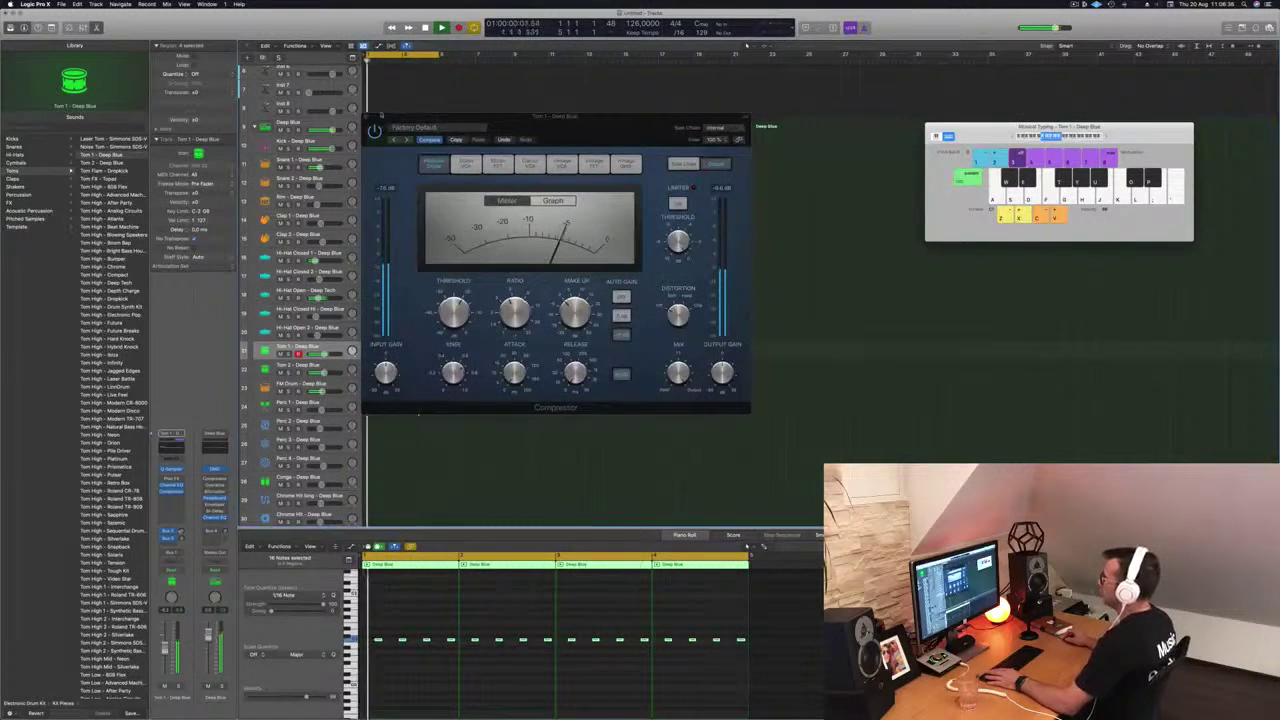
{"action": "key", "text": "super+w"}
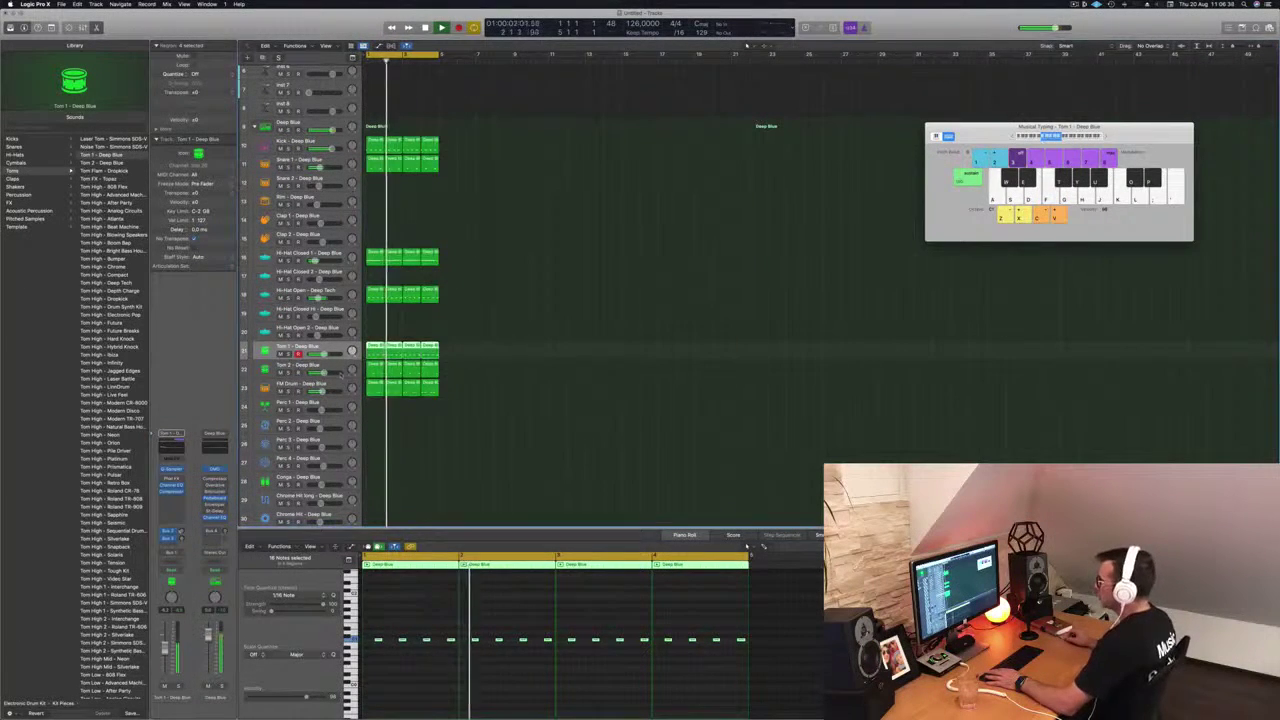
- In the FM Drum track's Quick Sampler, enable the LP 12dB Lush filter and adjust the pitch glide
{"action": "key", "text": "Down"}
{"action": "key", "text": "Down"}
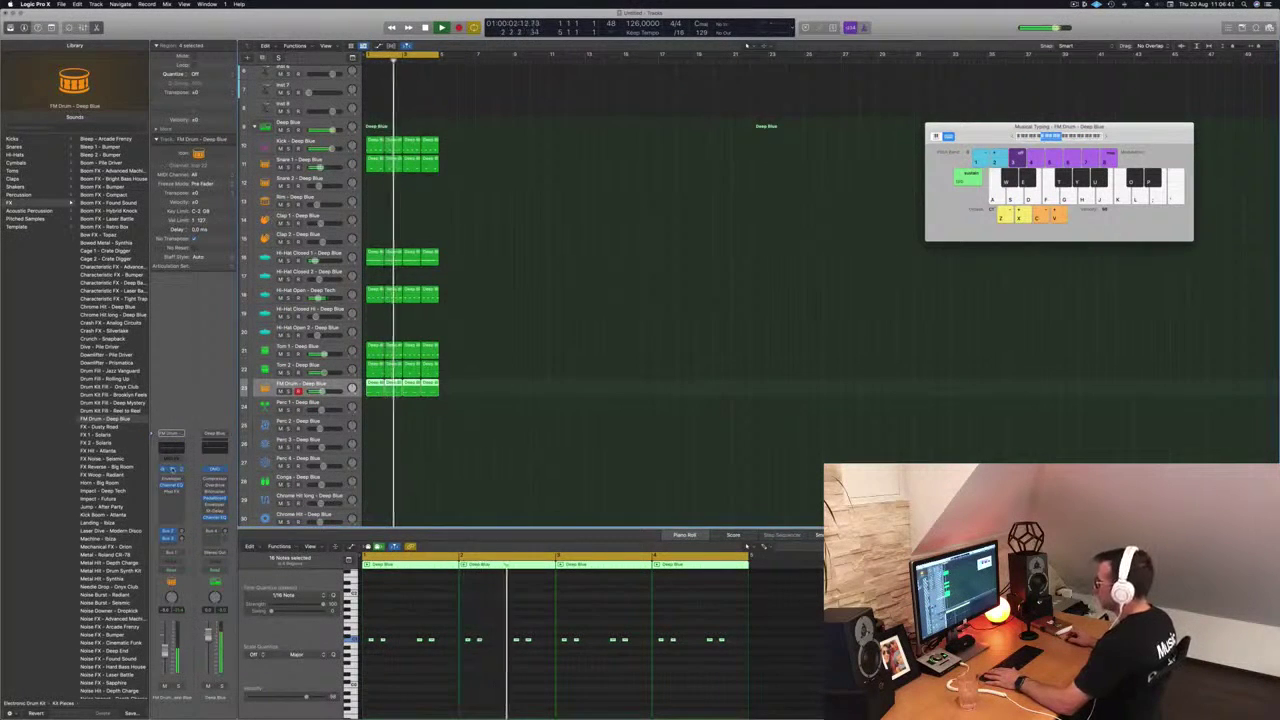
{"action": "key", "text": "v"}
{"action": "left_click_drag", "start_coordinate": [636, 114], "coordinate": [738, 174]}
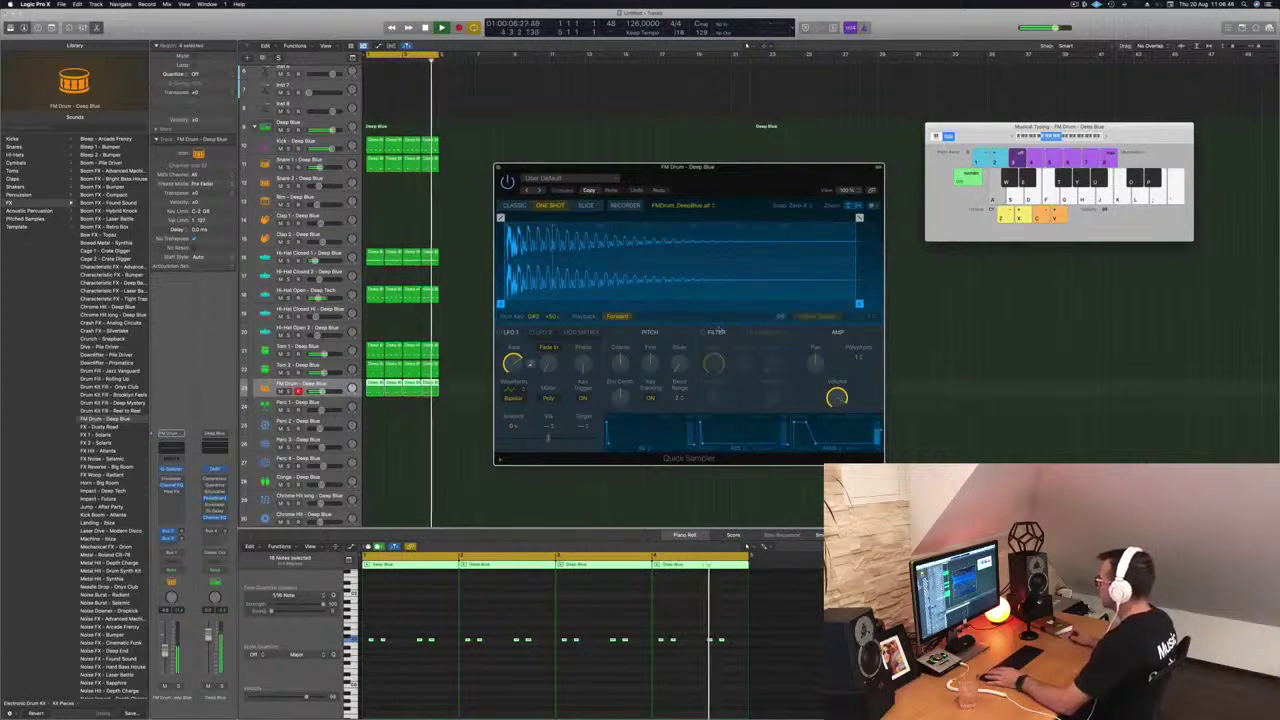
{"action": "left_click", "coordinate": [703, 332]}
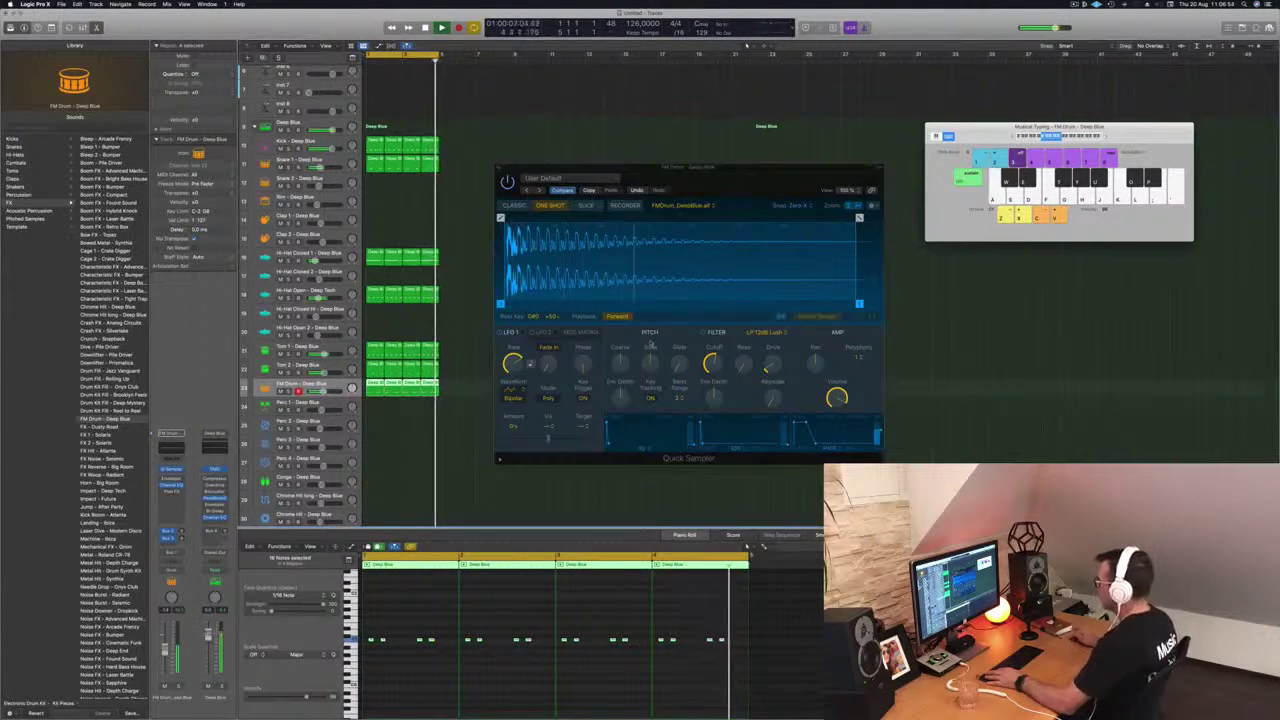
{"action": "mouse_move", "coordinate": [679, 368]}
{"action": "left_mouse_down"}
{"action": "mouse_move", "coordinate": [691, 290]}
{"action": "mouse_move", "coordinate": [685, 383]}
{"action": "left_mouse_up"}
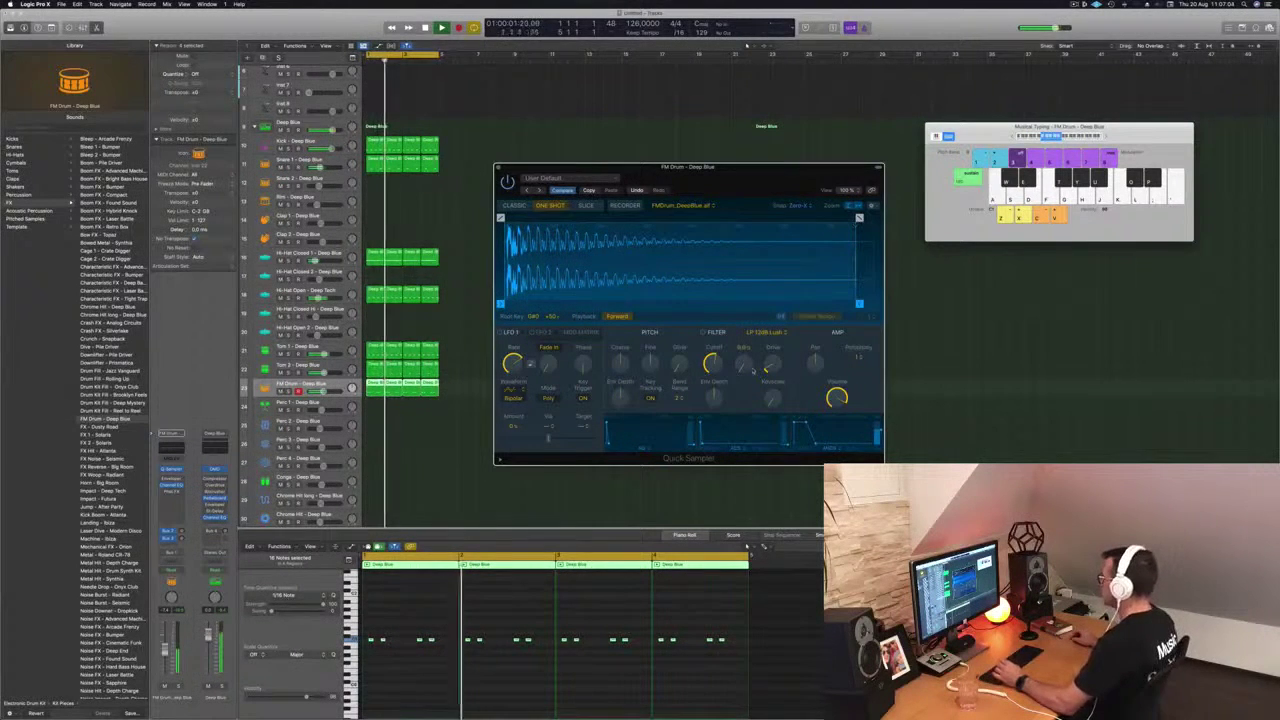
- Change the FM Drum sampler's polyphony, raise its filter cutoff to about 62% with more envelope depth, and close the sampler
{"action": "left_click", "coordinate": [857, 356]}
{"action": "left_click", "coordinate": [855, 371]}
{"action": "left_click", "coordinate": [856, 358]}
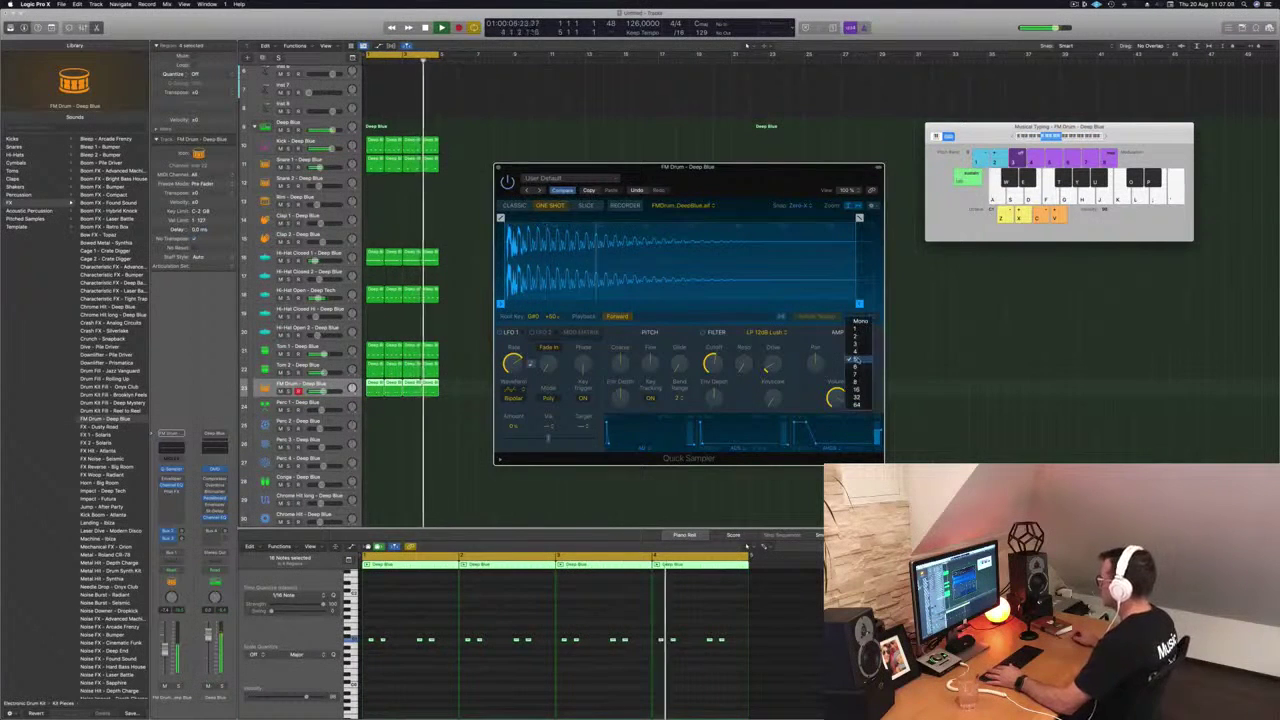
{"action": "left_click", "coordinate": [855, 362]}
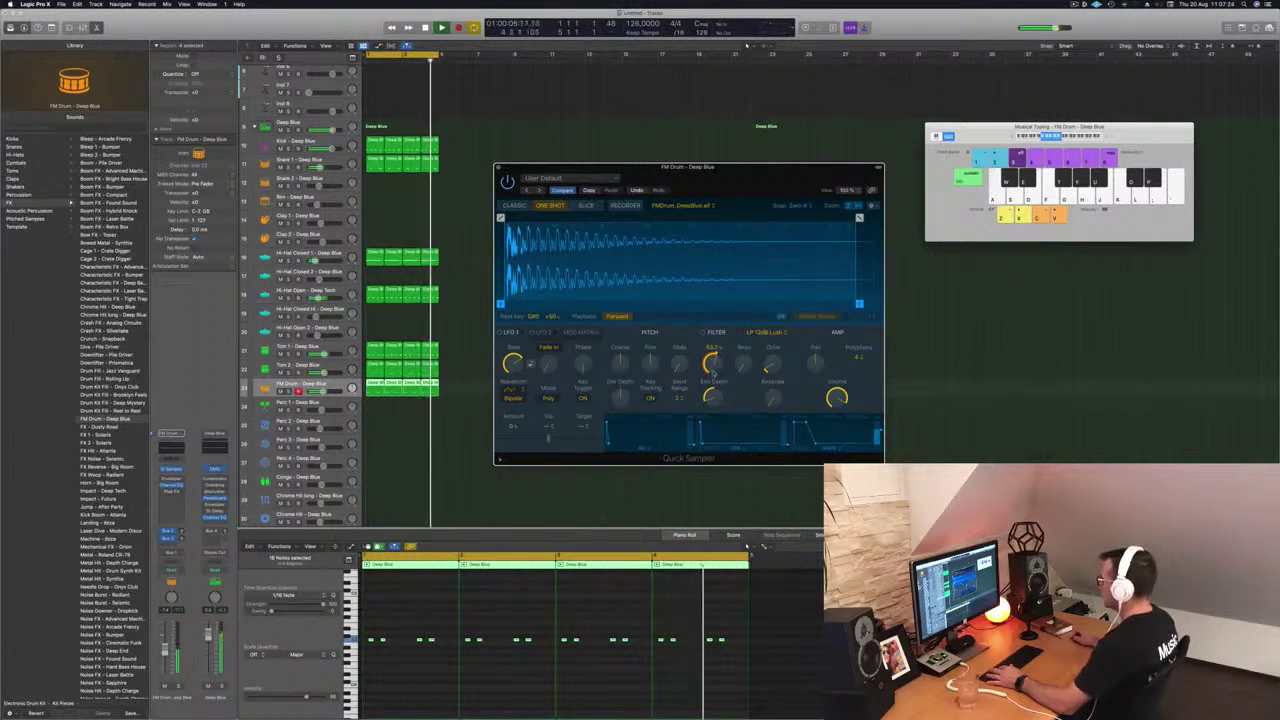
{"action": "left_click", "coordinate": [746, 547]}
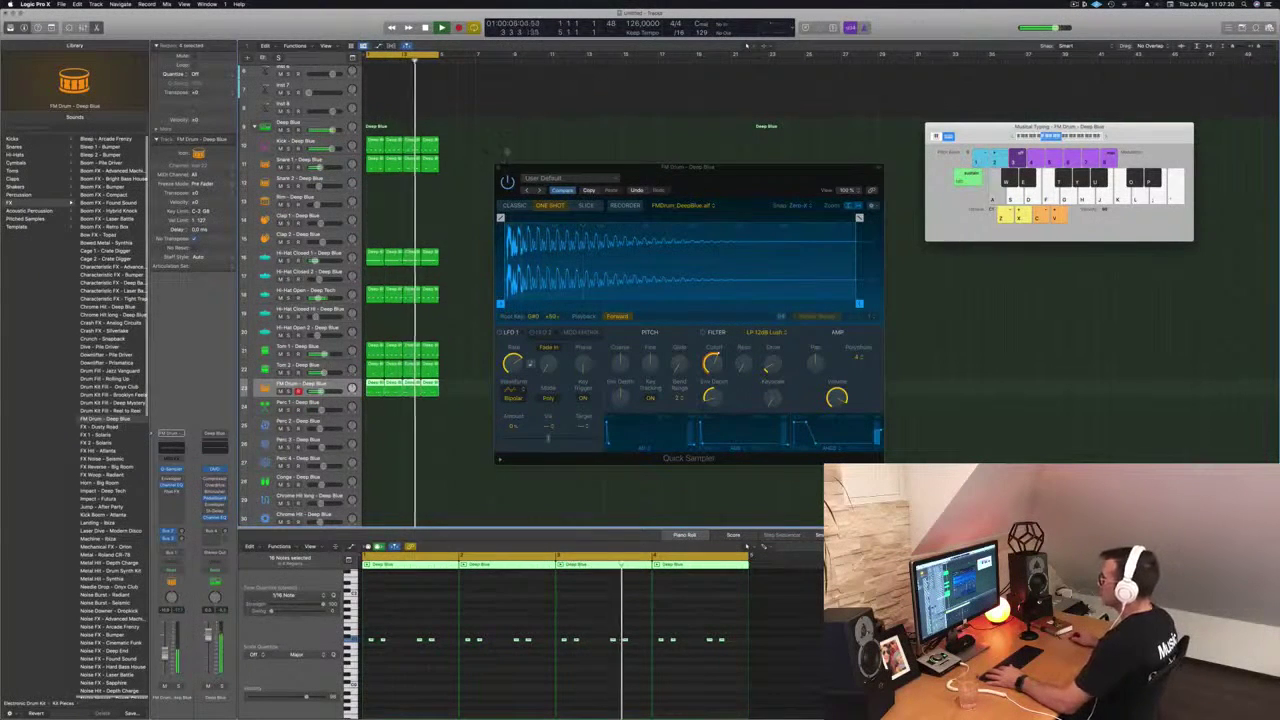
{"action": "left_click", "coordinate": [499, 167]}
- Repeat all drum regions three times to fill sixteen bars and extend the cycle range to cover them
{"action": "left_click", "coordinate": [482, 192]}
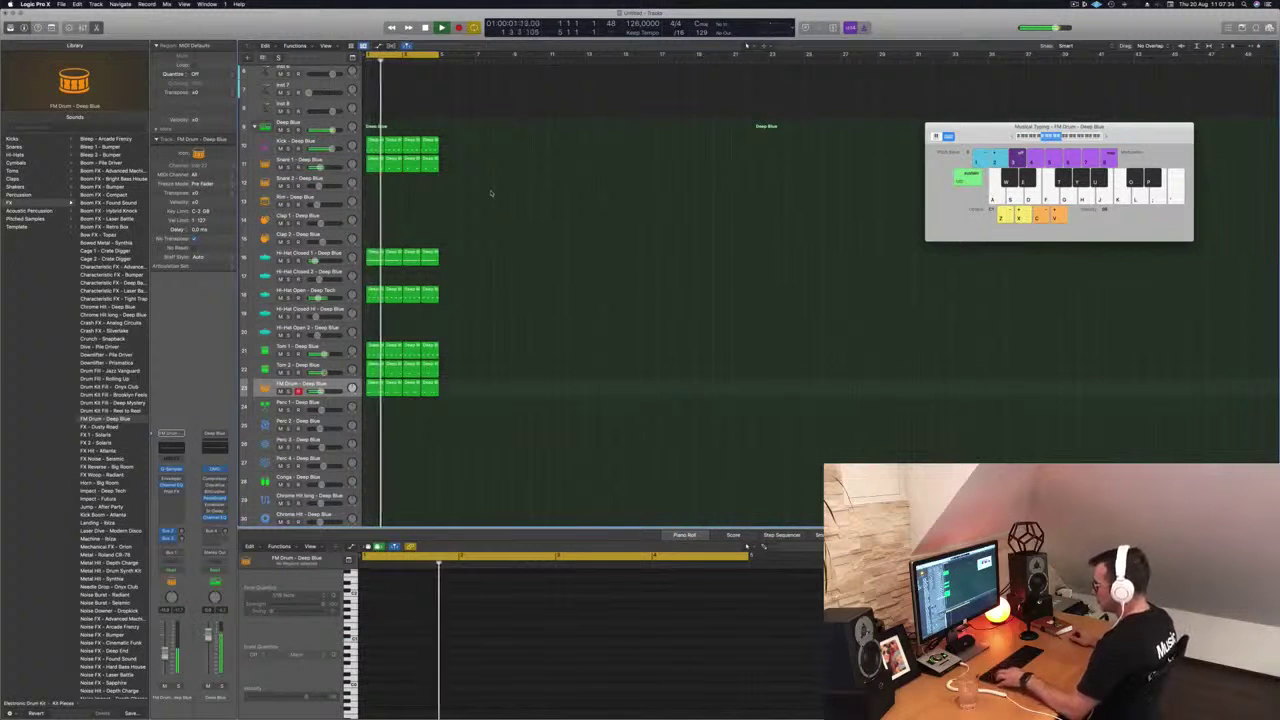
{"action": "key", "text": "super+a"}
{"action": "key", "text": "super+r"}
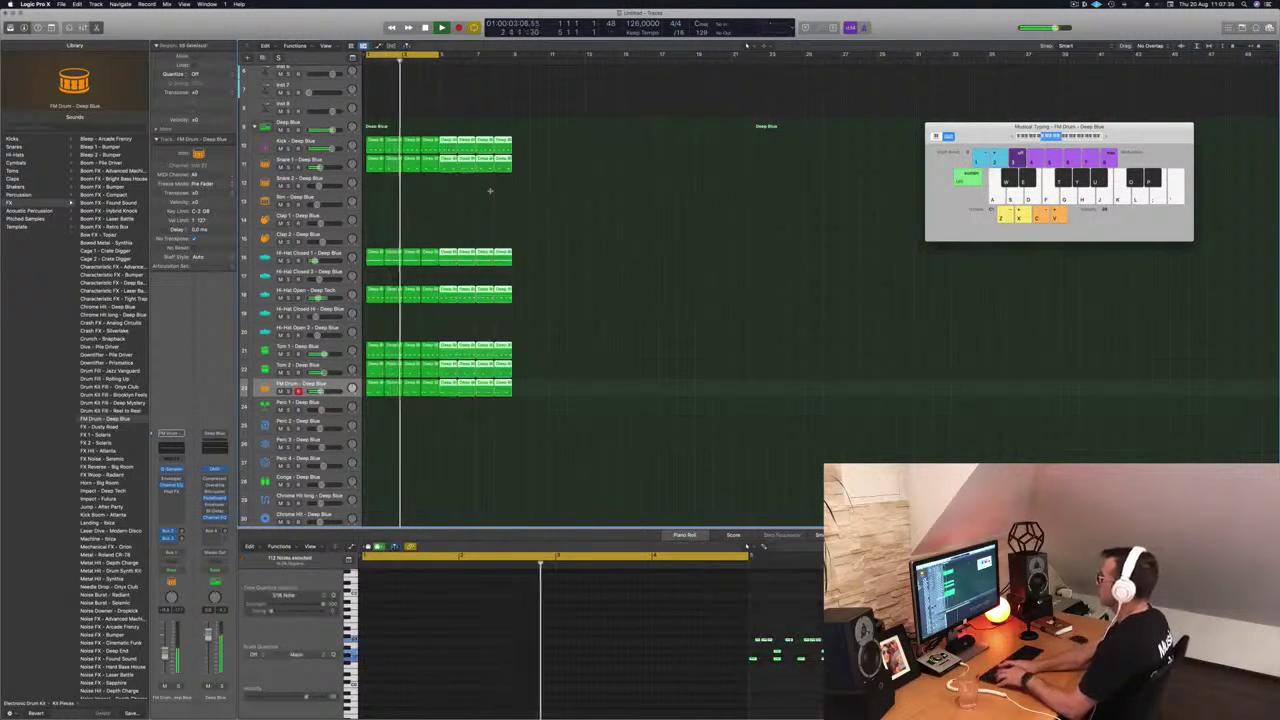
{"action": "key", "text": "super+r"}
{"action": "key", "text": "super+r"}
{"action": "left_click_drag", "start_coordinate": [441, 52], "coordinate": [659, 86]}
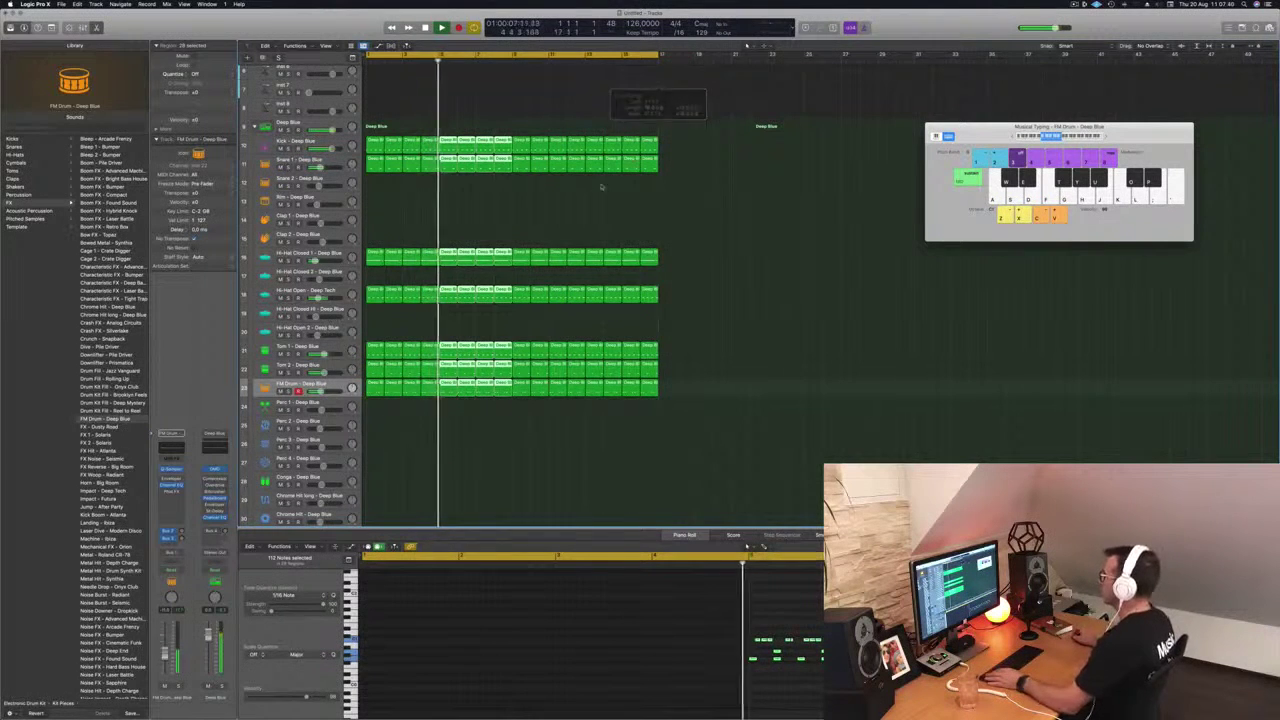
- Mute the Snare 1 track briefly to hear the beat without it, then unmute it
{"action": "scroll", "coordinate": [480, 217], "scroll_direction": "down", "scroll_amount": 1}
{"action": "scroll", "coordinate": [481, 218], "scroll_direction": "down", "scroll_amount": 1}
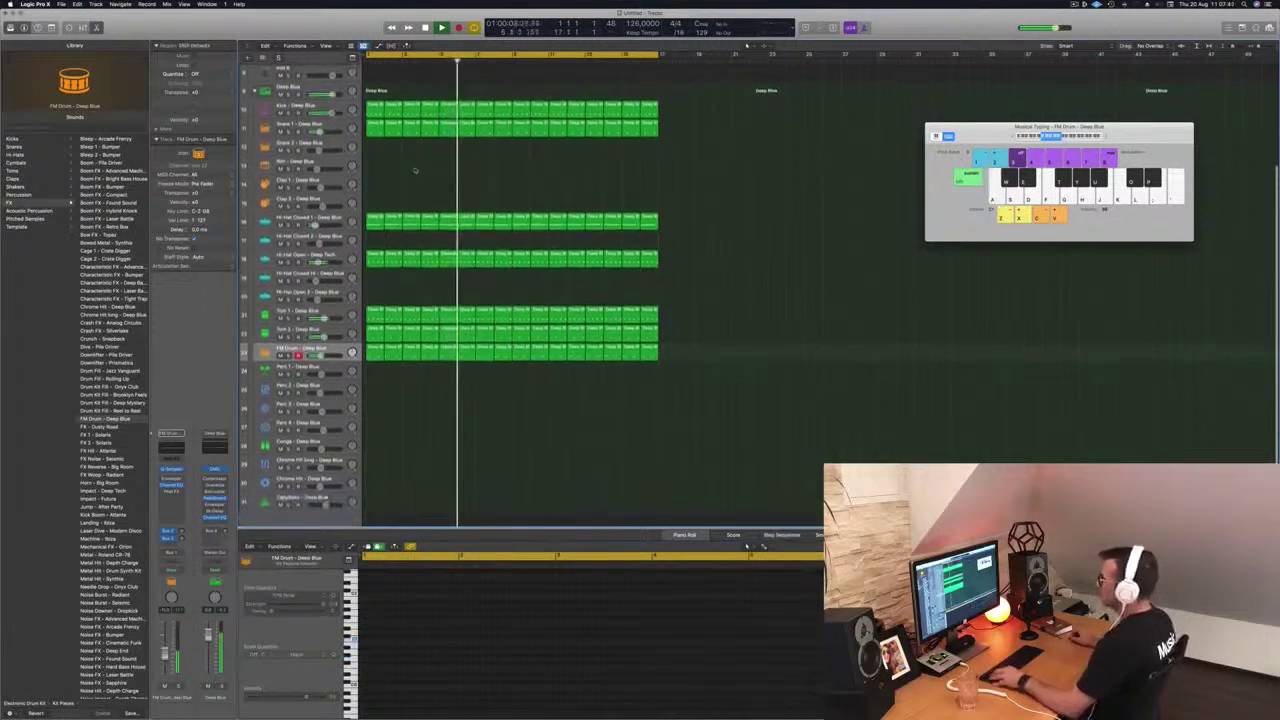
{"action": "scroll", "coordinate": [414, 171], "scroll_direction": "up", "scroll_amount": 1}
{"action": "left_click", "coordinate": [298, 132]}
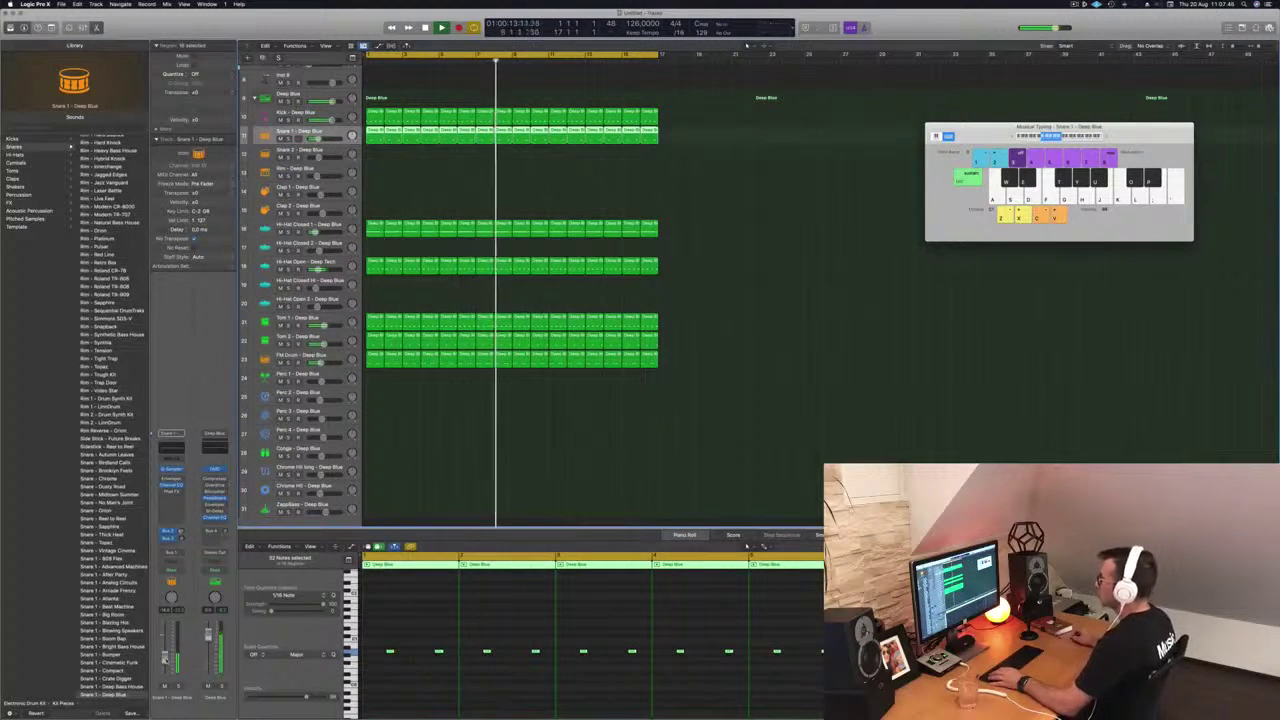
{"action": "left_click", "coordinate": [382, 170]}
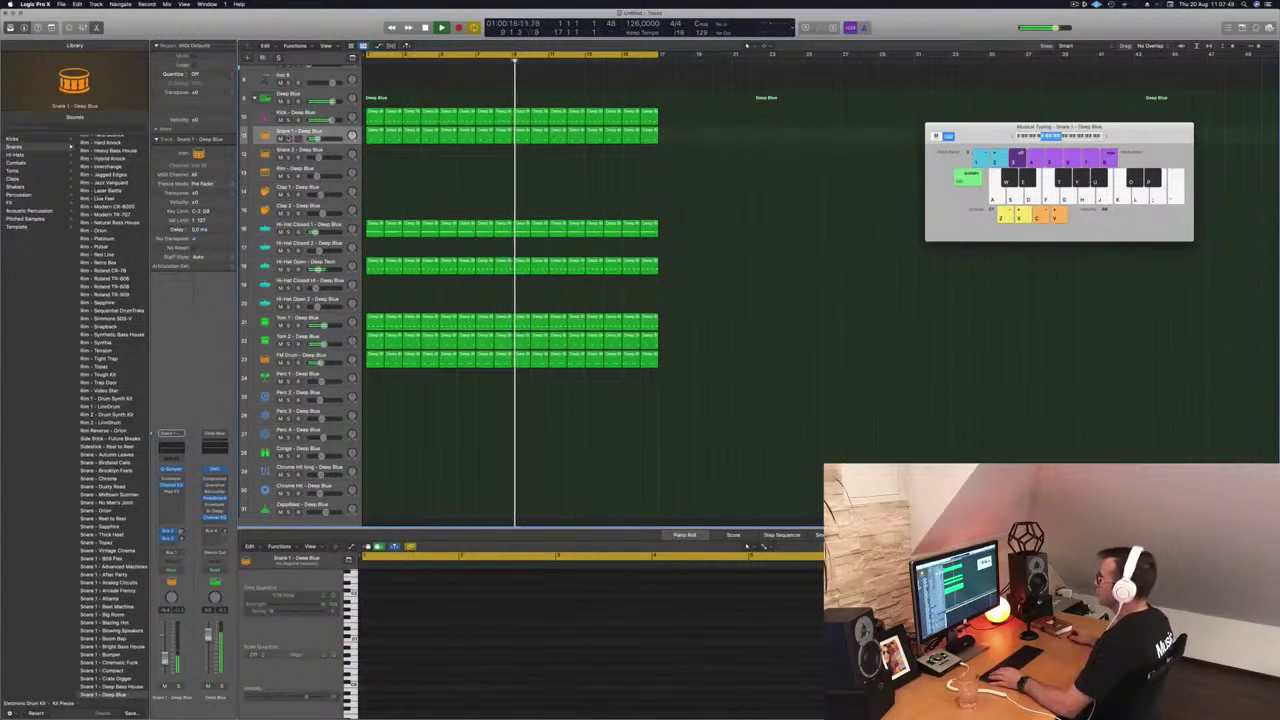
{"action": "left_click", "coordinate": [284, 139]}
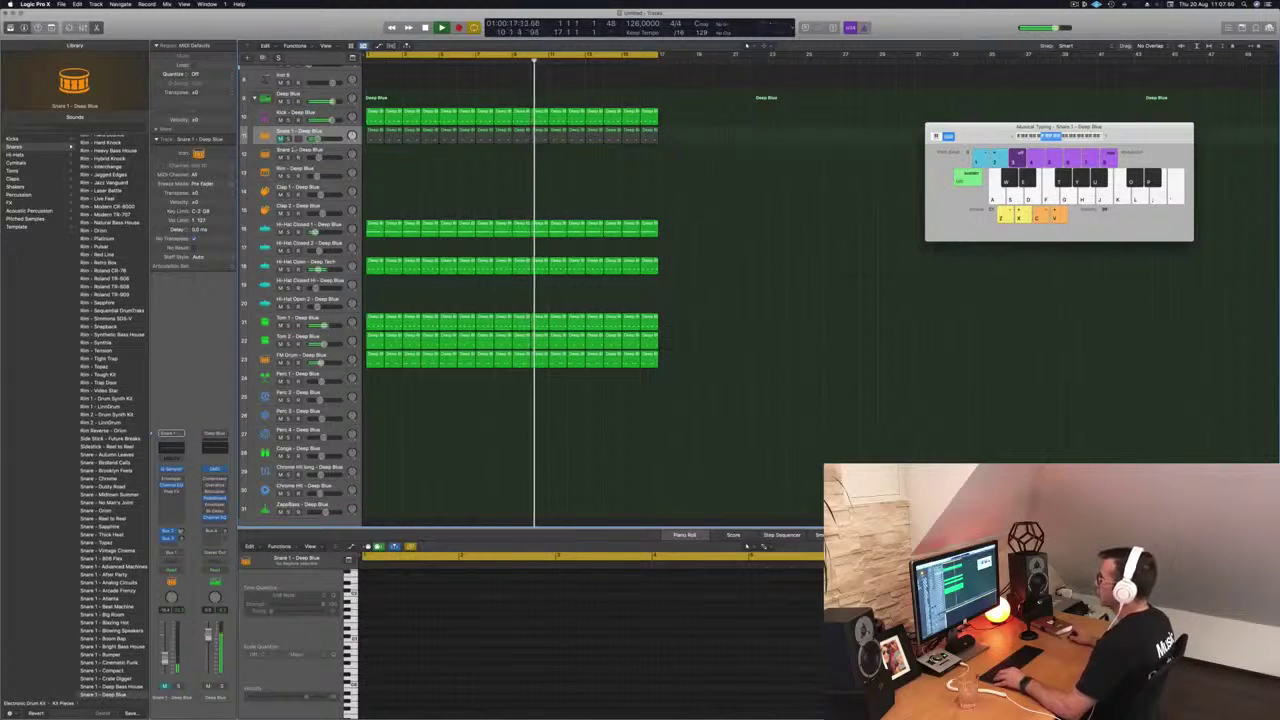
{"action": "left_click", "coordinate": [282, 139]}
- Copy all sixteen Snare 1 regions onto the Clap 1 track and select that track
{"action": "left_click_drag", "start_coordinate": [369, 157], "coordinate": [666, 138]}
{"action": "left_click_drag", "start_coordinate": [372, 140], "coordinate": [372, 190]}
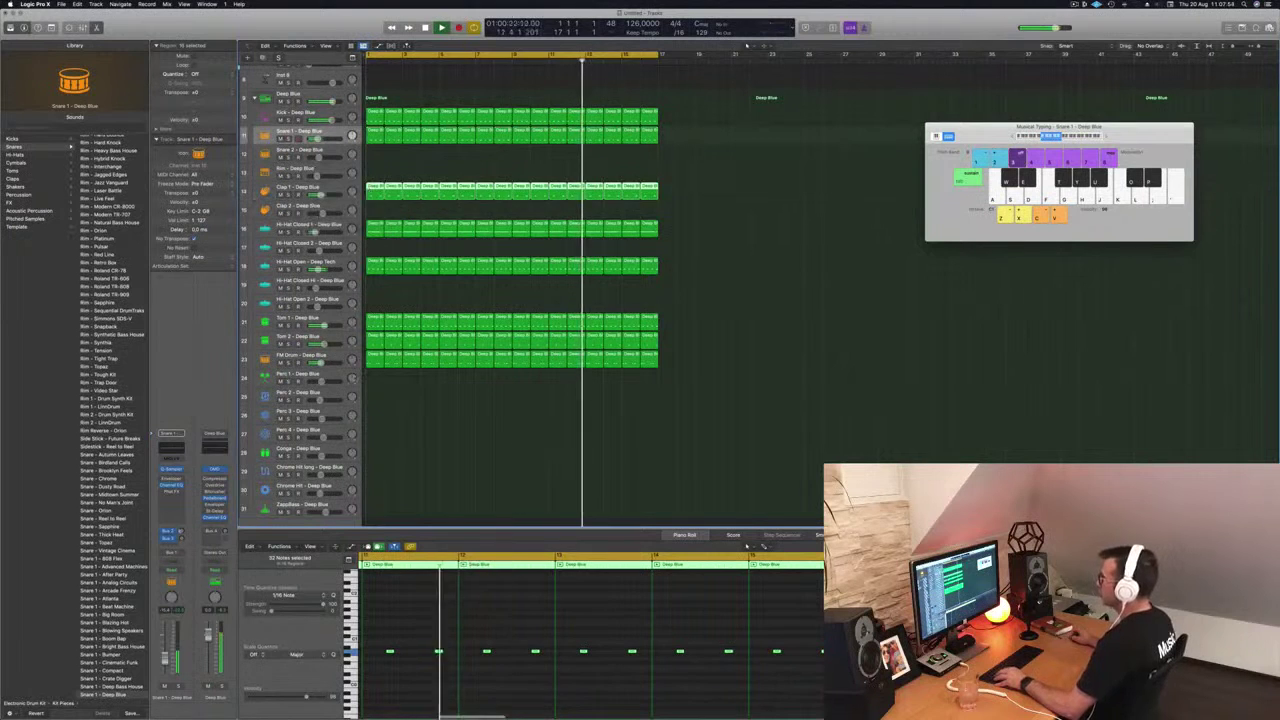
{"action": "left_click", "coordinate": [448, 629]}
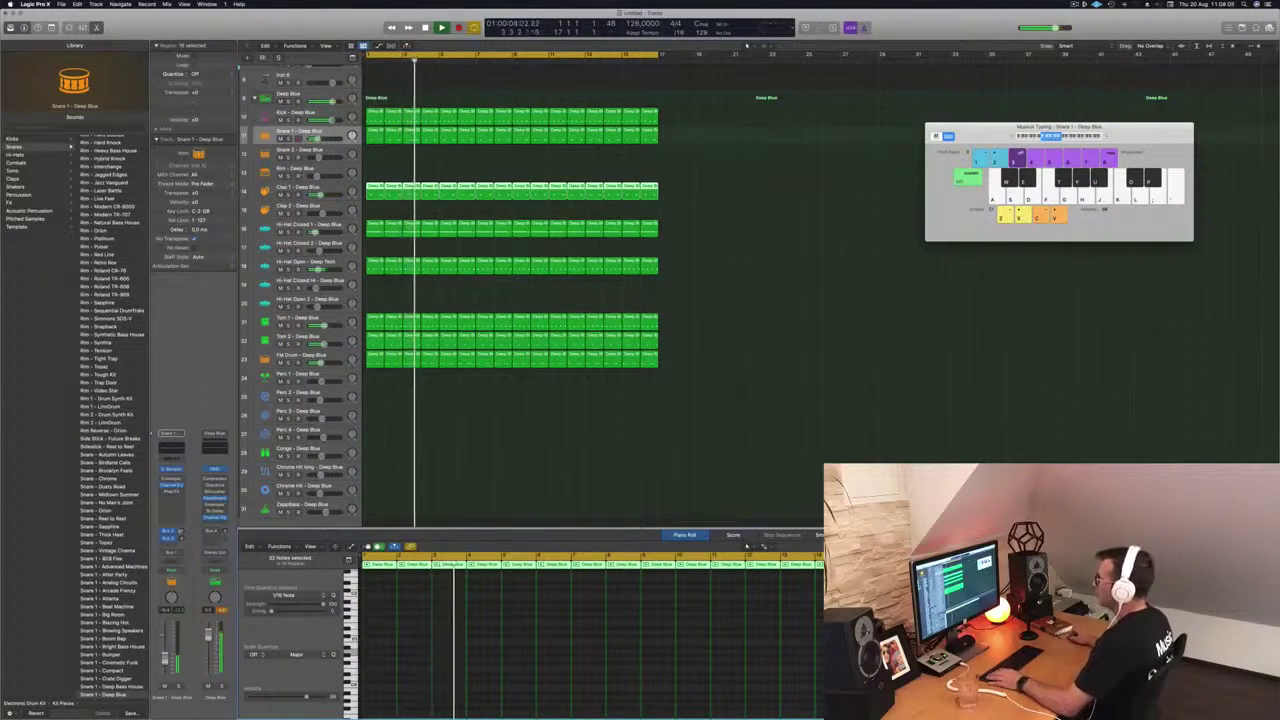
{"action": "key", "text": "Down"}
{"action": "key", "text": "Down"}
{"action": "key", "text": "Down"}
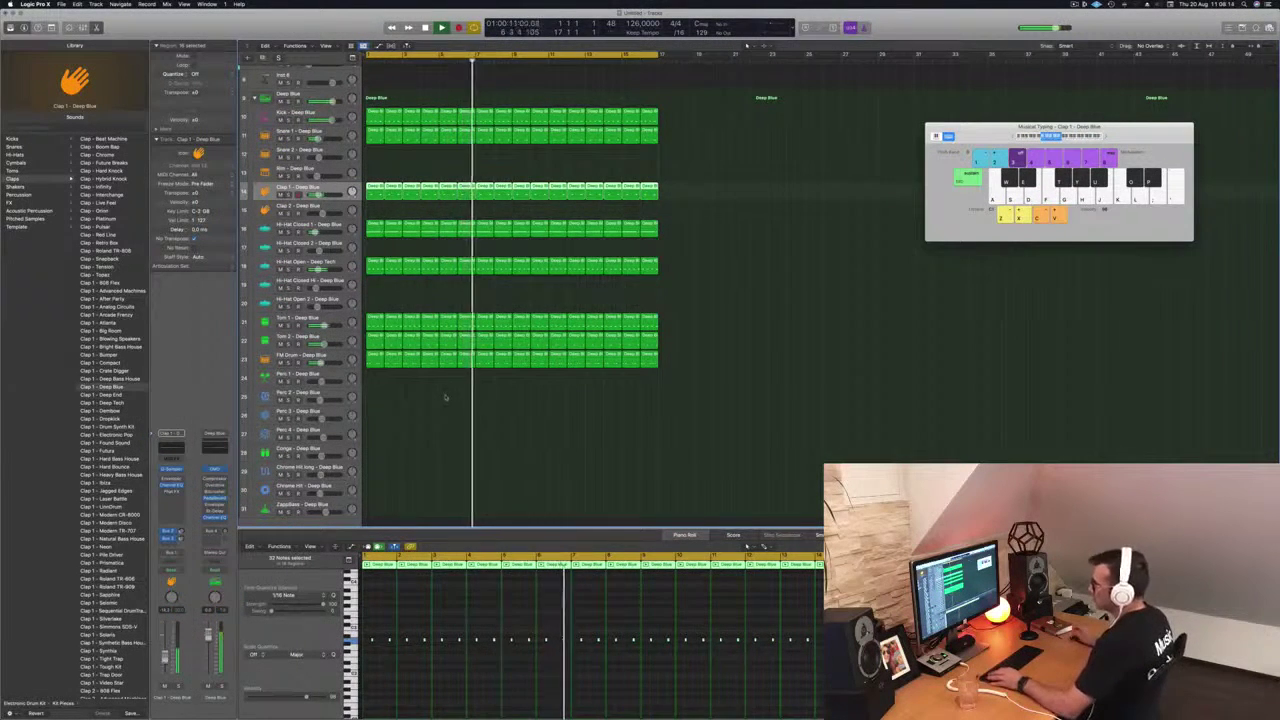
- Copy the first FM Drum region onto the Conga track and shift its four notes an eighth note later
{"action": "scroll", "coordinate": [411, 420], "scroll_direction": "down", "scroll_amount": 2}
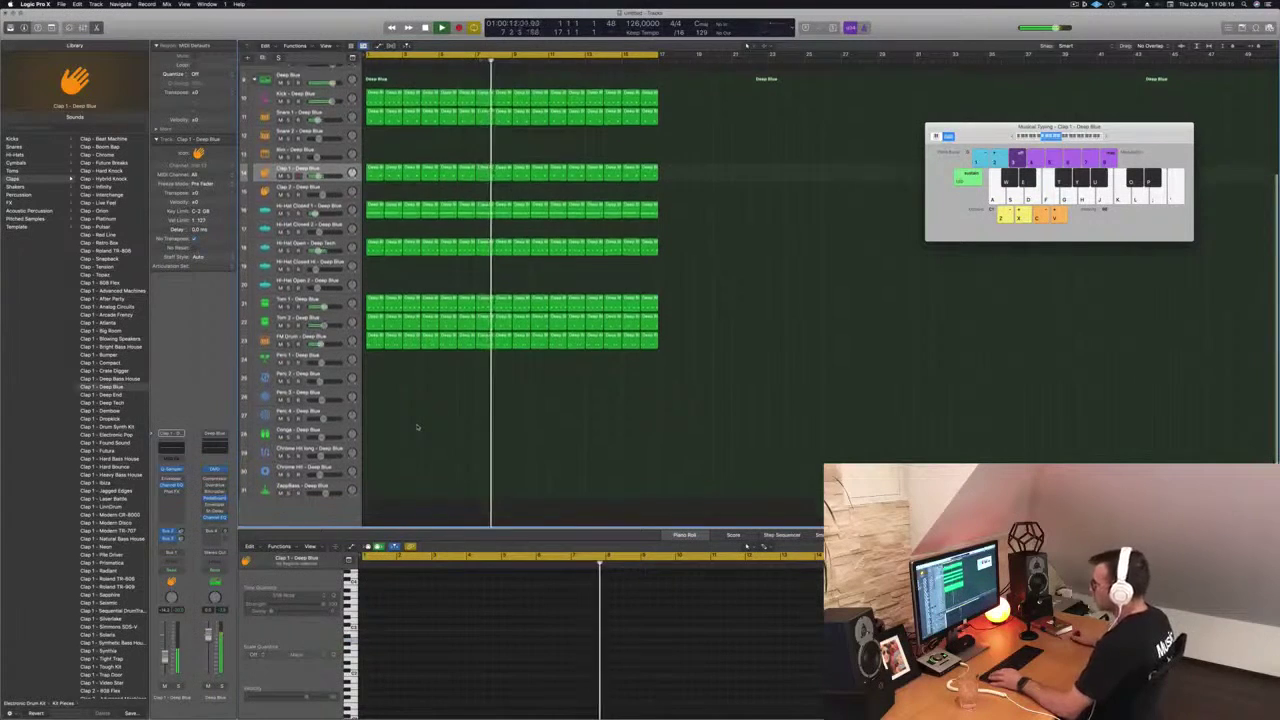
{"action": "scroll", "coordinate": [418, 427], "scroll_direction": "down", "scroll_amount": 1}
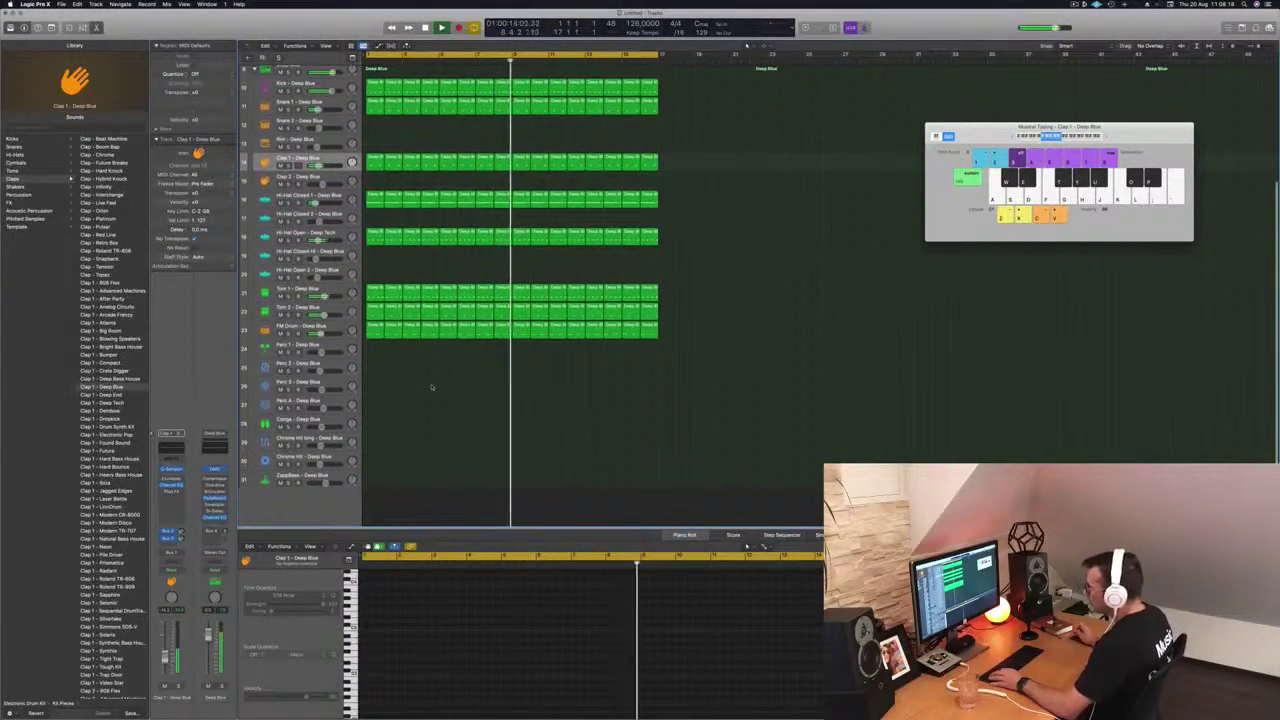
{"action": "left_click_drag", "start_coordinate": [377, 329], "coordinate": [377, 425]}
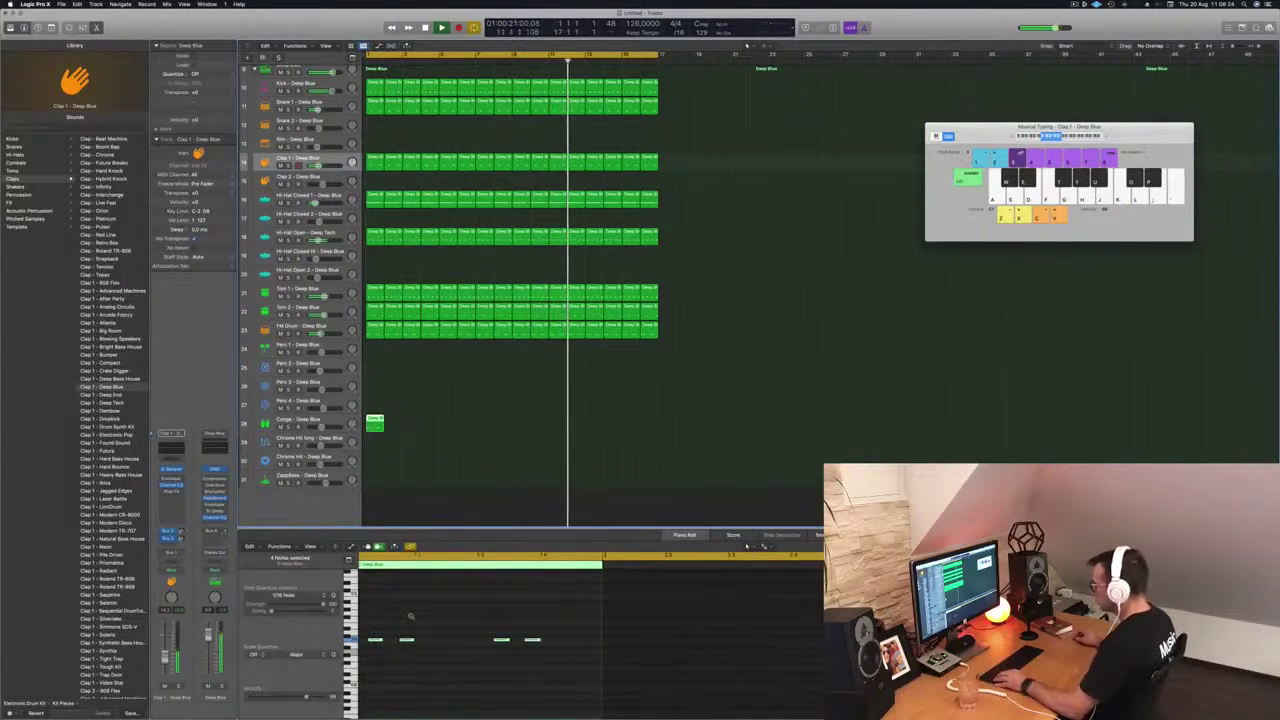
{"action": "left_click_drag", "start_coordinate": [370, 624], "coordinate": [521, 654]}
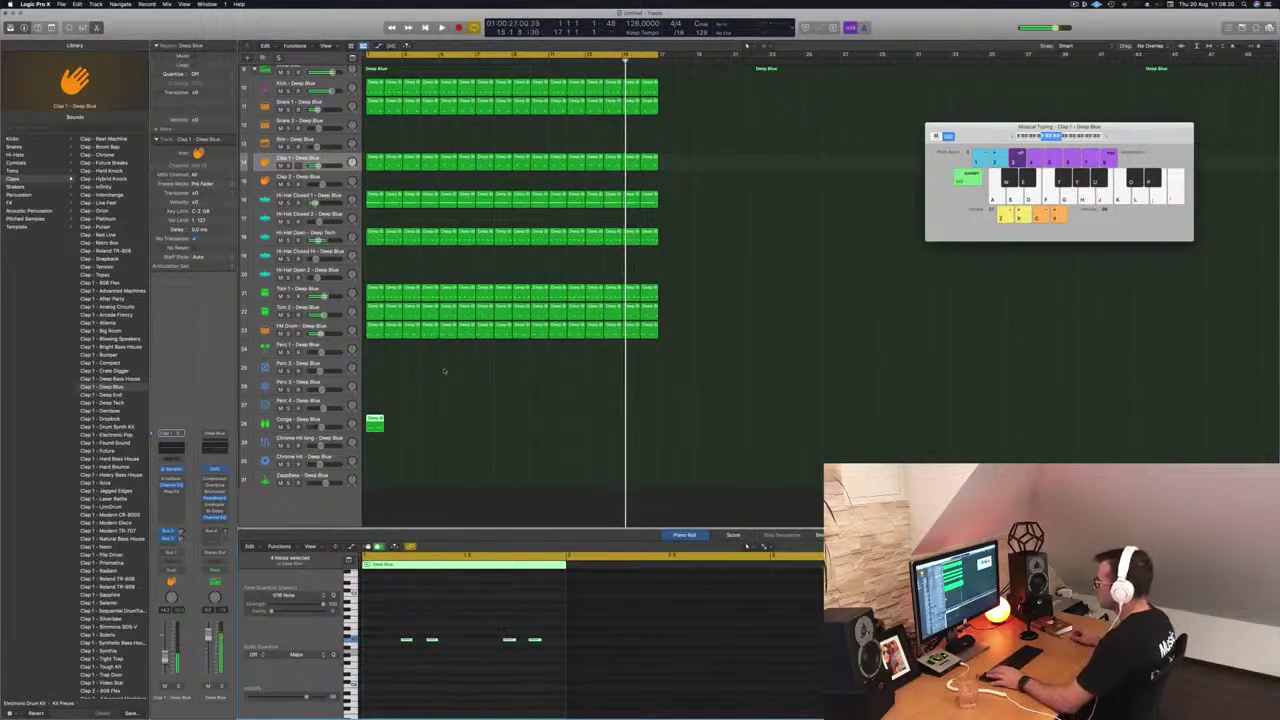
- Select the Conga region's four notes and transpose them up two octaves
{"action": "left_click_drag", "start_coordinate": [396, 617], "coordinate": [566, 679]}
{"action": "key", "text": "alt+shift+Up"}
{"action": "key", "text": "alt+shift+Up"}
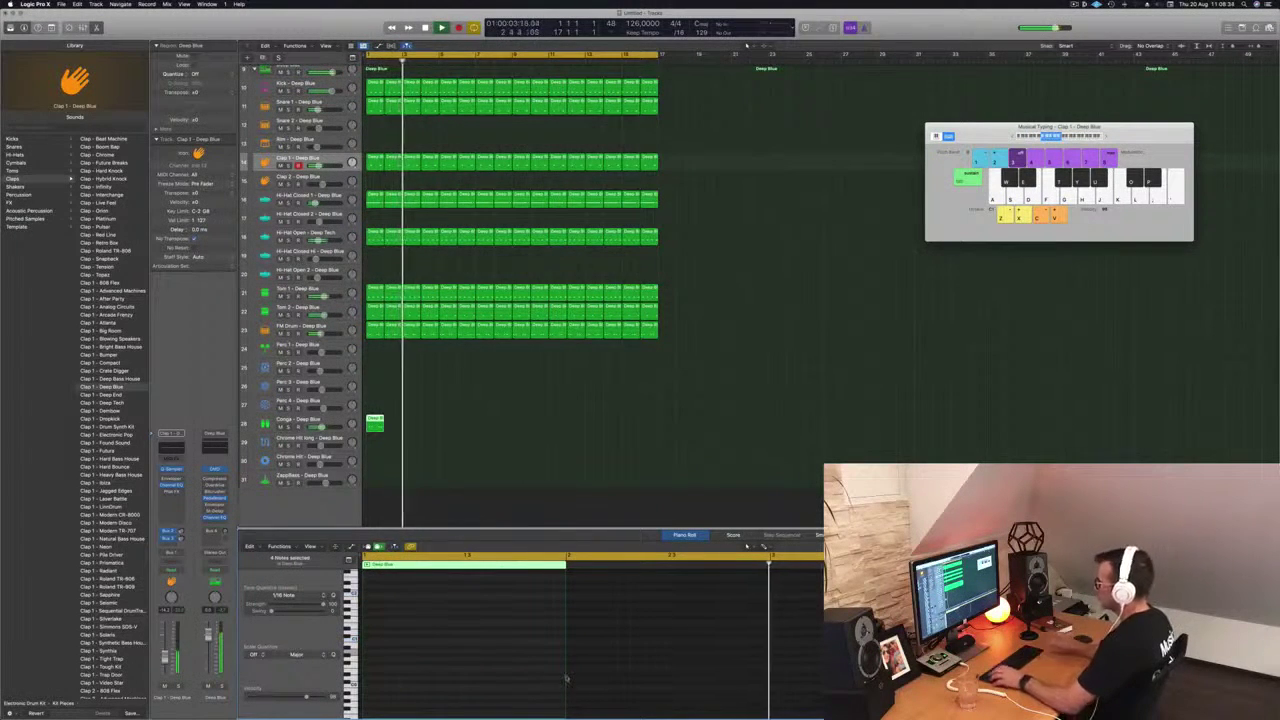
{"action": "key", "text": "super+Right"}
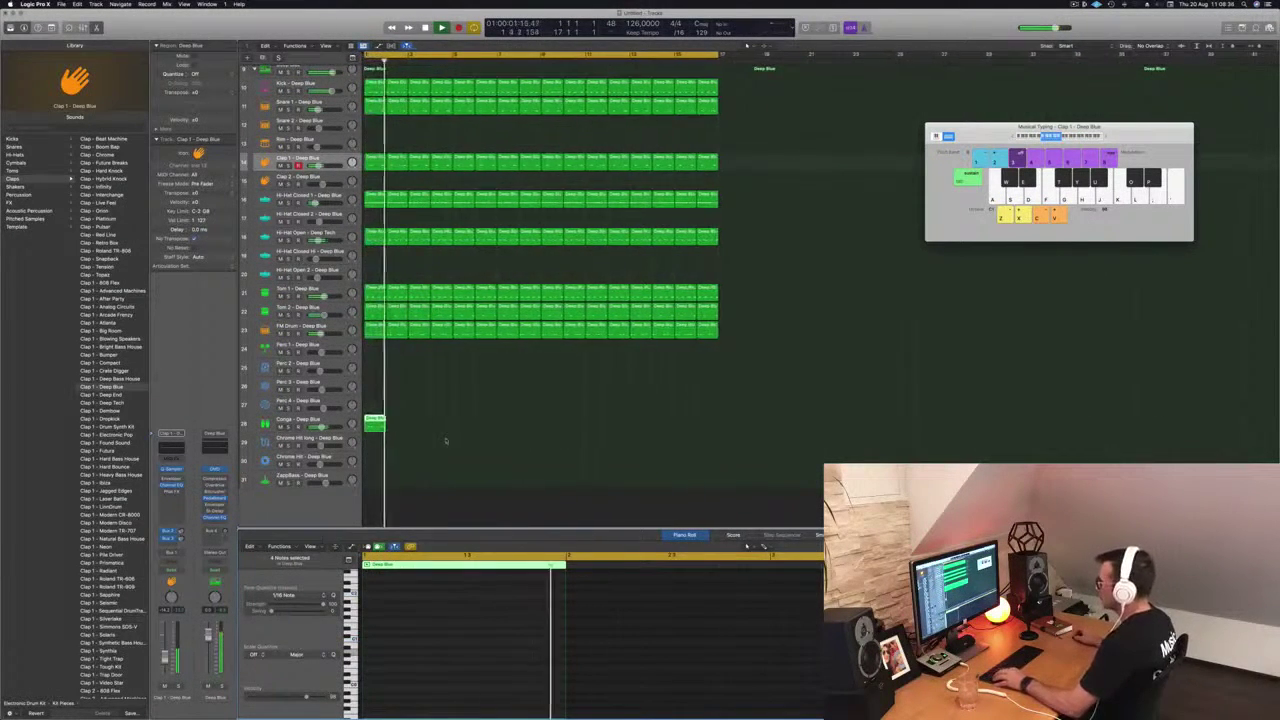
- Open the Conga region and delete the second and fourth of its four notes
{"action": "key", "text": "super+Right"}
{"action": "left_click", "coordinate": [407, 410]}
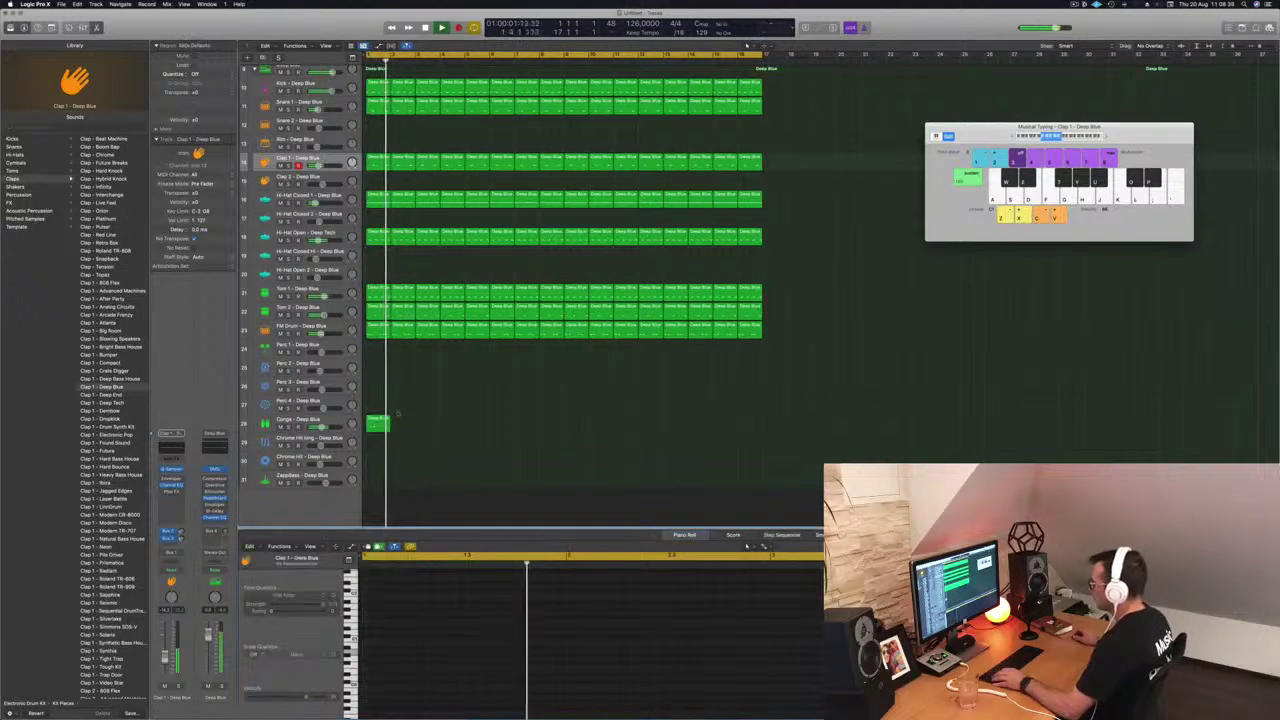
{"action": "left_click", "coordinate": [378, 424]}
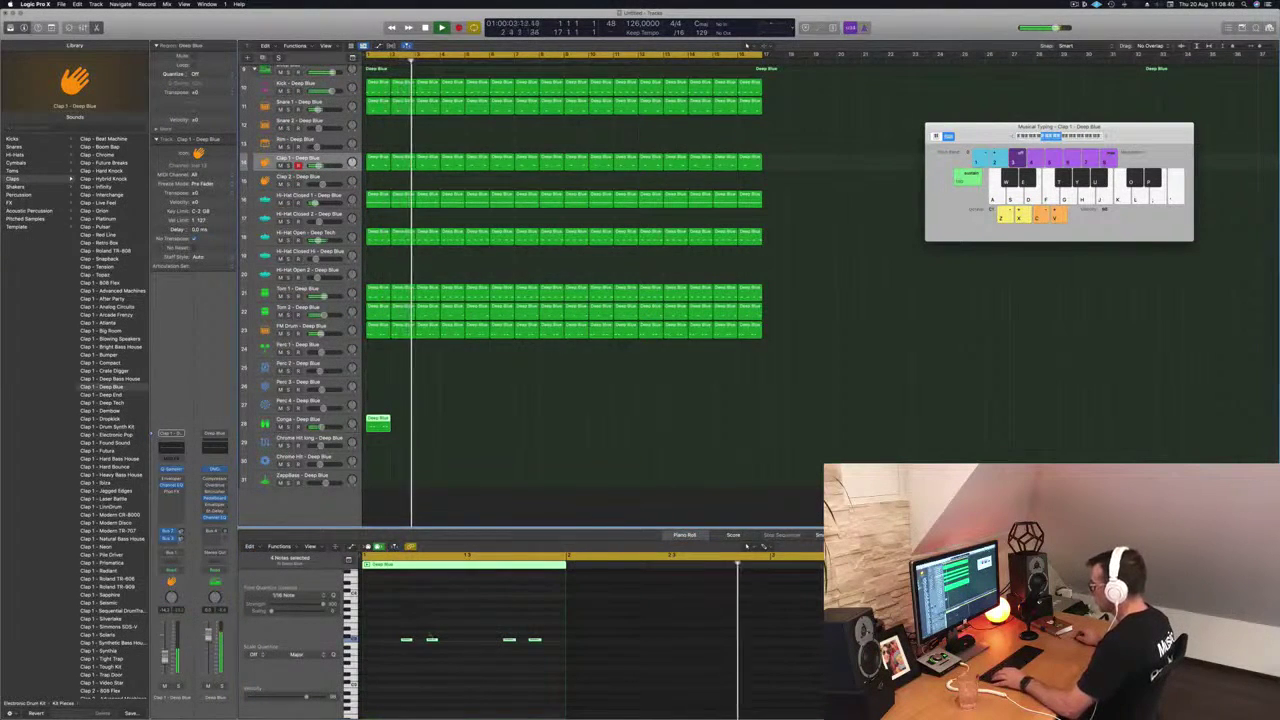
{"action": "left_click", "coordinate": [432, 638]}
{"action": "key", "text": "Delete"}
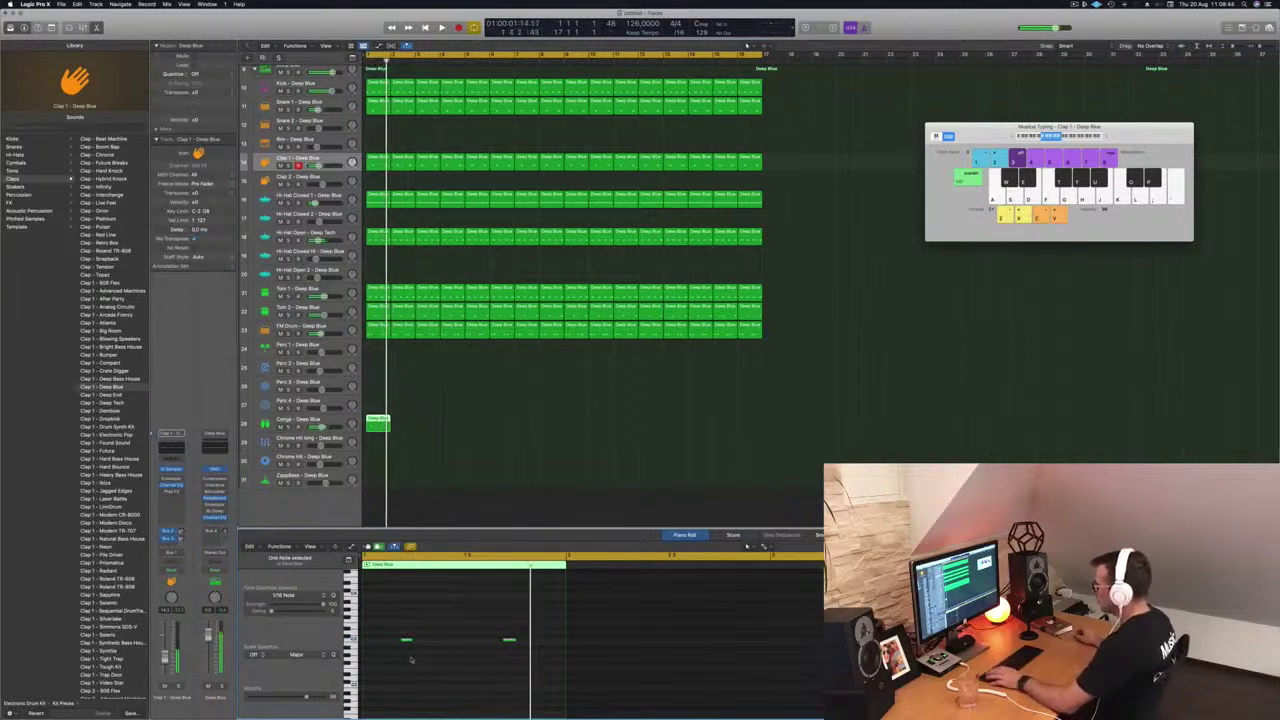
- Move both remaining Conga notes an eighth note earlier, then move the second one another eighth note earlier
{"action": "left_click_drag", "start_coordinate": [380, 628], "coordinate": [452, 645]}
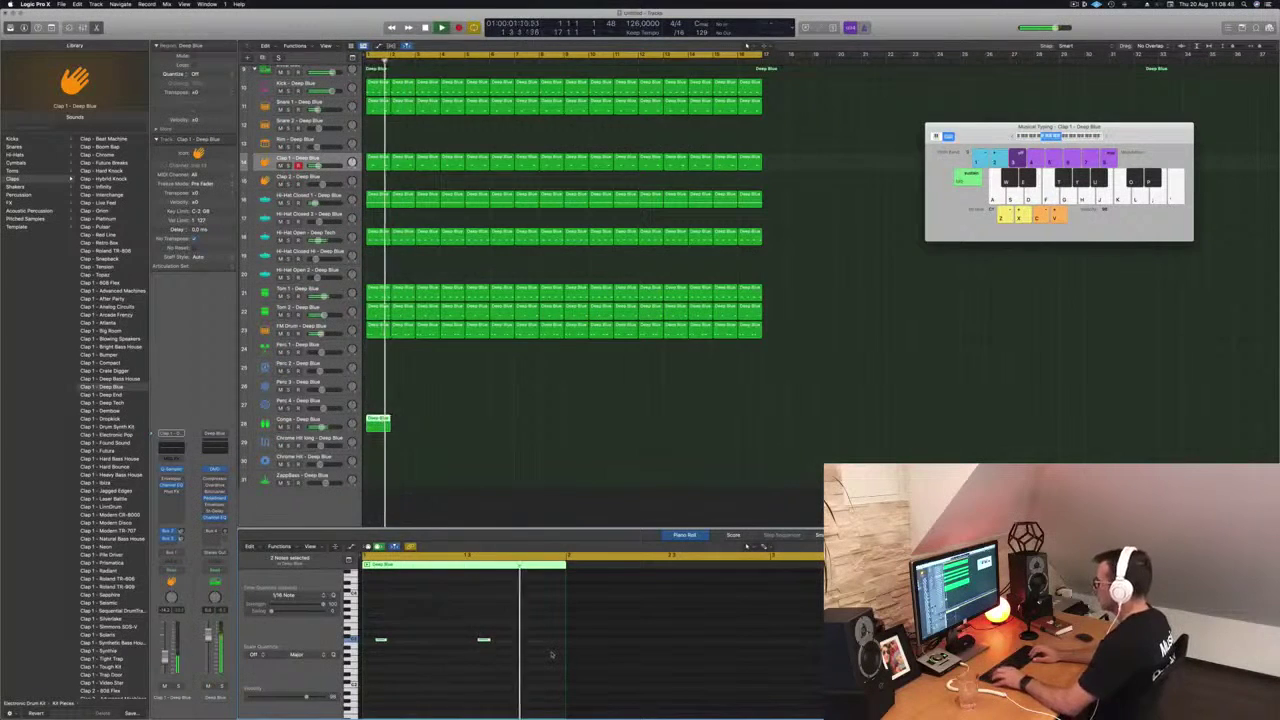
{"action": "left_click_drag", "start_coordinate": [498, 627], "coordinate": [467, 668]}
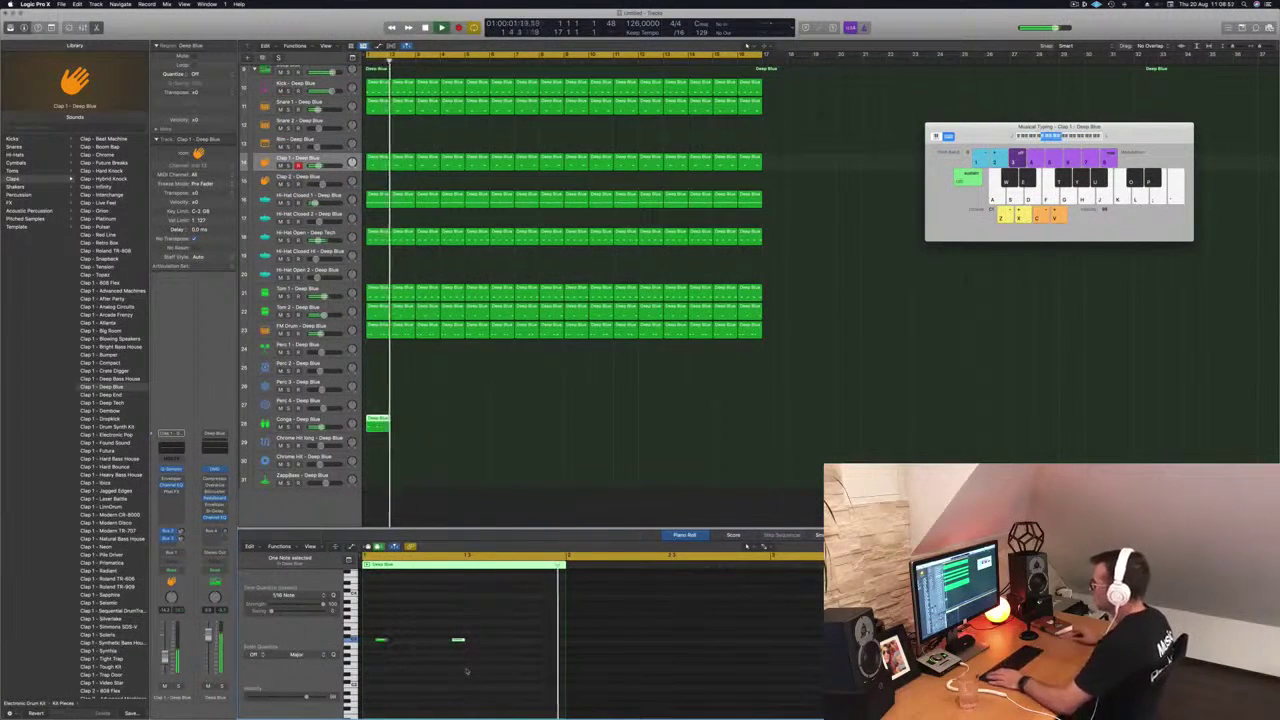
- Copy the edited Conga region along its track until it fills all sixteen bars
{"action": "key", "text": "super+r"}
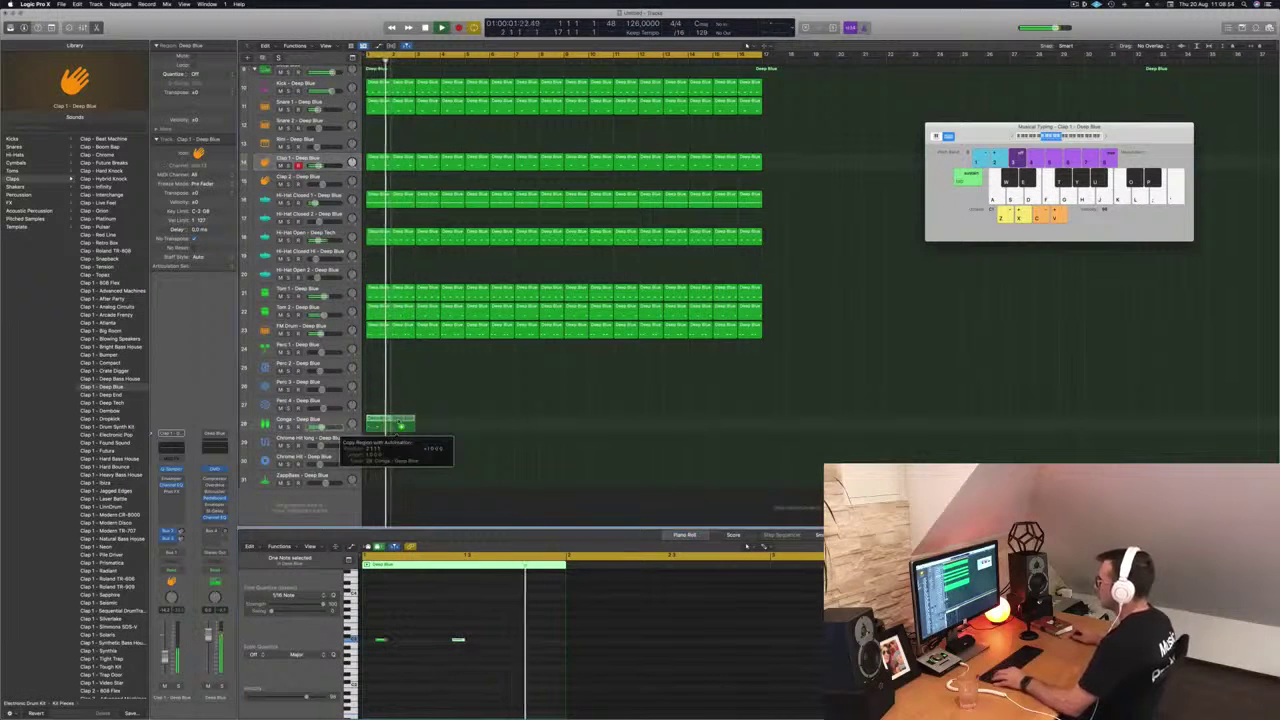
{"action": "left_click_drag", "start_coordinate": [380, 427], "coordinate": [476, 424]}
{"action": "left_click_drag", "start_coordinate": [377, 424], "coordinate": [578, 428]}
{"action": "left_click_drag", "start_coordinate": [565, 428], "coordinate": [565, 428]}
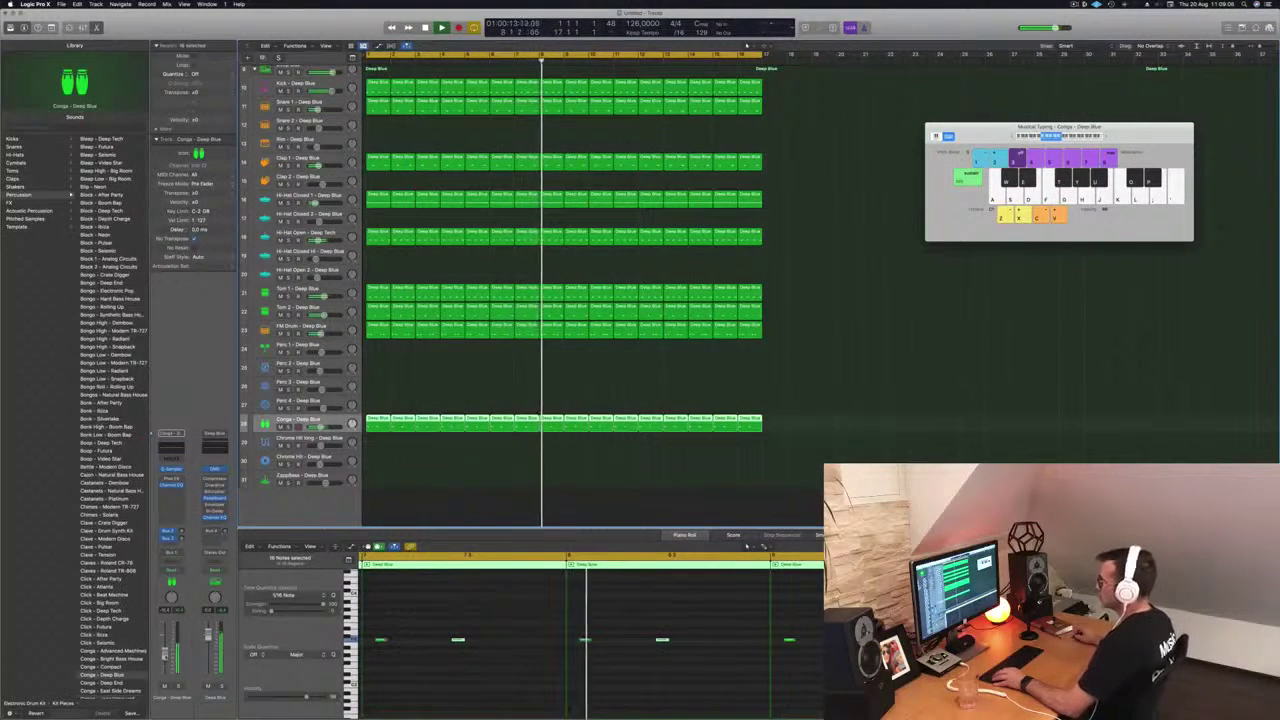
{"action": "left_click", "coordinate": [413, 690]}
{"action": "scroll", "coordinate": [426, 685], "scroll_direction": "left", "scroll_amount": 6}
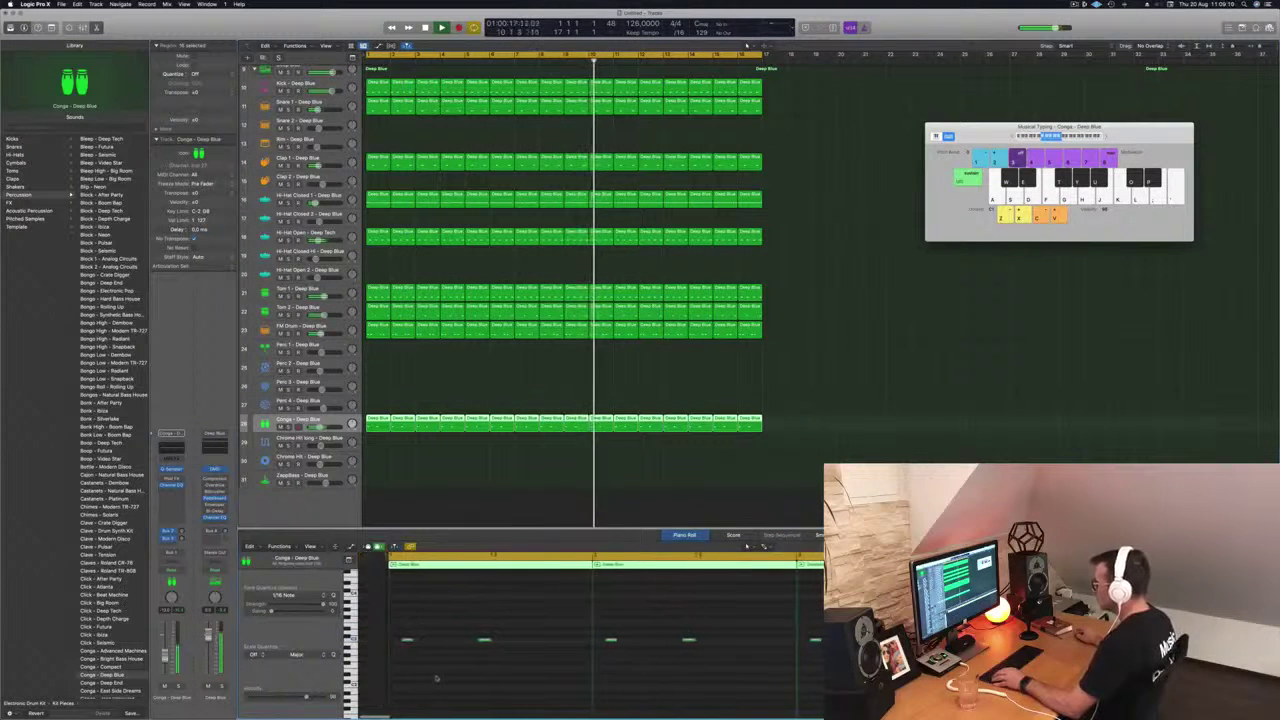
{"action": "scroll", "coordinate": [418, 670], "scroll_direction": "right", "scroll_amount": 2}
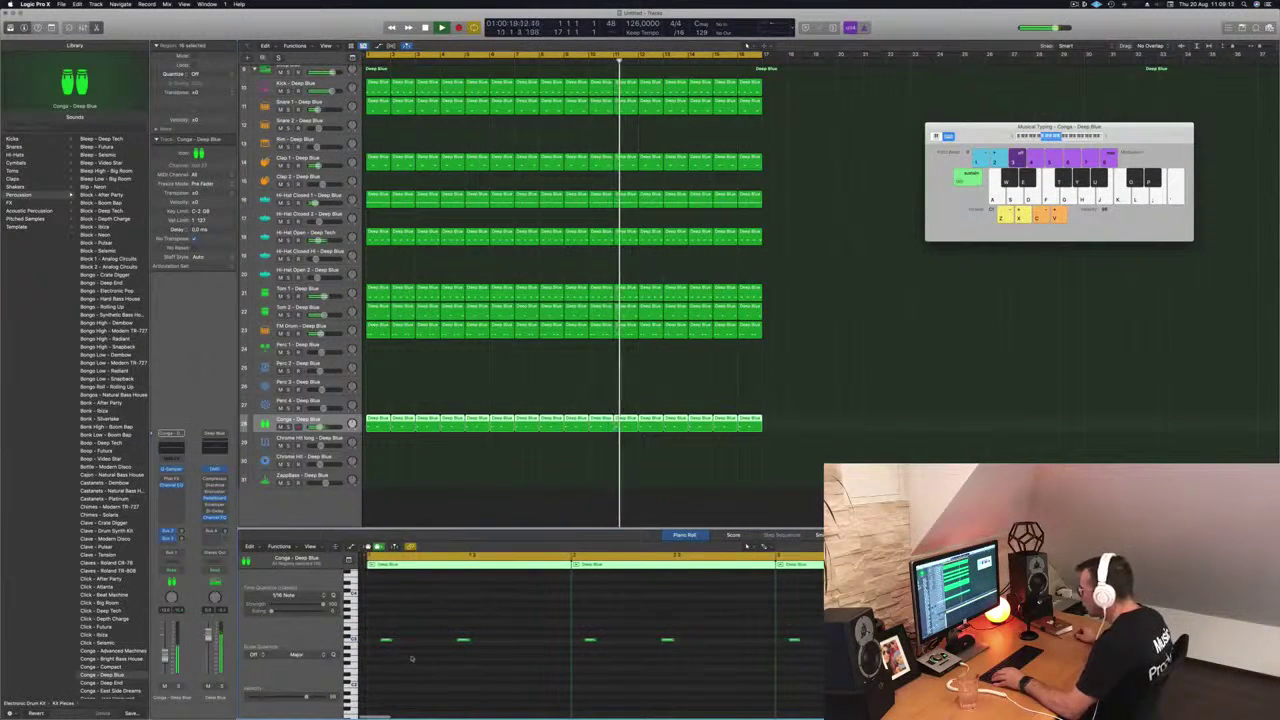
{"action": "scroll", "coordinate": [363, 617], "scroll_direction": "up", "scroll_amount": 2}
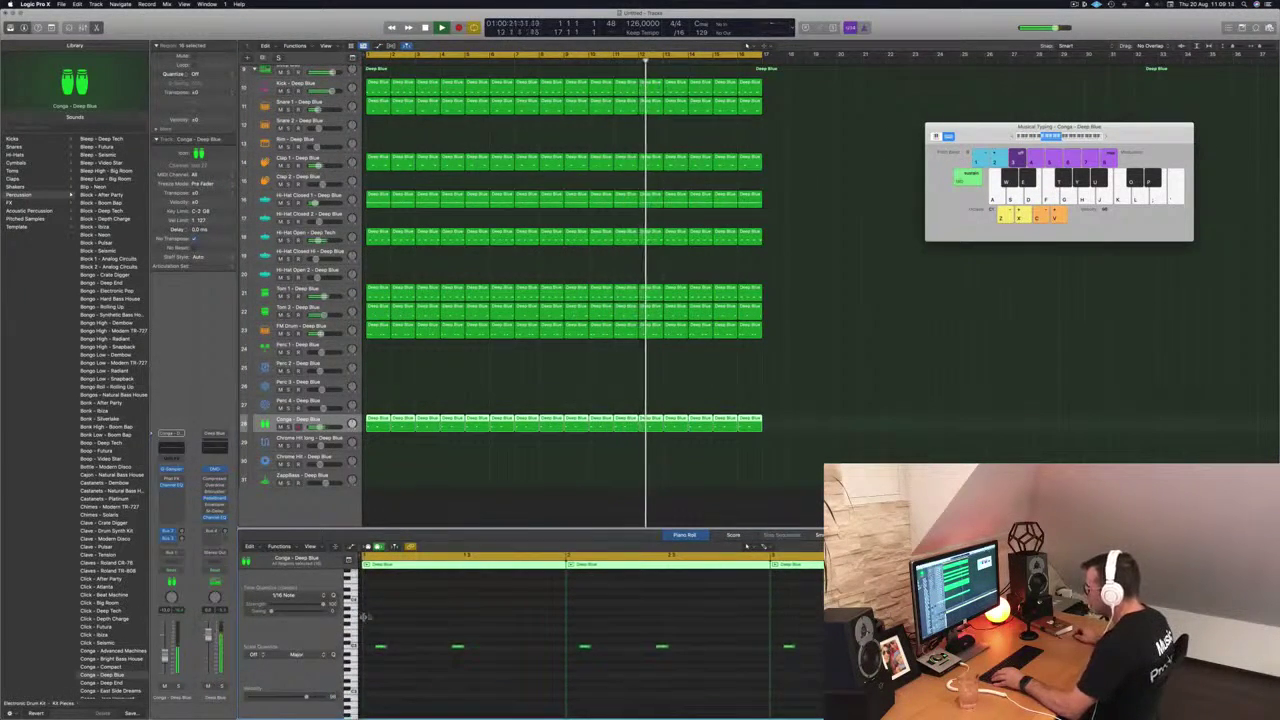
{"action": "key", "text": "g"}
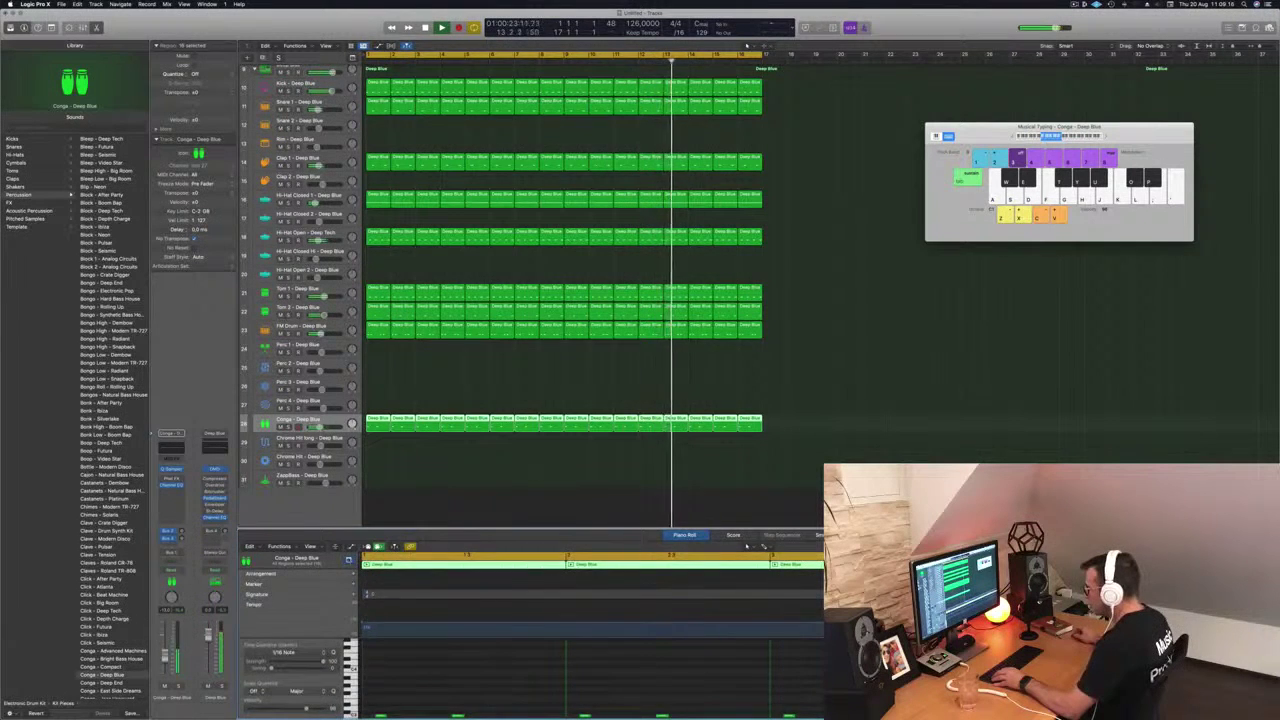
{"action": "key", "text": "g"}
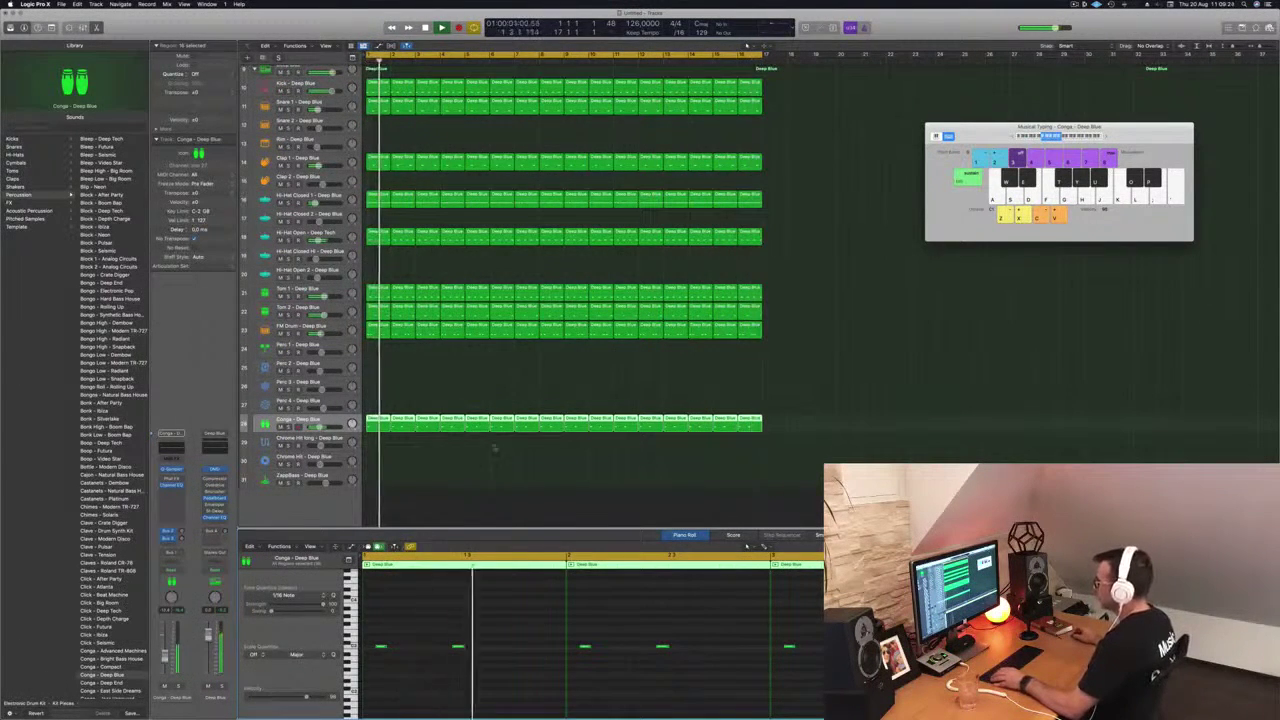
{"action": "left_click", "coordinate": [491, 455]}
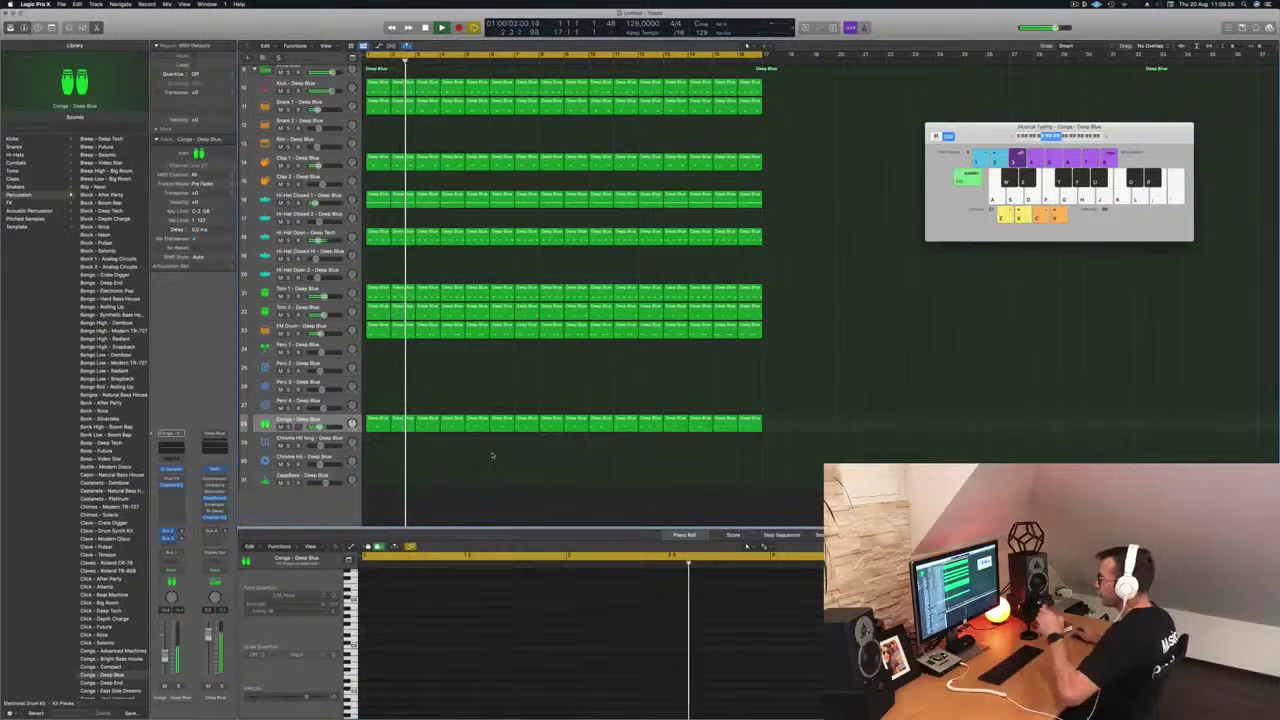
{"action": "left_click", "coordinate": [324, 420]}
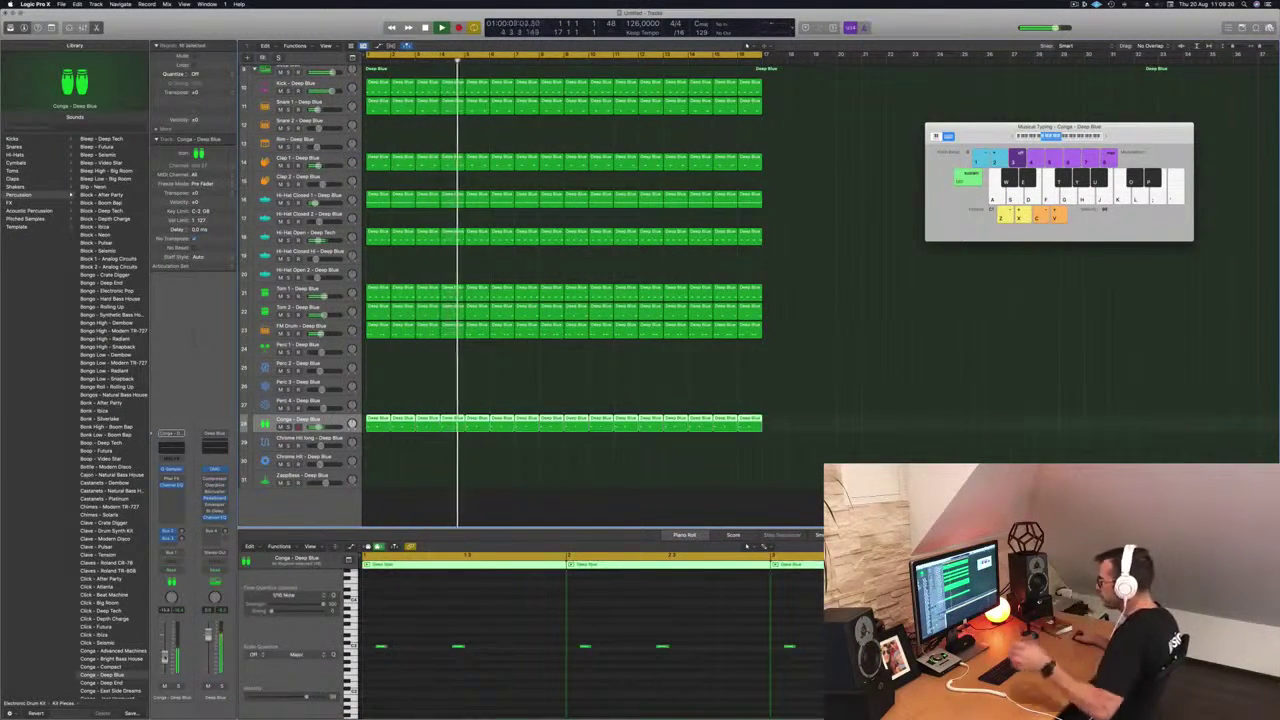
- Select the Inst 1 track and open its Alchemy instrument window
{"action": "key", "text": "super+Up"}
{"action": "key", "text": "super+Up"}
{"action": "key", "text": "super+Up"}
{"action": "key", "text": "super+Up"}
{"action": "key", "text": "super+Up"}
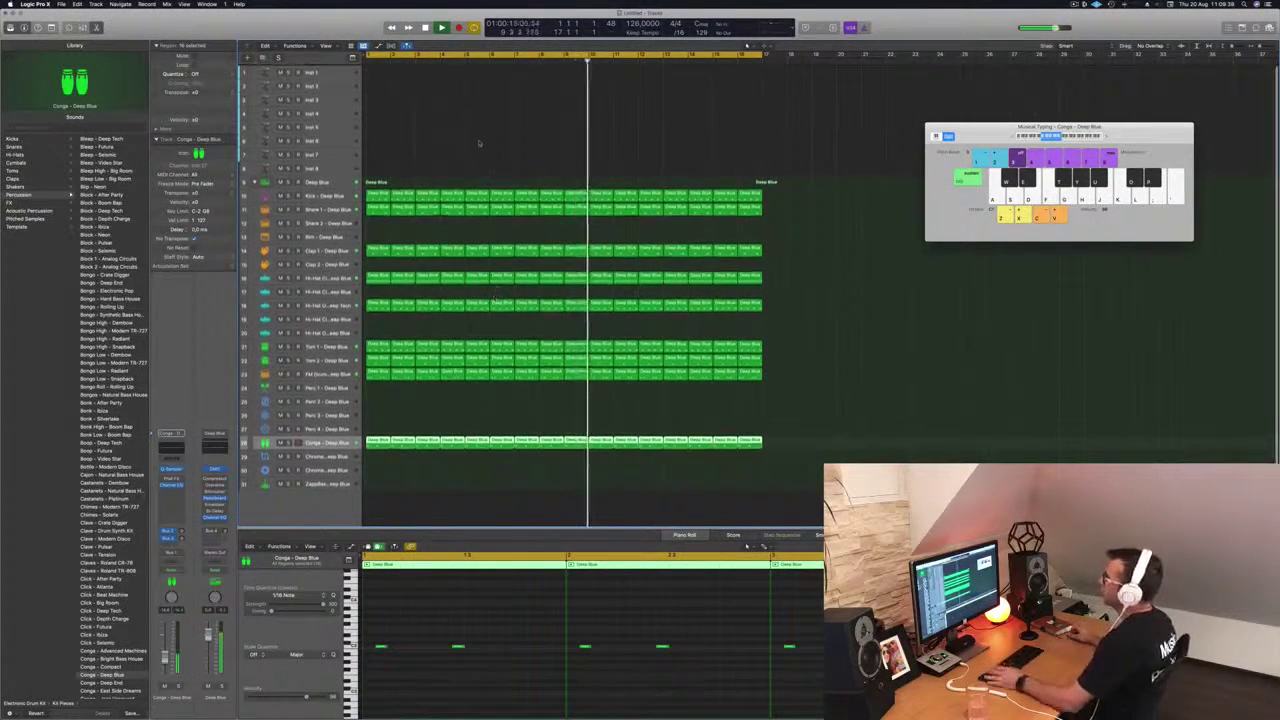
{"action": "left_click", "coordinate": [340, 72]}
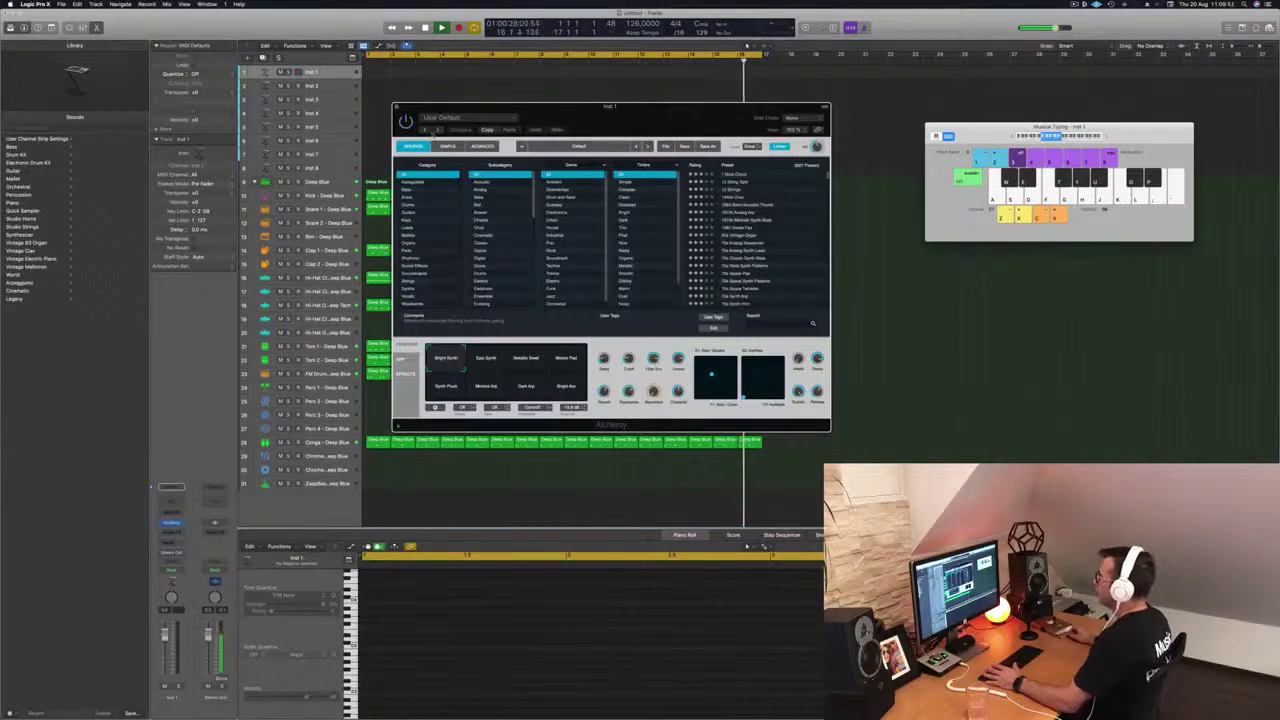
{"action": "left_click_drag", "start_coordinate": [617, 107], "coordinate": [577, 205]}
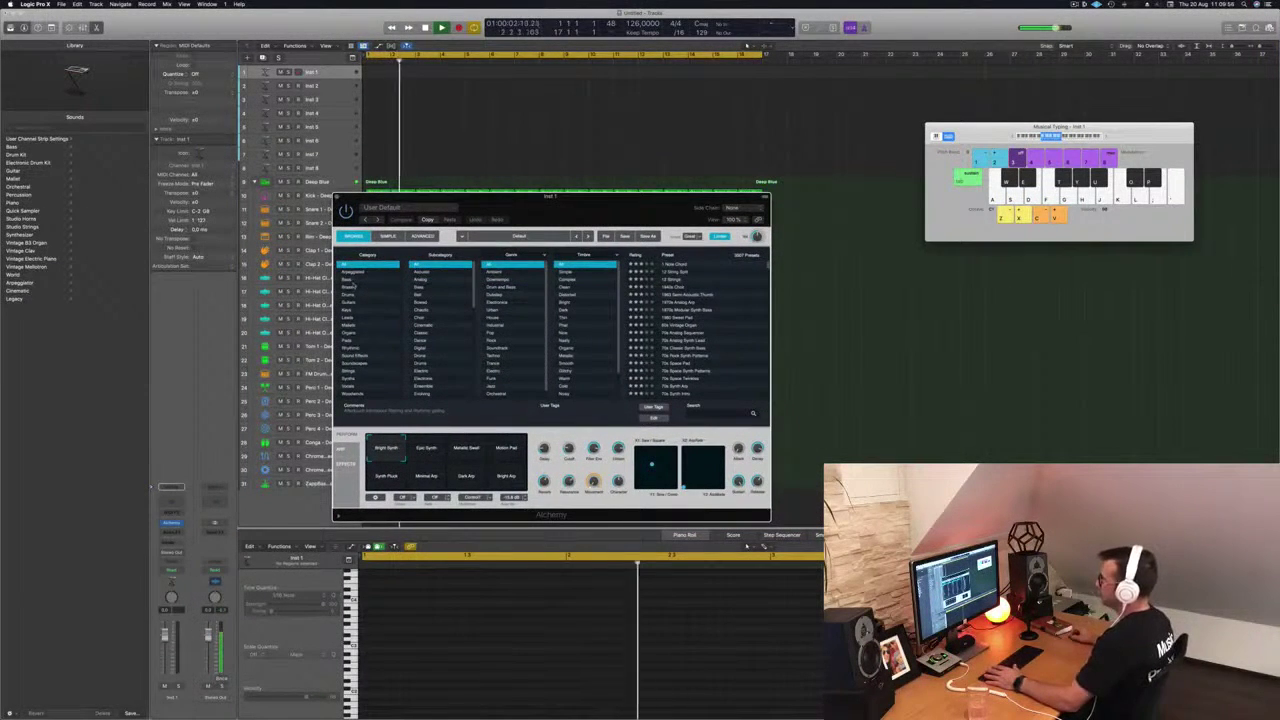
- Filter the Alchemy presets to the Bass category, sort them by highest rating and load the Lazarus preset
{"action": "left_click", "coordinate": [350, 281]}
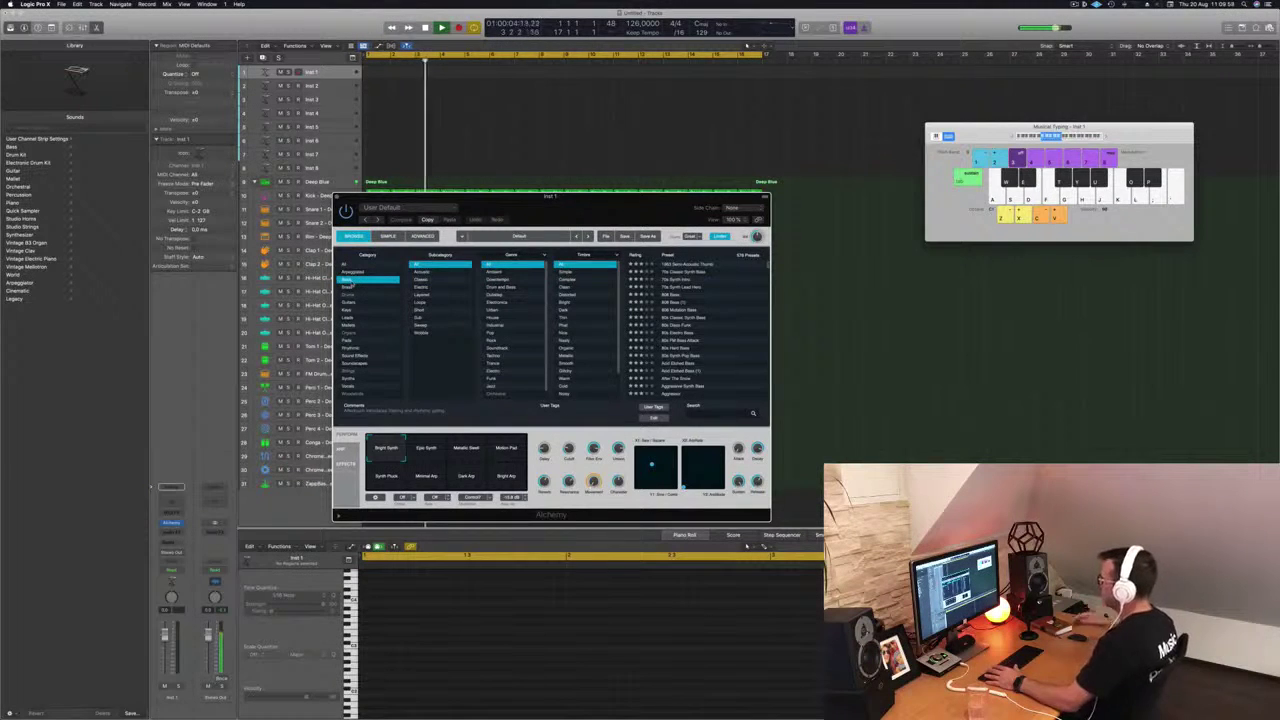
{"action": "left_click", "coordinate": [635, 255]}
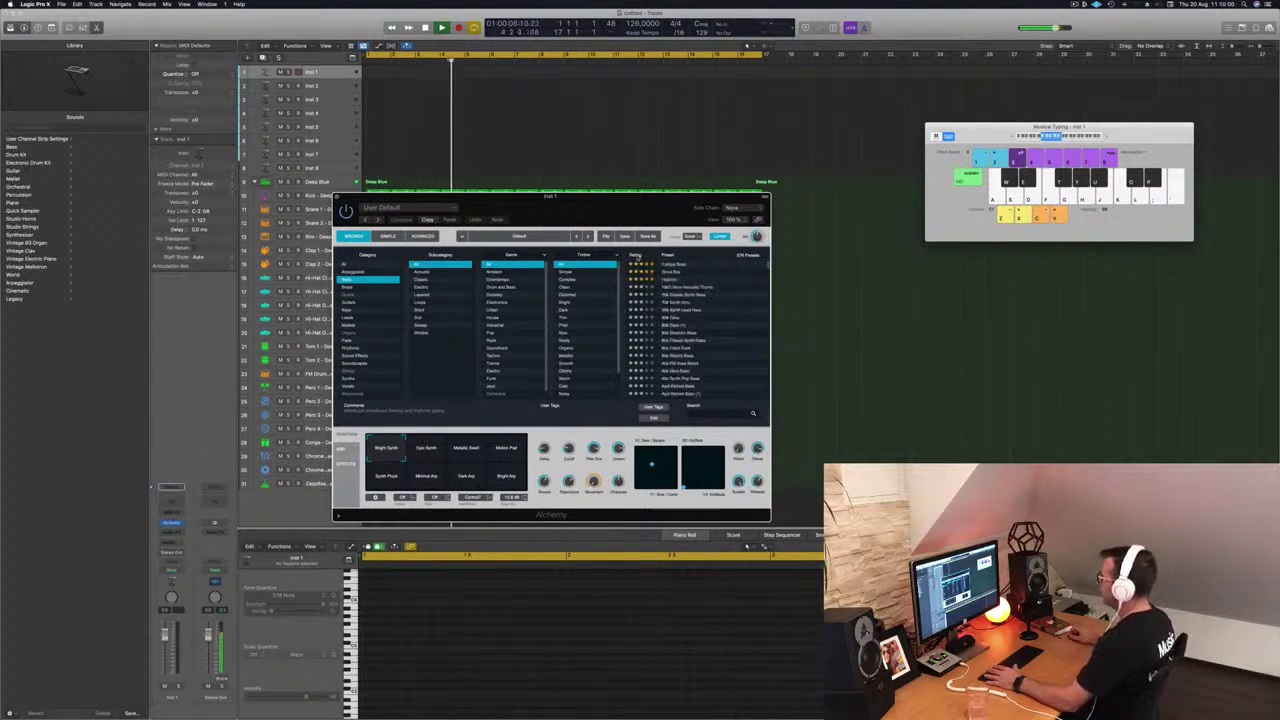
{"action": "left_click", "coordinate": [665, 280]}
{"action": "left_click_drag", "start_coordinate": [619, 204], "coordinate": [799, 190]}
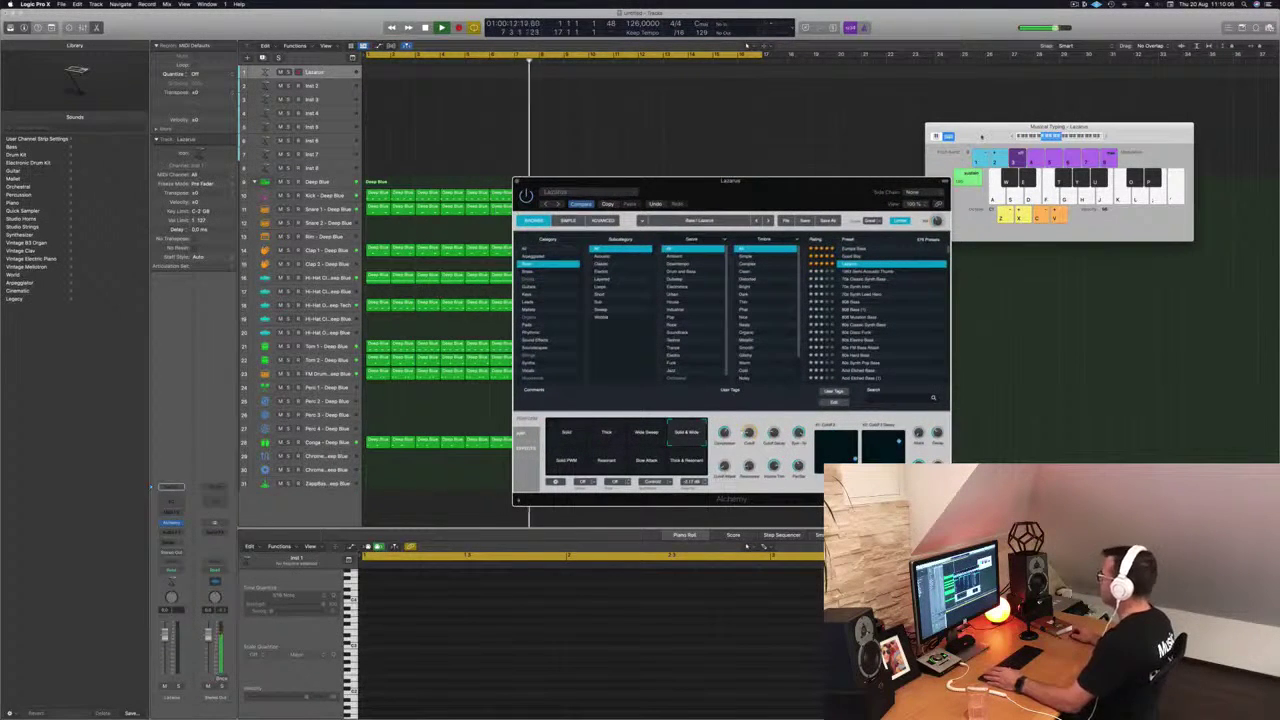
{"action": "left_click_drag", "start_coordinate": [981, 137], "coordinate": [969, 138]}
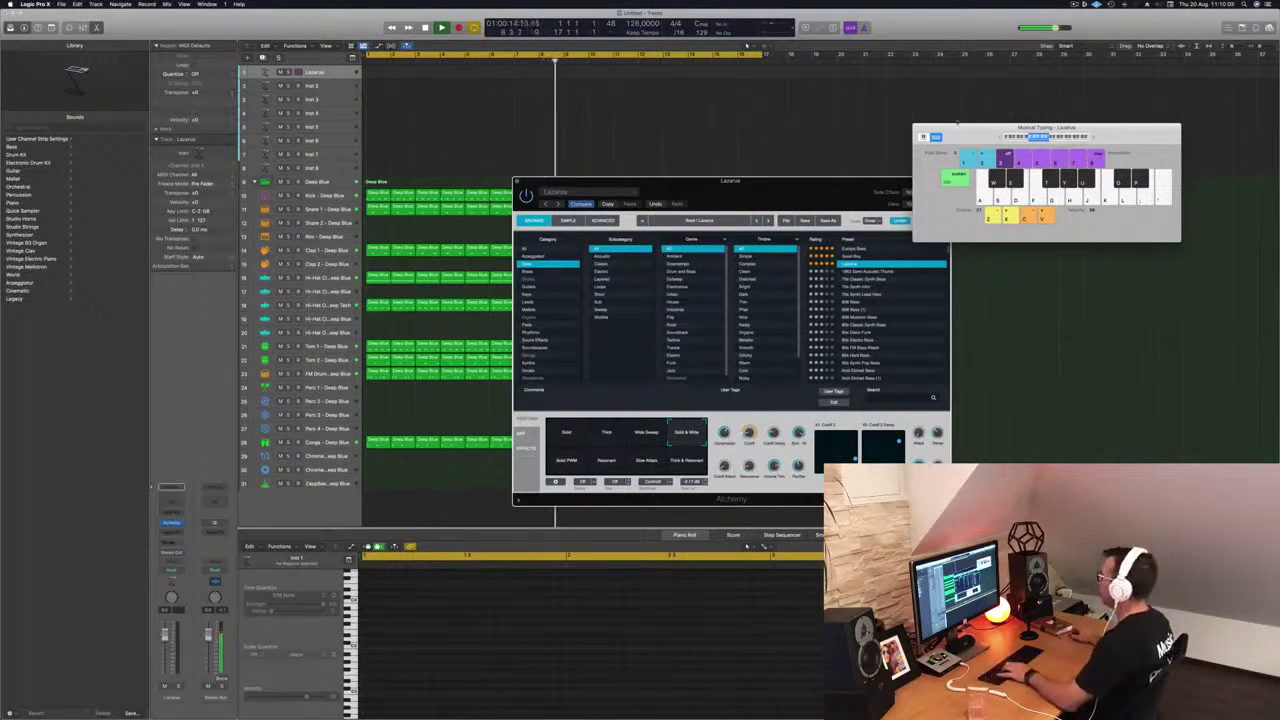
{"action": "left_click_drag", "start_coordinate": [815, 188], "coordinate": [729, 235]}
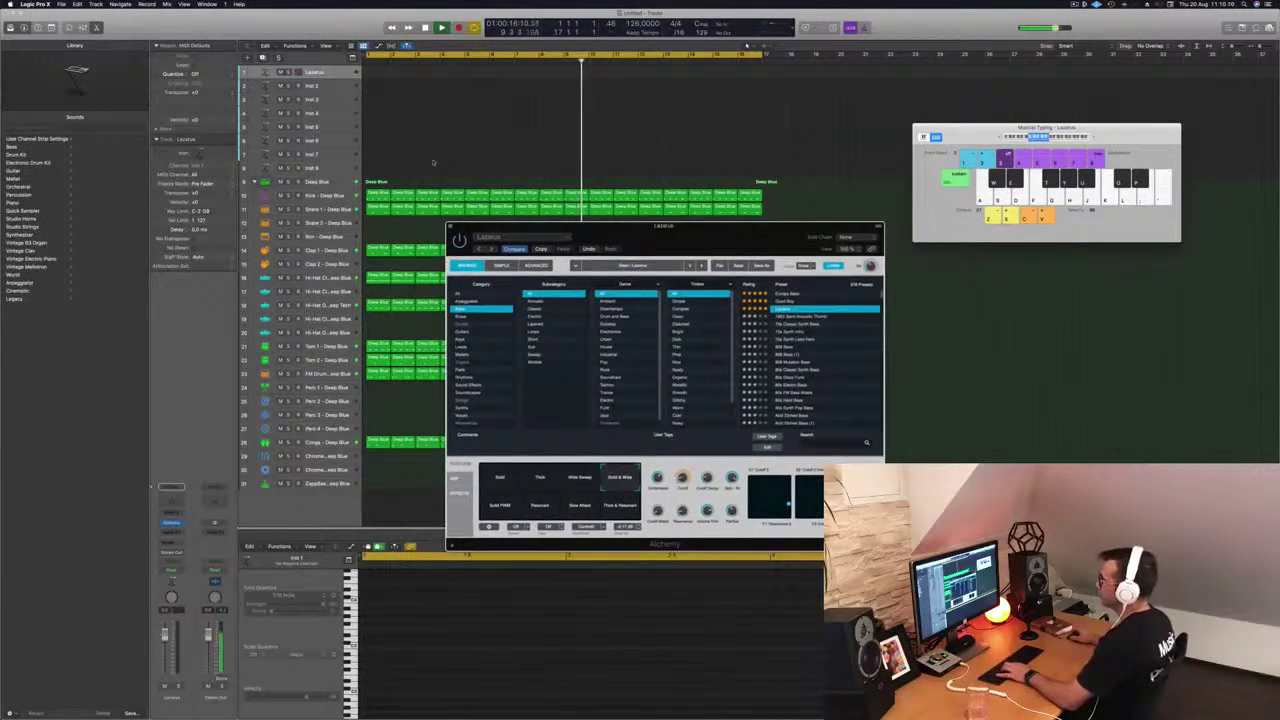
- Lower the Lazarus track's volume slightly and audition its Solid, Thick, Slow Attack and Thick & Resonant performance snapshots
{"action": "left_click_drag", "start_coordinate": [165, 646], "coordinate": [166, 655]}
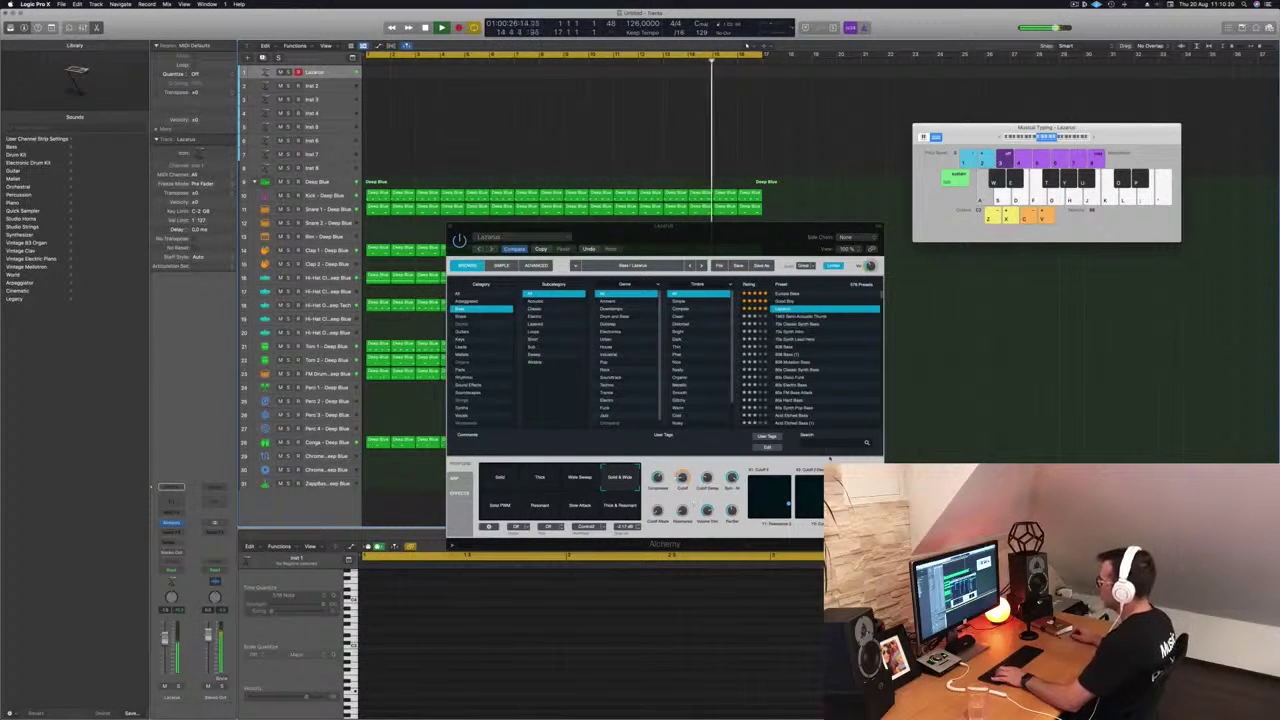
{"action": "left_click", "coordinate": [502, 480]}
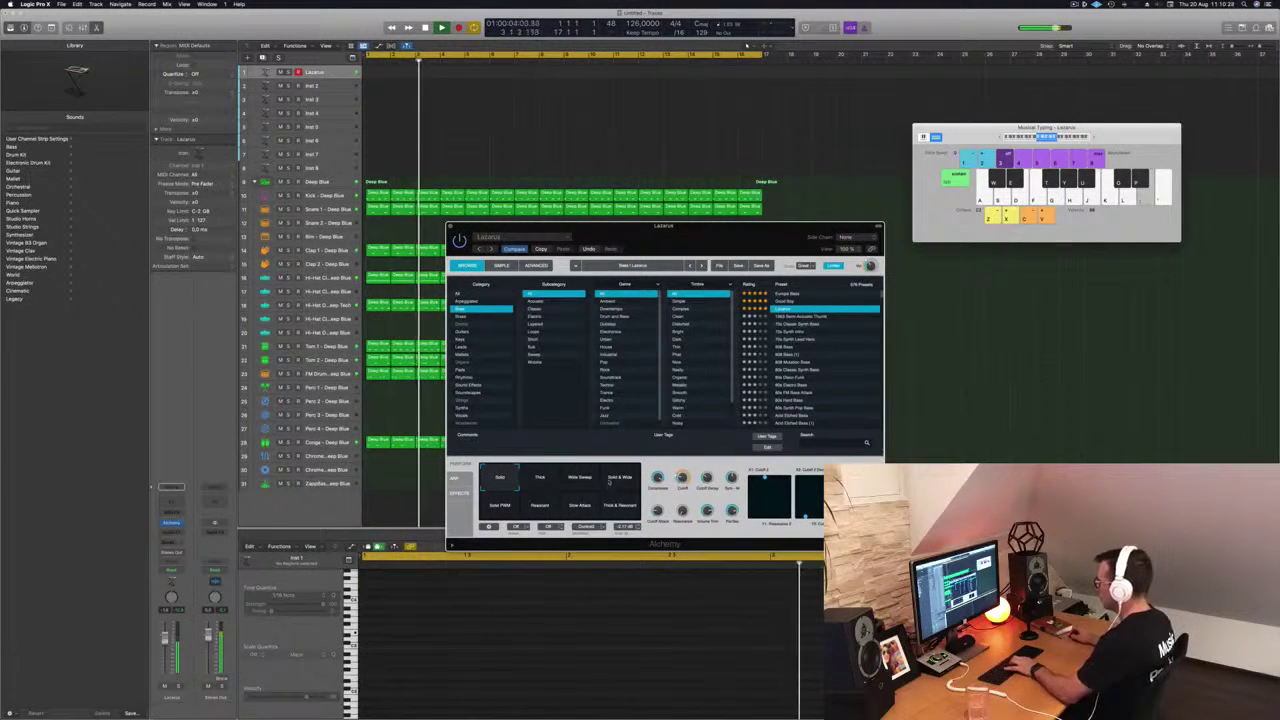
{"action": "left_click", "coordinate": [538, 482]}
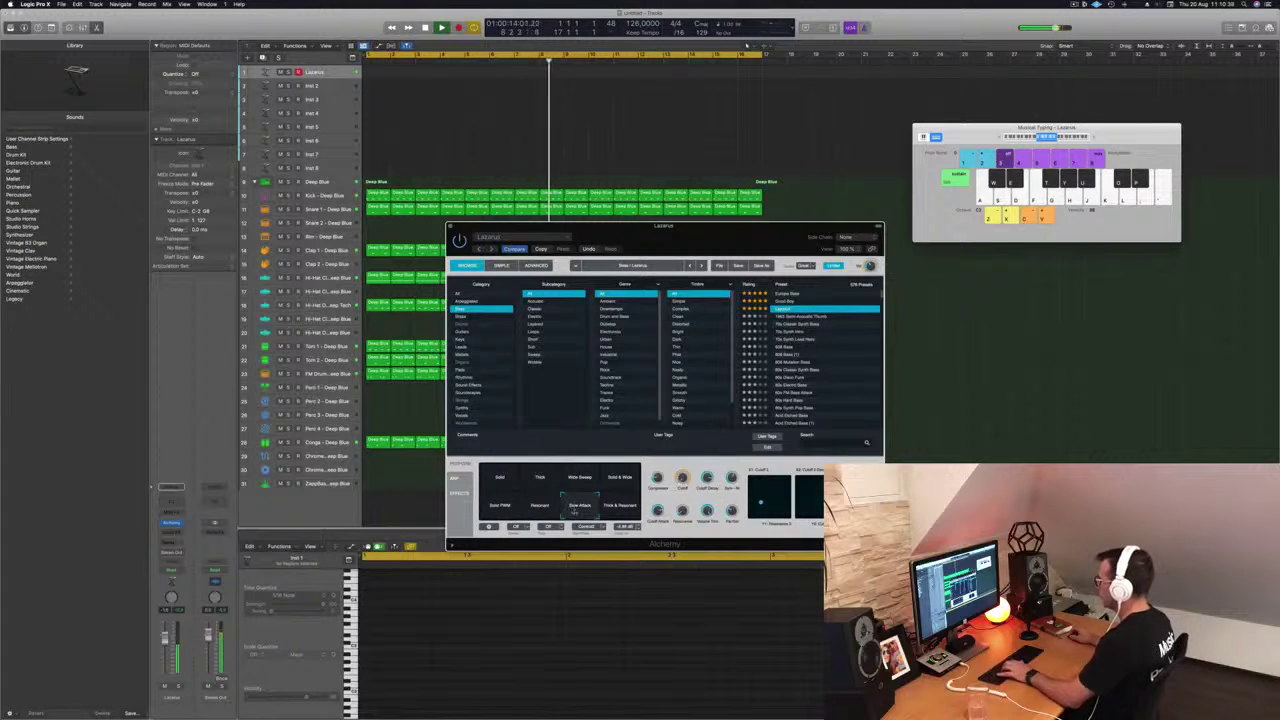
{"action": "left_click_drag", "start_coordinate": [572, 490], "coordinate": [616, 509]}
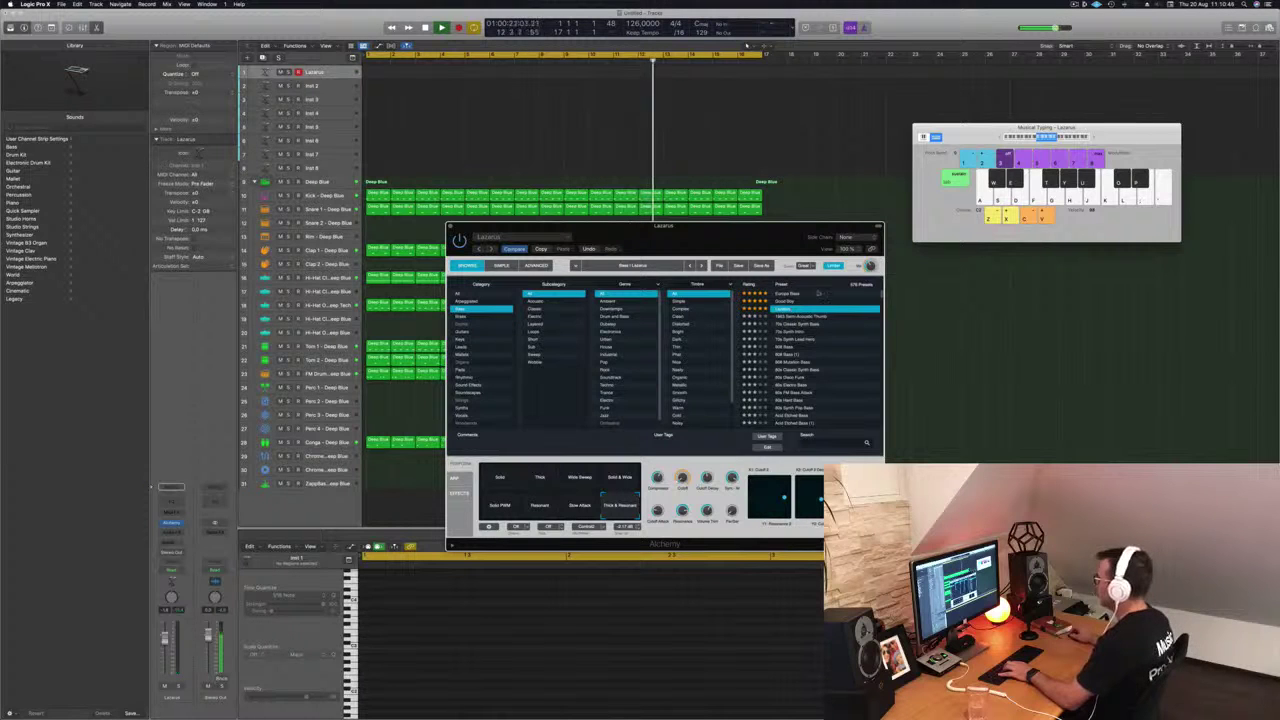
{"action": "left_click_drag", "start_coordinate": [784, 253], "coordinate": [789, 253]}
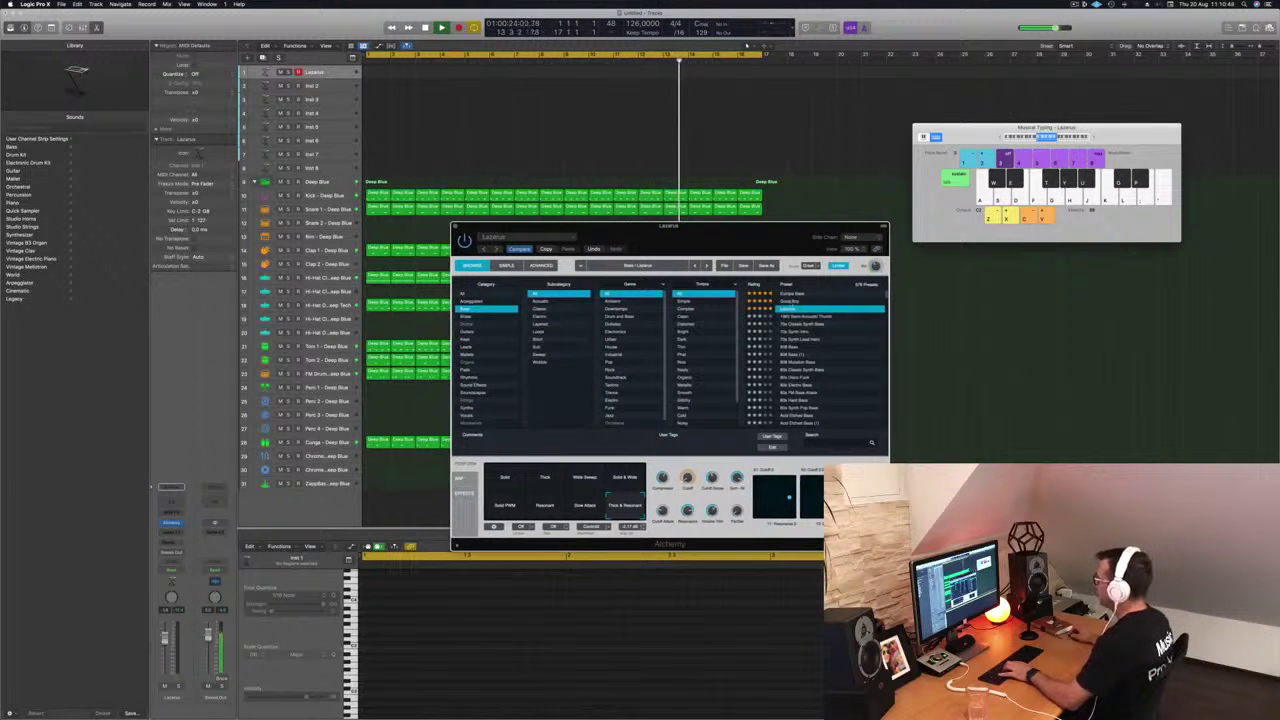
- Load the Good Boy bass preset and audition its performance snapshots from Softer through Vibrato, adjusting the track volume
{"action": "left_click", "coordinate": [790, 301]}
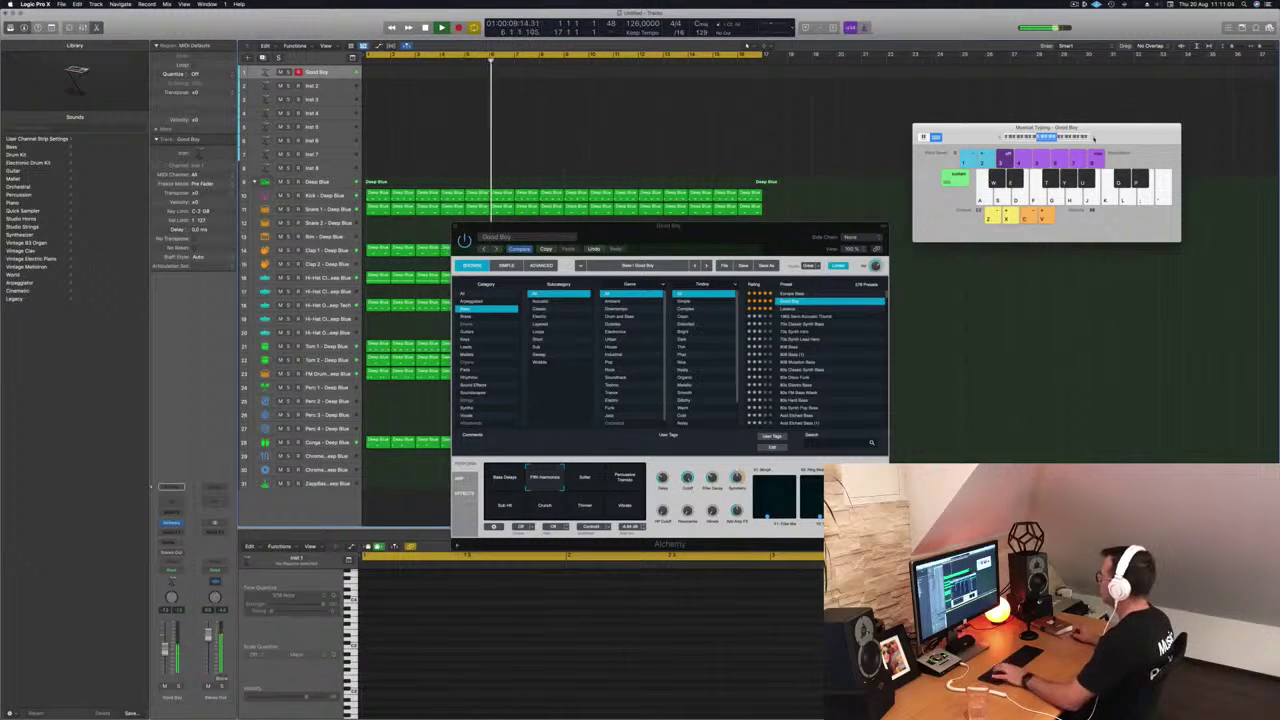
{"action": "left_click", "coordinate": [585, 478]}
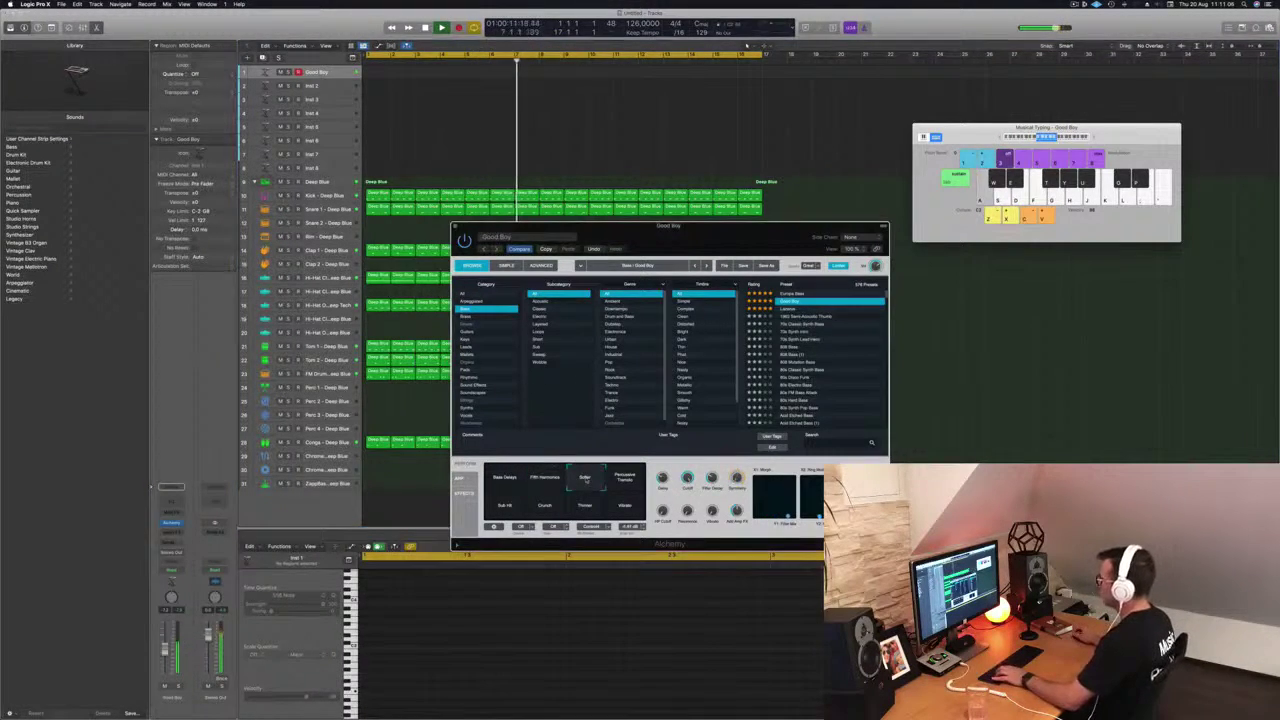
{"action": "left_click", "coordinate": [628, 479]}
{"action": "left_click", "coordinate": [504, 507]}
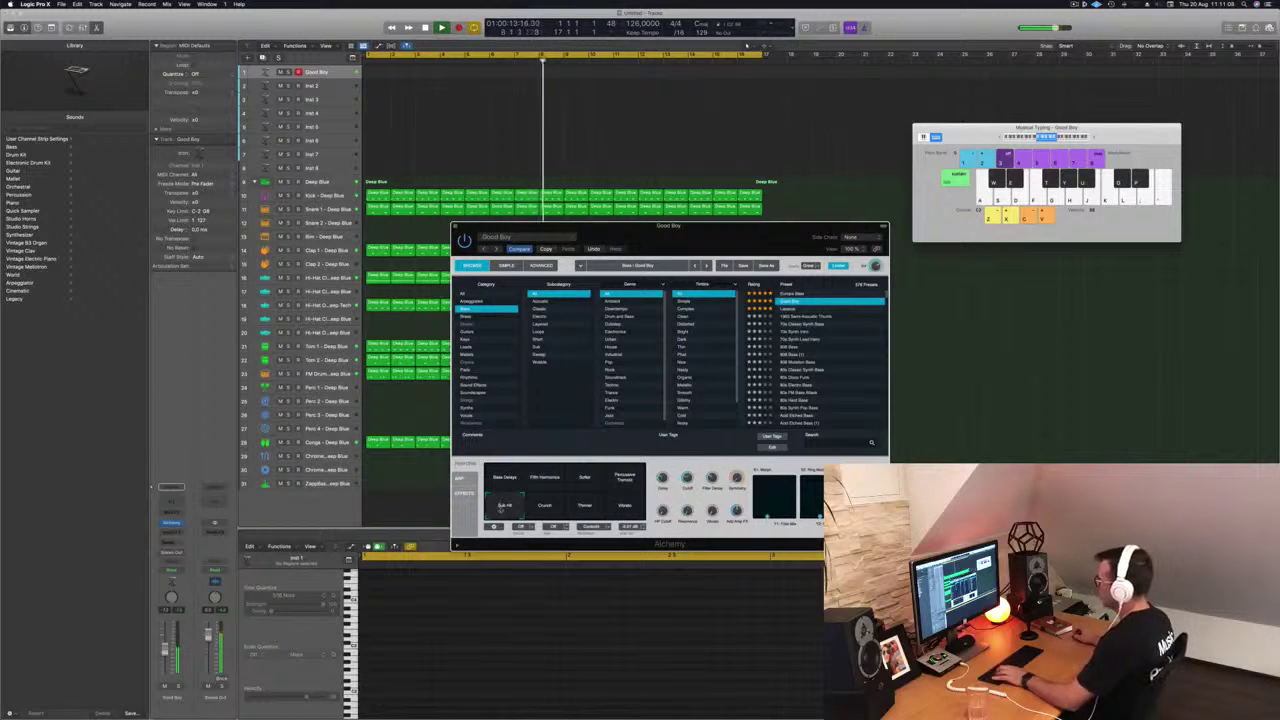
{"action": "left_click", "coordinate": [553, 506]}
{"action": "left_click", "coordinate": [593, 507]}
{"action": "left_click", "coordinate": [623, 507]}
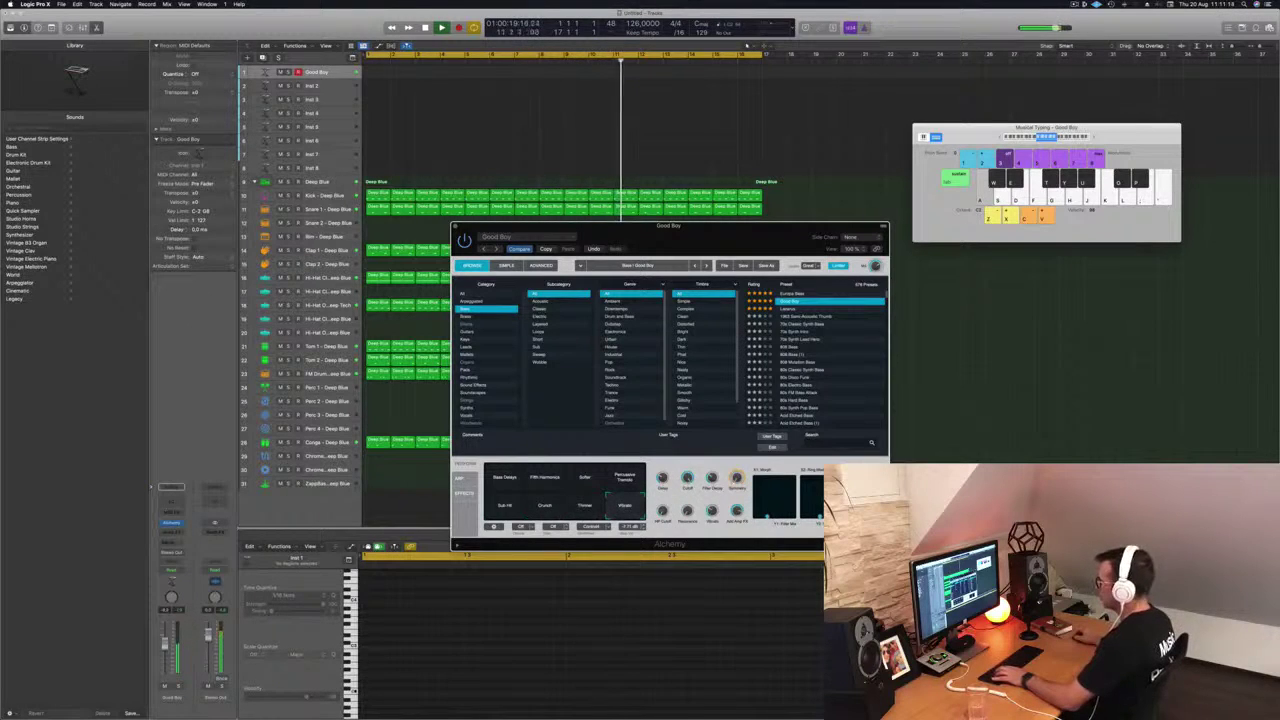
{"action": "left_click", "coordinate": [166, 643]}
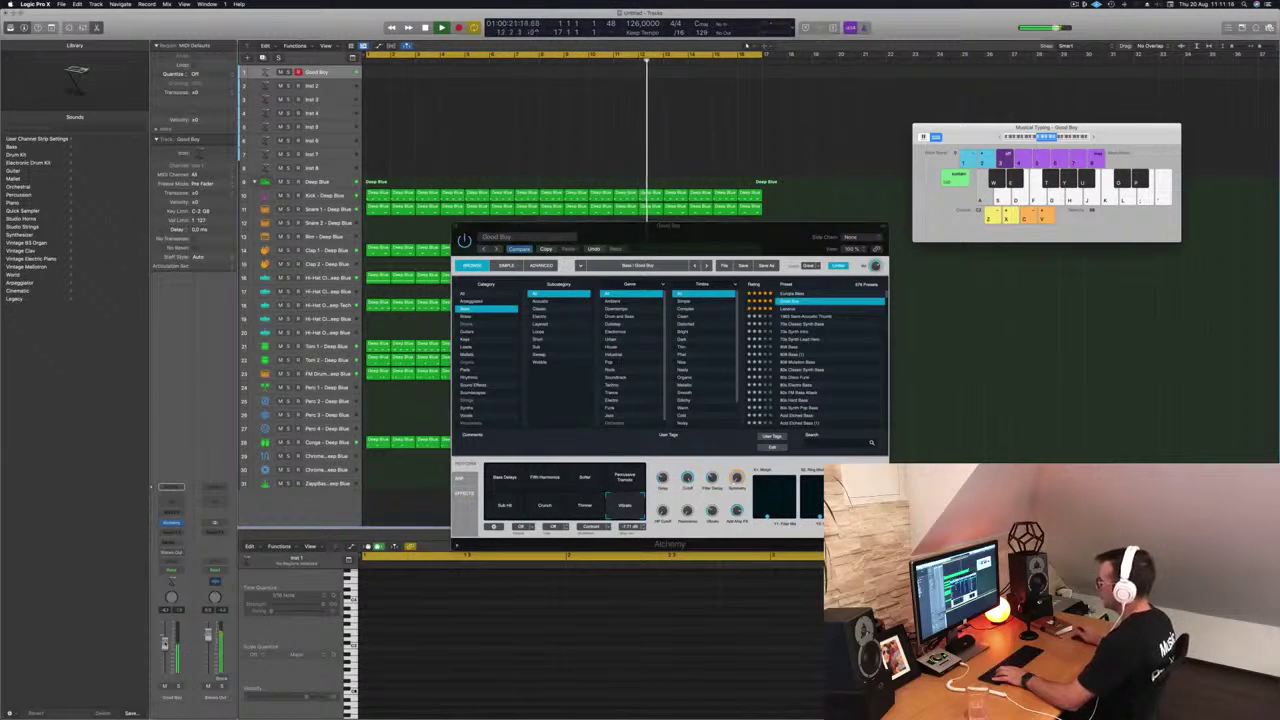
{"action": "key", "text": "d"}
{"action": "key", "text": "f"}
- Load the Europa Bass preset and look through the timbre filters in the Alchemy browser
{"action": "left_click", "coordinate": [801, 293]}
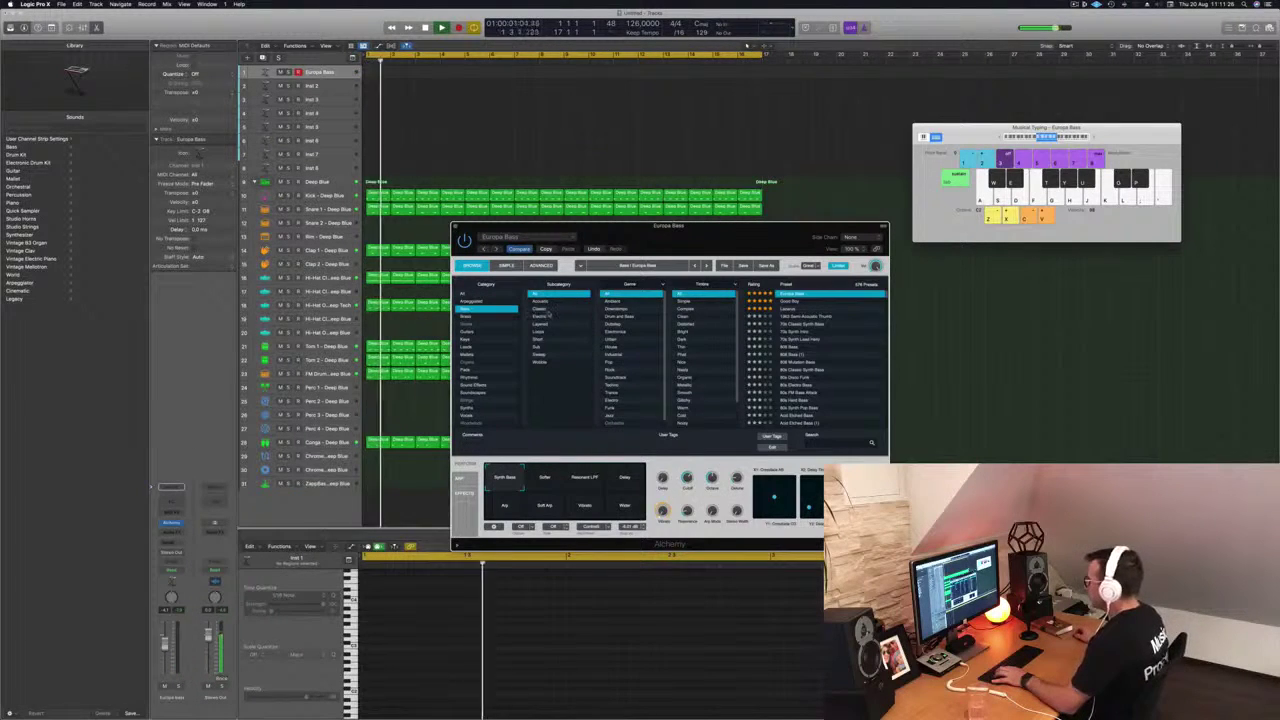
{"action": "scroll", "coordinate": [708, 339], "scroll_direction": "down", "scroll_amount": 3}
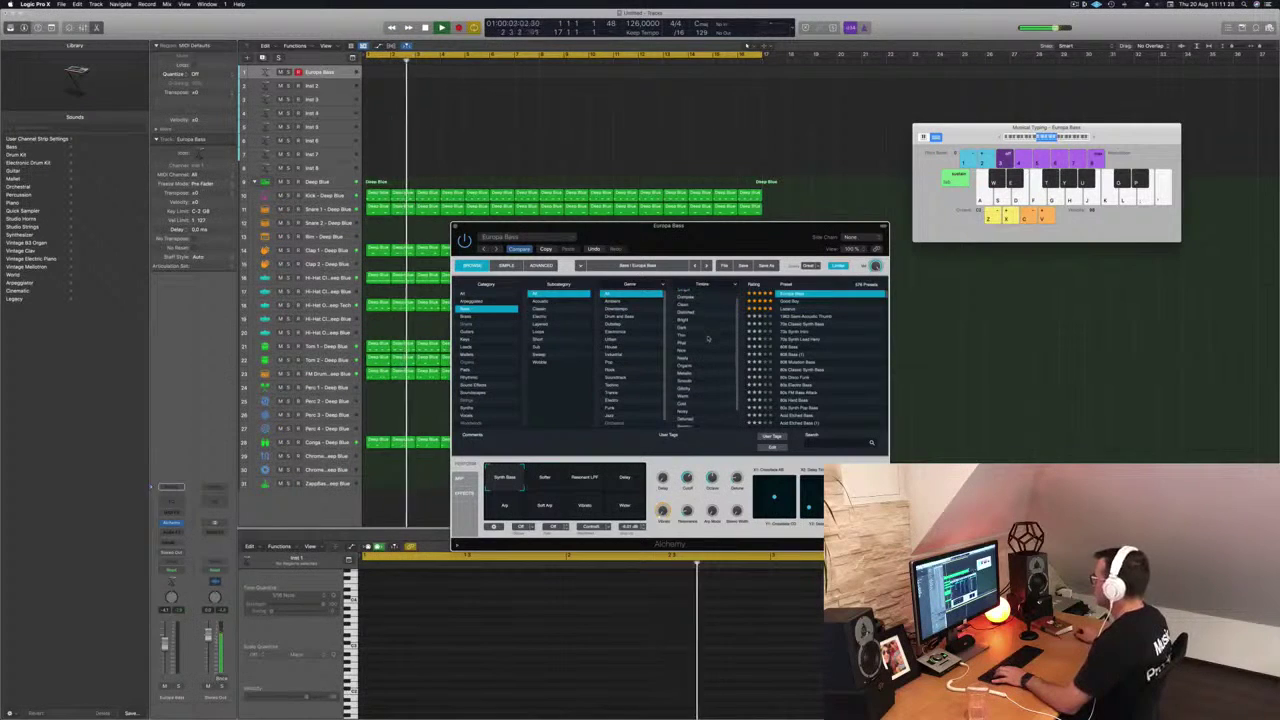
{"action": "scroll", "coordinate": [708, 339], "scroll_direction": "down", "scroll_amount": 3}
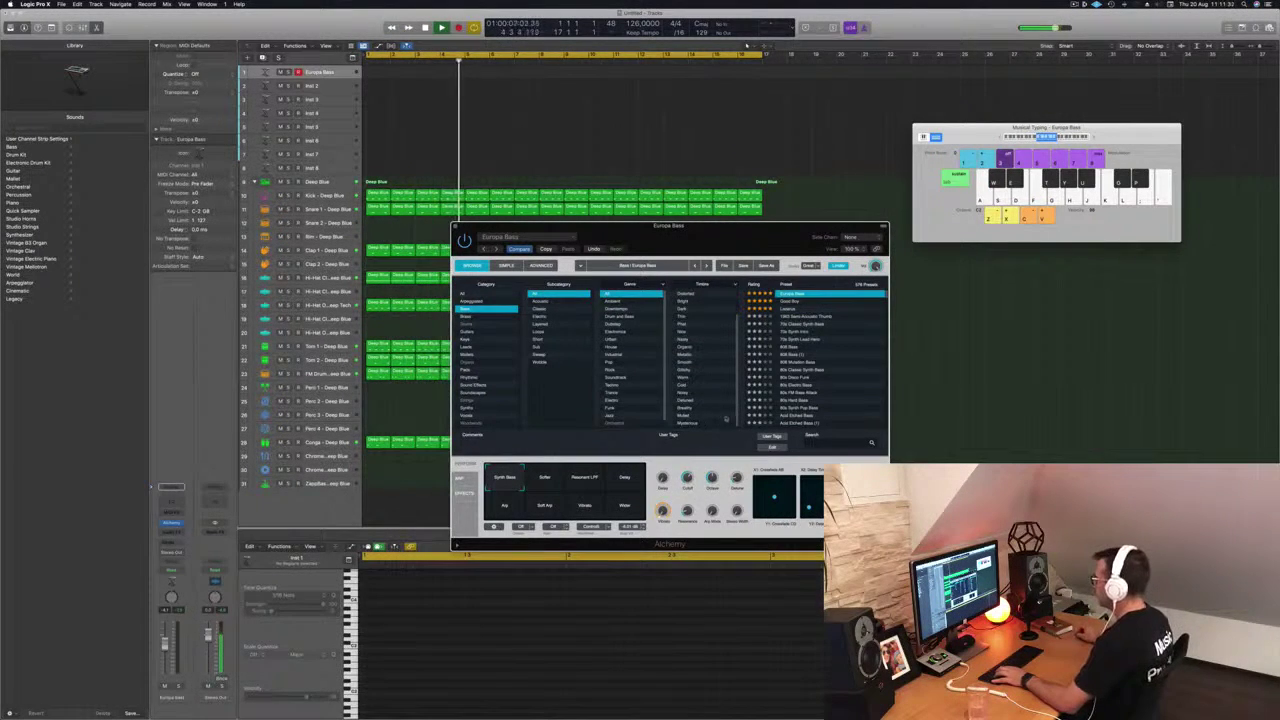
- Filter the bass presets to the Clean timbre and audition 80s FM Bass Attack, Agile Synth Bass, the Alchemist wavetable preset and Analog Funk Bass
{"action": "scroll", "coordinate": [716, 319], "scroll_direction": "up", "scroll_amount": 1}
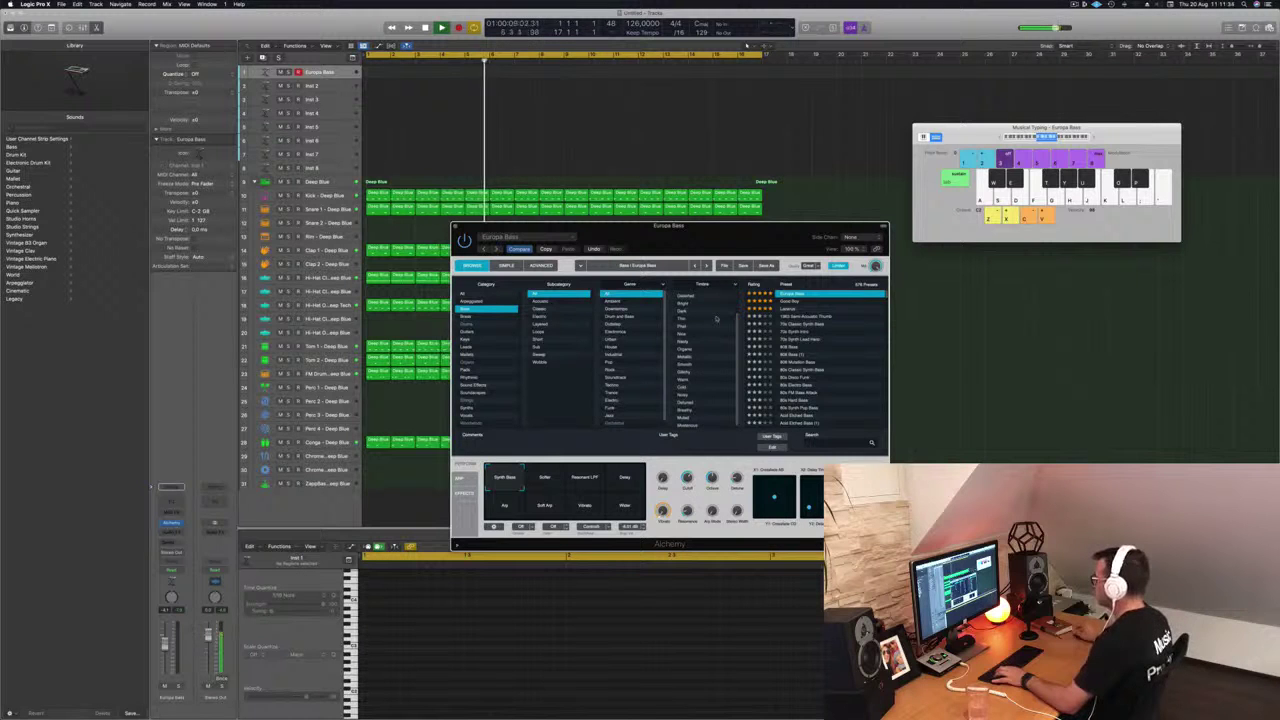
{"action": "scroll", "coordinate": [709, 340], "scroll_direction": "up", "scroll_amount": 3}
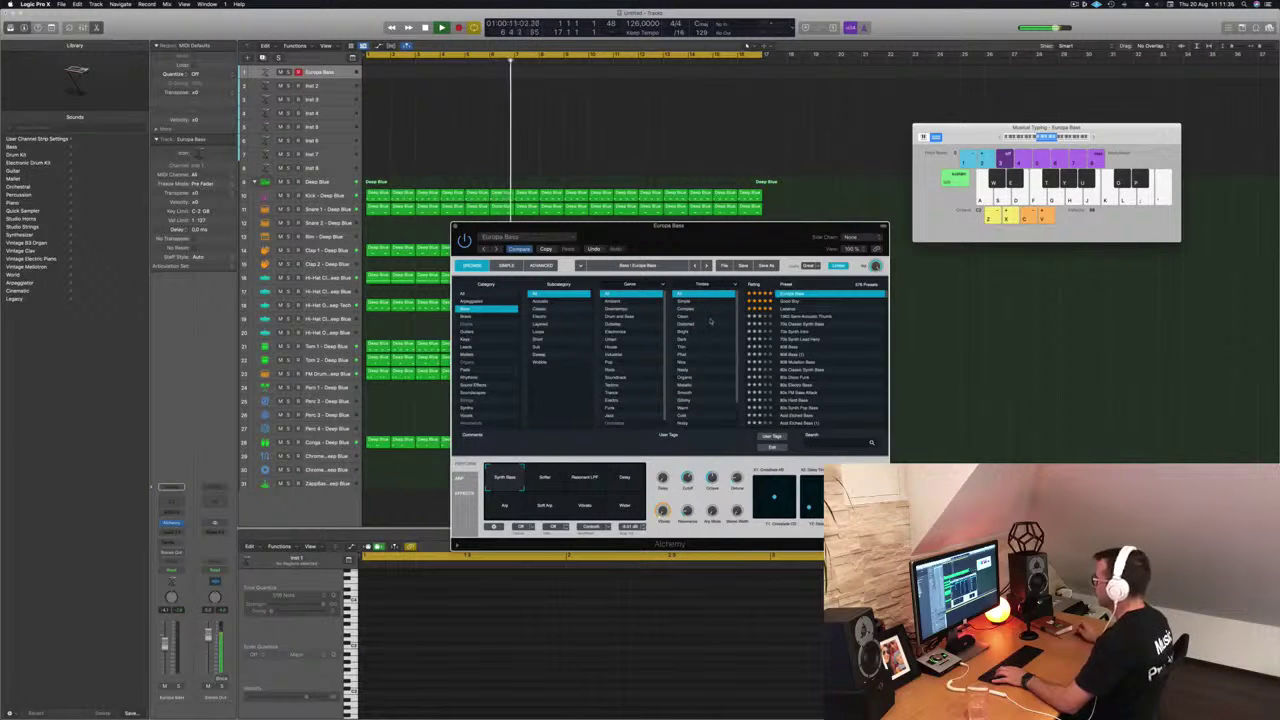
{"action": "left_click", "coordinate": [705, 316]}
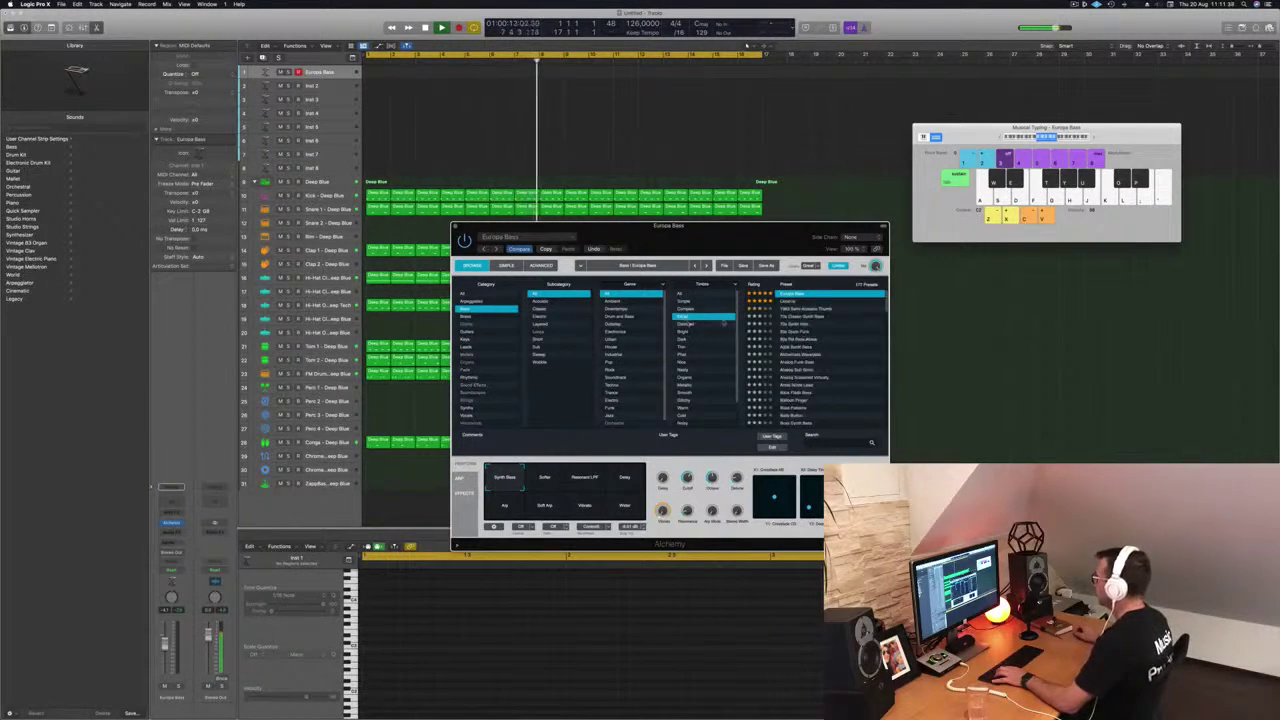
{"action": "left_click", "coordinate": [799, 340]}
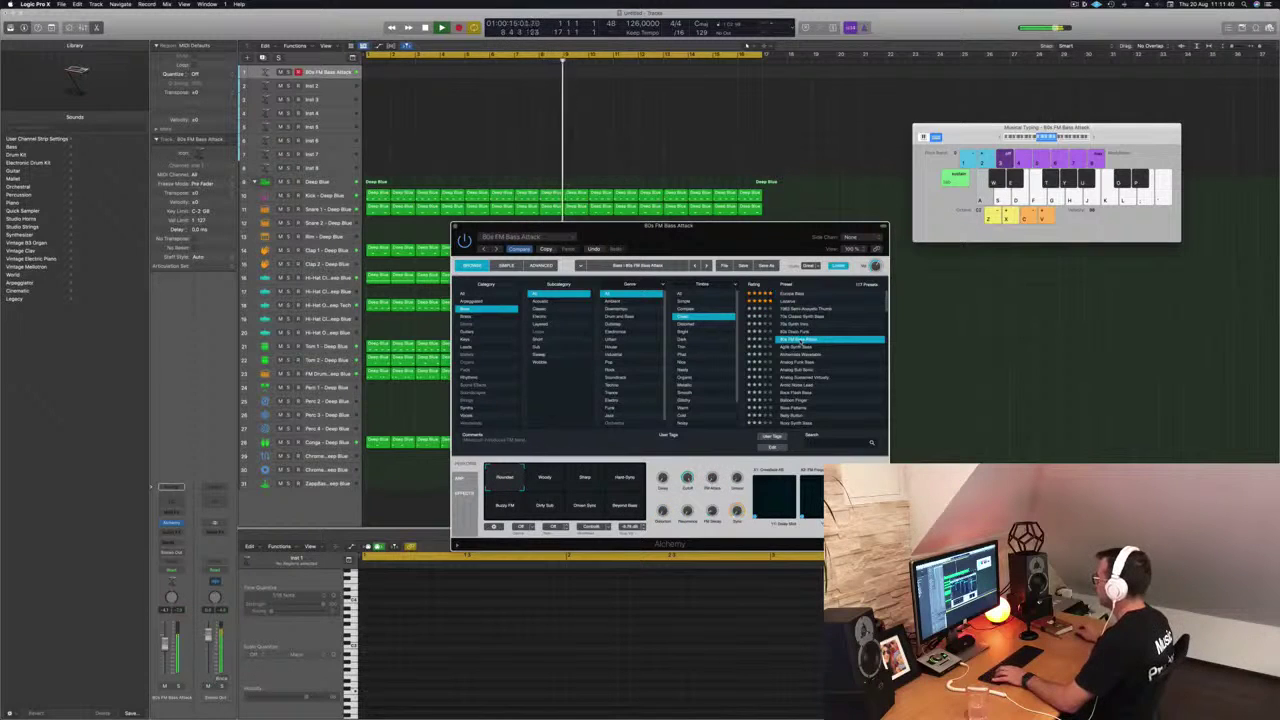
{"action": "left_click", "coordinate": [800, 347]}
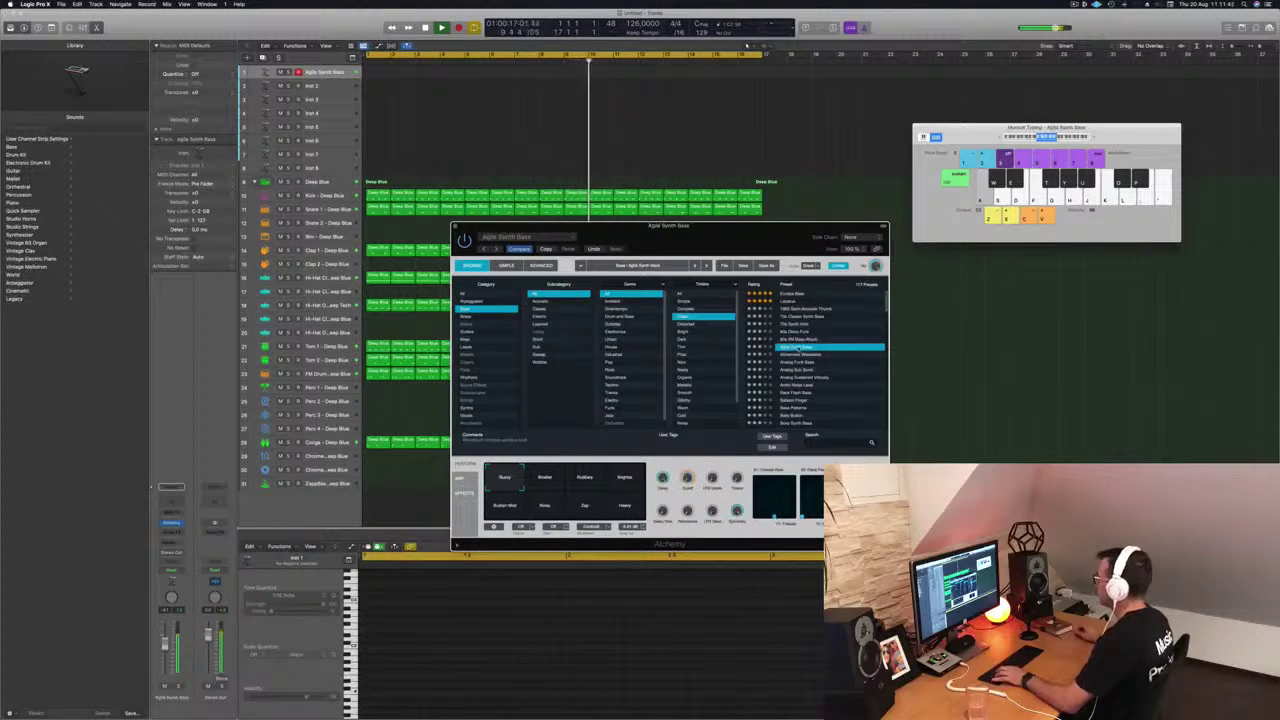
{"action": "left_click", "coordinate": [804, 355]}
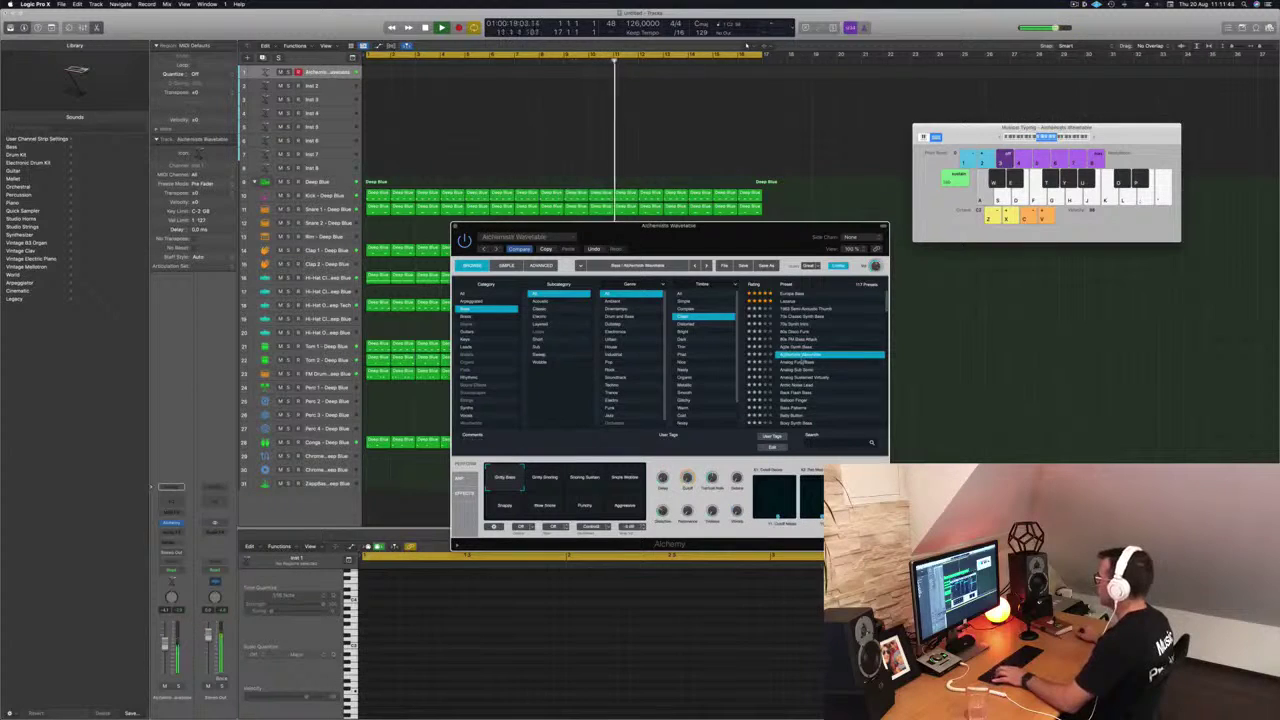
{"action": "left_click", "coordinate": [801, 363]}
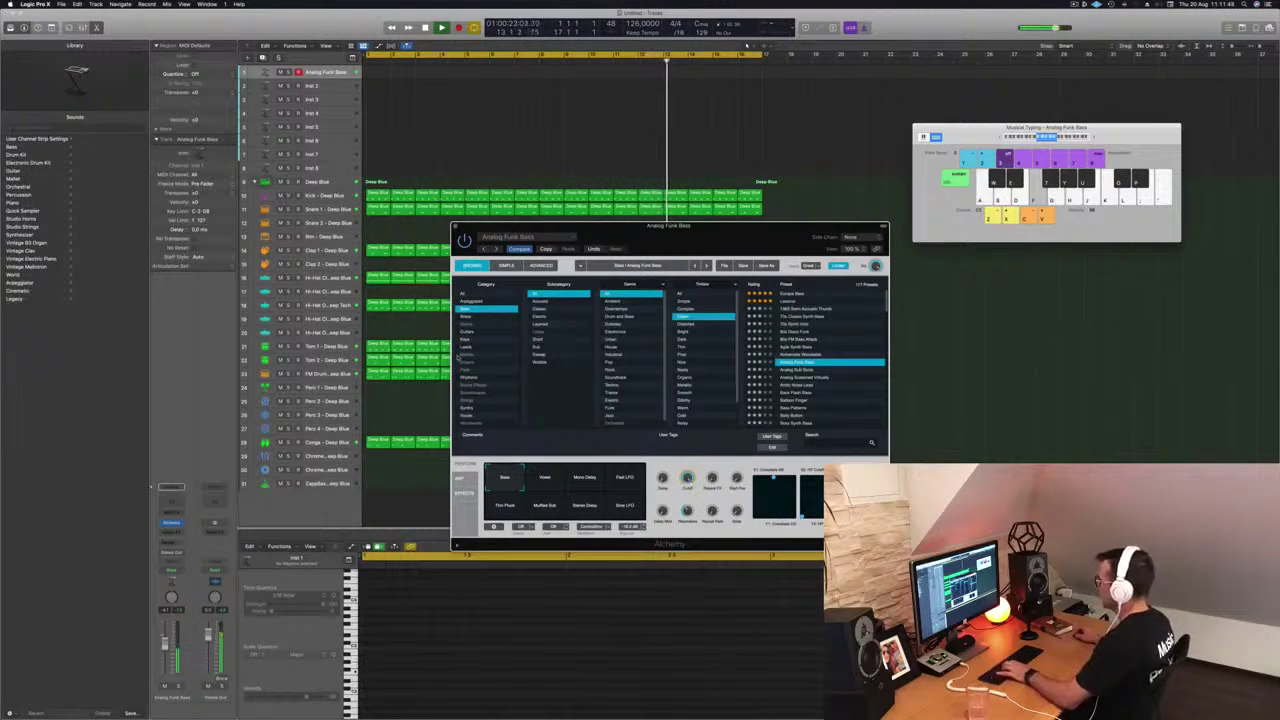
- Audition the Balloon Finger, Back Flash Bass, Bass Patterns and Belly Button presets over the drum beat
{"action": "left_click", "coordinate": [793, 385]}
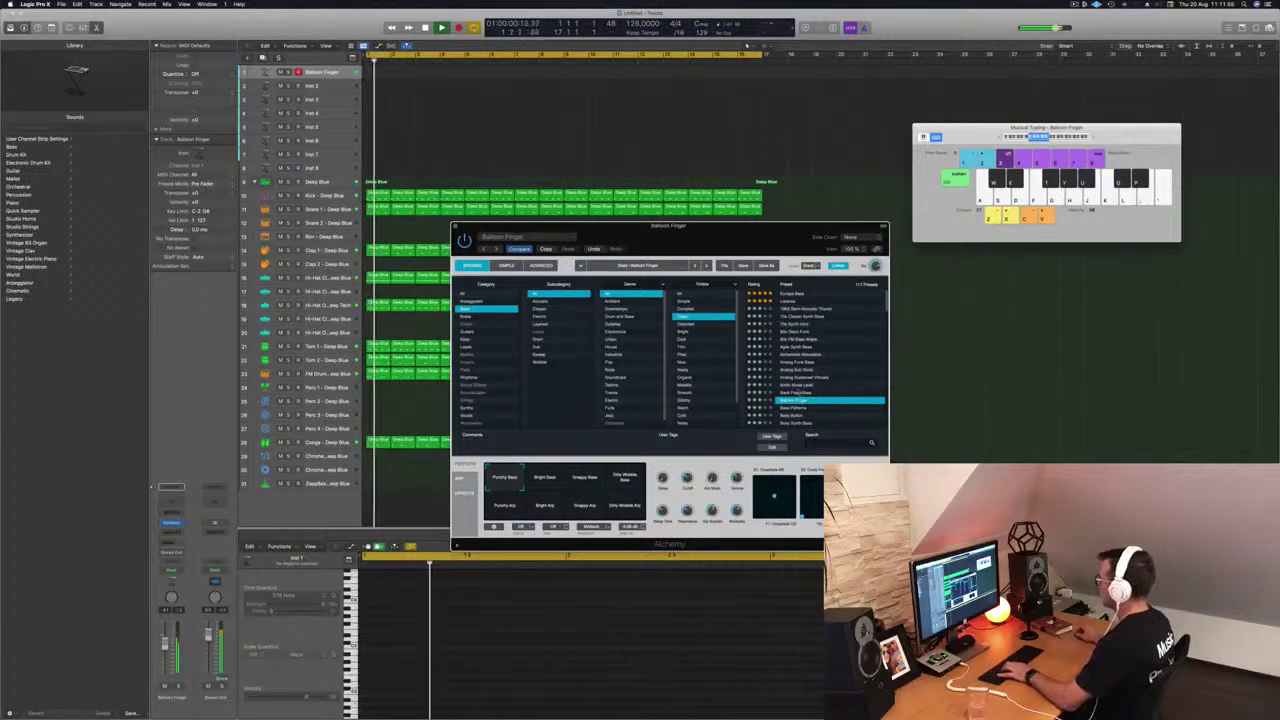
{"action": "left_click", "coordinate": [800, 393]}
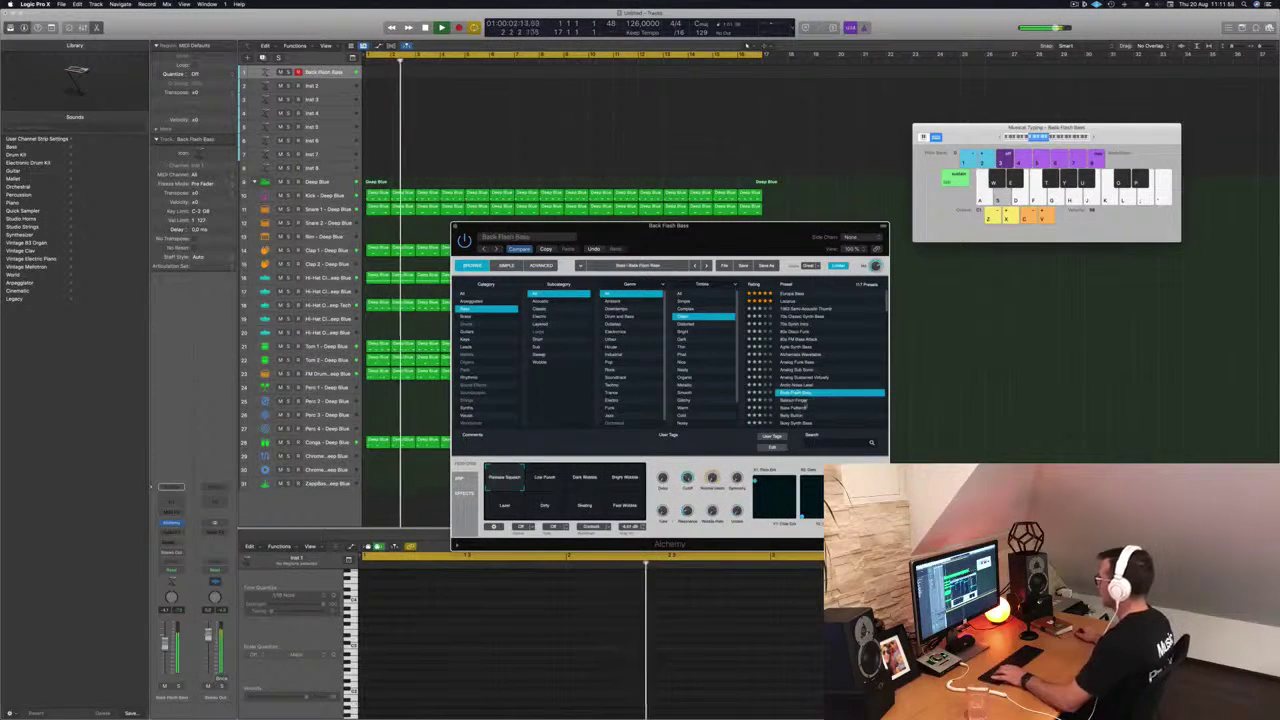
{"action": "scroll", "coordinate": [817, 400], "scroll_direction": "down", "scroll_amount": 3}
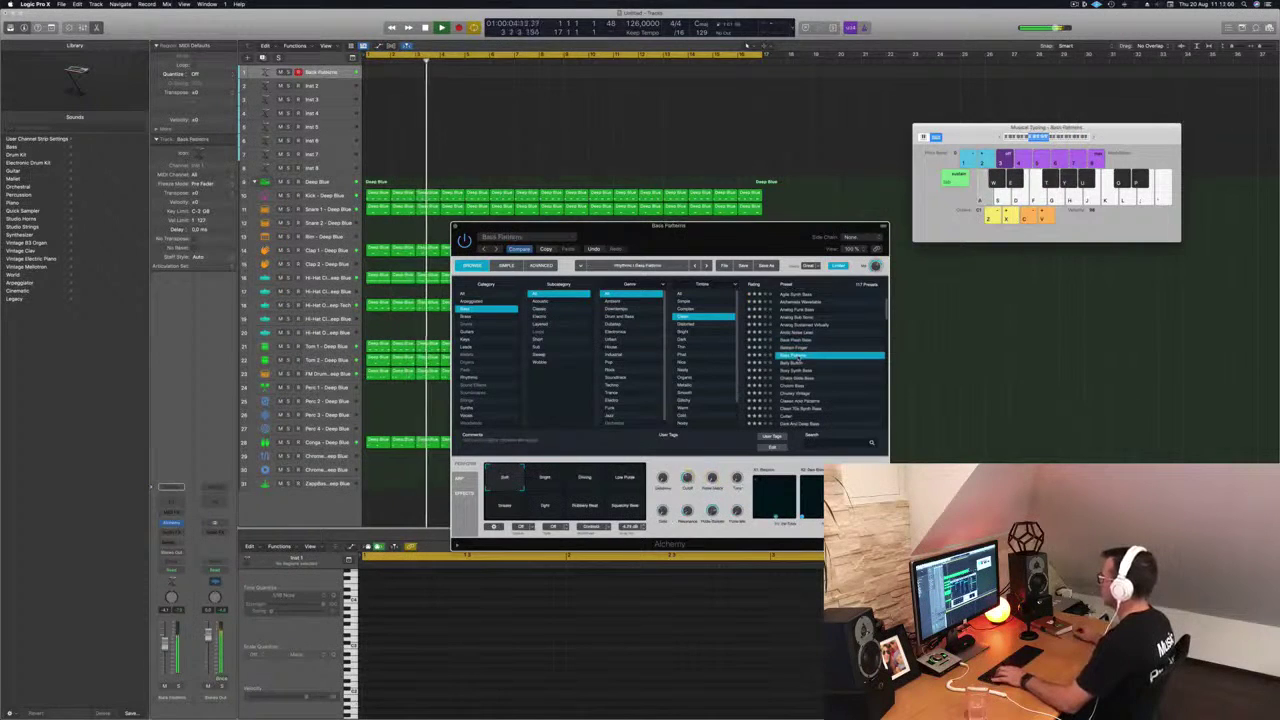
{"action": "left_click", "coordinate": [795, 362]}
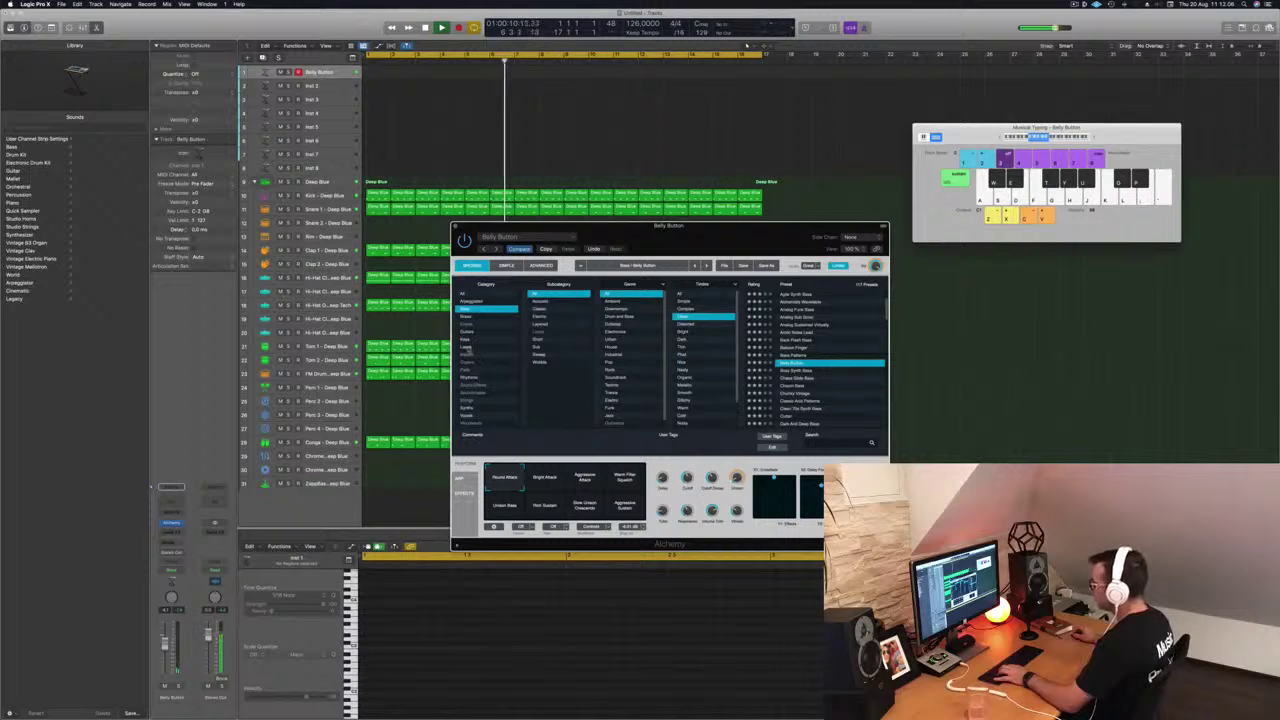
- Filter the presets to the Pads category with the Fast Attack subcategory and all timbres, and load Ensemble Ultima
{"action": "left_click", "coordinate": [466, 370]}
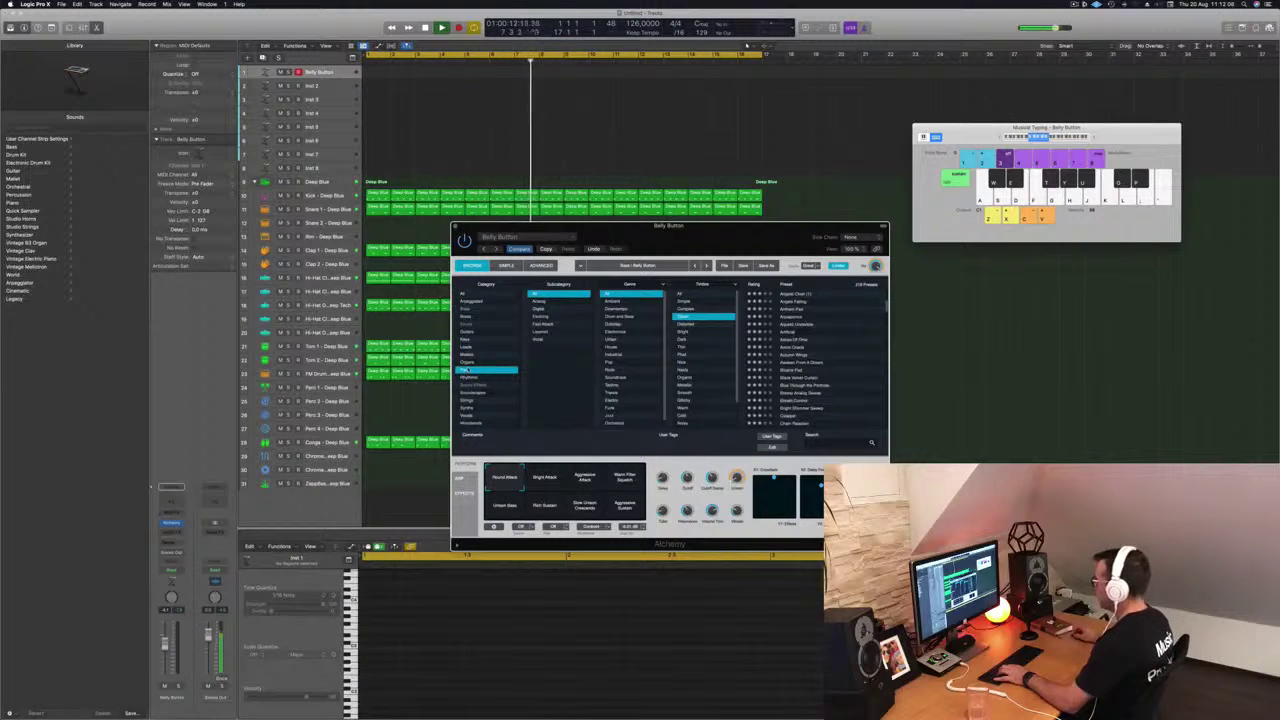
{"action": "scroll", "coordinate": [632, 357], "scroll_direction": "down", "scroll_amount": 1}
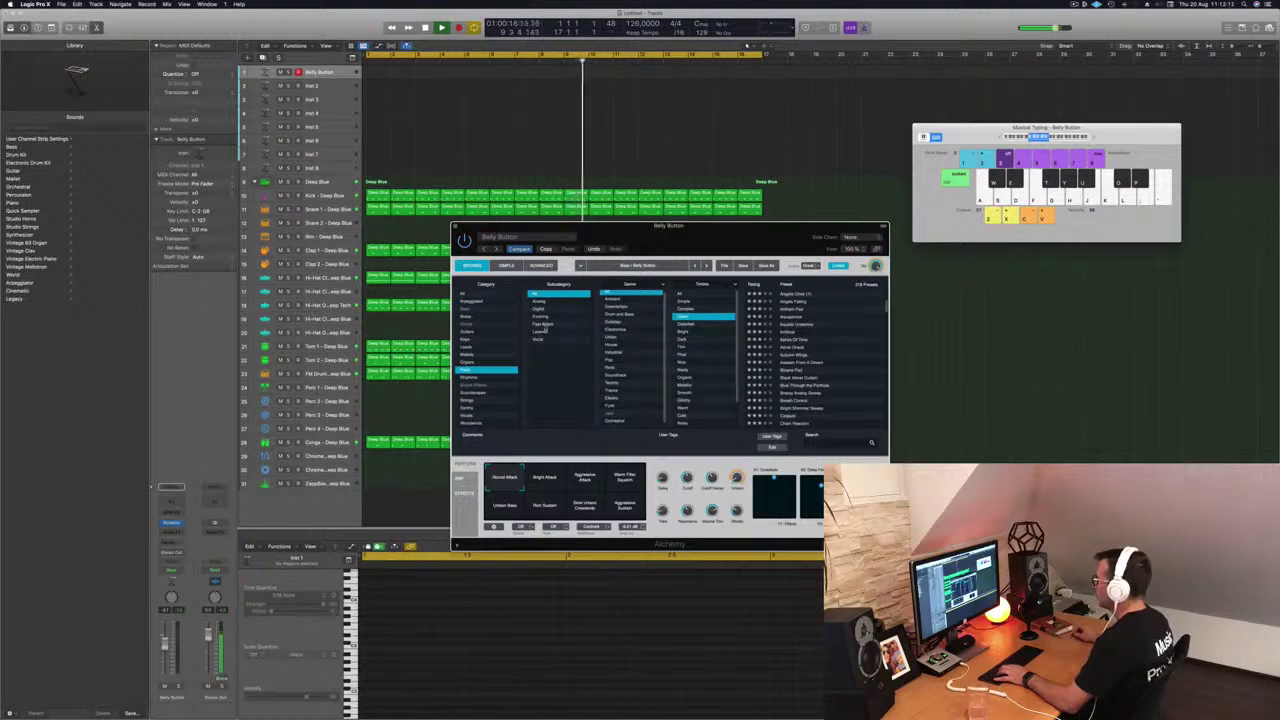
{"action": "left_click", "coordinate": [544, 325]}
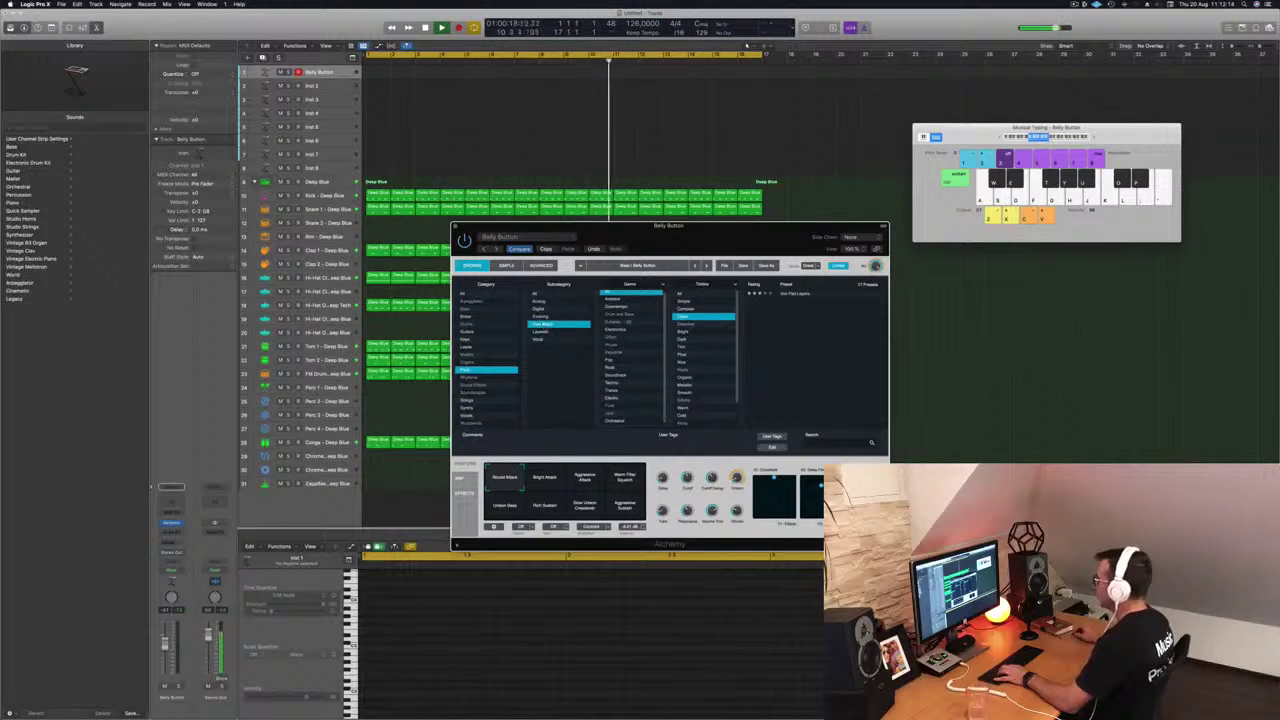
{"action": "left_click", "coordinate": [684, 293]}
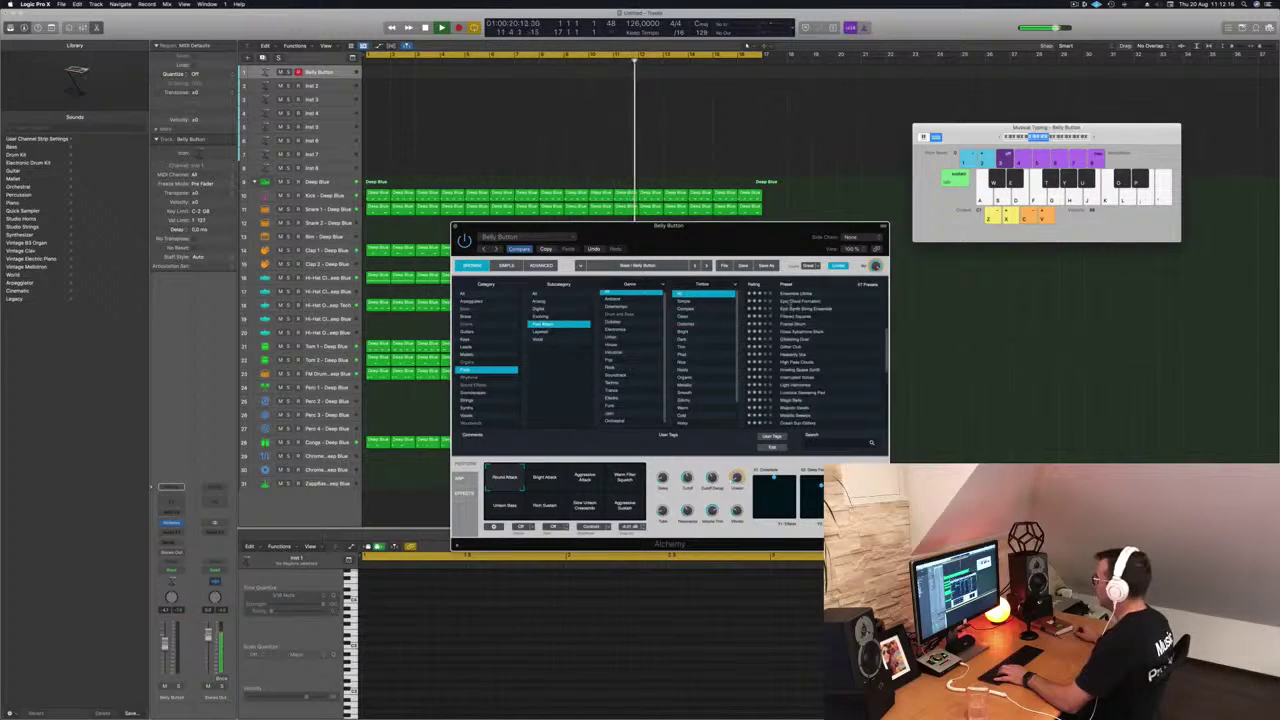
{"action": "left_click", "coordinate": [797, 294]}
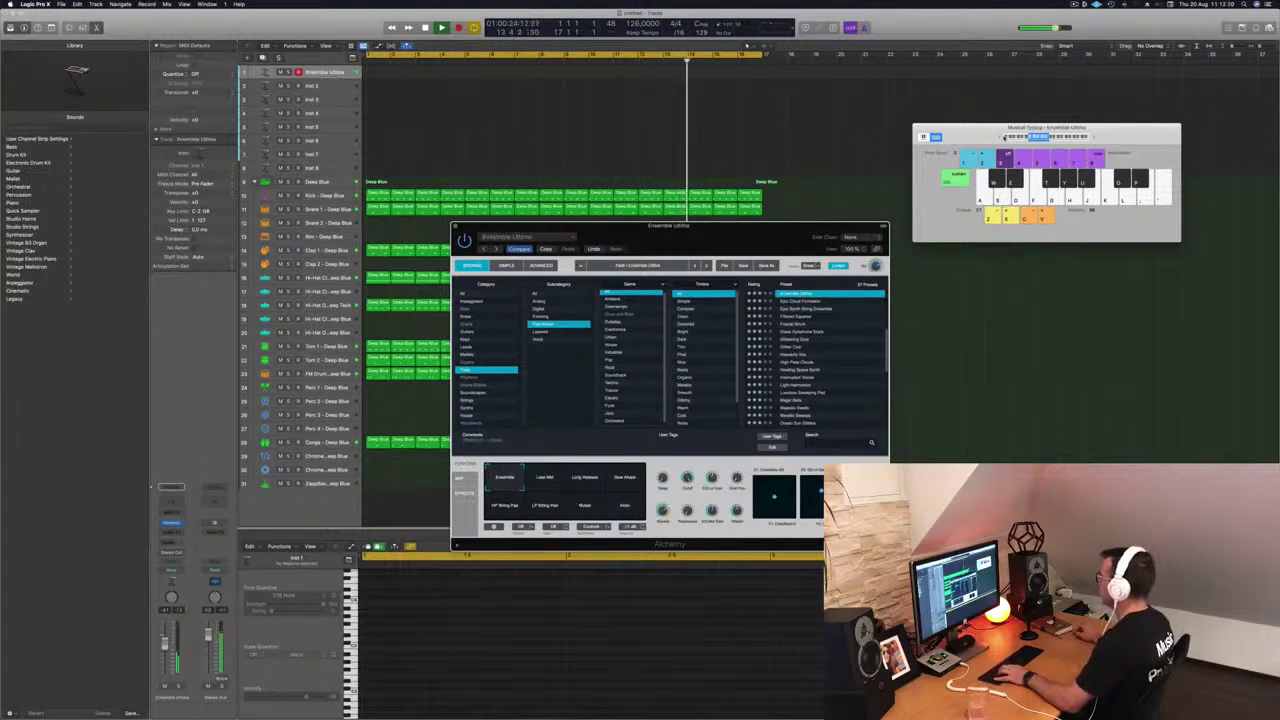
{"action": "left_click_drag", "start_coordinate": [671, 239], "coordinate": [772, 256]}
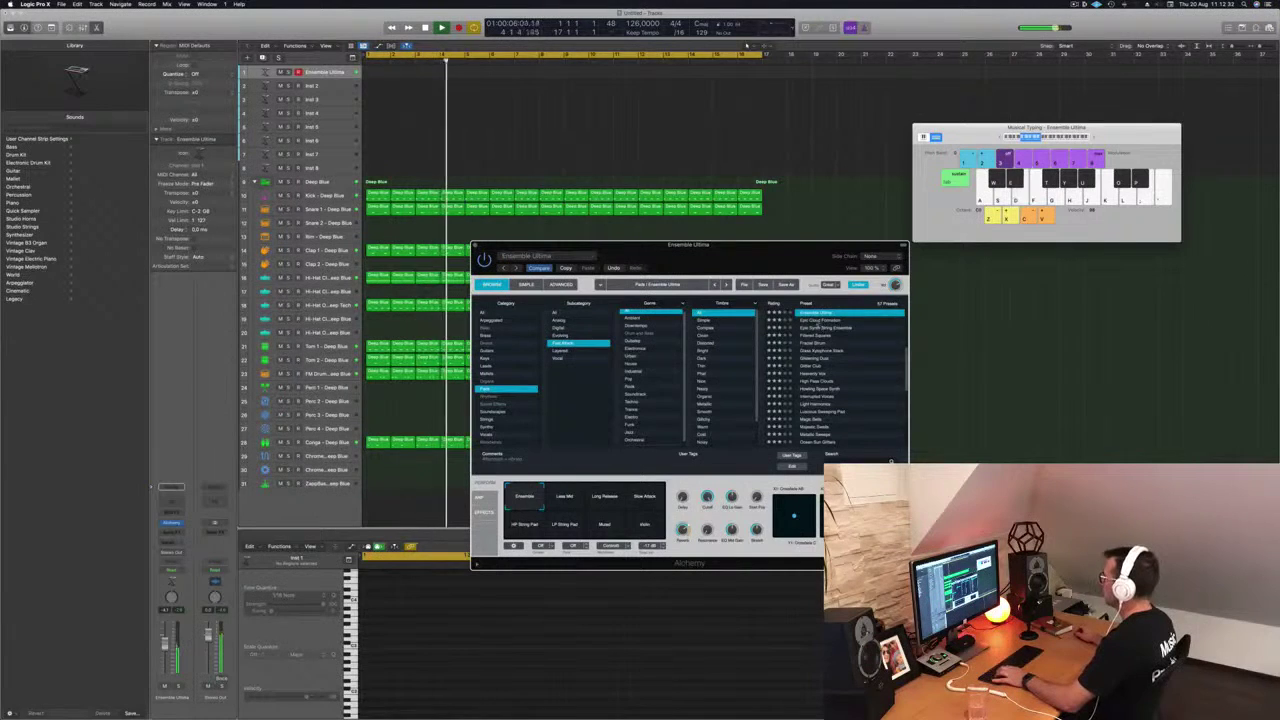
- Audition the Epic Cloud Formation, Epic Synth String Ensemble, Fractal Strum, Glass Xylophone Stack and Glistening Dust presets
{"action": "left_click", "coordinate": [815, 321]}
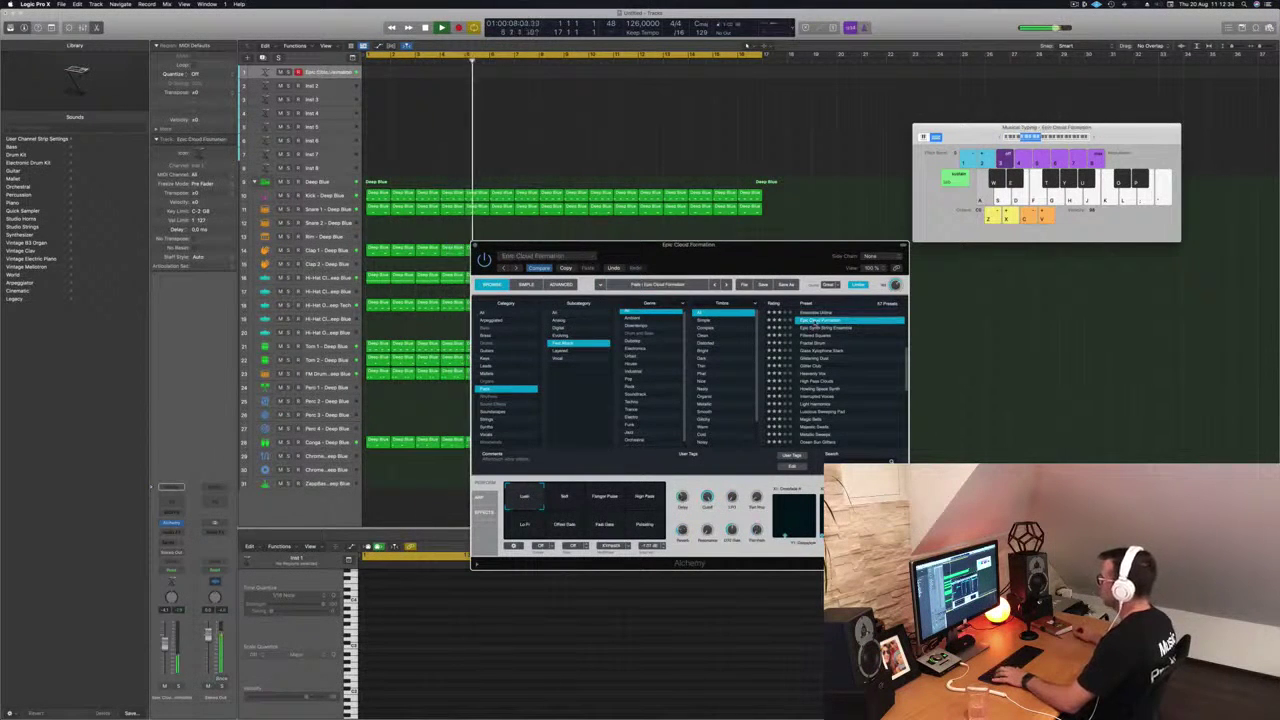
{"action": "left_click", "coordinate": [817, 327]}
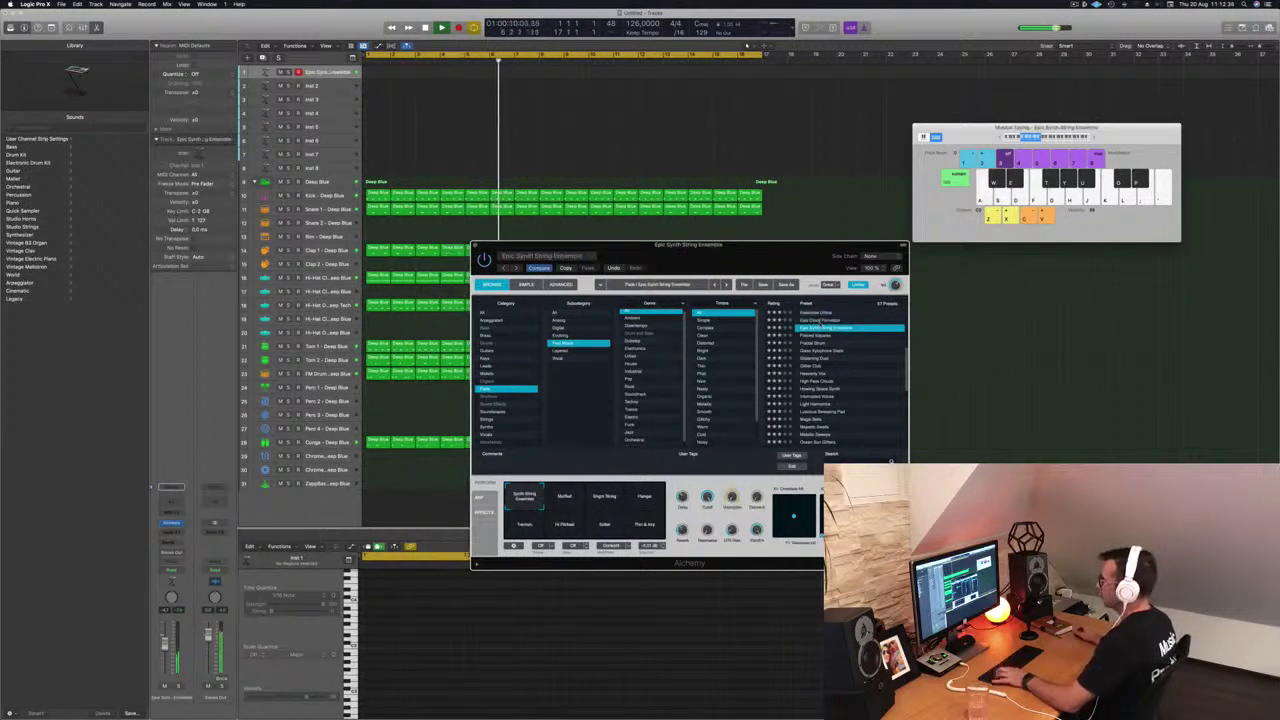
{"action": "left_click", "coordinate": [816, 343]}
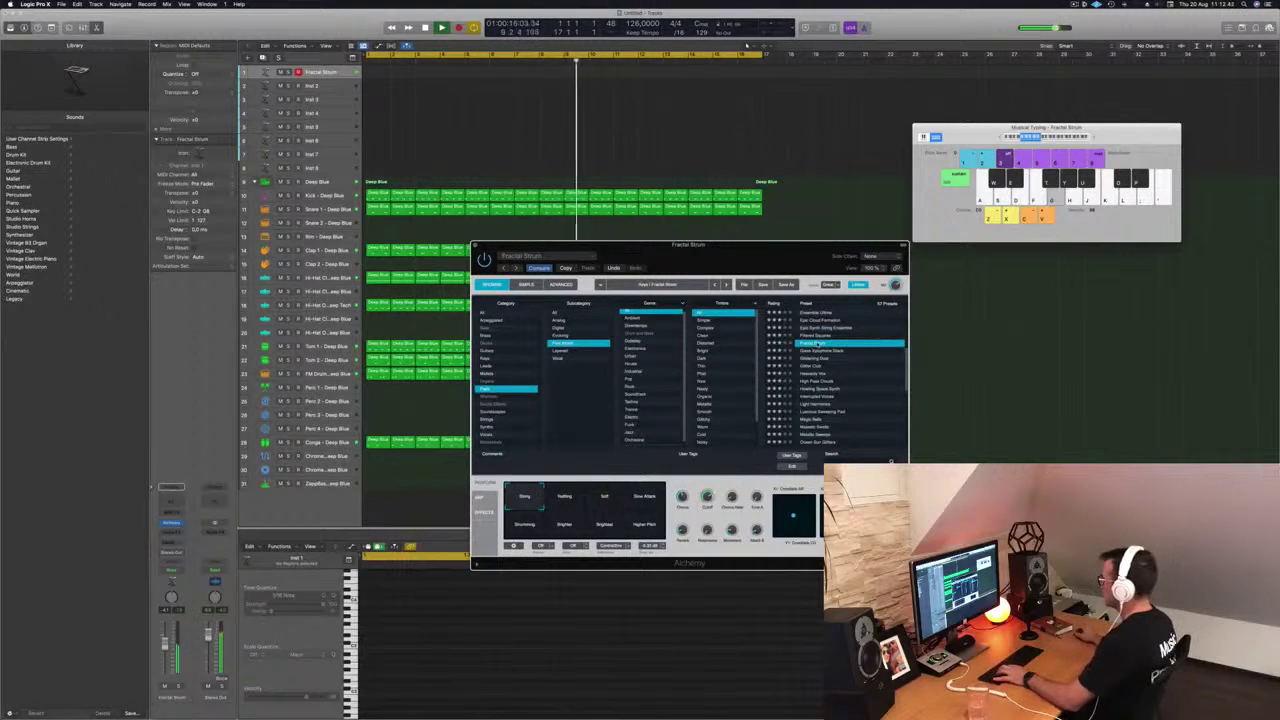
{"action": "left_click", "coordinate": [818, 350]}
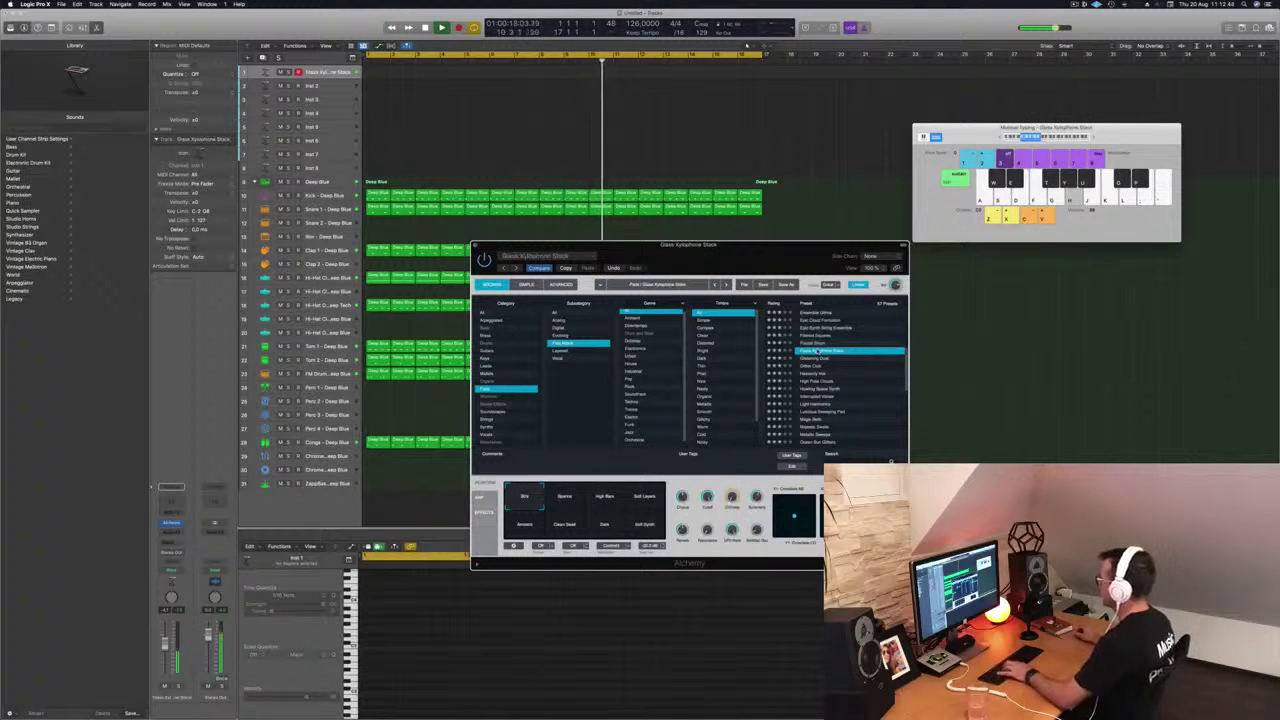
{"action": "left_click", "coordinate": [817, 358]}
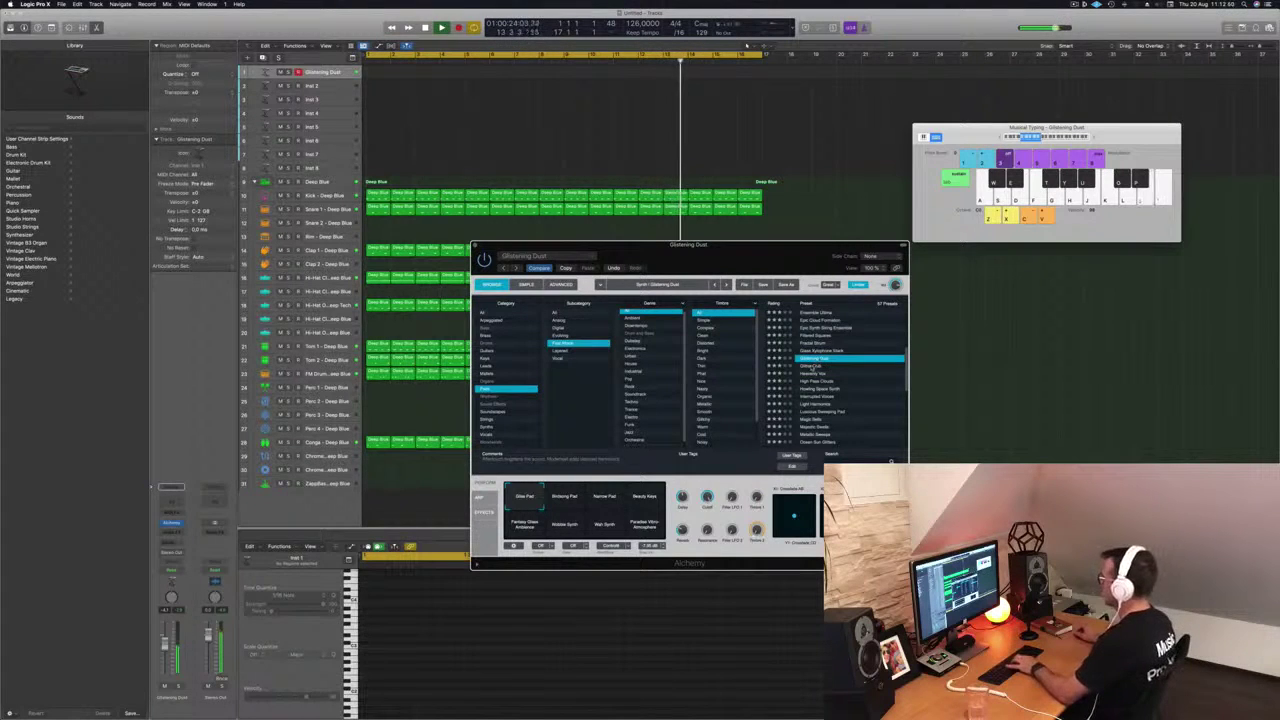
- Audition the Glitter Club, Heavenly Vox and High Pass Clouds presets, and load Light Harmonics
{"action": "left_click", "coordinate": [812, 367]}
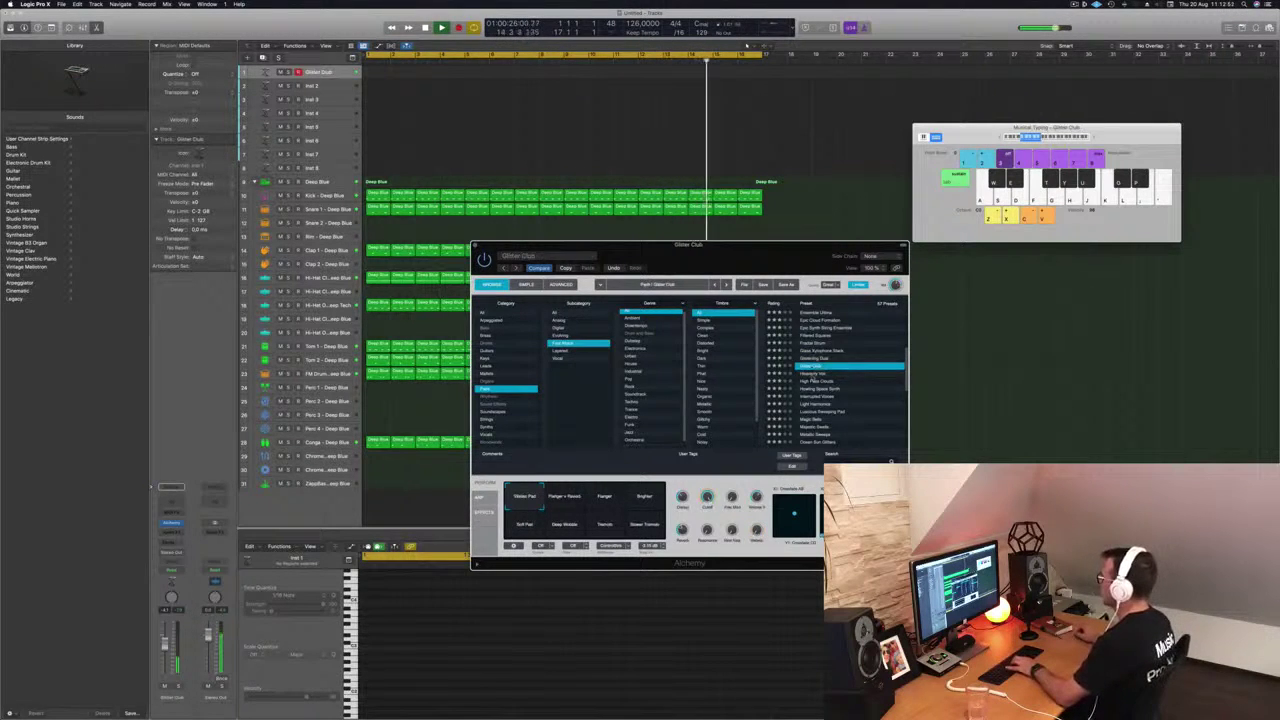
{"action": "left_click", "coordinate": [812, 374]}
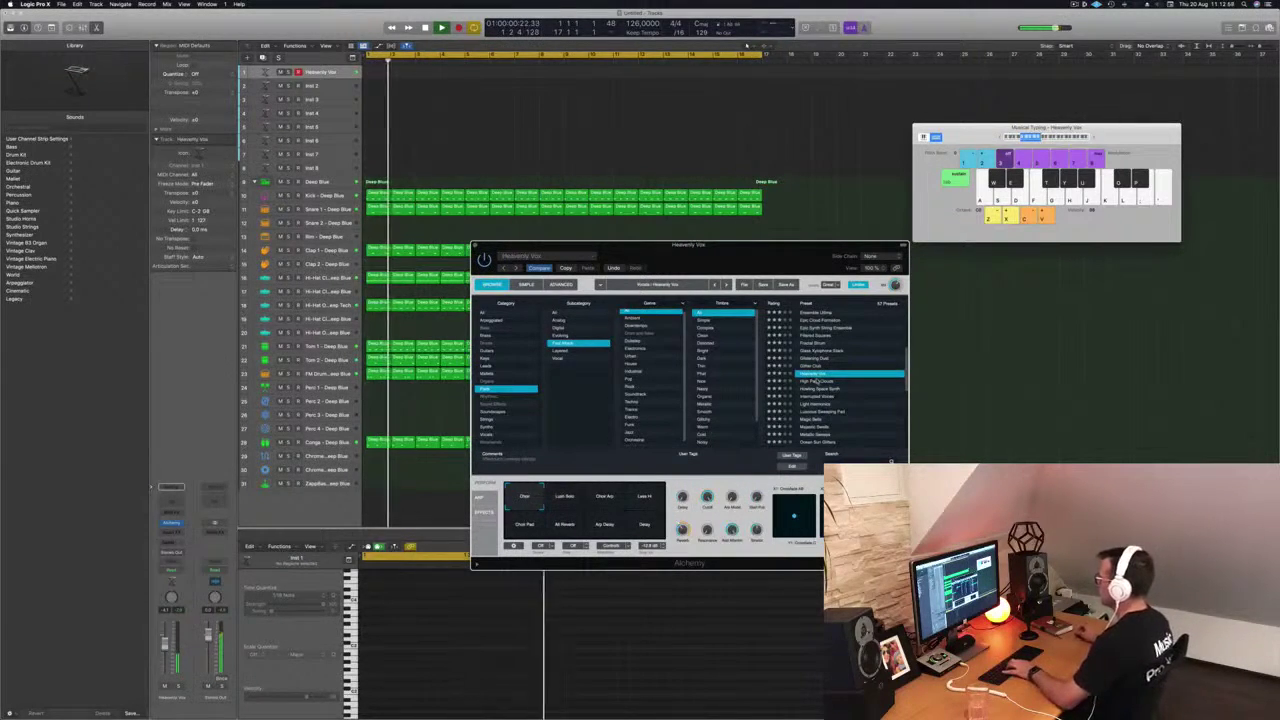
{"action": "left_click", "coordinate": [816, 381]}
{"action": "scroll", "coordinate": [732, 361], "scroll_direction": "down", "scroll_amount": 1}
{"action": "key", "text": "h"}
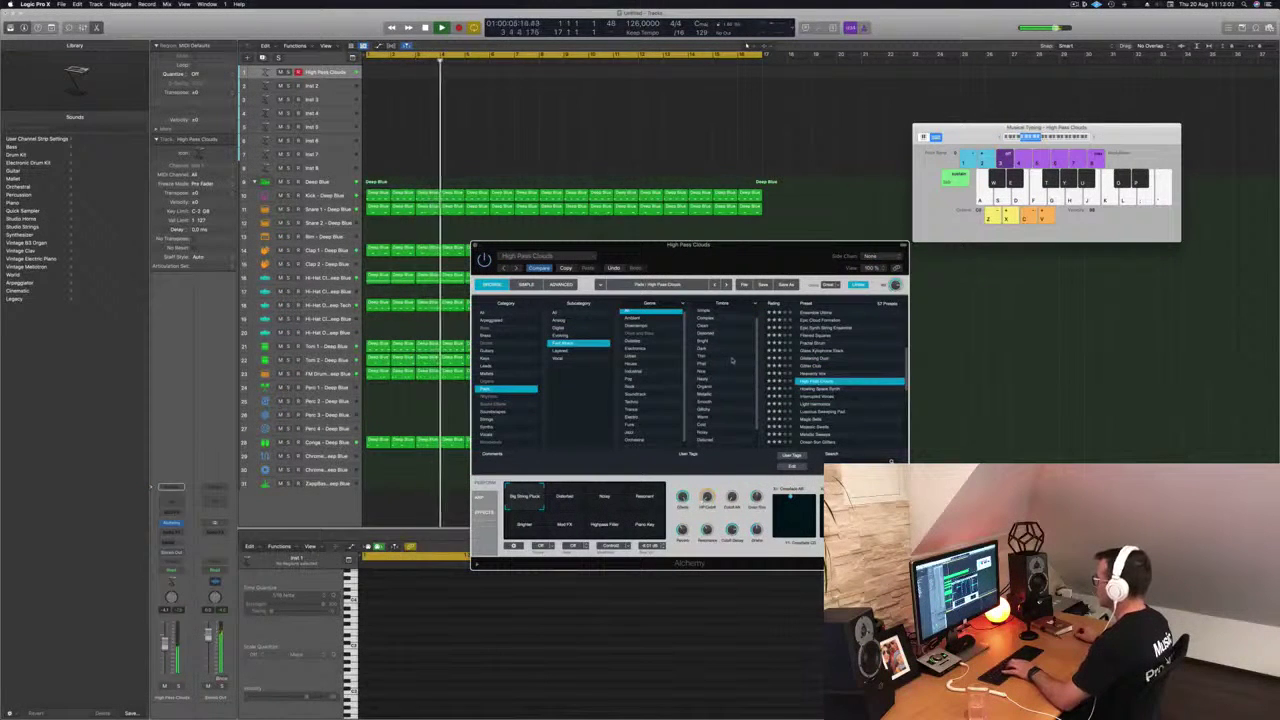
{"action": "left_click", "coordinate": [815, 404]}
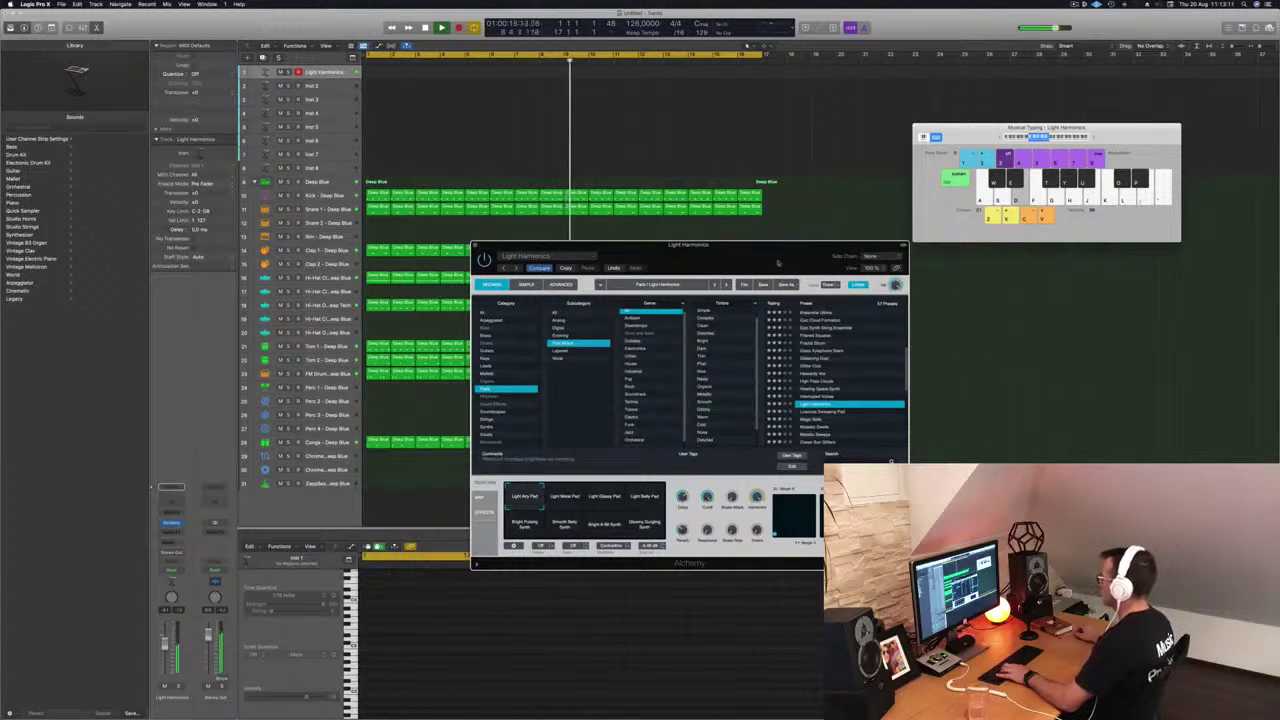
- Uncover more of the arrangement behind the Alchemy window and audition Light Harmonics' pad and synth performance snapshots, including Bright 8-Bit Synth
{"action": "left_click_drag", "start_coordinate": [772, 263], "coordinate": [894, 258]}
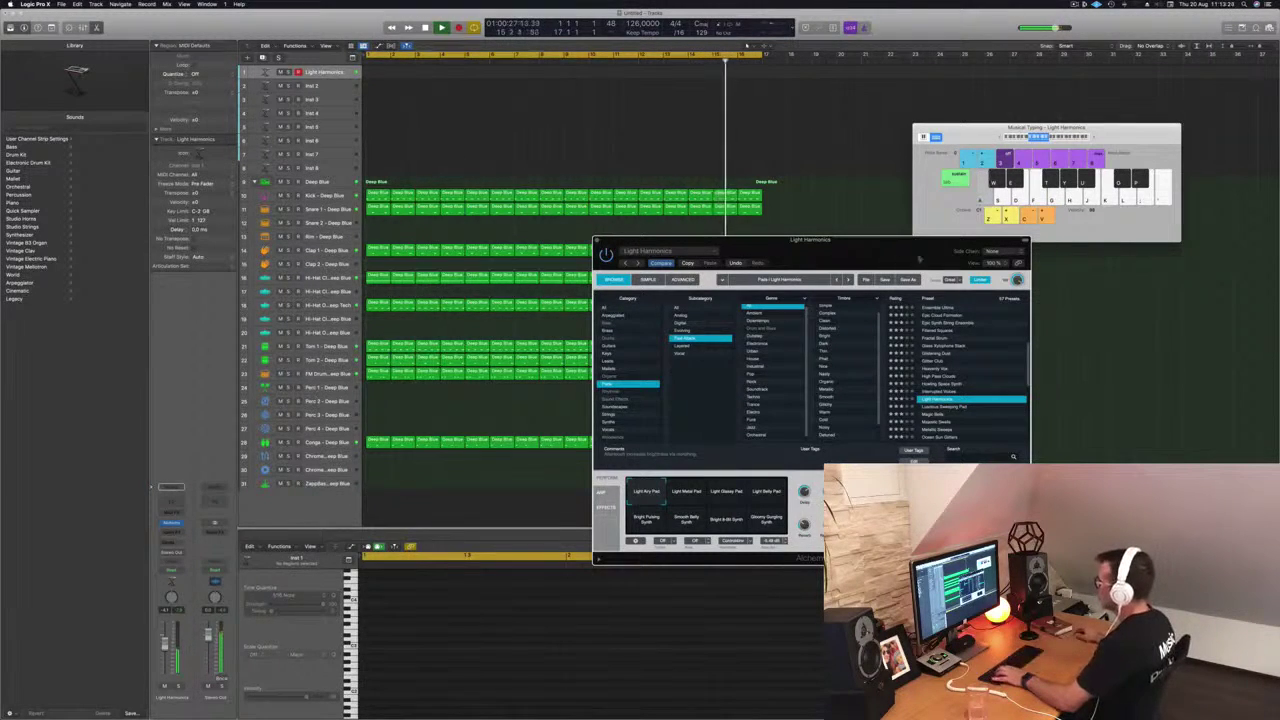
{"action": "left_click", "coordinate": [691, 504]}
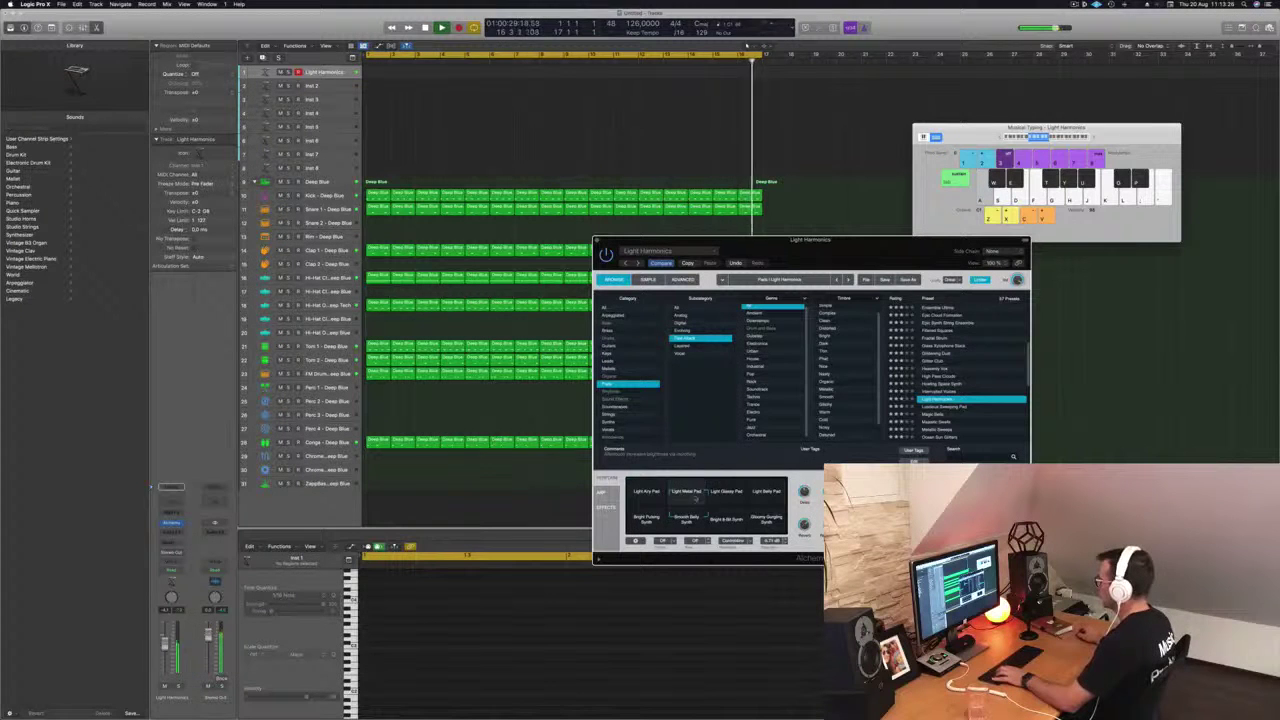
{"action": "left_click", "coordinate": [766, 491]}
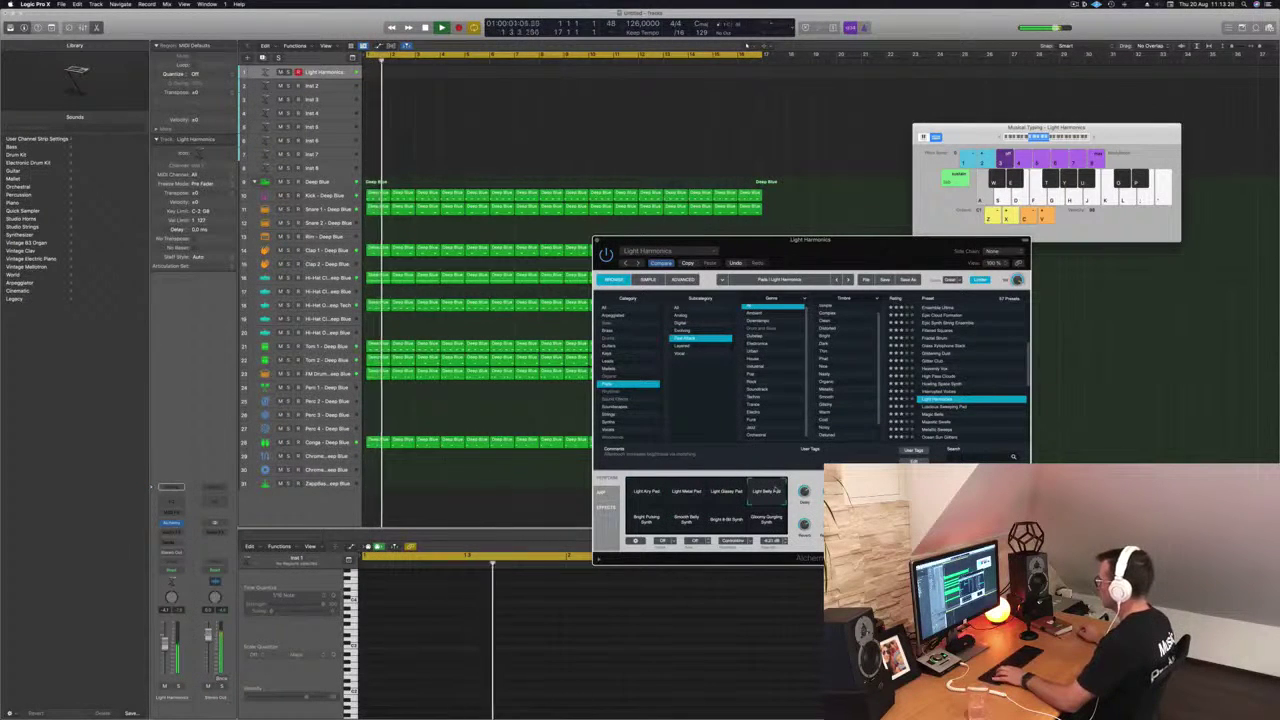
{"action": "left_click", "coordinate": [646, 519]}
{"action": "left_click", "coordinate": [686, 519]}
{"action": "left_click", "coordinate": [727, 519]}
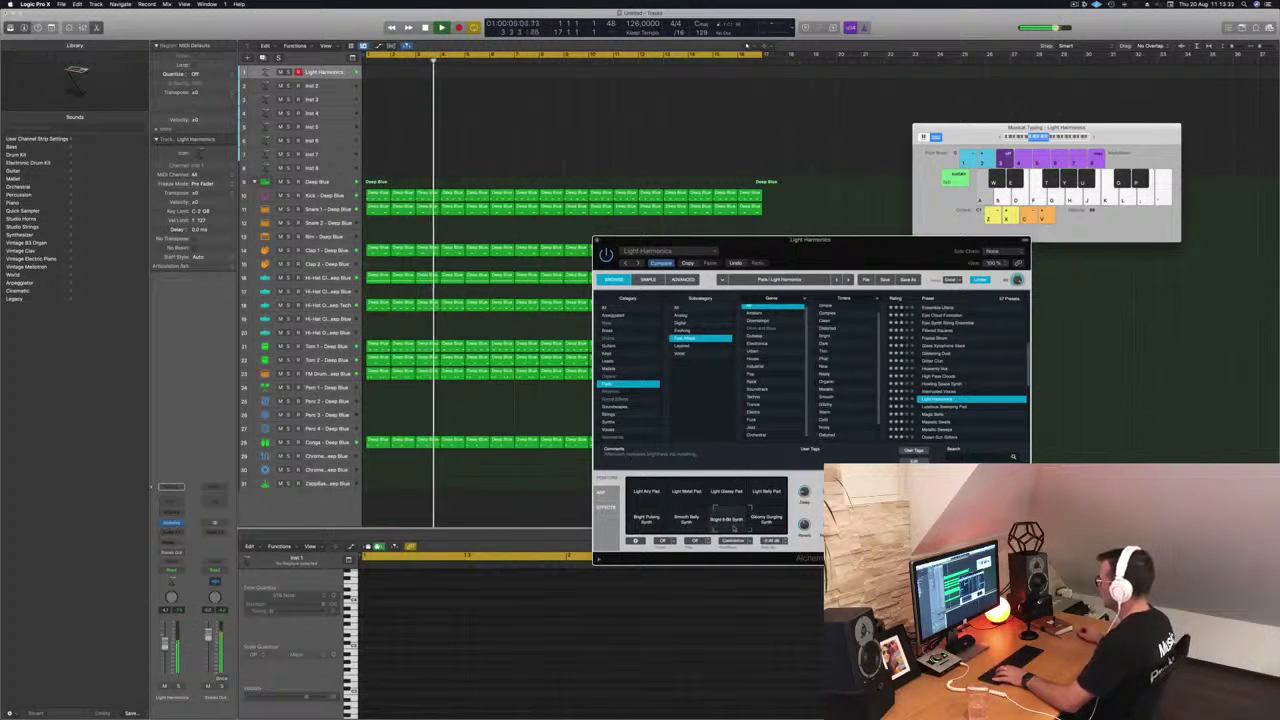
{"action": "left_click", "coordinate": [766, 519]}
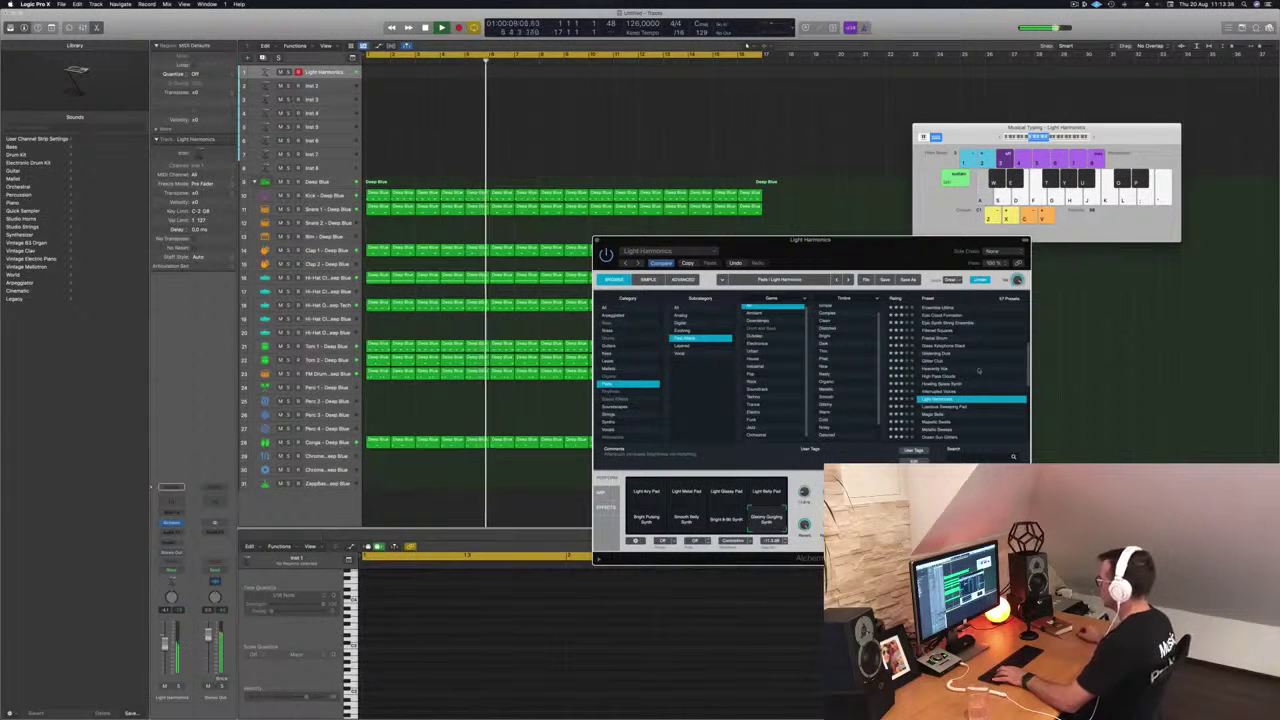
- Play test notes with the Luscious Sweeping Pad, Majestic Swells and Metallic Sweeps presets, and load Otherworldly Oceans
{"action": "left_click", "coordinate": [948, 407]}
{"action": "key", "text": "a"}
{"action": "scroll", "coordinate": [940, 407], "scroll_direction": "down", "scroll_amount": 3}
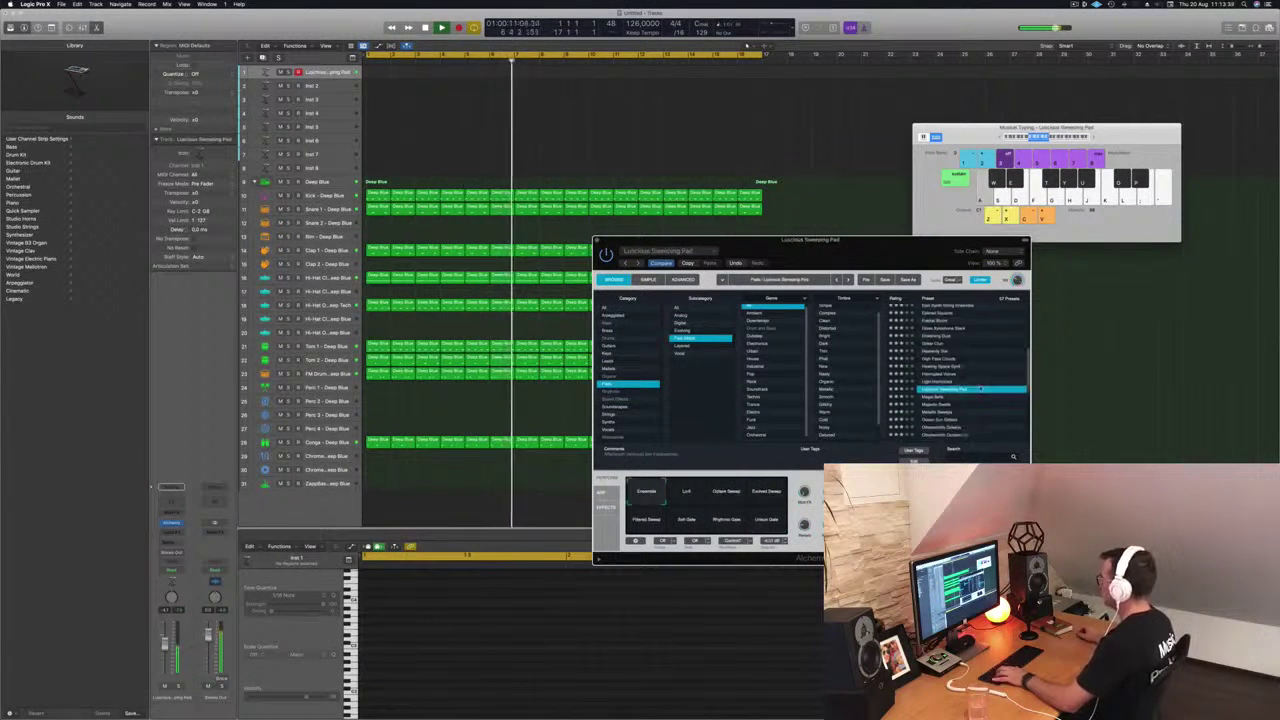
{"action": "left_click", "coordinate": [940, 387]}
{"action": "key", "text": "a"}
{"action": "key", "text": "a"}
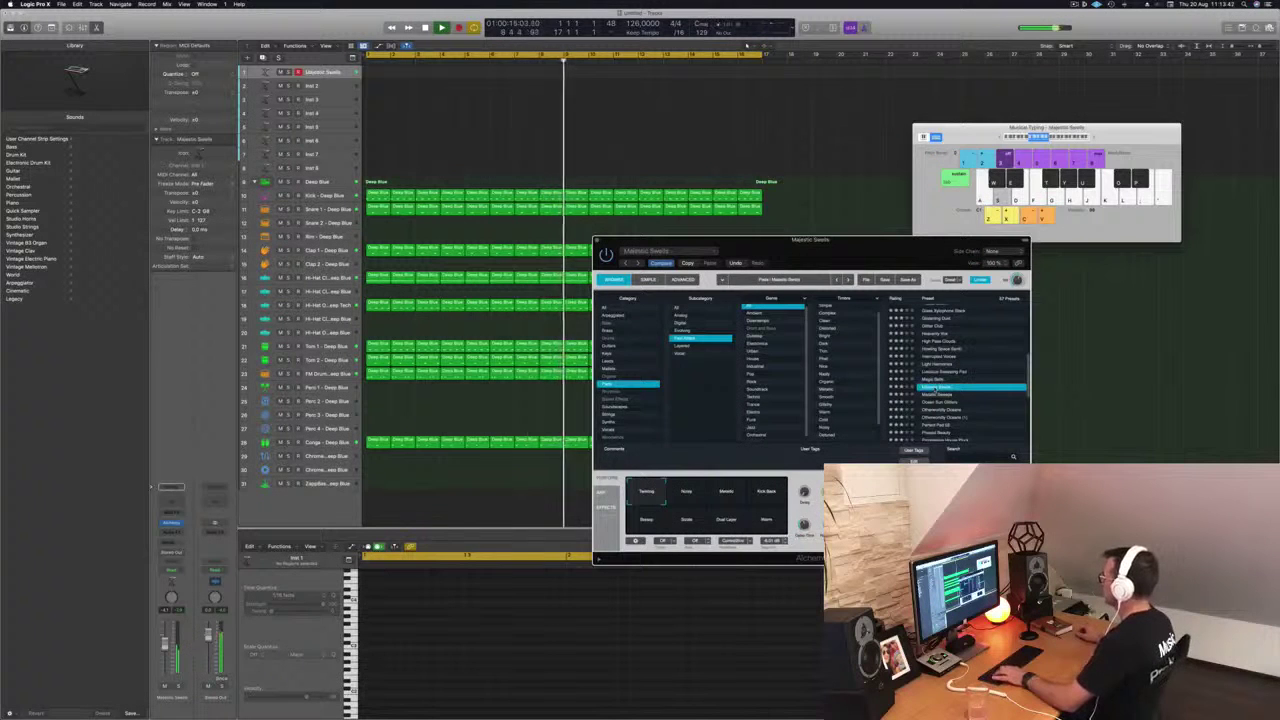
{"action": "left_click", "coordinate": [936, 394]}
{"action": "key", "text": "a"}
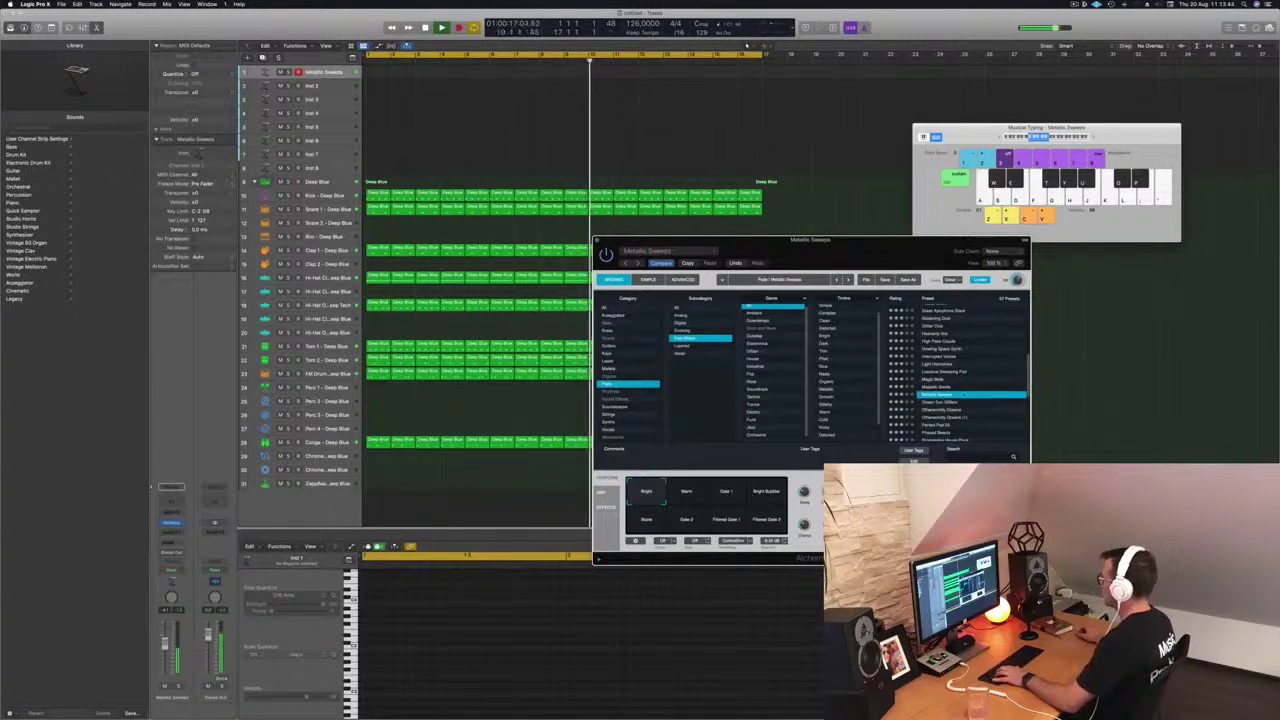
{"action": "scroll", "coordinate": [960, 389], "scroll_direction": "down", "scroll_amount": 2}
{"action": "left_click", "coordinate": [946, 384]}
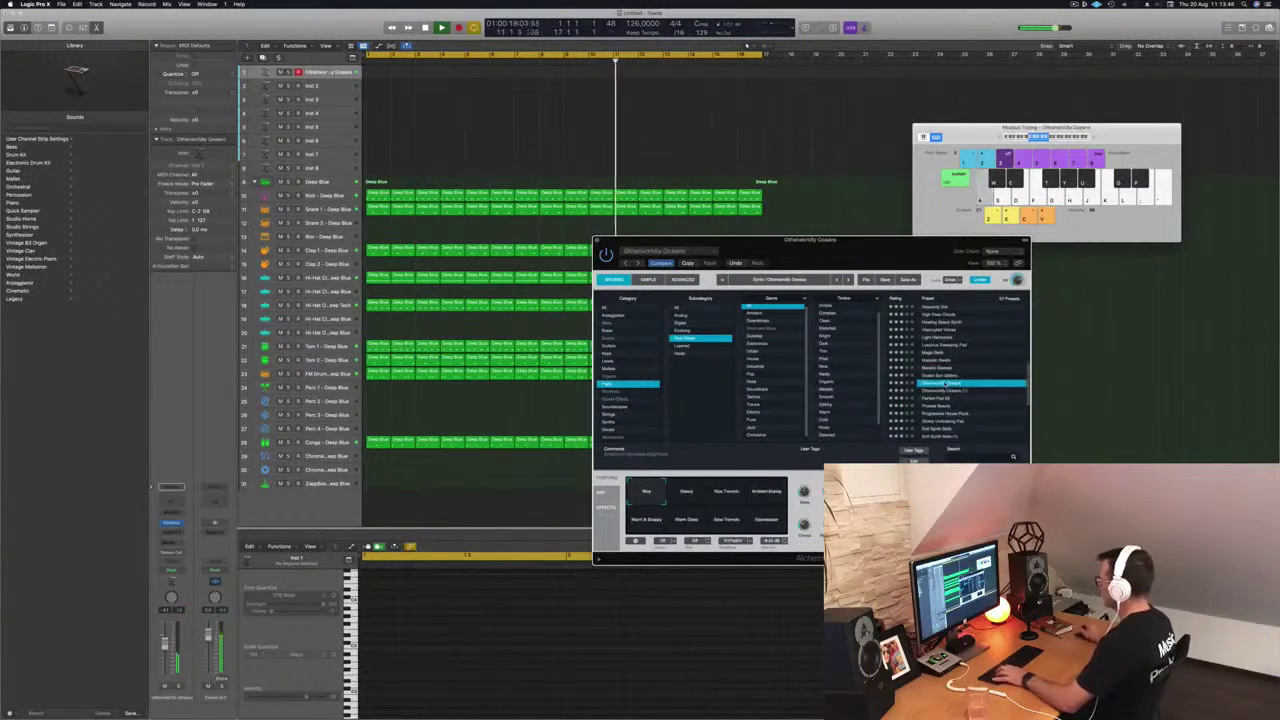
- Audition Phased Beauty, load Perfect Pad 03 and compare its performance snapshots, including Thin, Warm and Classic
{"action": "left_click", "coordinate": [941, 405]}
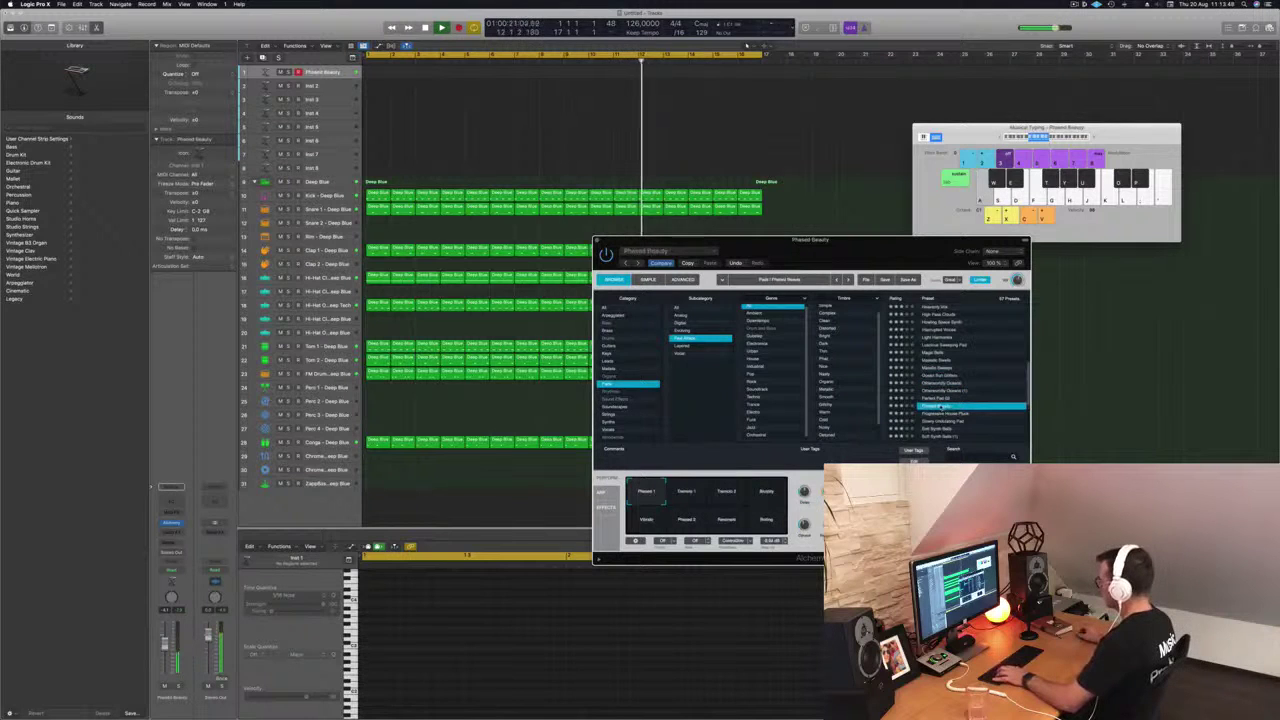
{"action": "left_click", "coordinate": [937, 398]}
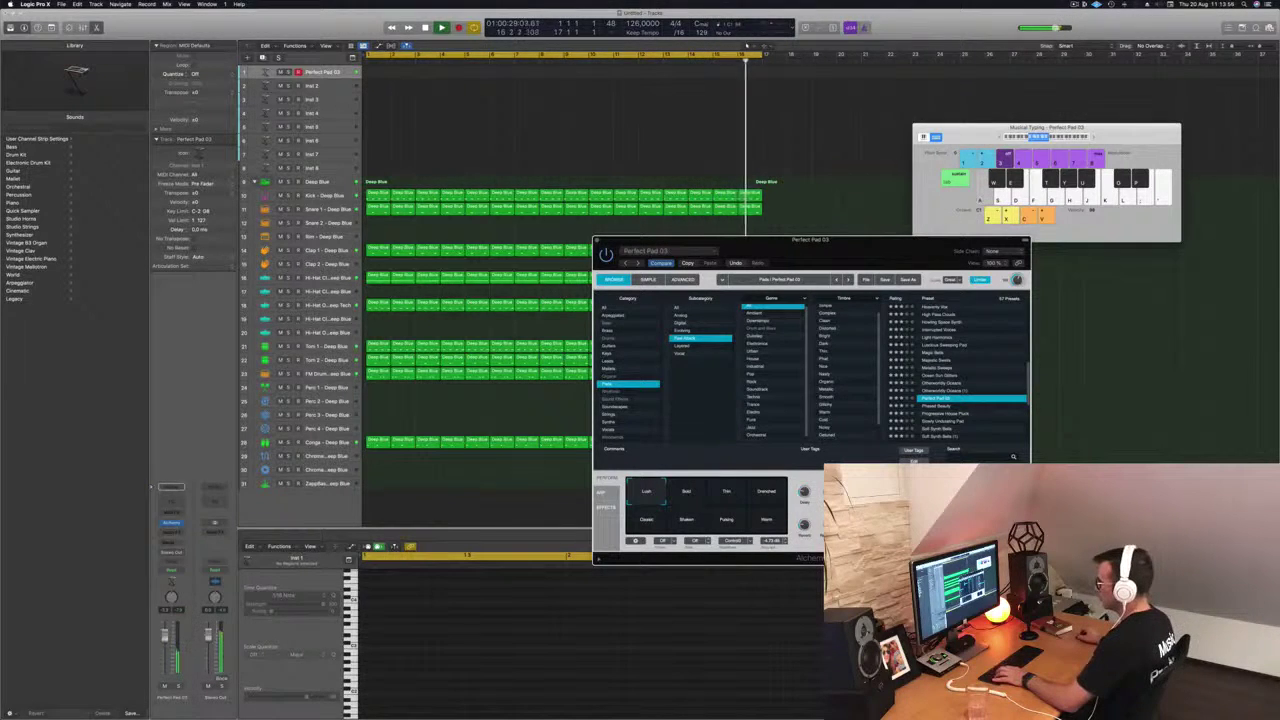
{"action": "left_click", "coordinate": [686, 492]}
{"action": "left_click", "coordinate": [726, 492]}
{"action": "left_click", "coordinate": [766, 492]}
{"action": "left_click", "coordinate": [775, 524]}
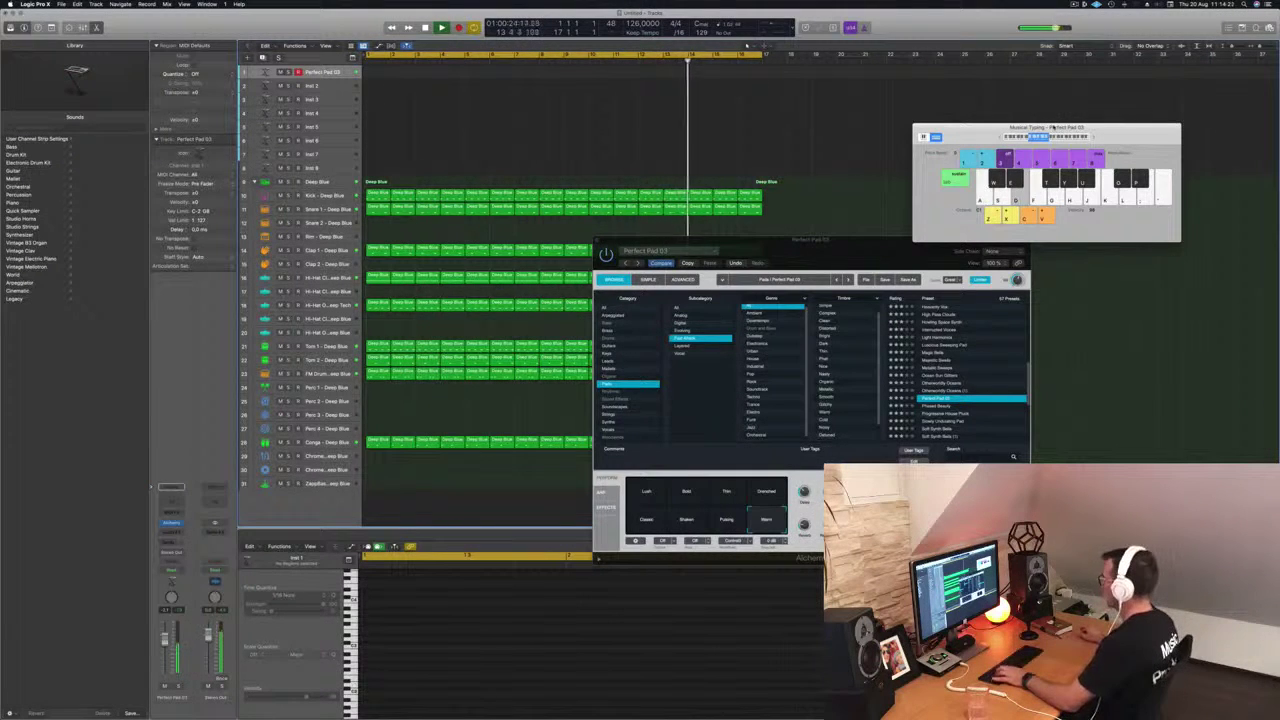
{"action": "left_click", "coordinate": [725, 522]}
{"action": "left_click", "coordinate": [692, 524]}
{"action": "left_click", "coordinate": [655, 525]}
{"action": "left_click", "coordinate": [765, 493]}
- Audition the following pad presets from Progressive House Pluck to Soft Synth Bells
{"action": "key", "text": "Down"}
{"action": "key", "text": "Down"}
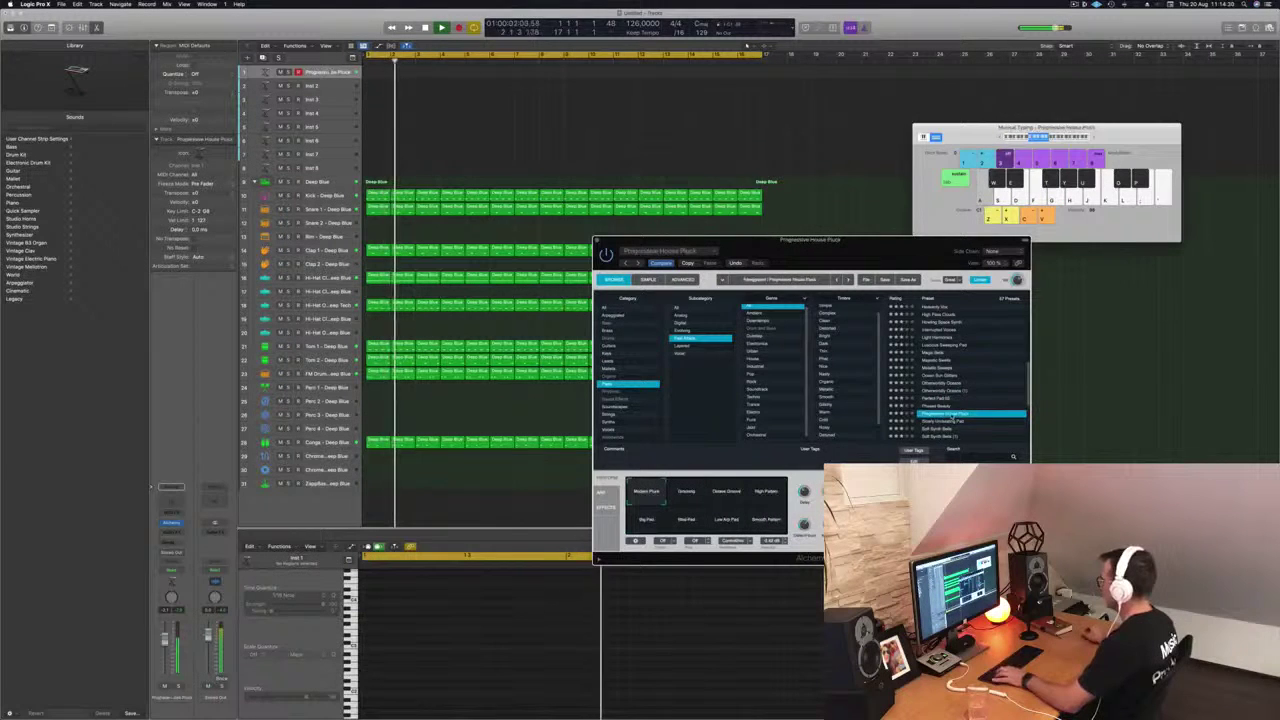
{"action": "scroll", "coordinate": [935, 400], "scroll_direction": "down", "scroll_amount": 5}
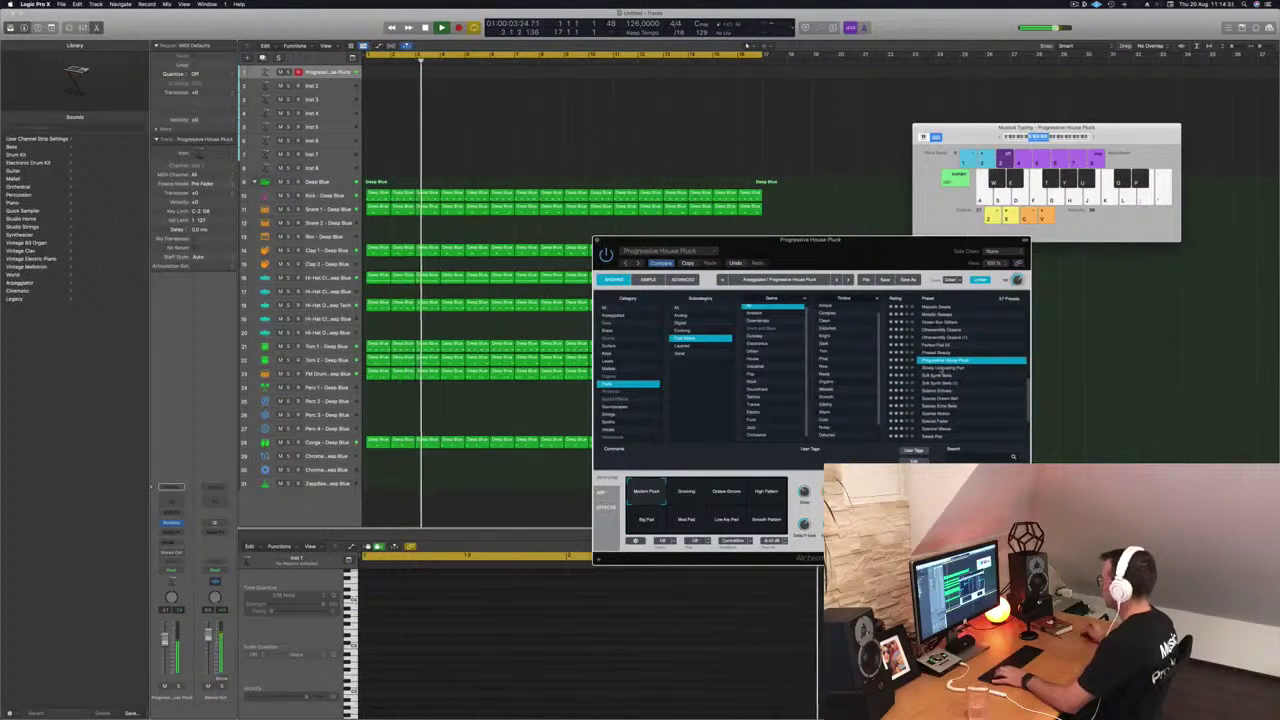
{"action": "key", "text": "Down"}
{"action": "key", "text": "Down"}
{"action": "key", "text": "Down"}
{"action": "key", "text": "Down"}
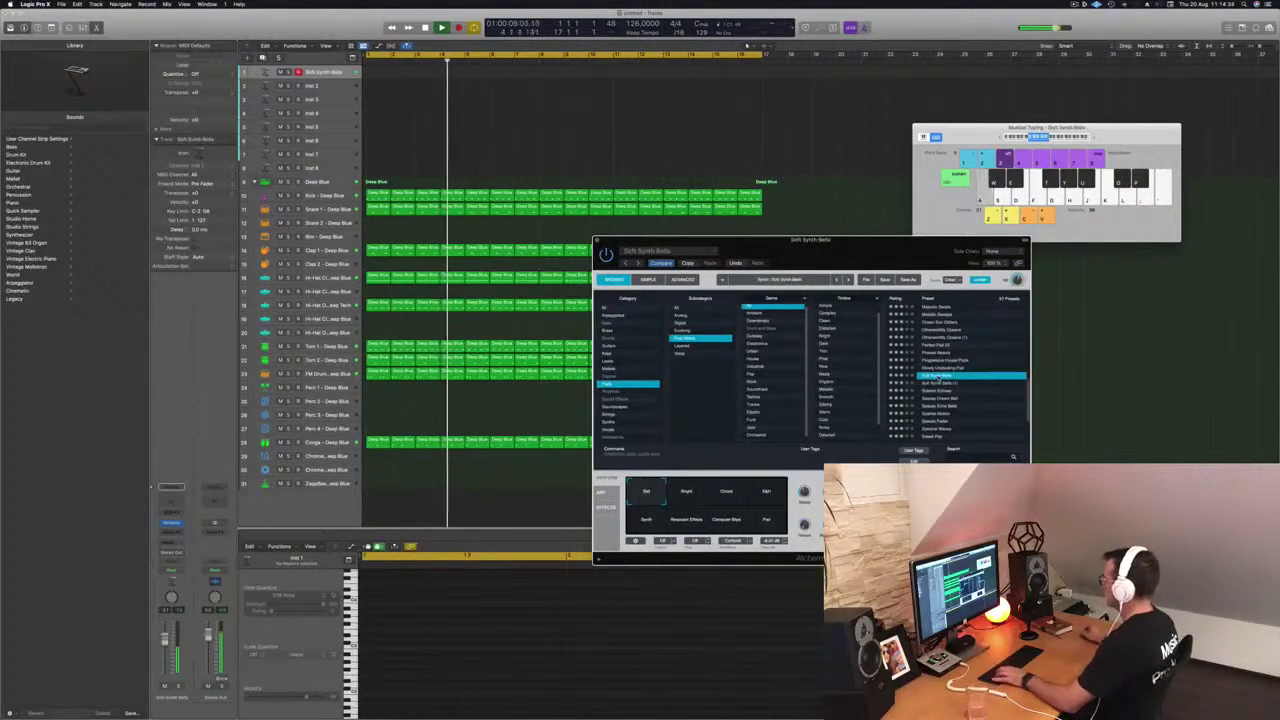
- Audition Solemn Echoes, load Spacey Echo Bells and play a few test notes with it
{"action": "key", "text": "Down"}
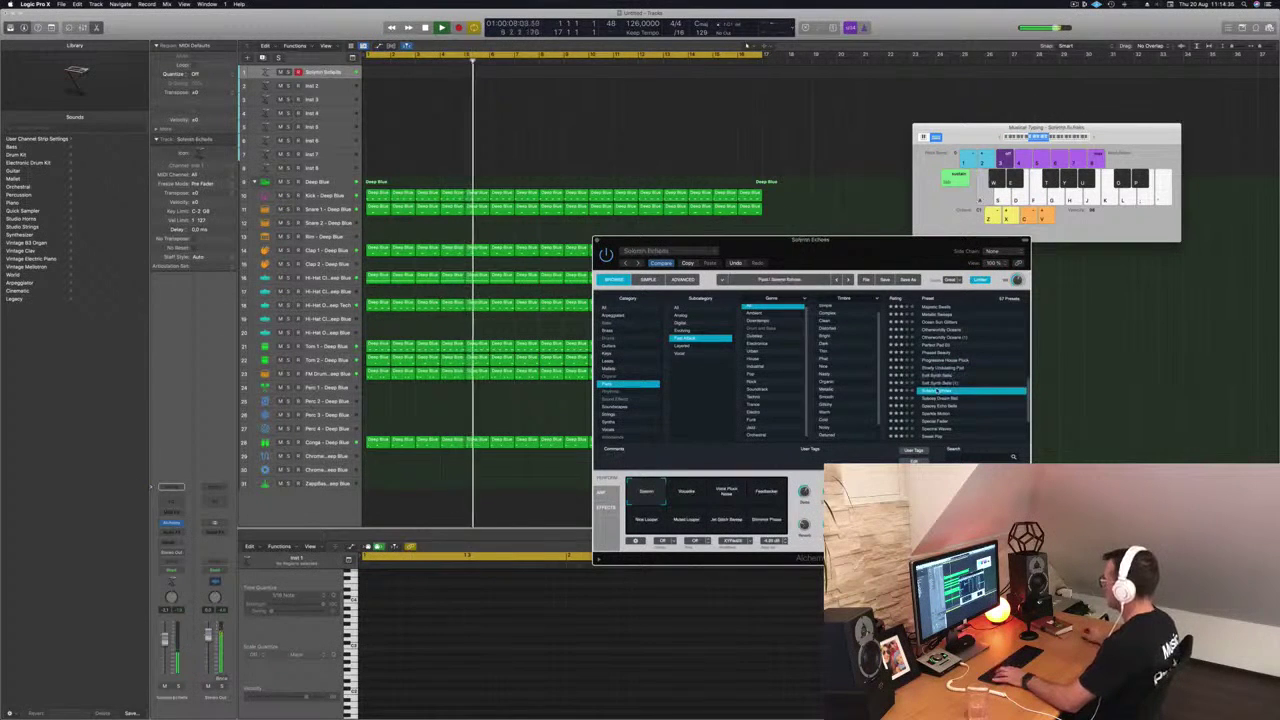
{"action": "key", "text": "Down"}
{"action": "key", "text": "Down"}
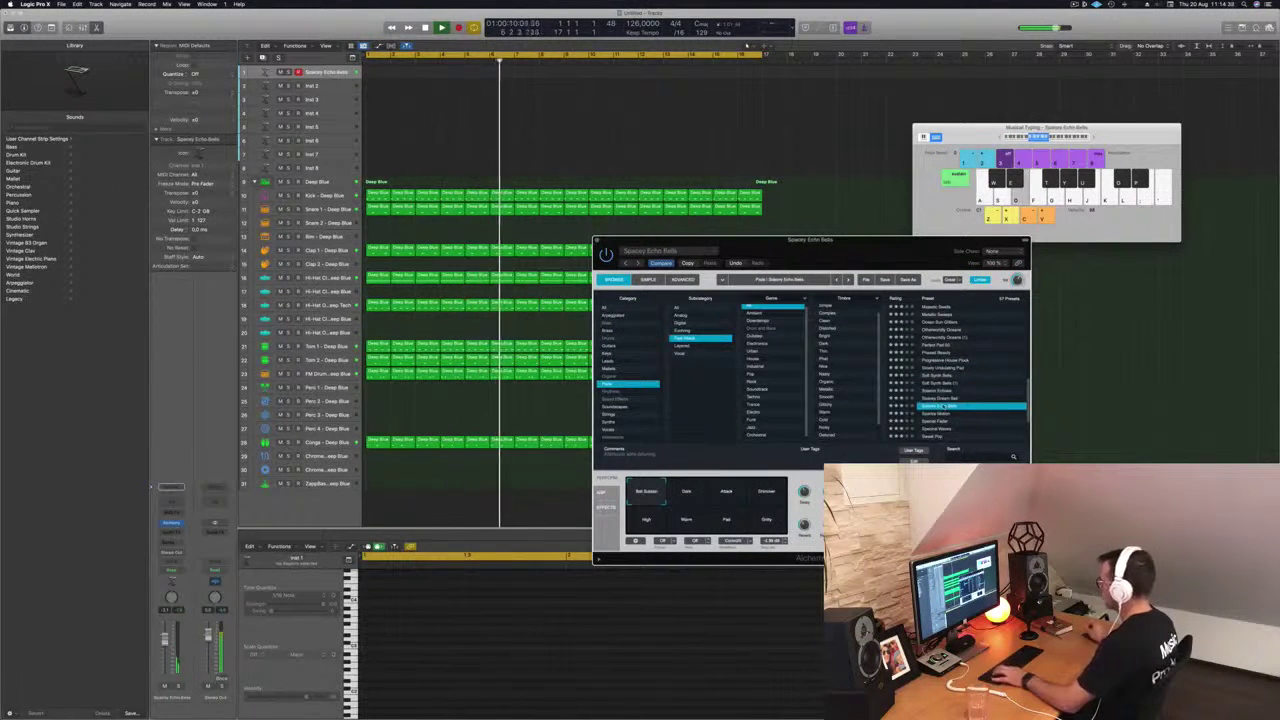
{"action": "key", "text": "s"}
{"action": "key", "text": "d"}
{"action": "key", "text": "a"}
- Search the pad presets for "reese" and clear the search
{"action": "left_click", "coordinate": [974, 457]}
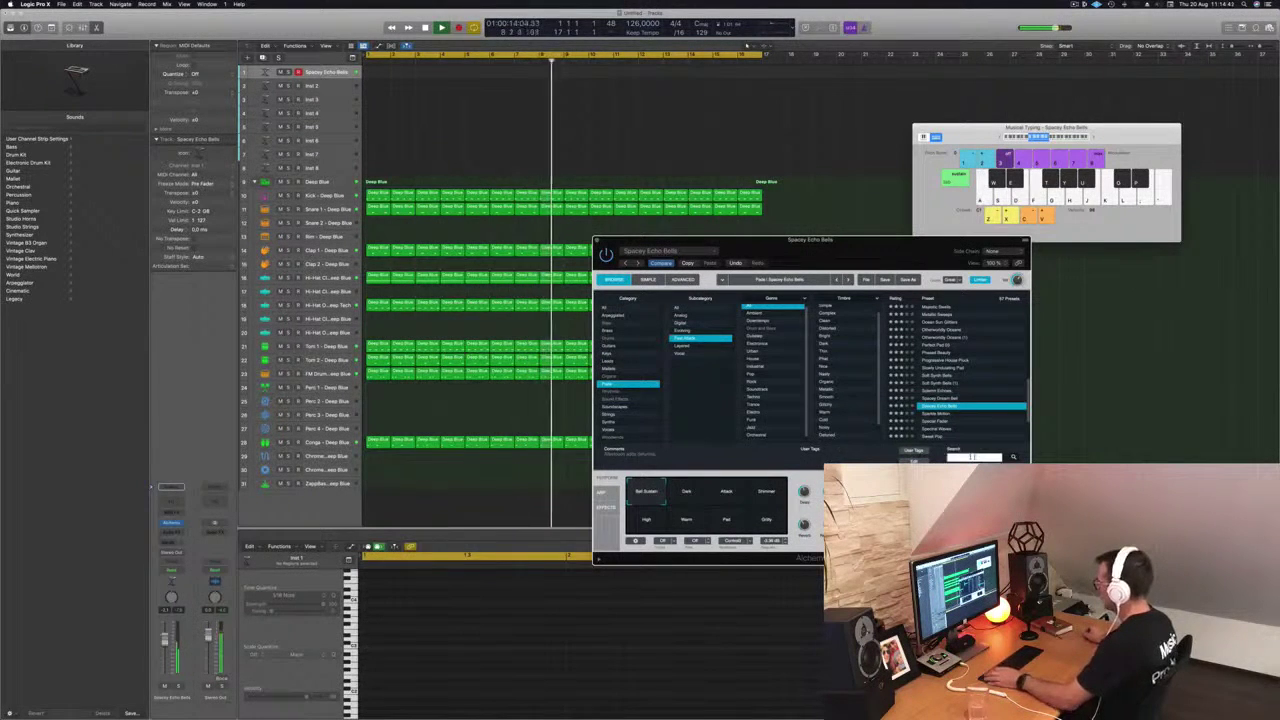
{"action": "type", "text": "reesrse"}
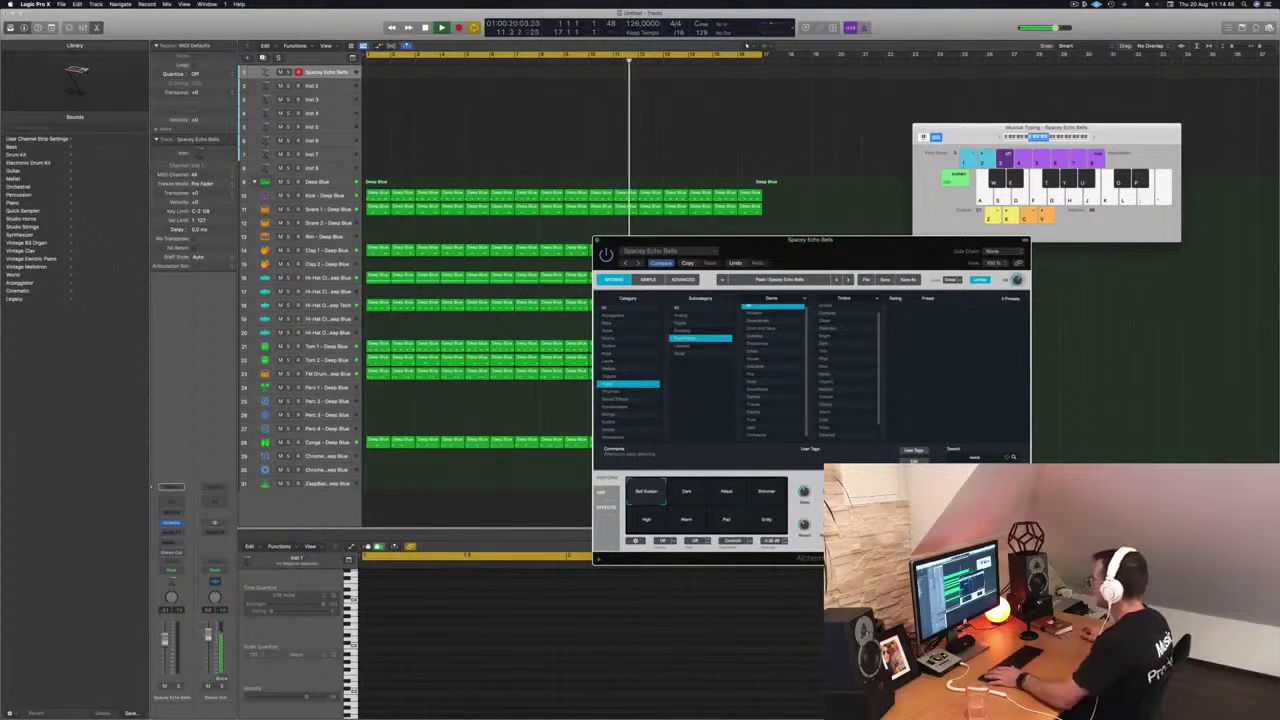
{"action": "left_click", "coordinate": [1010, 457]}
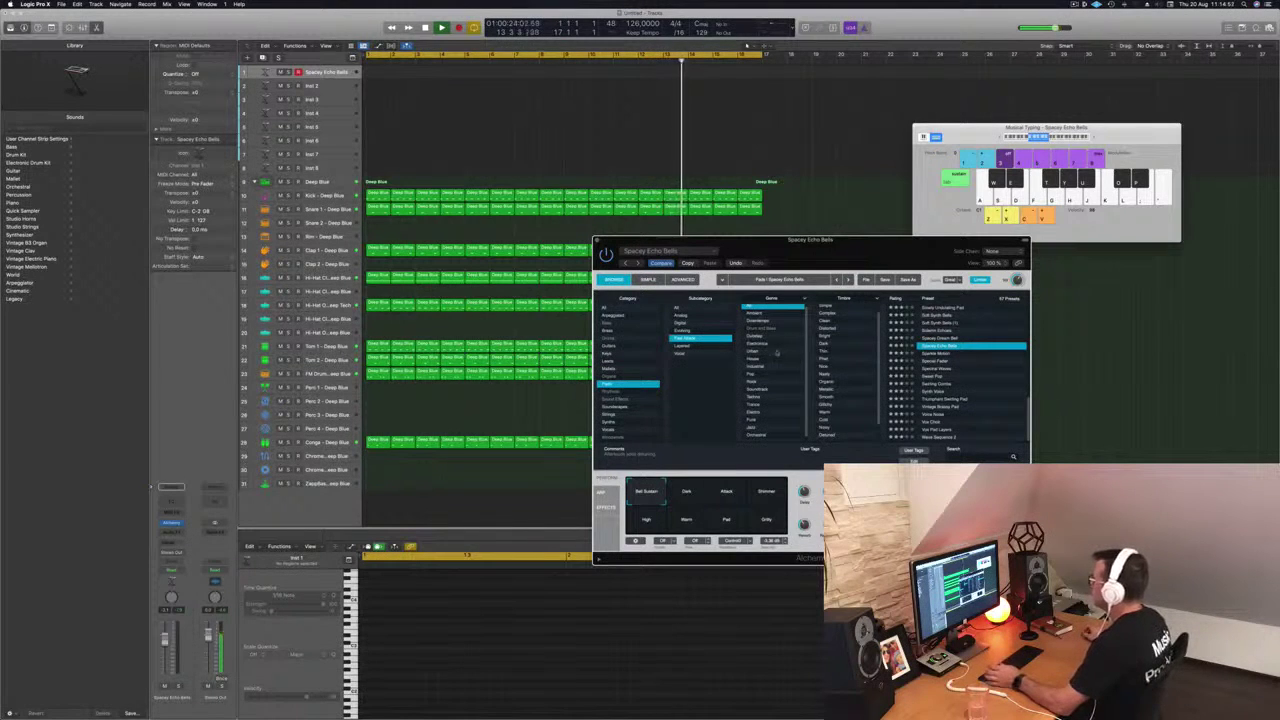
- Browse the Brass category and audition the Brassy and Funky, Brassy Jazz Ensemble and Brassy Pad Swell presets
{"action": "left_click", "coordinate": [606, 324]}
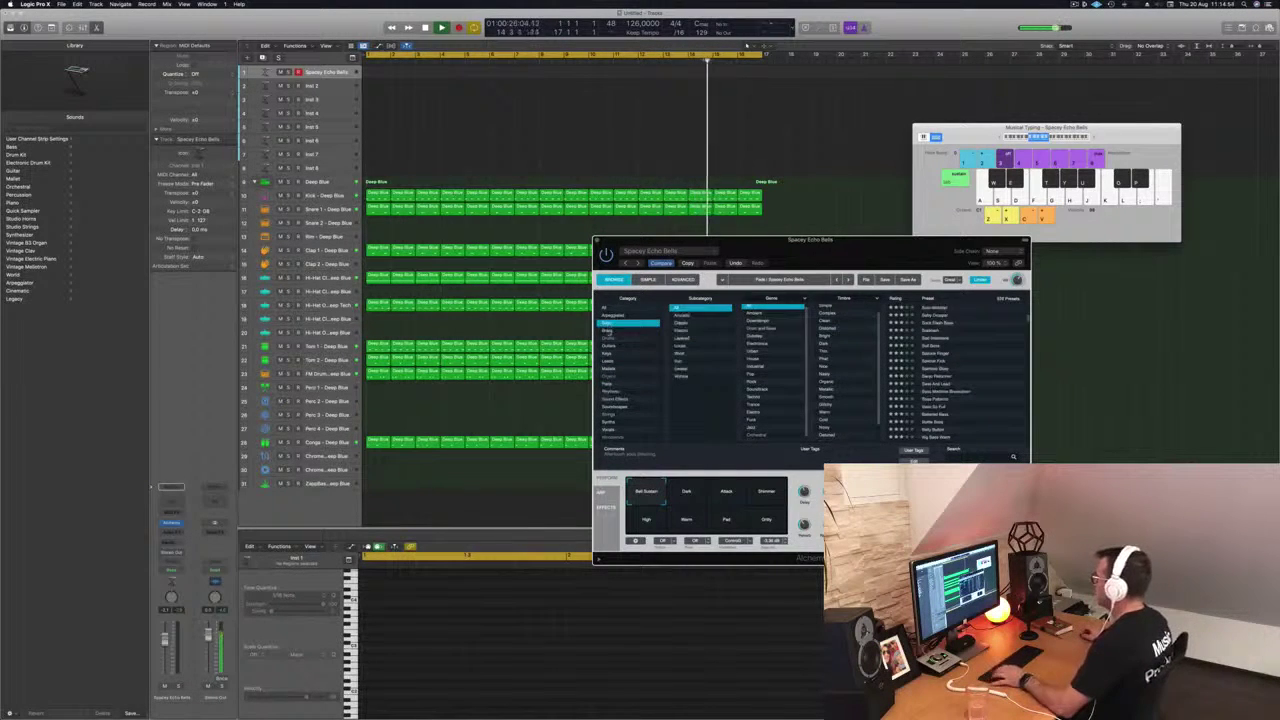
{"action": "left_click", "coordinate": [607, 331]}
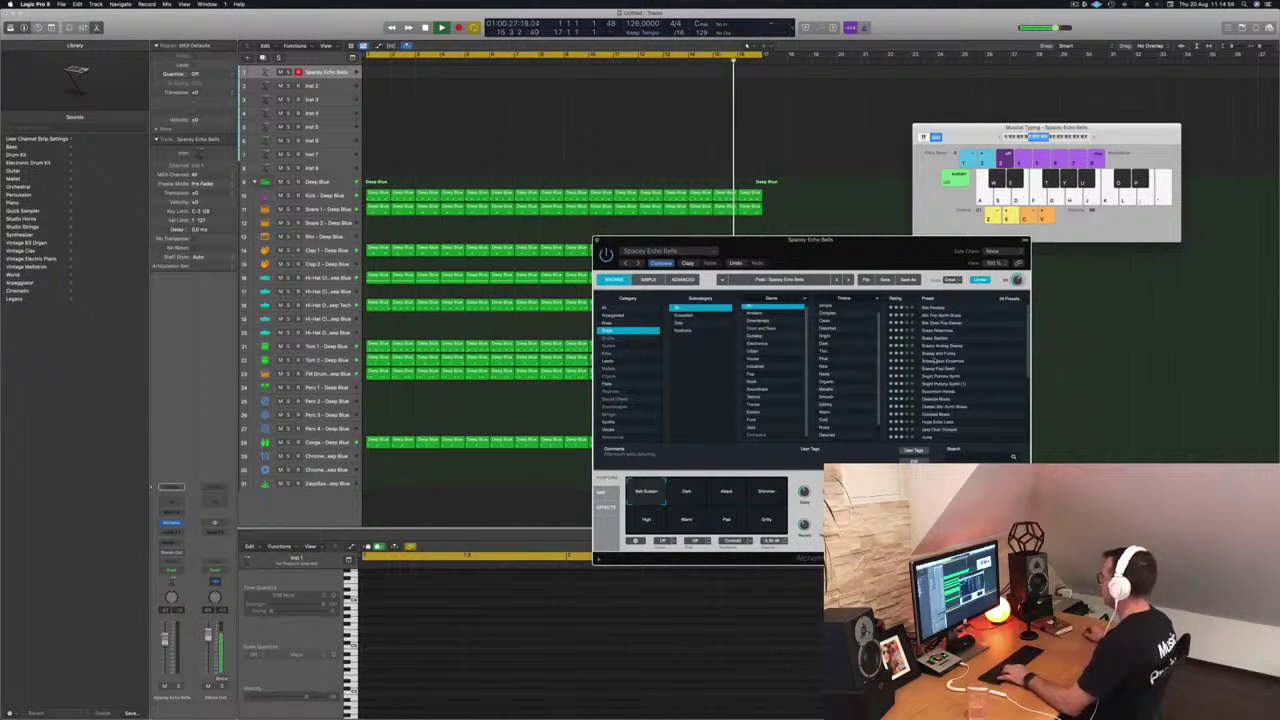
{"action": "left_click", "coordinate": [936, 355]}
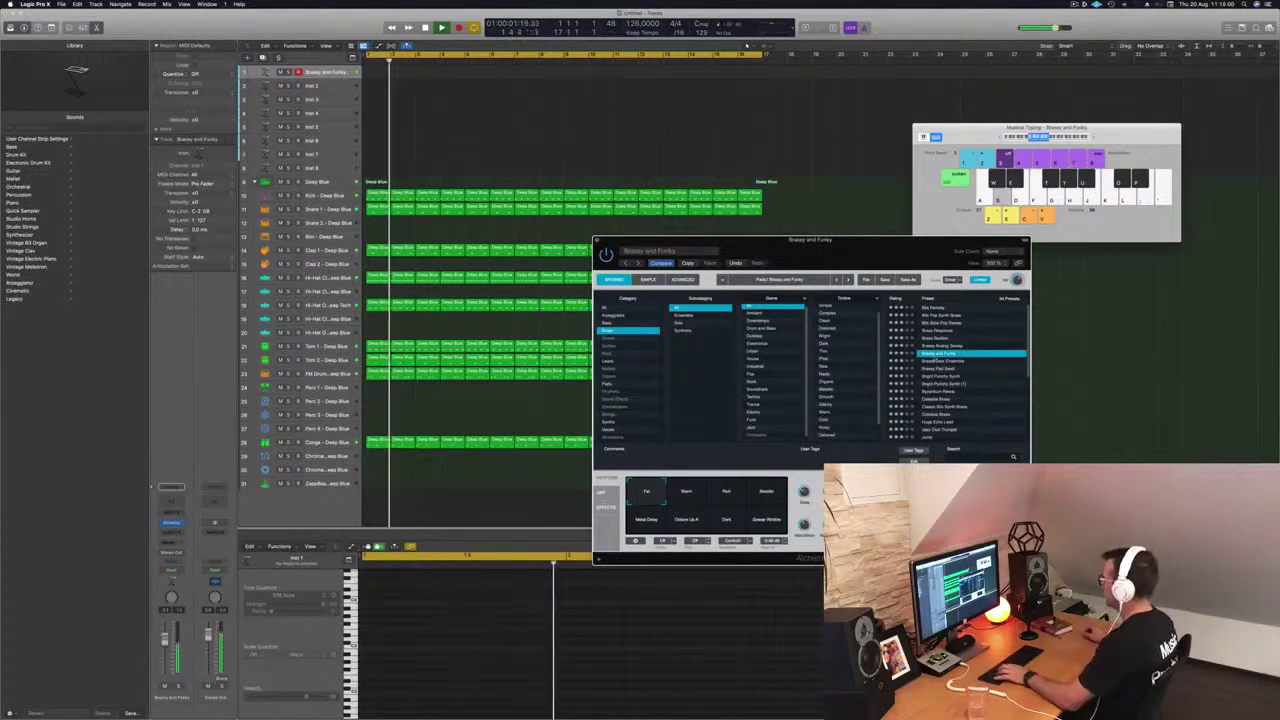
{"action": "left_click", "coordinate": [940, 361]}
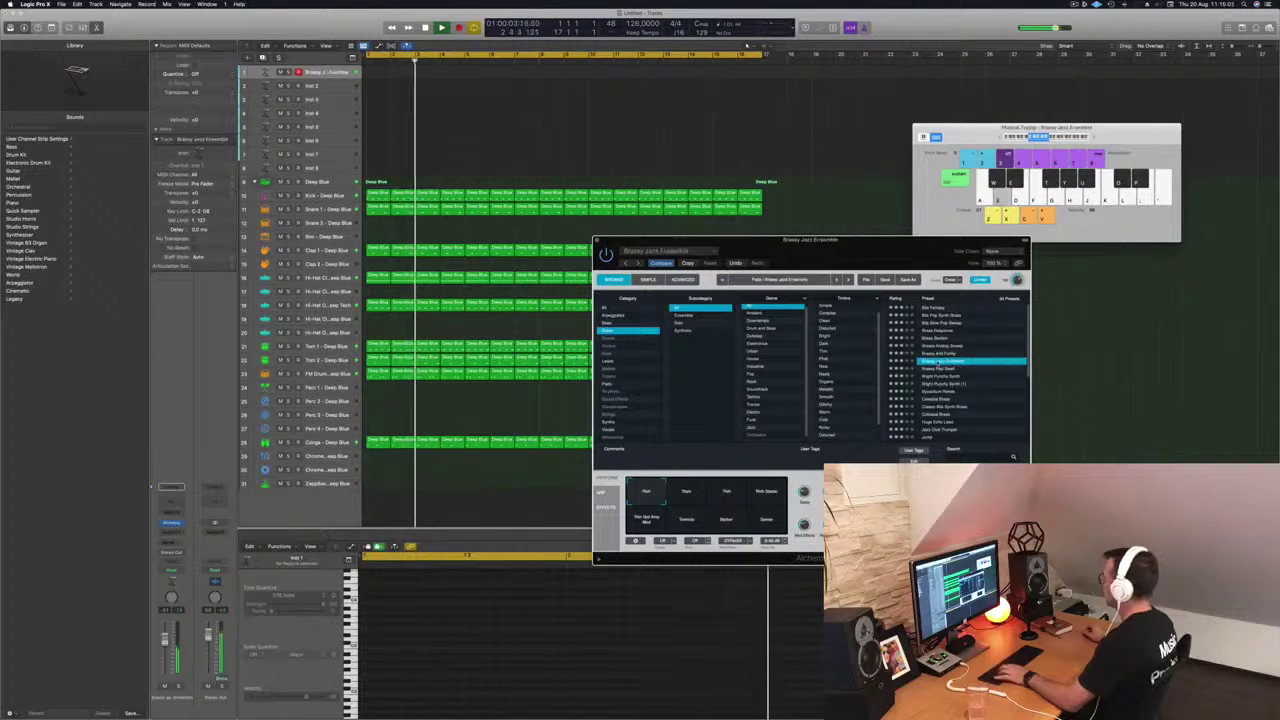
{"action": "left_click", "coordinate": [940, 369]}
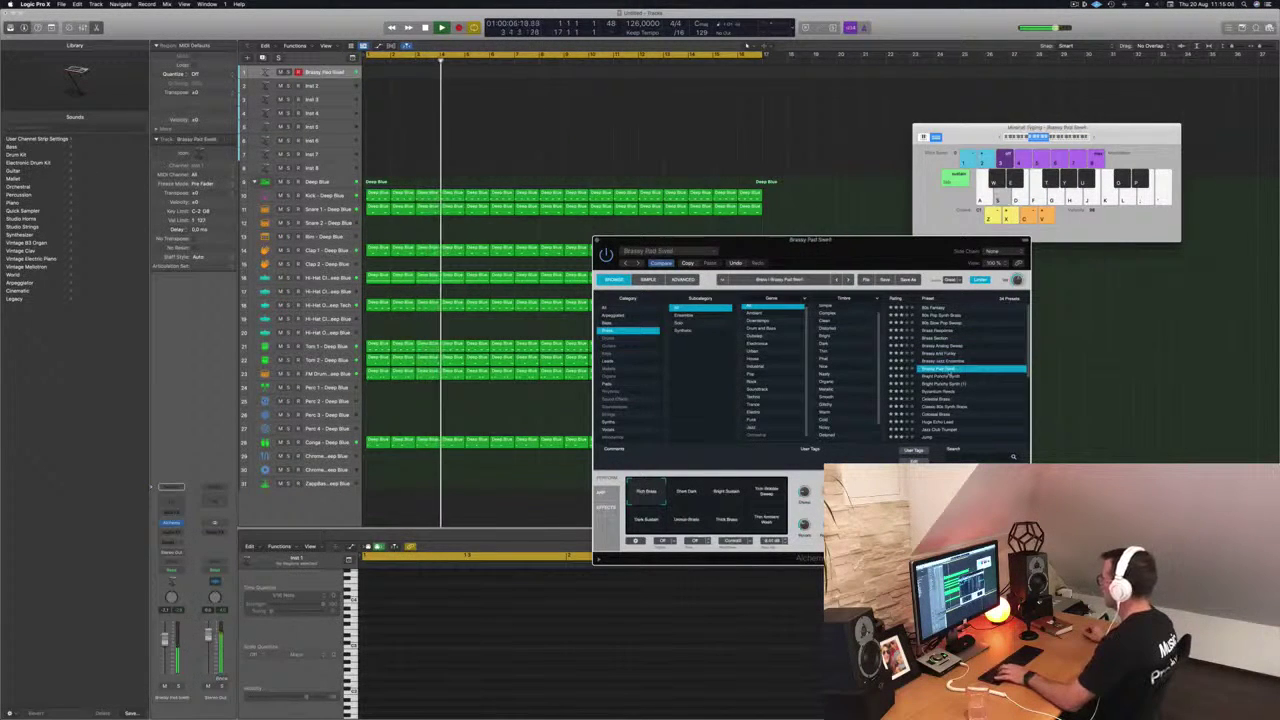
- Audition the brass presets Supervillain Brass, Street Boogie, Space Brass, Smooth Analog Lead and Out Of Touch
{"action": "scroll", "coordinate": [975, 368], "scroll_direction": "down", "scroll_amount": 3}
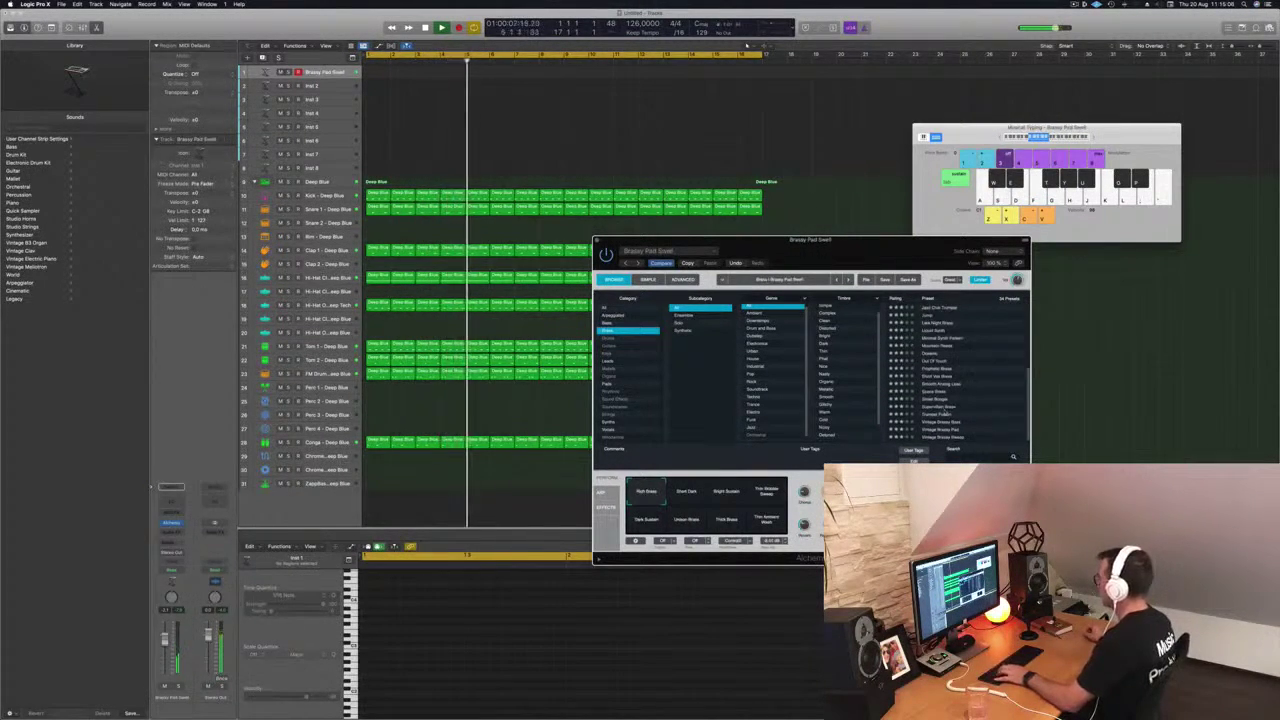
{"action": "left_click", "coordinate": [945, 409]}
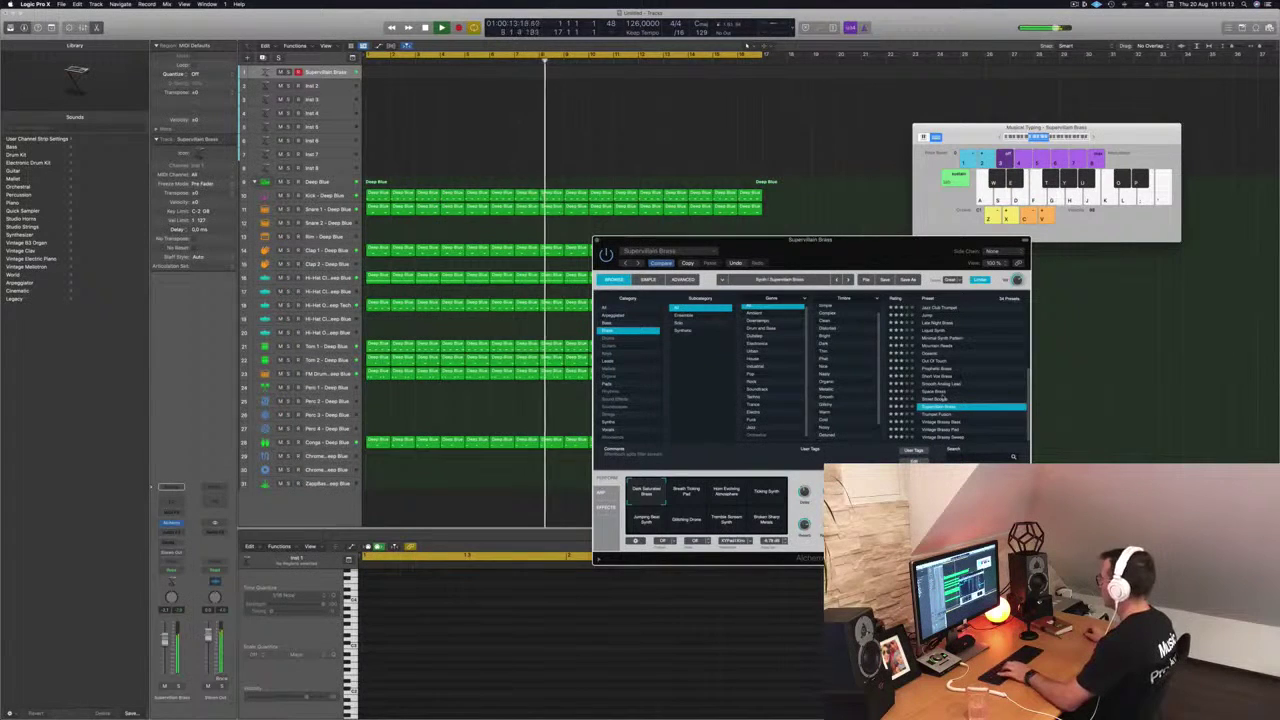
{"action": "left_click", "coordinate": [943, 399]}
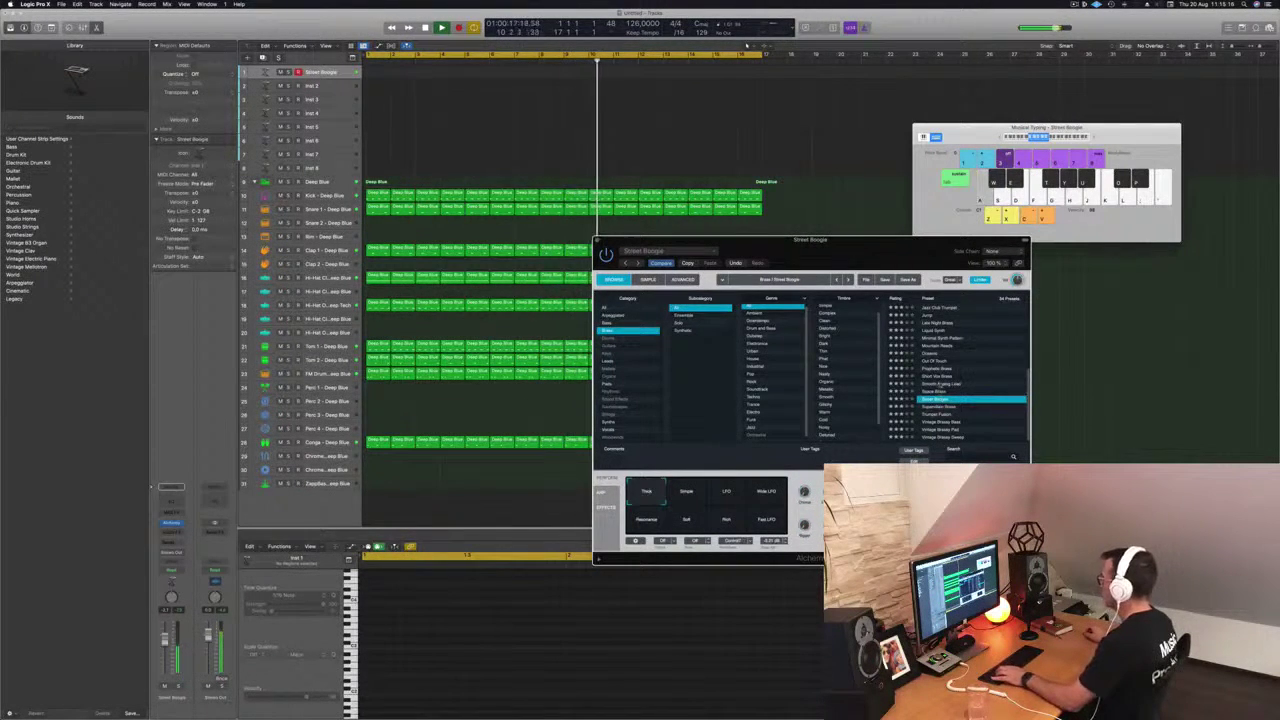
{"action": "left_click", "coordinate": [936, 391]}
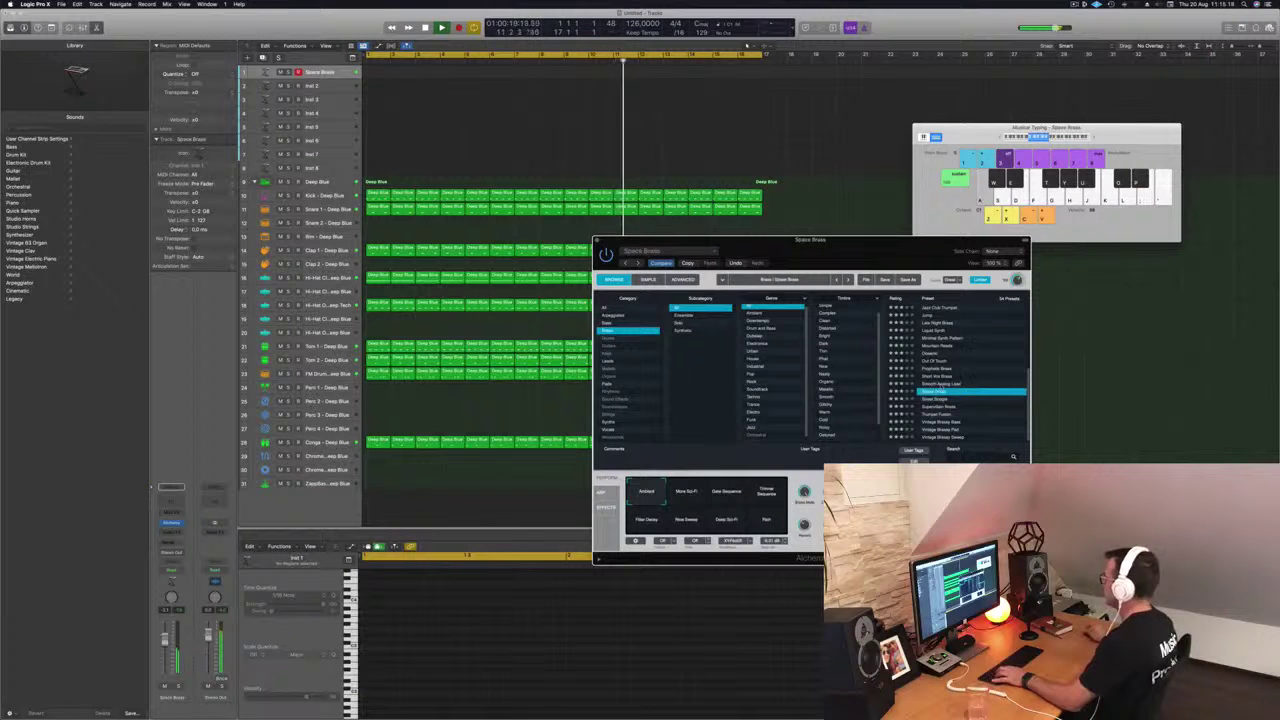
{"action": "left_click", "coordinate": [977, 385]}
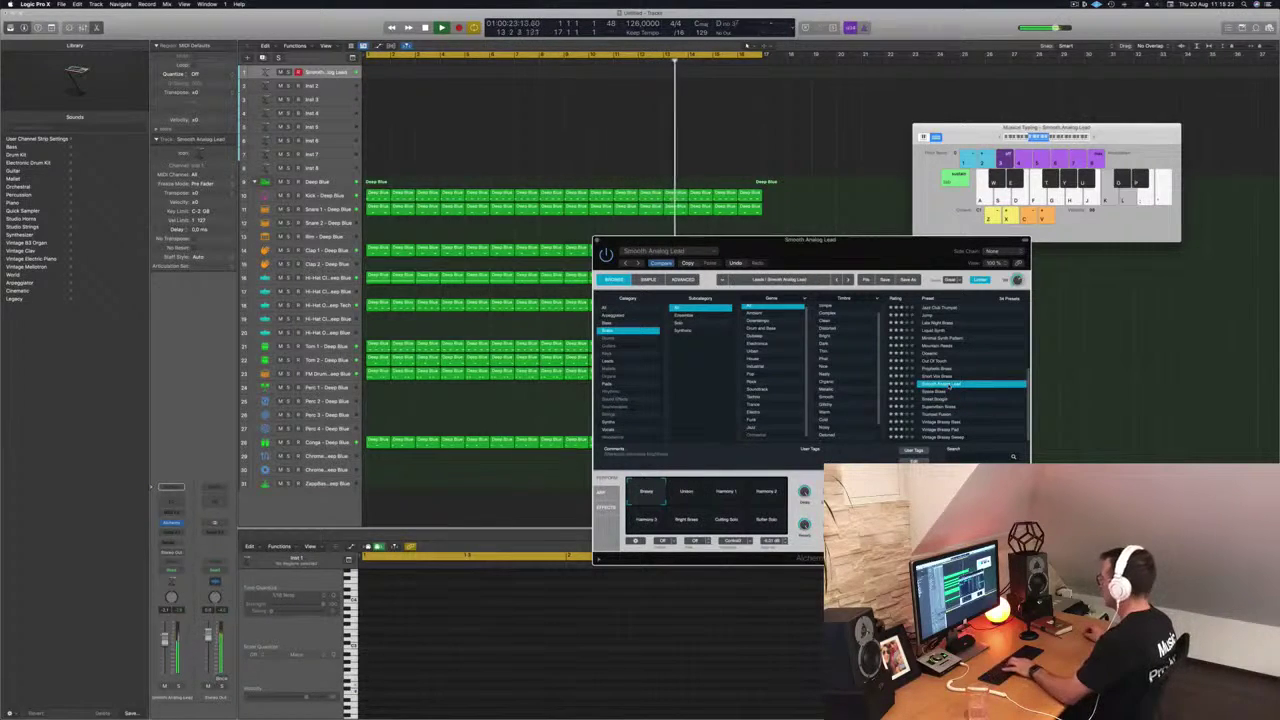
{"action": "left_click", "coordinate": [938, 377]}
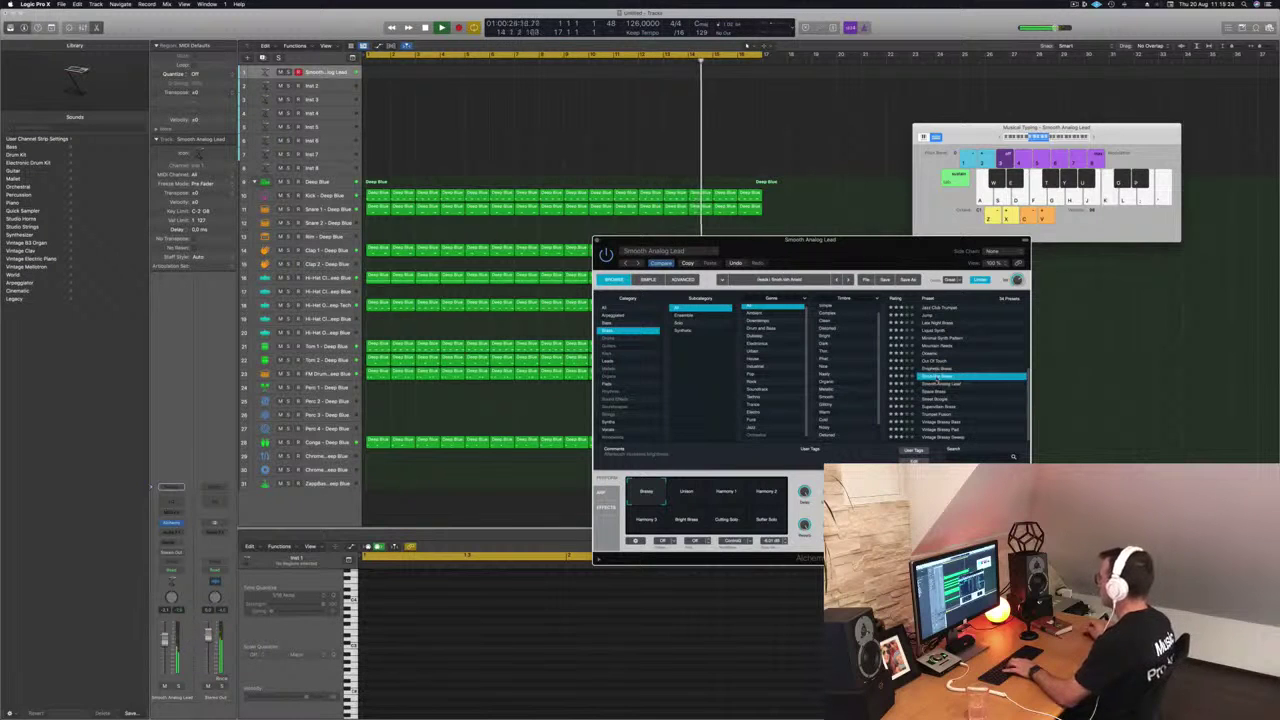
{"action": "left_click", "coordinate": [941, 361]}
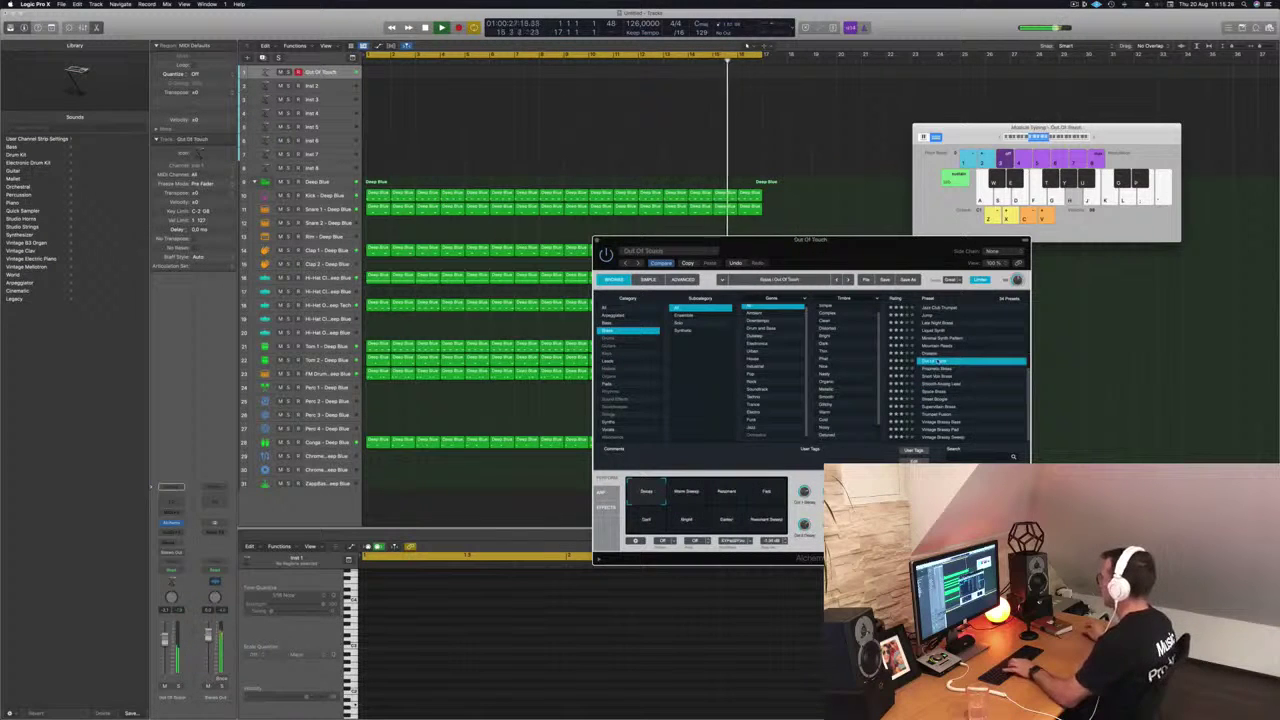
- Browse the Bass category, audition Analog Bounce and filter the bass presets to the Distorted timbre
{"action": "left_click", "coordinate": [612, 323]}
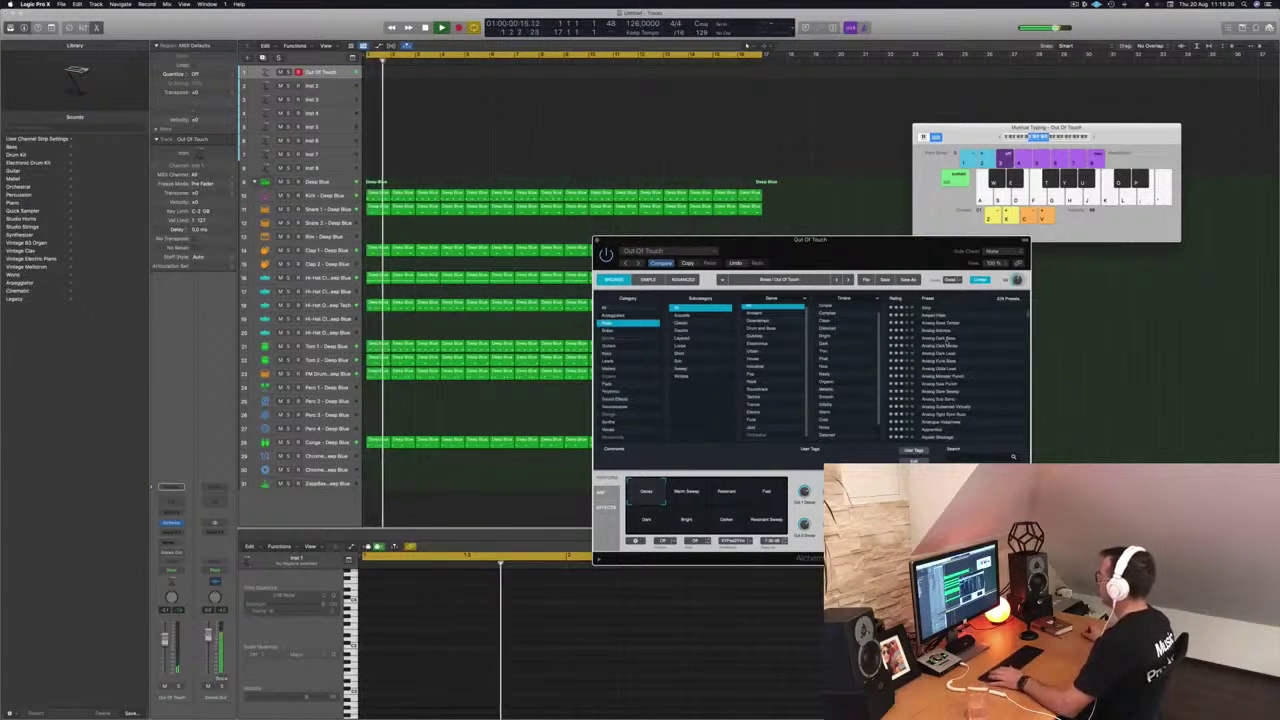
{"action": "left_click", "coordinate": [930, 323]}
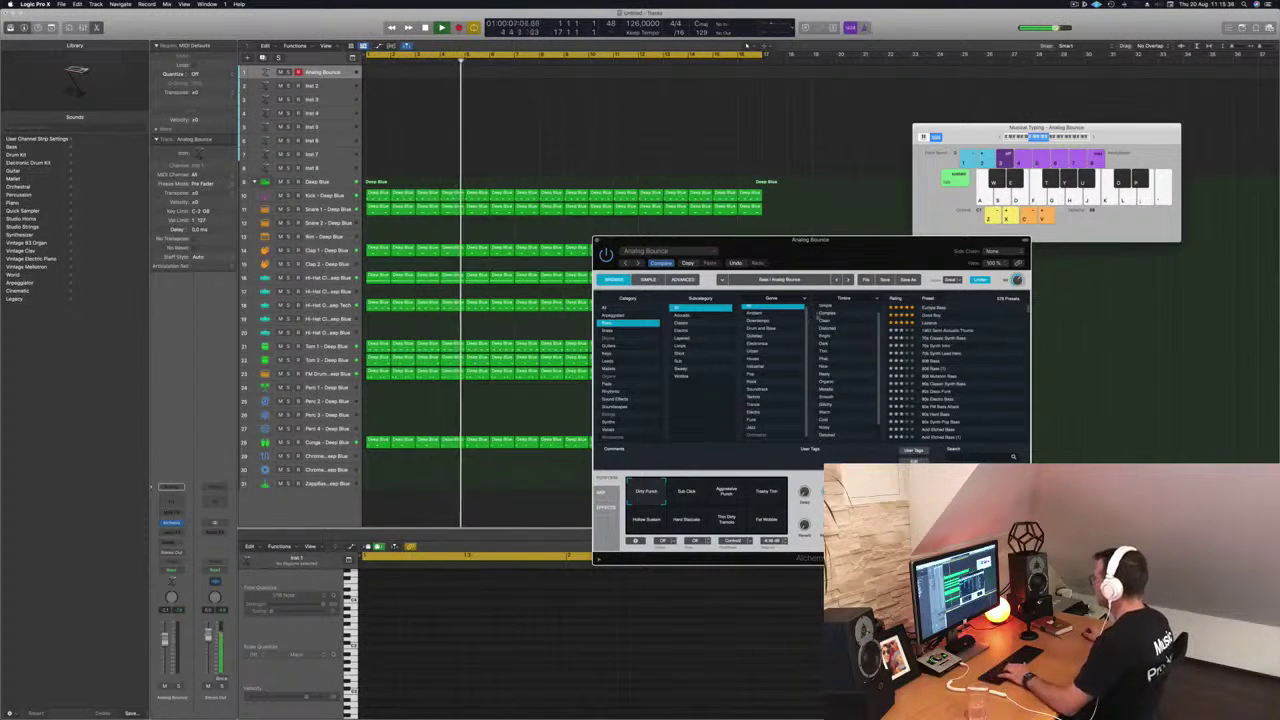
{"action": "left_click", "coordinate": [827, 307]}
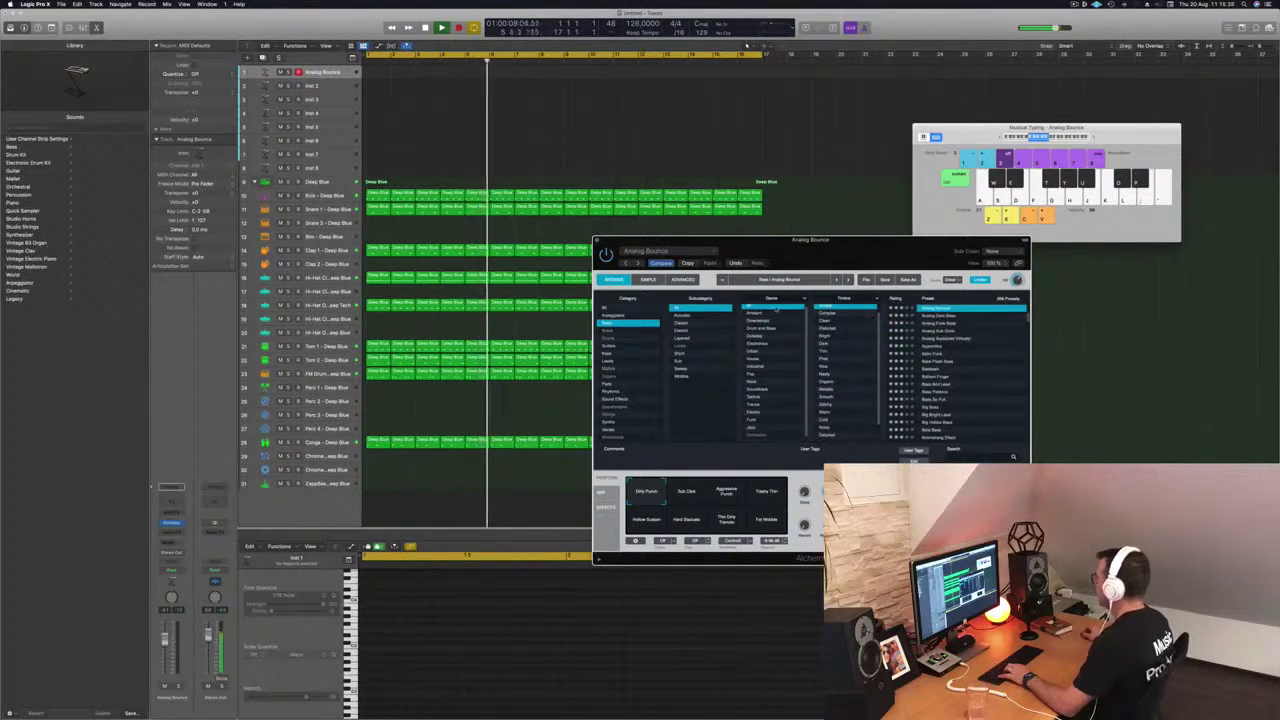
{"action": "left_click", "coordinate": [829, 328]}
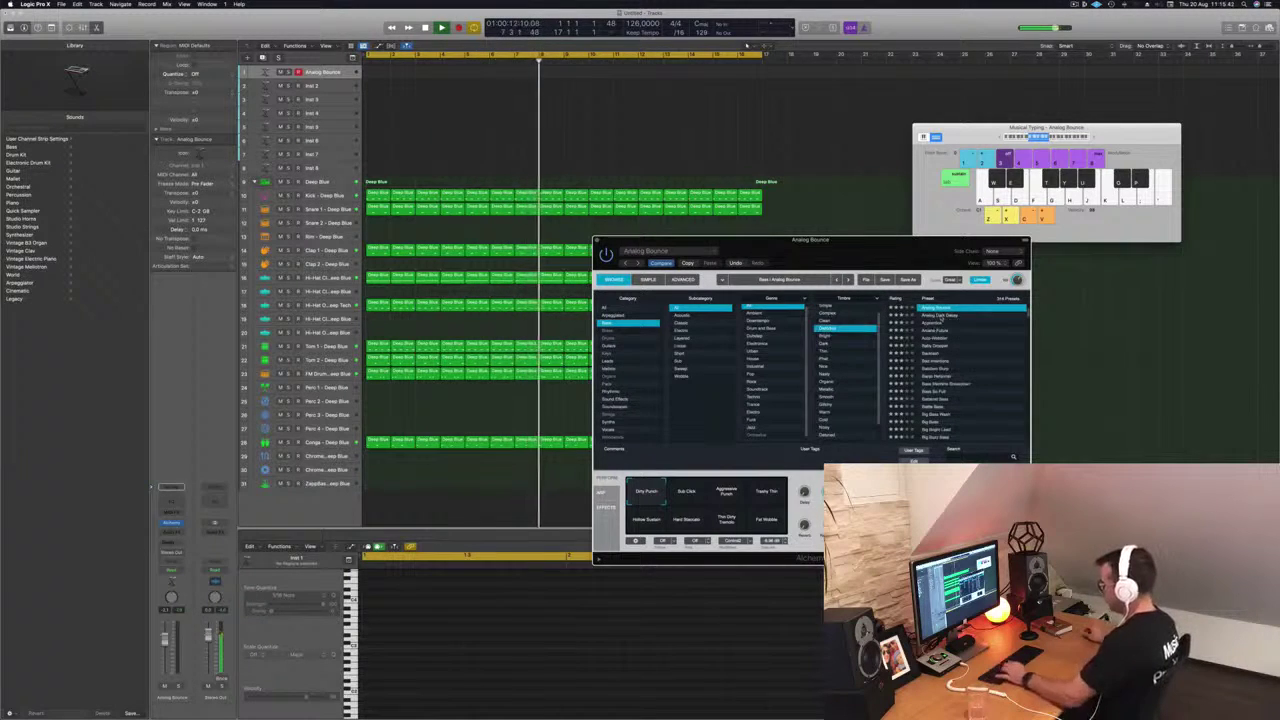
- Load Analog Dark Decay and compare its performance snapshots Comb 1, Octave, LFO, Distort and Drive
{"action": "left_click", "coordinate": [940, 315]}
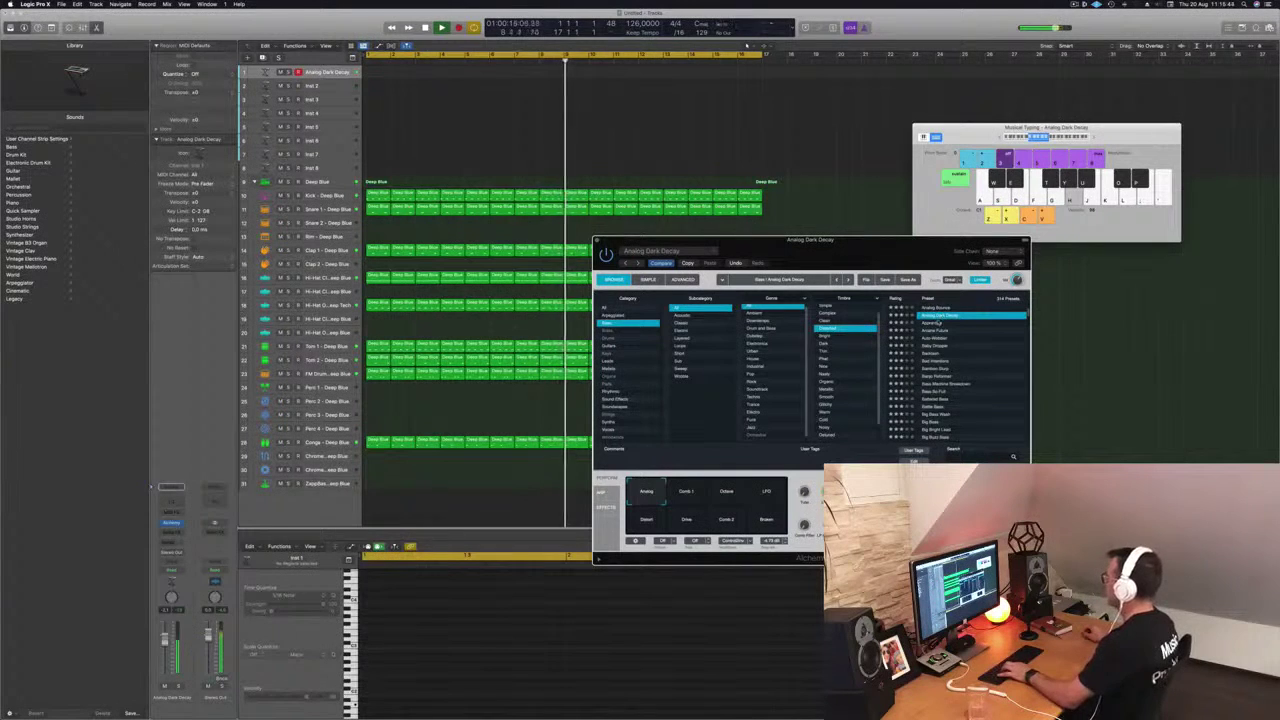
{"action": "left_click", "coordinate": [685, 497]}
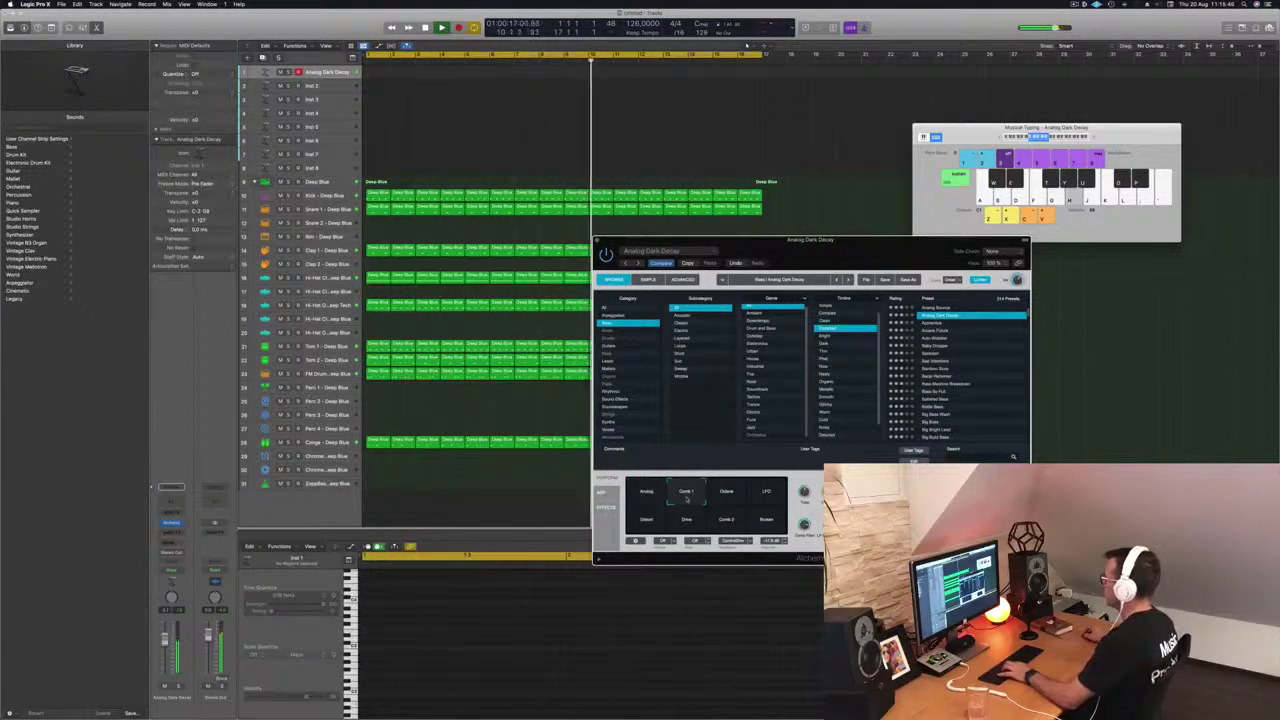
{"action": "left_click", "coordinate": [728, 497]}
{"action": "left_click", "coordinate": [774, 499]}
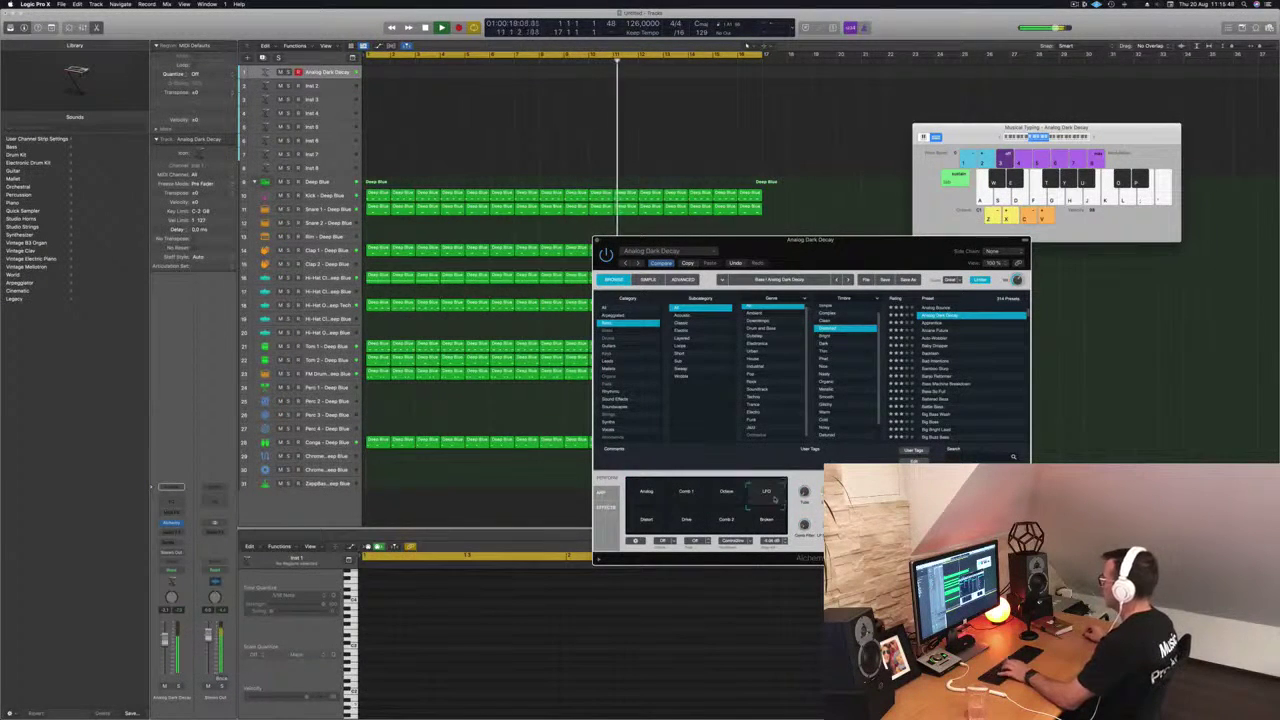
{"action": "left_click", "coordinate": [704, 511]}
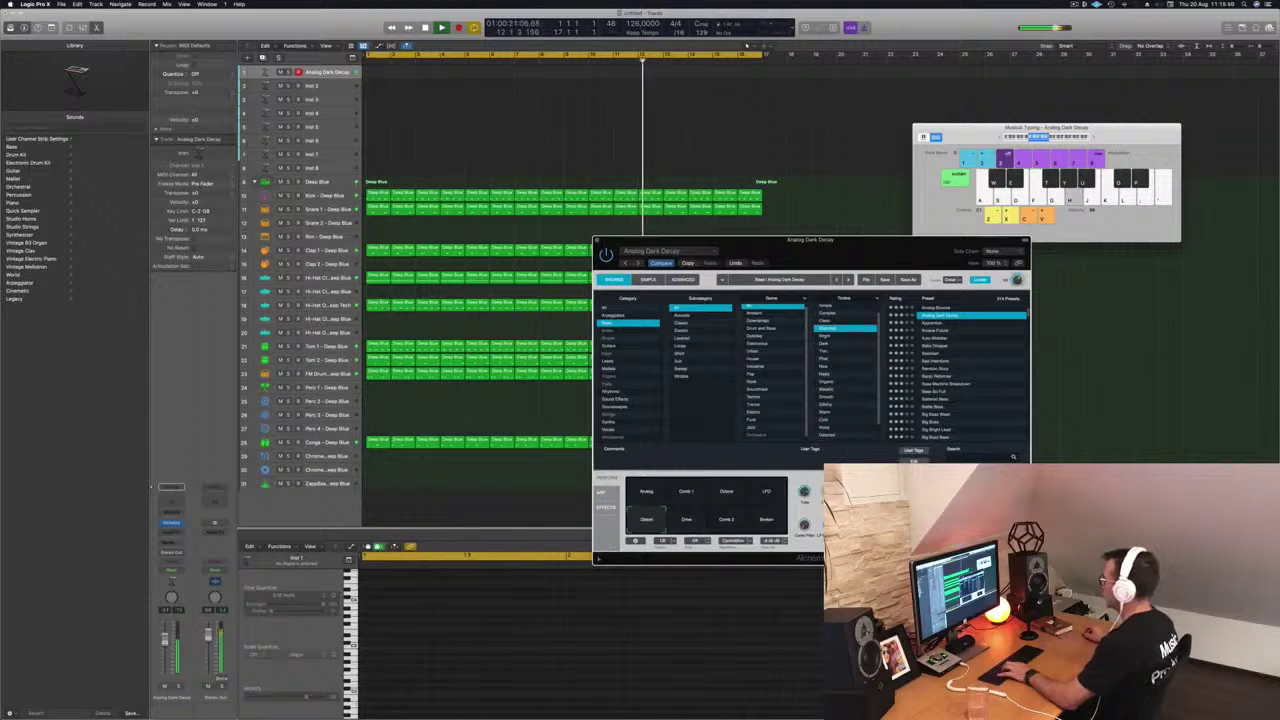
{"action": "left_click", "coordinate": [712, 521]}
{"action": "left_click", "coordinate": [692, 522]}
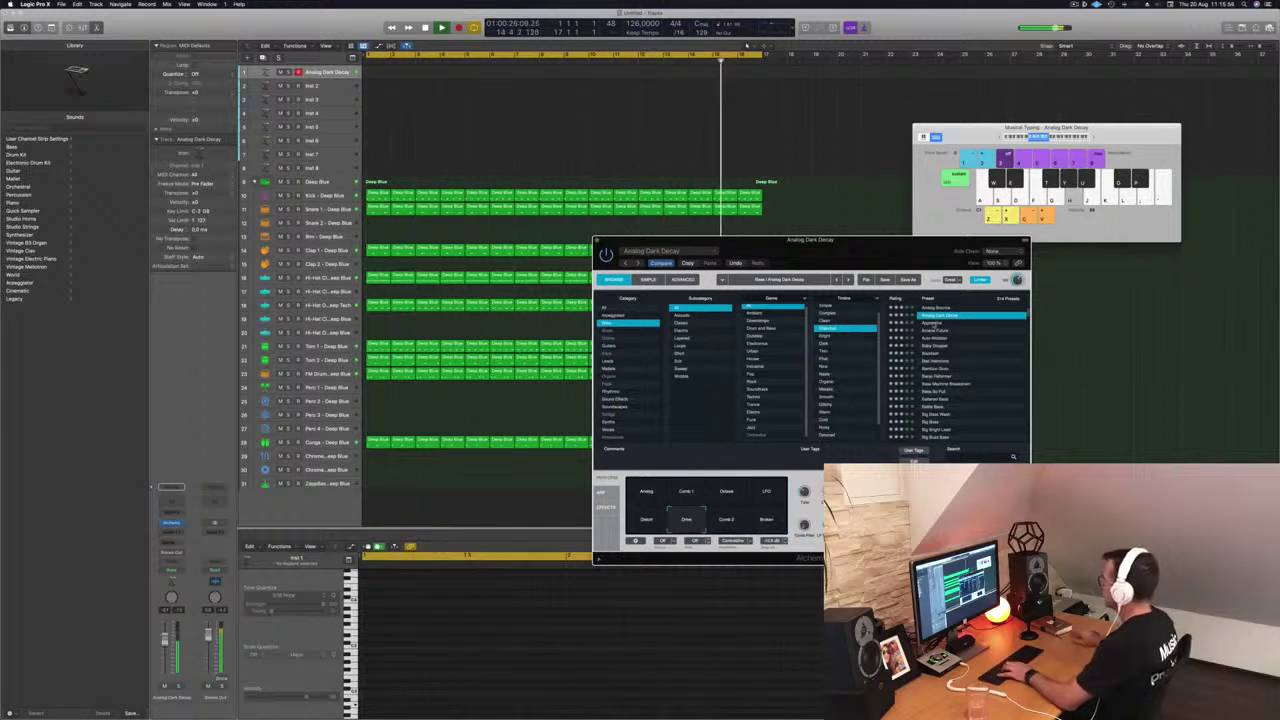
- Audition the distorted bass presets Apprentice and Arcane Future, and load Acid Etched Bass
{"action": "left_click", "coordinate": [933, 324]}
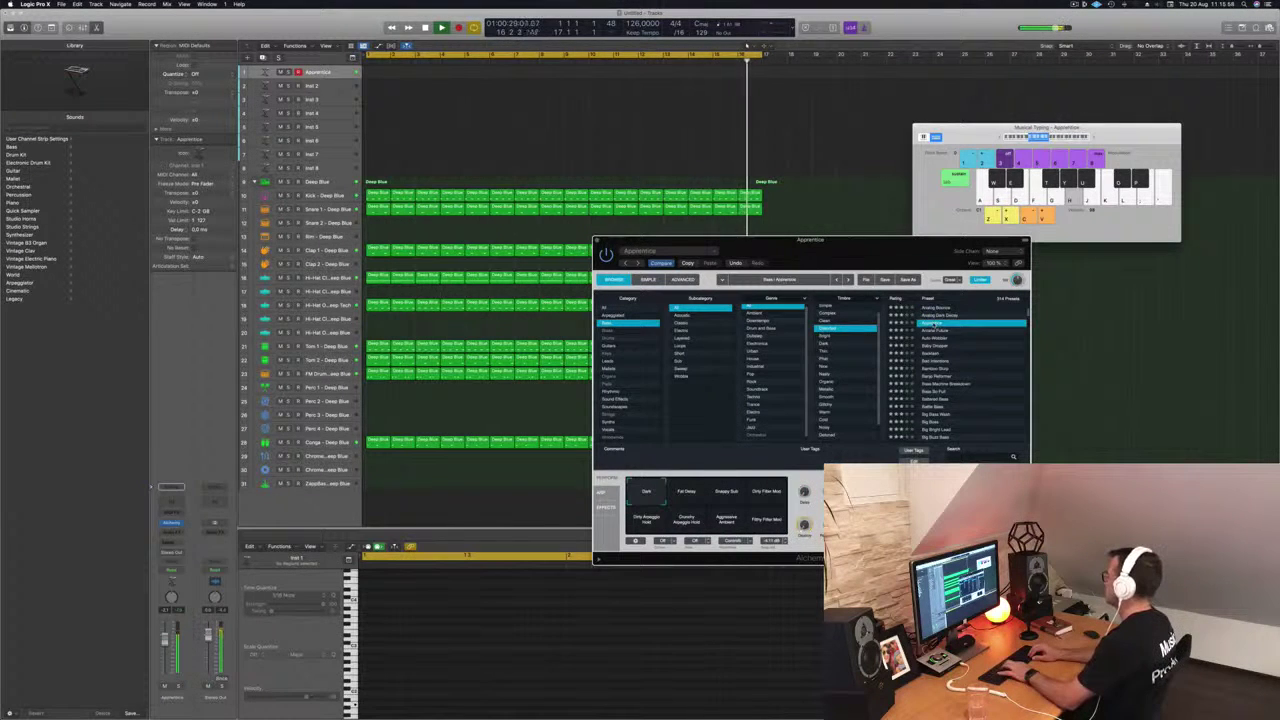
{"action": "key", "text": "Down"}
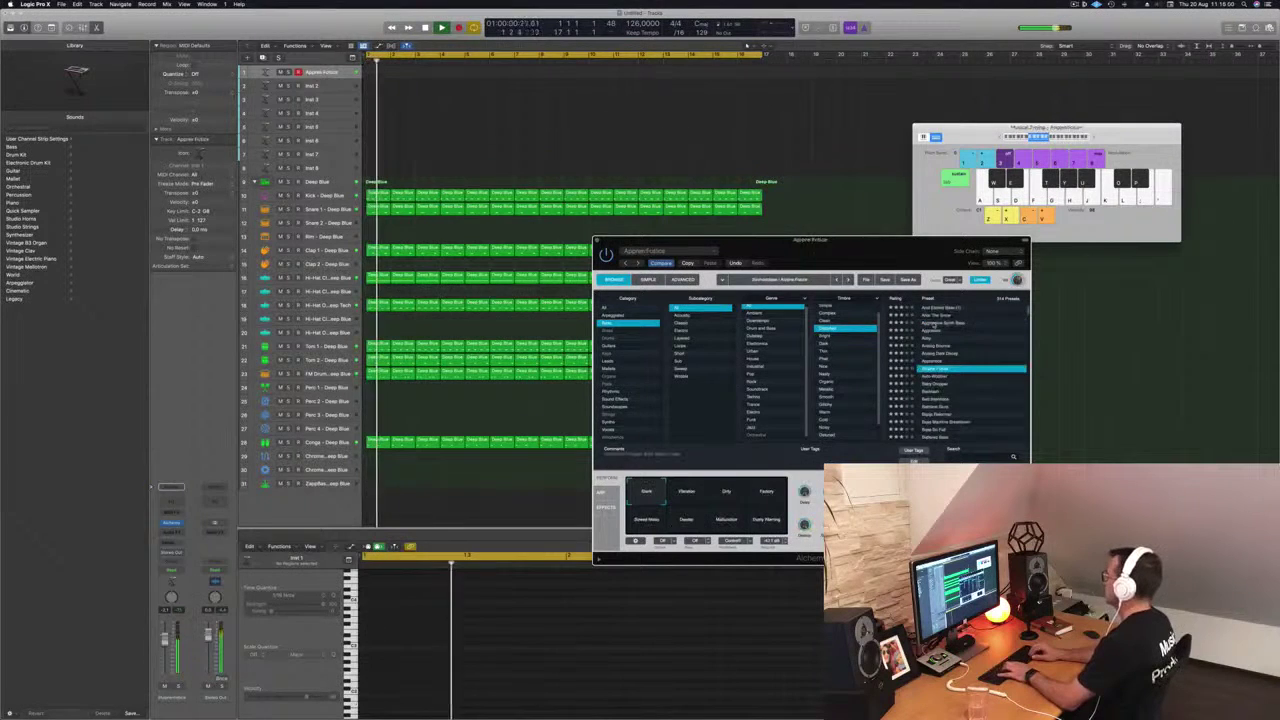
{"action": "scroll", "coordinate": [934, 324], "scroll_direction": "up", "scroll_amount": 1}
{"action": "left_click", "coordinate": [934, 324]}
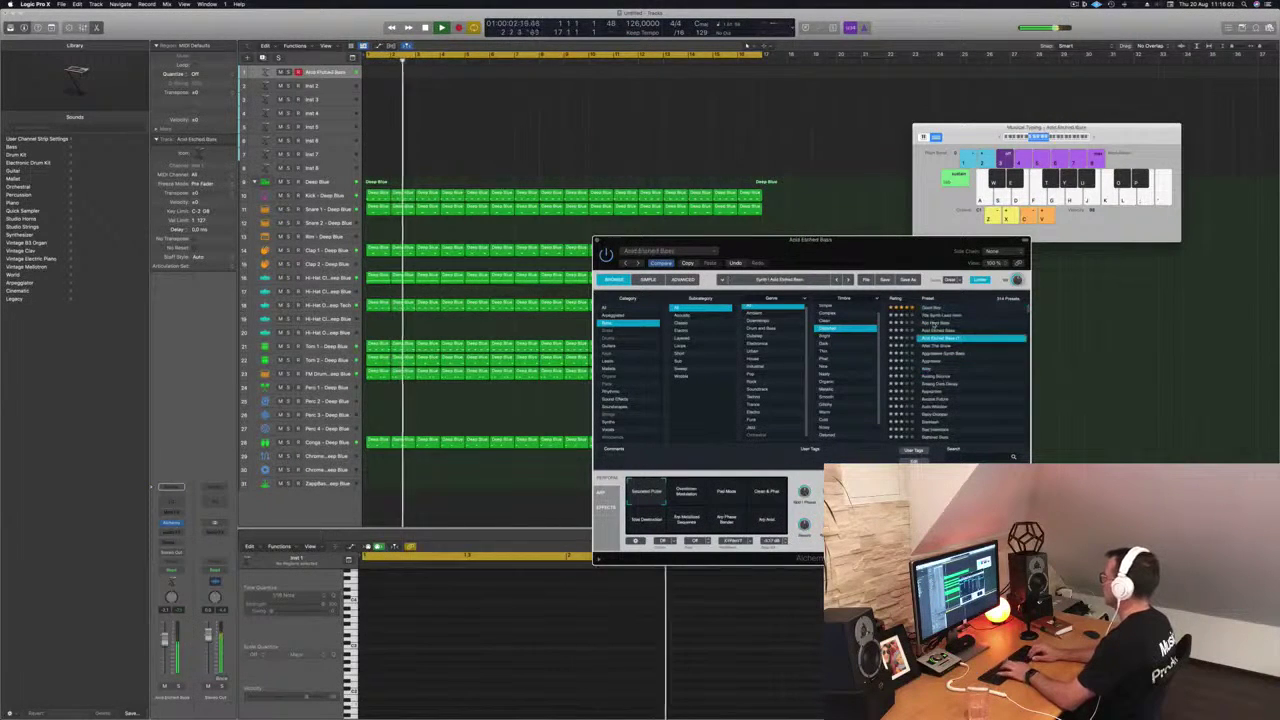
- Audition the distorted bass presets Aggressive Synth Bass, Aggressor, Alloy, Analog Bounce and Analog Dark Decay
{"action": "key", "text": "Down"}
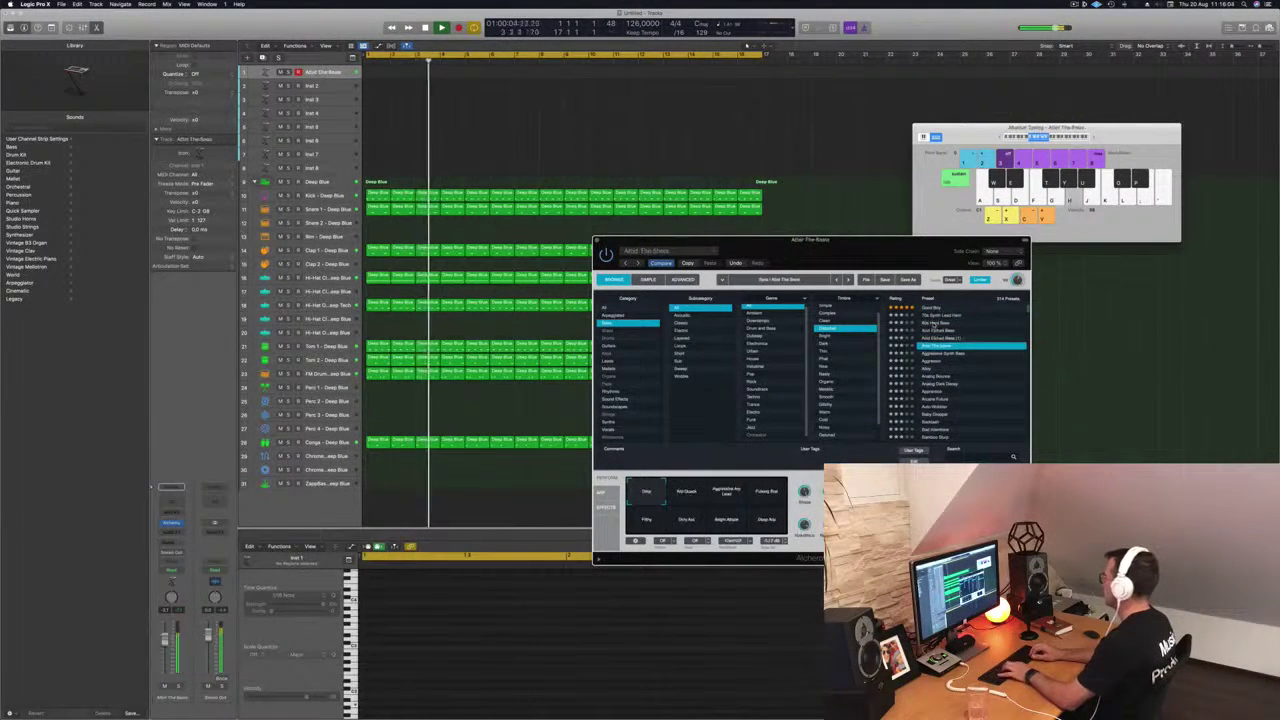
{"action": "key", "text": "Down"}
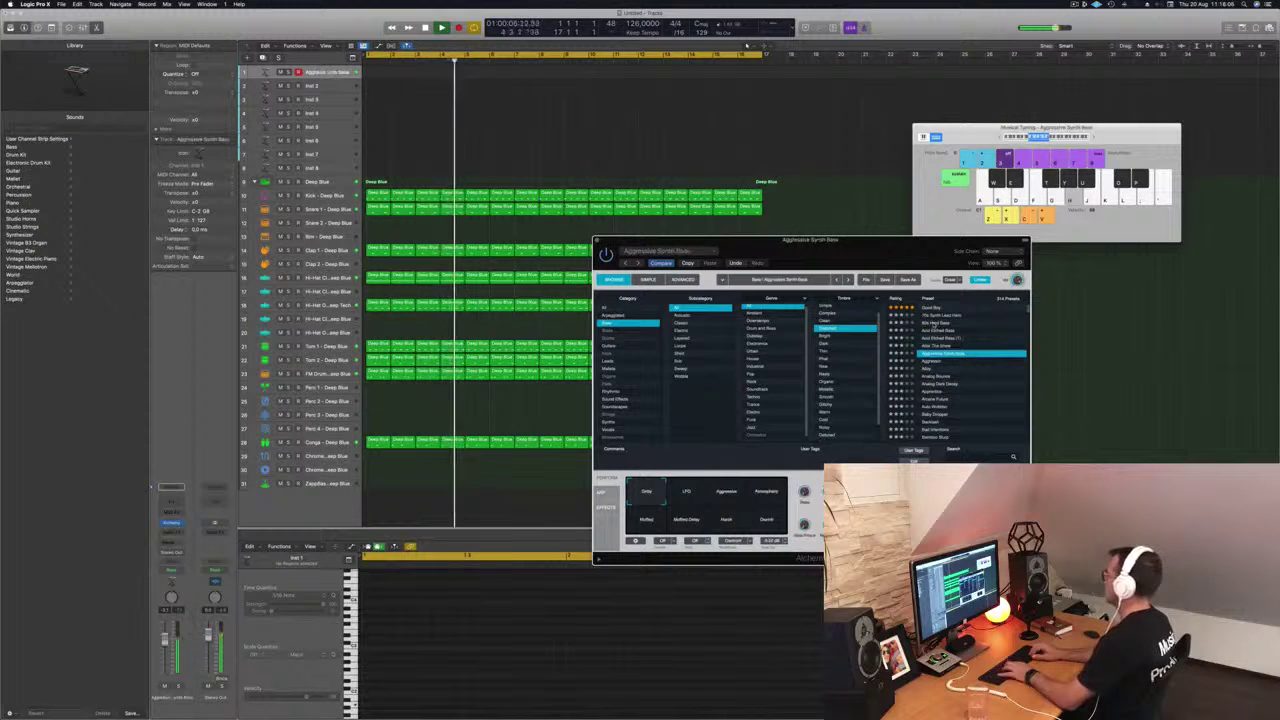
{"action": "key", "text": "Down"}
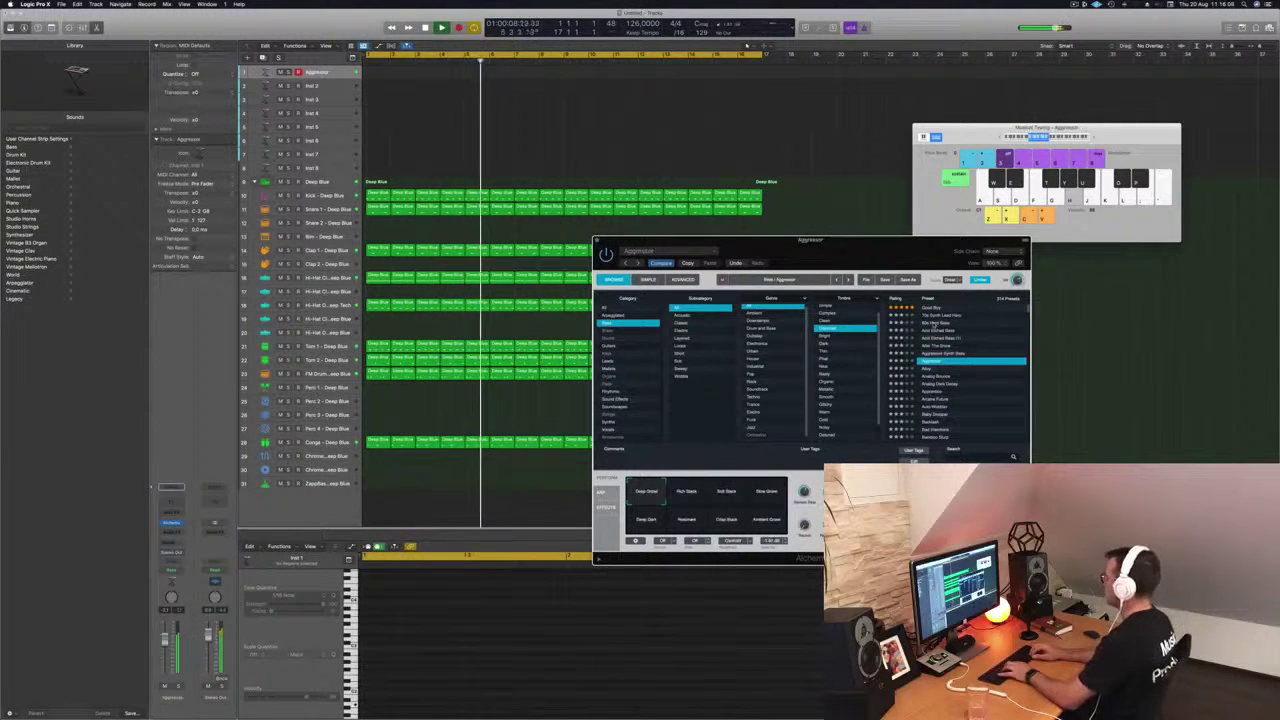
{"action": "key", "text": "Down"}
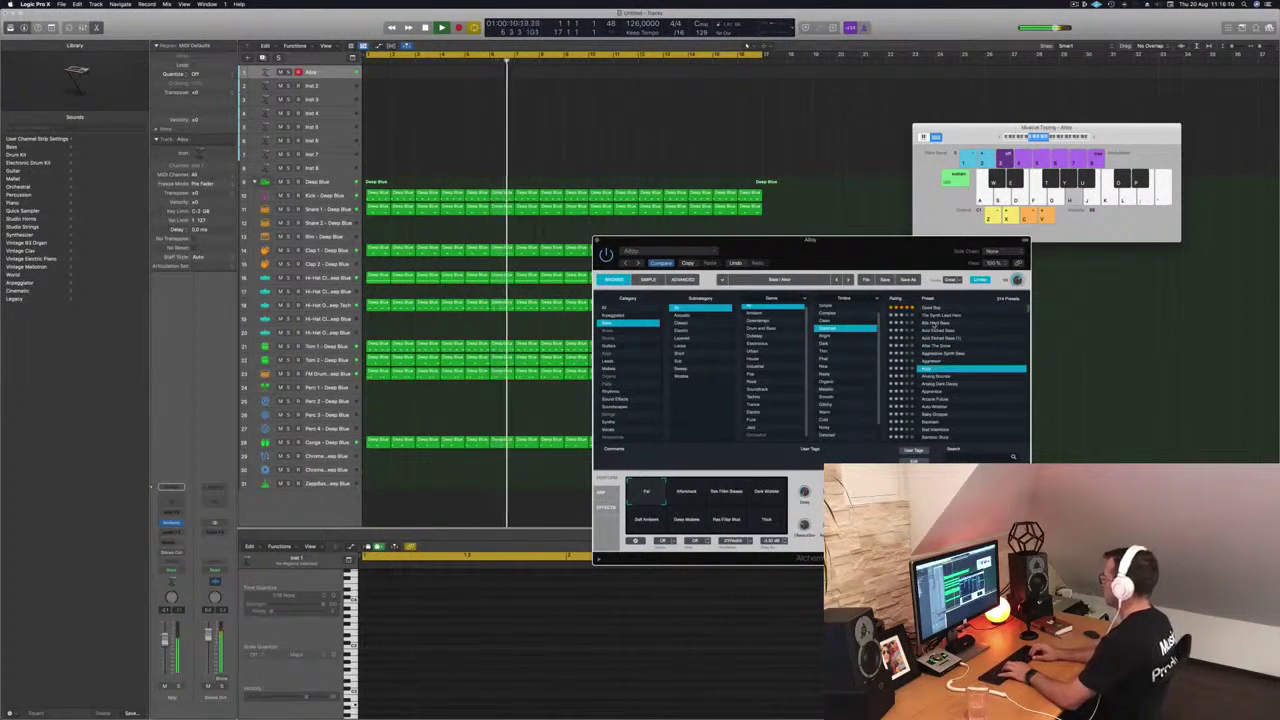
{"action": "key", "text": "Down"}
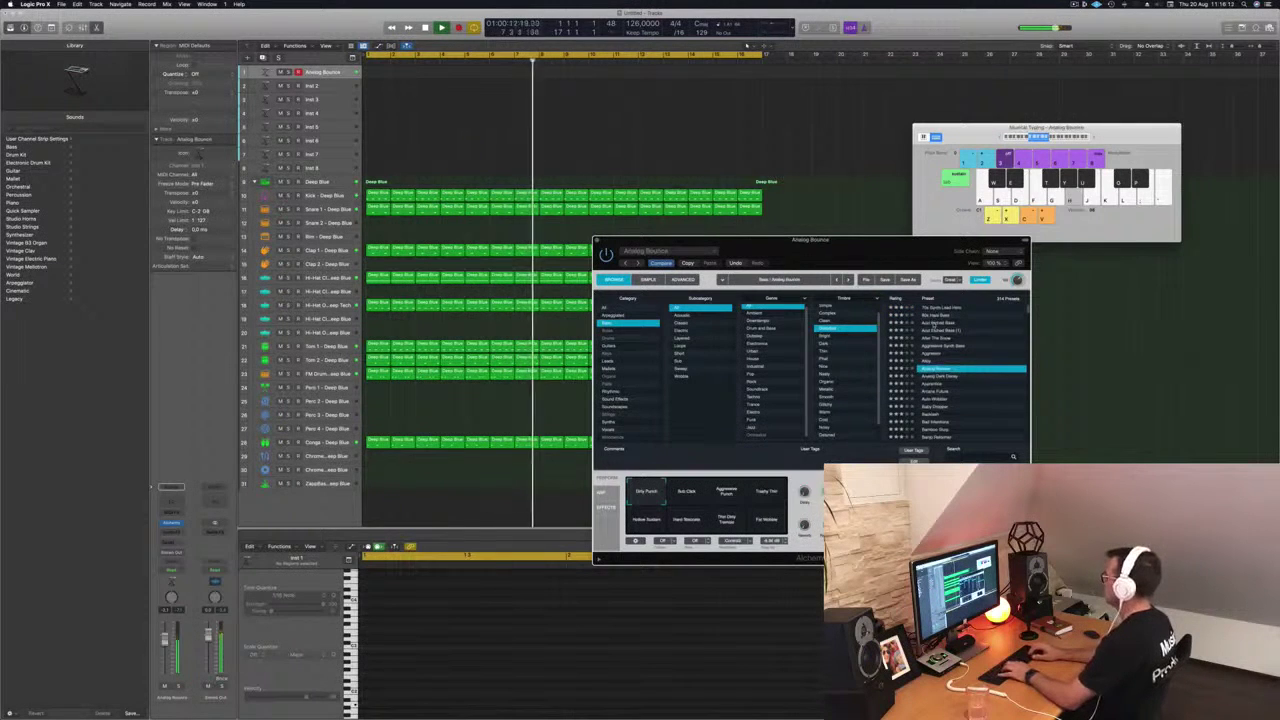
{"action": "key", "text": "Down"}
{"action": "key", "text": "Down"}
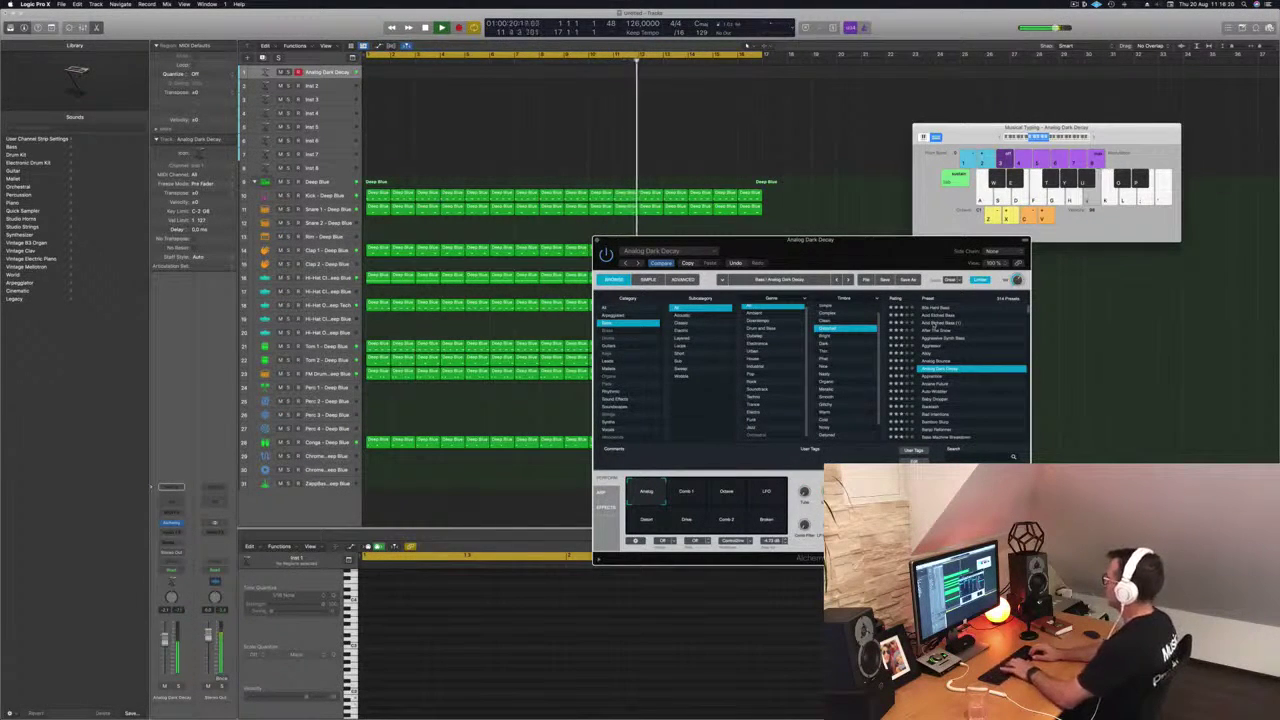
- Audition the distorted bass presets from Apprentice and Arcane Future through Bad Intentions to Bass Machine Breakdown
{"action": "key", "text": "Down"}
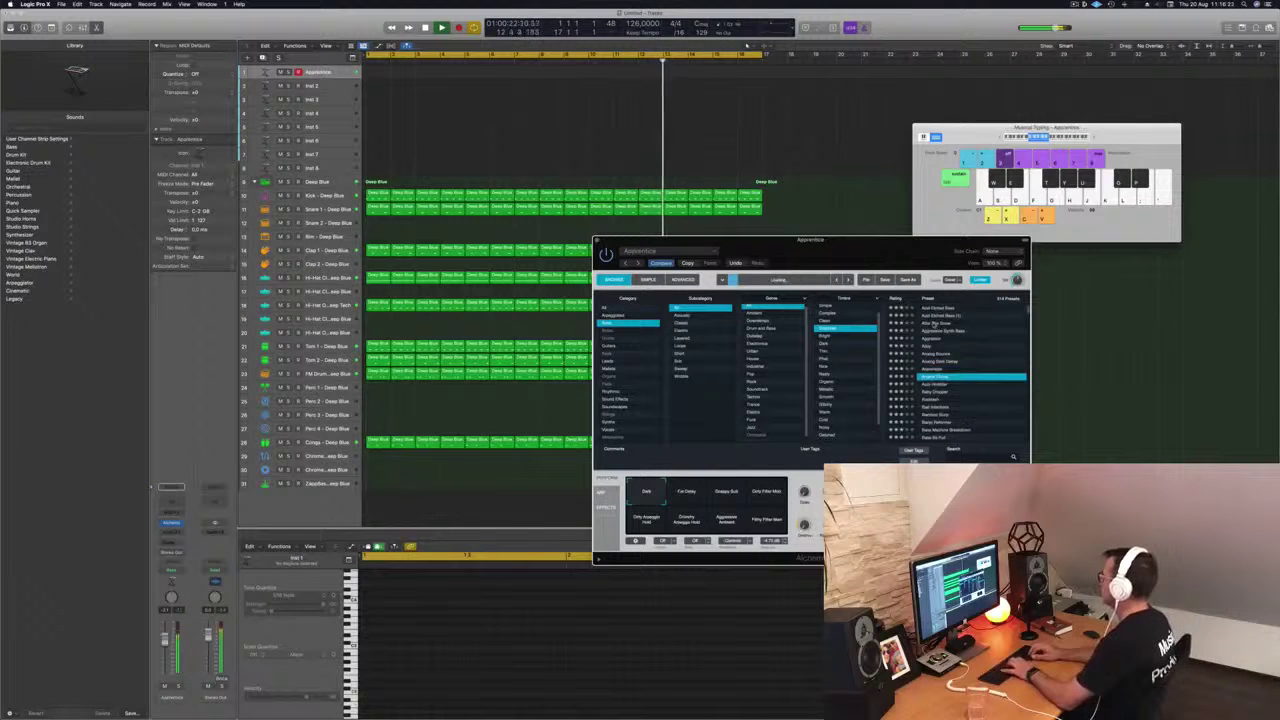
{"action": "key", "text": "Down"}
{"action": "key", "text": "Down"}
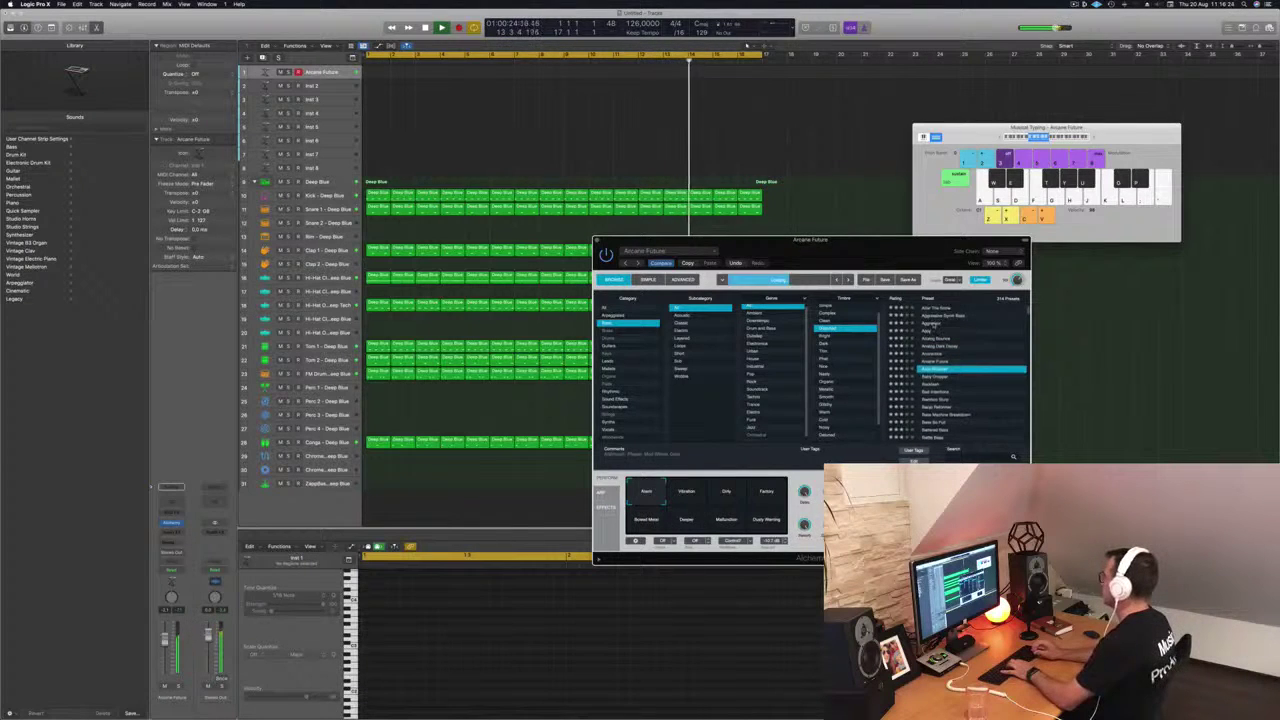
{"action": "key", "text": "Down"}
{"action": "key", "text": "Down"}
{"action": "key", "text": "Down"}
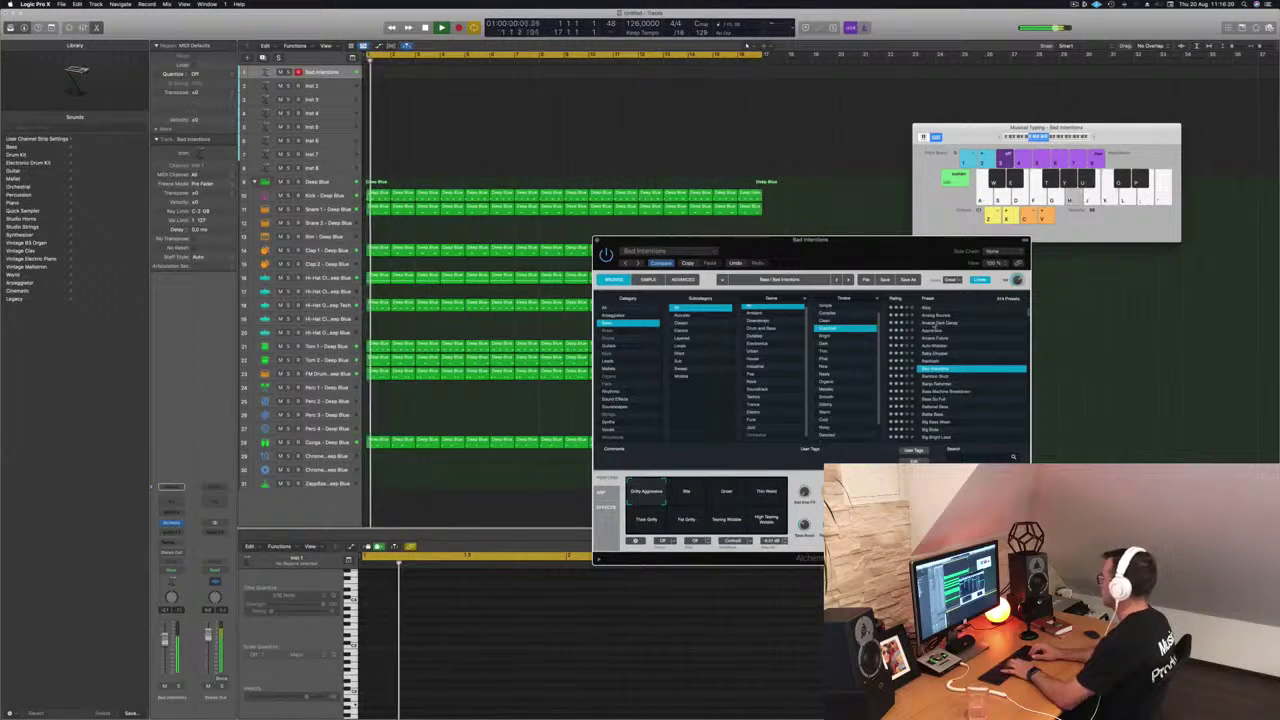
{"action": "key", "text": "Down"}
{"action": "key", "text": "Down"}
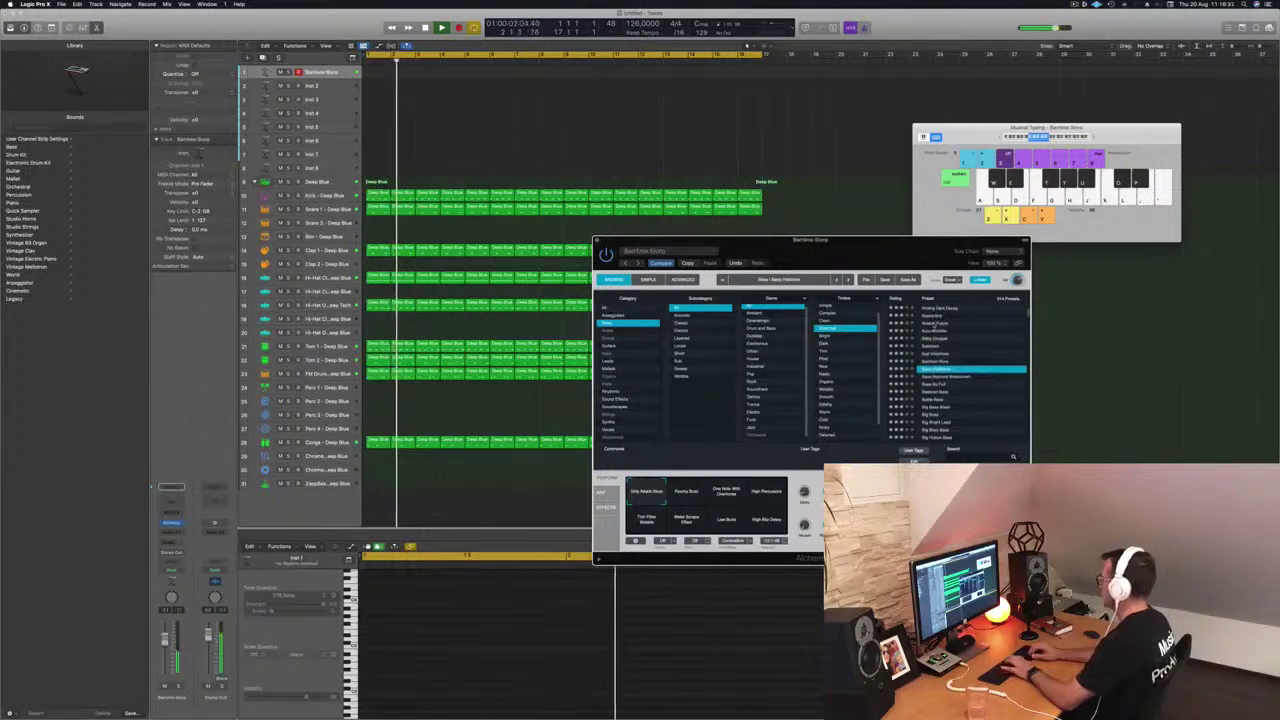
{"action": "key", "text": "Down"}
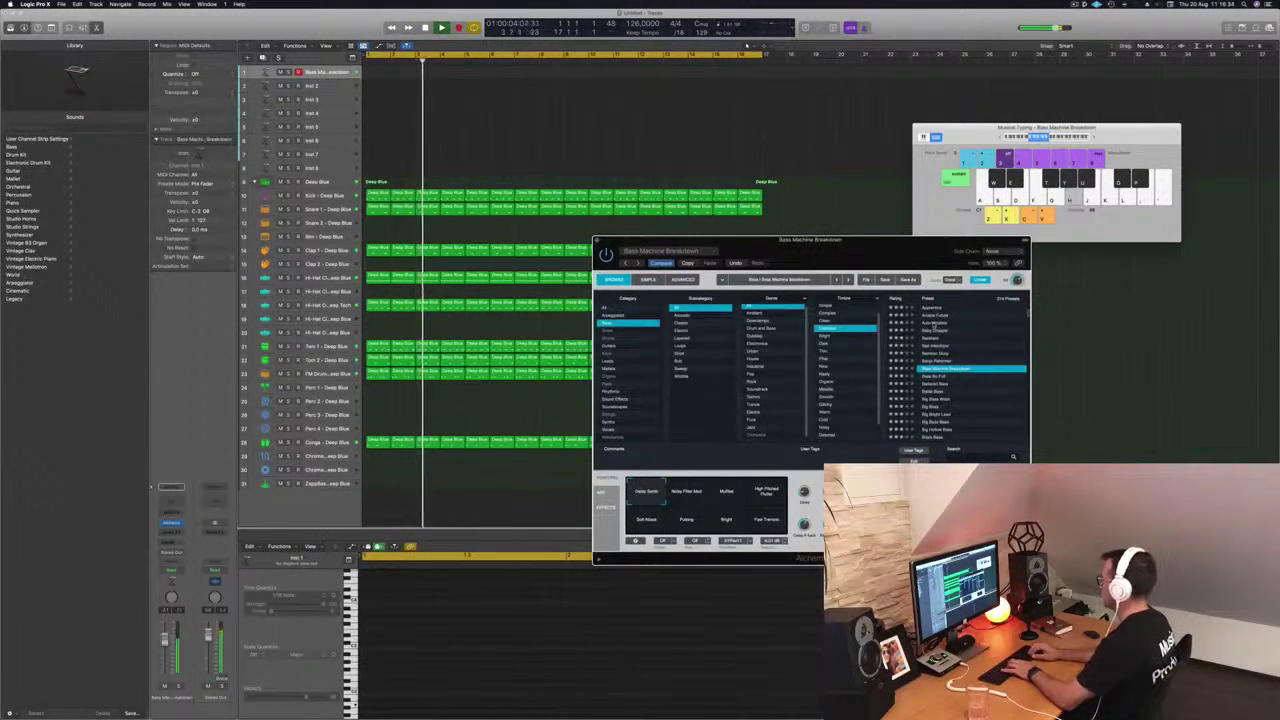
- Load Bass So Full and compare its performance snapshots Infra Sub, Thump Noise and Dirty Chaos
{"action": "key", "text": "Down"}
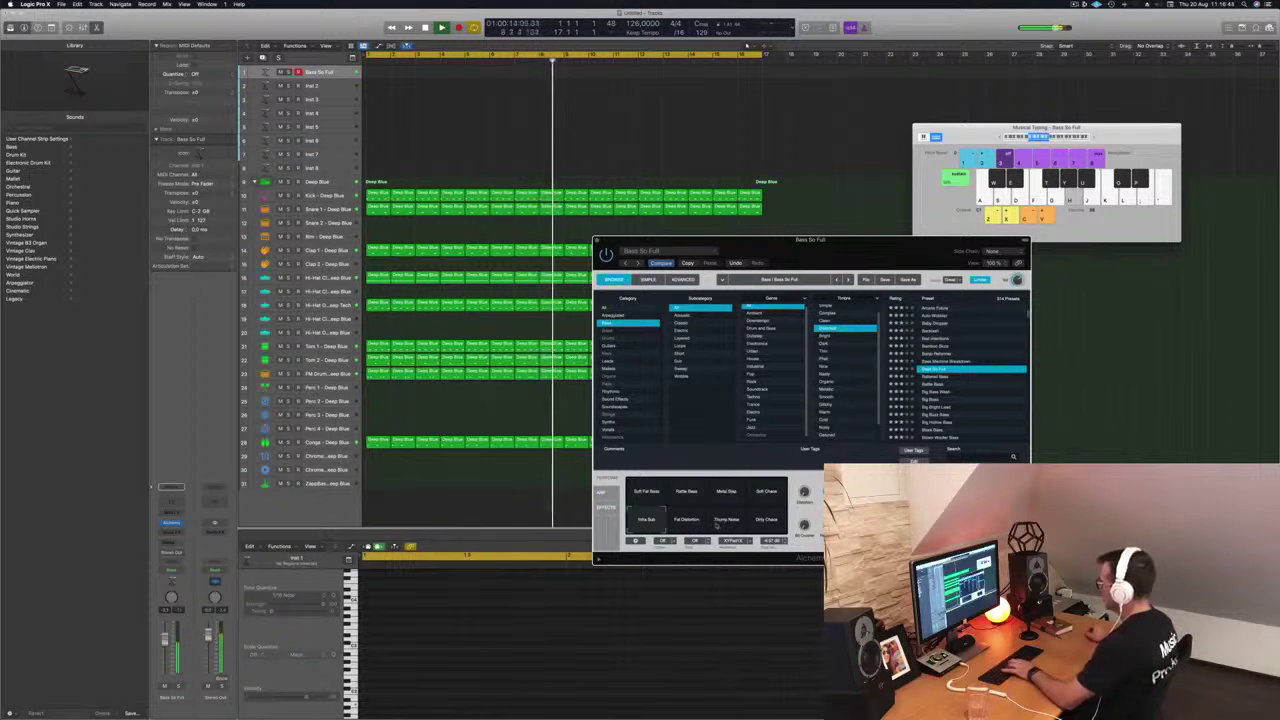
{"action": "key", "text": "h"}
{"action": "left_click", "coordinate": [729, 526]}
{"action": "key", "text": "h"}
{"action": "left_click", "coordinate": [772, 527]}
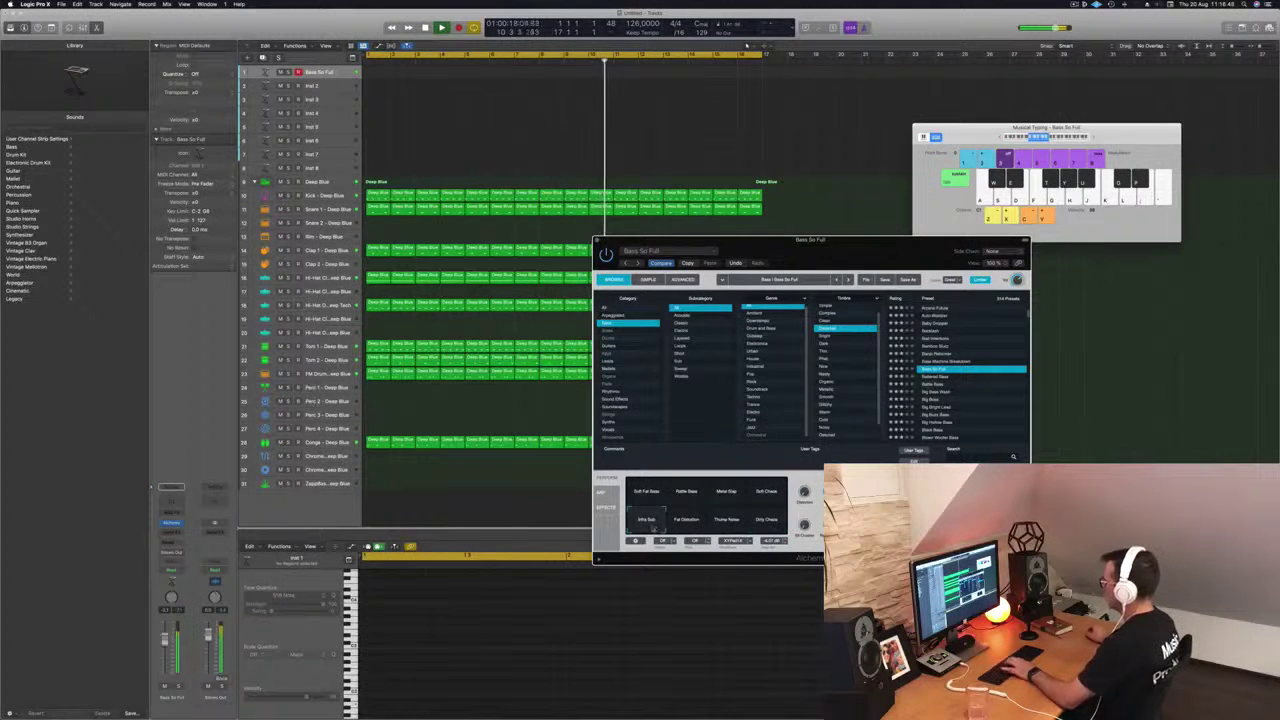
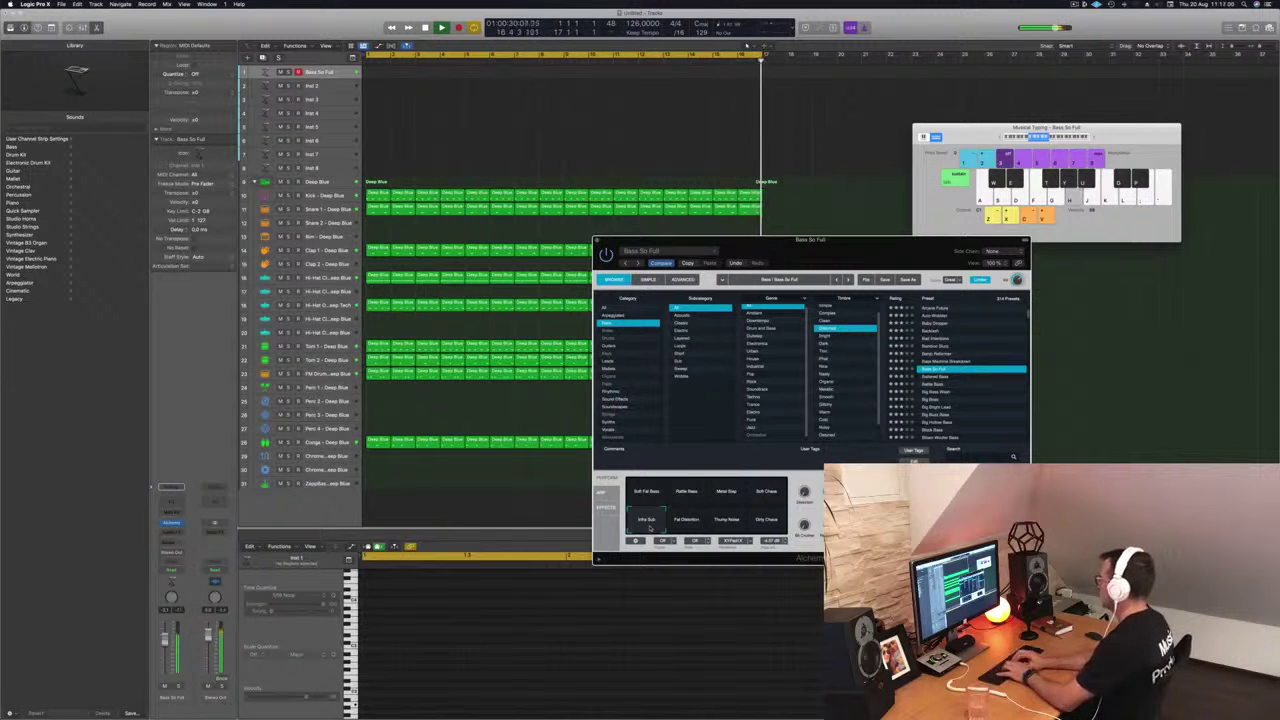
- Audition the presets Battered Bass, Battle Bass, Big Bass Wash, Big Boss, Big Bright Lead and Big Hollow Bass
{"action": "left_click", "coordinate": [941, 378]}
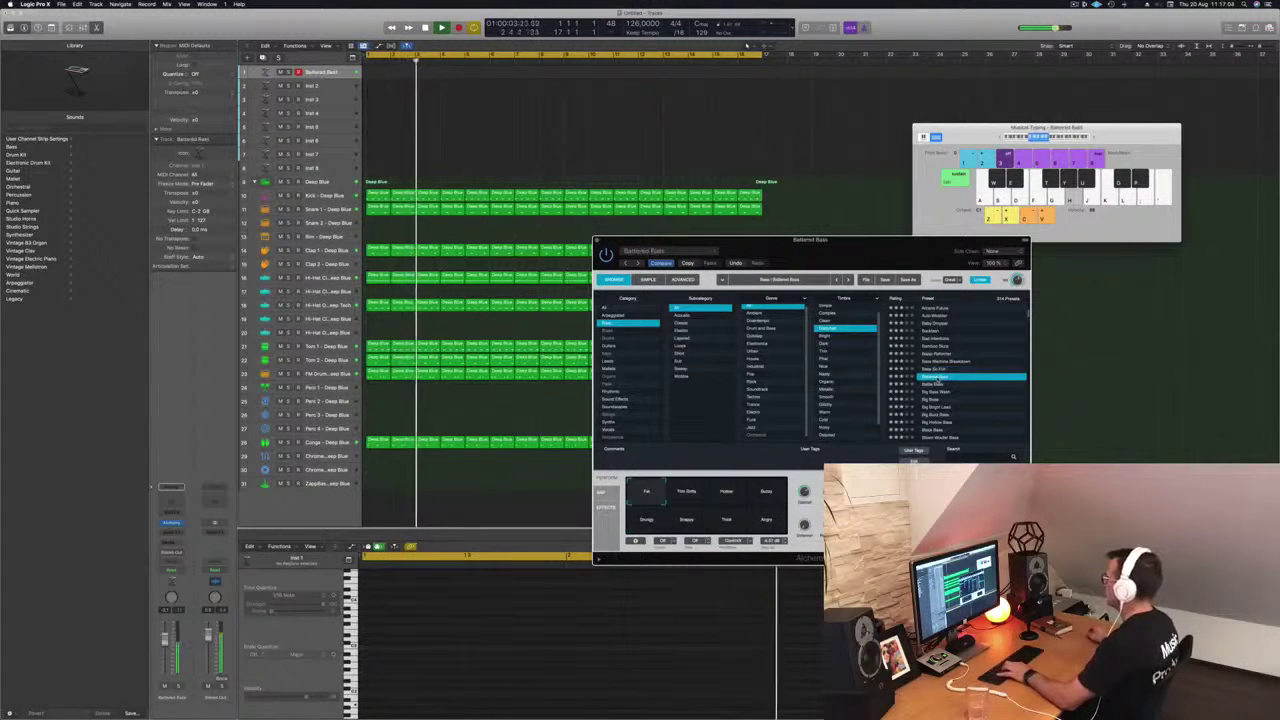
{"action": "left_click", "coordinate": [941, 384]}
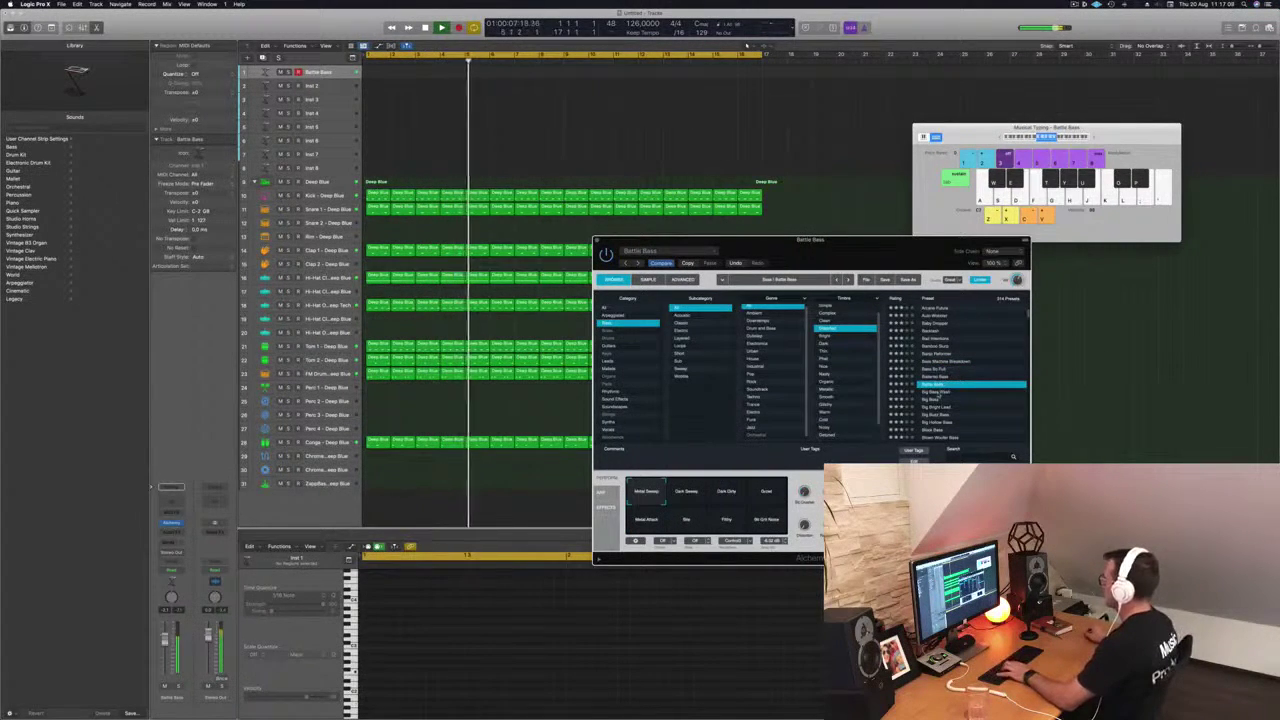
{"action": "left_click", "coordinate": [921, 393]}
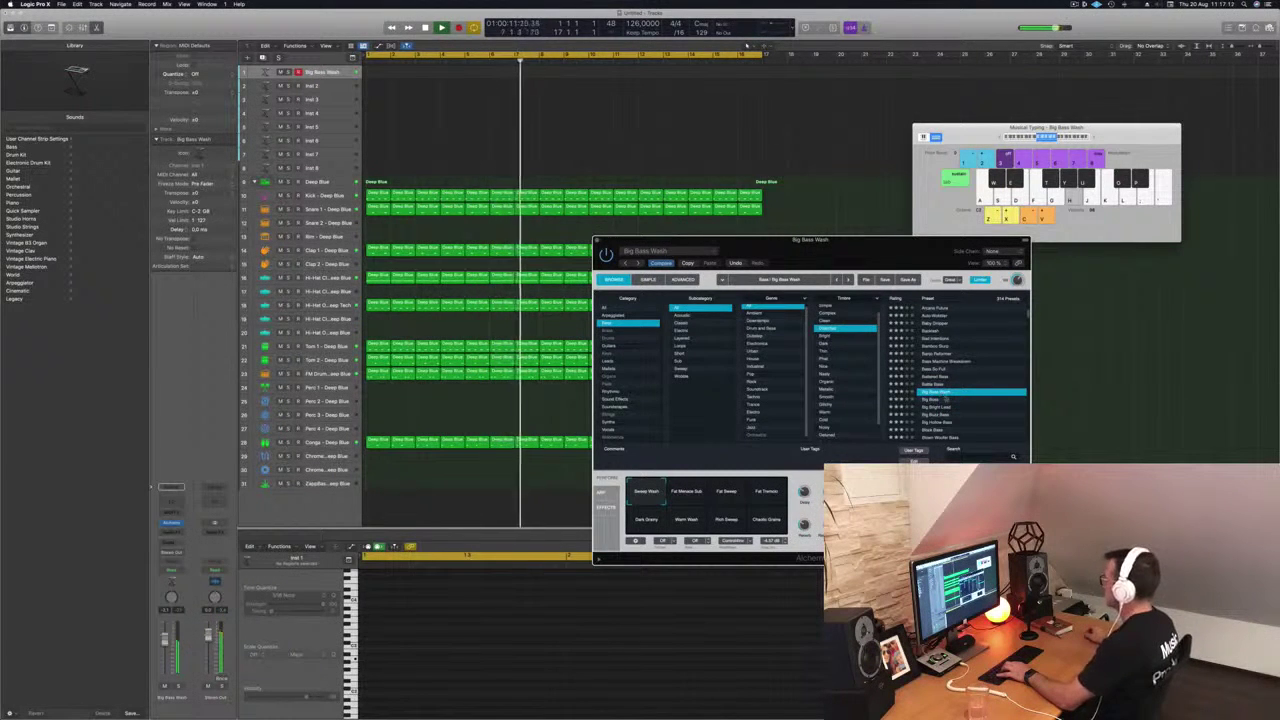
{"action": "left_click", "coordinate": [932, 401]}
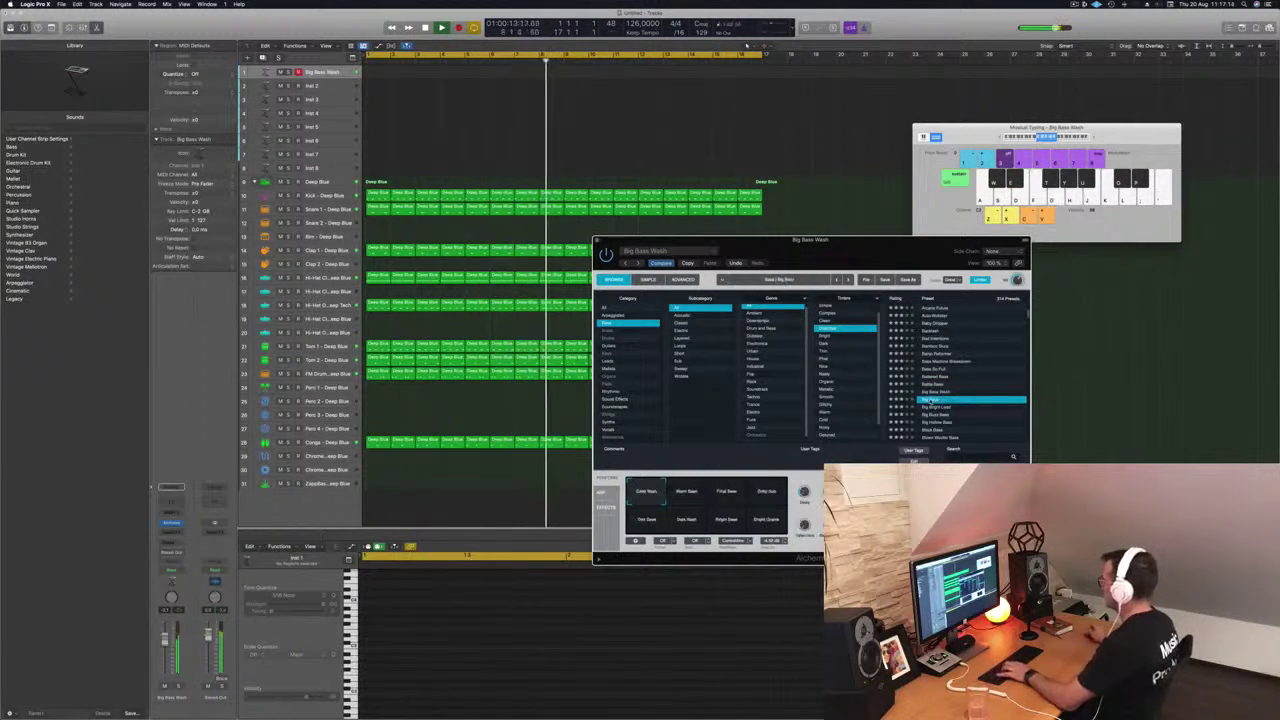
{"action": "left_click", "coordinate": [932, 408]}
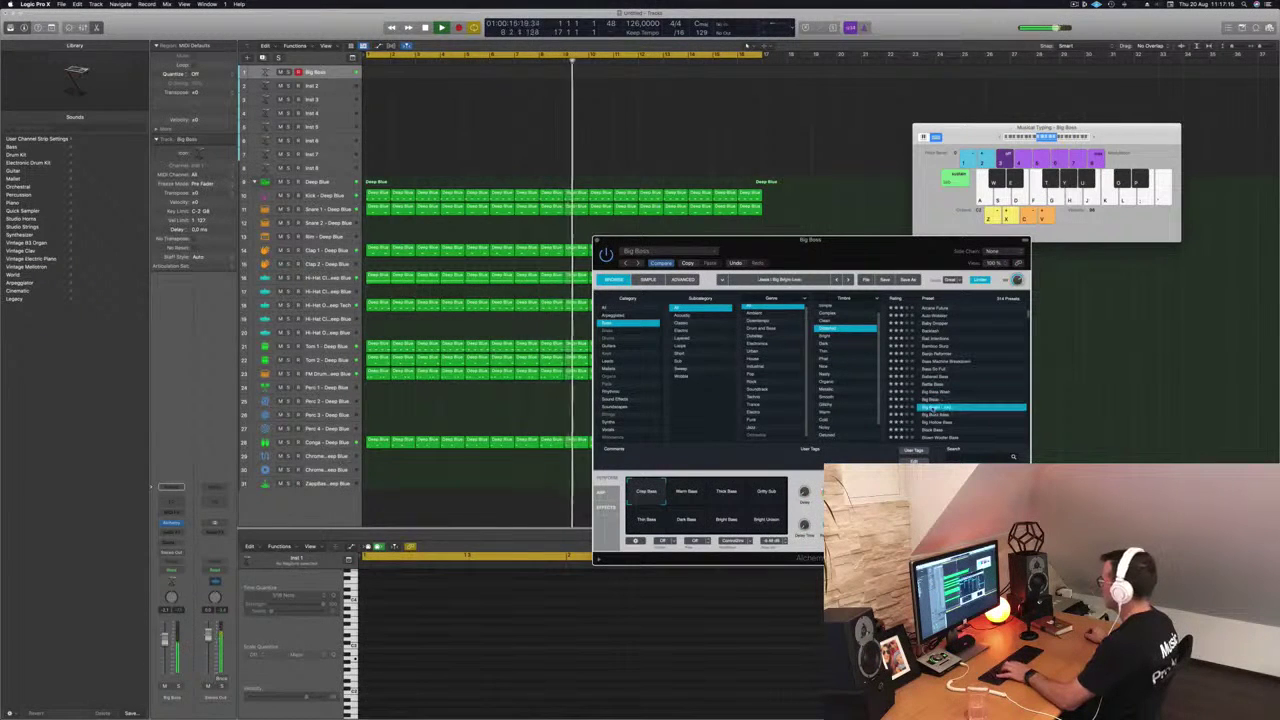
{"action": "left_click", "coordinate": [944, 414]}
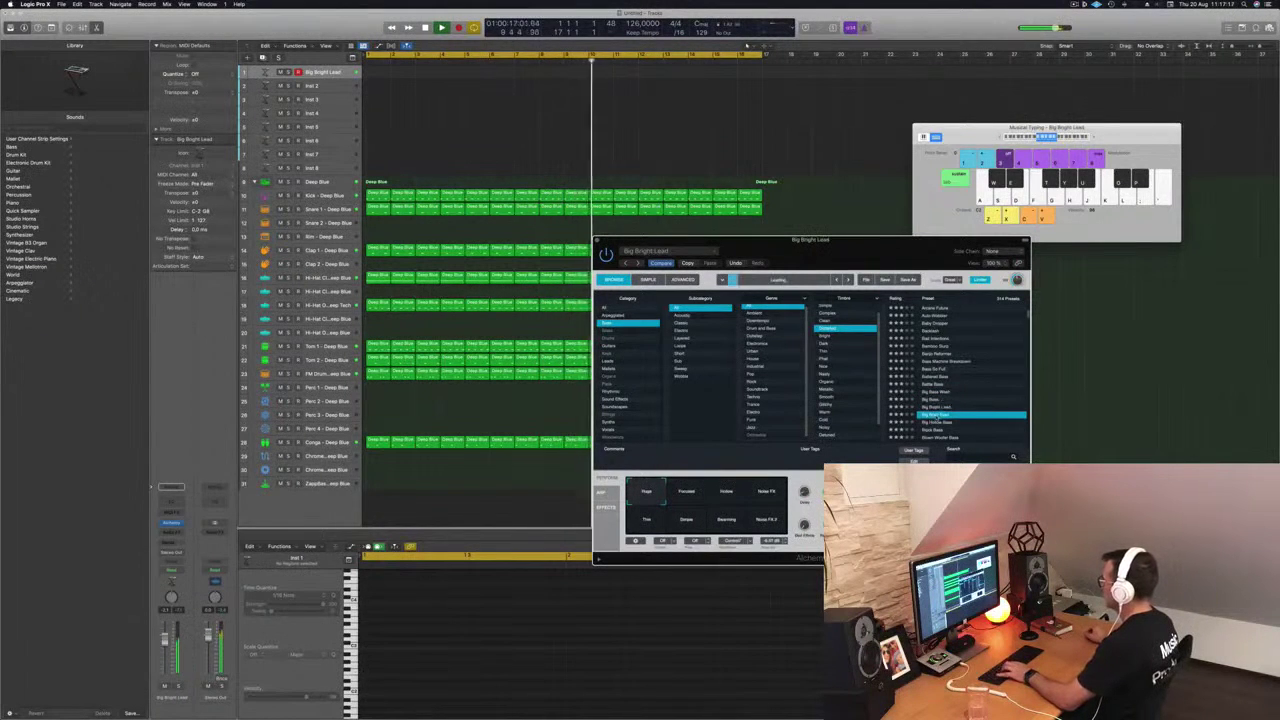
{"action": "left_click", "coordinate": [932, 422]}
{"action": "scroll", "coordinate": [950, 400], "scroll_direction": "down", "scroll_amount": 4}
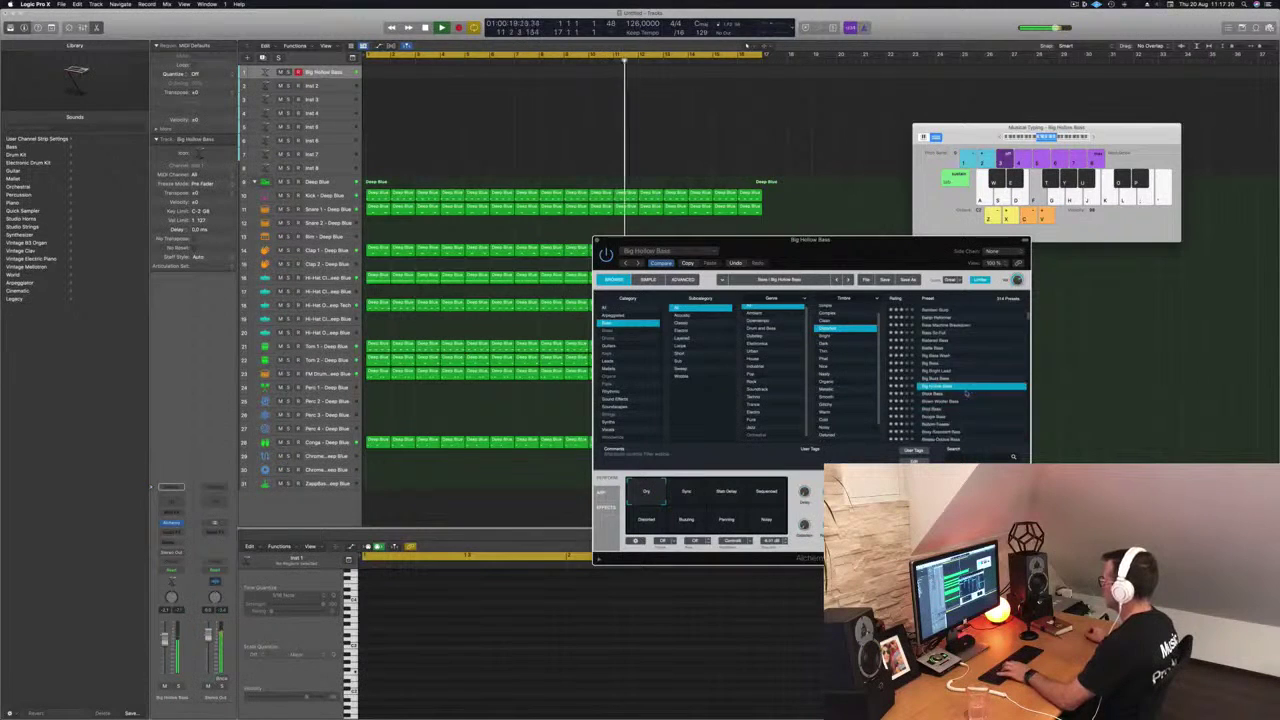
- Load Blown Woofer Bass and compare its performance snapshots, including Feedback, Soft, Harsh Percussion and Pulsating
{"action": "left_click", "coordinate": [940, 360]}
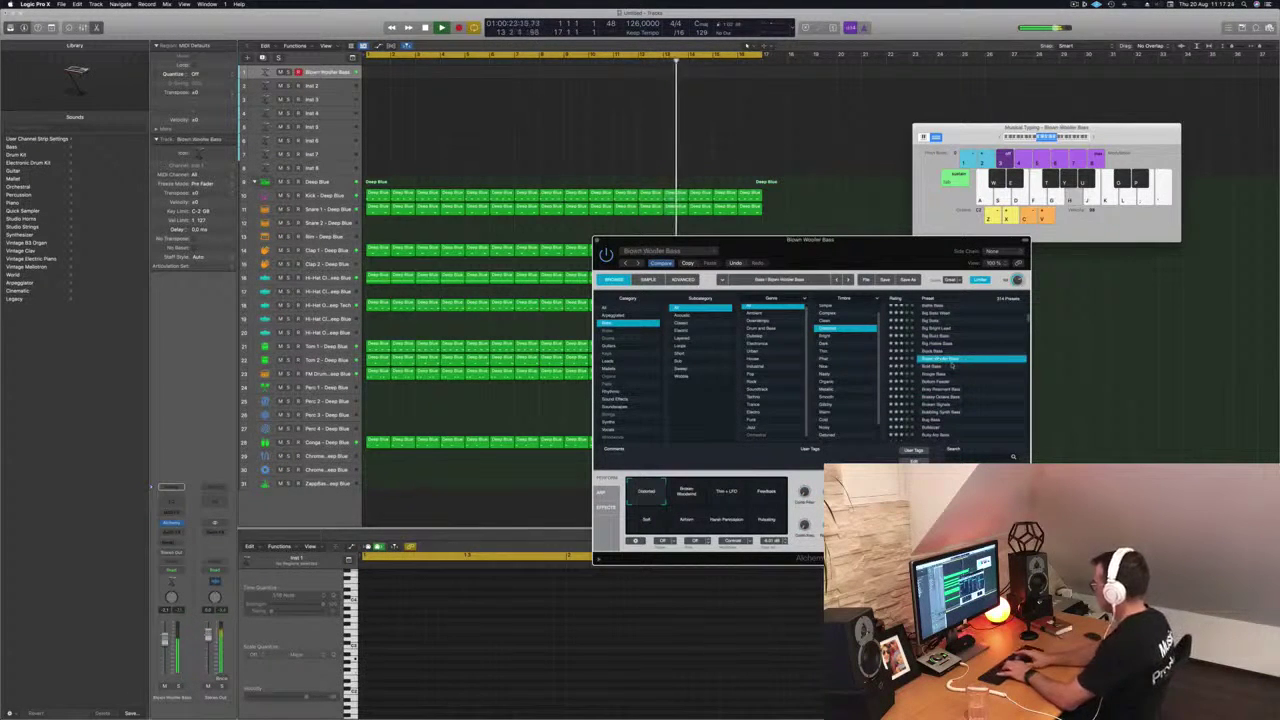
{"action": "left_click", "coordinate": [695, 500]}
{"action": "left_click", "coordinate": [767, 496]}
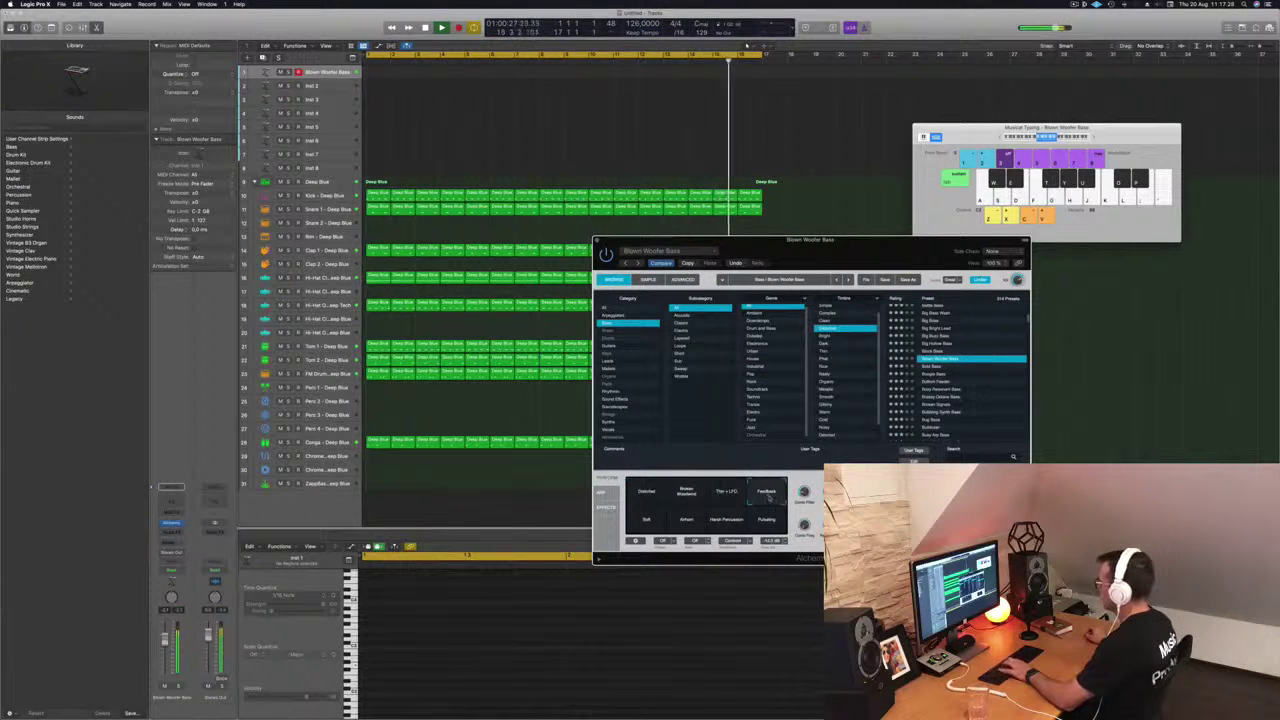
{"action": "left_click", "coordinate": [646, 522]}
{"action": "left_click", "coordinate": [692, 524]}
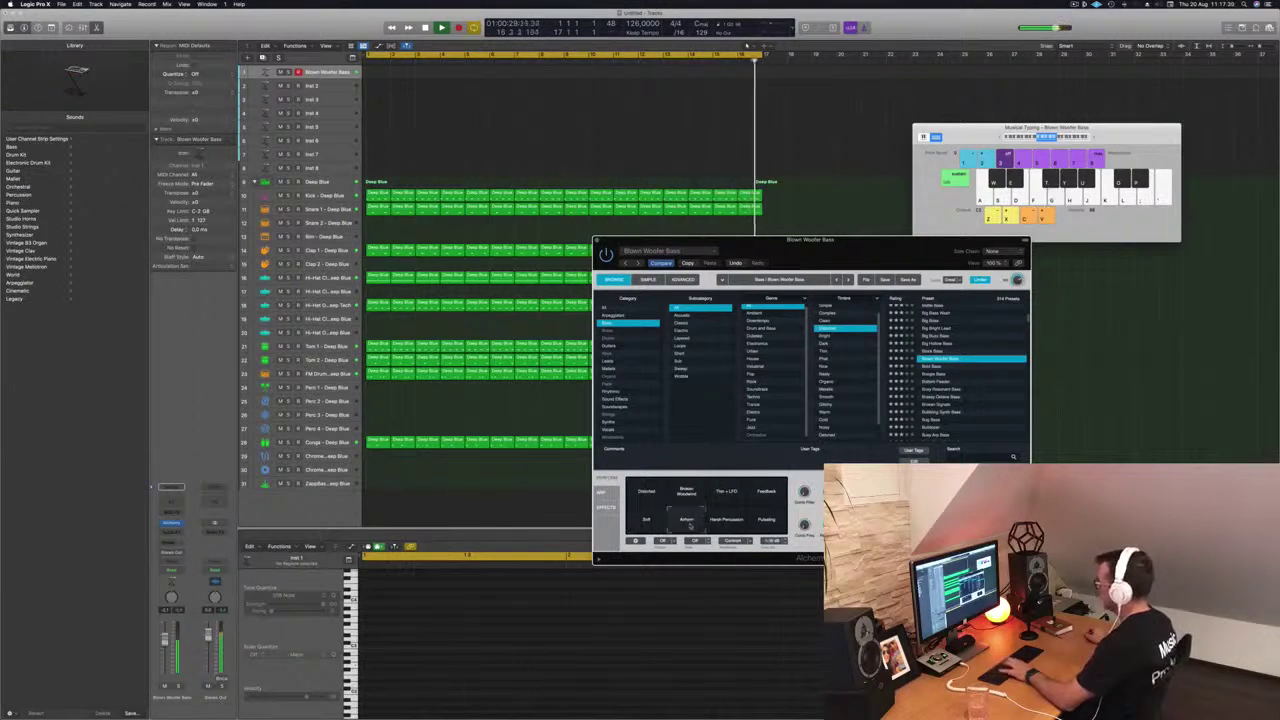
{"action": "left_click", "coordinate": [727, 520]}
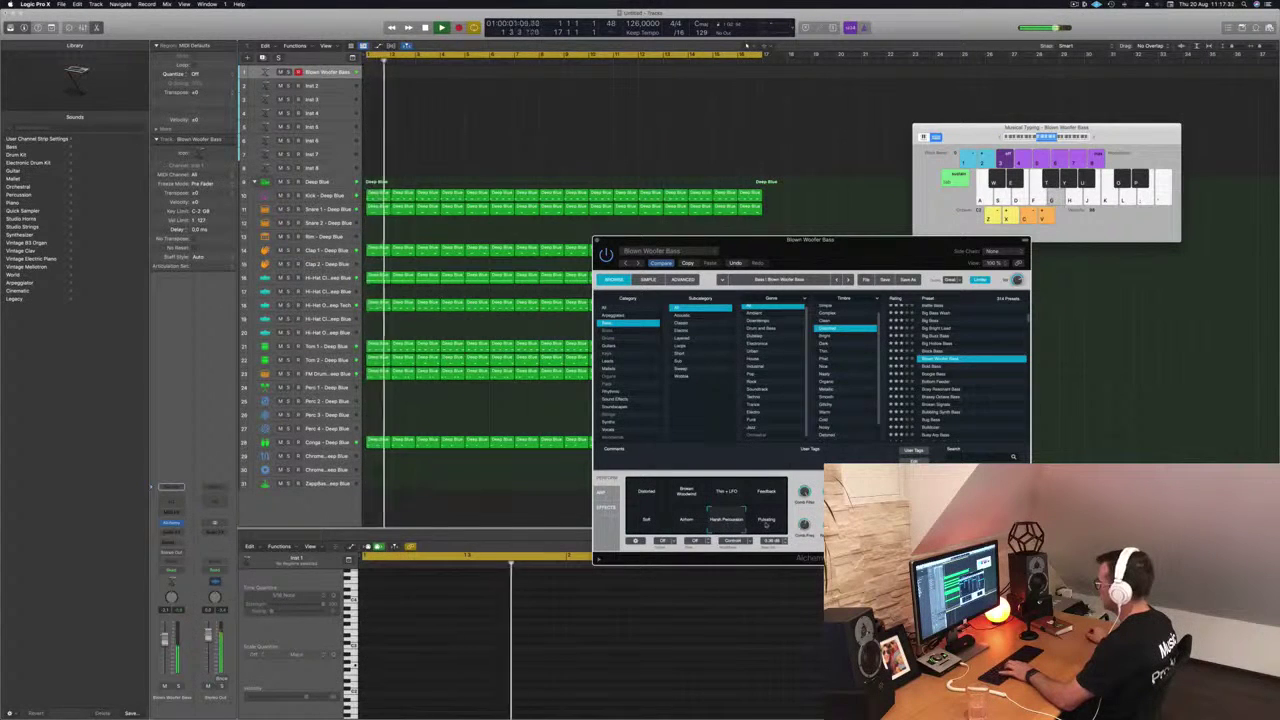
{"action": "left_click", "coordinate": [766, 520]}
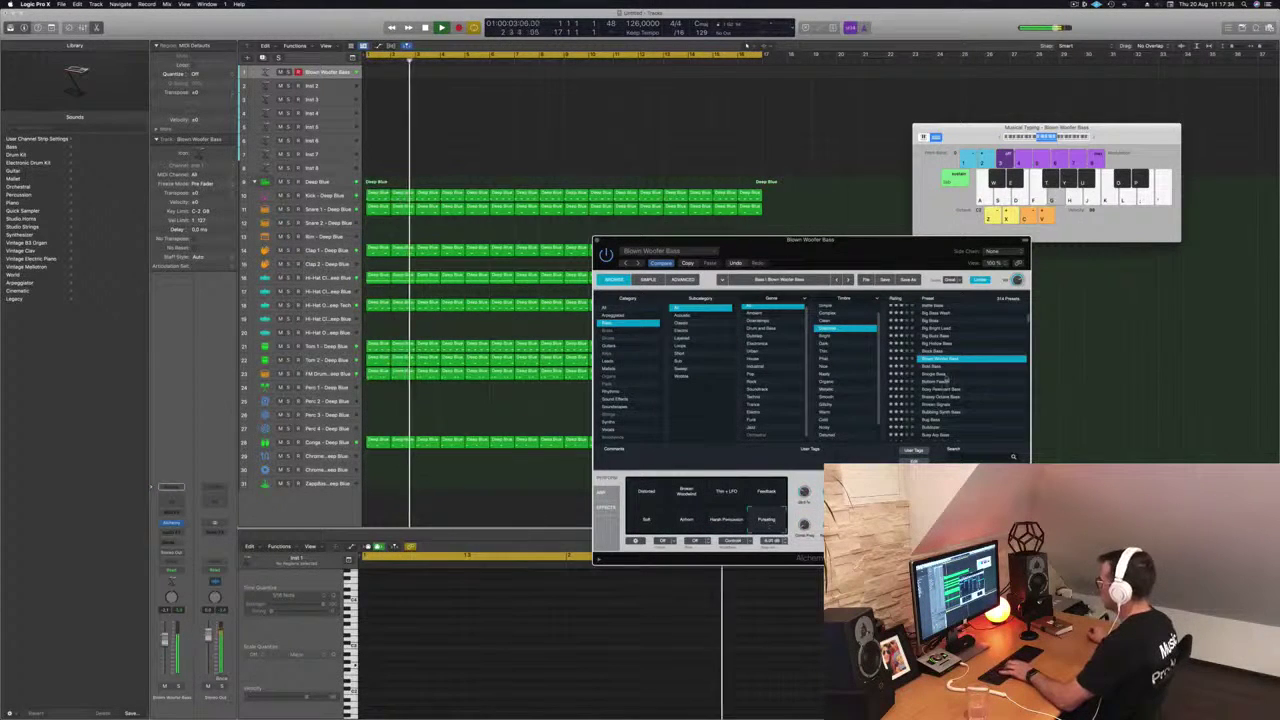
- Load Bold Bass and play notes through its performance snapshots Sweep, Distort, Neuro, Tremolo, Thin and Wobble
{"action": "left_click", "coordinate": [932, 367]}
{"action": "key", "text": "g"}
{"action": "key", "text": "j"}
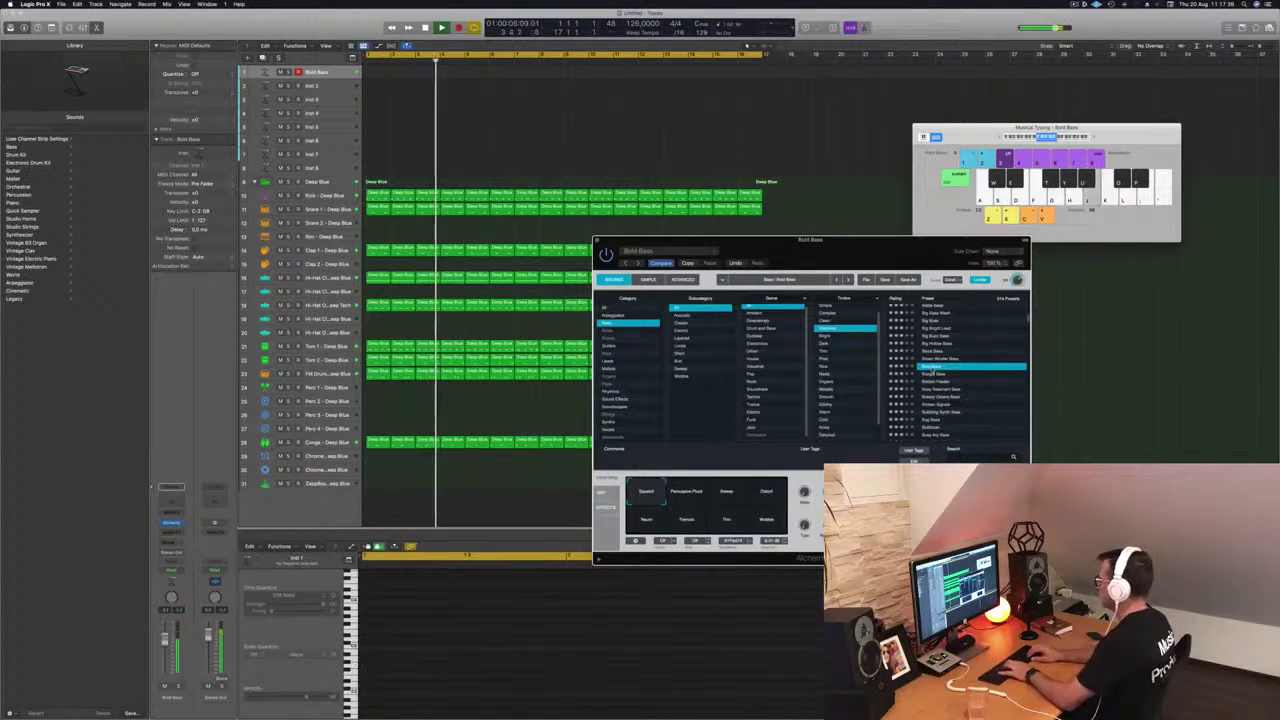
{"action": "left_click", "coordinate": [727, 495]}
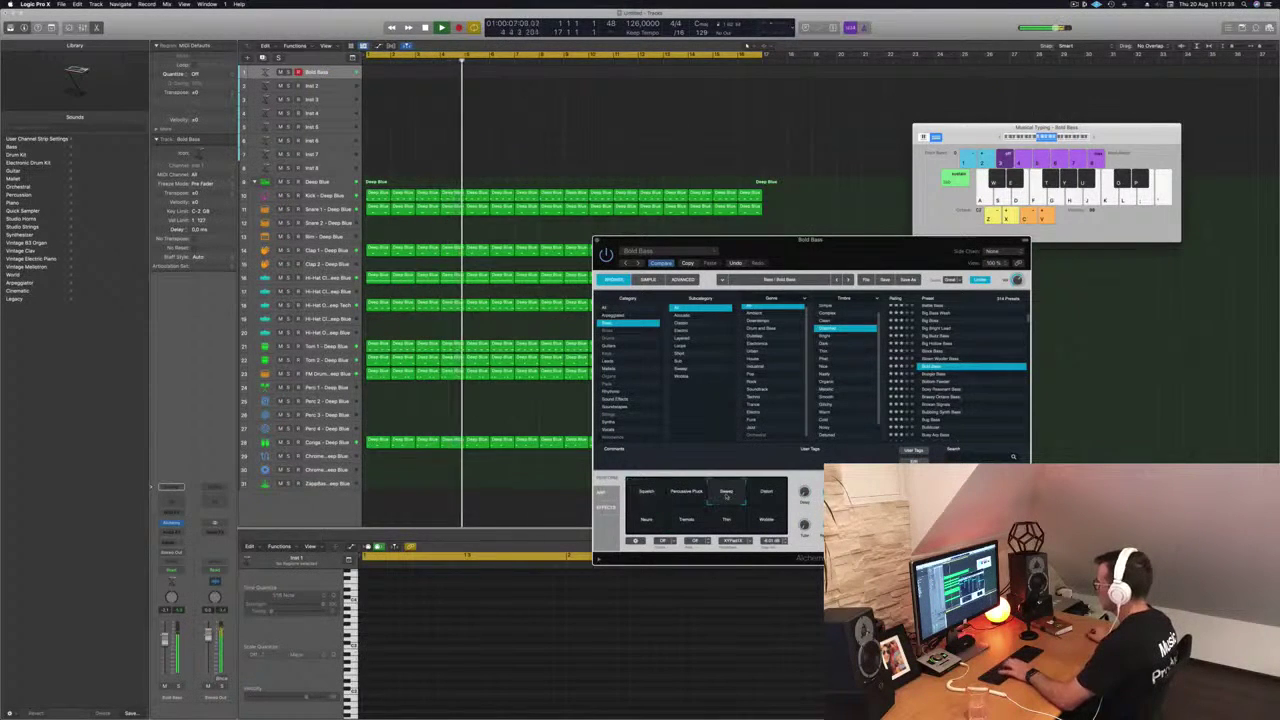
{"action": "left_click", "coordinate": [646, 520]}
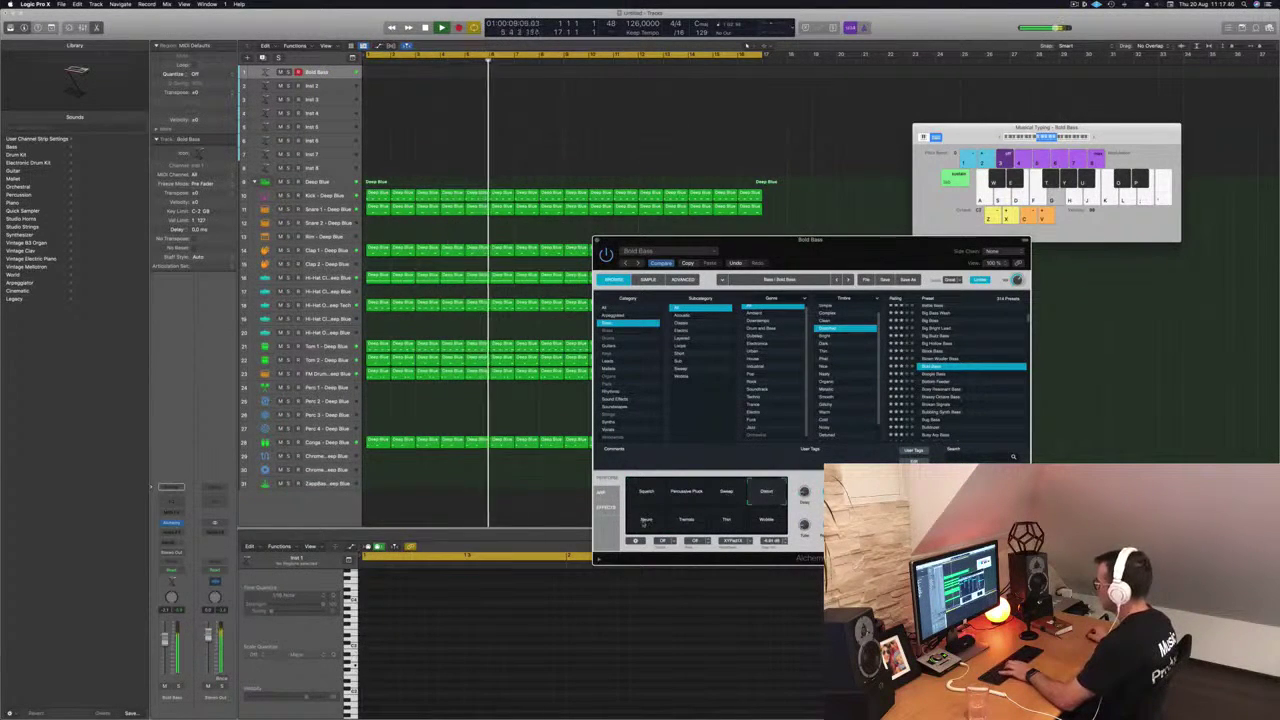
{"action": "left_click", "coordinate": [687, 525]}
{"action": "key", "text": "g"}
{"action": "left_click", "coordinate": [727, 524]}
{"action": "key", "text": "g"}
{"action": "left_click", "coordinate": [766, 522]}
{"action": "key", "text": "g"}
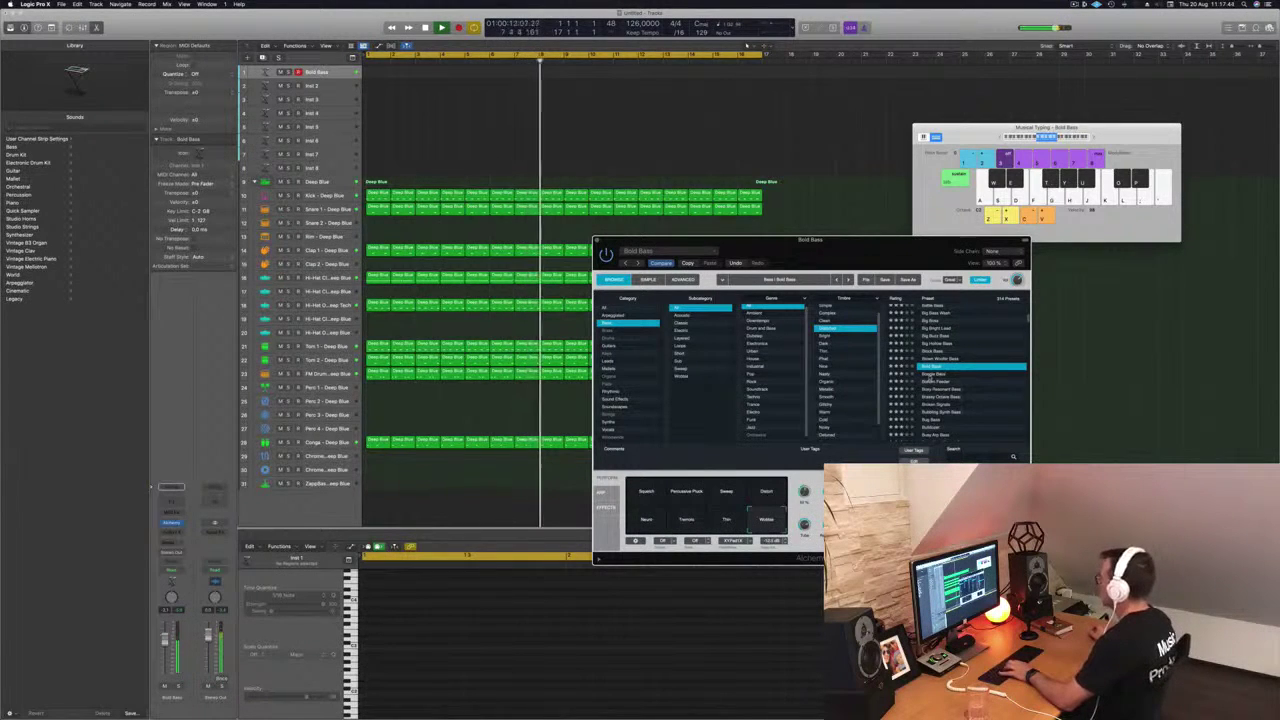
- Audition the presets Boogie Bass, Bottom Feeder, Boxy Resonant Bass and Brassy Octave Bass, and load Broken Signals
{"action": "left_click", "coordinate": [930, 375]}
{"action": "key", "text": "g"}
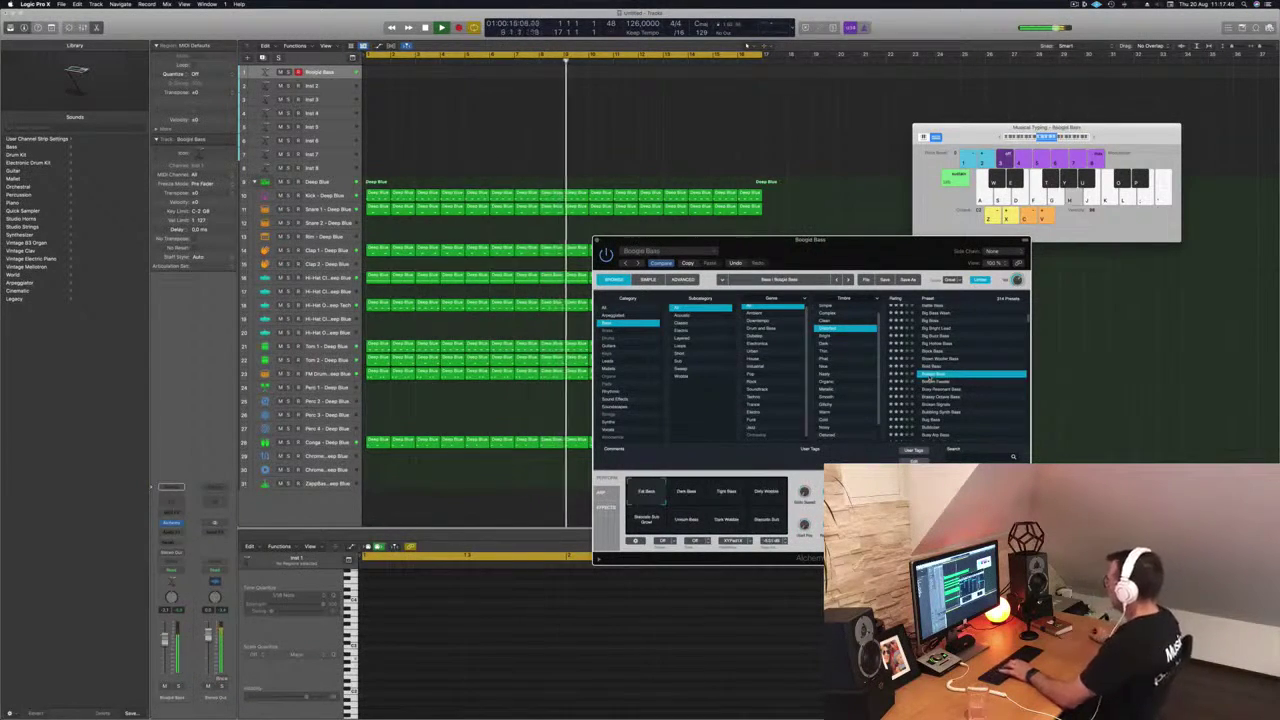
{"action": "scroll", "coordinate": [969, 366], "scroll_direction": "down", "scroll_amount": 2}
{"action": "left_click", "coordinate": [945, 350]}
{"action": "key", "text": "g"}
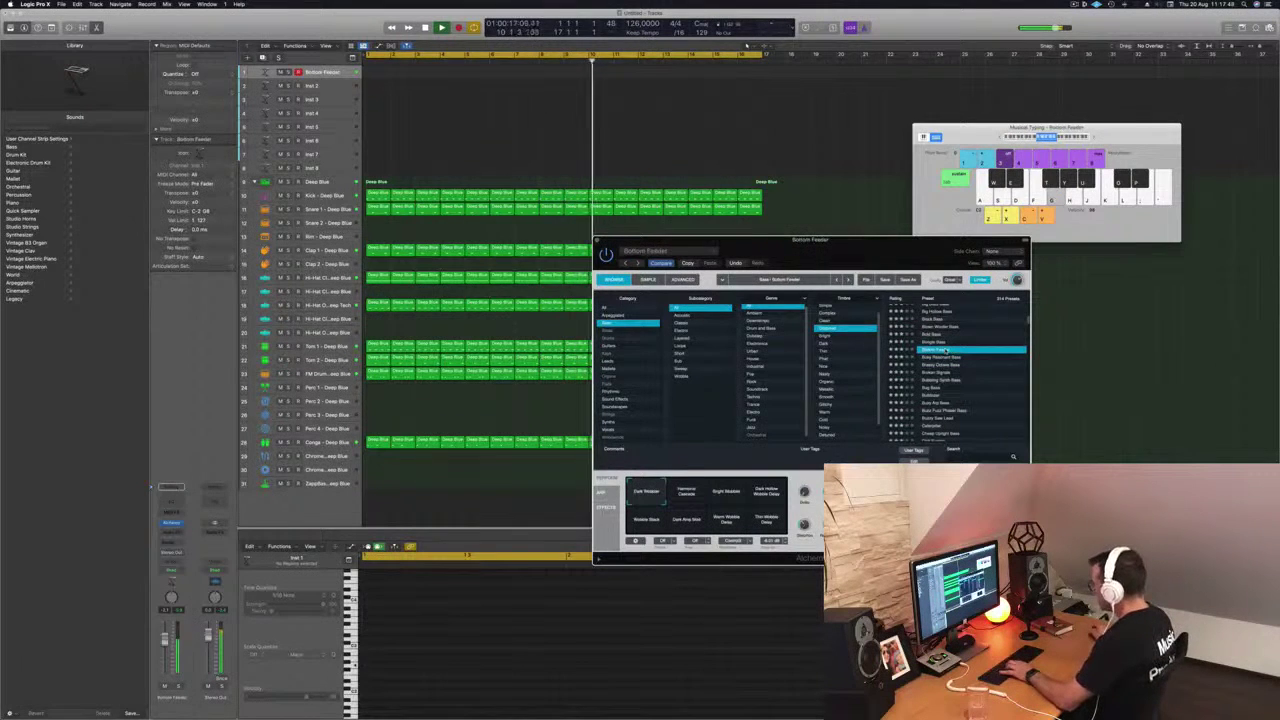
{"action": "key", "text": "g"}
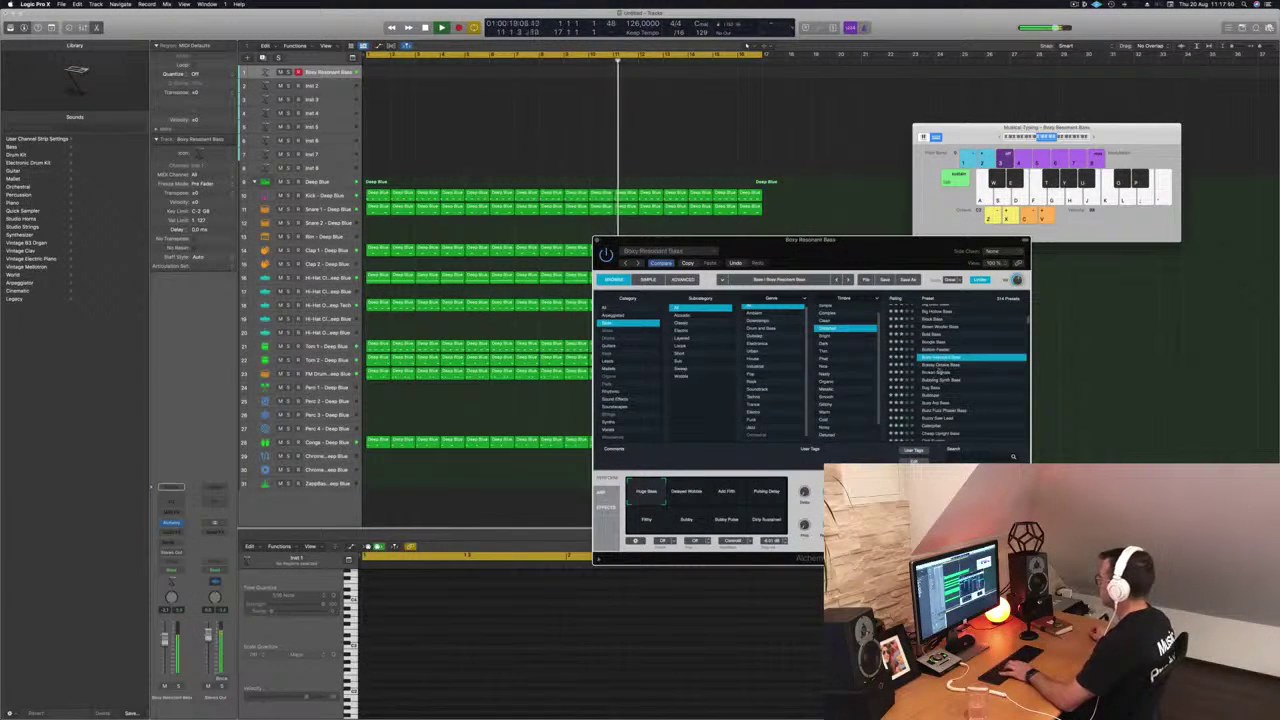
{"action": "left_click", "coordinate": [940, 366]}
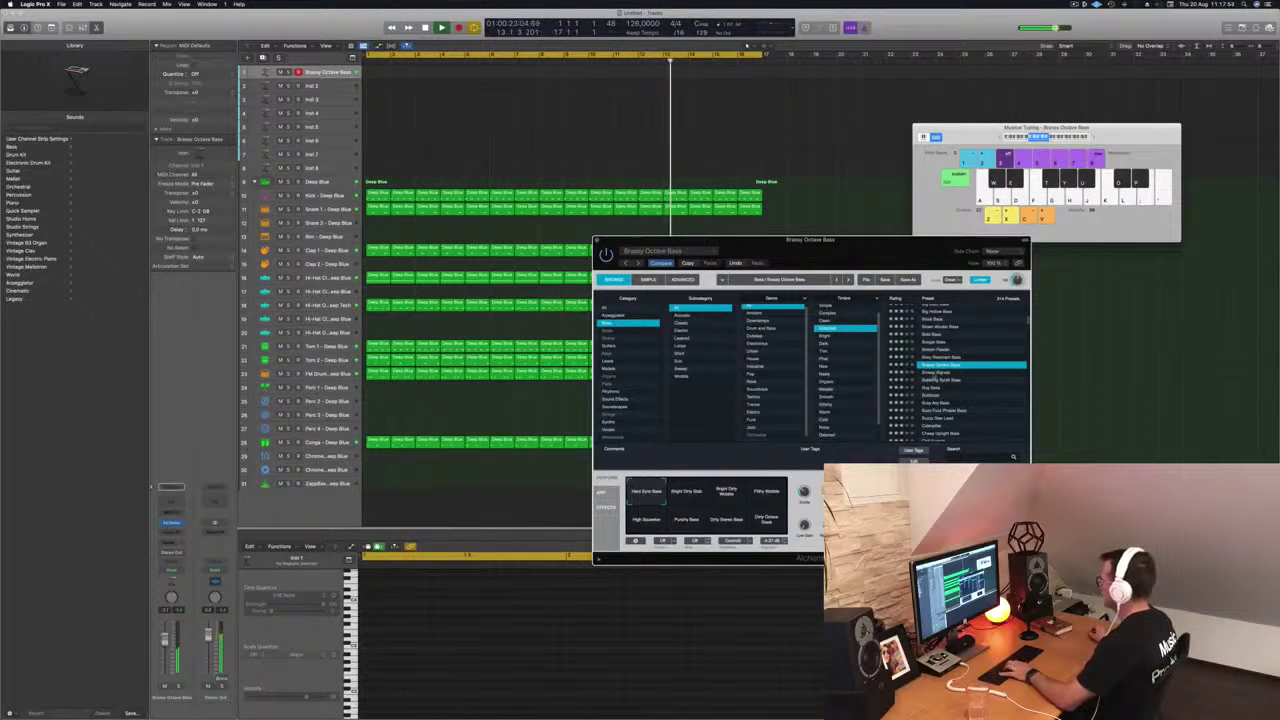
{"action": "left_click", "coordinate": [933, 374]}
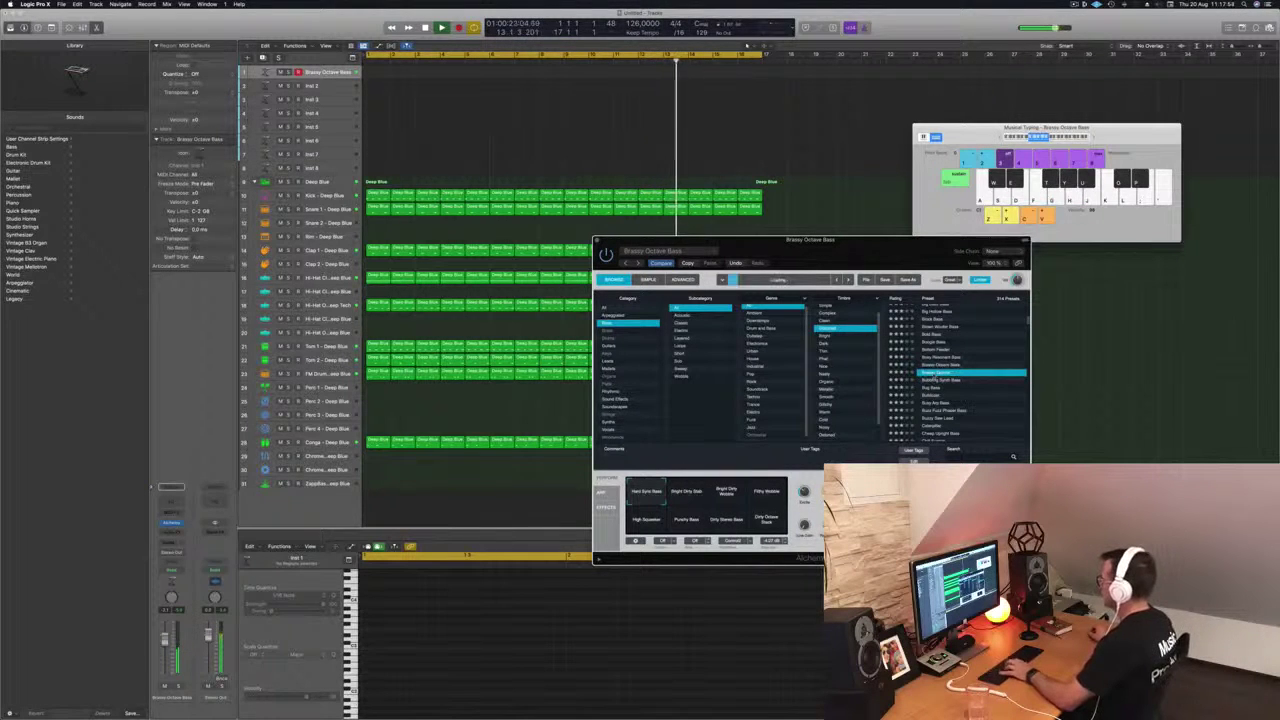
- Audition the distorted bass presets Bubbling Synth Bass, Bulldozer, Busy Arp Bass, Buzz Fuzz Phaser Bass and Caterpillar
{"action": "left_click", "coordinate": [937, 381]}
{"action": "left_click", "coordinate": [931, 396]}
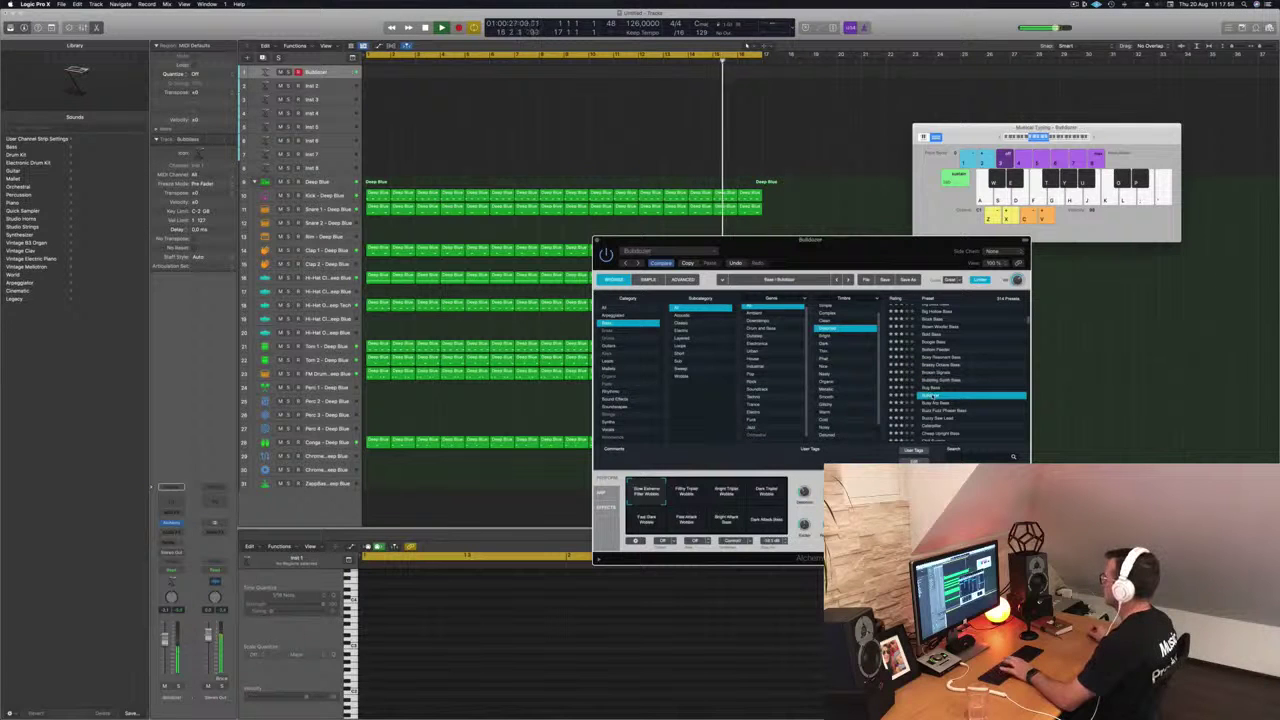
{"action": "left_click", "coordinate": [940, 403]}
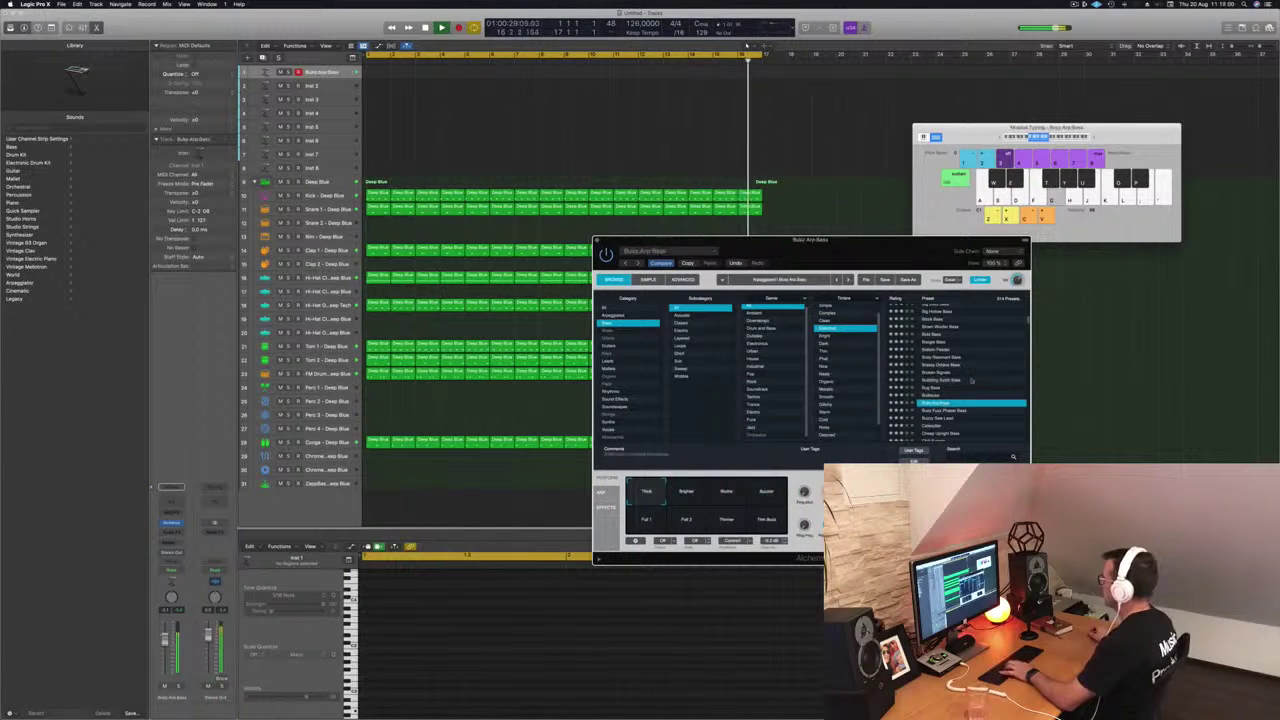
{"action": "scroll", "coordinate": [971, 381], "scroll_direction": "down", "scroll_amount": 2}
{"action": "left_click", "coordinate": [951, 381]}
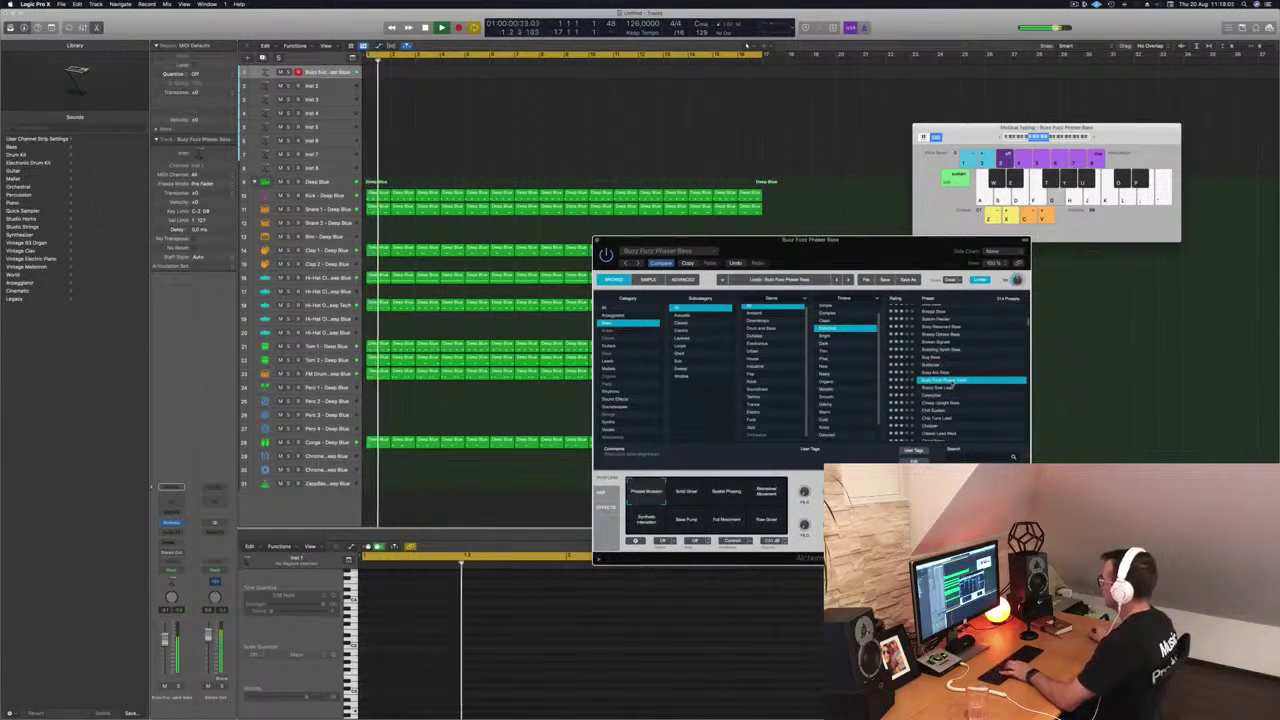
{"action": "left_click", "coordinate": [932, 396]}
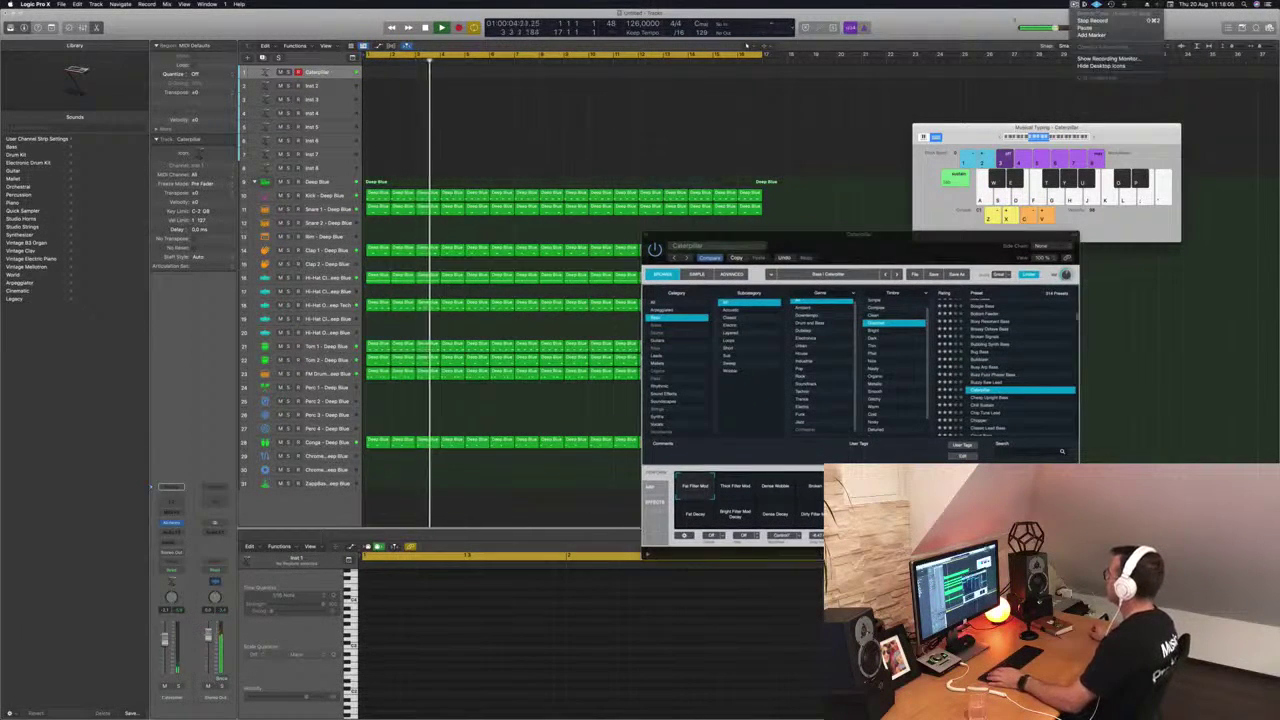
{"action": "left_click_drag", "start_coordinate": [879, 236], "coordinate": [845, 228]}
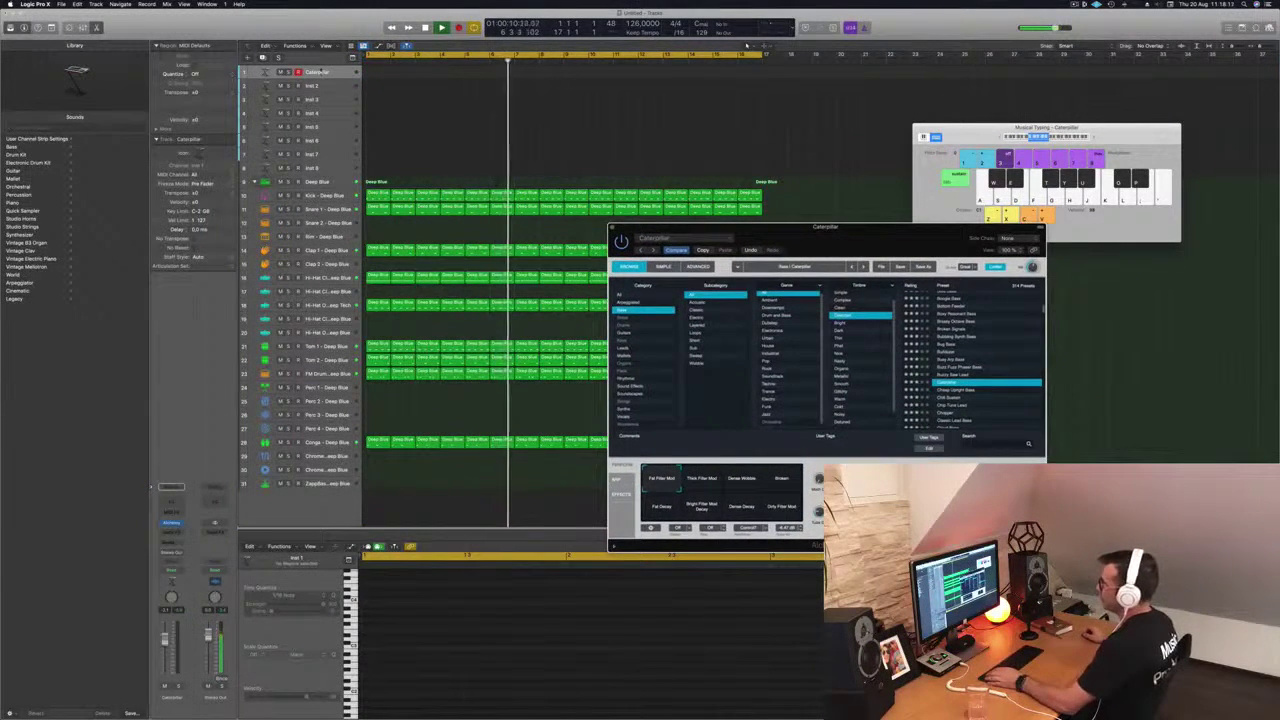
- Restart playback from the beginning and add a send to Bus 5 on the Caterpillar channel
{"action": "left_click", "coordinate": [175, 523]}
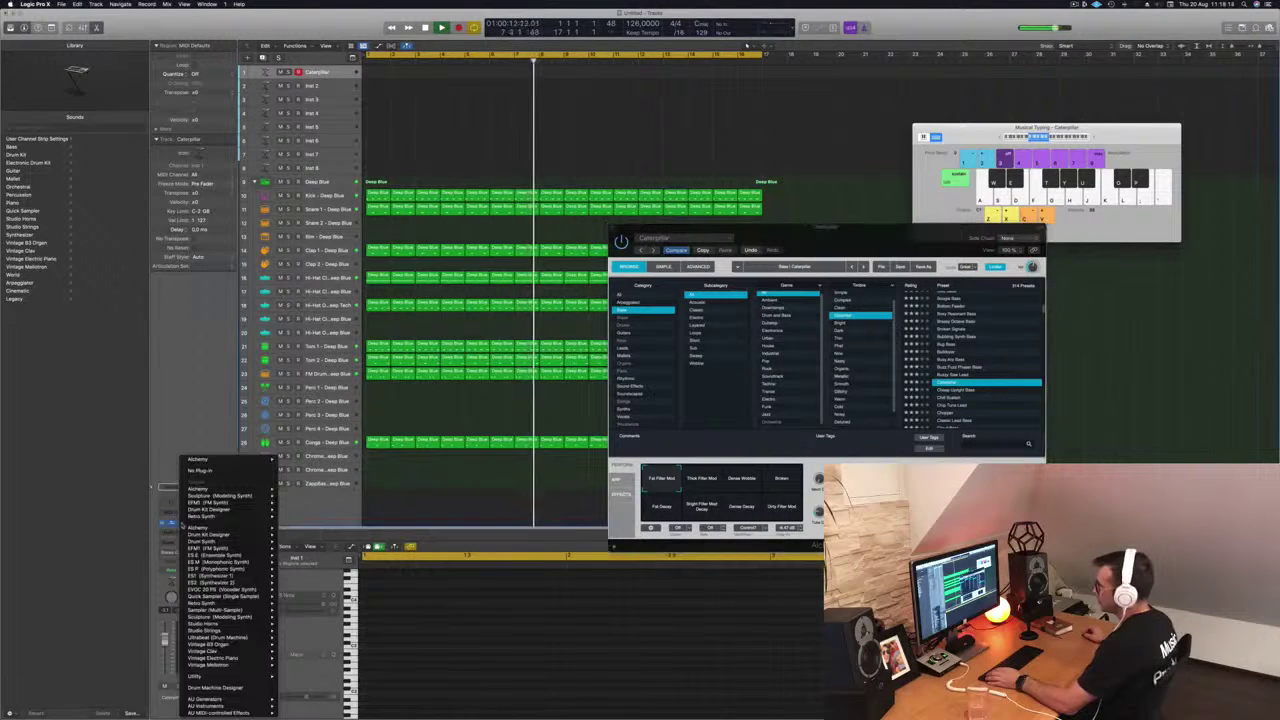
{"action": "key", "text": "Escape"}
{"action": "key", "text": "Return"}
{"action": "key", "text": "space"}
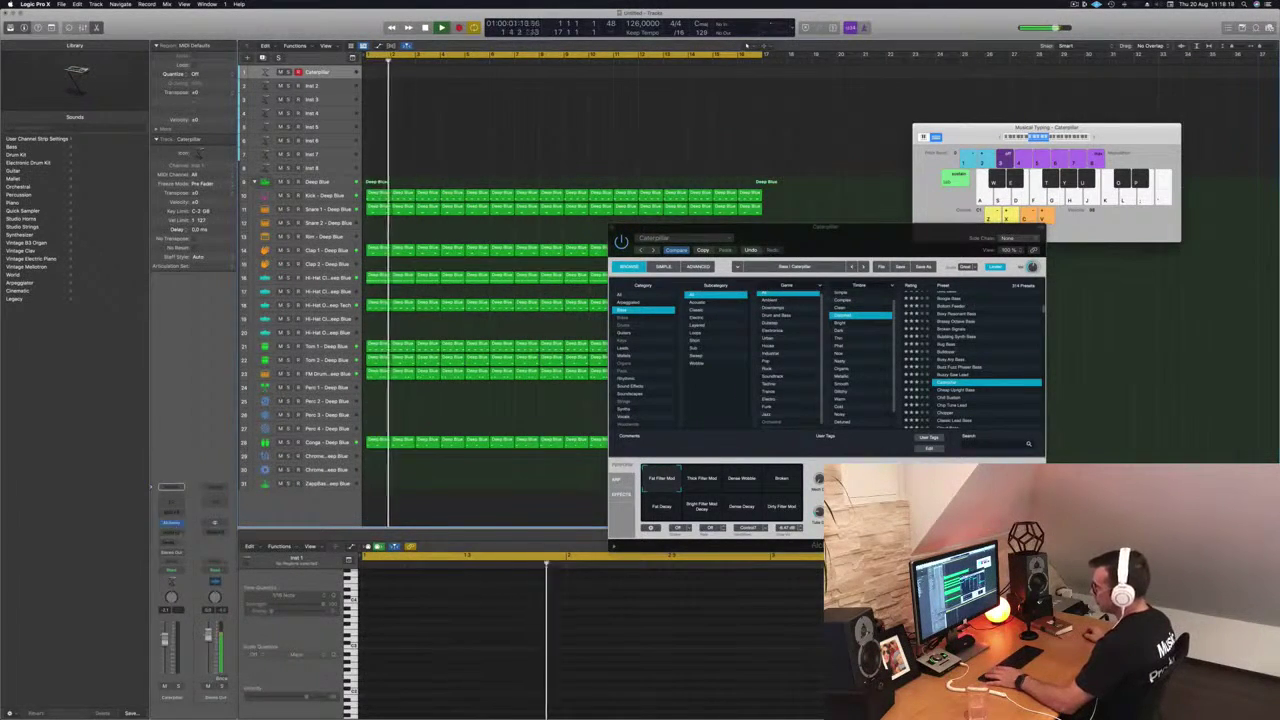
{"action": "left_click", "coordinate": [172, 541]}
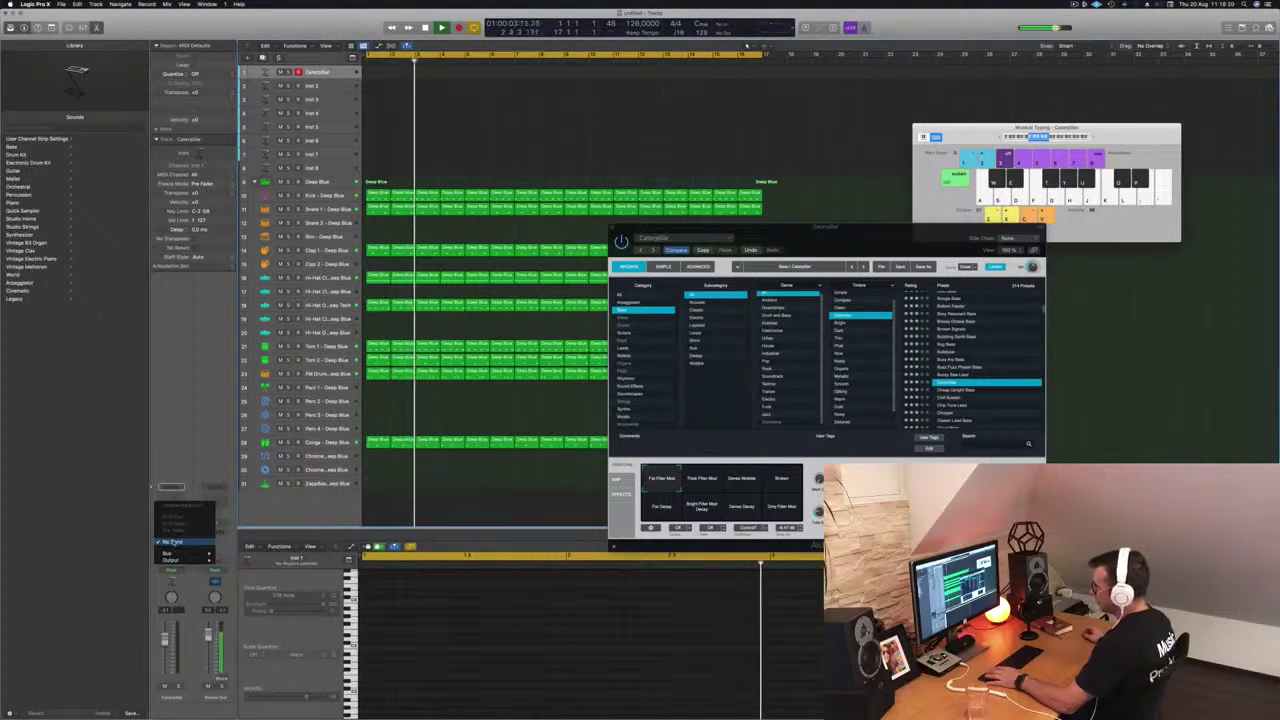
{"action": "mouse_move", "coordinate": [168, 553]}
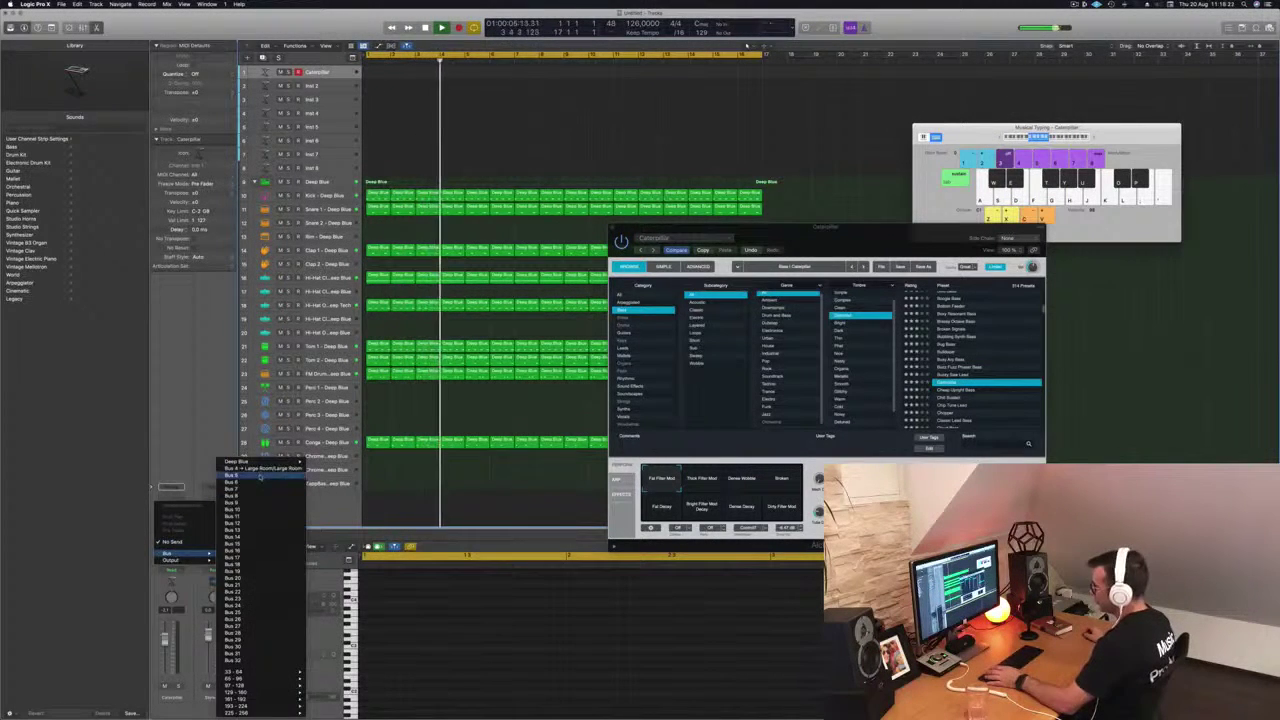
{"action": "left_click", "coordinate": [260, 477]}
{"action": "left_click", "coordinate": [213, 540]}
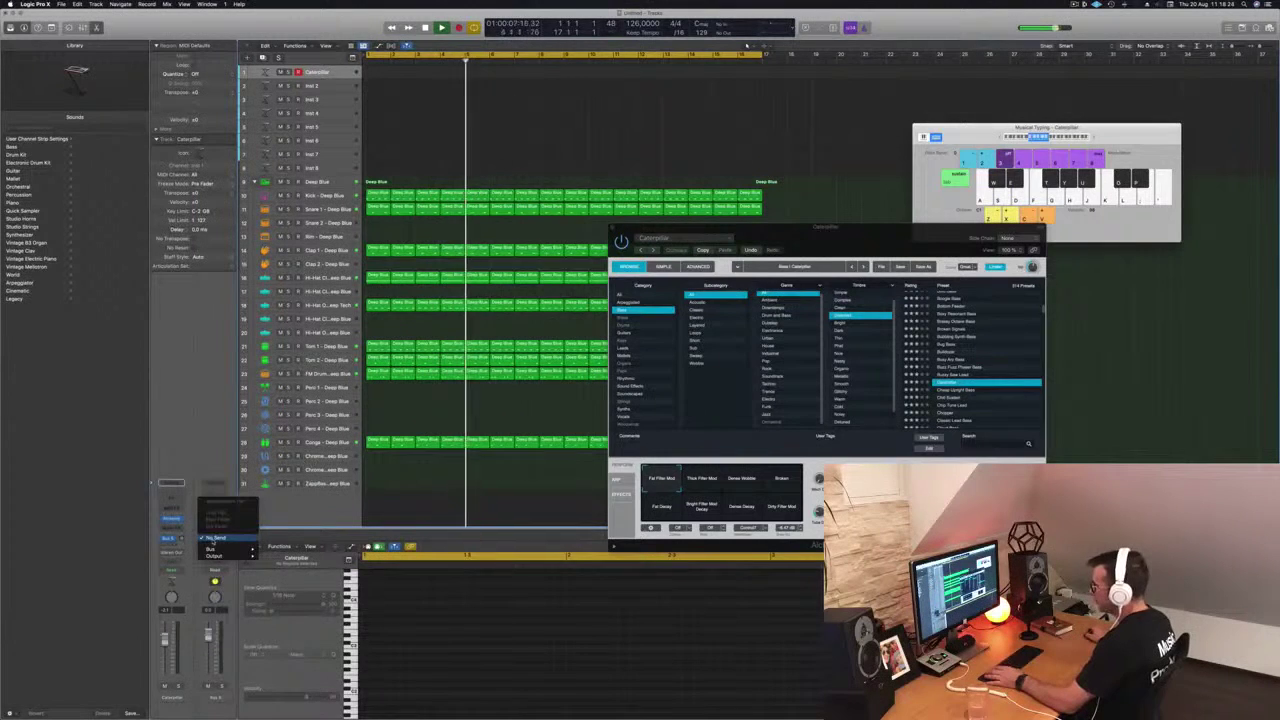
{"action": "mouse_move", "coordinate": [210, 549]}
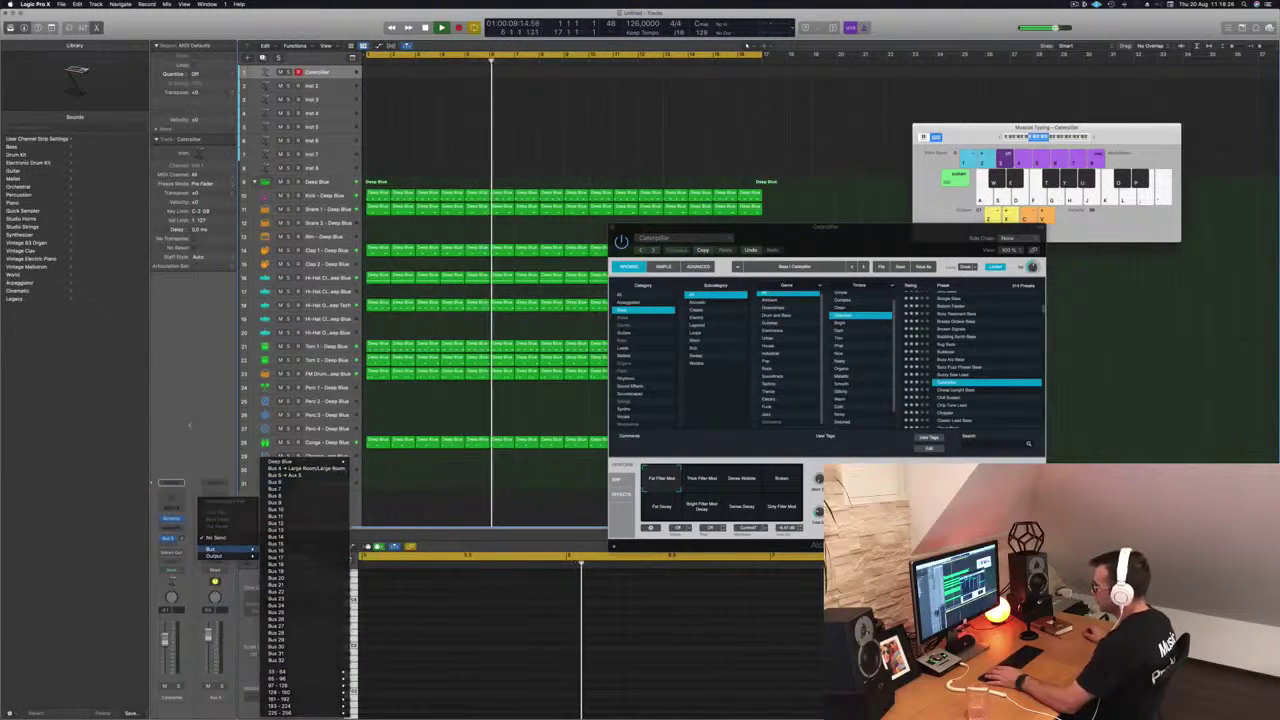
{"action": "left_click", "coordinate": [280, 482]}
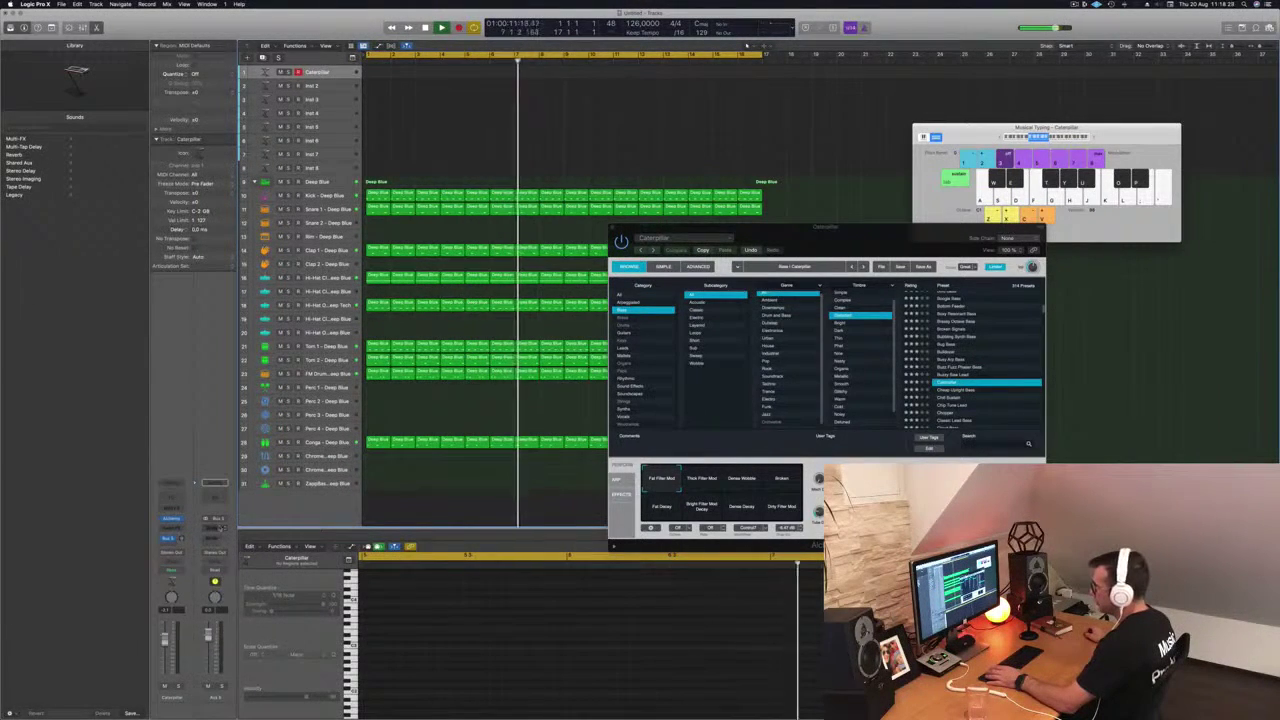
- Insert the SilverVerb reverb on the Aux 5 channel and load its grandiose preset
{"action": "left_click", "coordinate": [215, 528]}
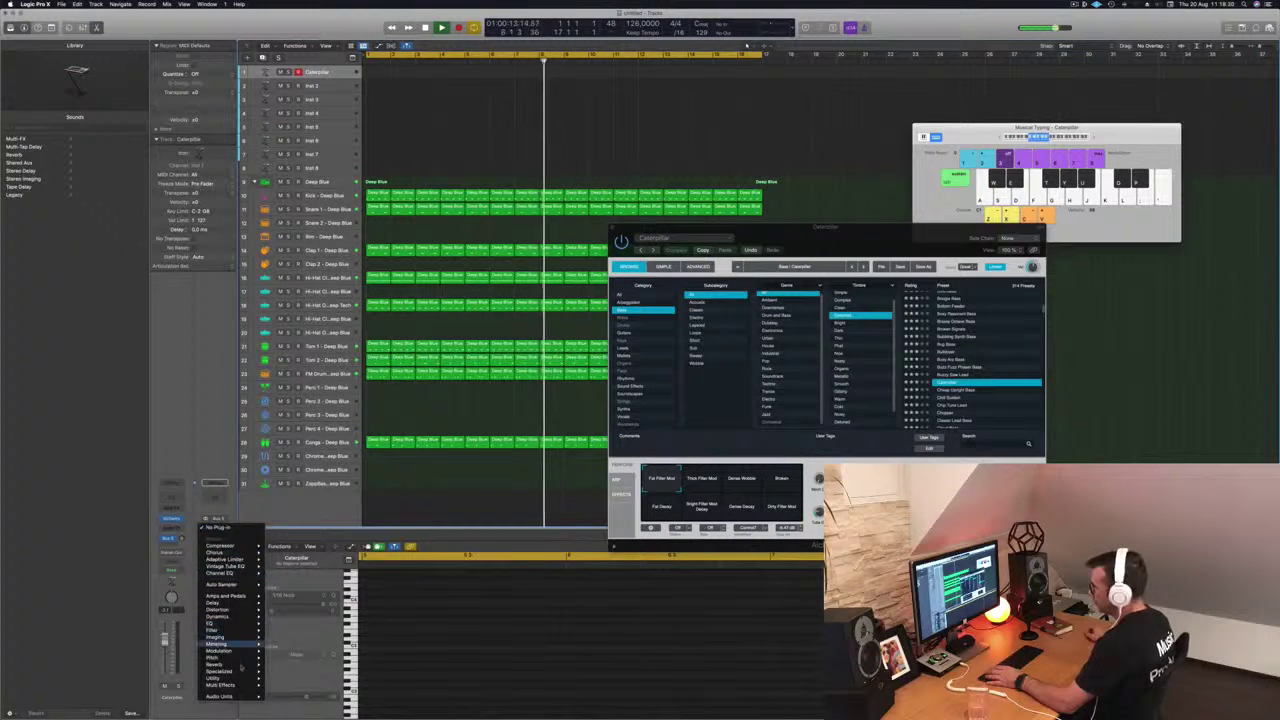
{"action": "mouse_move", "coordinate": [240, 664]}
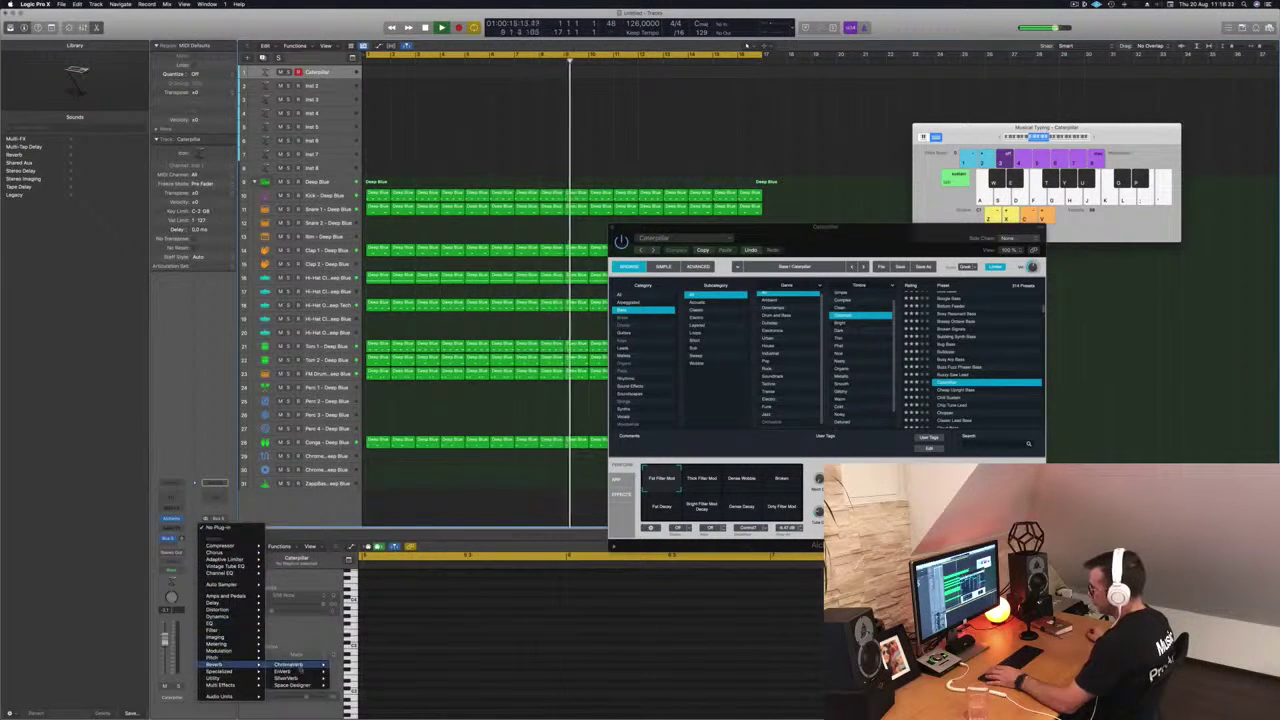
{"action": "left_click", "coordinate": [289, 664]}
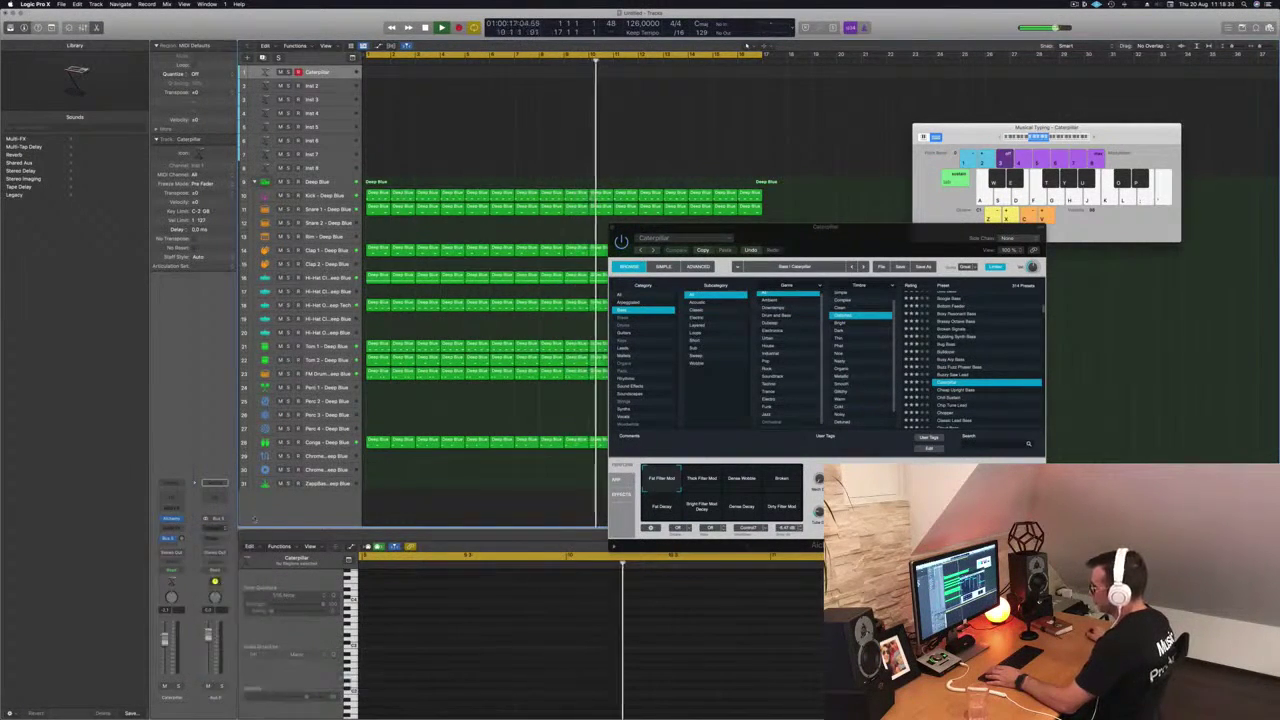
{"action": "left_click", "coordinate": [469, 120]}
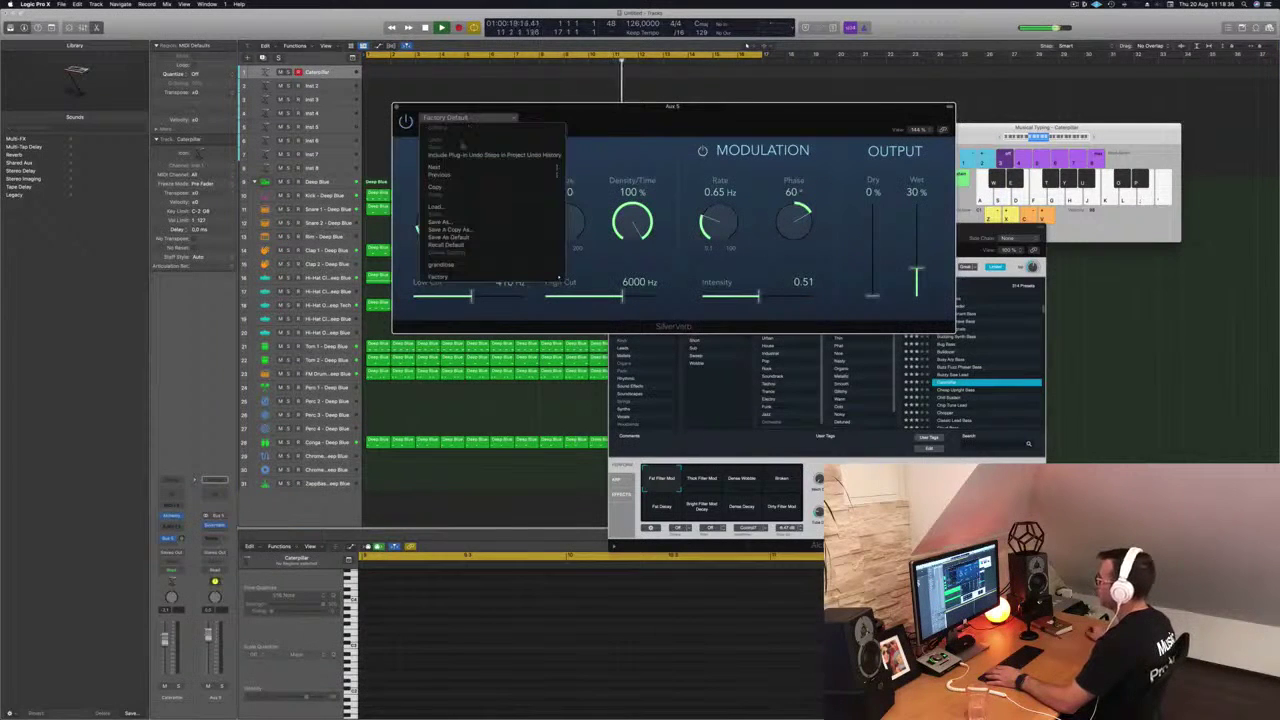
{"action": "left_click", "coordinate": [437, 266]}
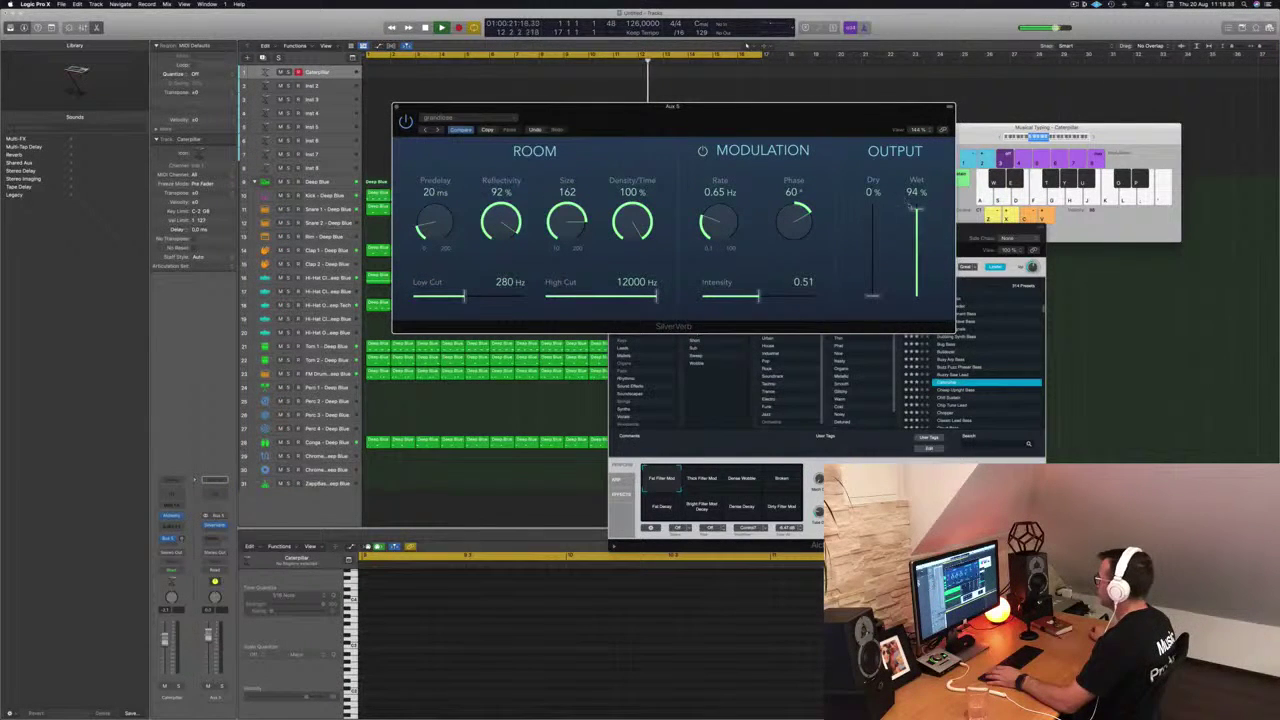
{"action": "left_click", "coordinate": [395, 107]}
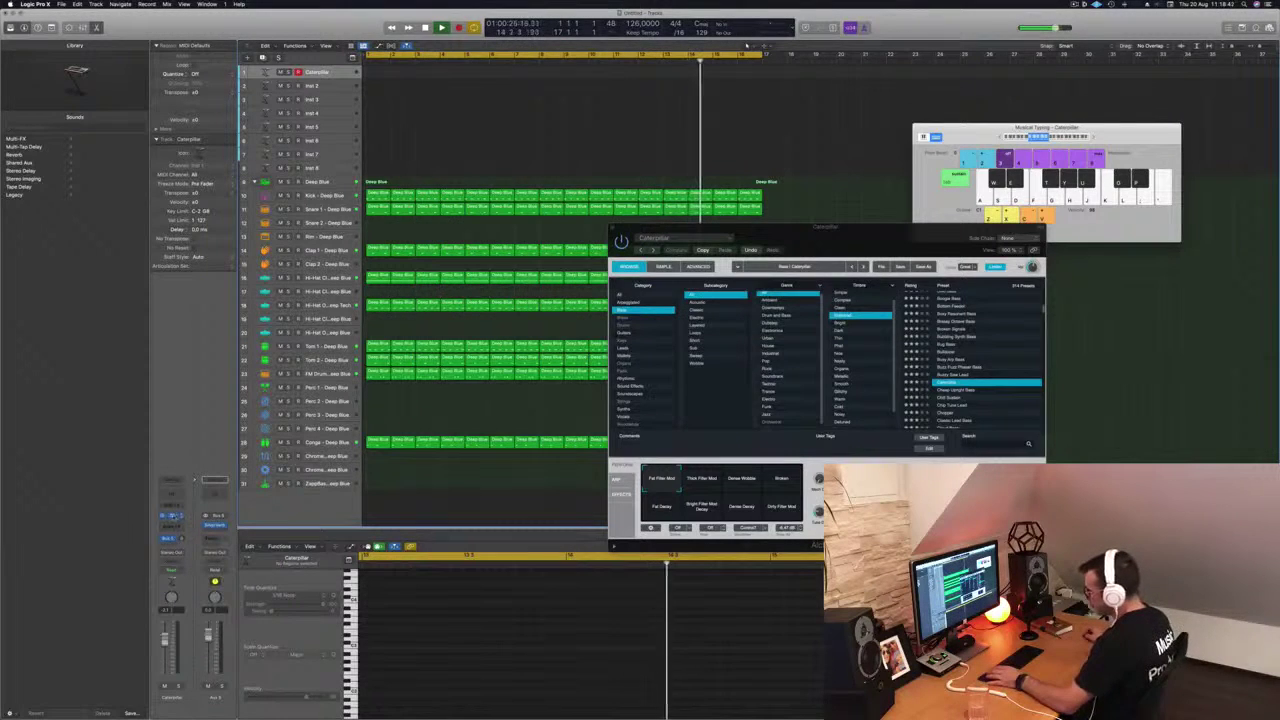
- Bring Alchemy back up, switch its category from Bass to Pads and load the distorted preset Unstable Storm
{"action": "left_click", "coordinate": [173, 517]}
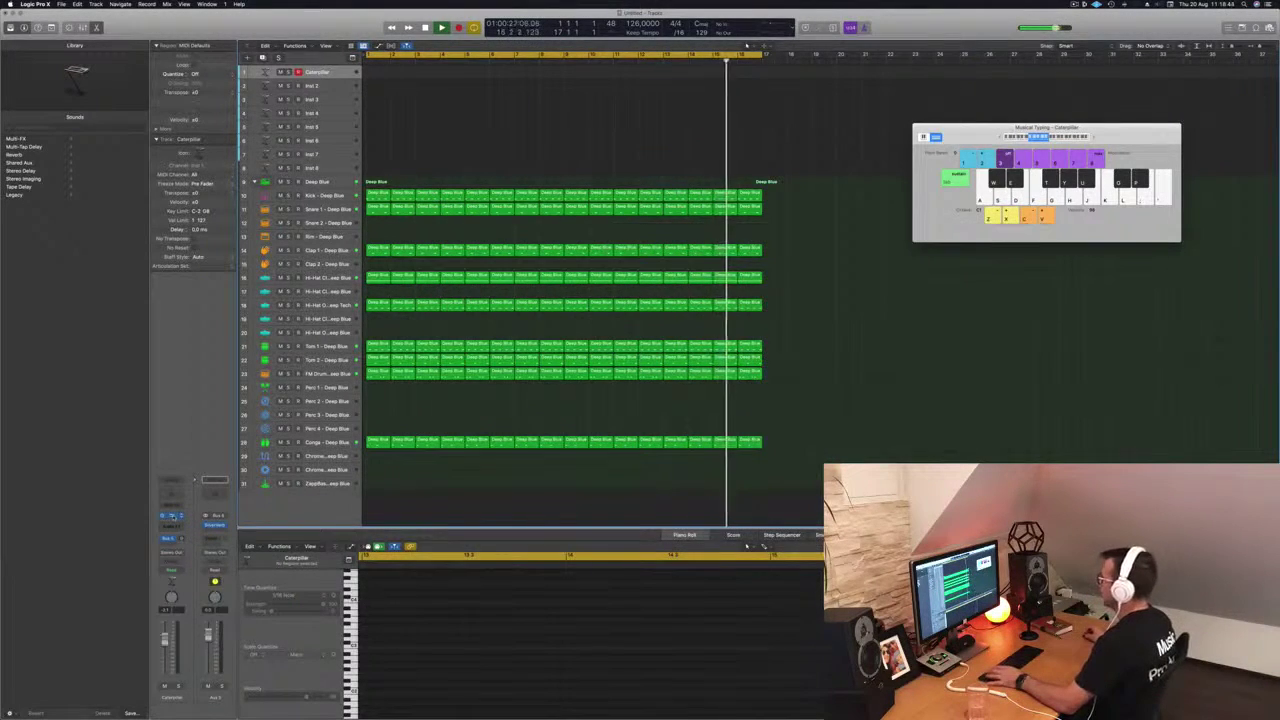
{"action": "left_click", "coordinate": [173, 517]}
{"action": "left_click_drag", "start_coordinate": [867, 247], "coordinate": [683, 347]}
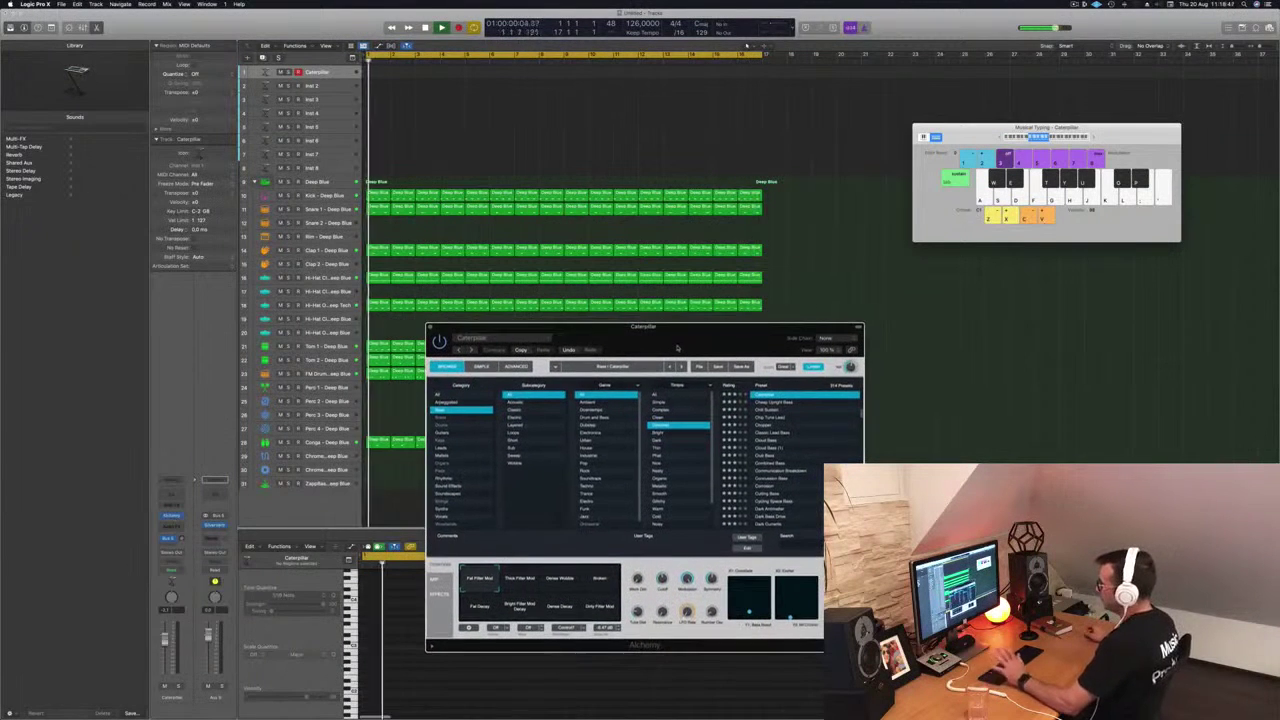
{"action": "left_click", "coordinate": [460, 470]}
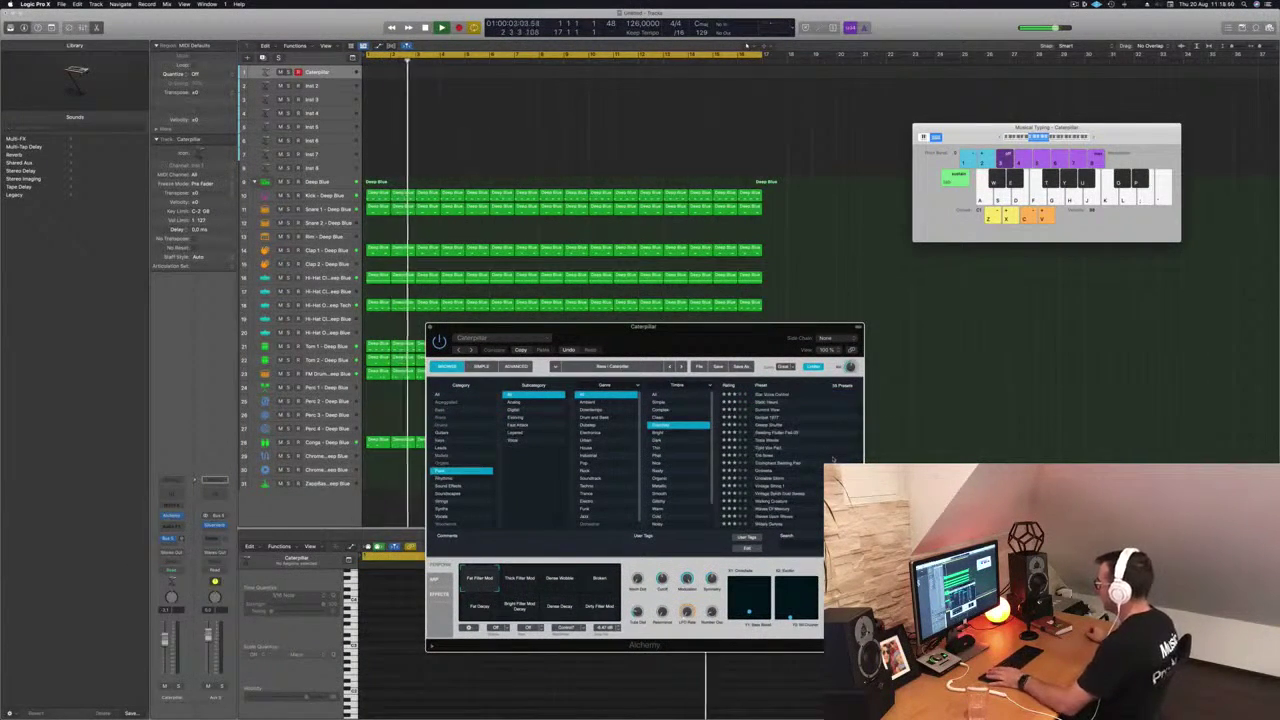
{"action": "left_click", "coordinate": [775, 479]}
{"action": "left_click_drag", "start_coordinate": [676, 342], "coordinate": [720, 327]}
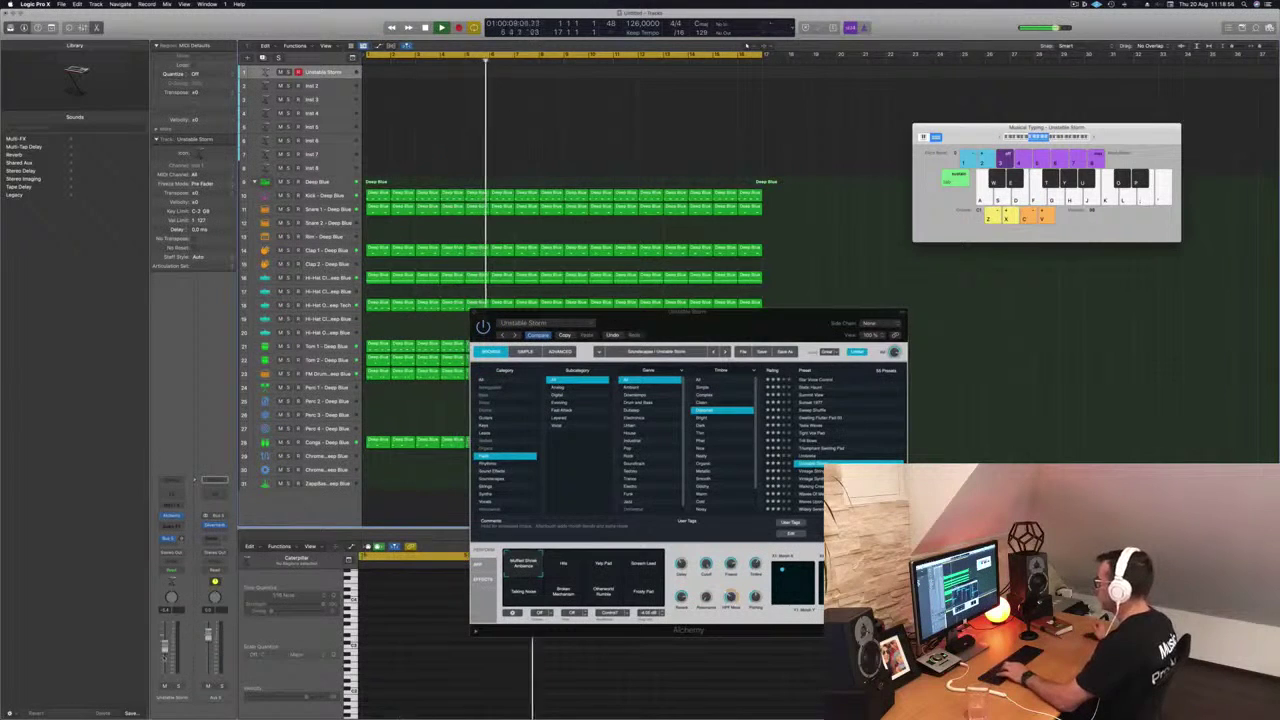
{"action": "mouse_move", "coordinate": [733, 331]}
{"action": "left_mouse_down"}
{"action": "mouse_move", "coordinate": [708, 356]}
{"action": "mouse_move", "coordinate": [729, 330]}
{"action": "left_mouse_up"}
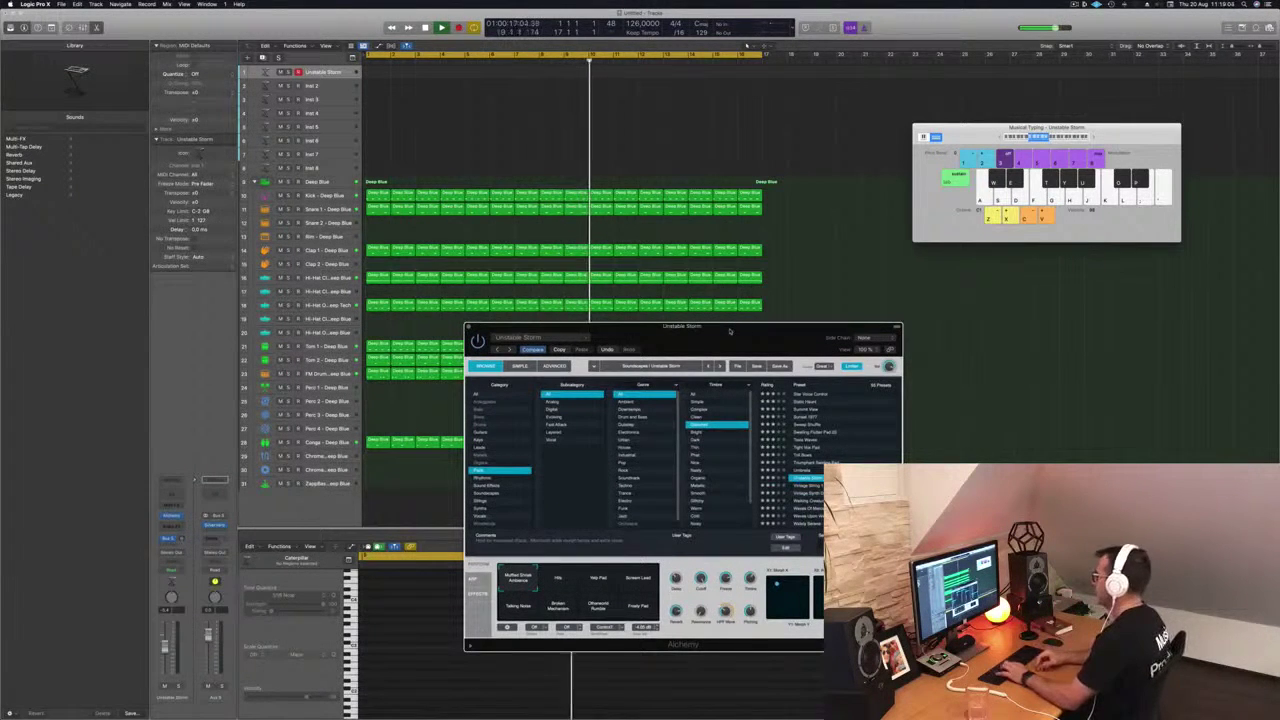
{"action": "left_click_drag", "start_coordinate": [788, 335], "coordinate": [818, 183]}
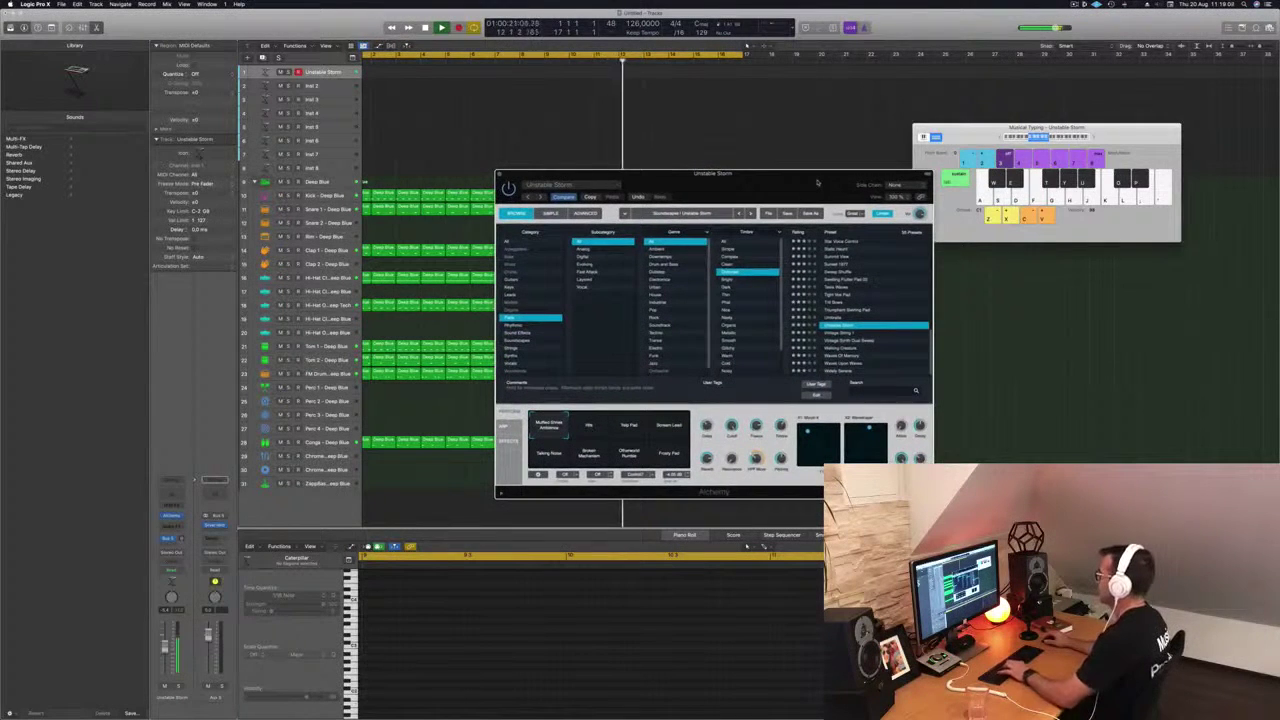
- Lower the Unstable Storm channel's volume and compare the preset's performance snapshots, including Scream Lead
{"action": "left_click_drag", "start_coordinate": [165, 650], "coordinate": [165, 657]}
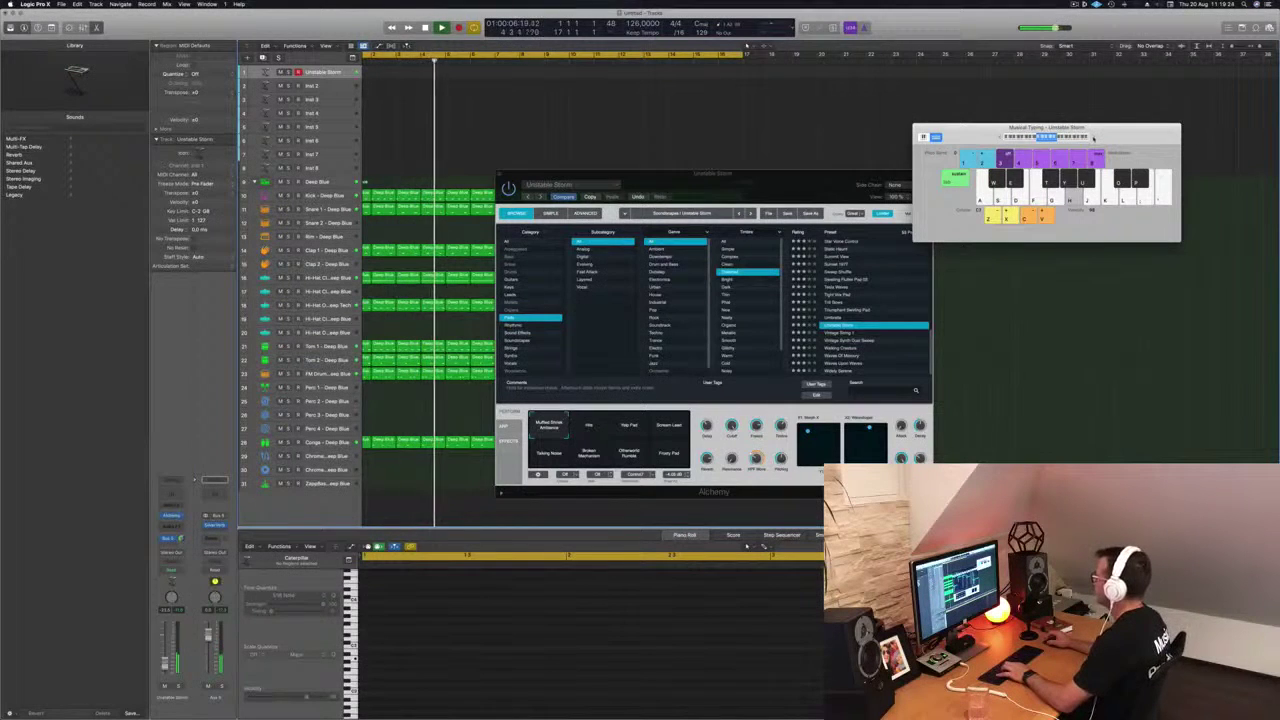
{"action": "left_click_drag", "start_coordinate": [780, 174], "coordinate": [760, 147]}
{"action": "left_click", "coordinate": [568, 401]}
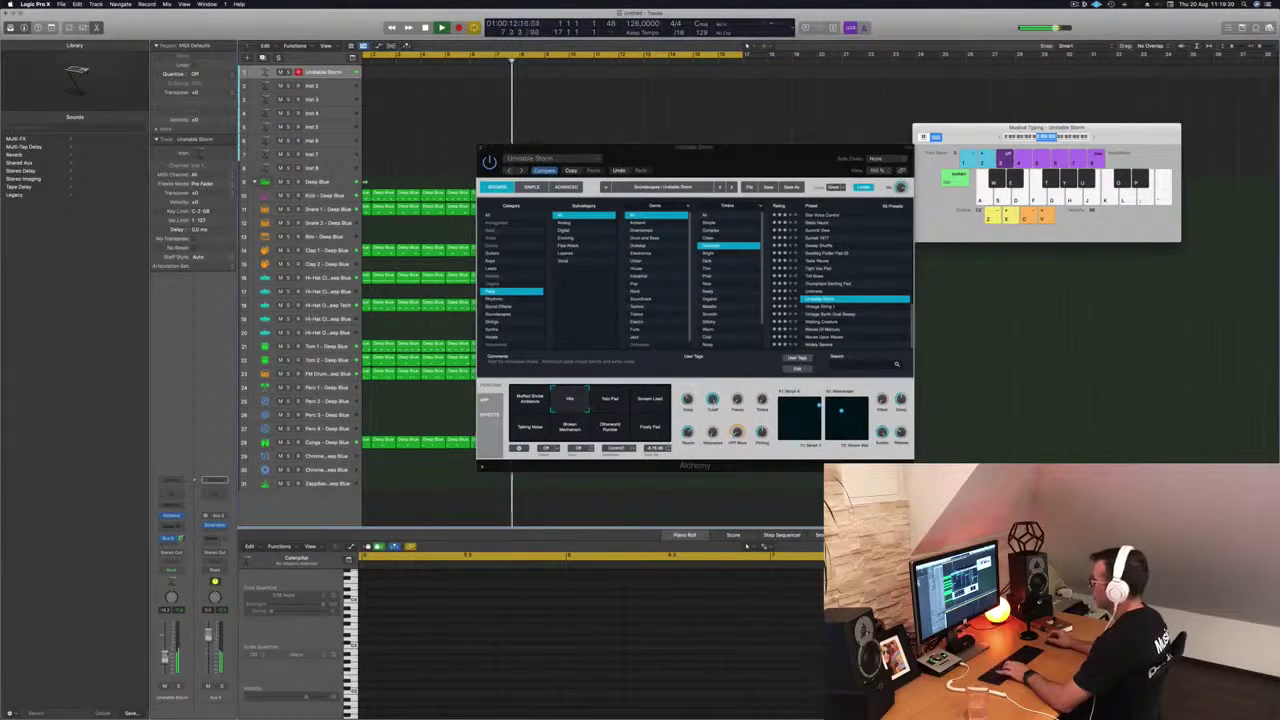
{"action": "left_click", "coordinate": [608, 401]}
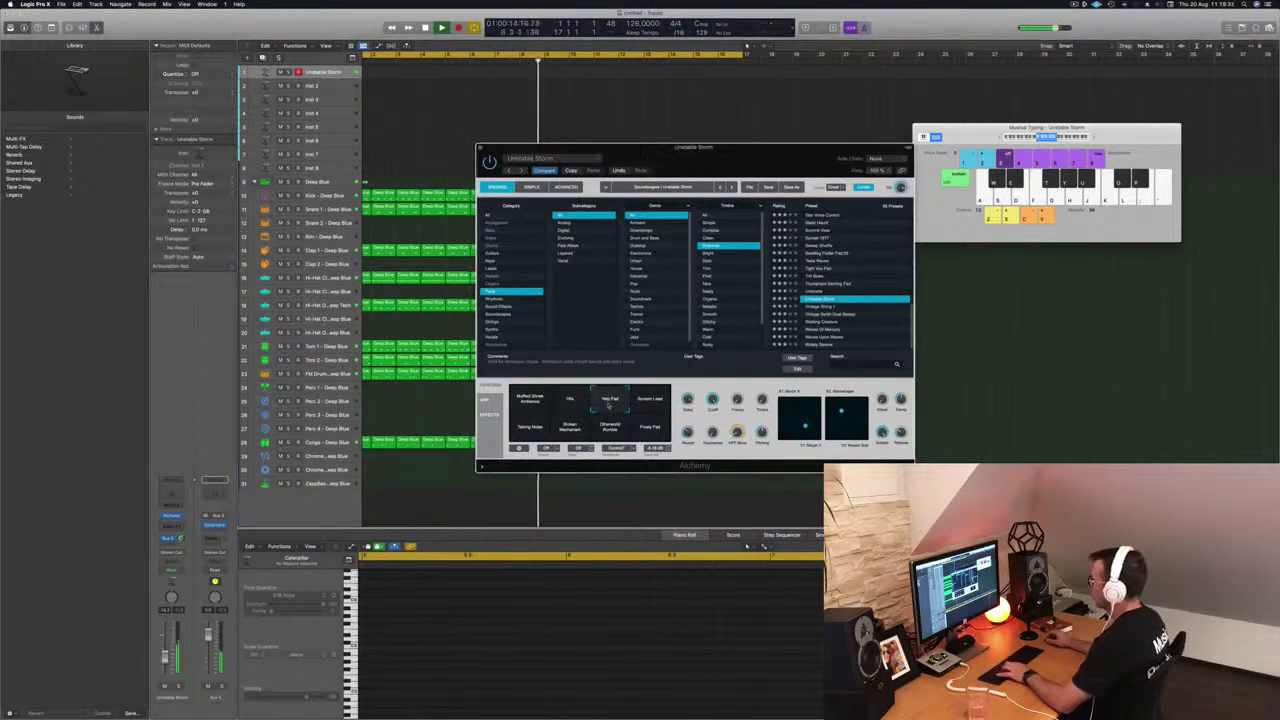
{"action": "left_click", "coordinate": [652, 401]}
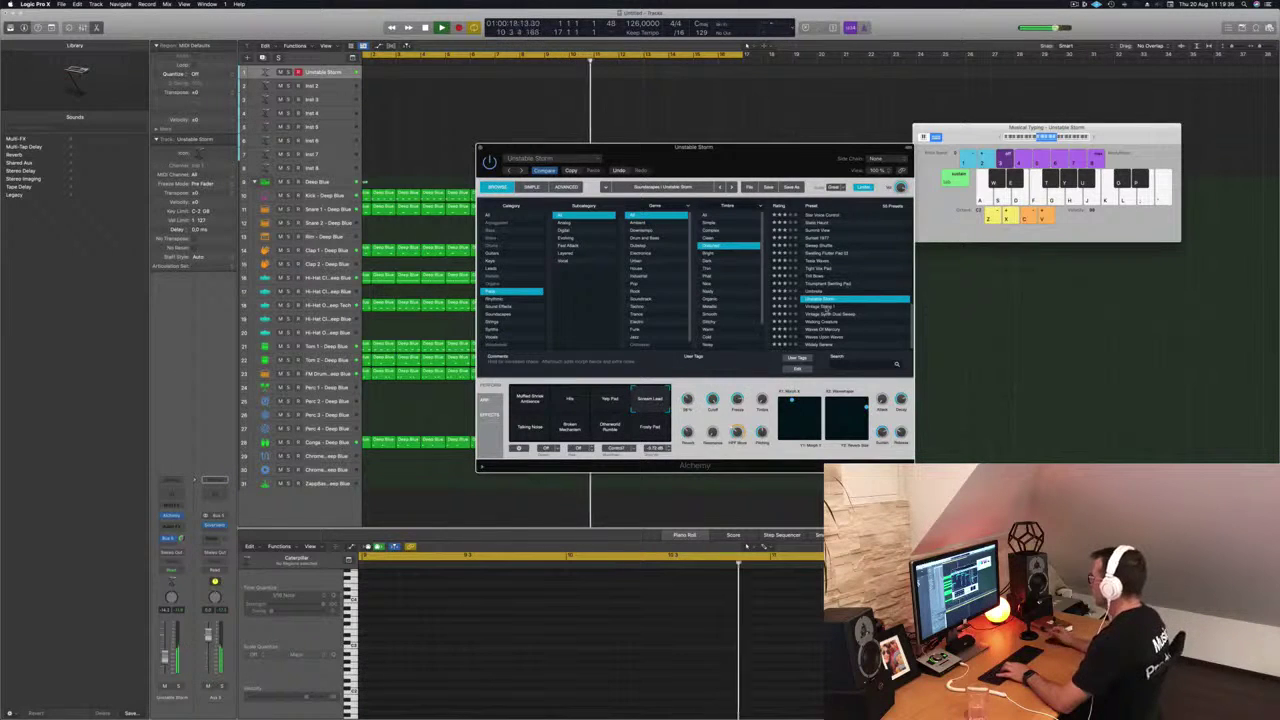
- Audition the pads Vintage String 1, Vintage Synth Dual Sweep and Walking Creature, and load Waves Of Mercury
{"action": "left_click", "coordinate": [829, 306]}
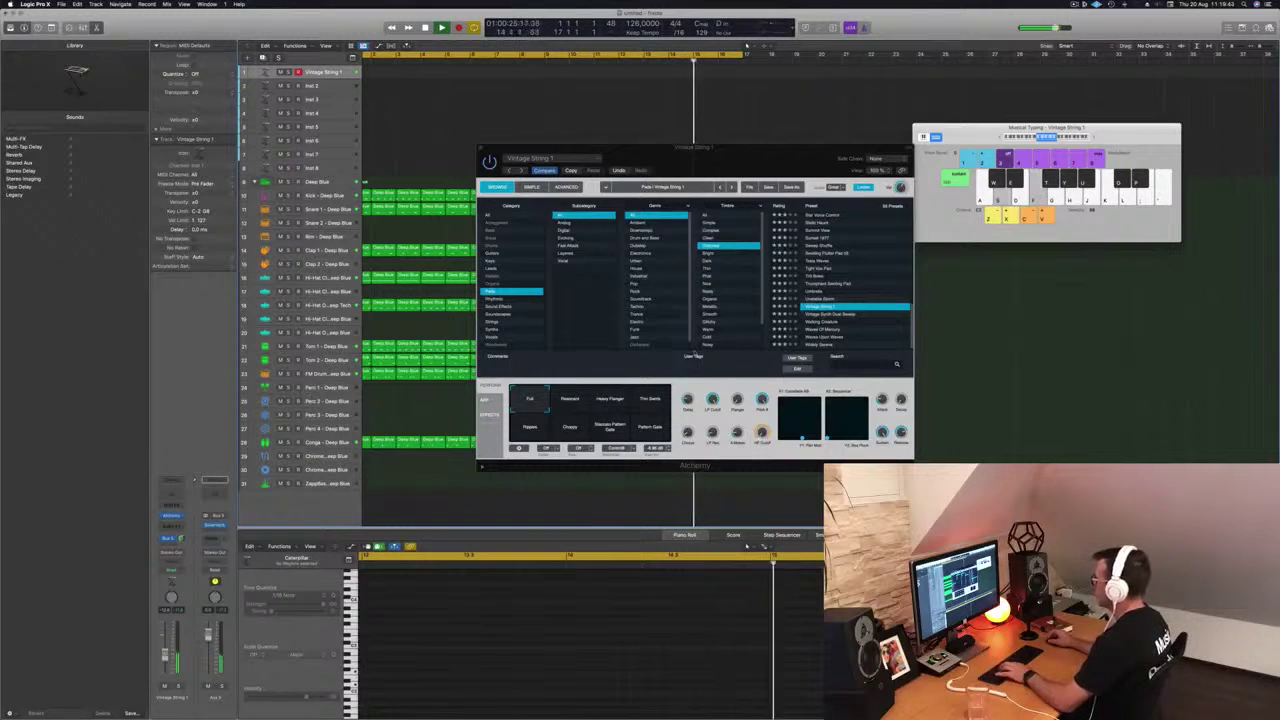
{"action": "left_click", "coordinate": [827, 315]}
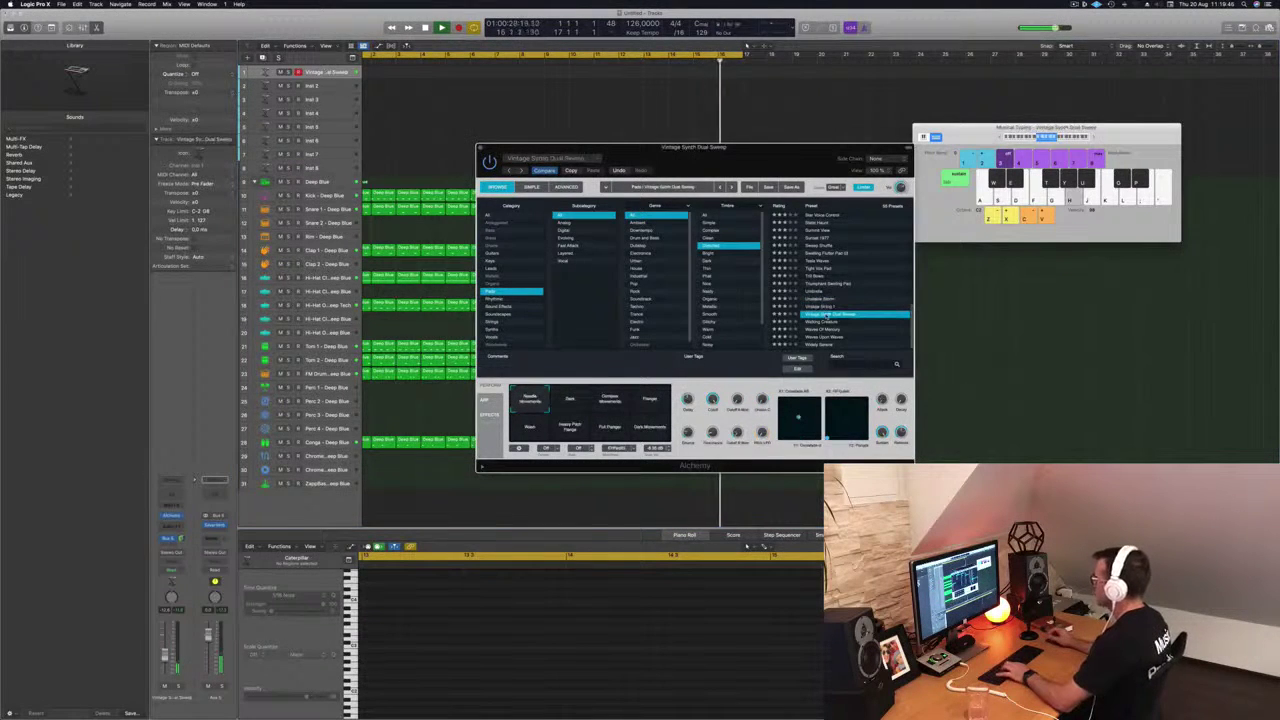
{"action": "left_click", "coordinate": [822, 322]}
{"action": "left_click", "coordinate": [826, 329]}
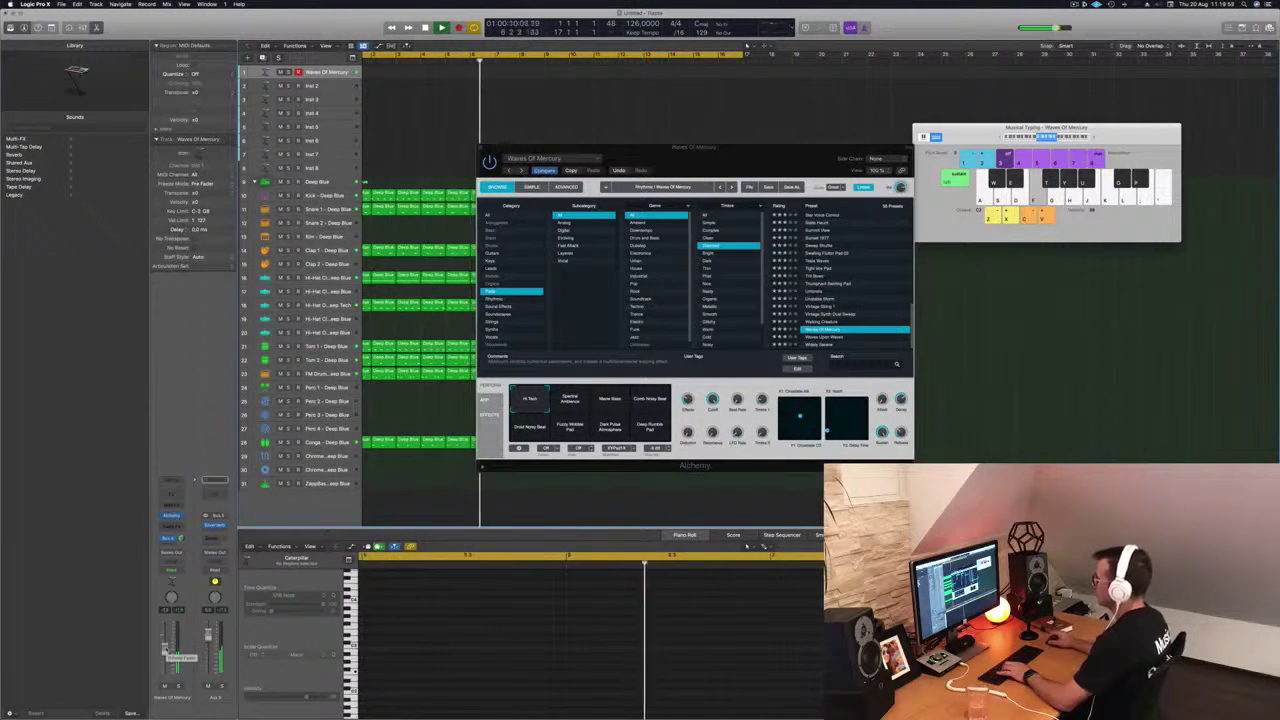
- Compare Waves Of Mercury's performance snapshots, including Comb Noisy Beat, Fuzzy Middle Pad, Dark Pulse Atmosphere and Deep Rumble Pad, and return to Hi Tech
{"action": "left_click_drag", "start_coordinate": [761, 146], "coordinate": [868, 226]}
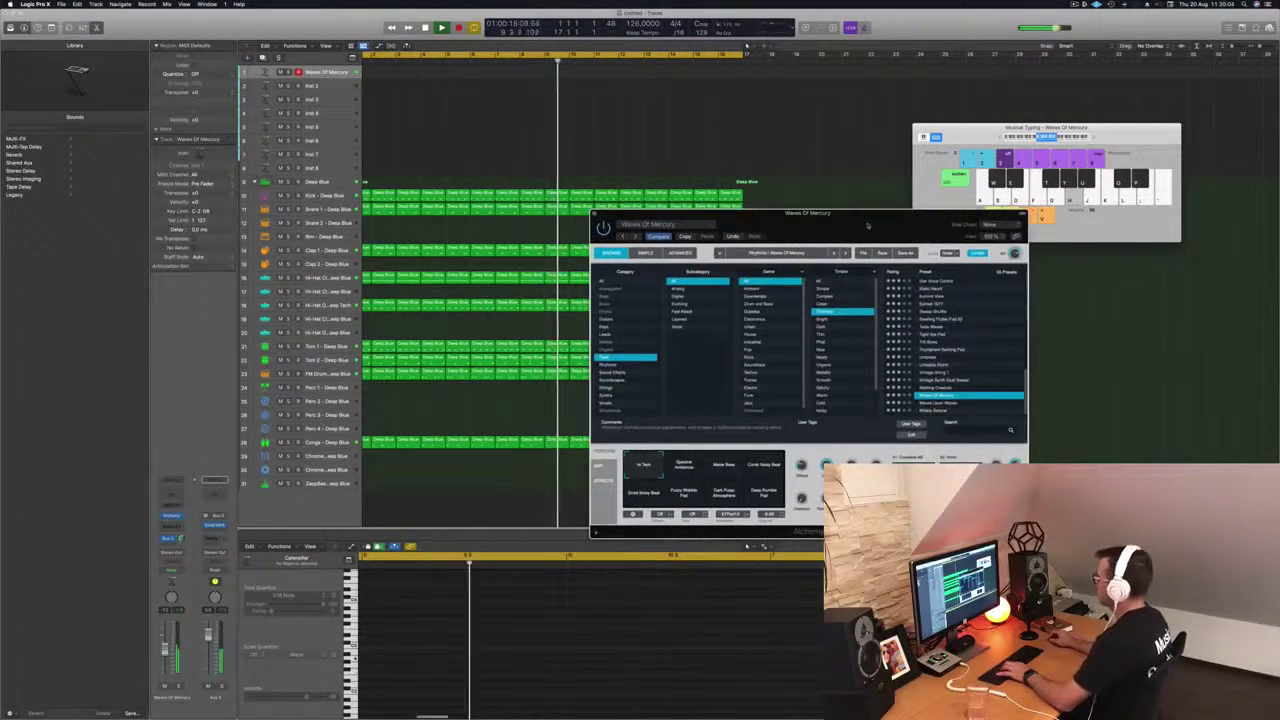
{"action": "left_click_drag", "start_coordinate": [868, 226], "coordinate": [840, 233]}
{"action": "left_click", "coordinate": [656, 472]}
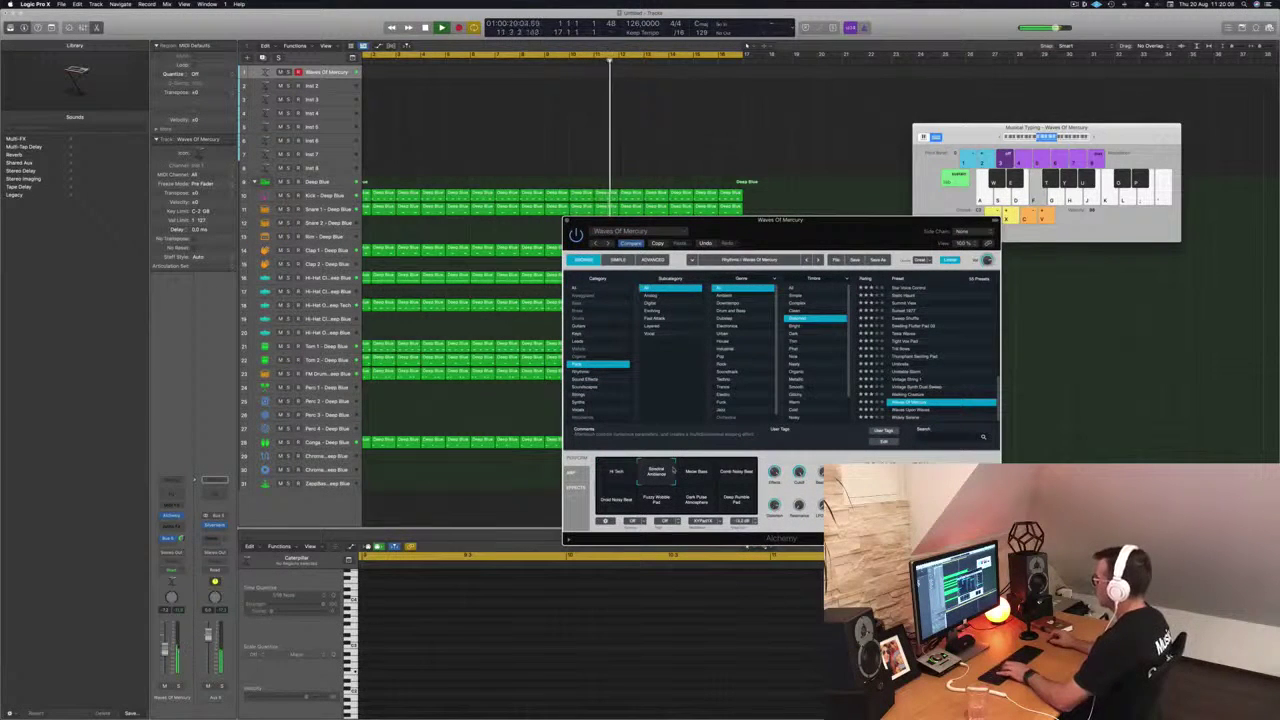
{"action": "left_click", "coordinate": [700, 476]}
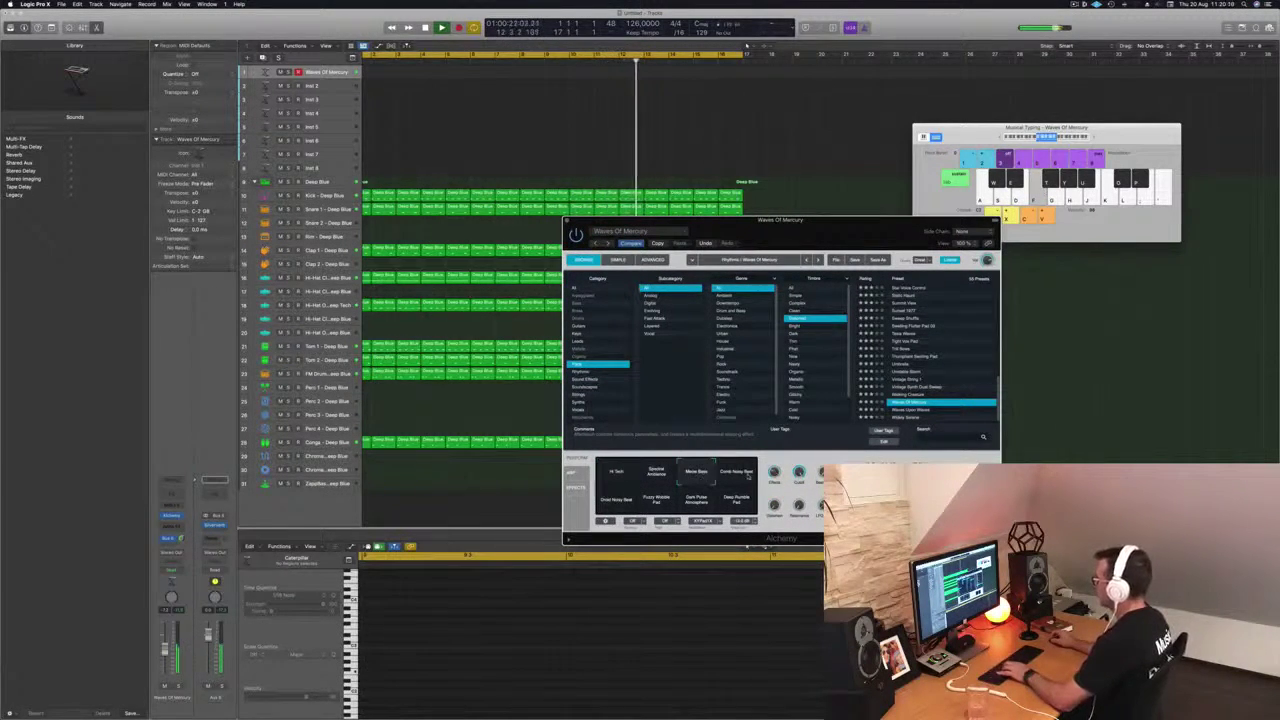
{"action": "left_click", "coordinate": [738, 476]}
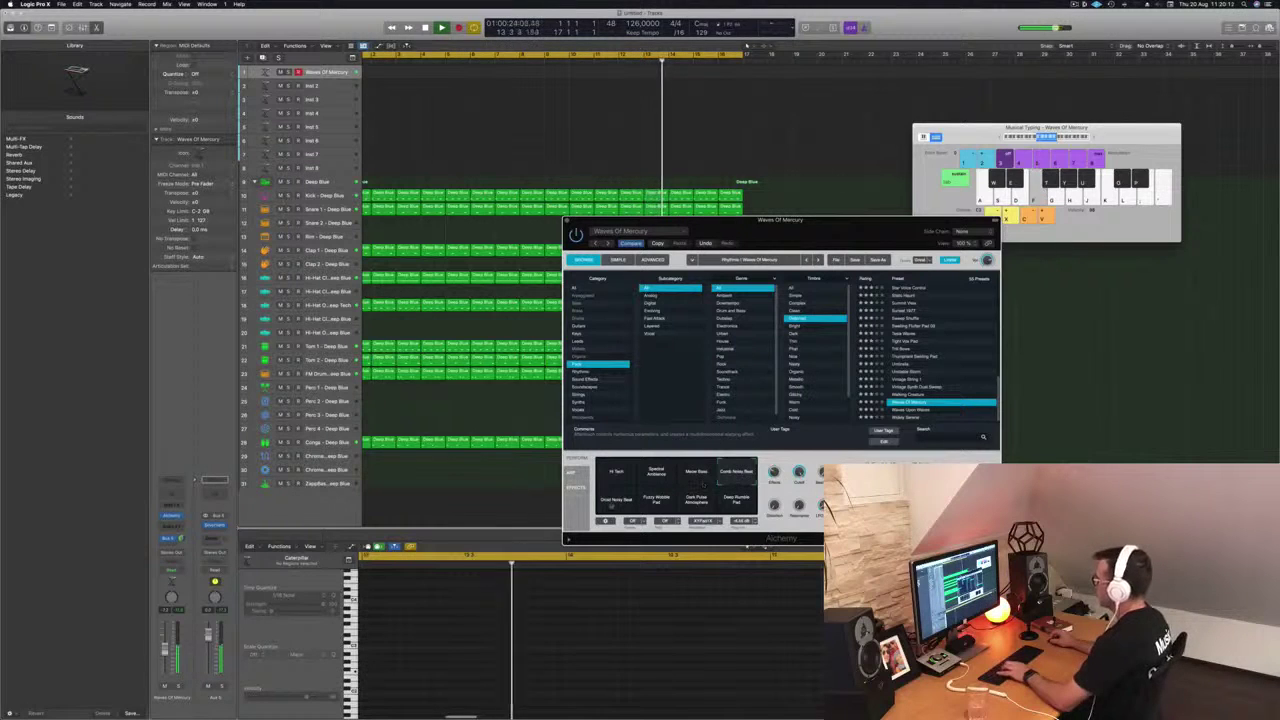
{"action": "left_click", "coordinate": [660, 503]}
{"action": "left_click", "coordinate": [697, 504]}
{"action": "left_click", "coordinate": [736, 497]}
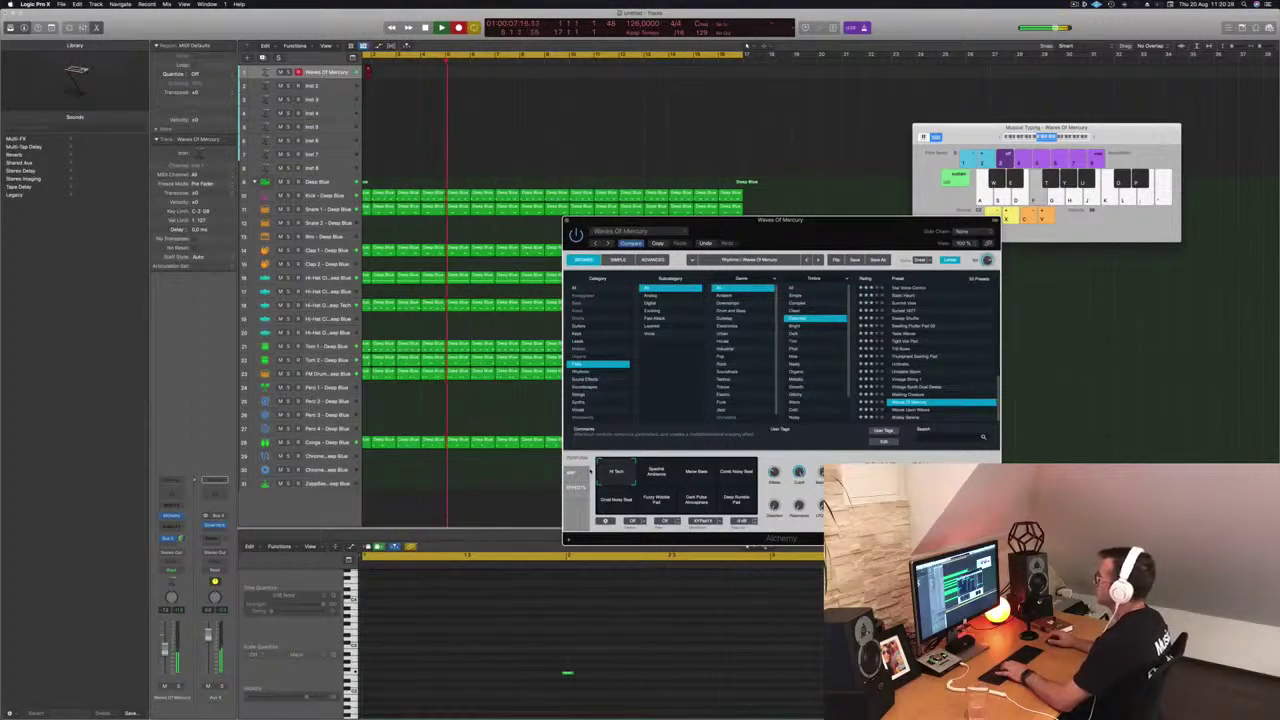
- Finish recording a sustained Waves Of Mercury note and move the recorded region to start at bar 1
{"action": "key", "text": "space"}
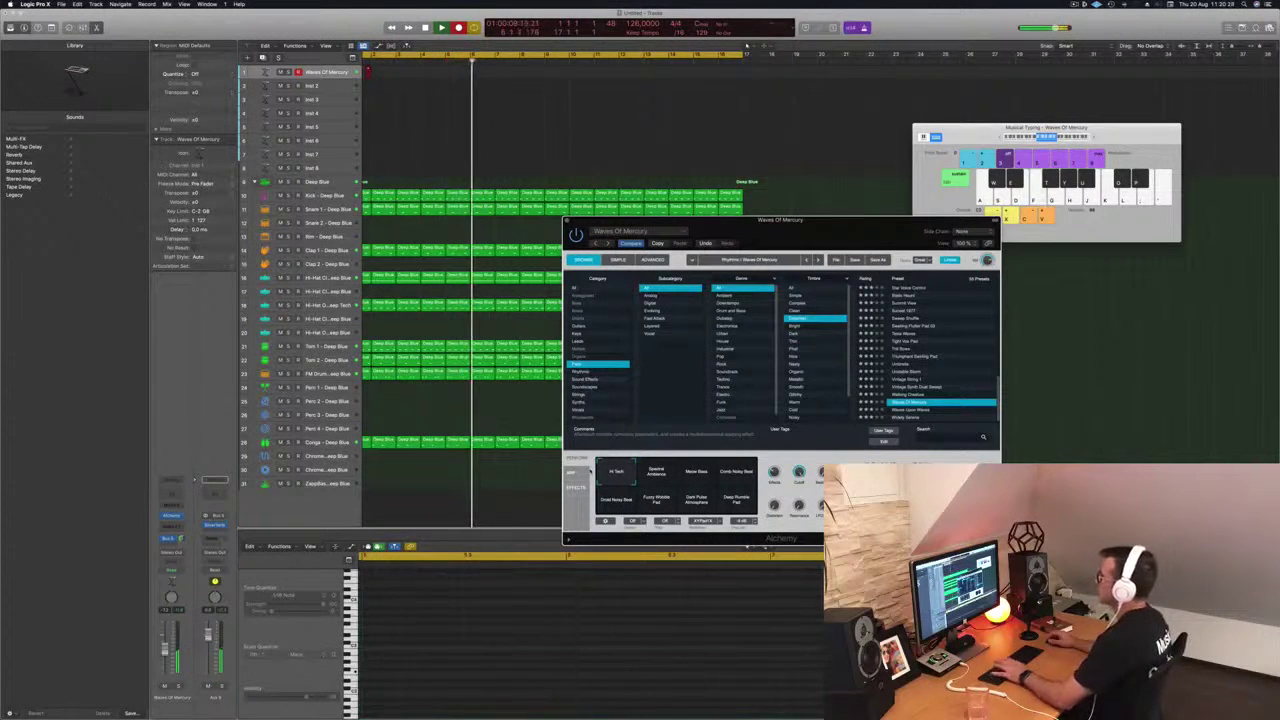
{"action": "key", "text": "space"}
{"action": "key", "text": "space"}
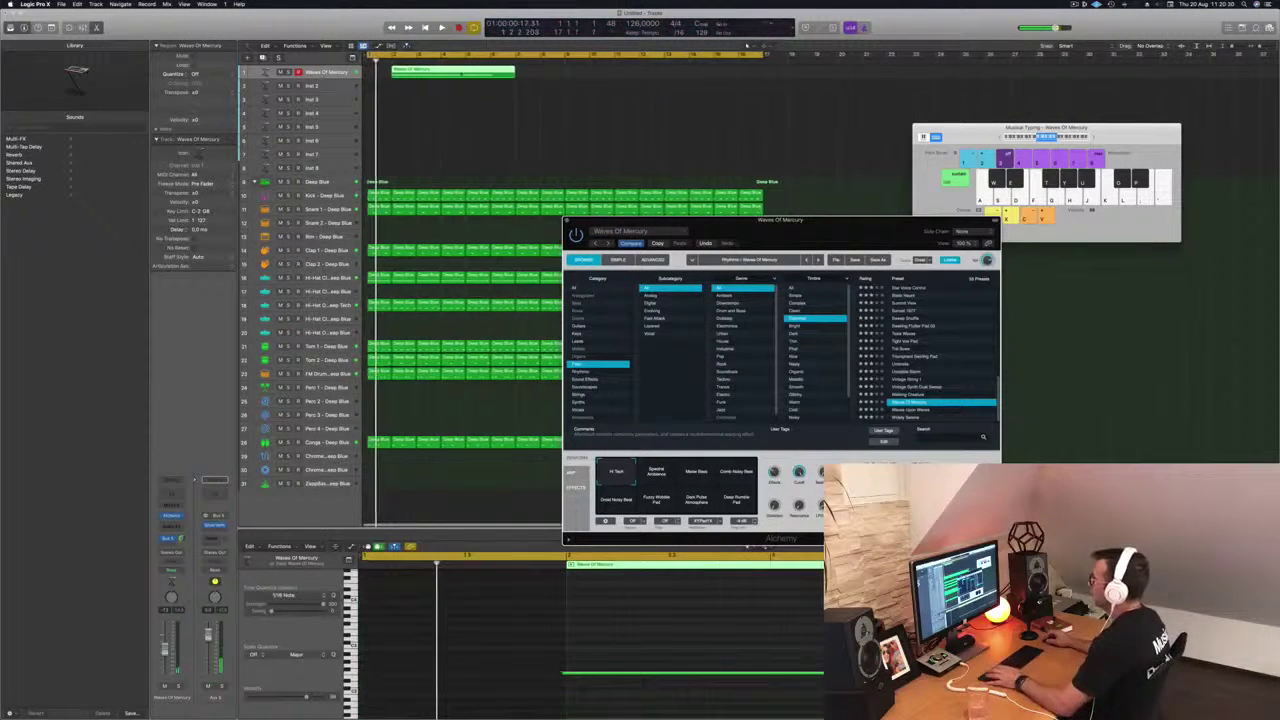
{"action": "left_click_drag", "start_coordinate": [458, 72], "coordinate": [430, 71]}
{"action": "key", "text": "space"}
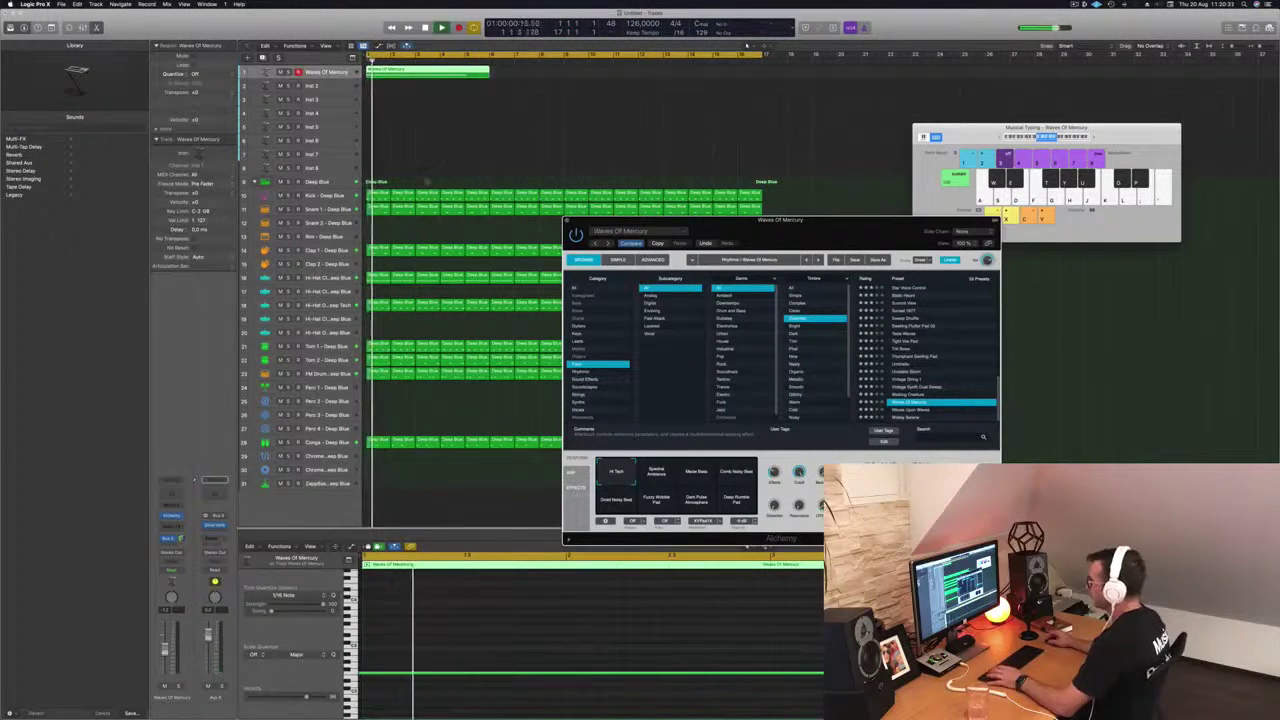
- Trim the Waves Of Mercury region to four bars by splitting it and its note at bar 5, and enlarge the track
{"action": "left_click", "coordinate": [472, 690]}
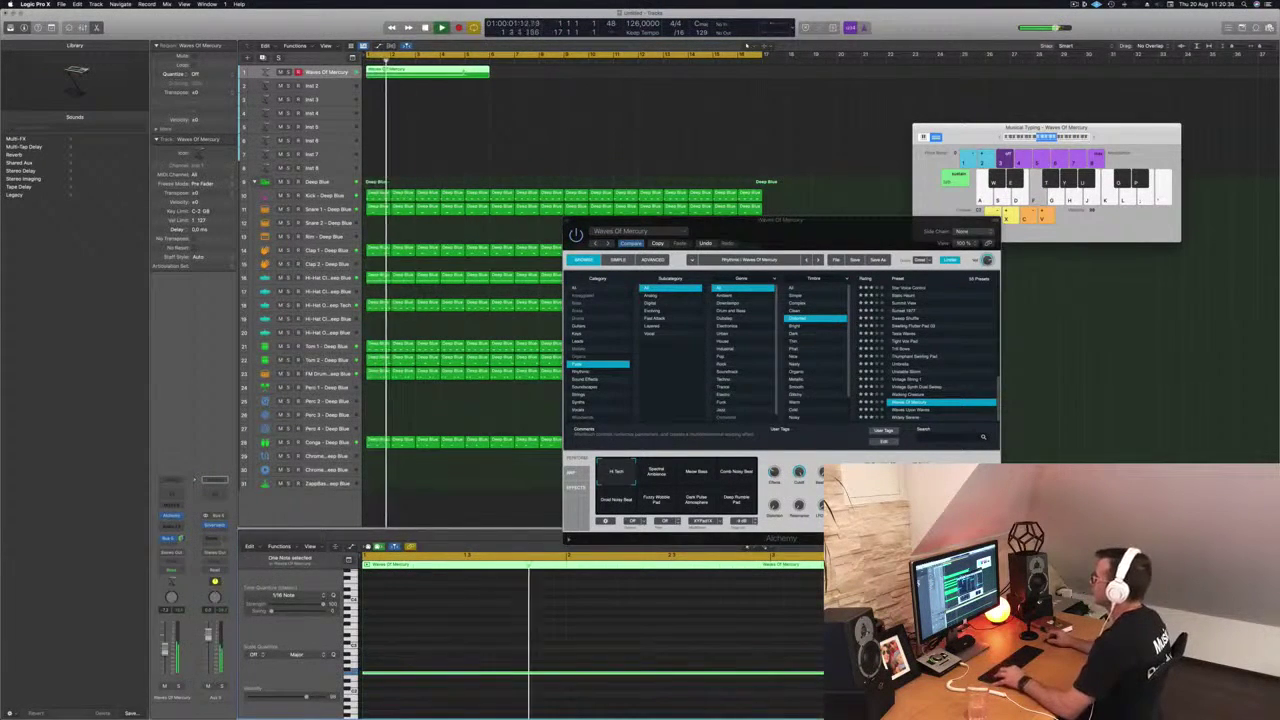
{"action": "double_click", "coordinate": [464, 72], "text": "super"}
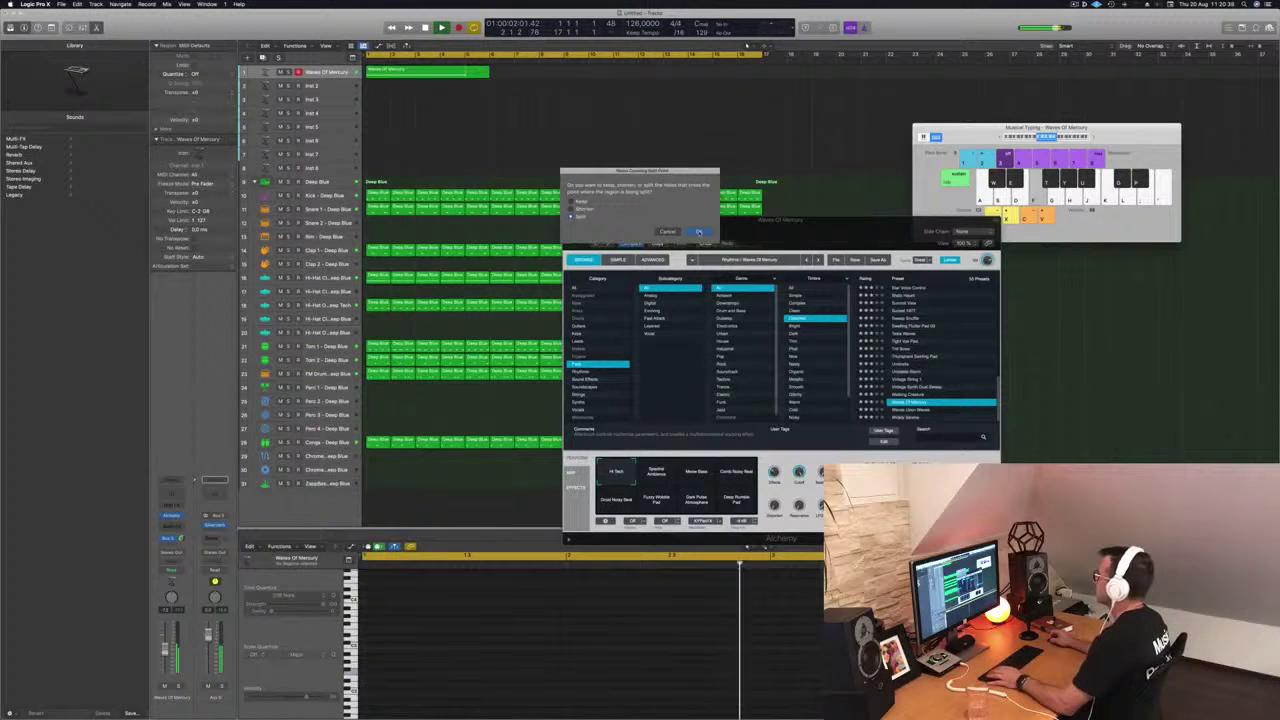
{"action": "left_click", "coordinate": [698, 232]}
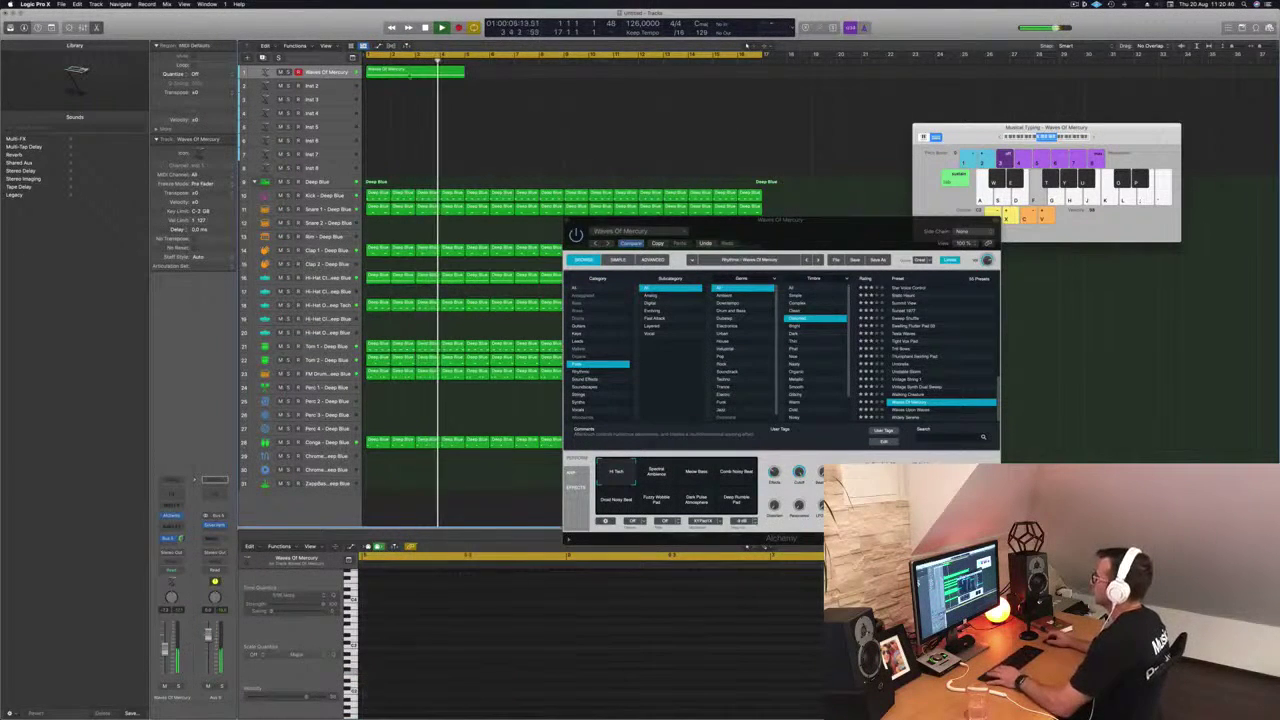
{"action": "key", "text": "Return"}
{"action": "key", "text": "ctrl+z"}
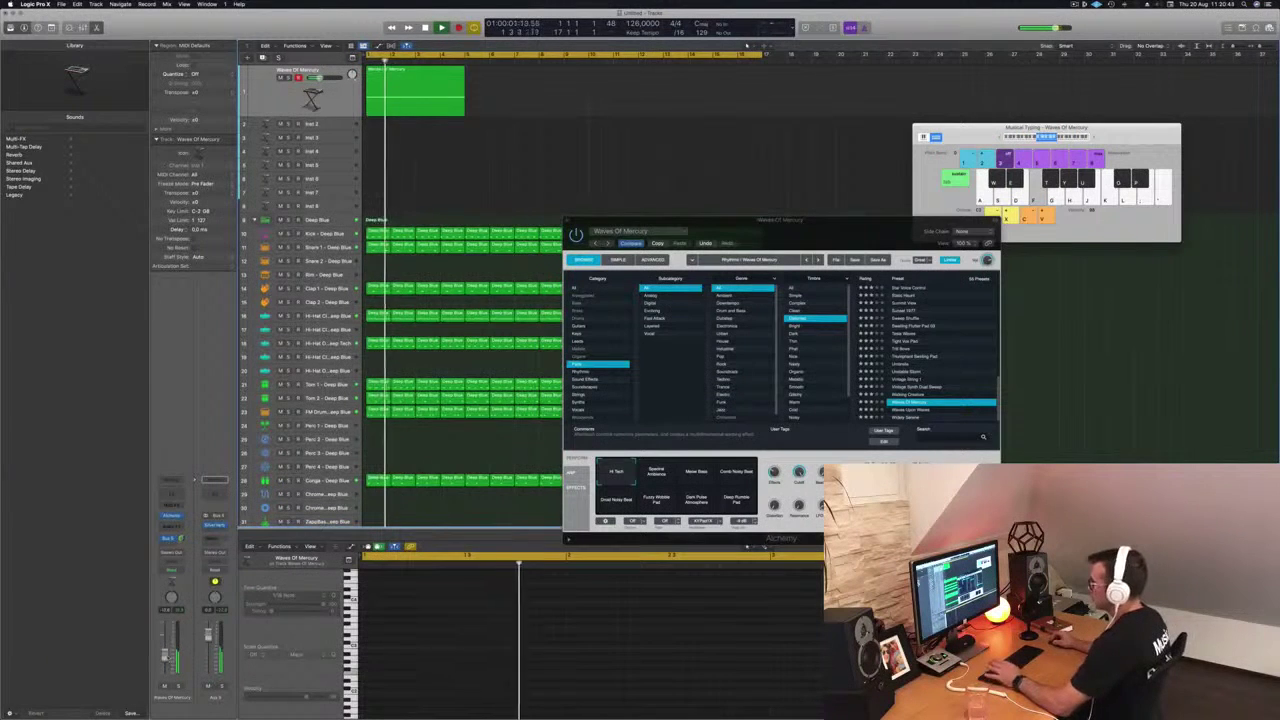
- Insert a Compressor on the Waves Of Mercury channel while playing the loop from the start
{"action": "key", "text": "Return"}
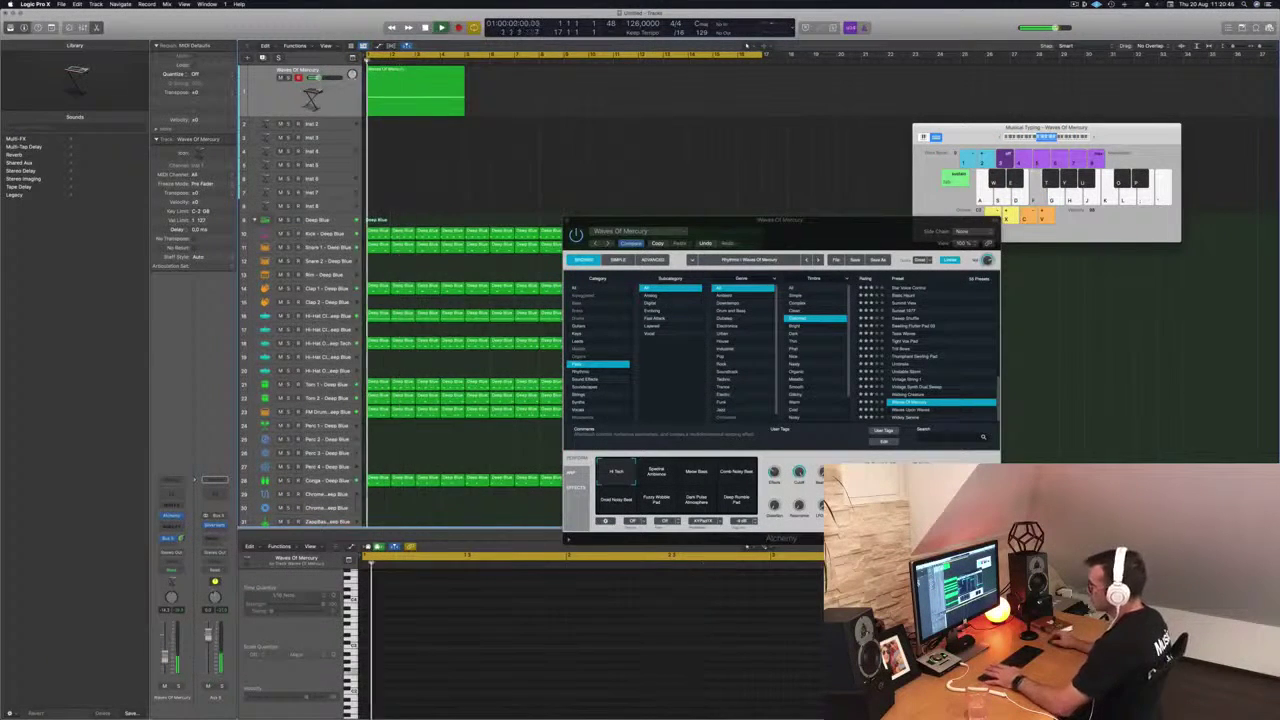
{"action": "left_click", "coordinate": [172, 524]}
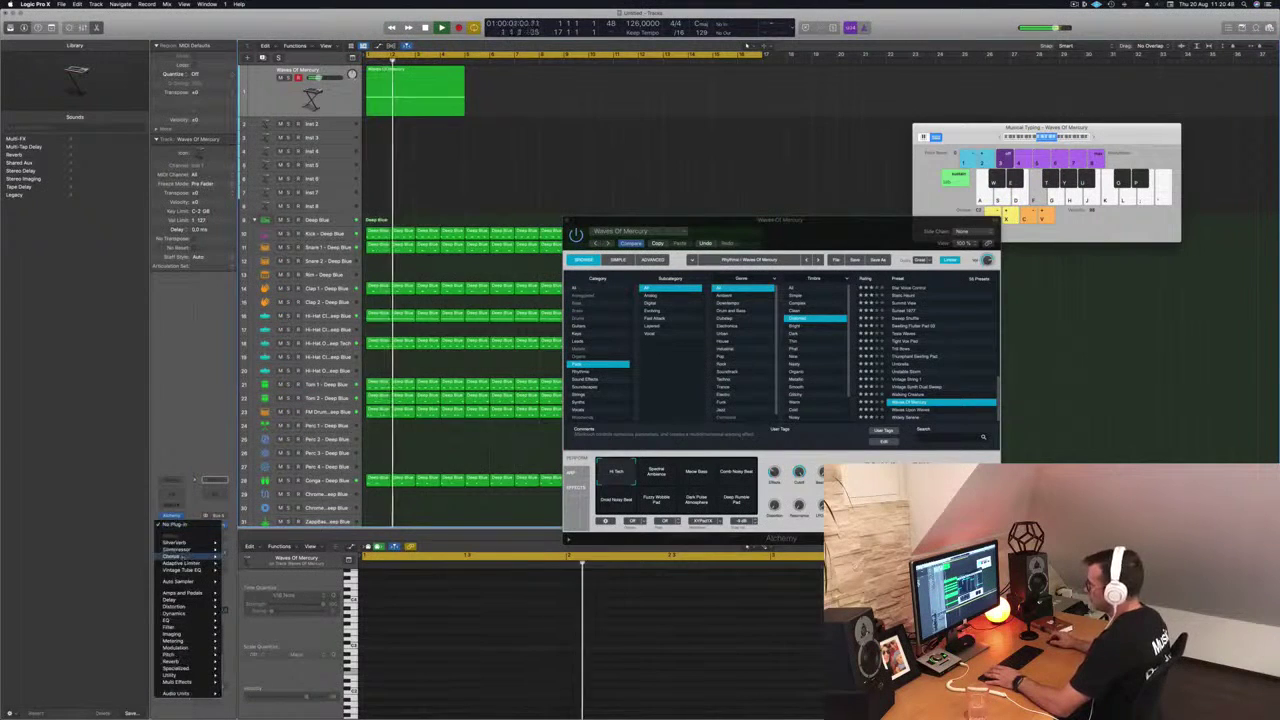
{"action": "left_click", "coordinate": [176, 549]}
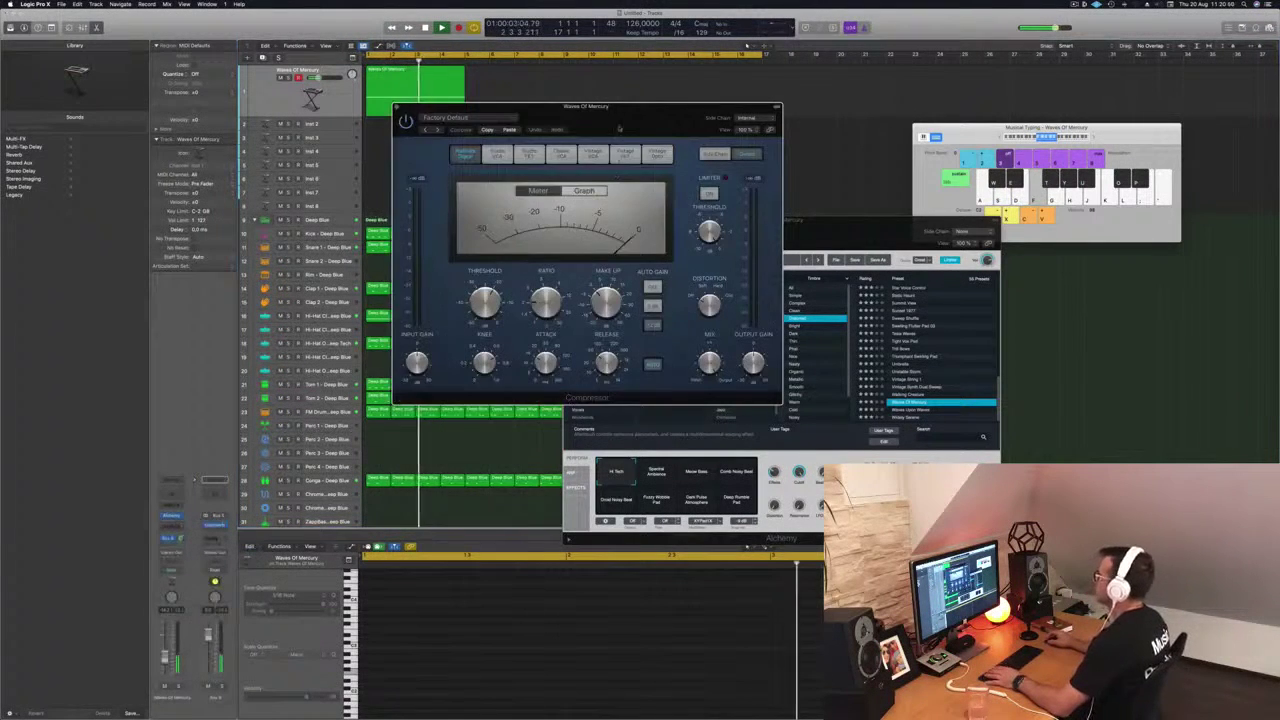
{"action": "left_click_drag", "start_coordinate": [619, 137], "coordinate": [645, 141]}
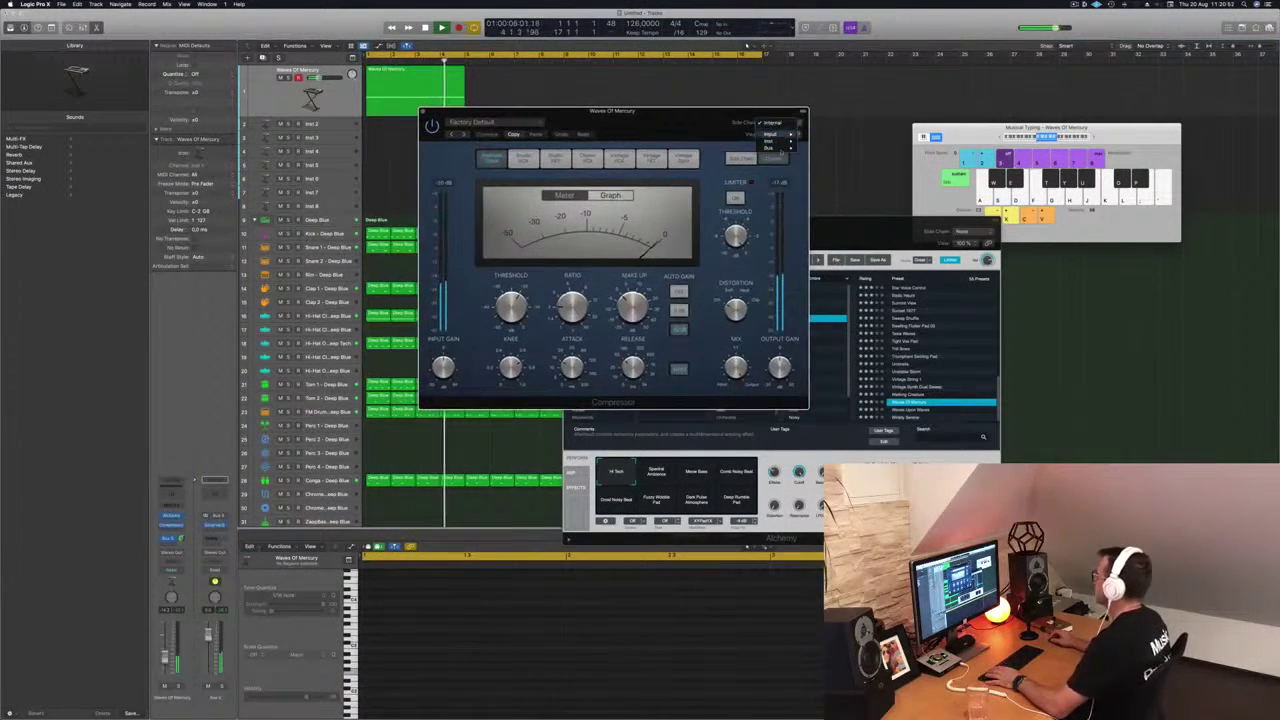
- Set the Compressor's side chain to the Kick - Deep Blue instrument and adjust its ratio and threshold
{"action": "mouse_move", "coordinate": [781, 148]}
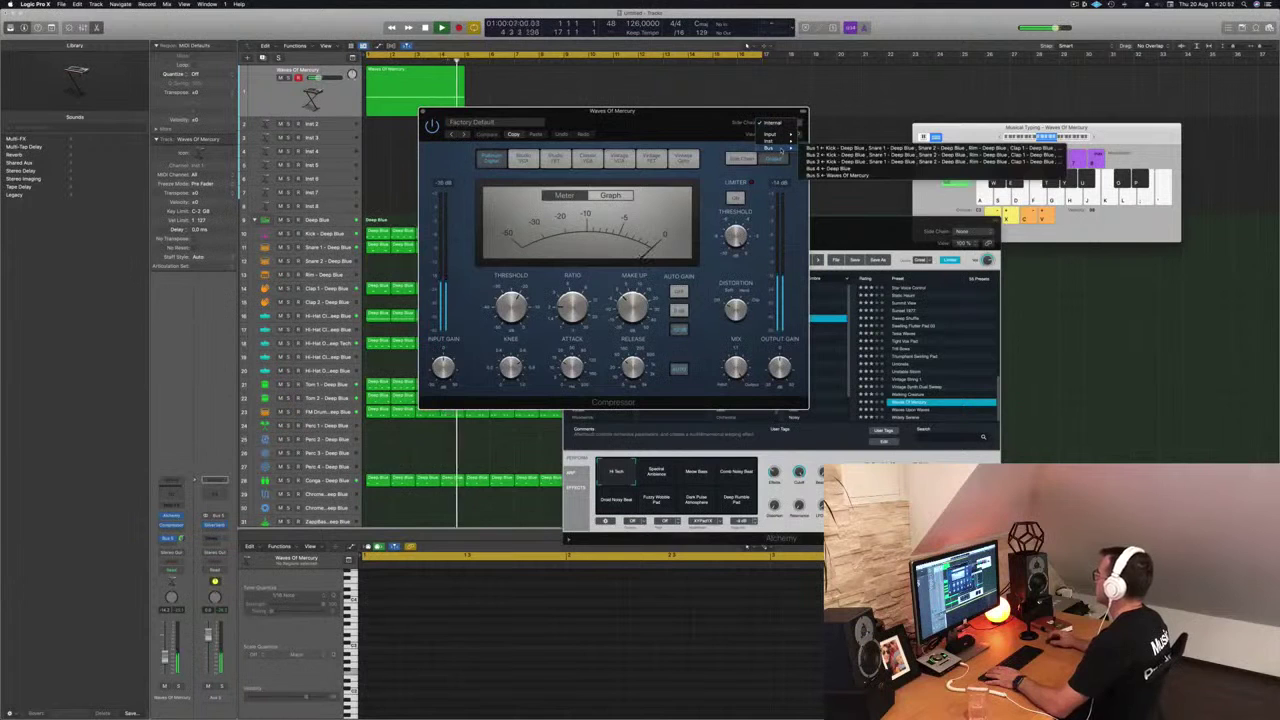
{"action": "left_click", "coordinate": [775, 134]}
{"action": "left_click", "coordinate": [772, 122]}
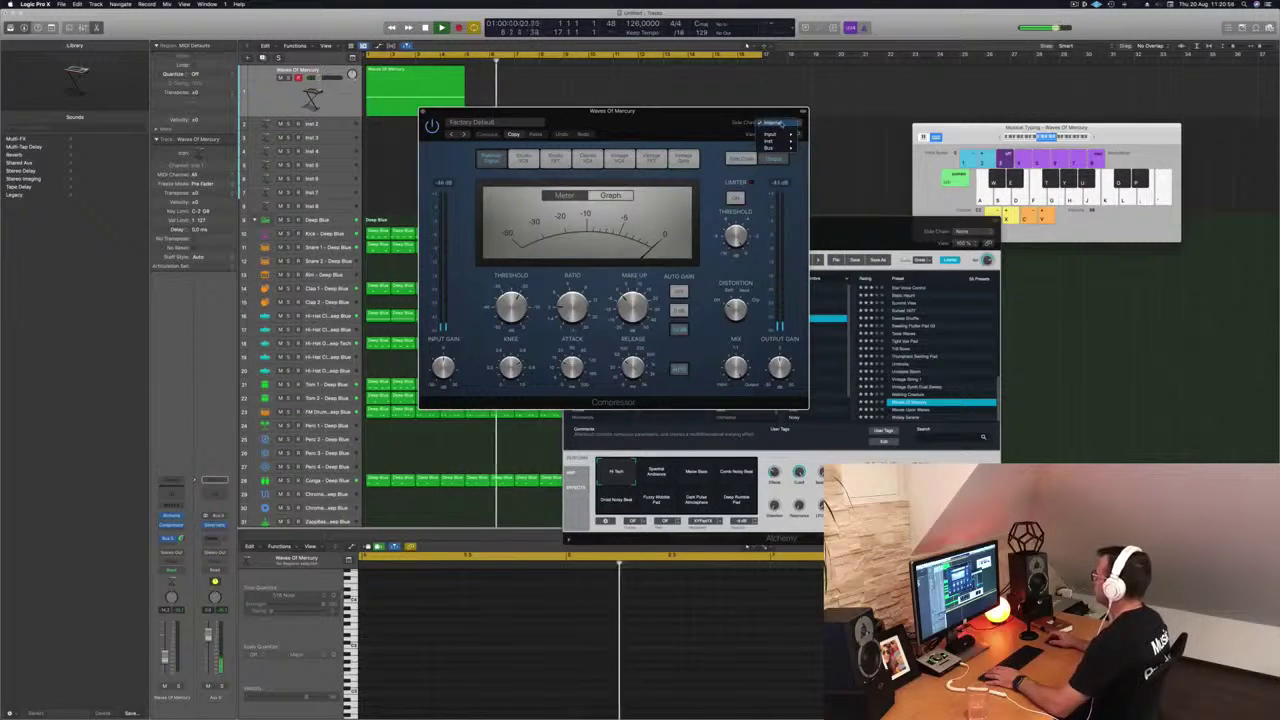
{"action": "mouse_move", "coordinate": [775, 141]}
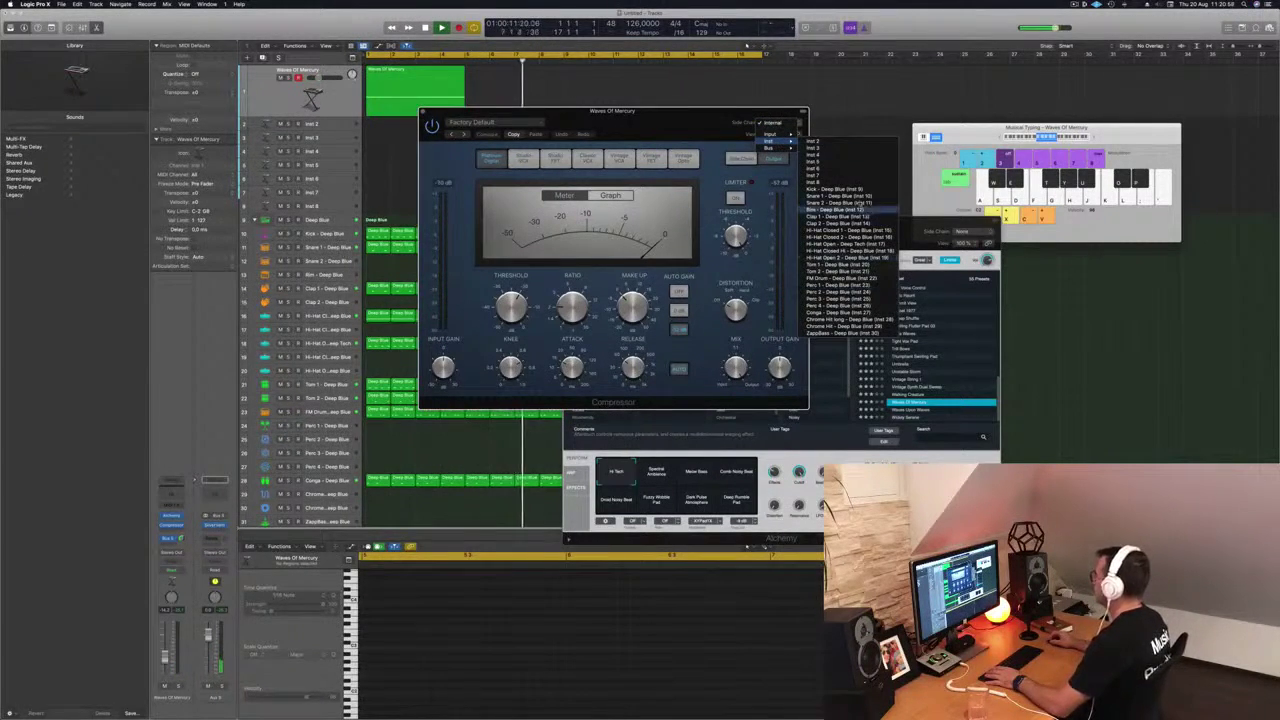
{"action": "left_click", "coordinate": [850, 189]}
{"action": "left_click_drag", "start_coordinate": [640, 110], "coordinate": [785, 119]}
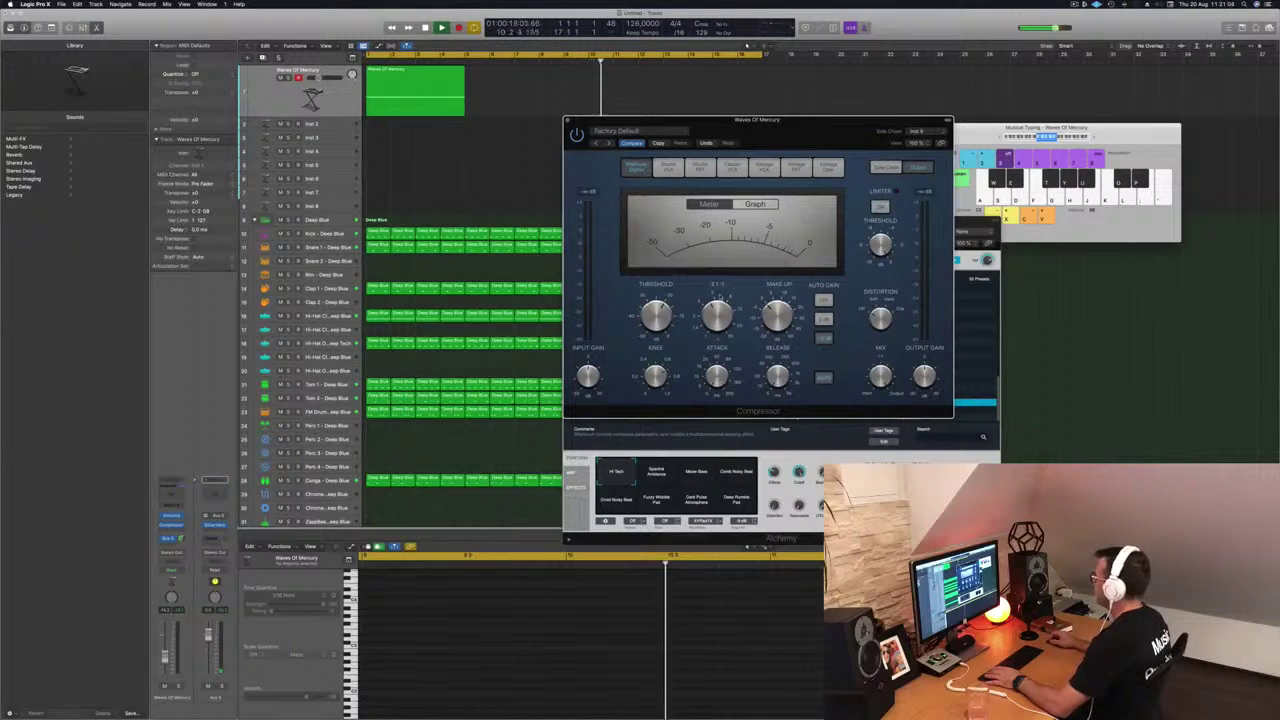
{"action": "key", "text": "space"}
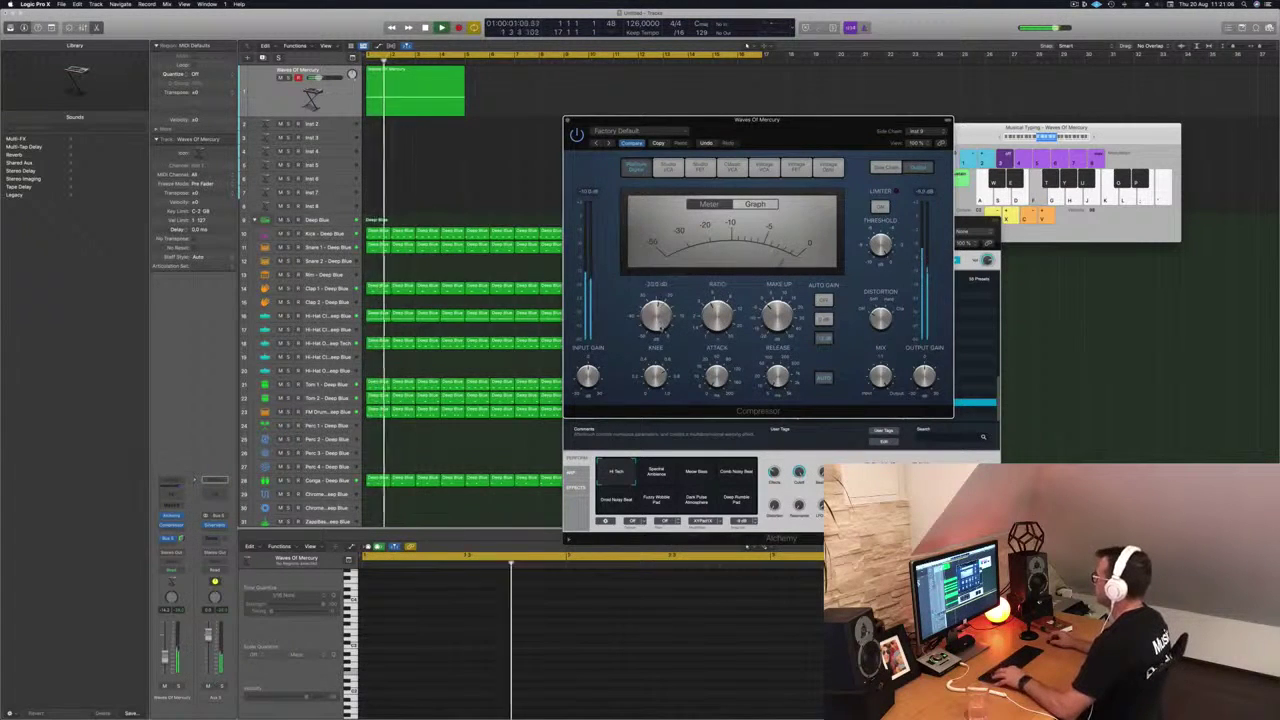
- Duplicate the four-bar Waves Of Mercury region until four copies in a row fill bars 1 to 16
{"action": "left_click", "coordinate": [413, 78]}
{"action": "left_click_drag", "start_coordinate": [413, 78], "coordinate": [511, 77]}
{"action": "left_click", "coordinate": [411, 78], "text": "shift"}
{"action": "left_click_drag", "start_coordinate": [409, 78], "coordinate": [607, 78]}
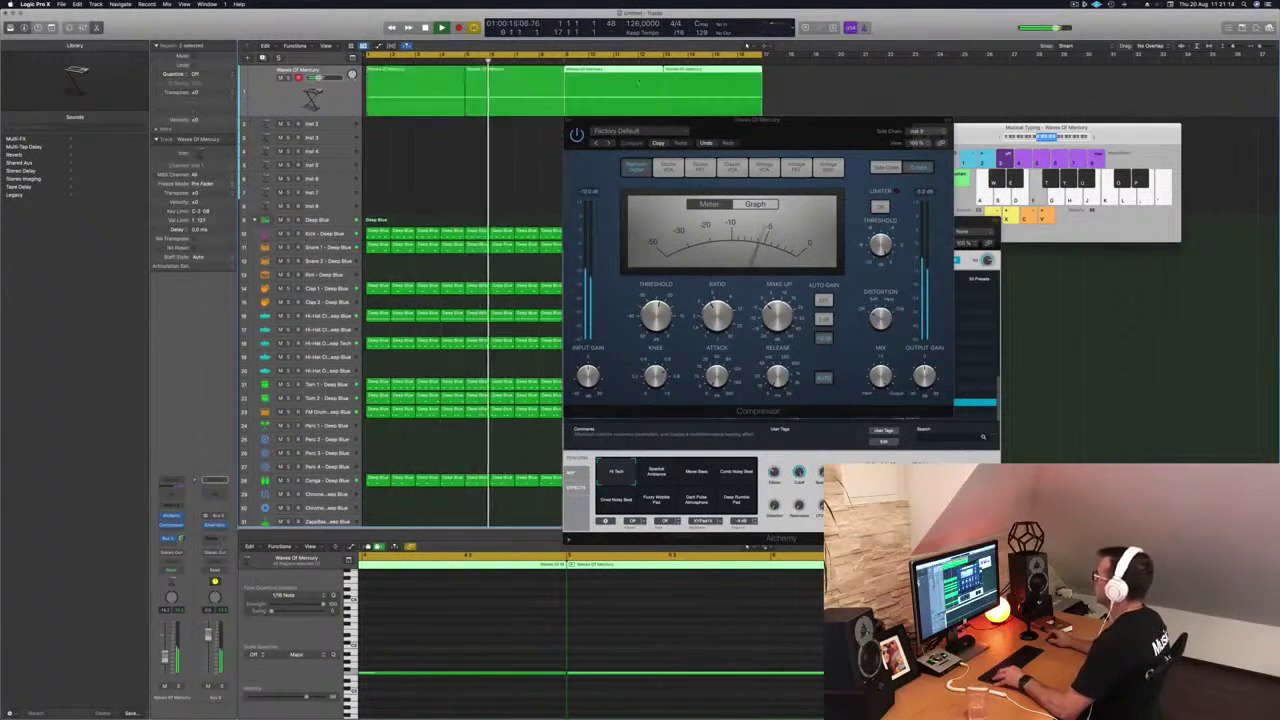
- Lower the Waves Of Mercury channel's volume slightly against the beat and close the Compressor window
{"action": "left_click_drag", "start_coordinate": [789, 135], "coordinate": [726, 205]}
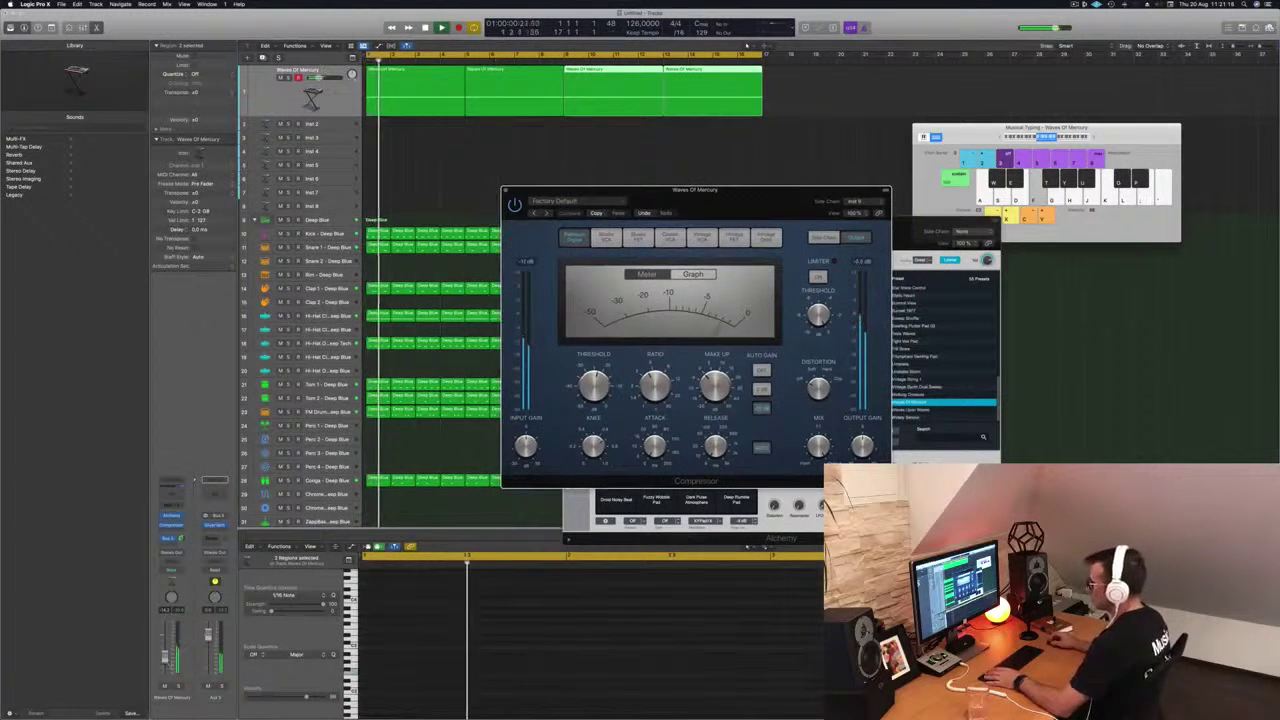
{"action": "left_click_drag", "start_coordinate": [165, 658], "coordinate": [165, 663]}
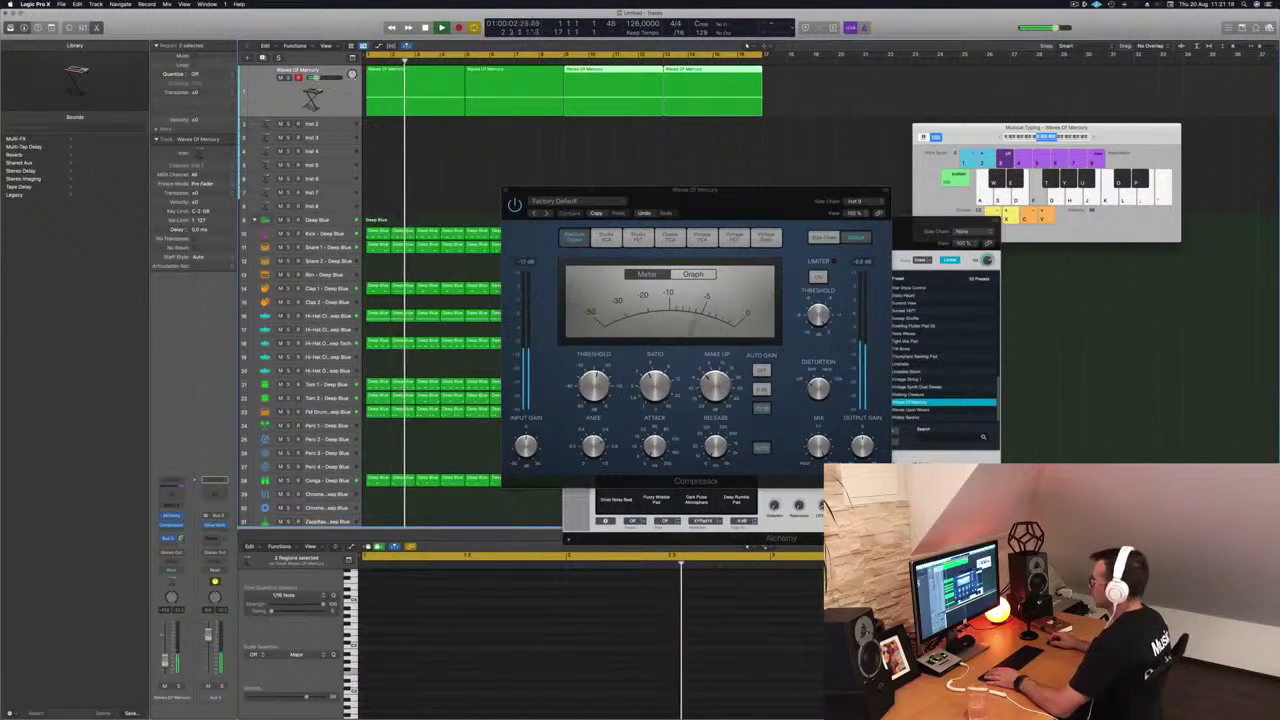
{"action": "key", "text": "space"}
{"action": "key", "text": "space"}
{"action": "left_click_drag", "start_coordinate": [746, 194], "coordinate": [700, 216]}
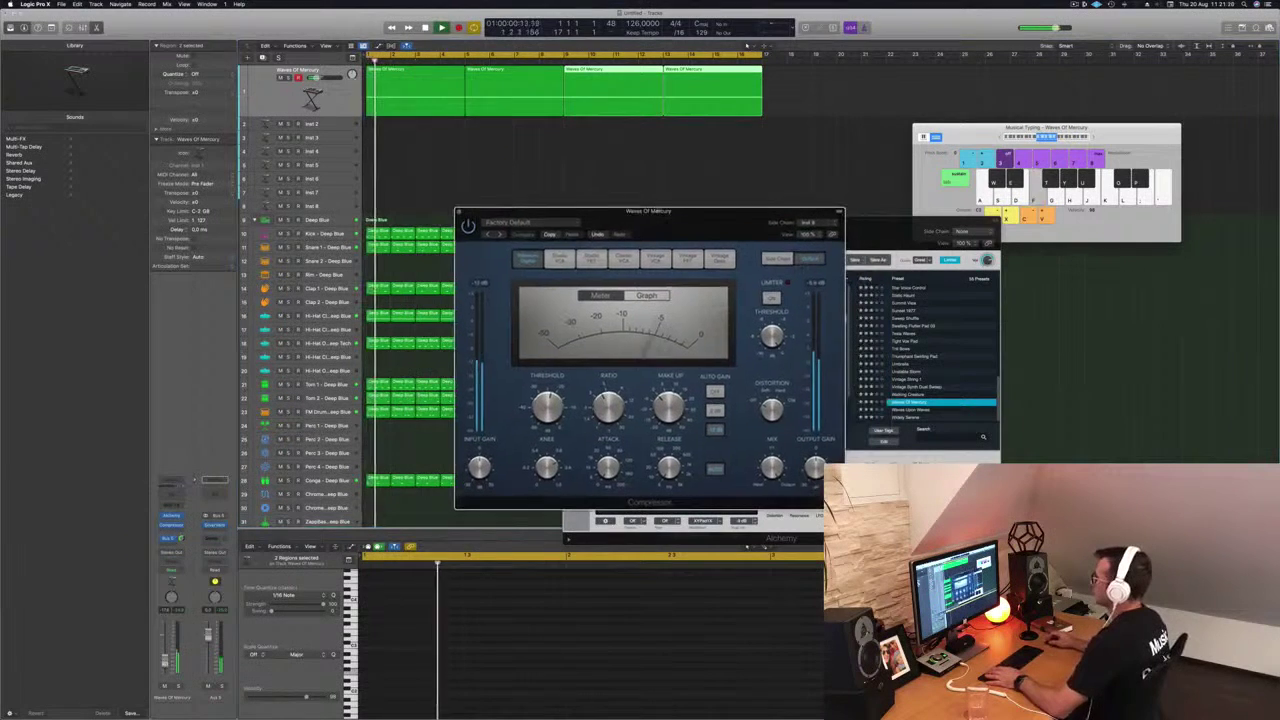
{"action": "left_click", "coordinate": [458, 213]}
- Select the Inst 2 track, open its Alchemy synth and arrange both Alchemy windows clear of the track list
{"action": "left_click", "coordinate": [323, 128]}
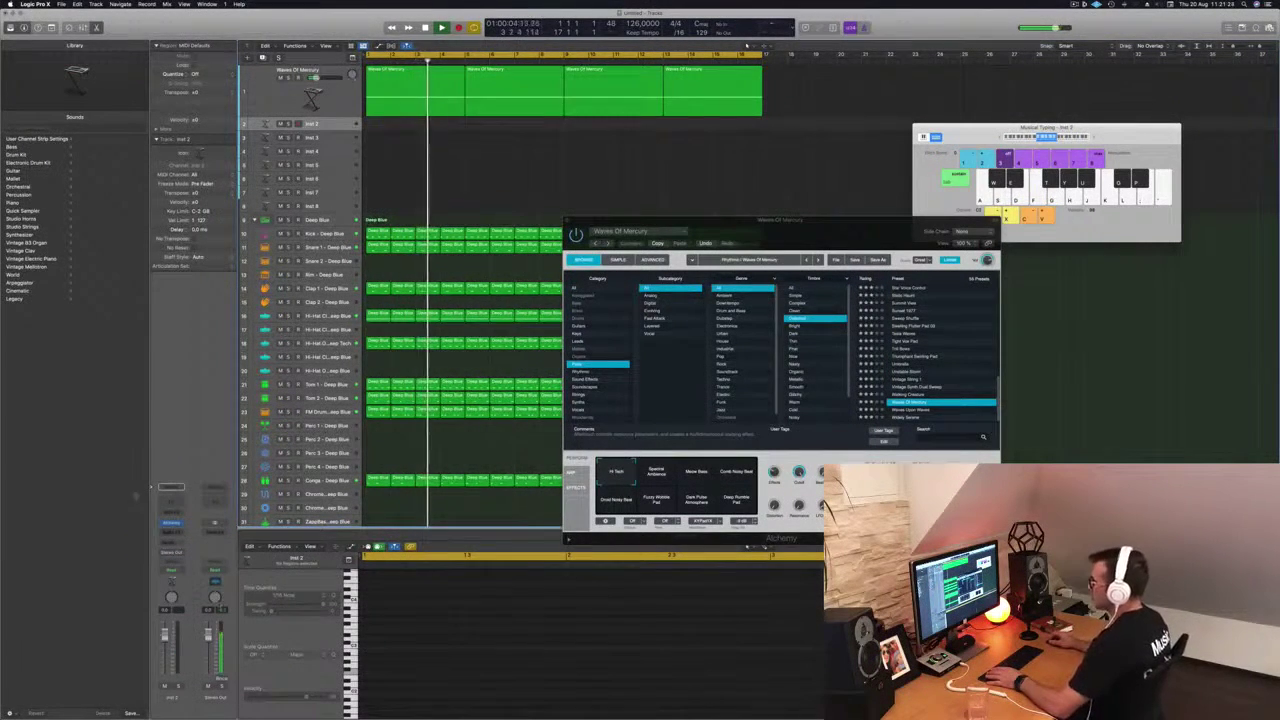
{"action": "left_click", "coordinate": [172, 523]}
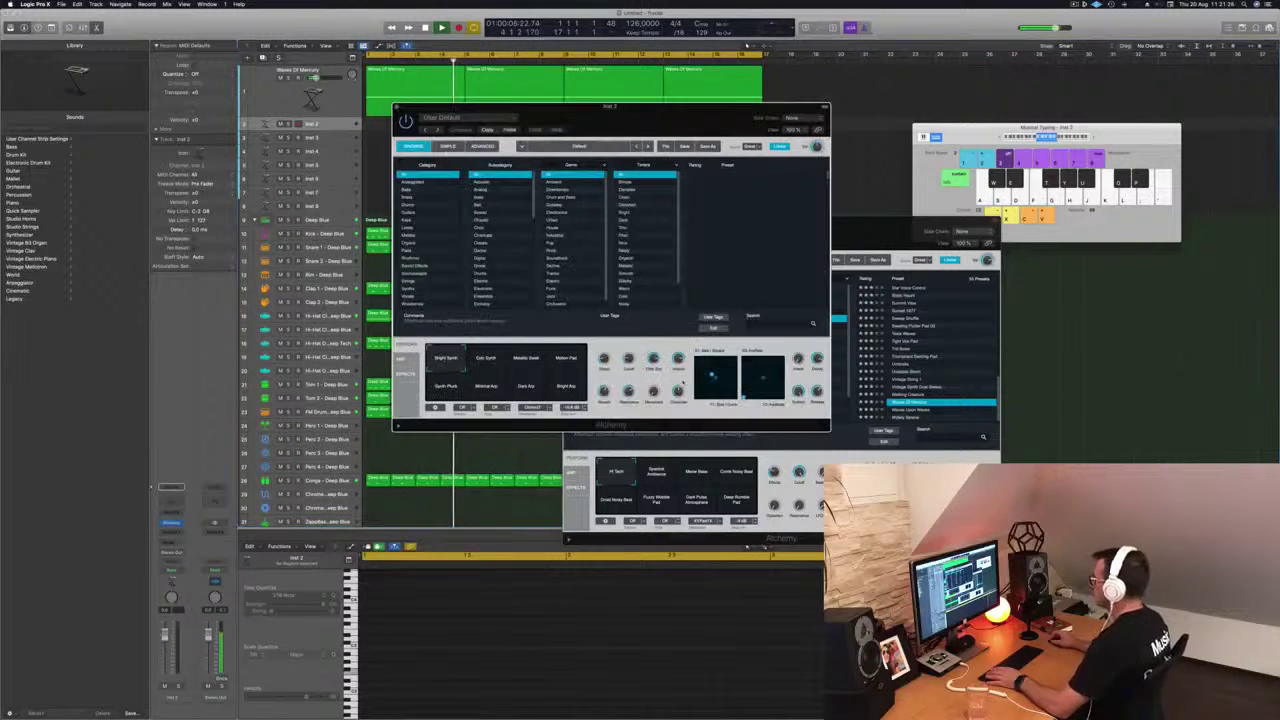
{"action": "left_click_drag", "start_coordinate": [735, 107], "coordinate": [598, 173]}
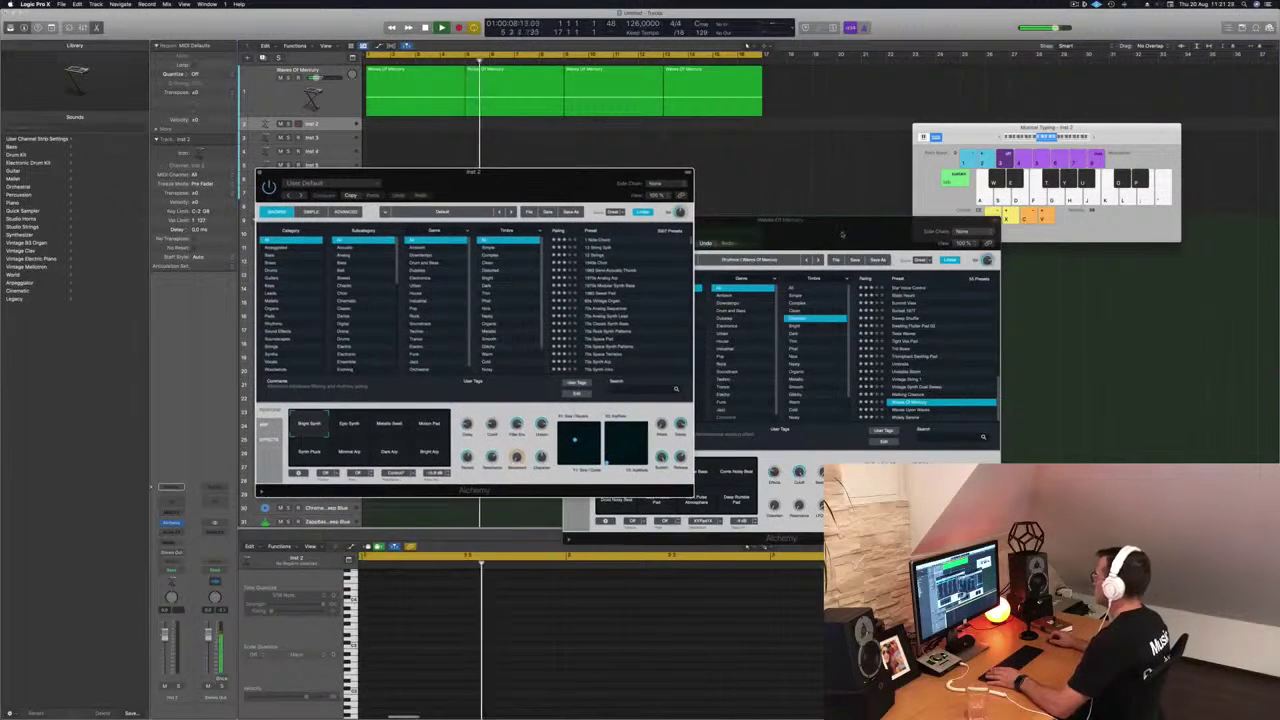
{"action": "left_click_drag", "start_coordinate": [842, 234], "coordinate": [1049, 118]}
{"action": "left_click_drag", "start_coordinate": [558, 185], "coordinate": [1002, 213]}
{"action": "left_click_drag", "start_coordinate": [922, 212], "coordinate": [790, 195]}
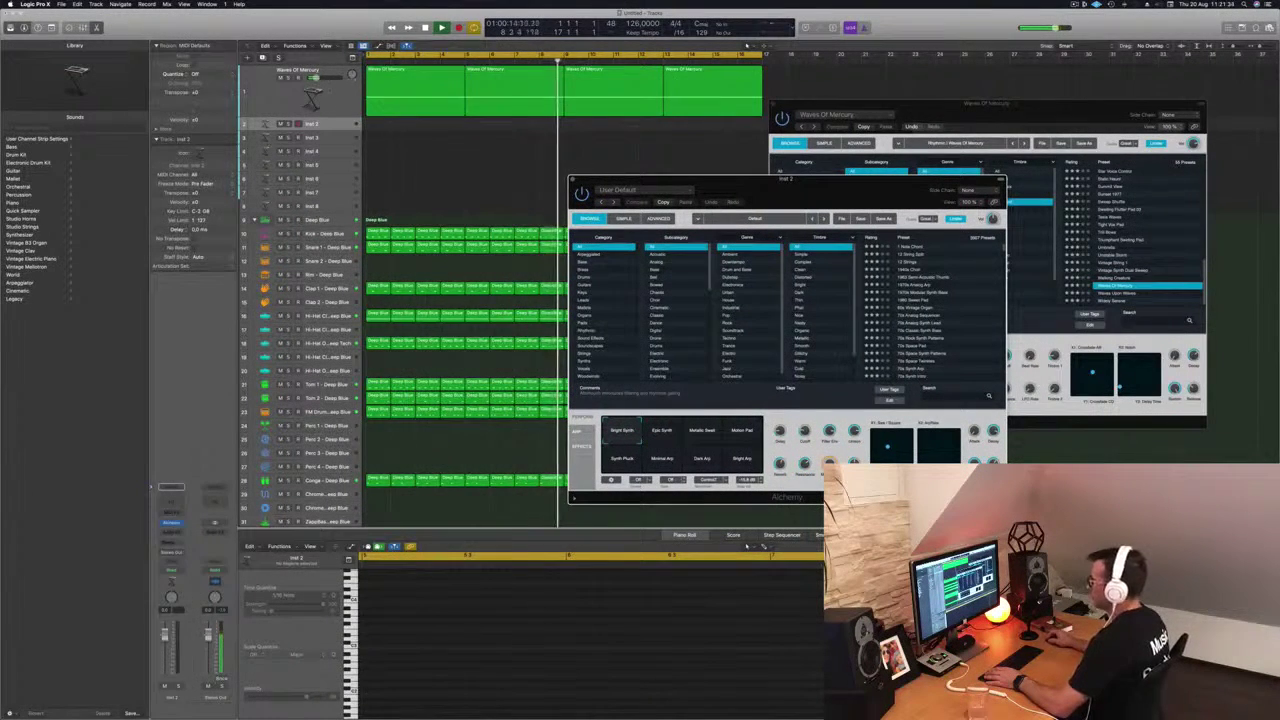
- Filter the Inst 2 track's Alchemy presets to the Plucked subcategory and load the 12 String Split preset
{"action": "key", "text": "Up"}
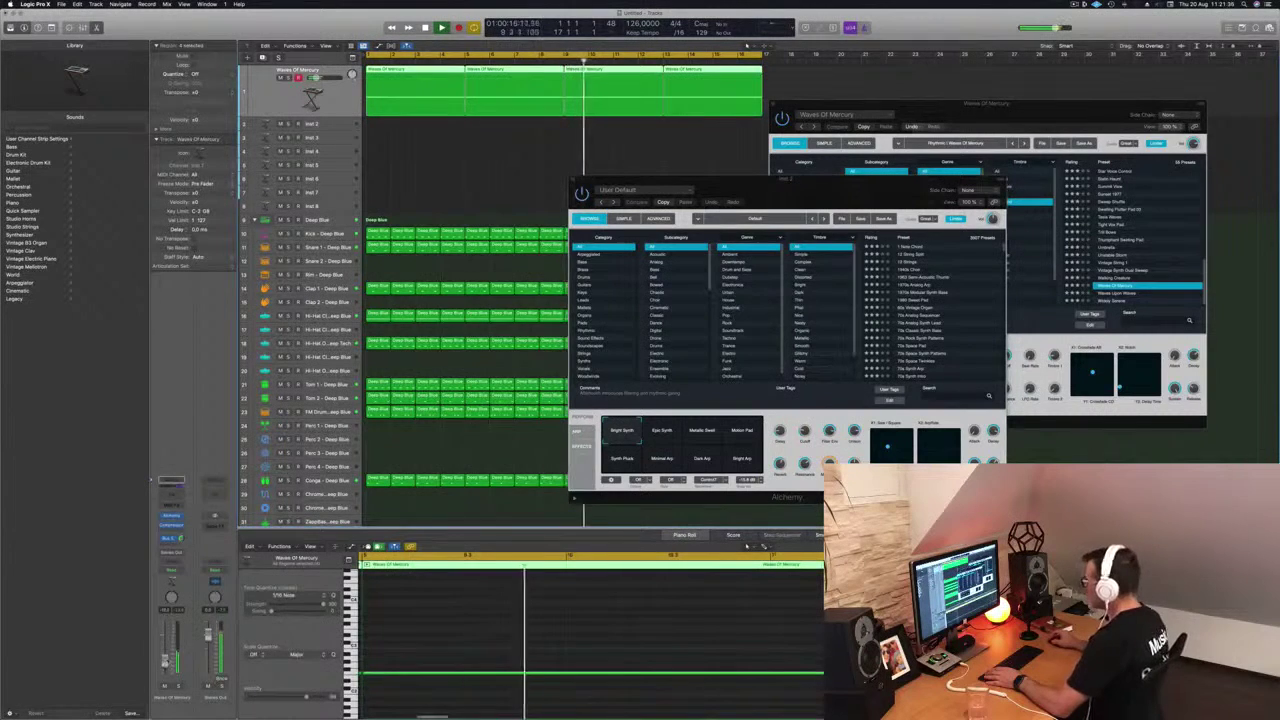
{"action": "left_click_drag", "start_coordinate": [813, 201], "coordinate": [691, 218]}
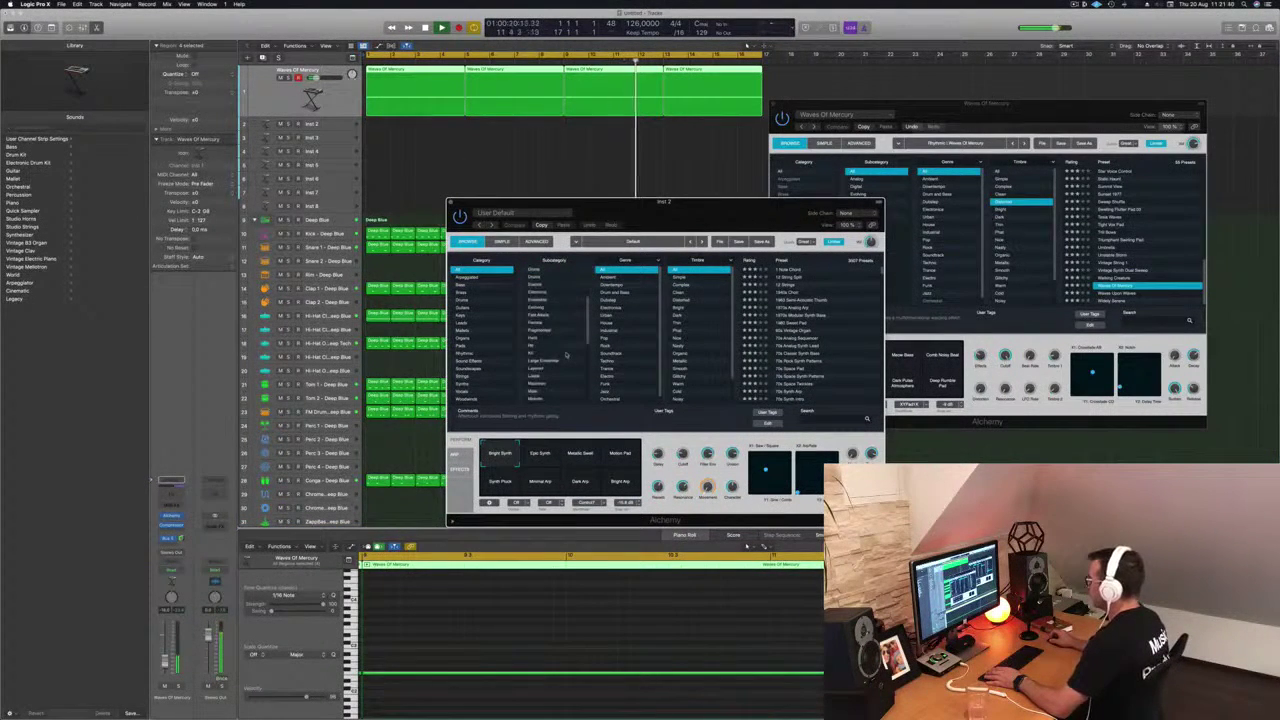
{"action": "scroll", "coordinate": [566, 355], "scroll_direction": "down", "scroll_amount": 4}
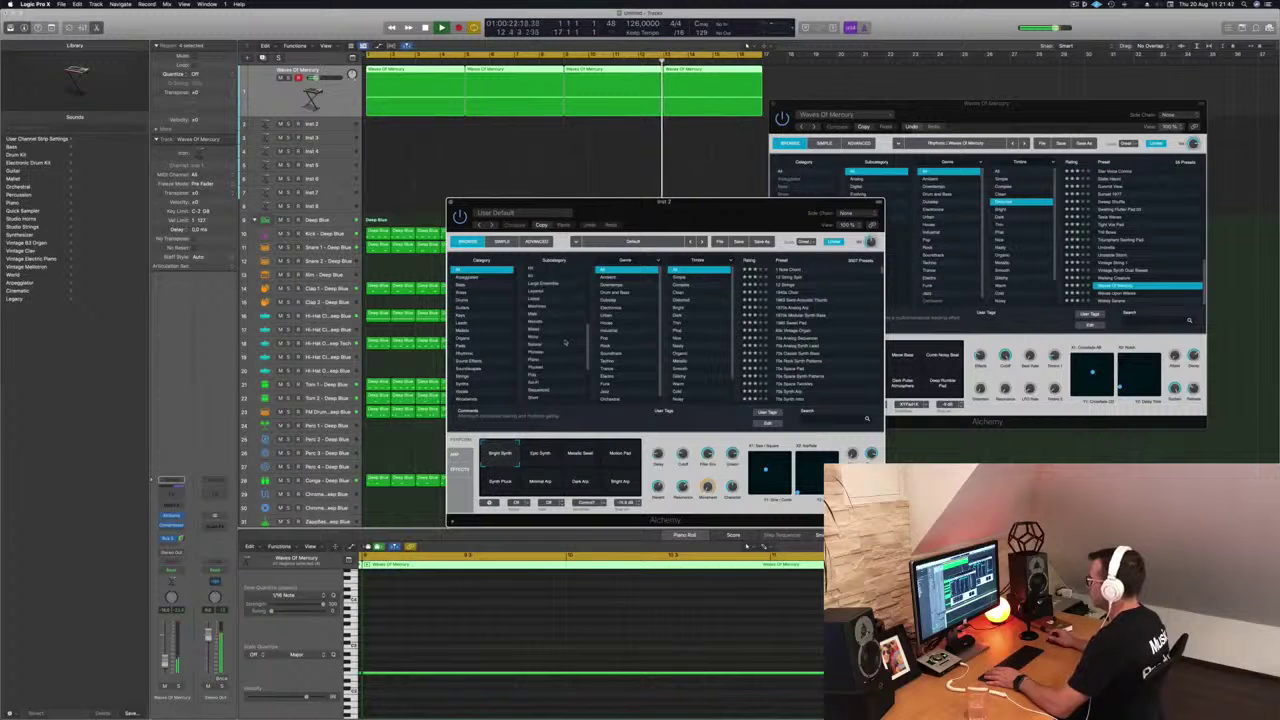
{"action": "scroll", "coordinate": [559, 368], "scroll_direction": "down", "scroll_amount": 4}
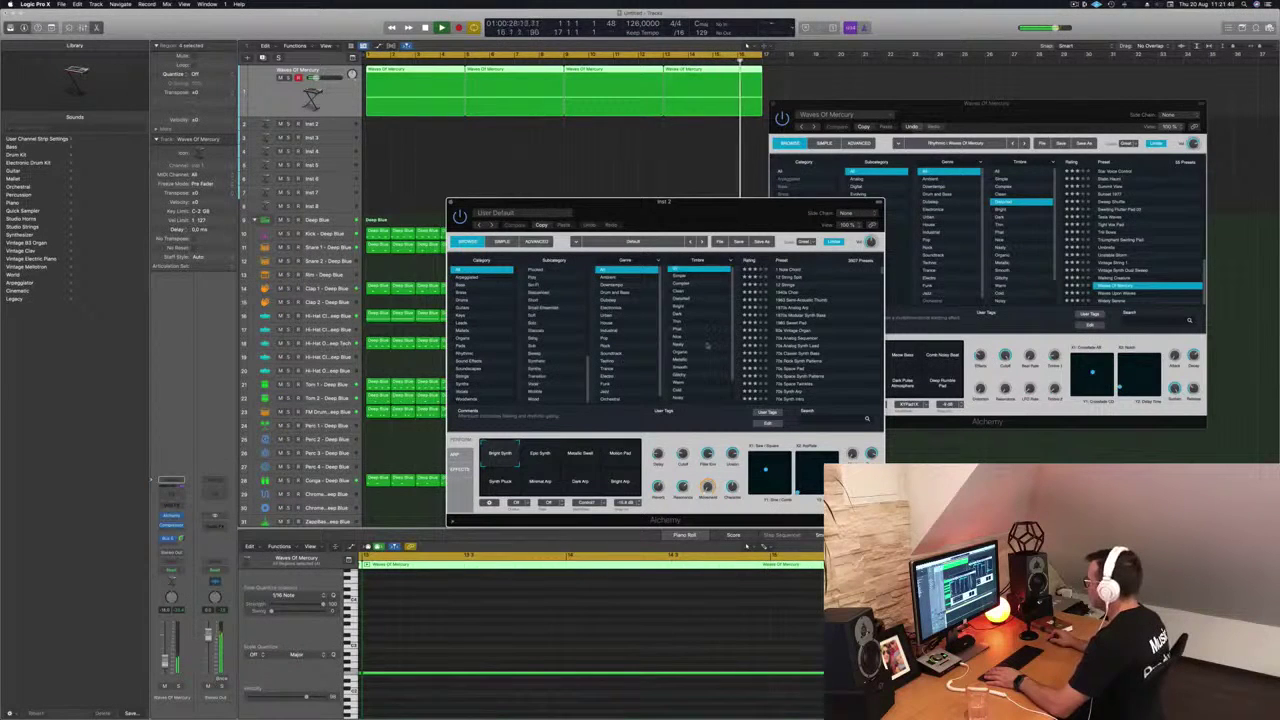
{"action": "scroll", "coordinate": [706, 345], "scroll_direction": "up", "scroll_amount": 5}
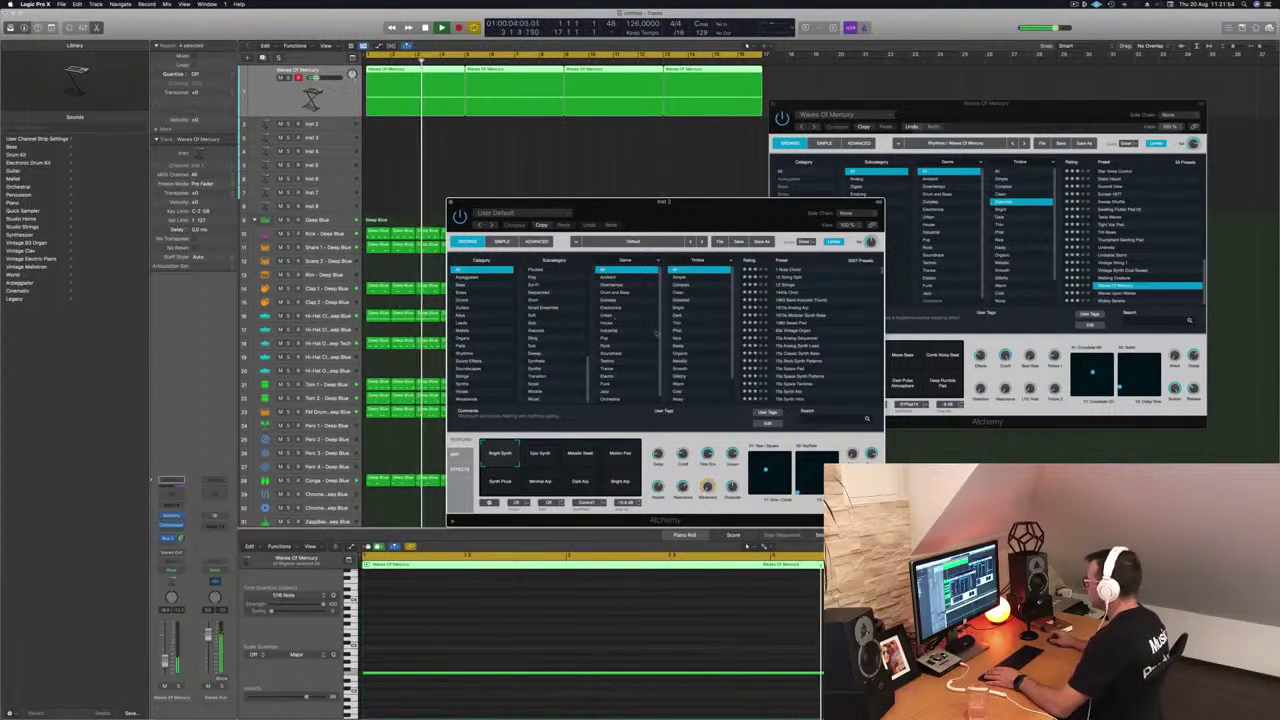
{"action": "scroll", "coordinate": [692, 343], "scroll_direction": "down", "scroll_amount": 3}
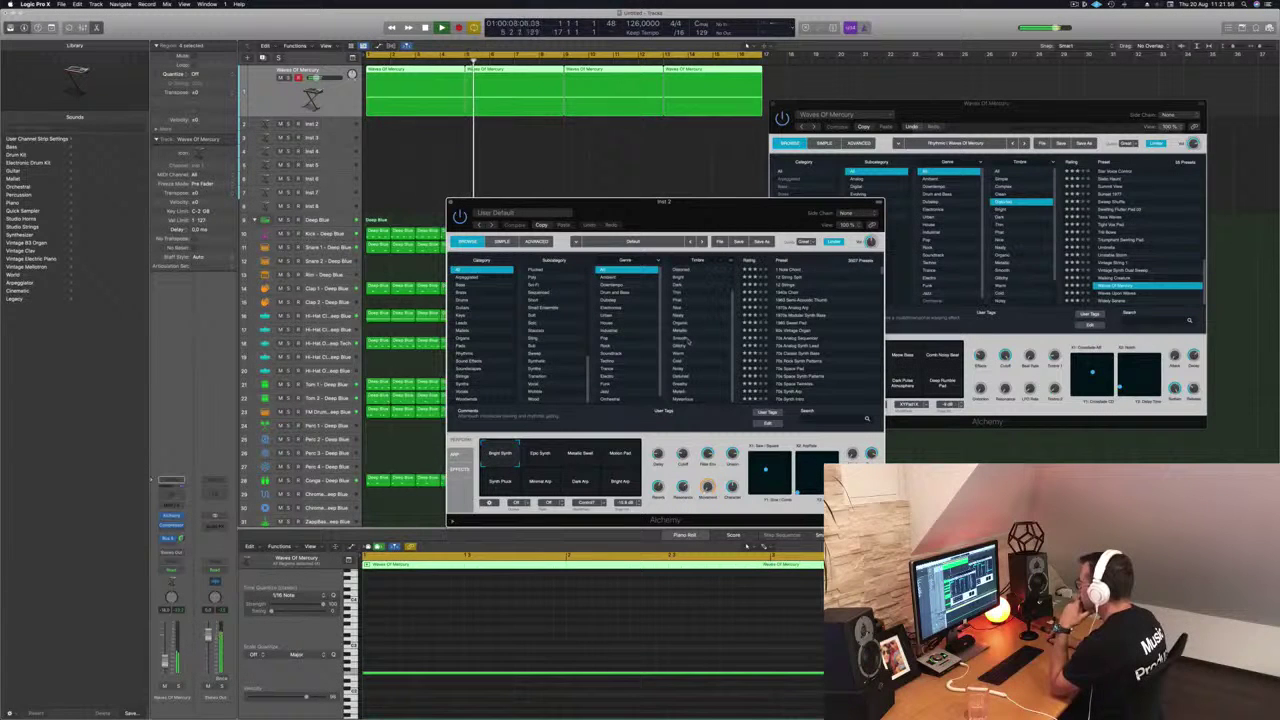
{"action": "scroll", "coordinate": [639, 351], "scroll_direction": "down", "scroll_amount": 2}
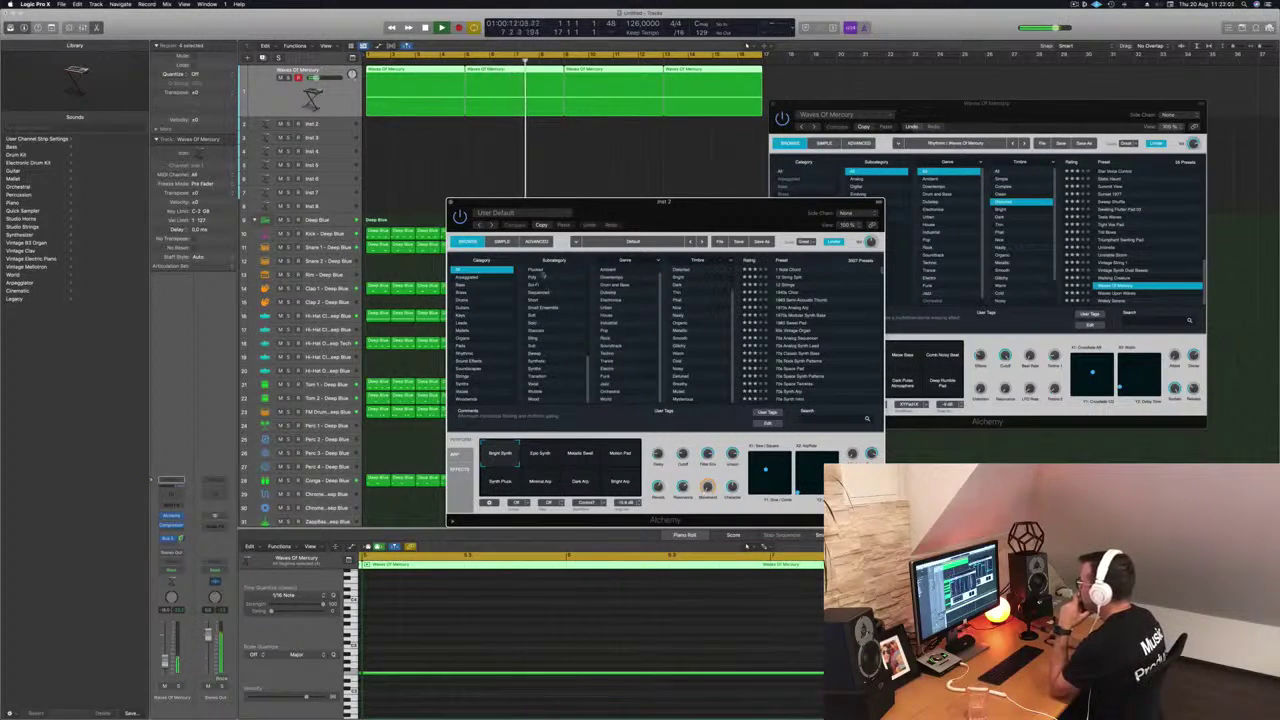
{"action": "left_click", "coordinate": [540, 271]}
{"action": "left_click_drag", "start_coordinate": [795, 203], "coordinate": [803, 202]}
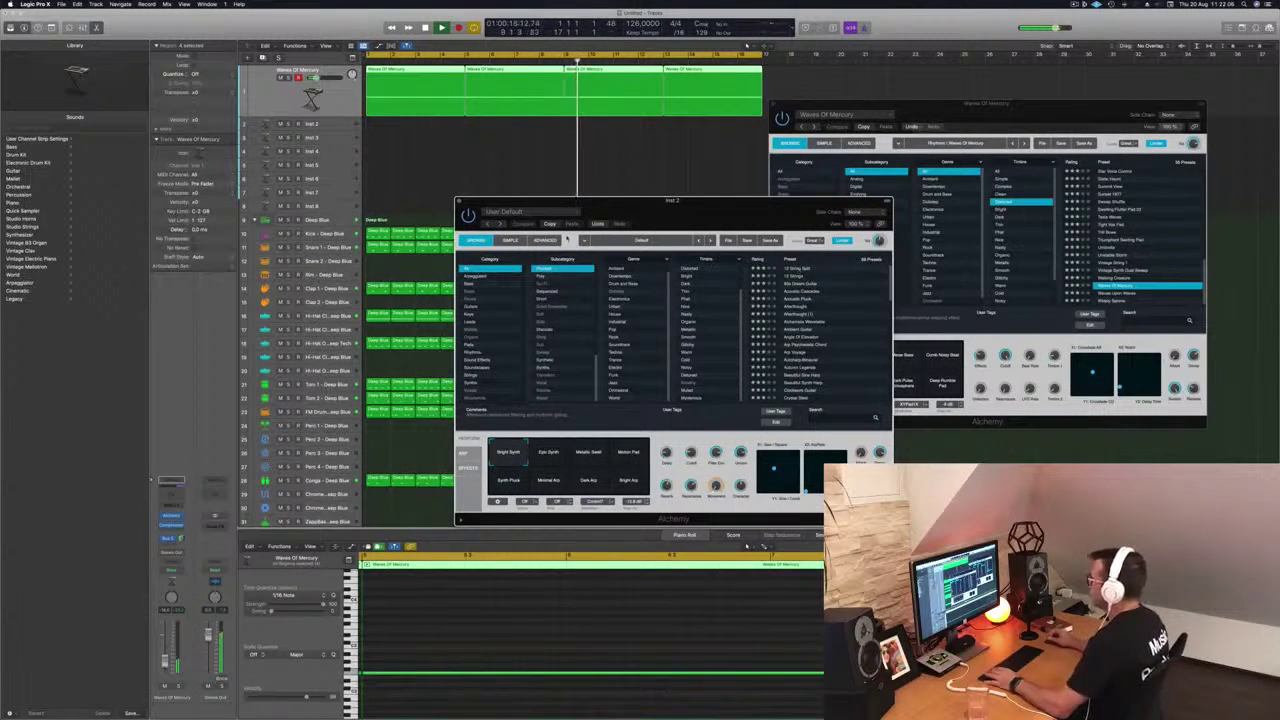
{"action": "left_click_drag", "start_coordinate": [714, 212], "coordinate": [783, 205]}
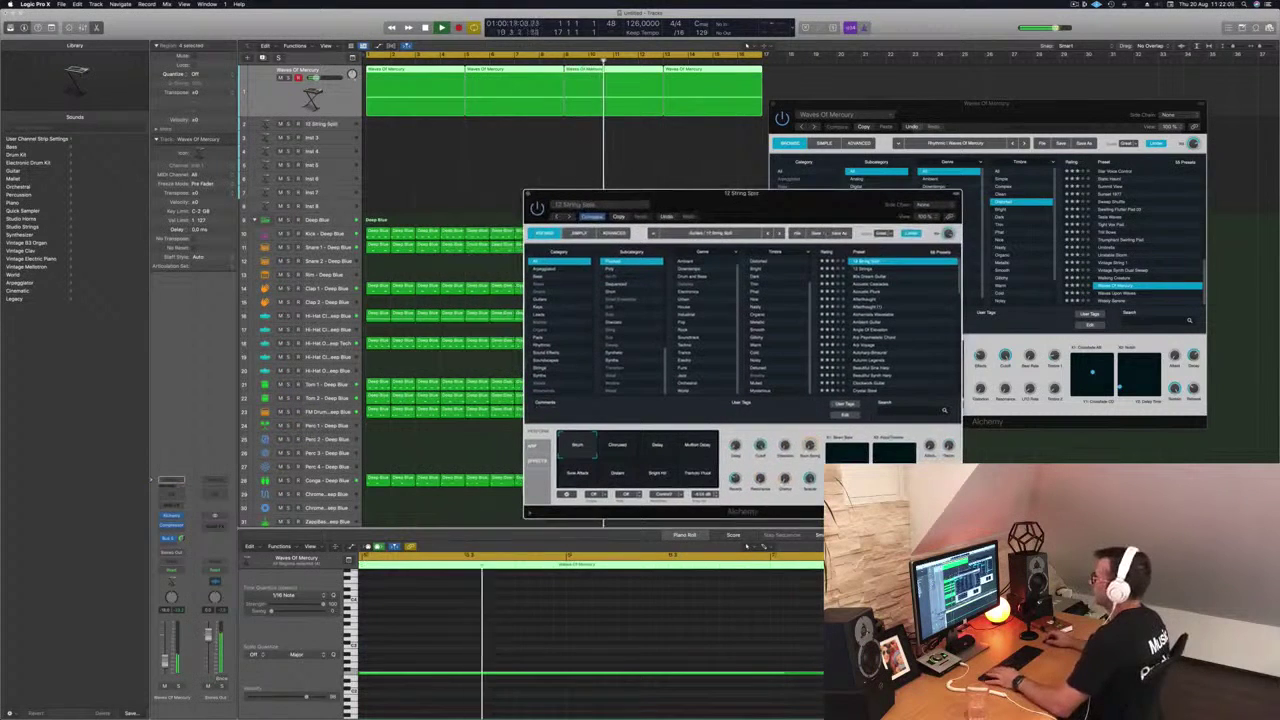
- Enlarge the 12 String Split track and add a send to Bus 5 on its channel strip
{"action": "key", "text": "Down"}
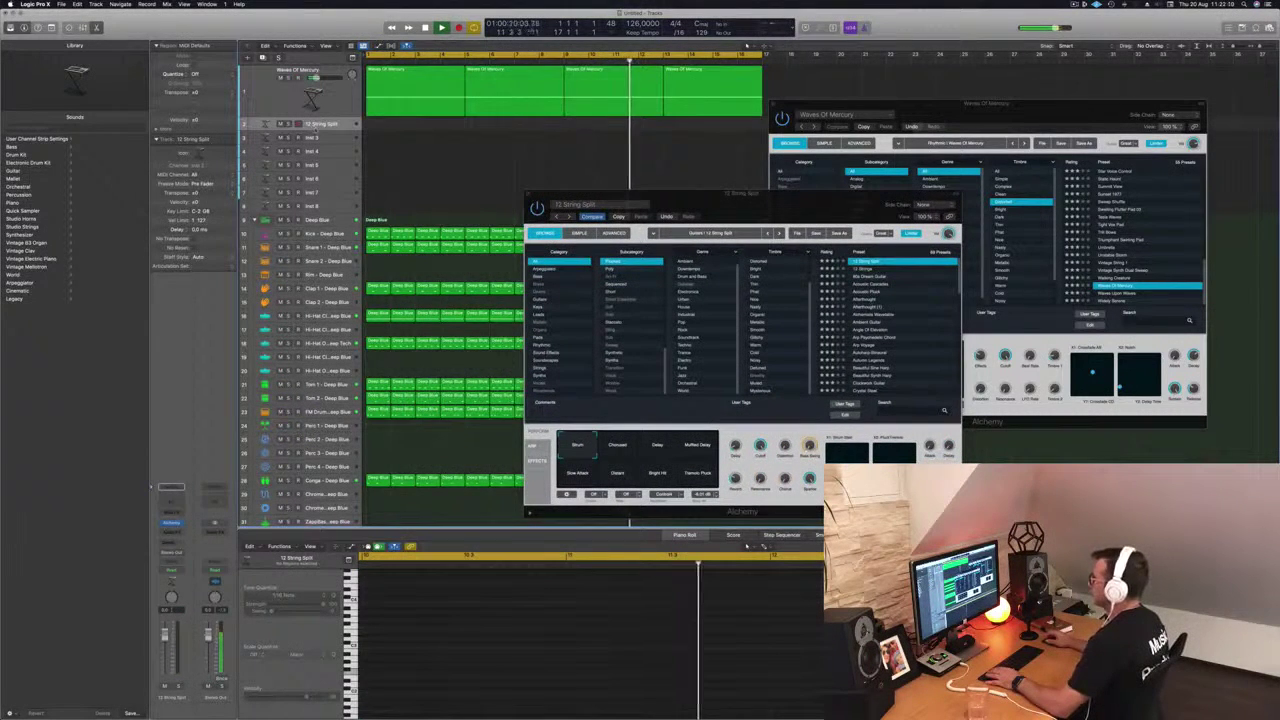
{"action": "key", "text": "ctrl+z"}
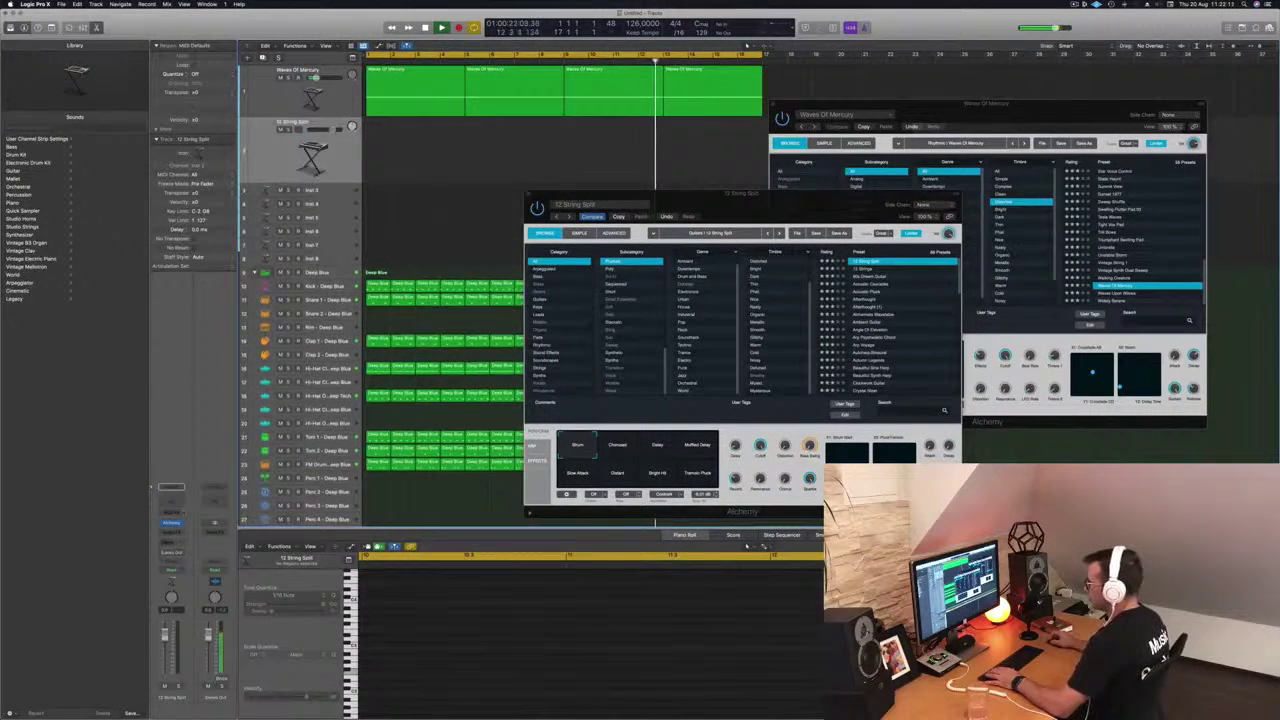
{"action": "left_click", "coordinate": [171, 541]}
{"action": "mouse_move", "coordinate": [195, 553]}
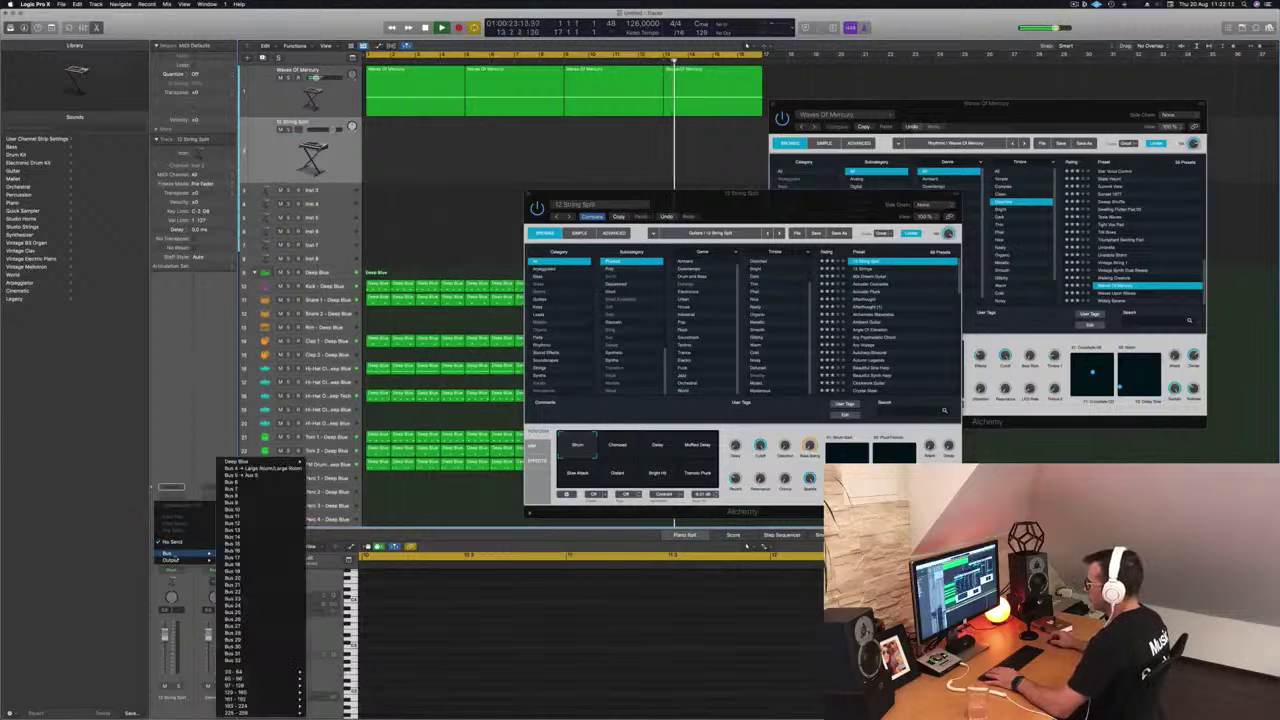
{"action": "left_click", "coordinate": [265, 476]}
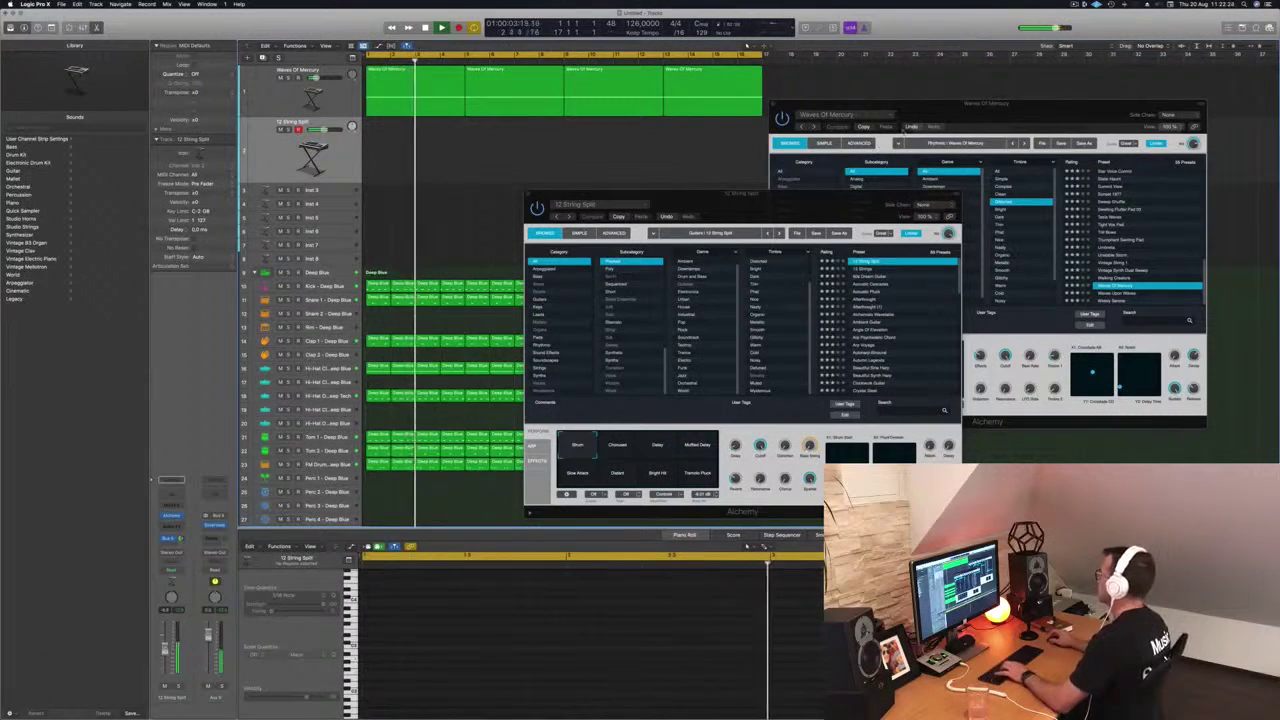
- Arrange the Alchemy windows and audition the 80s Dream Guitar, Acoustic Cascades and Acoustic Pluck presets on the second track
{"action": "left_click_drag", "start_coordinate": [1019, 120], "coordinate": [877, 83]}
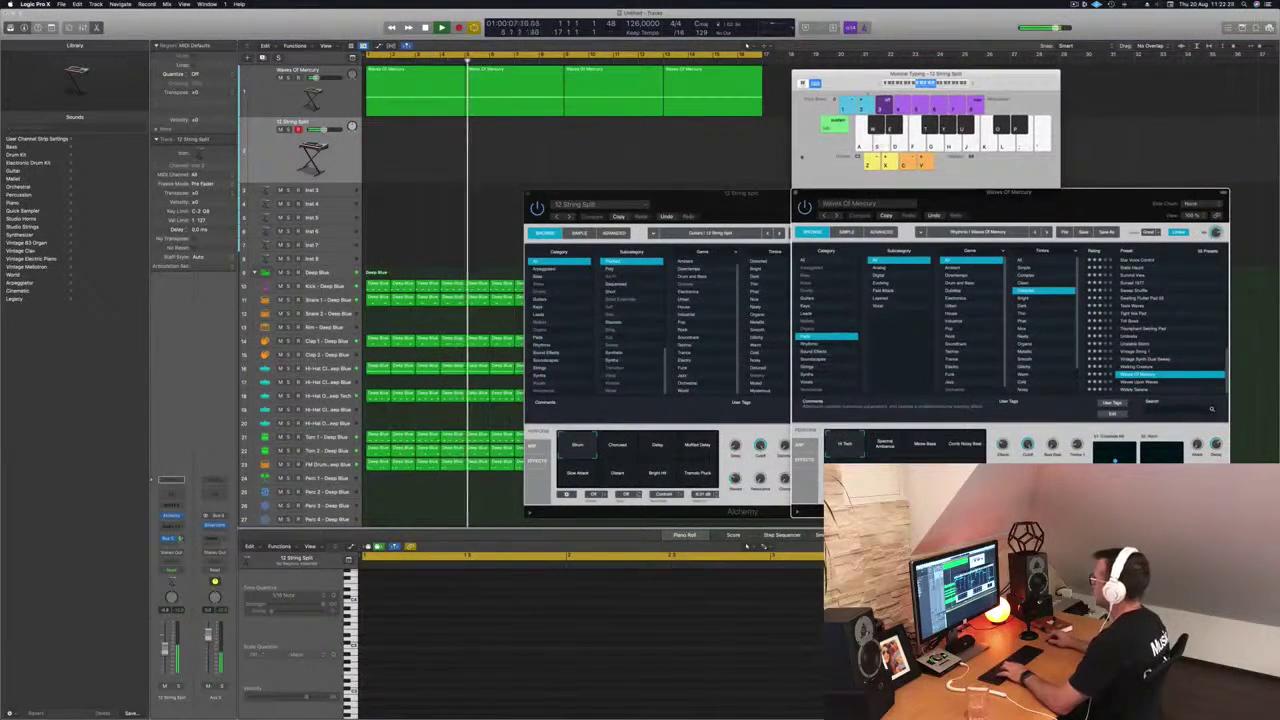
{"action": "left_click_drag", "start_coordinate": [741, 196], "coordinate": [787, 171]}
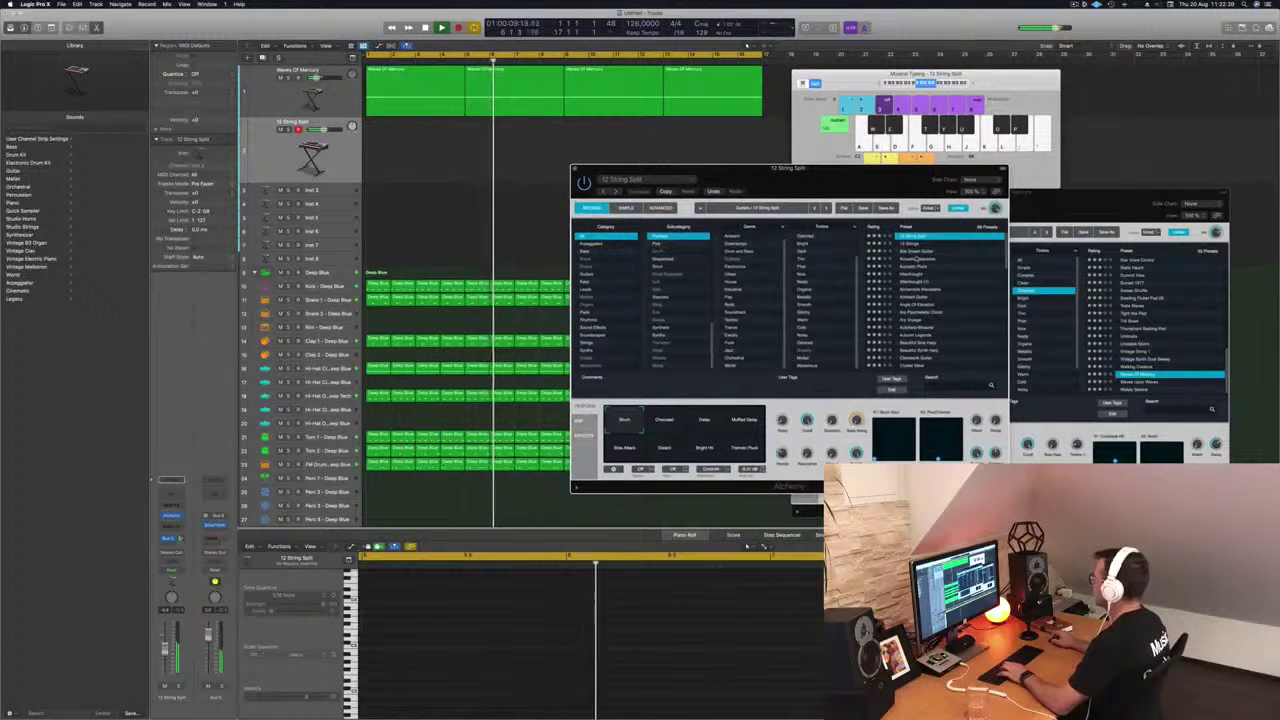
{"action": "left_click", "coordinate": [917, 251]}
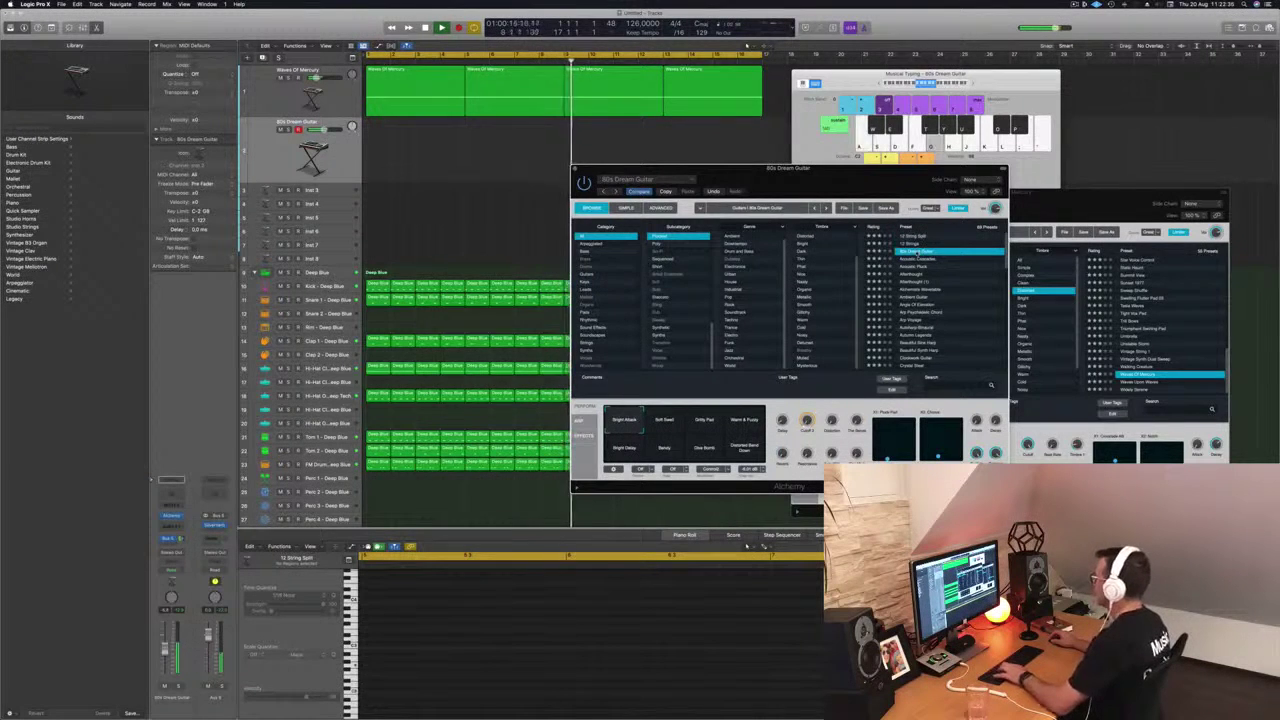
{"action": "left_click_drag", "start_coordinate": [882, 181], "coordinate": [742, 204]}
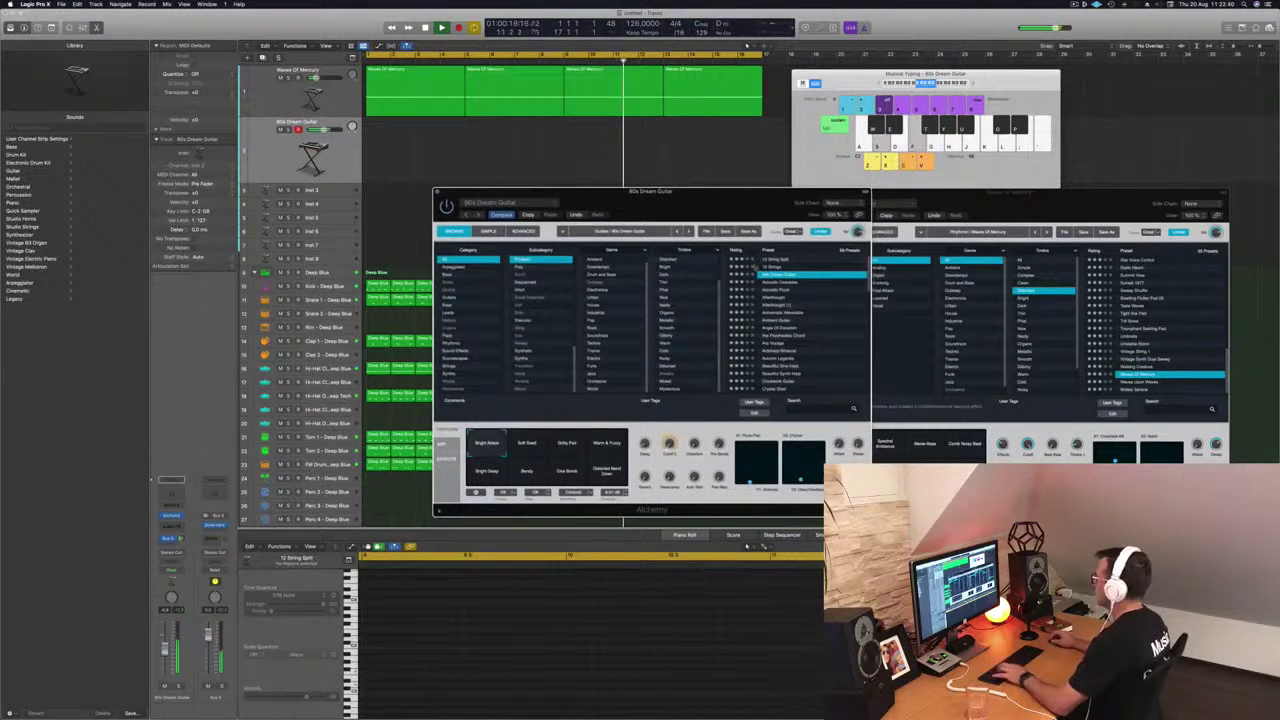
{"action": "left_click", "coordinate": [780, 283]}
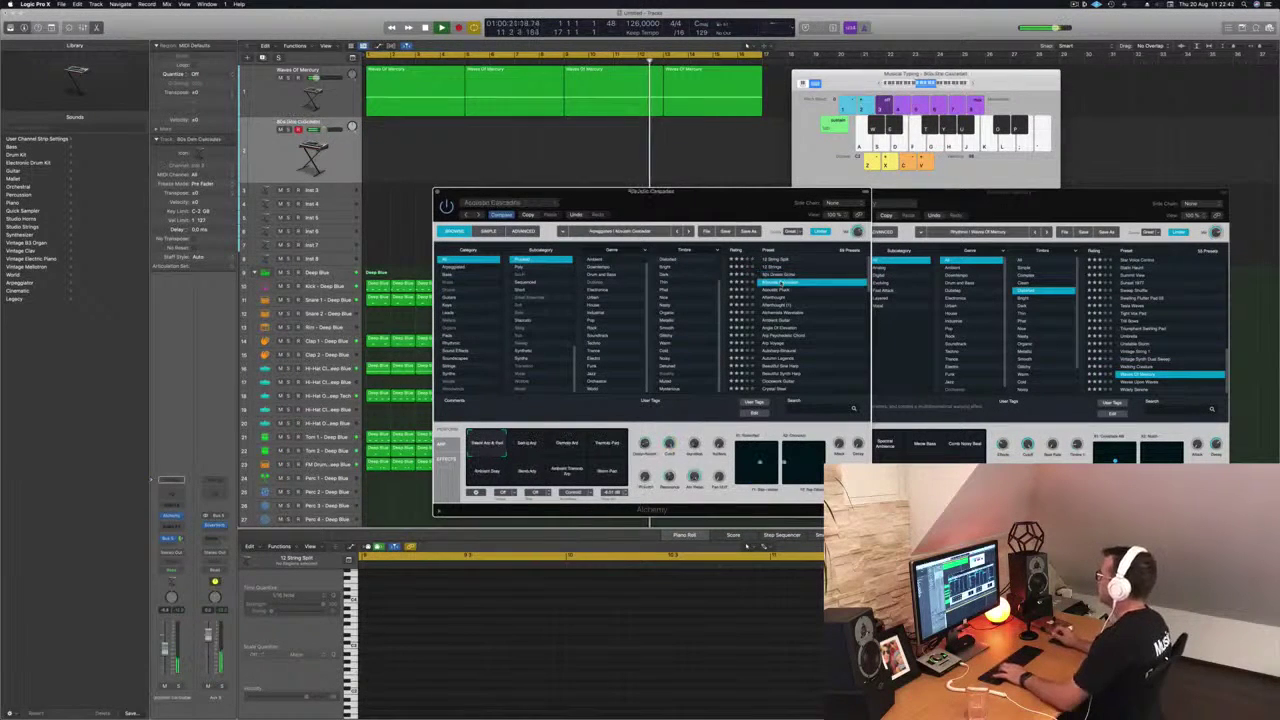
{"action": "left_click_drag", "start_coordinate": [728, 200], "coordinate": [775, 191]}
{"action": "key", "text": "Down"}
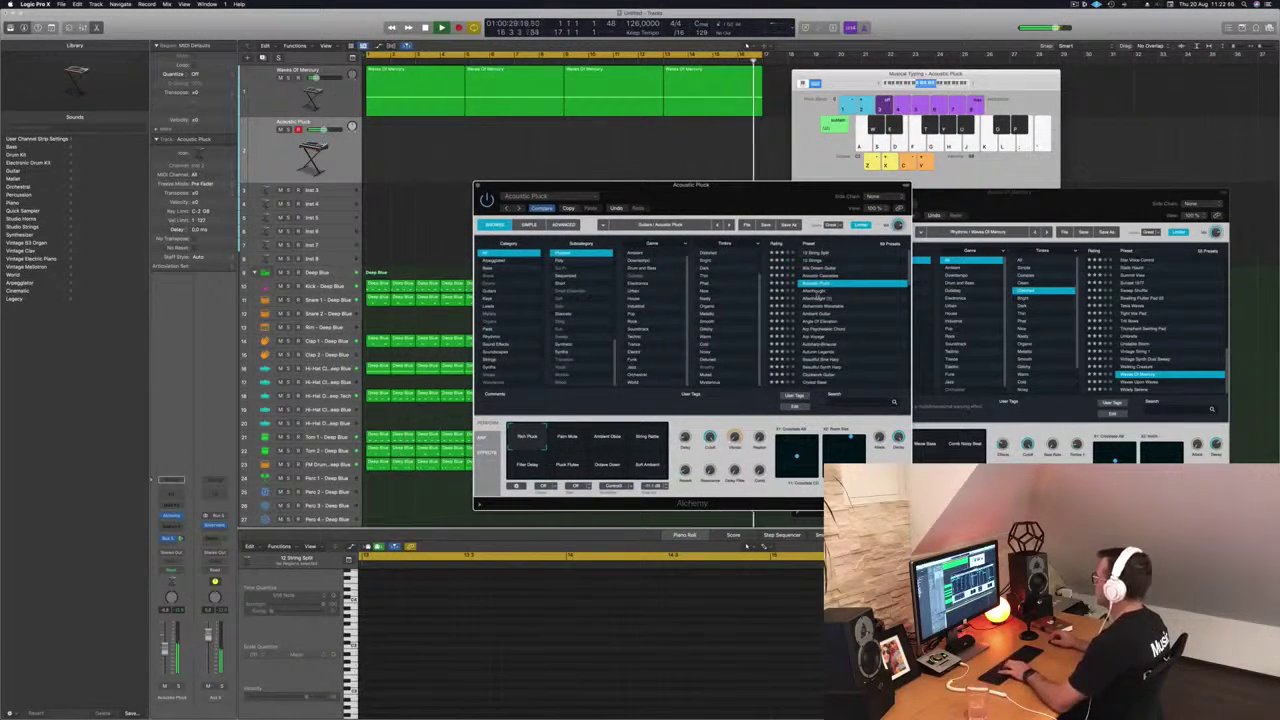
- Audition the Afterthought, Alchemists Wavetable and Ambient Guitar presets on the second track
{"action": "left_click", "coordinate": [816, 293]}
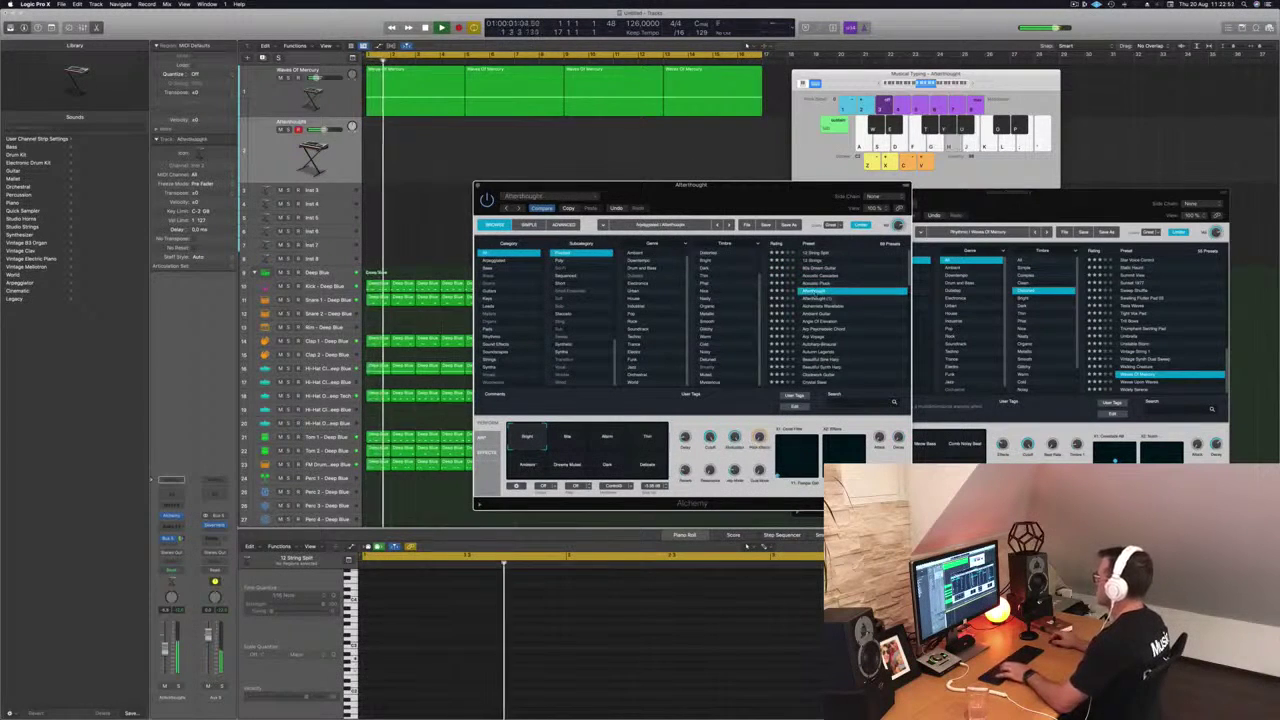
{"action": "left_click", "coordinate": [834, 309]}
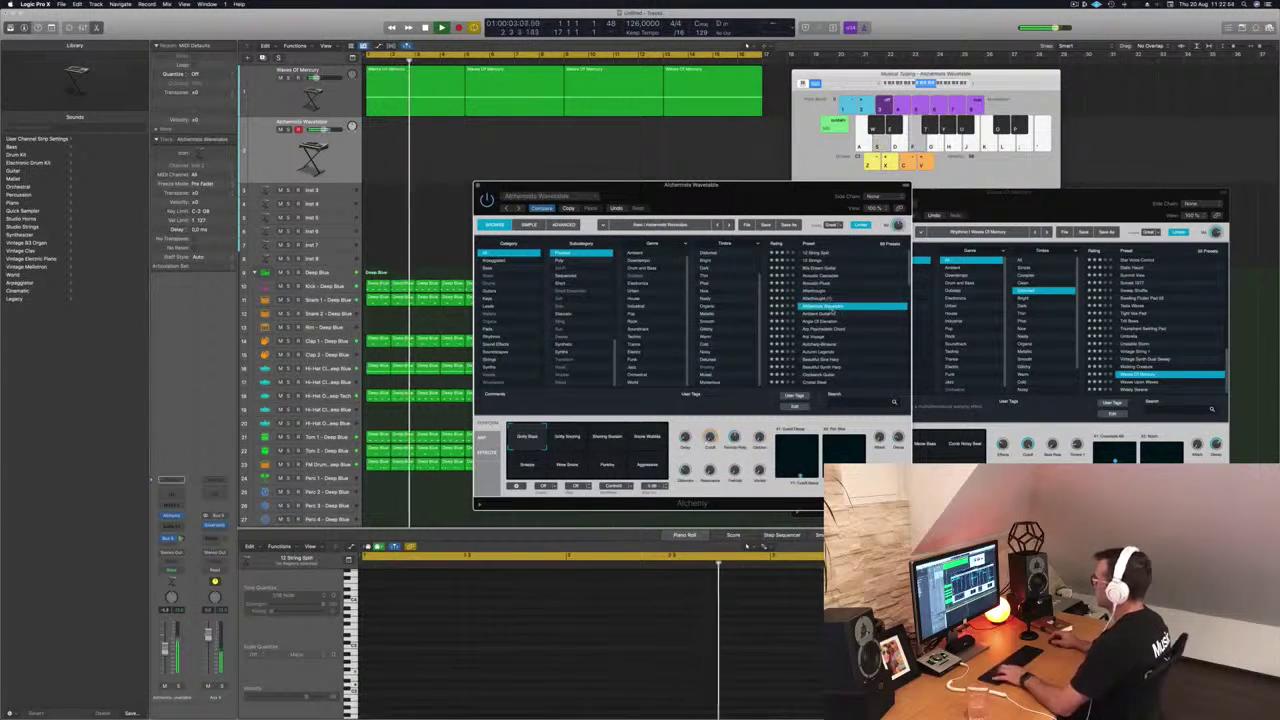
{"action": "left_click", "coordinate": [822, 316]}
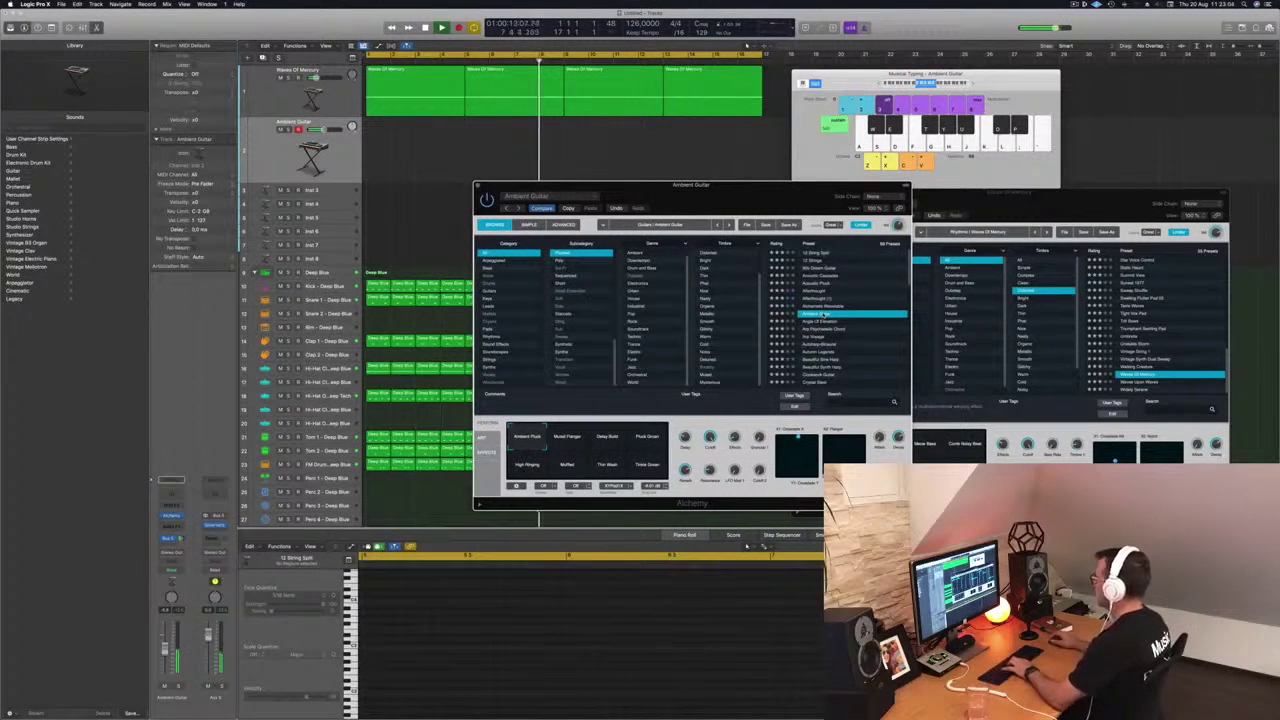
- Try Ambient Guitar's performance snapshots, including Delay Build, High Ringing and Muffled, and return to Ambient Pluck
{"action": "left_click", "coordinate": [570, 441]}
{"action": "left_click", "coordinate": [609, 442]}
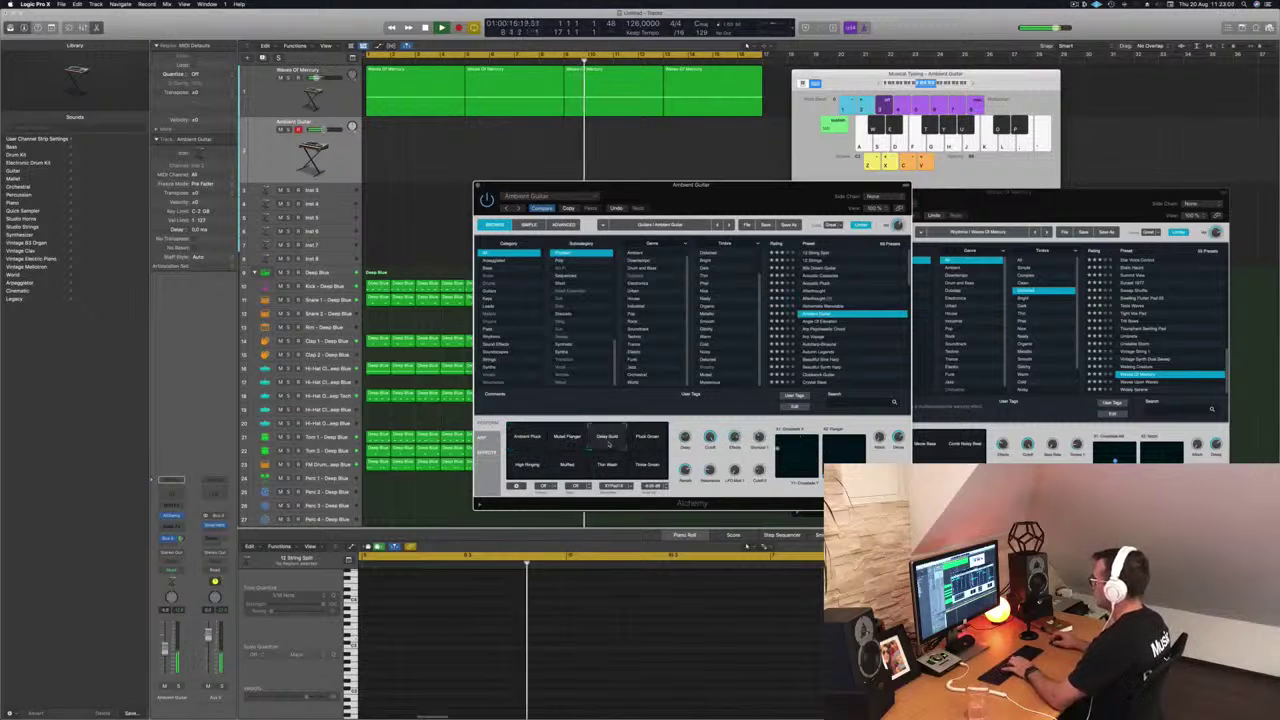
{"action": "left_click", "coordinate": [746, 546]}
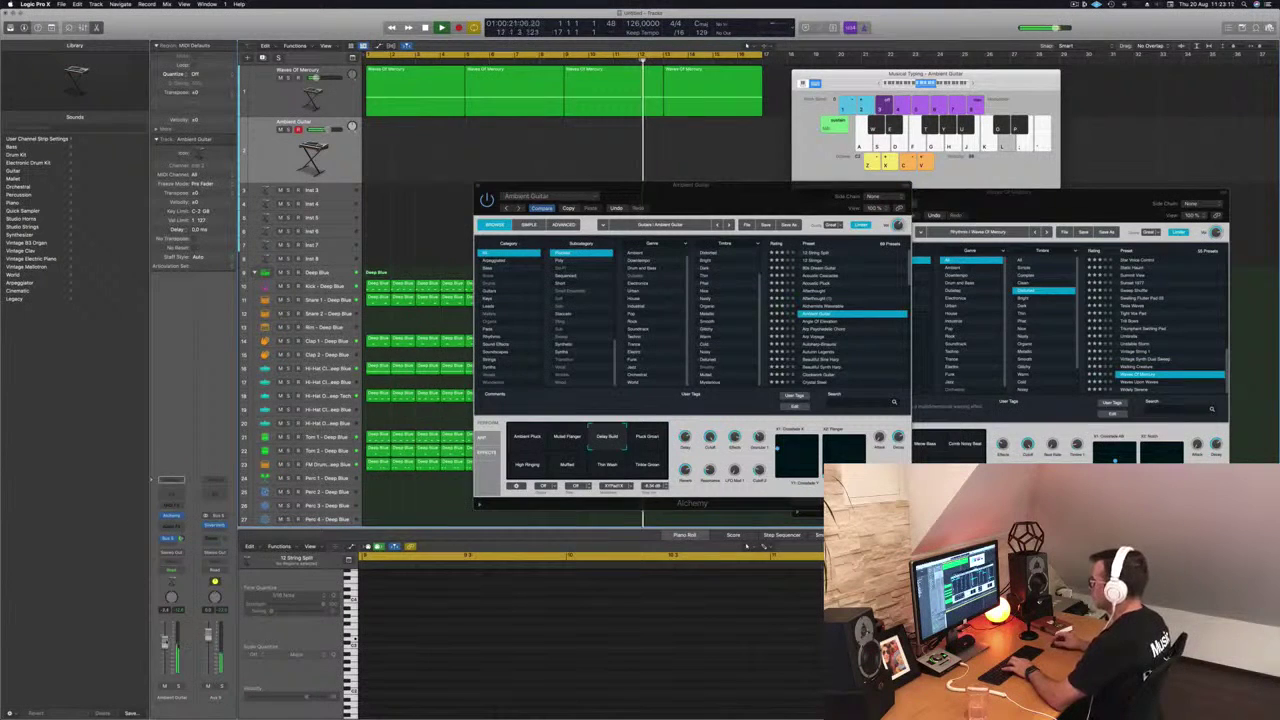
{"action": "left_click", "coordinate": [650, 437]}
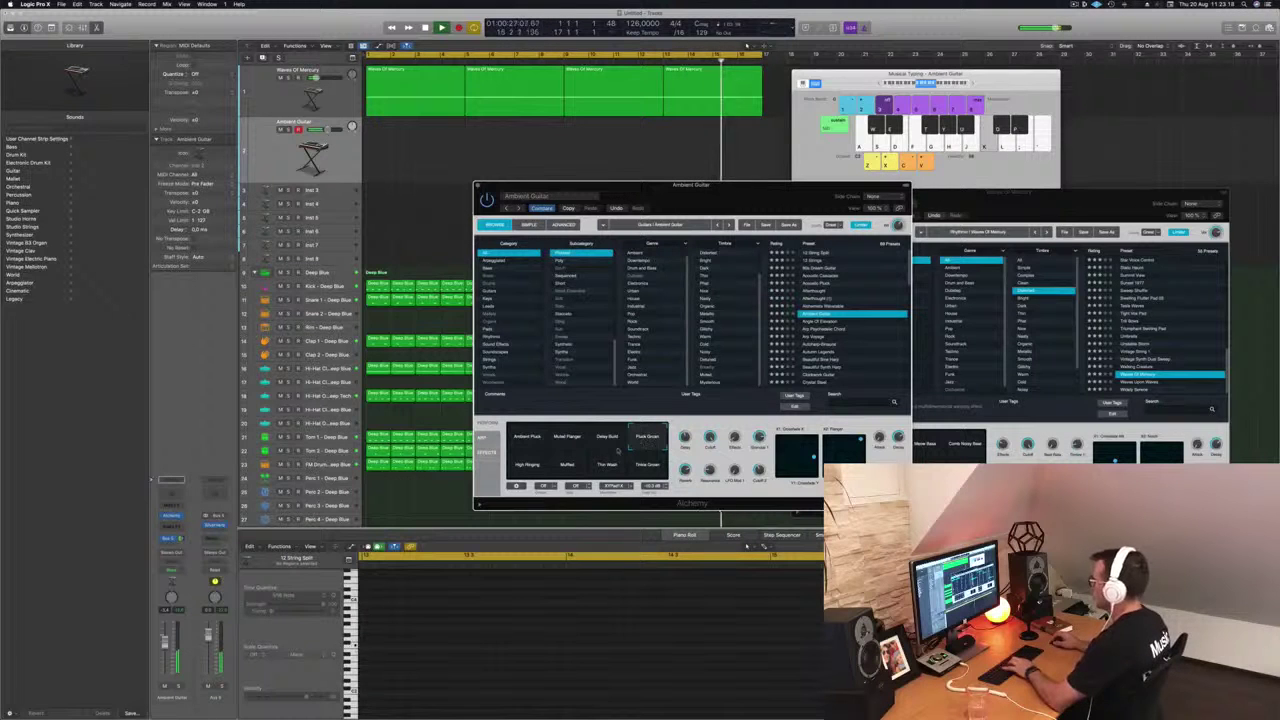
{"action": "left_click", "coordinate": [533, 467]}
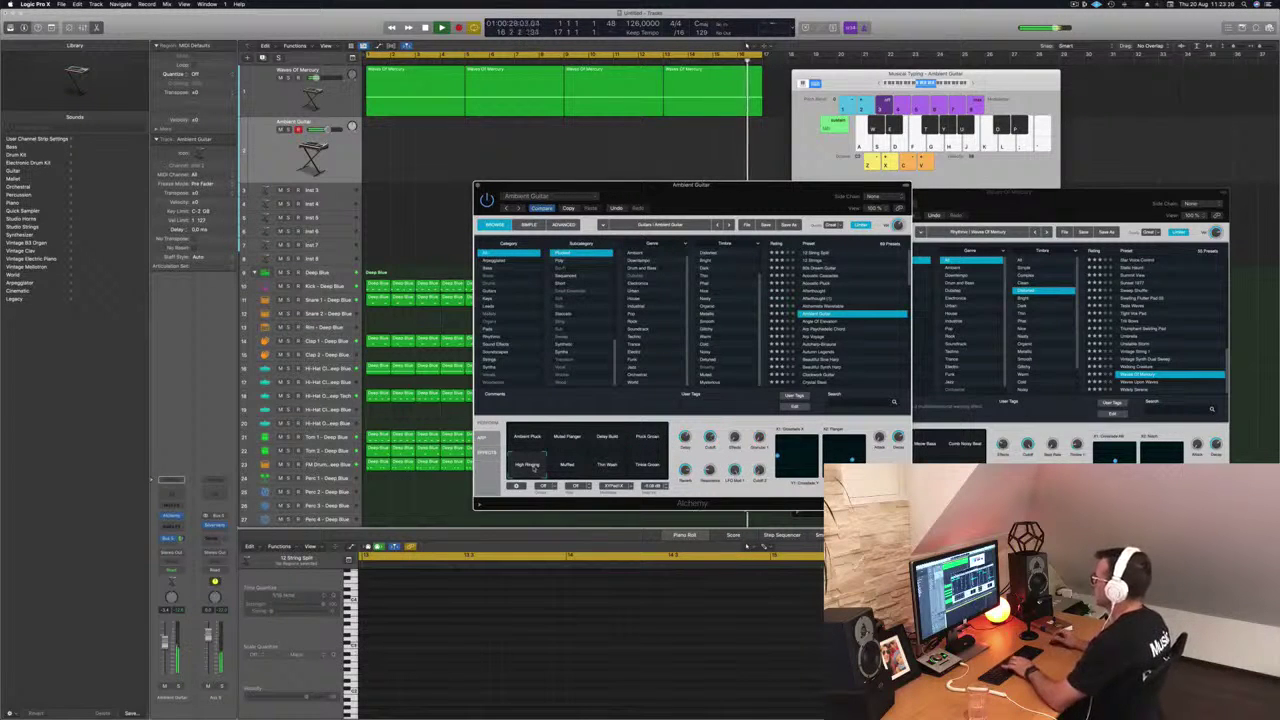
{"action": "left_click", "coordinate": [567, 466]}
{"action": "left_click", "coordinate": [524, 437]}
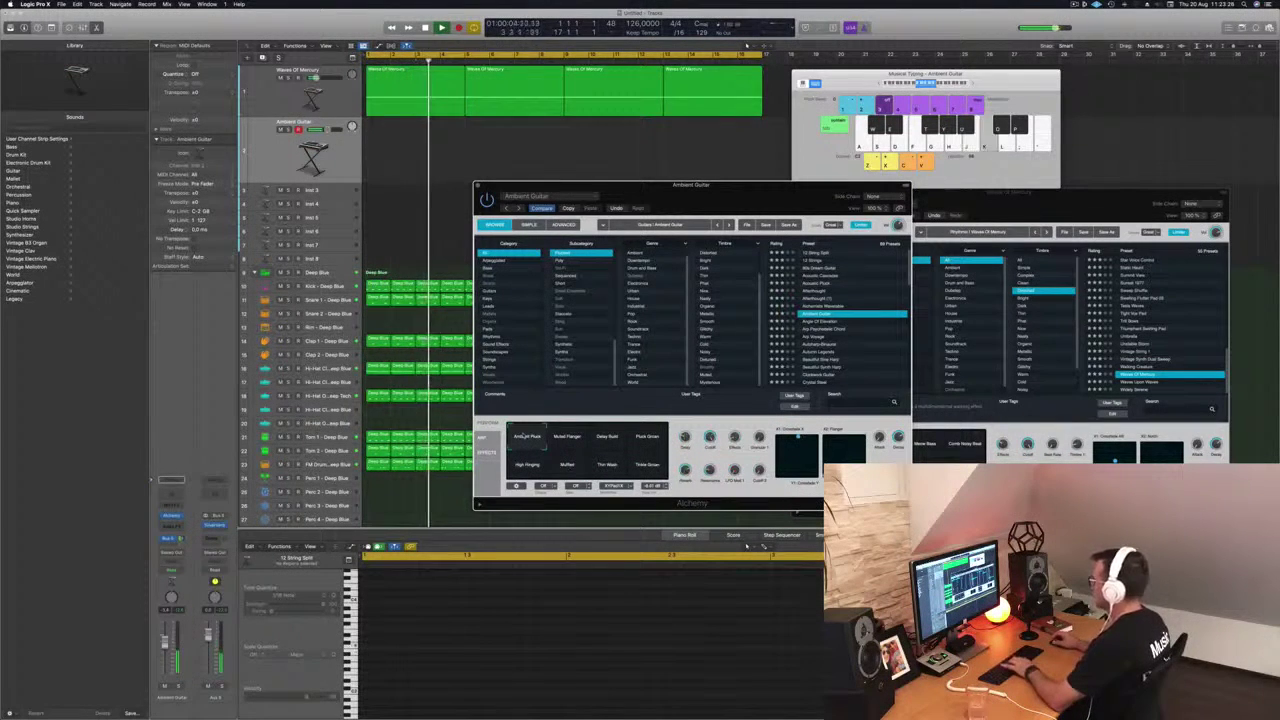
- Shift the Musical Typing range up and go through the plucked presets from Angle Of Elevation to load Autumn Legends
{"action": "left_click", "coordinate": [988, 64]}
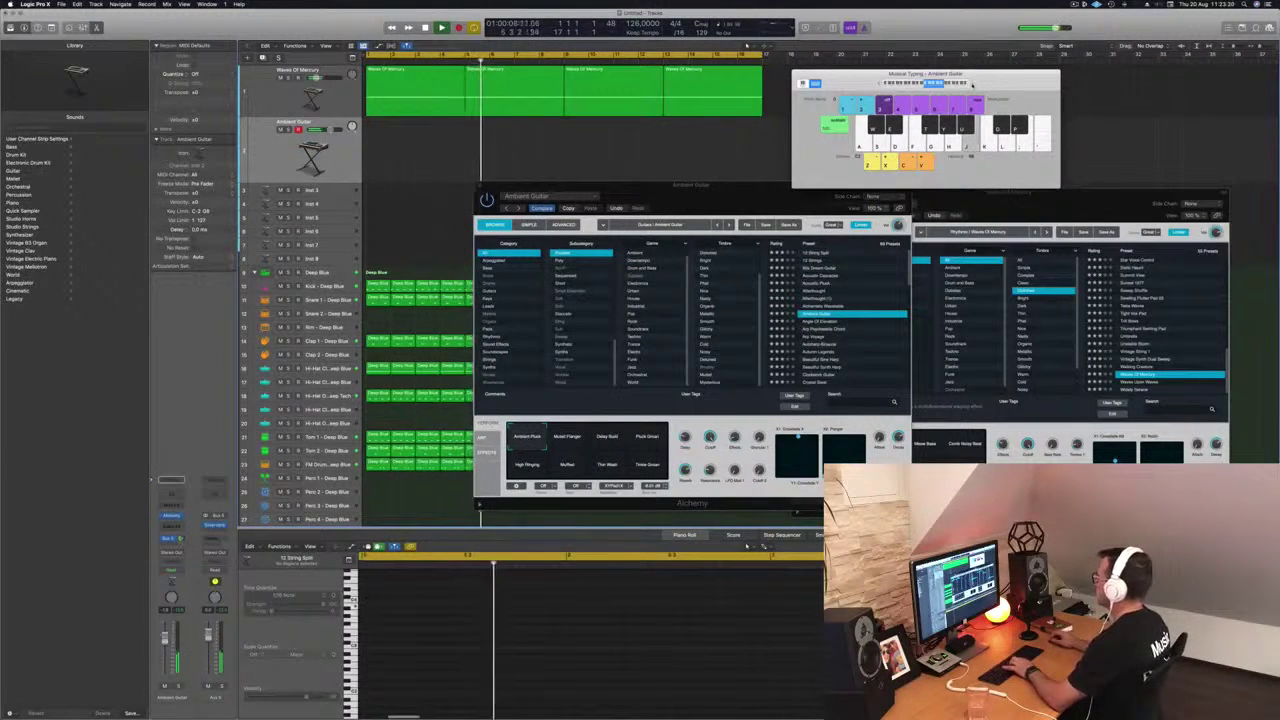
{"action": "left_click_drag", "start_coordinate": [793, 201], "coordinate": [763, 226]}
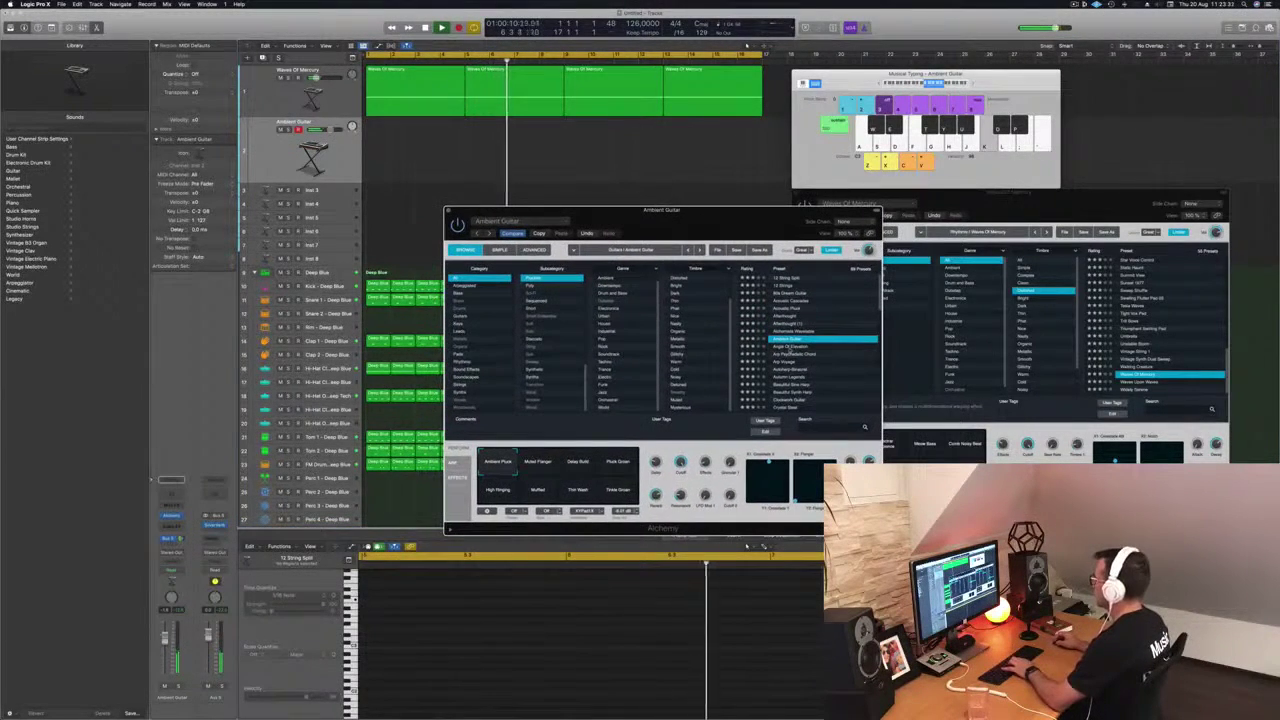
{"action": "left_click", "coordinate": [791, 348]}
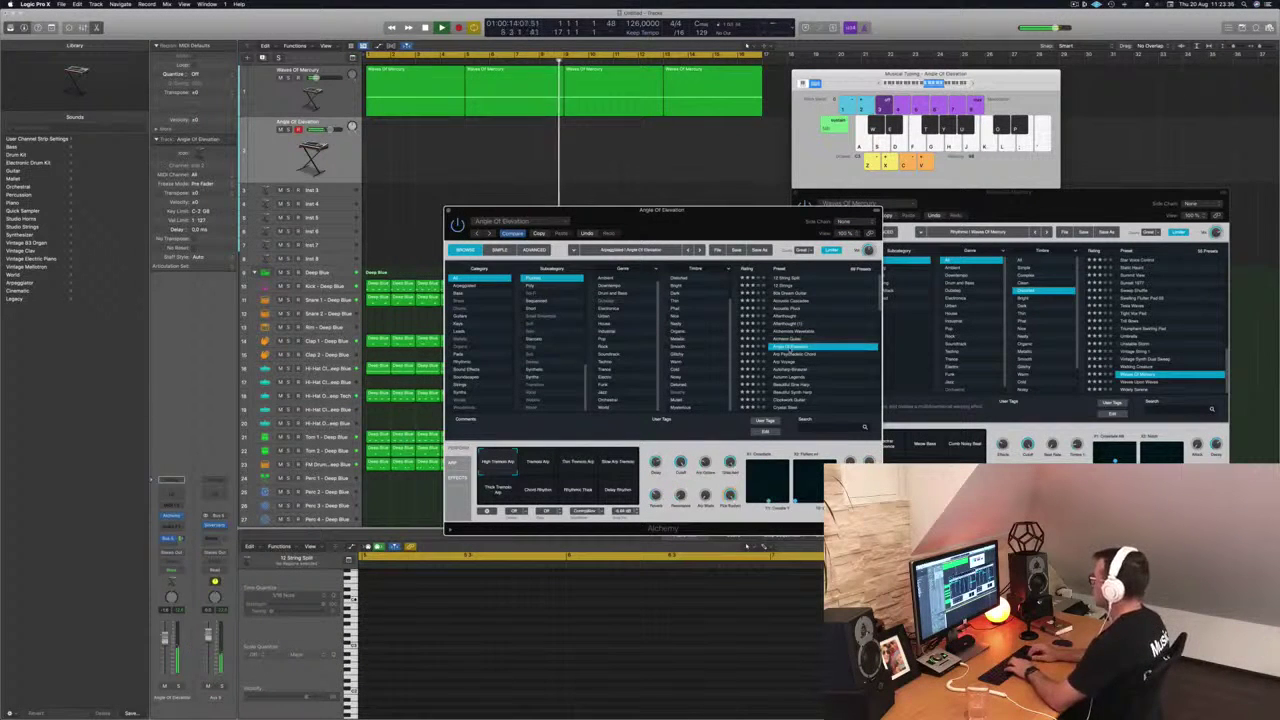
{"action": "key", "text": "Down"}
{"action": "key", "text": "Down"}
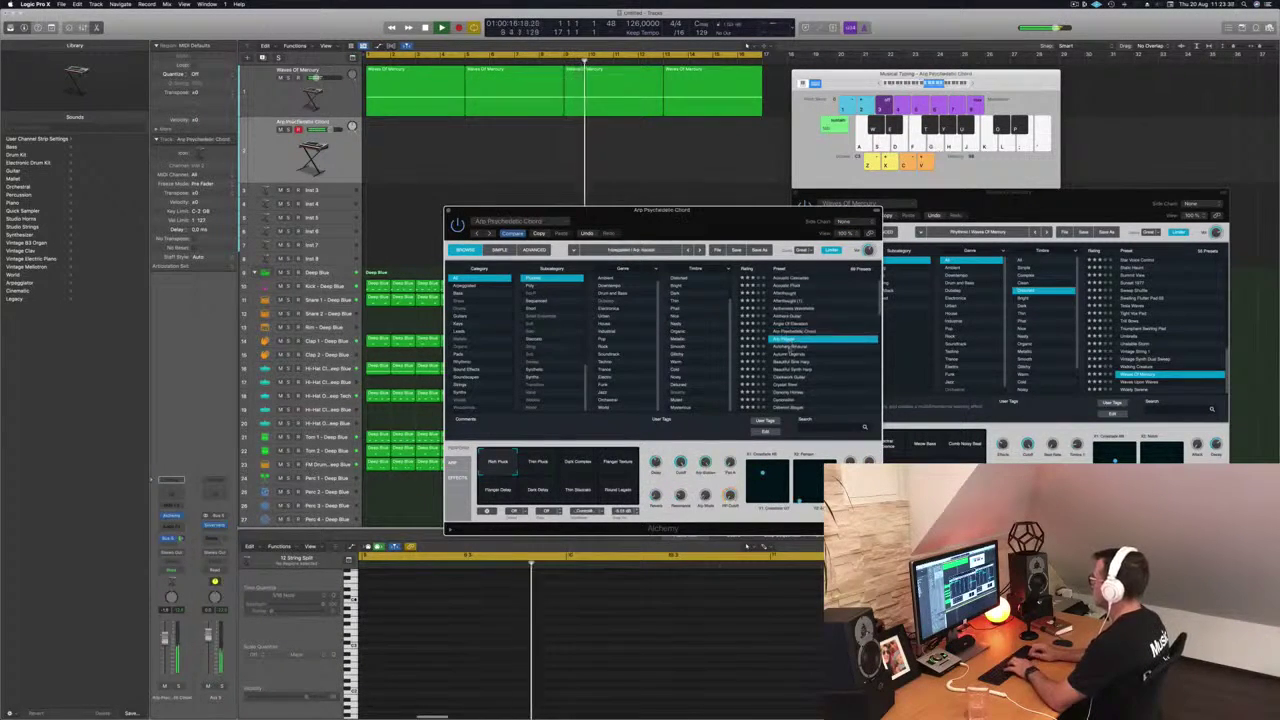
{"action": "key", "text": "Down"}
{"action": "key", "text": "Down"}
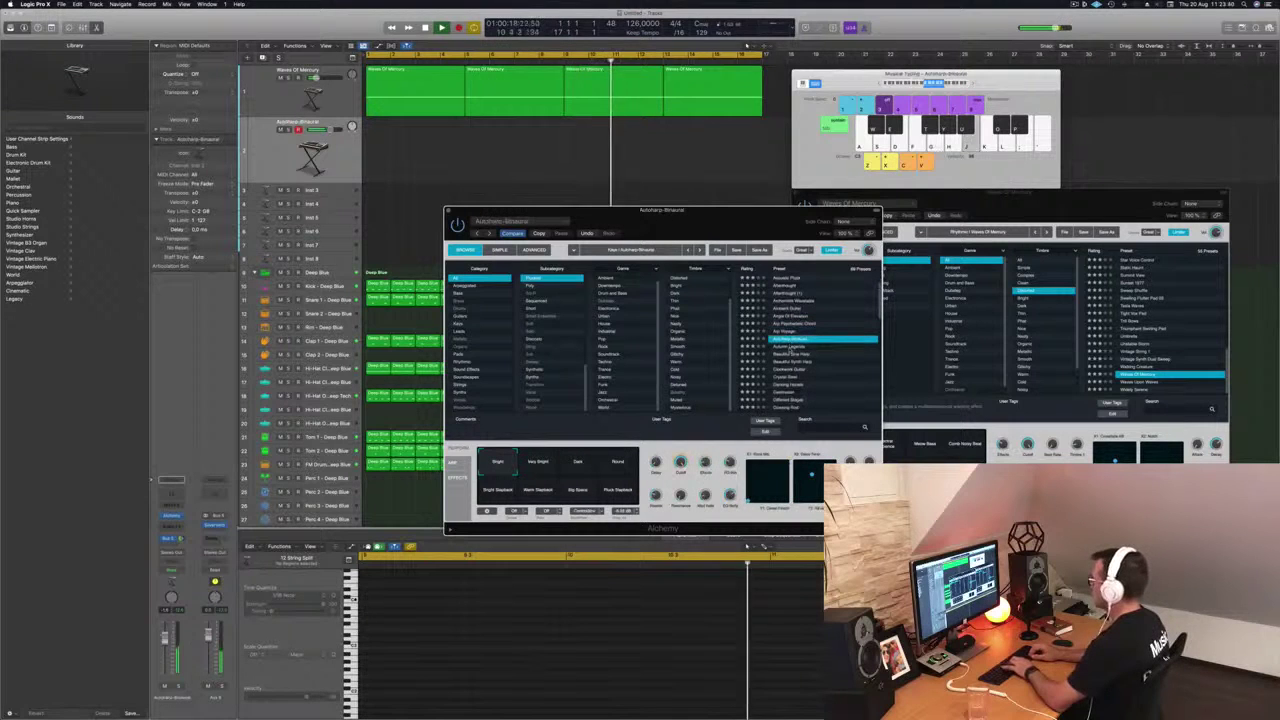
{"action": "key", "text": "Down"}
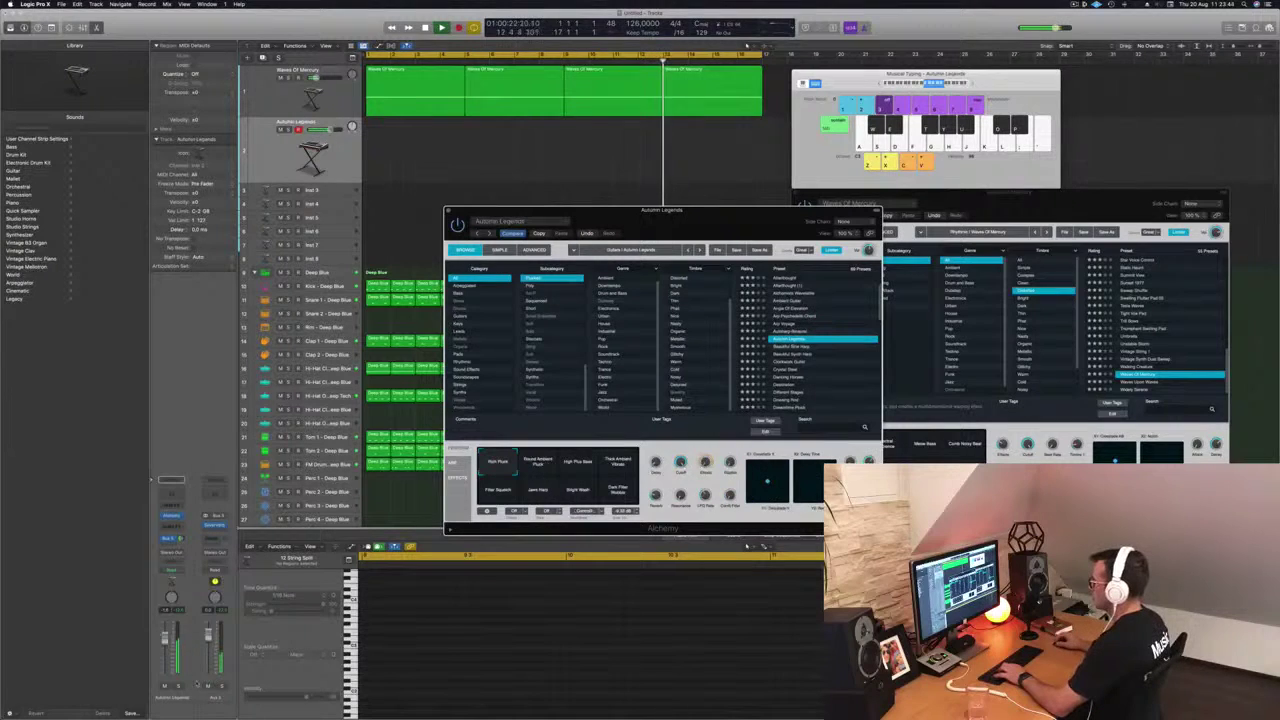
- Play a few notes with the Autumn Legends sound and select the Inst 3 track
{"action": "key", "text": "d"}
{"action": "key", "text": "f"}
{"action": "key", "text": "a"}
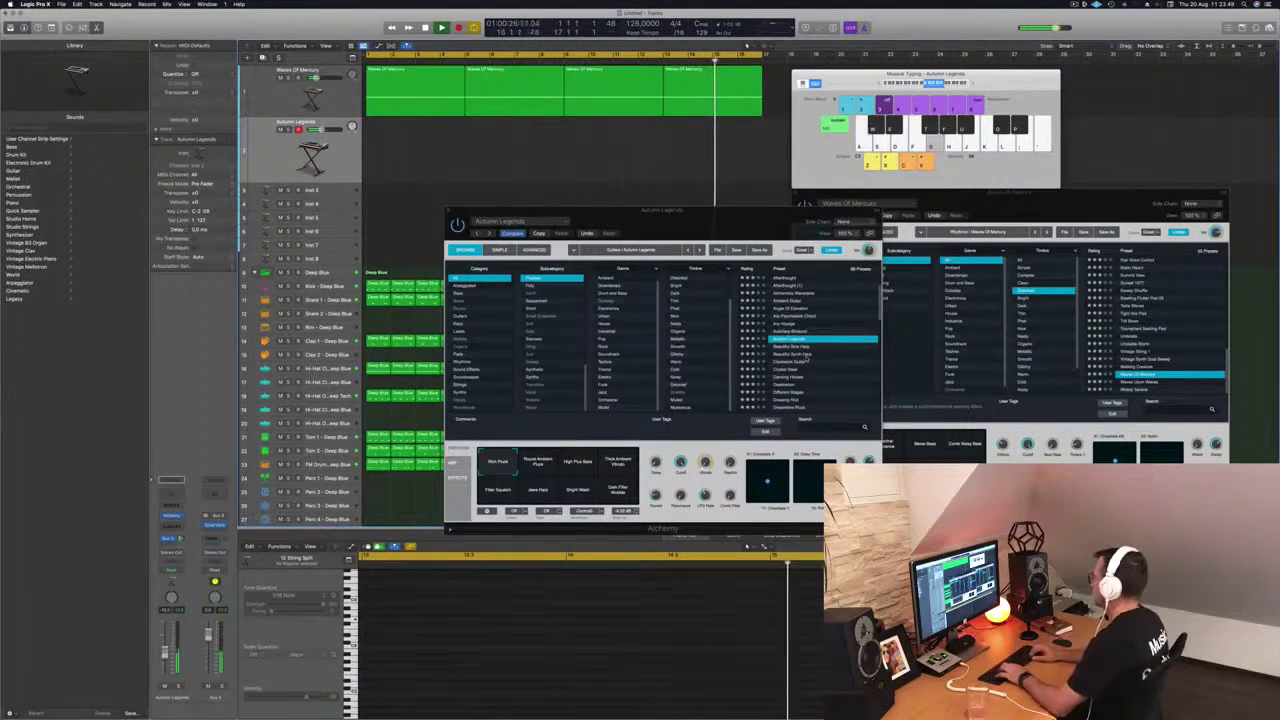
{"action": "key", "text": "Down"}
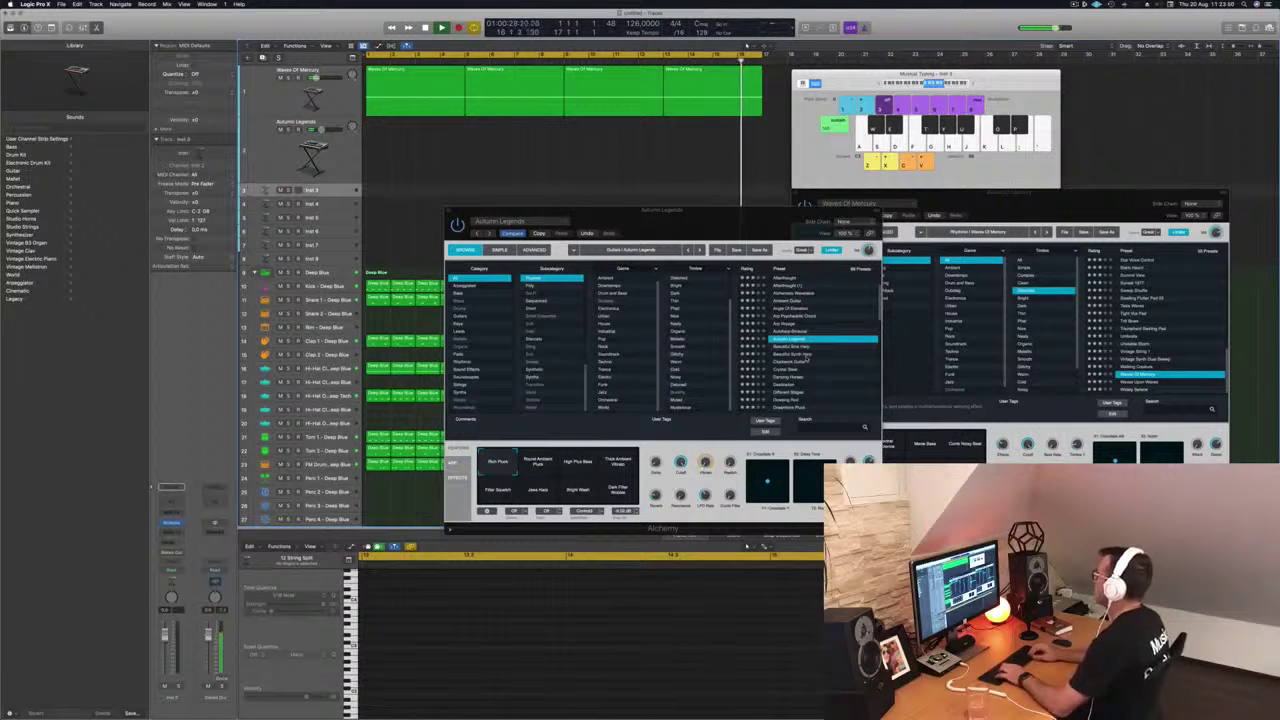
- Restart playback from the beginning and audition Beautiful Sine Harp, Beautiful Synth Harp, Clockwork Guitar and Crystal Steel on the second track
{"action": "key", "text": "Up"}
{"action": "key", "text": "Return"}
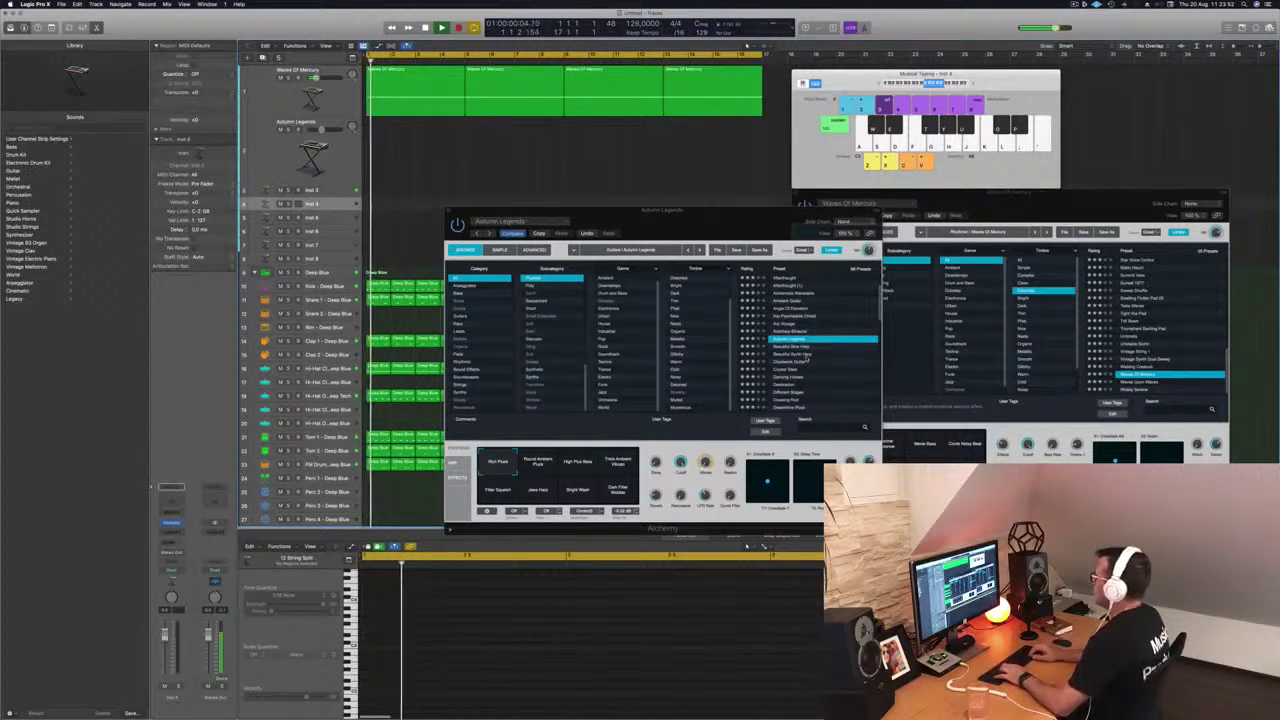
{"action": "key", "text": "Down"}
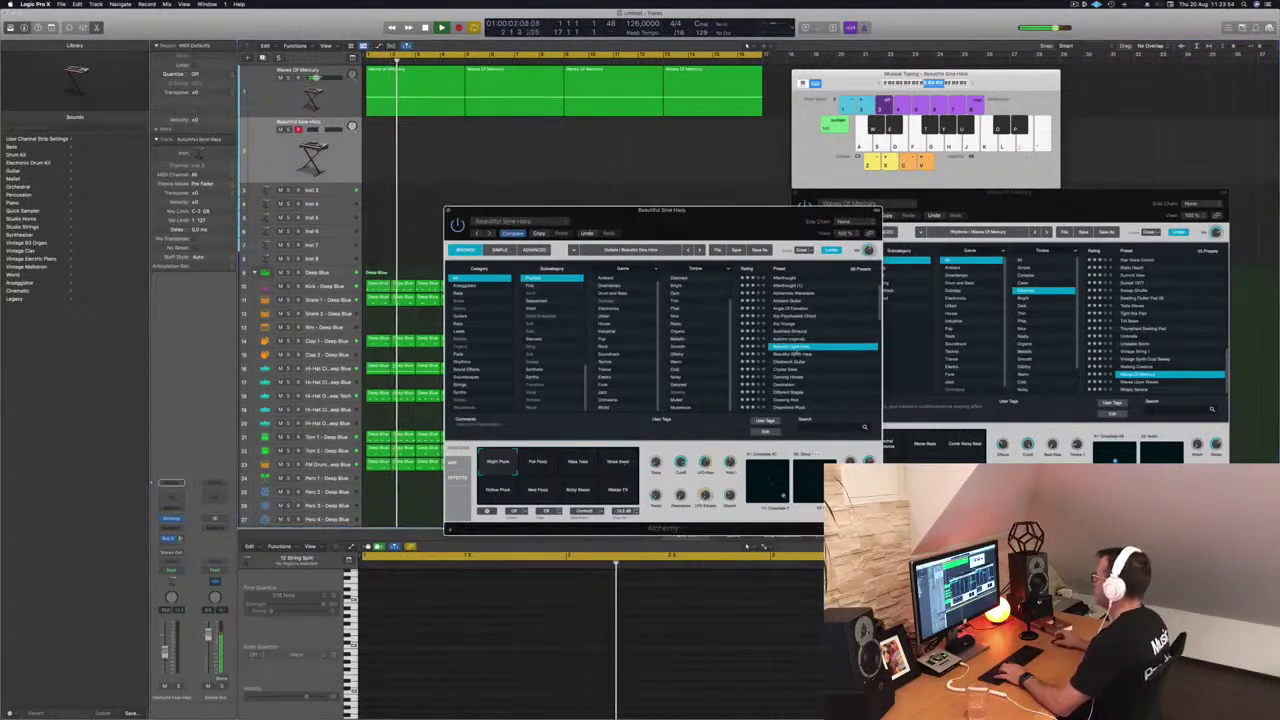
{"action": "key", "text": "Down"}
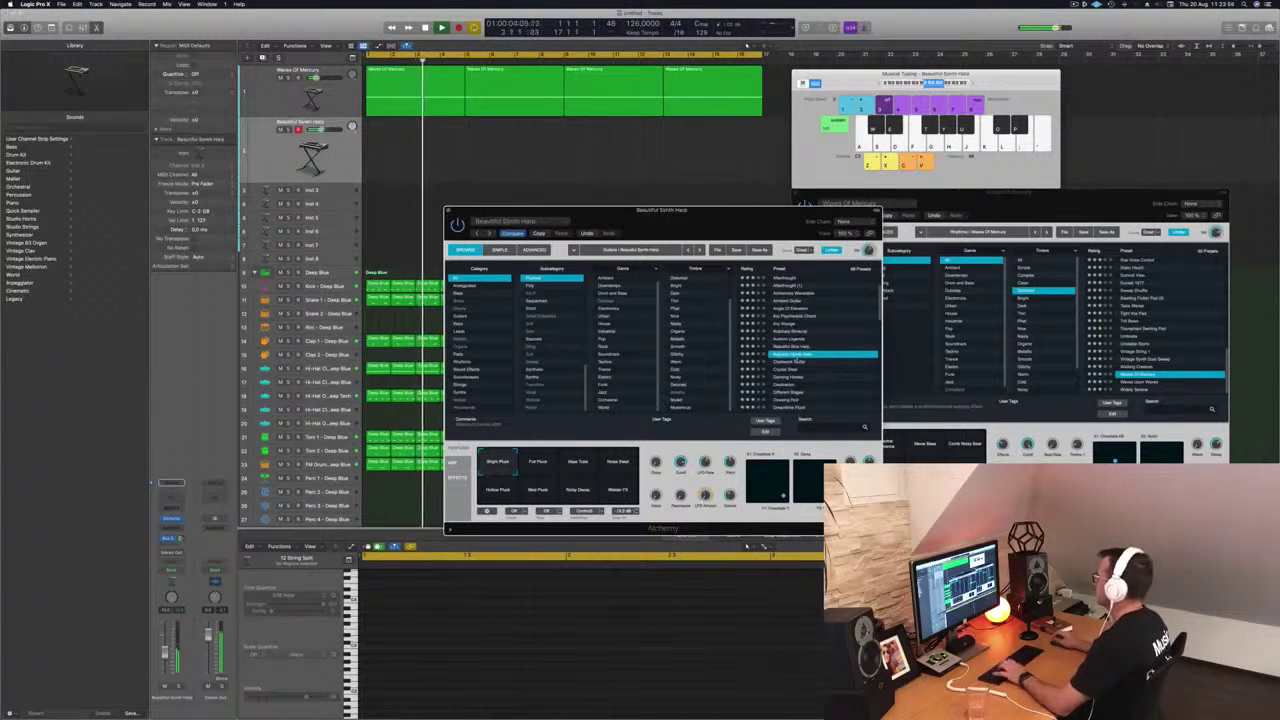
{"action": "key", "text": "Down"}
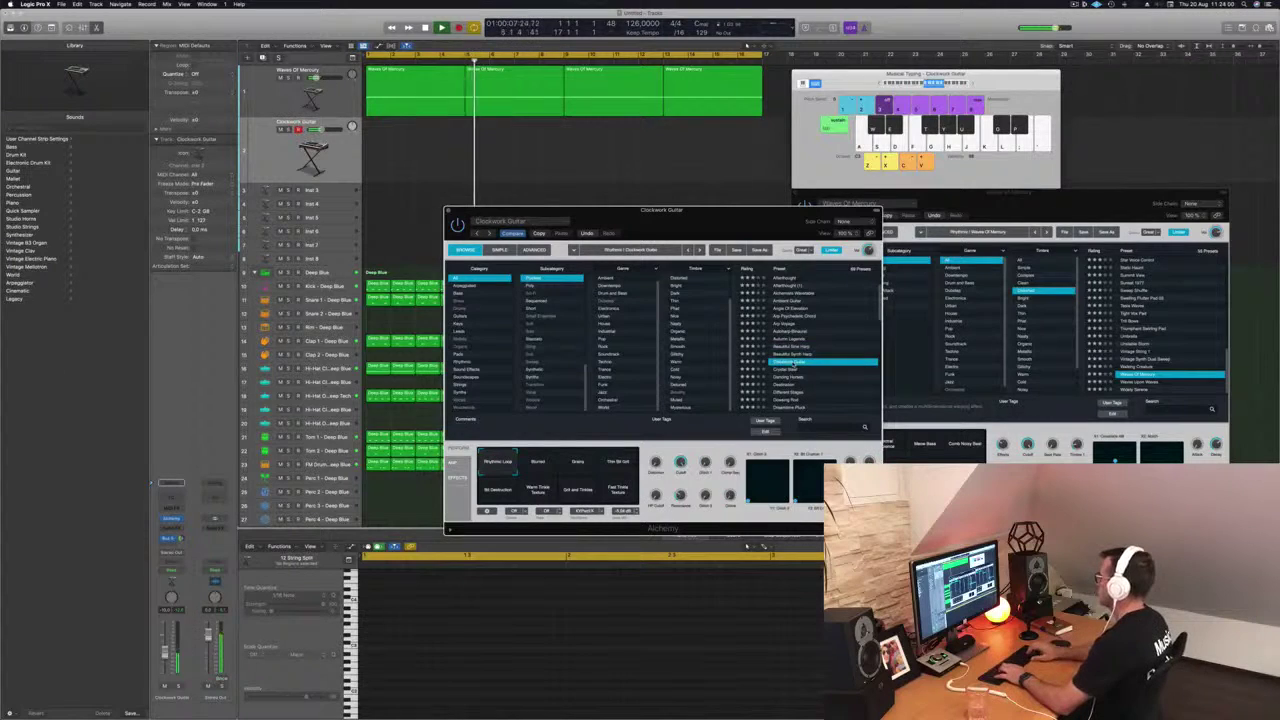
{"action": "key", "text": "Down"}
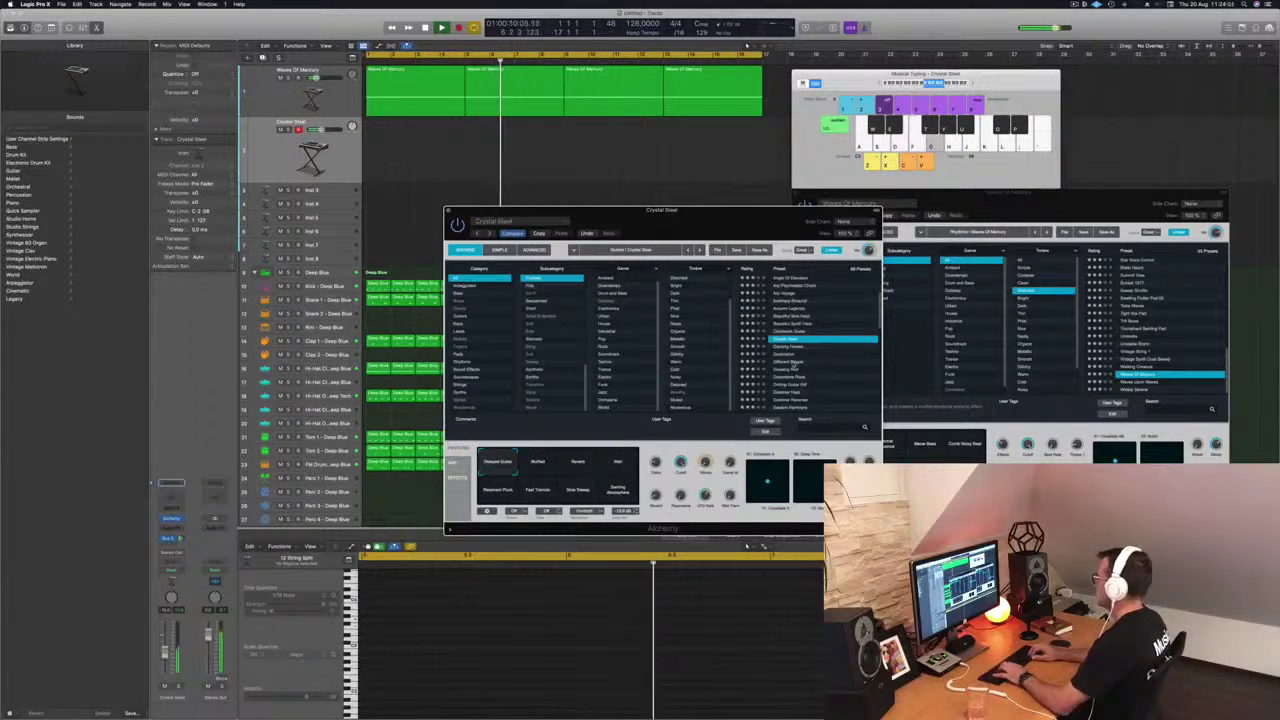
- Continue auditioning the plucked presets through Dancing Horses and Different Stages, and load Dreamtime Pluck on the second track
{"action": "key", "text": "Down"}
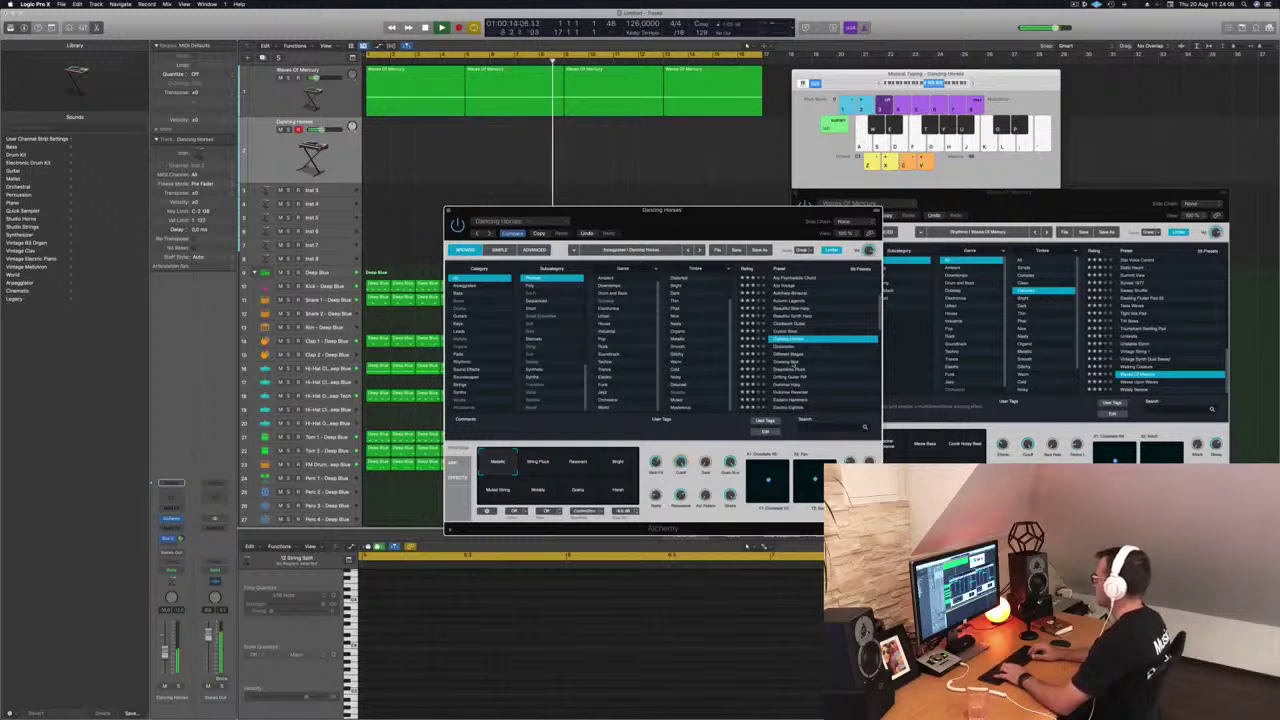
{"action": "key", "text": "Down"}
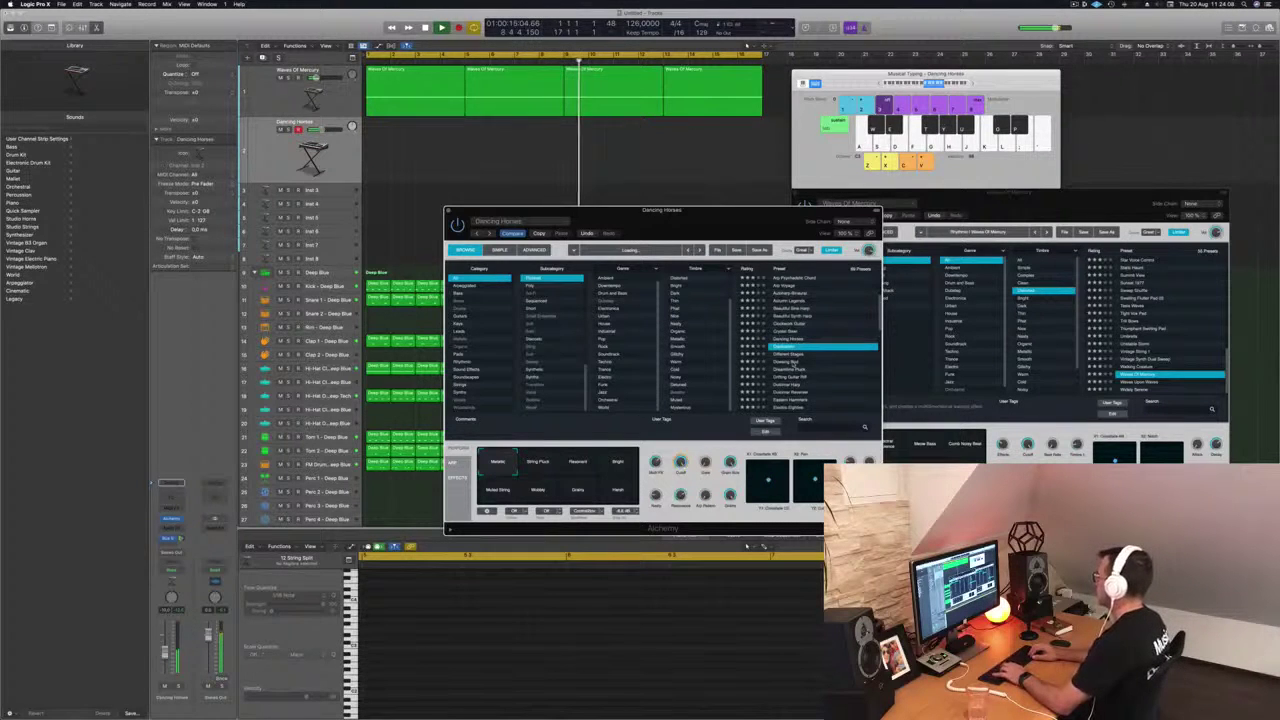
{"action": "key", "text": "Down"}
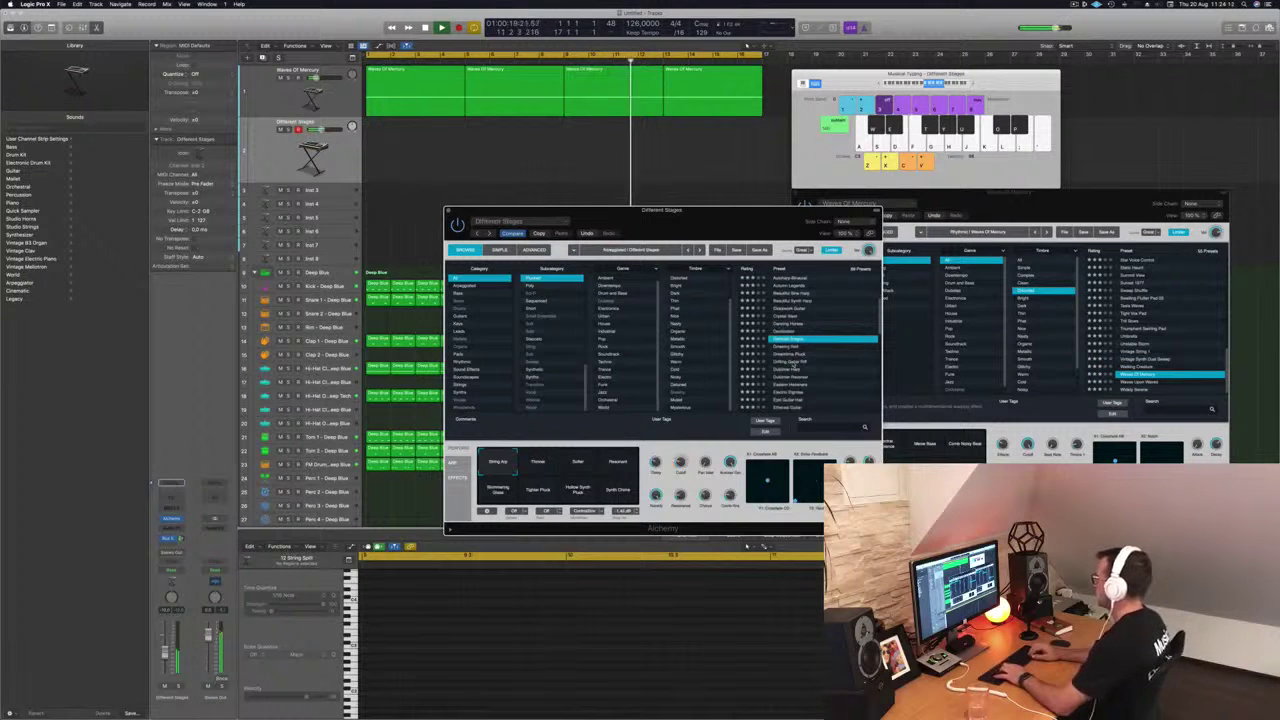
{"action": "key", "text": "Down"}
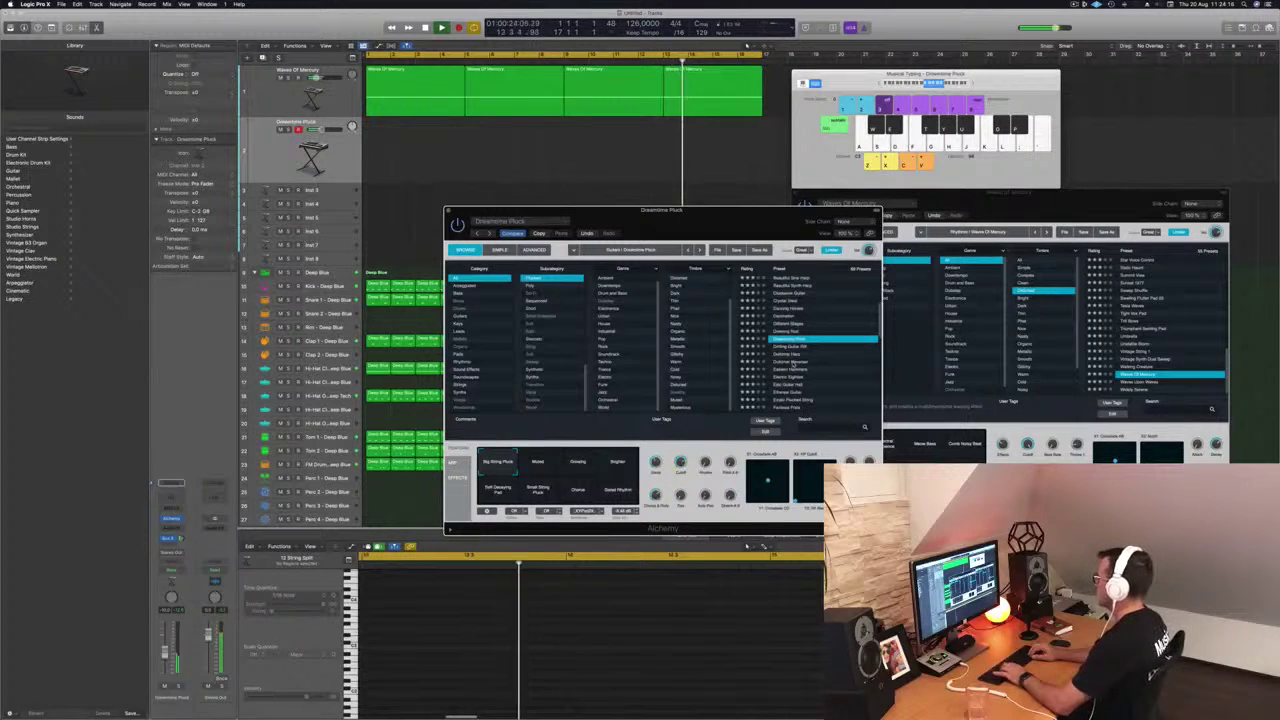
{"action": "key", "text": "Down"}
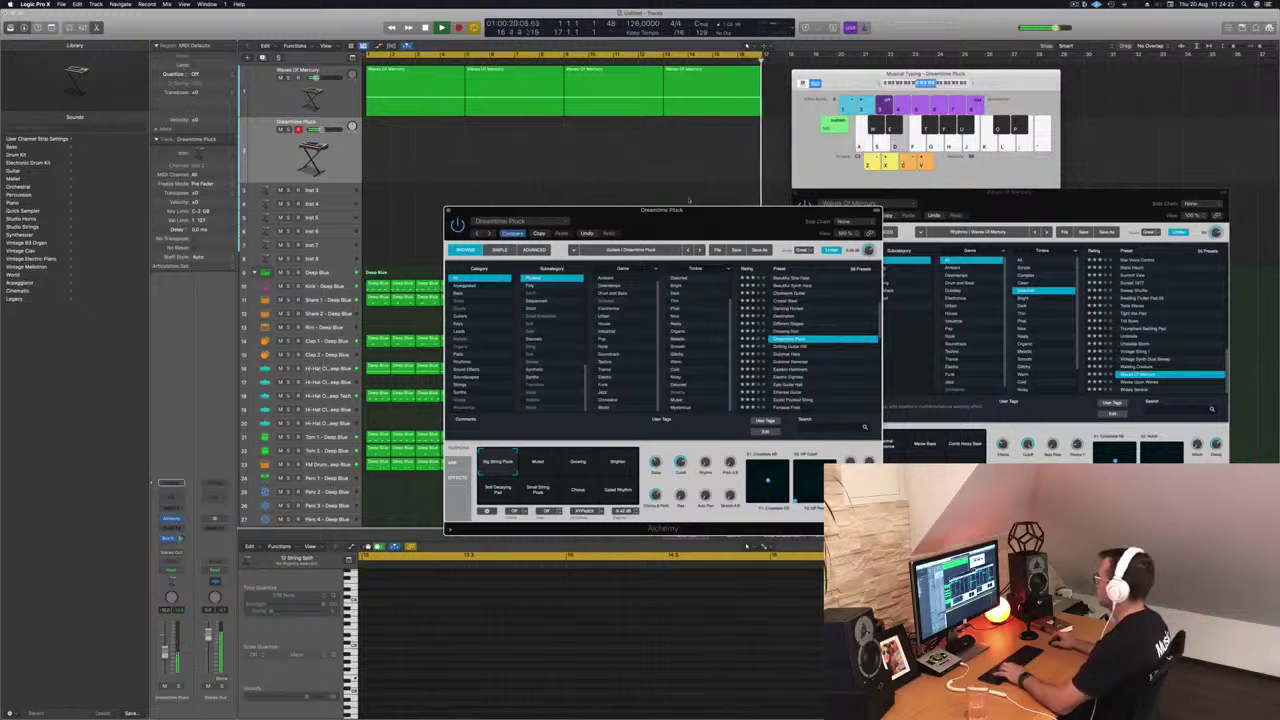
- Record a short Dreamtime Pluck part from bar 9 on the second track and move its region to bar 1
{"action": "left_click_drag", "start_coordinate": [709, 210], "coordinate": [703, 157]}
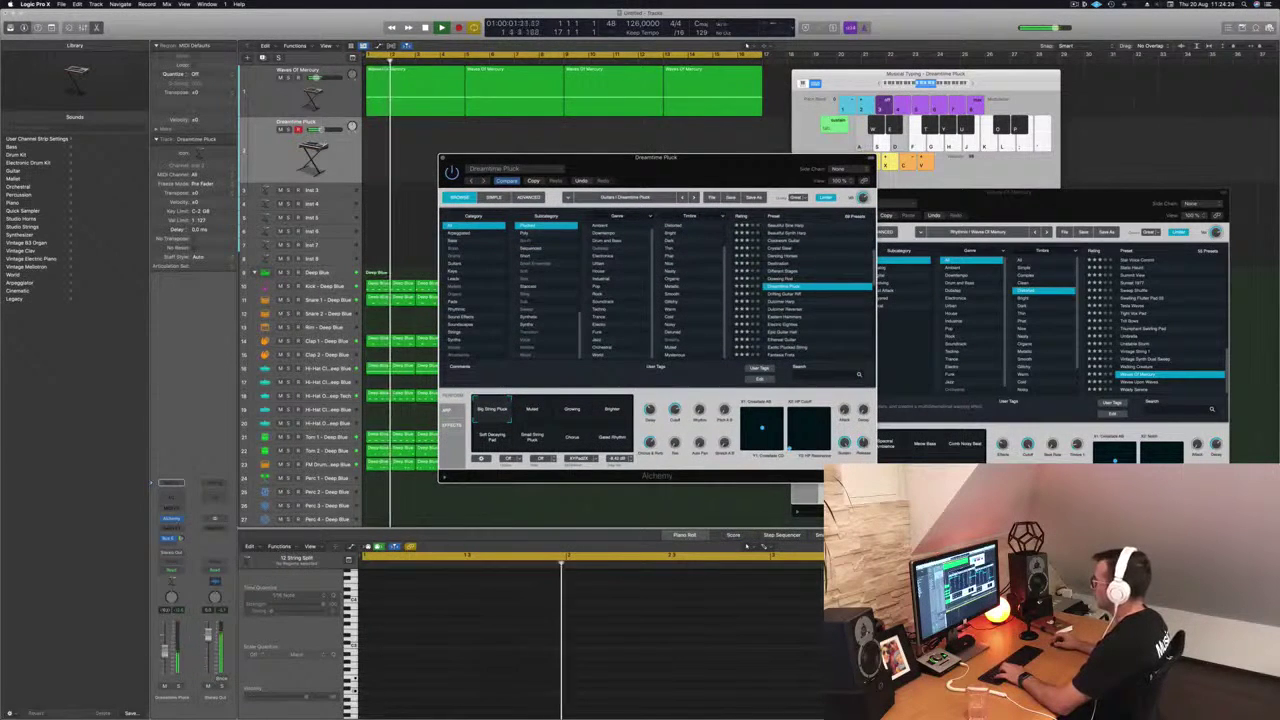
{"action": "left_click", "coordinate": [746, 546]}
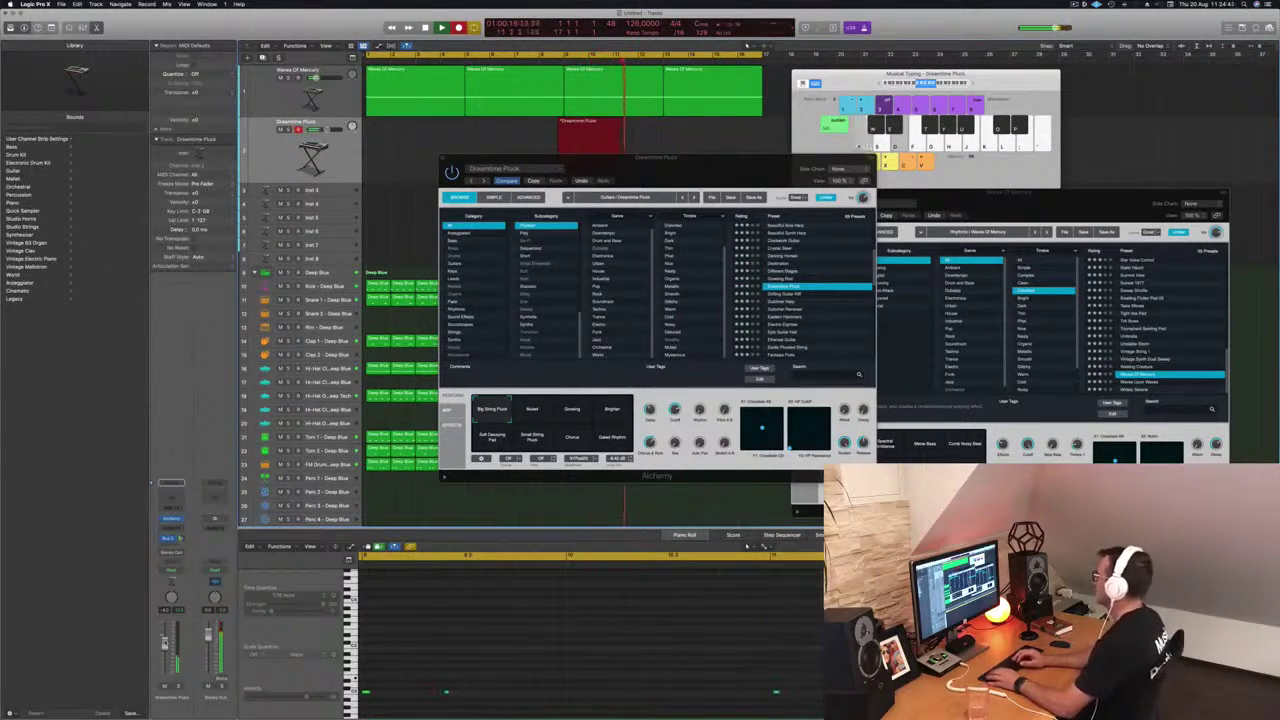
{"action": "key", "text": "space"}
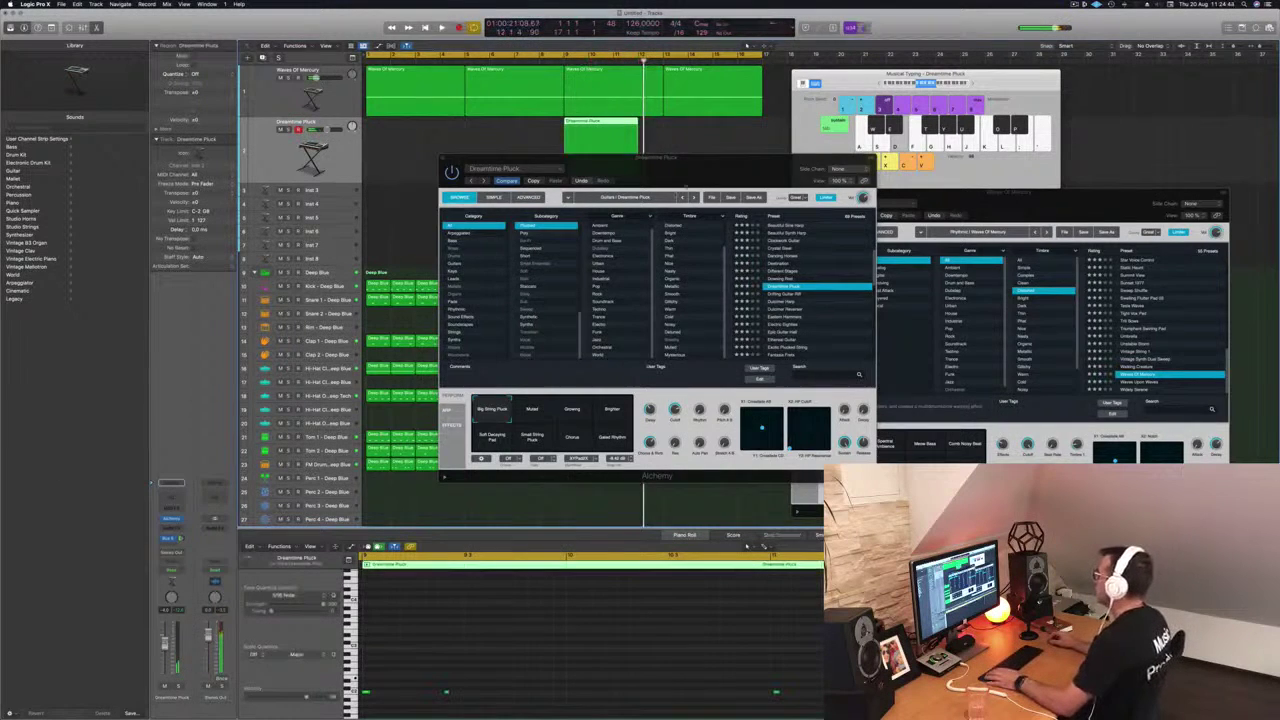
{"action": "left_click_drag", "start_coordinate": [673, 166], "coordinate": [1023, 229]}
{"action": "left_click_drag", "start_coordinate": [597, 121], "coordinate": [399, 121]}
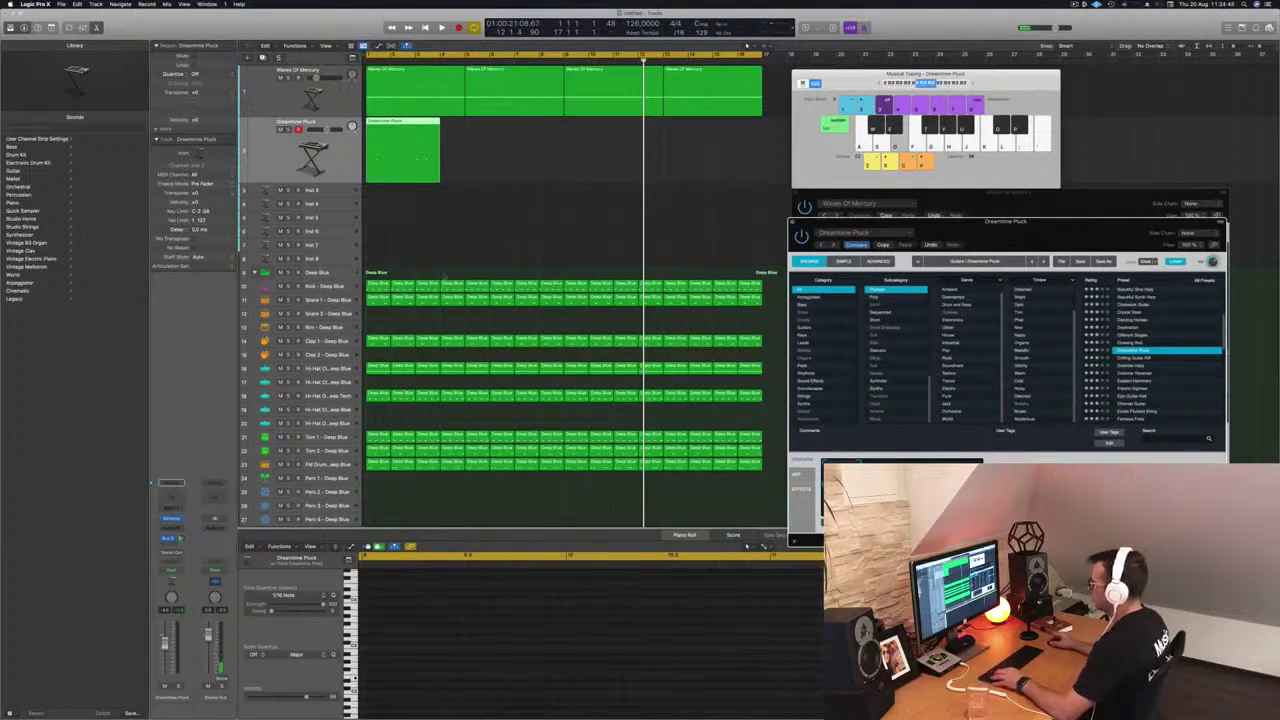
- Quantize the recorded Dreamtime Pluck notes to 1/16 Note, move the second note slightly later, and play the part back
{"action": "scroll", "coordinate": [480, 688], "scroll_direction": "left", "scroll_amount": 8}
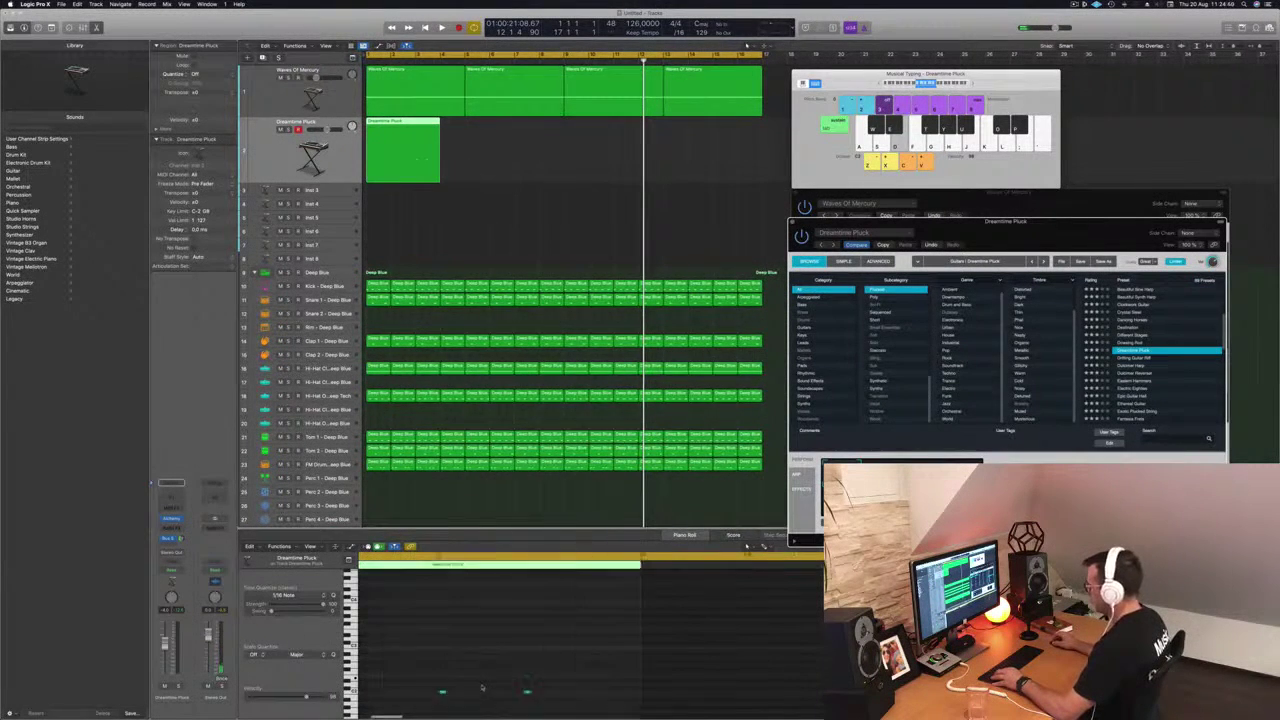
{"action": "left_click", "coordinate": [490, 662]}
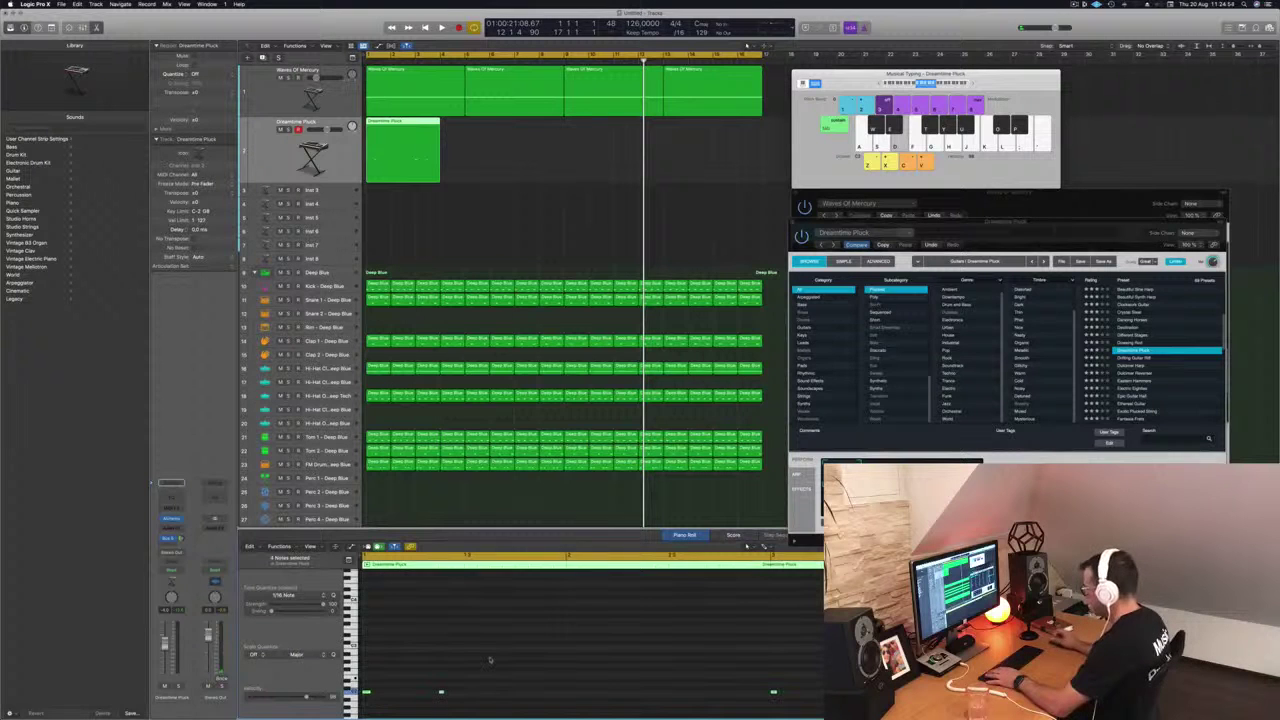
{"action": "key", "text": "Return"}
{"action": "key", "text": "space"}
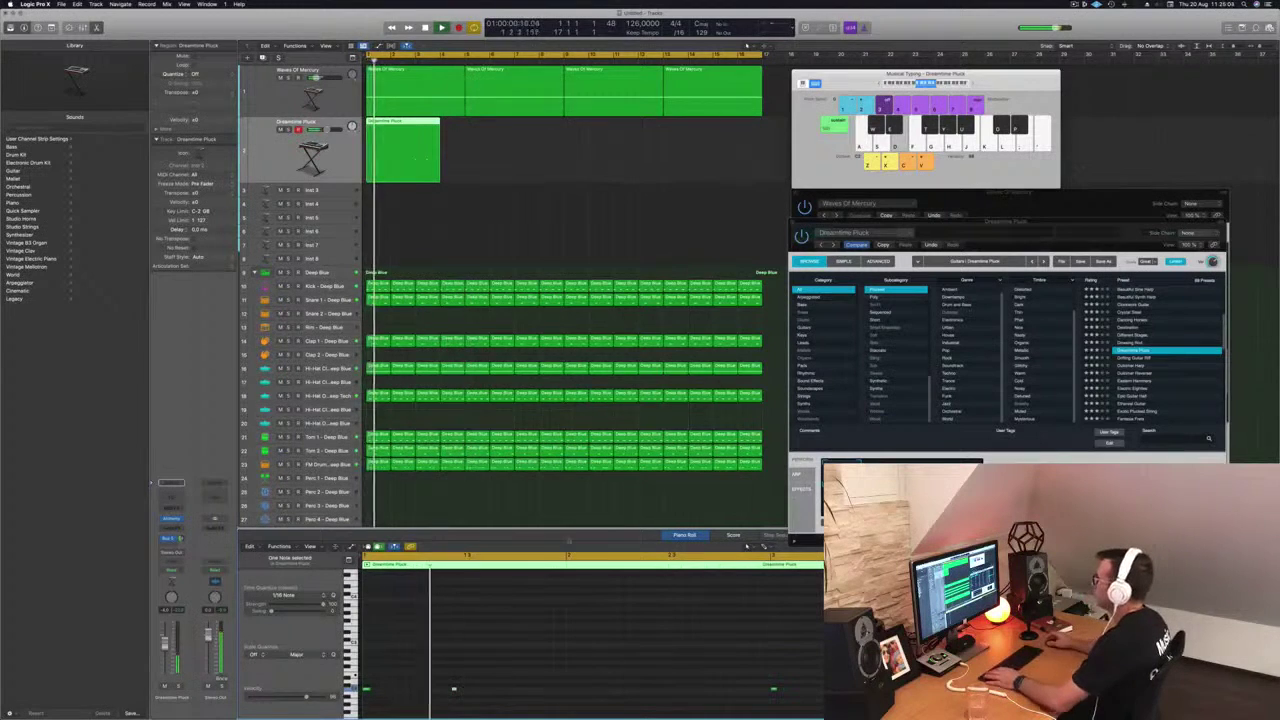
- Extend the Dreamtime Pluck region to four bars and repeat it across all 16 bars of the second track
{"action": "left_click_drag", "start_coordinate": [401, 134], "coordinate": [520, 134]}
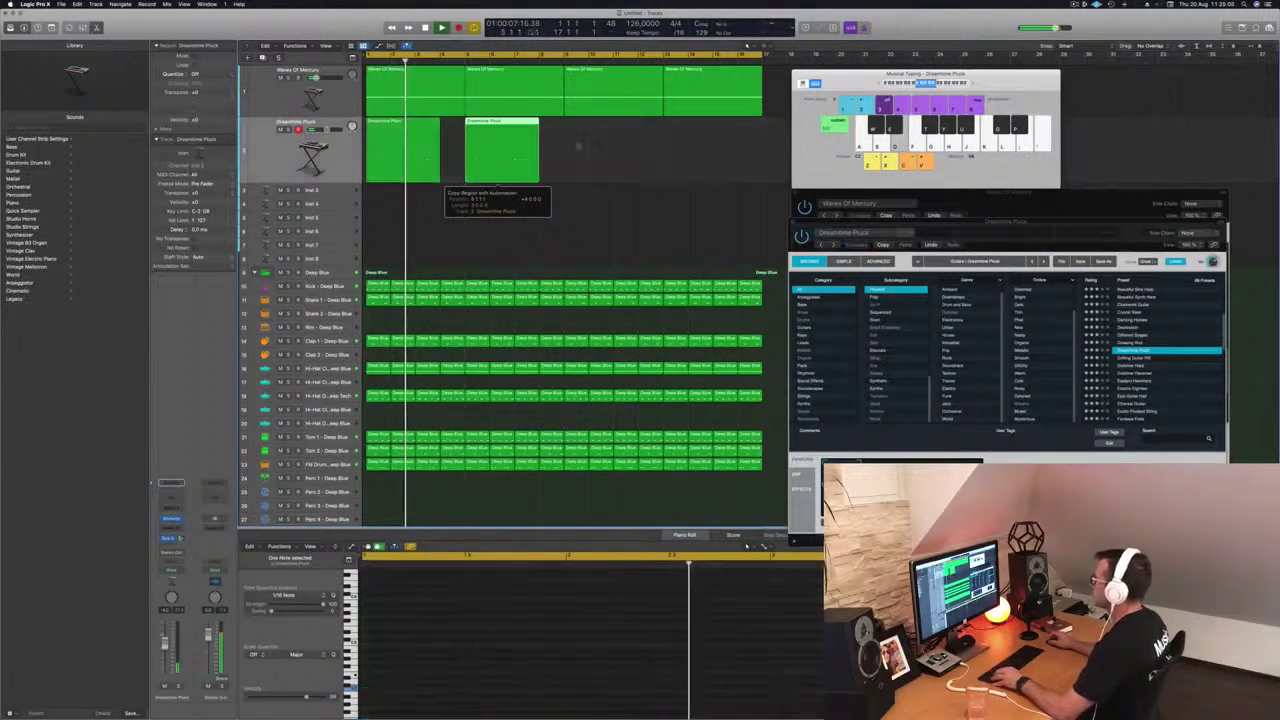
{"action": "left_click_drag", "start_coordinate": [438, 178], "coordinate": [465, 182]}
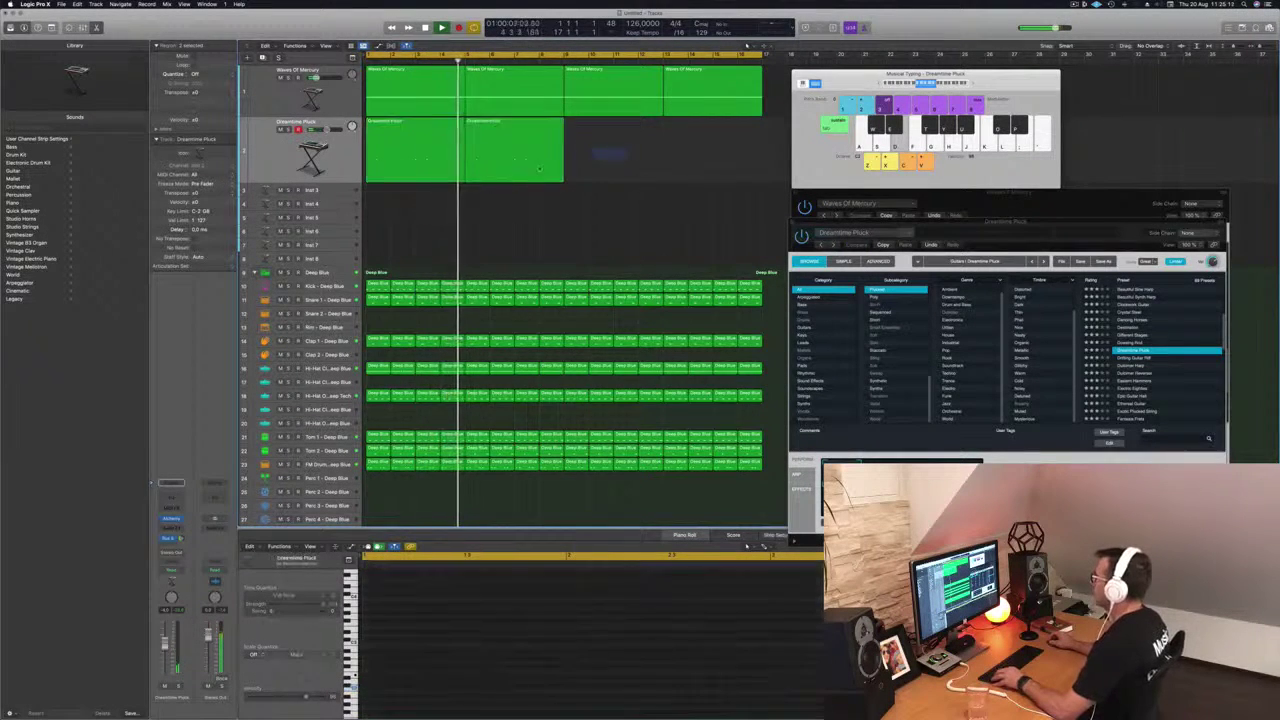
{"action": "left_click_drag", "start_coordinate": [417, 125], "coordinate": [612, 127]}
- Try Dreamtime Pluck's performance snapshots, including Muted, Growing, Brighter, Soft Decaying Pad and Small String Pluck, and settle on Chorus
{"action": "left_click_drag", "start_coordinate": [1016, 233], "coordinate": [822, 178]}
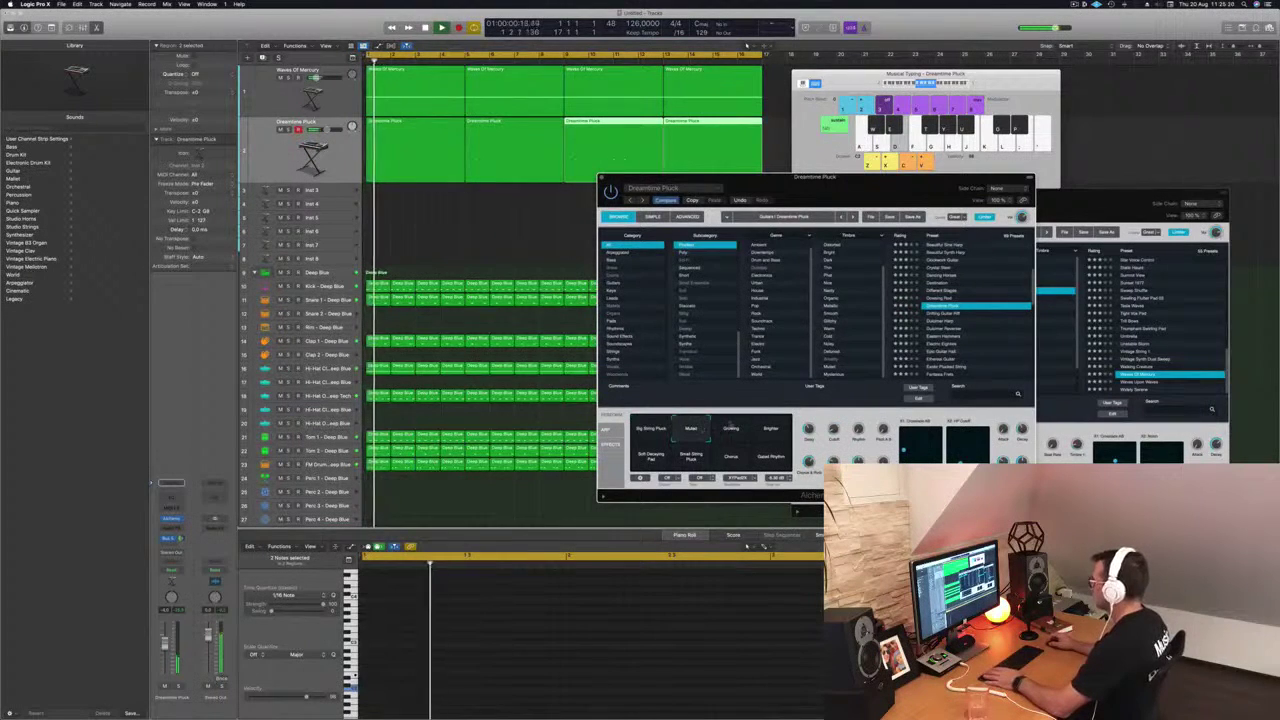
{"action": "key", "text": "Return"}
{"action": "key", "text": "a"}
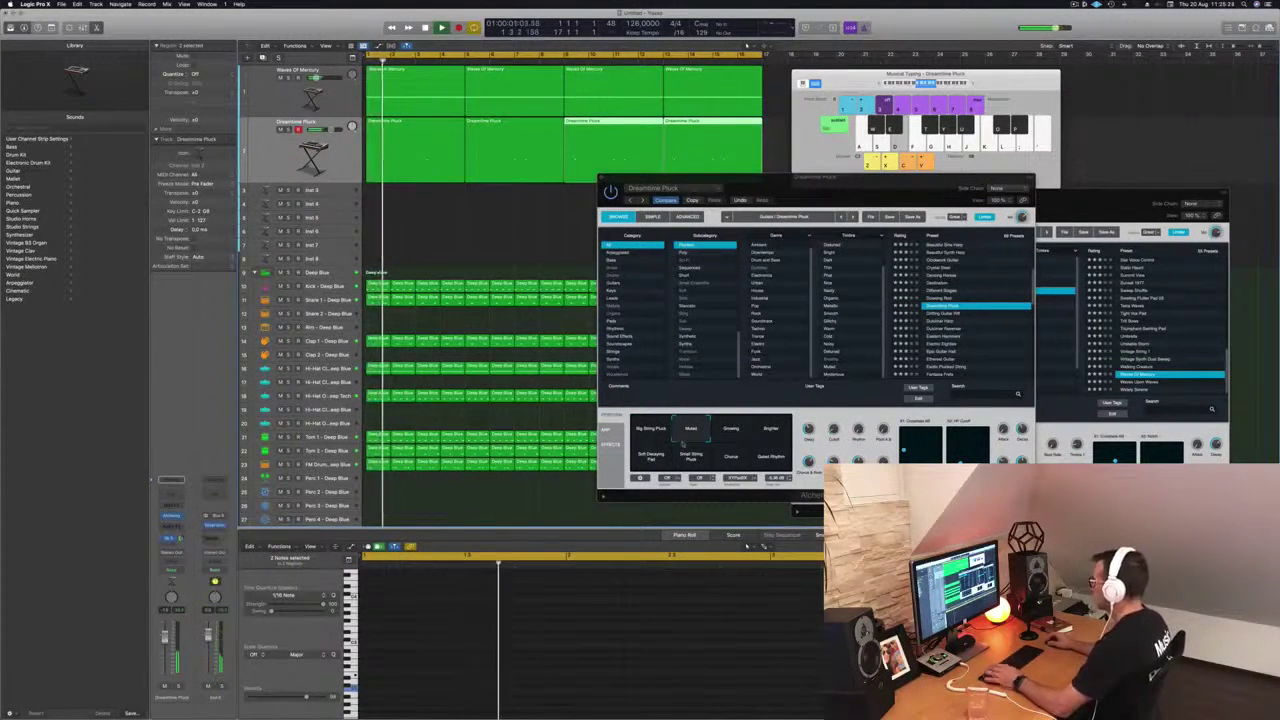
{"action": "left_click", "coordinate": [724, 432]}
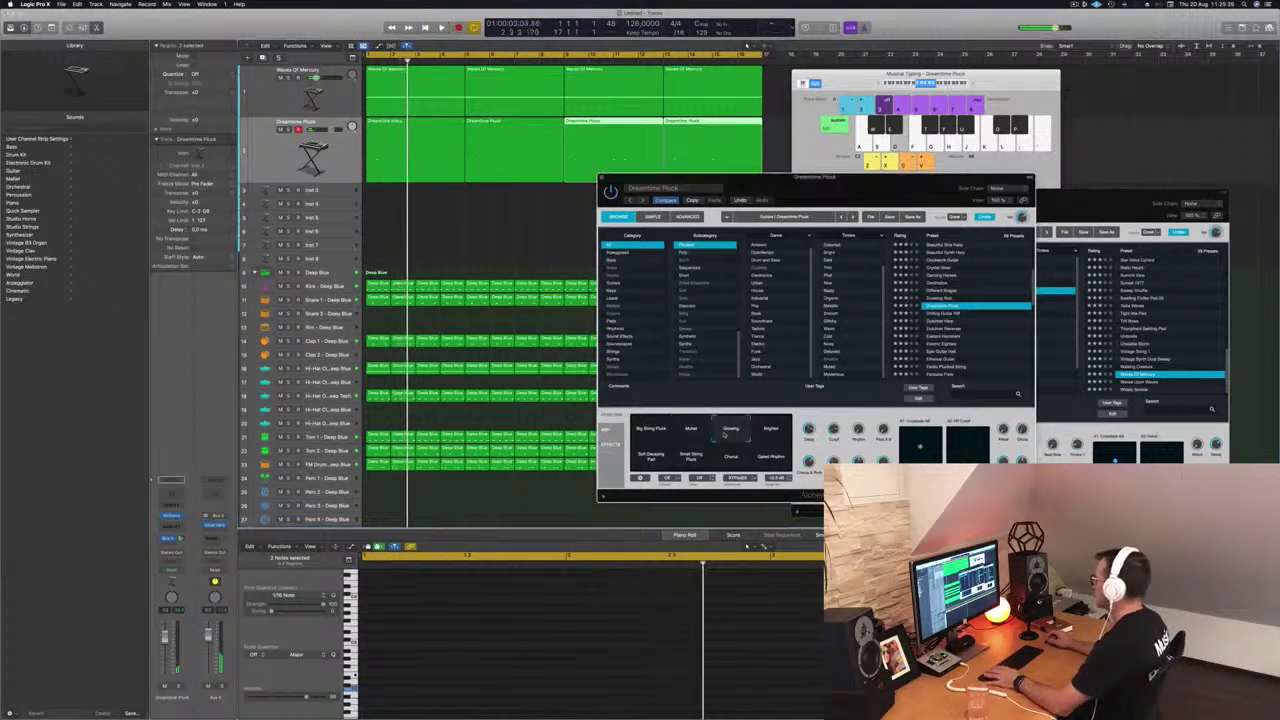
{"action": "key", "text": "a"}
{"action": "left_click", "coordinate": [772, 432]}
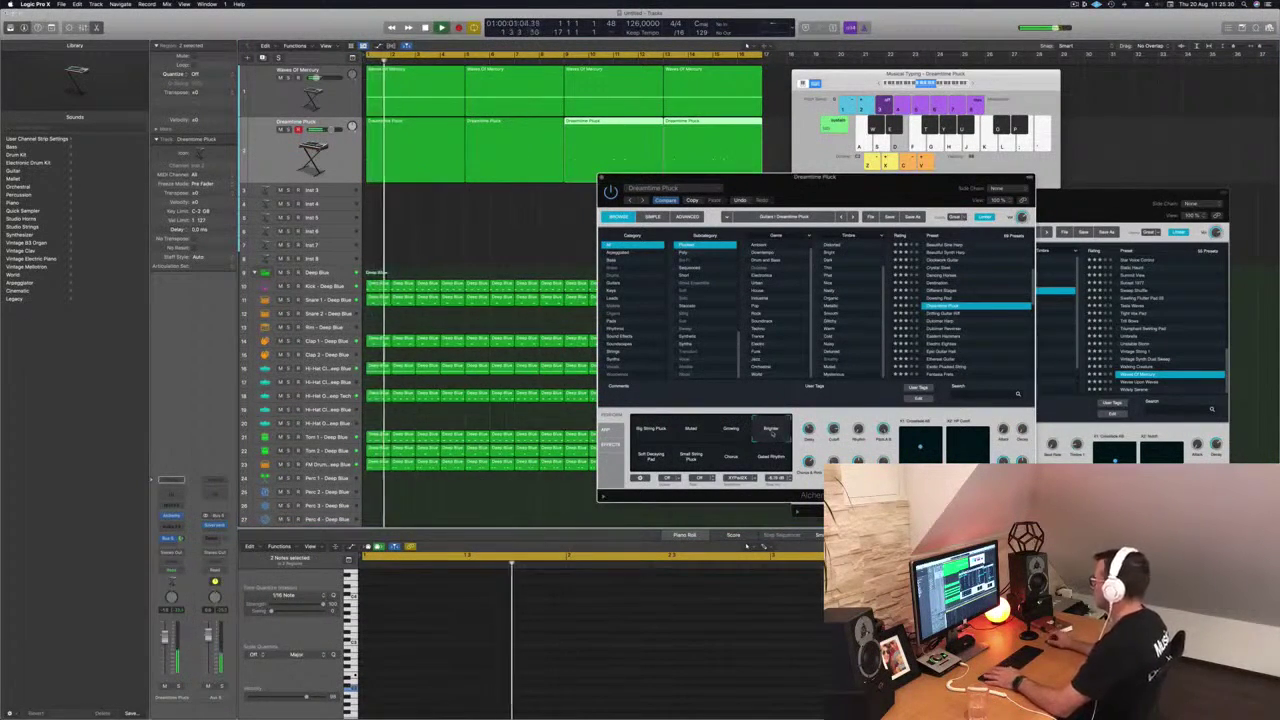
{"action": "left_click", "coordinate": [651, 460]}
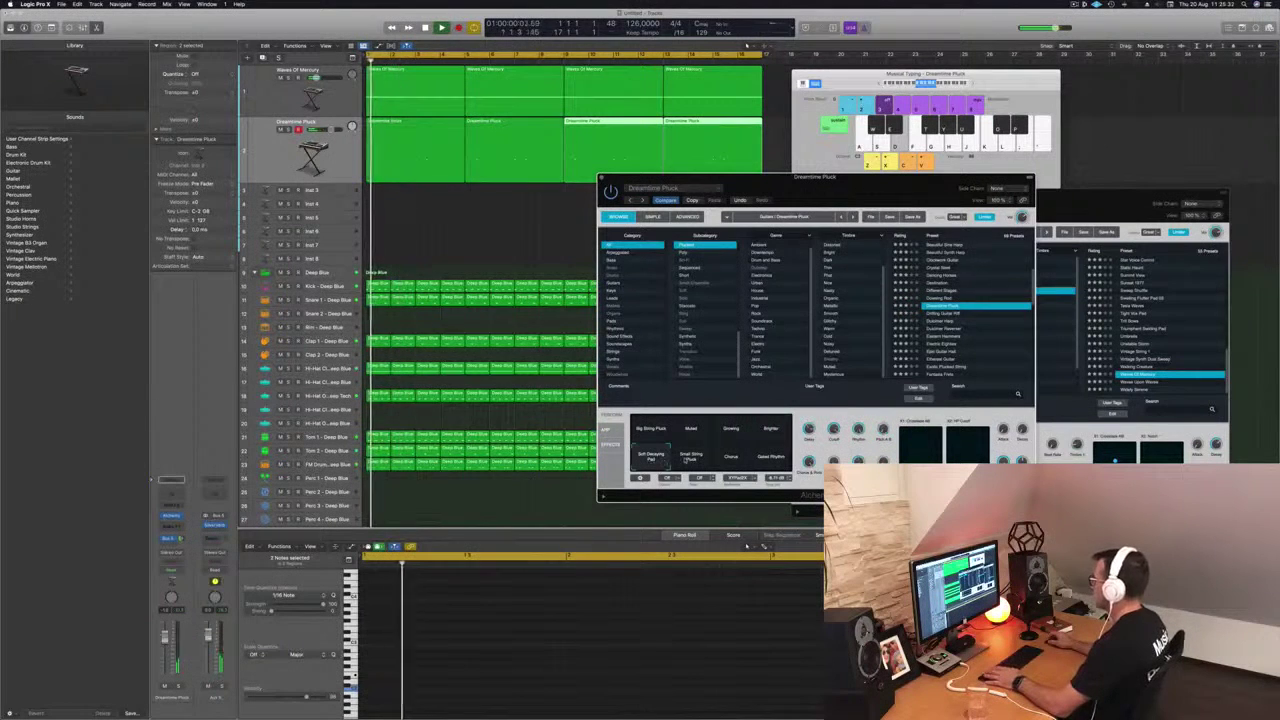
{"action": "left_click", "coordinate": [691, 458]}
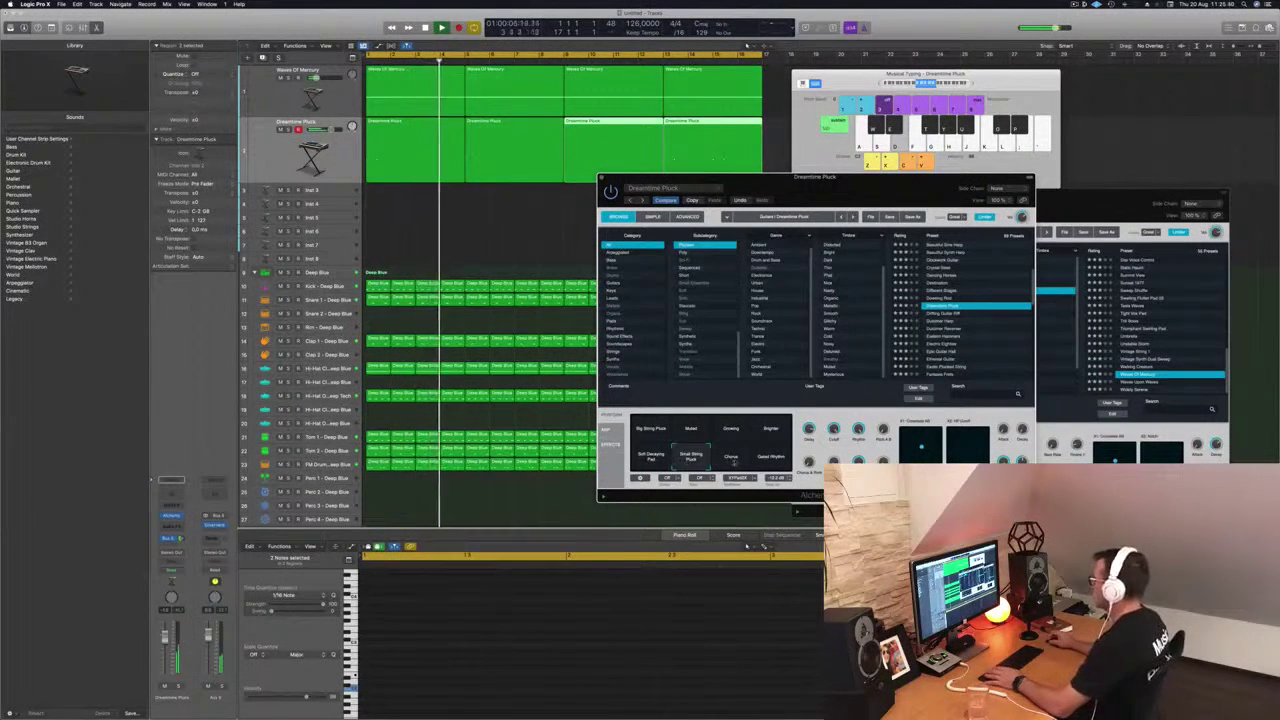
{"action": "left_click", "coordinate": [770, 458]}
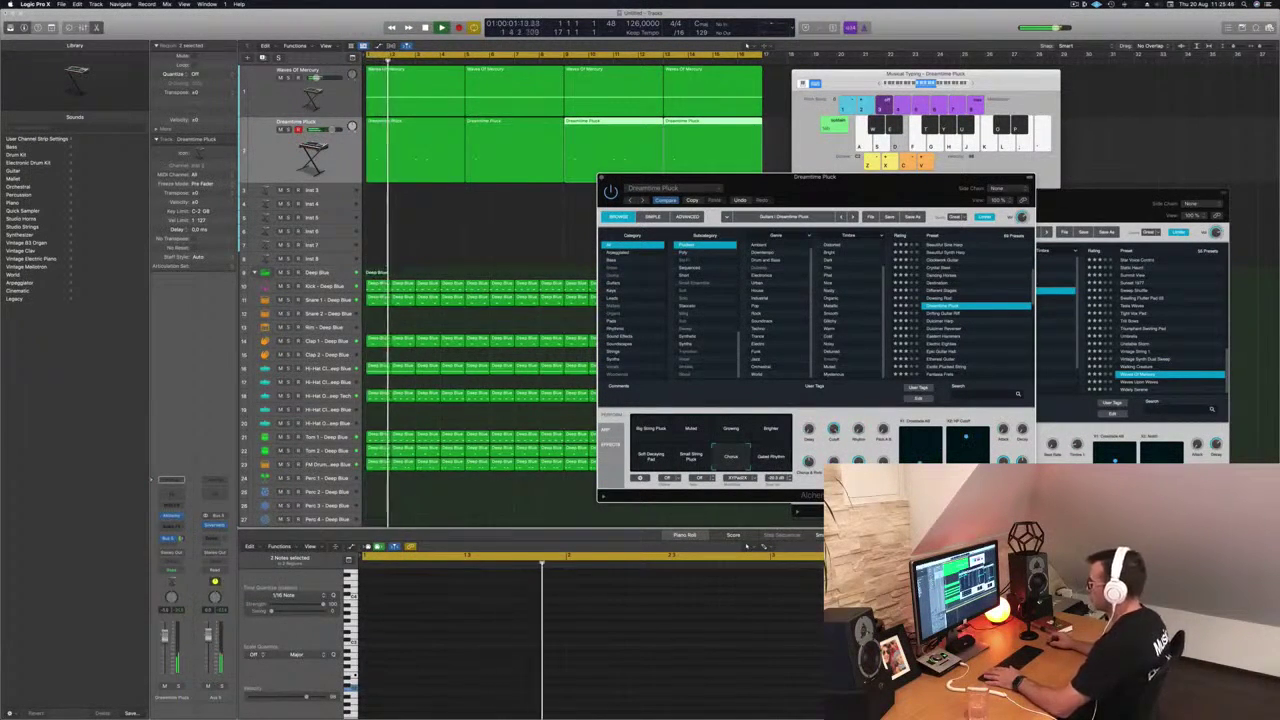
- Add a Channel EQ to the Dreamtime Pluck track with a low cut at 164 Hz and an 18 dB/Oct slope
{"action": "left_click", "coordinate": [171, 494]}
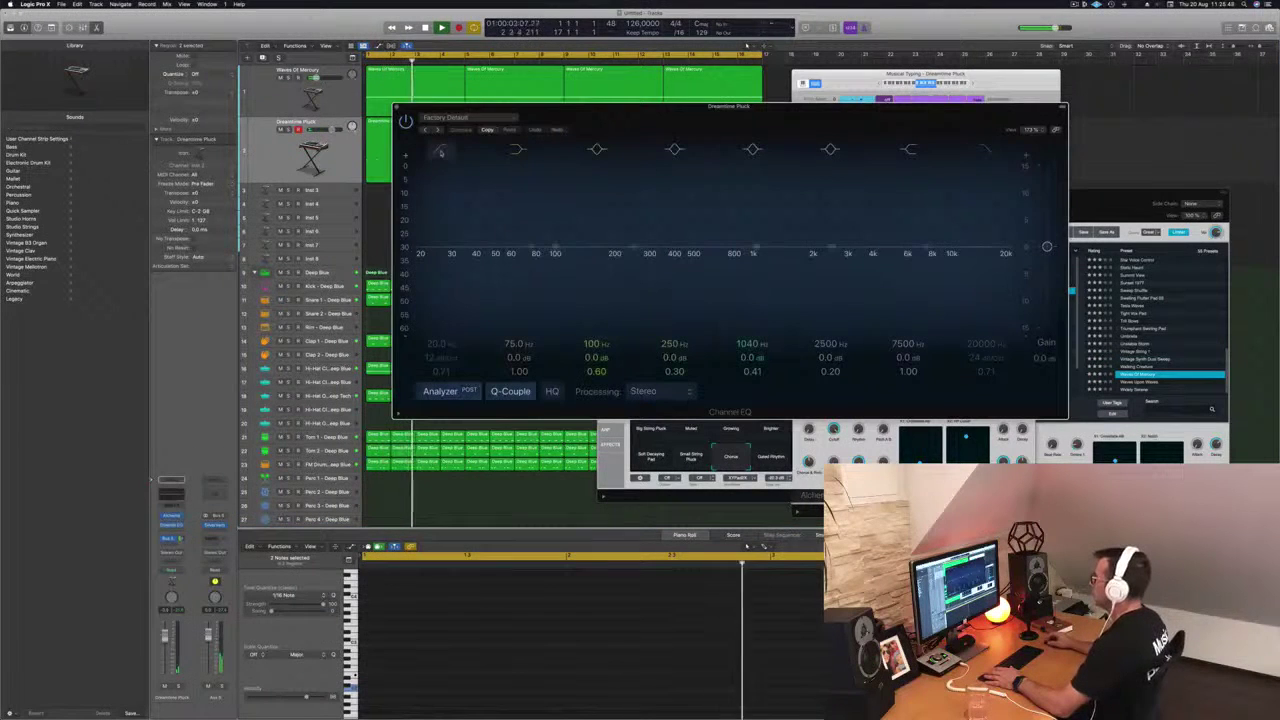
{"action": "left_click", "coordinate": [421, 257]}
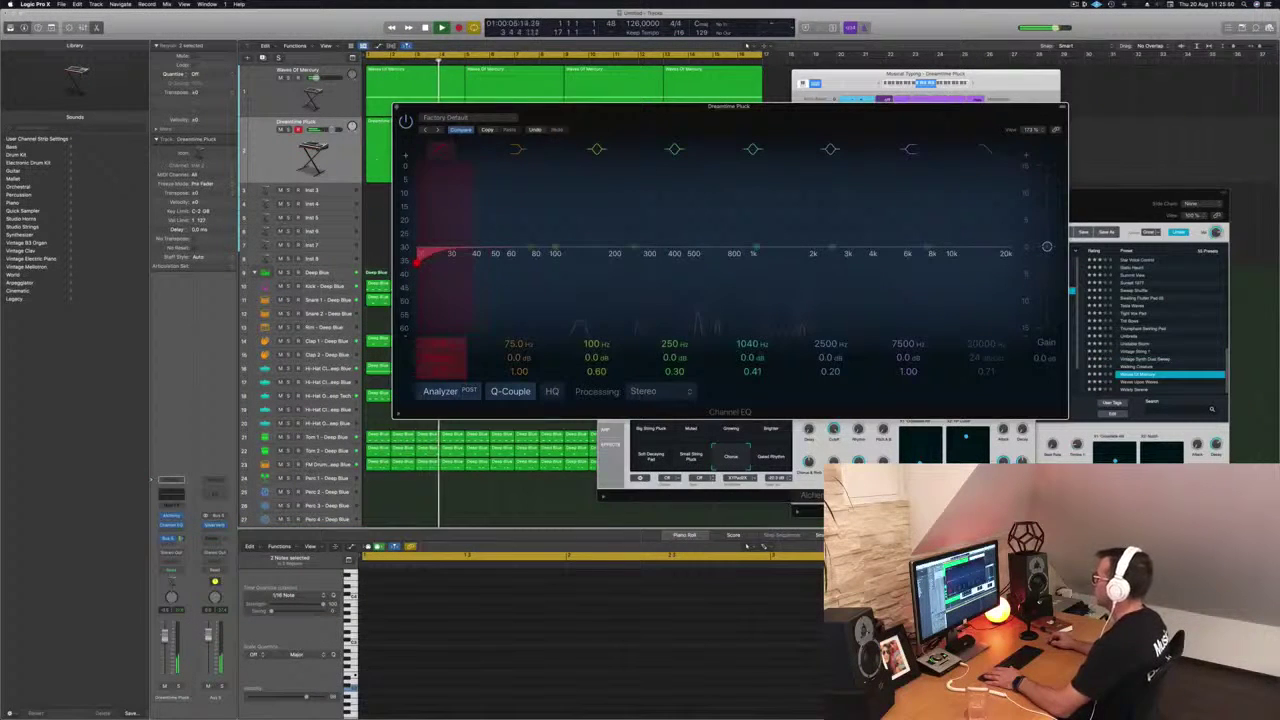
{"action": "left_click_drag", "start_coordinate": [421, 258], "coordinate": [597, 256]}
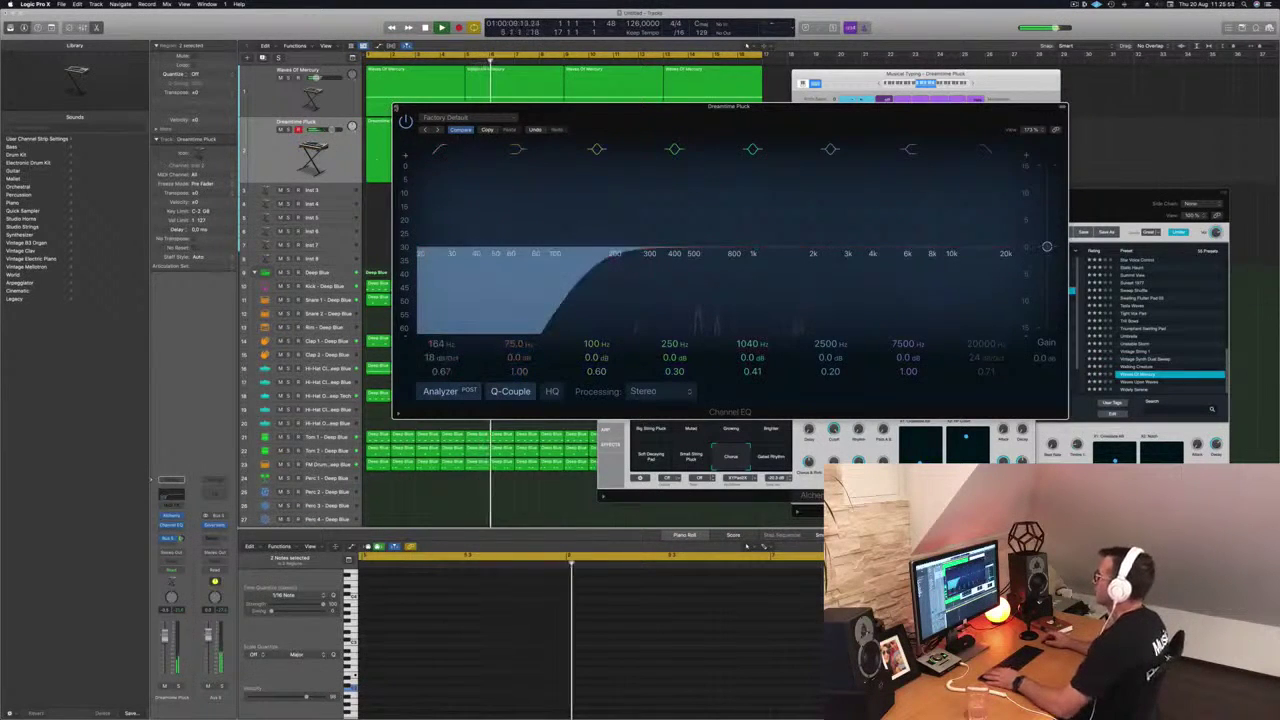
{"action": "key", "text": "super+w"}
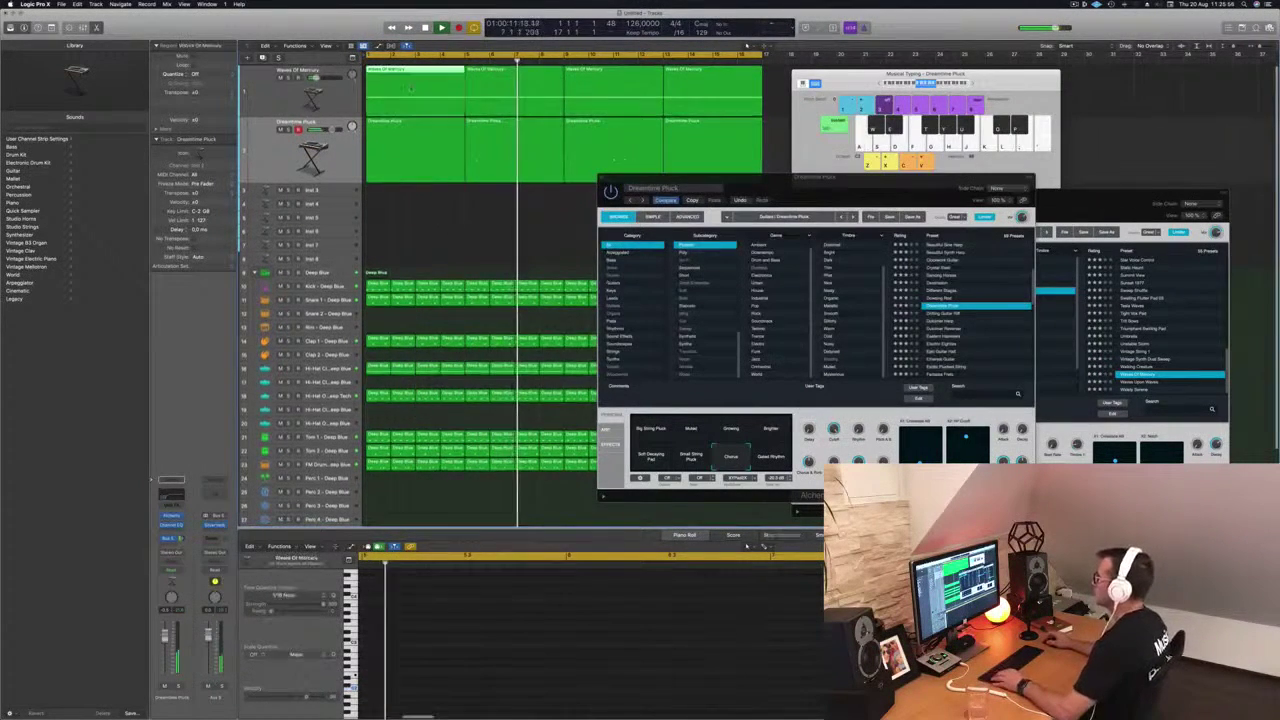
- Copy the first Waves Of Mercury region to the start of the Inst 3 track and stop playback
{"action": "key", "text": "super+Left"}
{"action": "left_click_drag", "start_coordinate": [407, 75], "coordinate": [405, 188]}
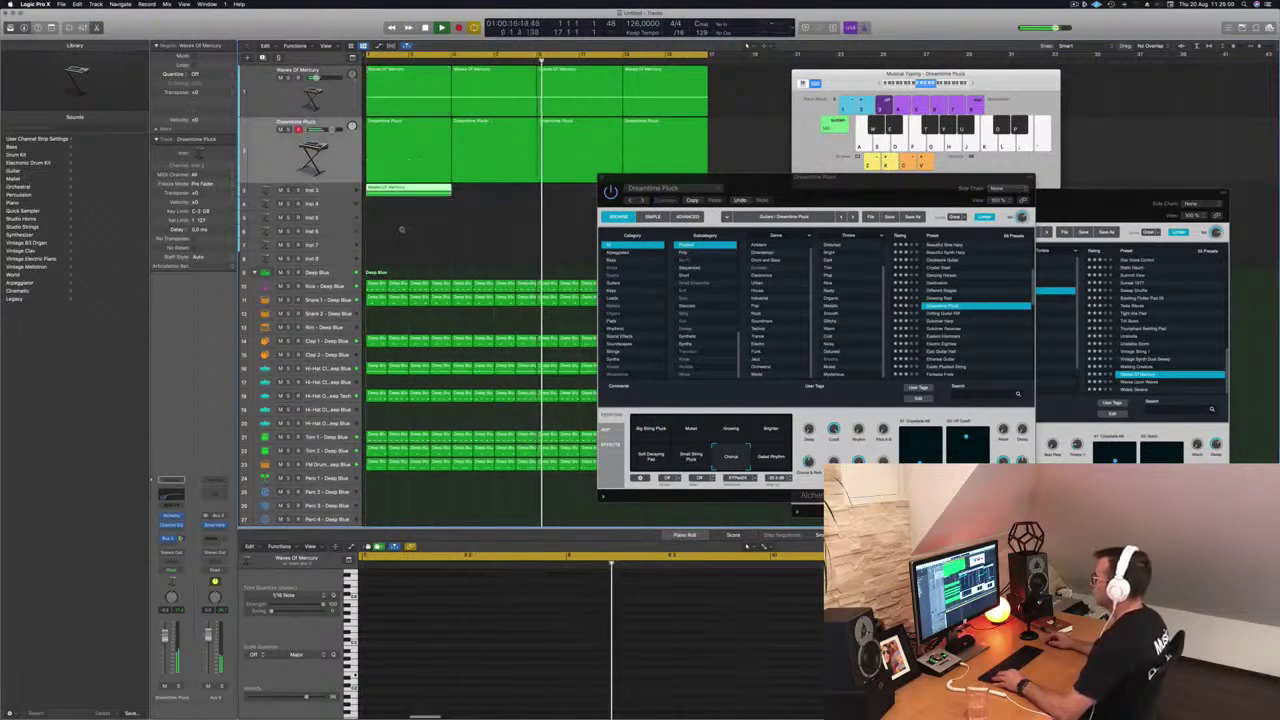
{"action": "key", "text": "super+Left"}
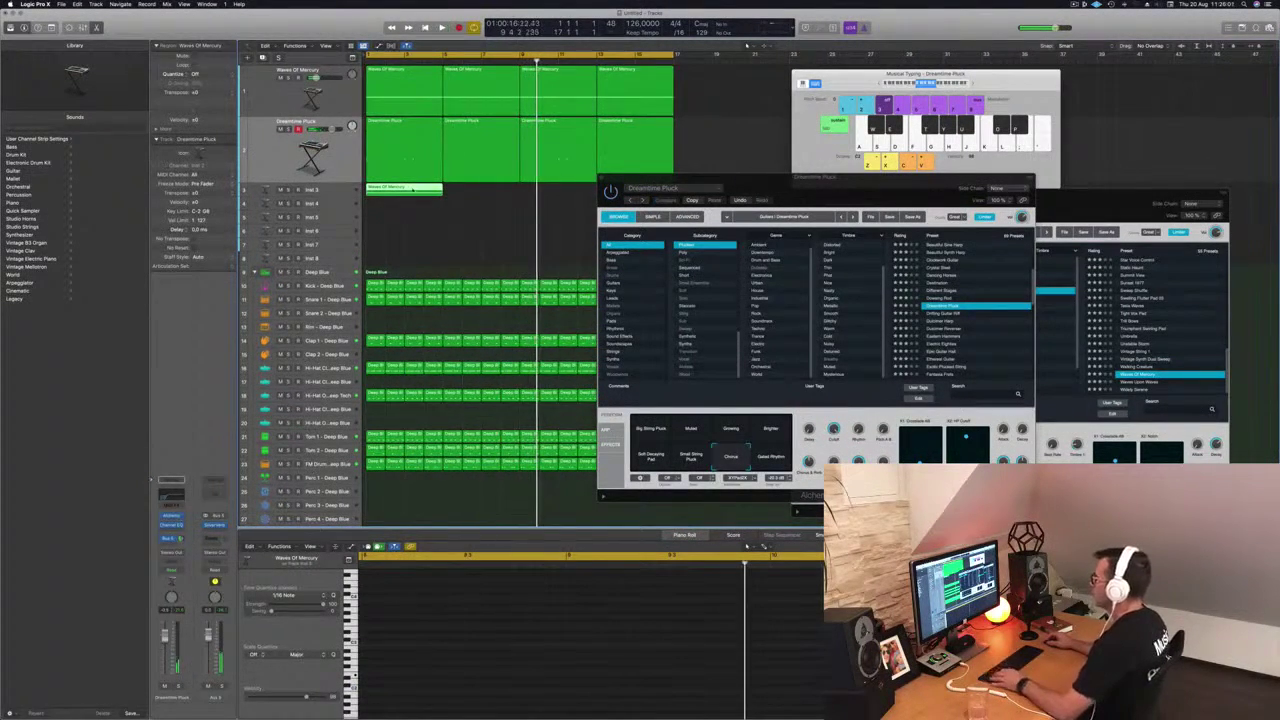
- Open the copied Waves Of Mercury region in the Piano Roll and copy its long note to a higher pitch
{"action": "key", "text": "p"}
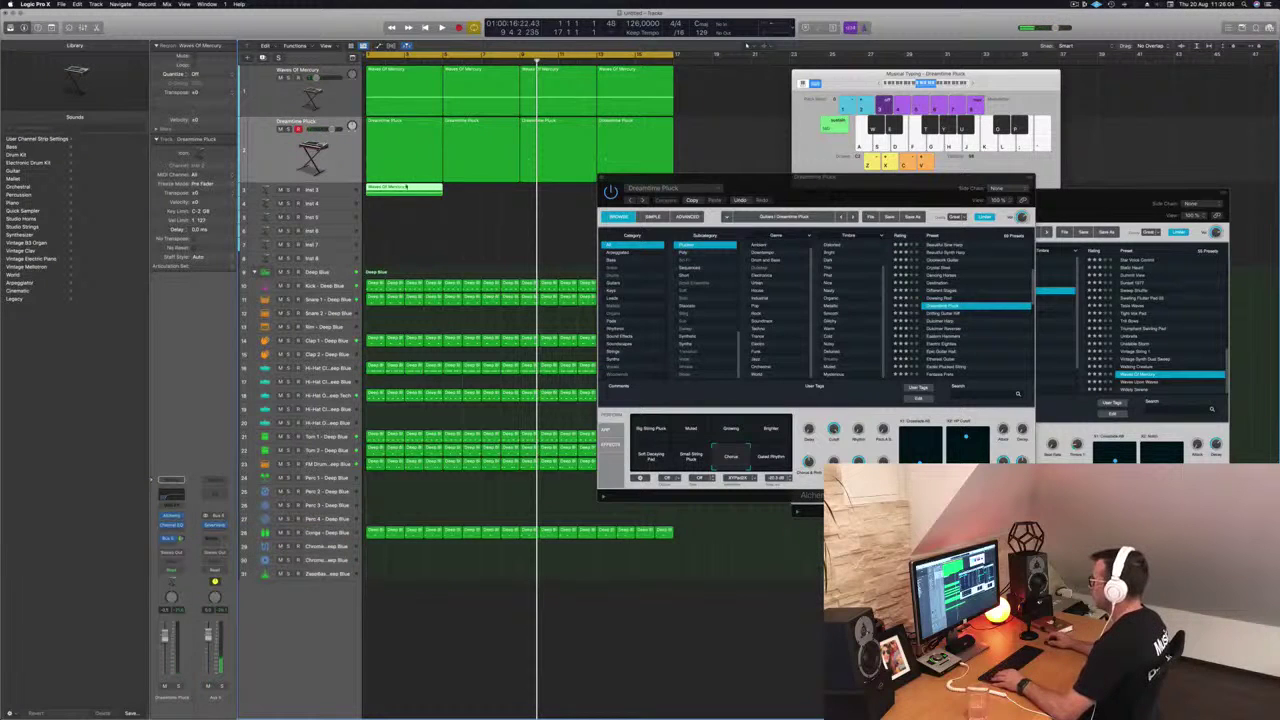
{"action": "key", "text": "p"}
{"action": "scroll", "coordinate": [531, 635], "scroll_direction": "down", "scroll_amount": 5}
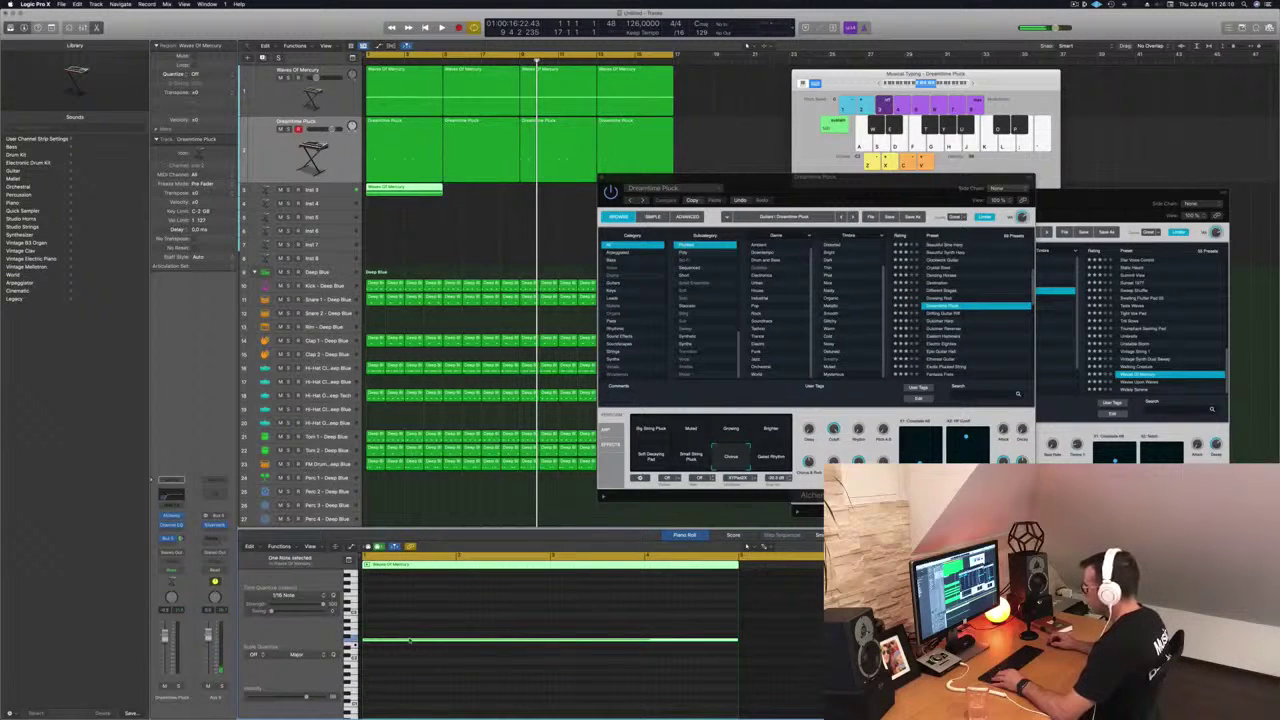
{"action": "left_click_drag", "start_coordinate": [410, 641], "coordinate": [409, 598]}
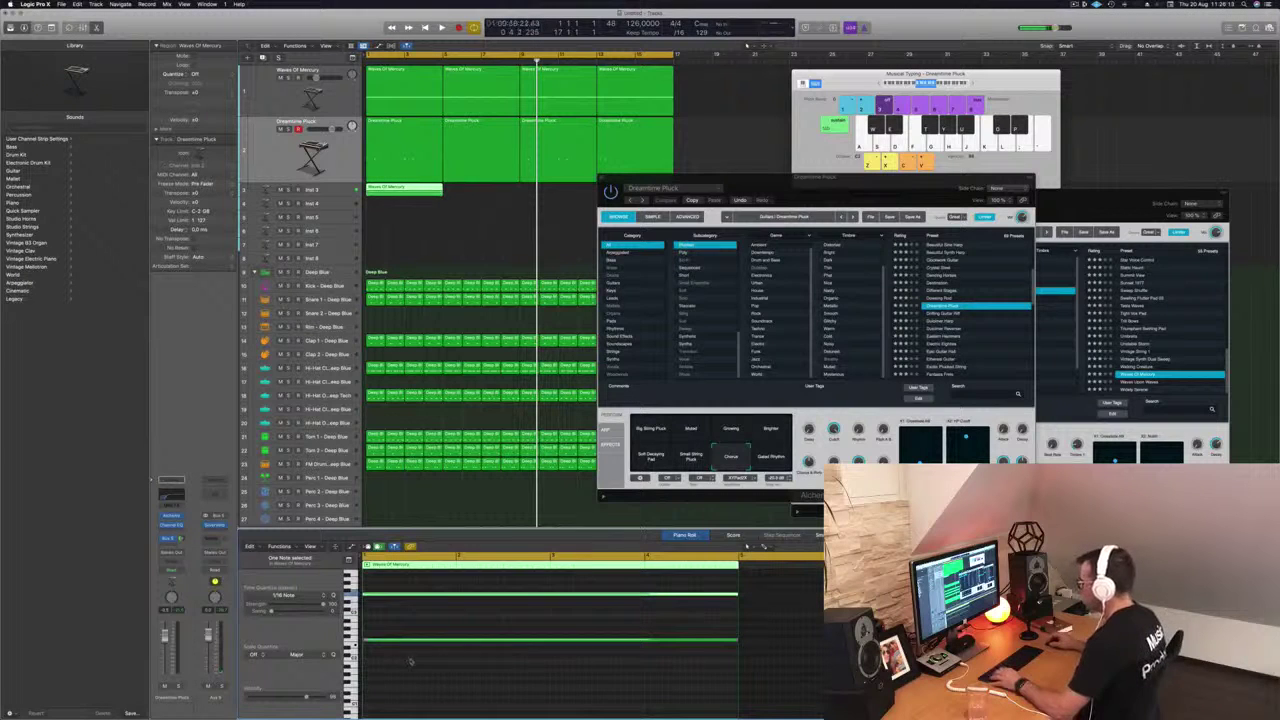
- Duplicate the Inst 3 region end to end until it fills all 16 bars, and enlarge the Inst 3 track's height
{"action": "left_click_drag", "start_coordinate": [397, 195], "coordinate": [545, 194]}
{"action": "left_click", "coordinate": [402, 191], "text": "shift"}
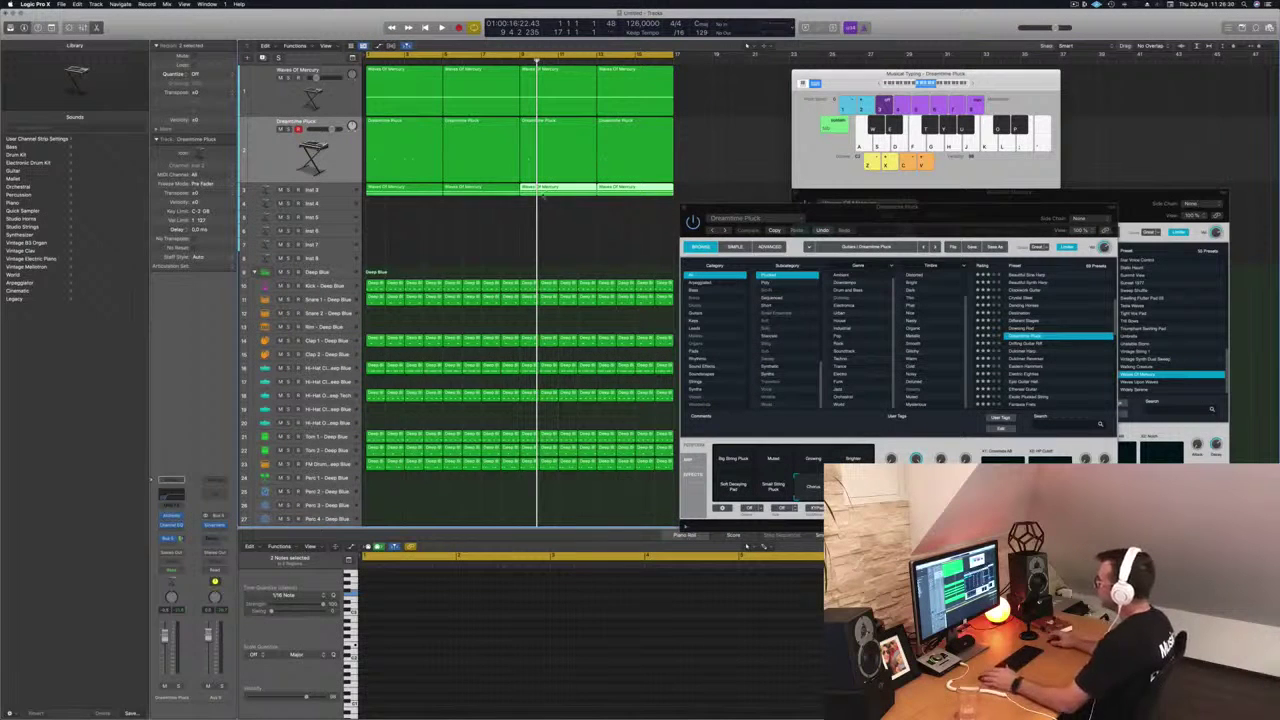
{"action": "left_click", "coordinate": [489, 219]}
{"action": "left_click", "coordinate": [331, 193]}
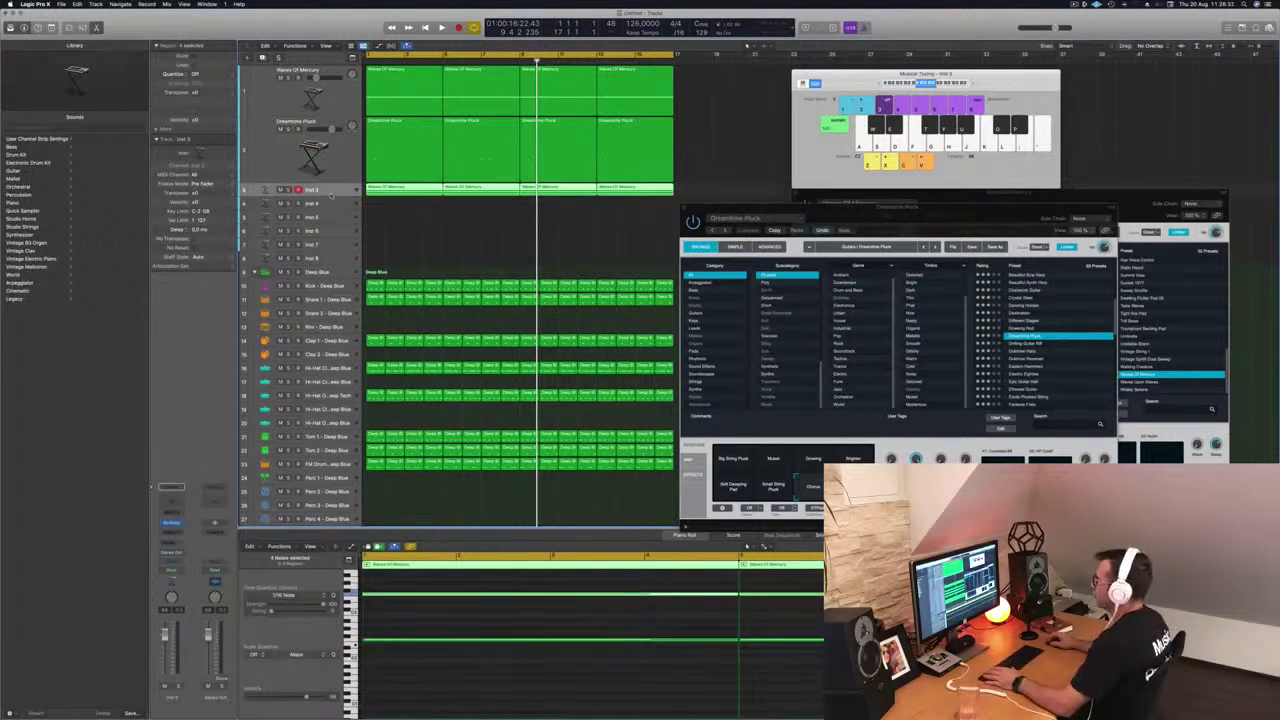
{"action": "left_click_drag", "start_coordinate": [325, 204], "coordinate": [322, 254]}
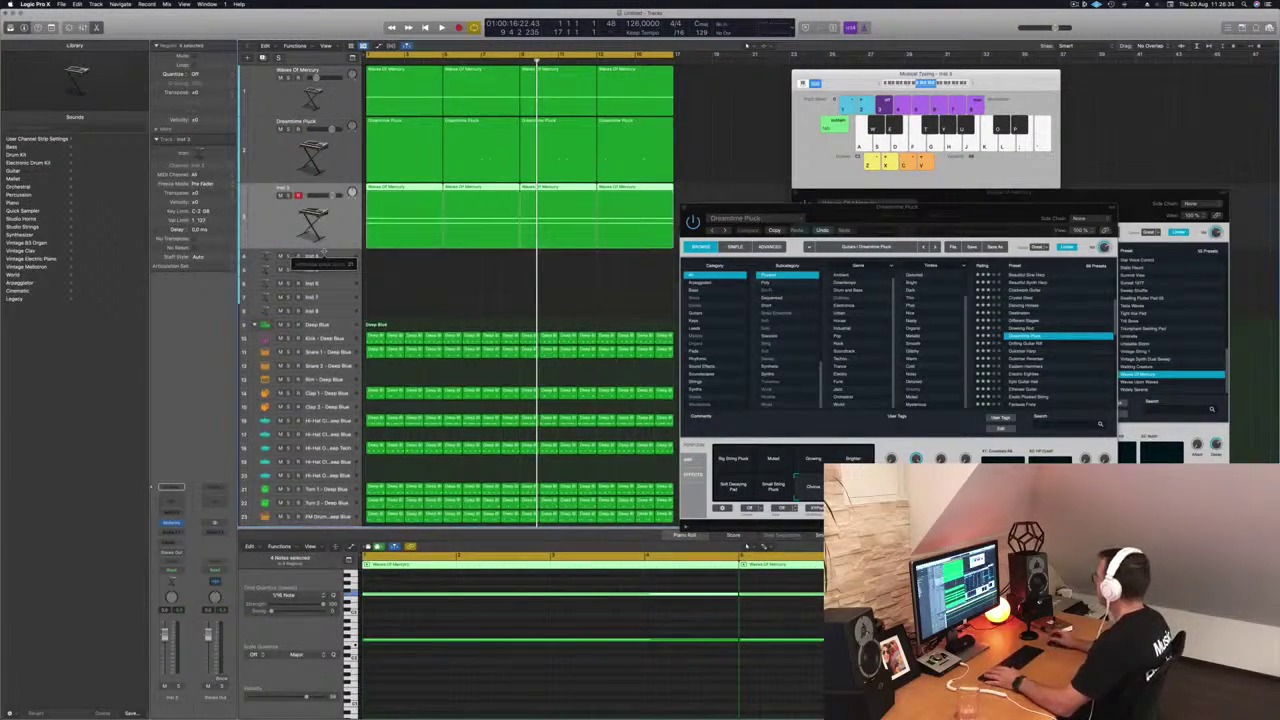
- Open the Alchemy instrument of the Inst 3 track and arrange the plug-in windows clear of the arrangement
{"action": "left_click", "coordinate": [970, 215]}
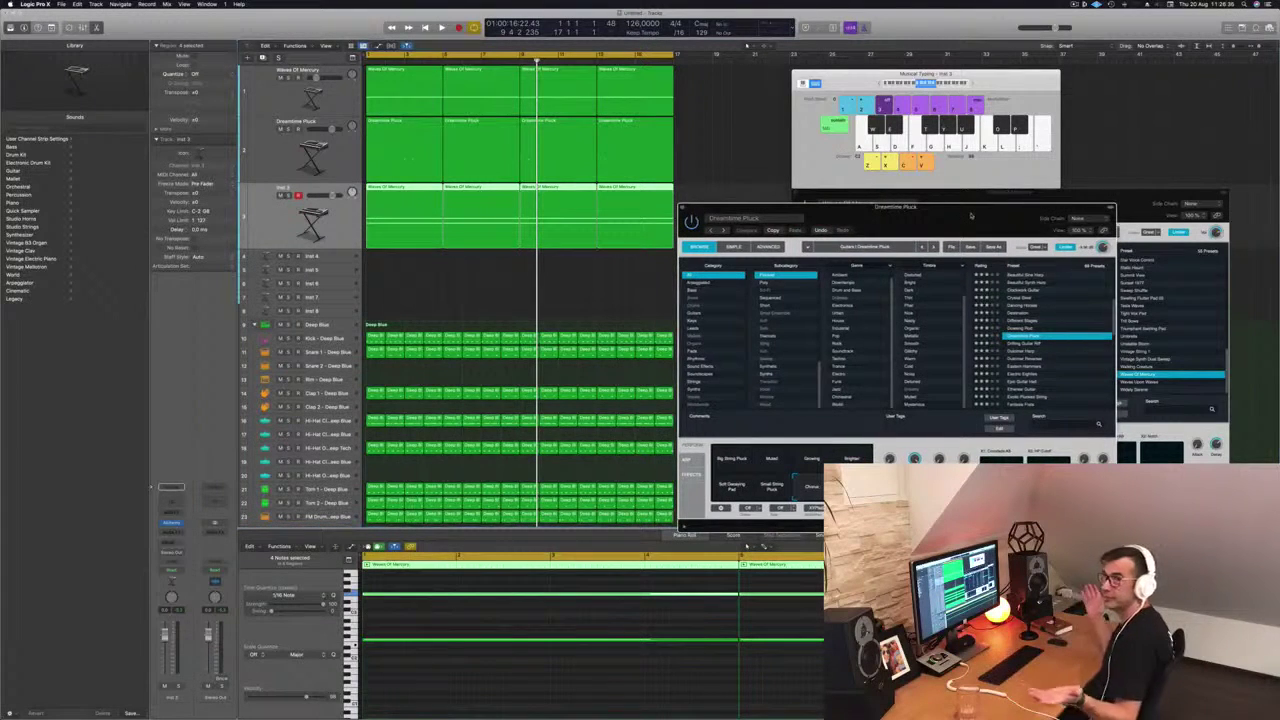
{"action": "left_click_drag", "start_coordinate": [970, 215], "coordinate": [884, 212]}
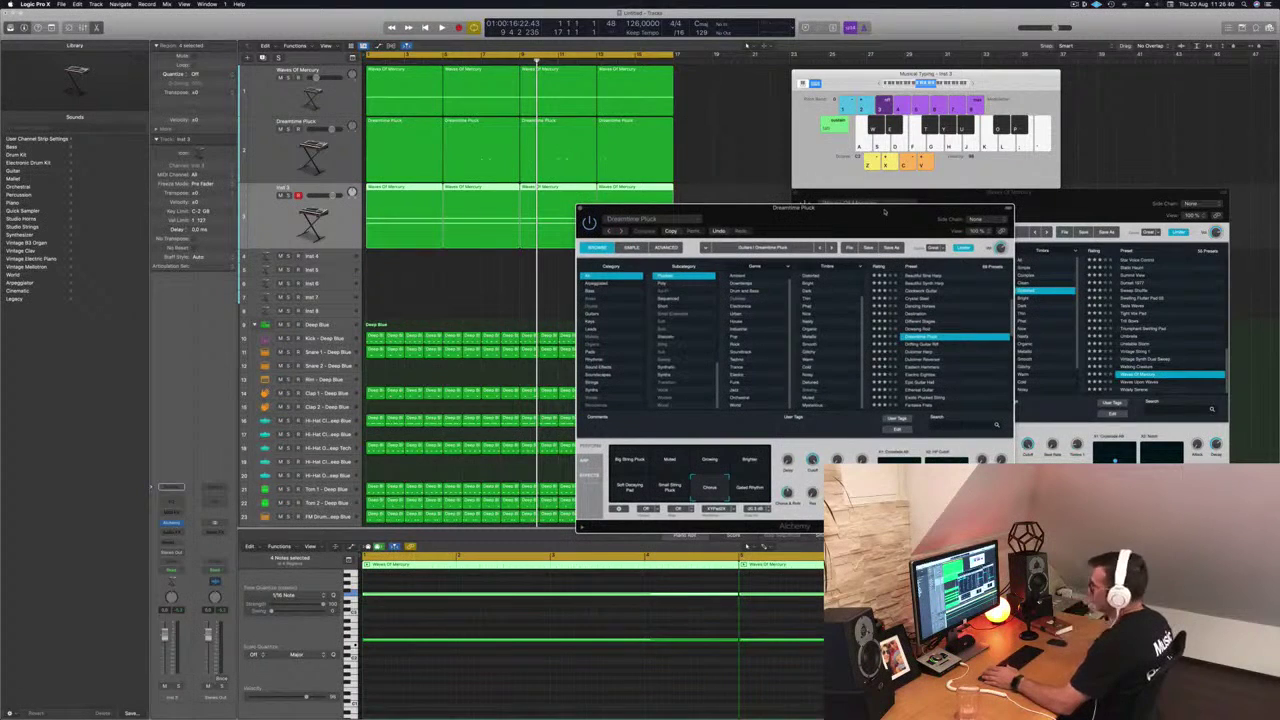
{"action": "left_click_drag", "start_coordinate": [884, 212], "coordinate": [881, 212]}
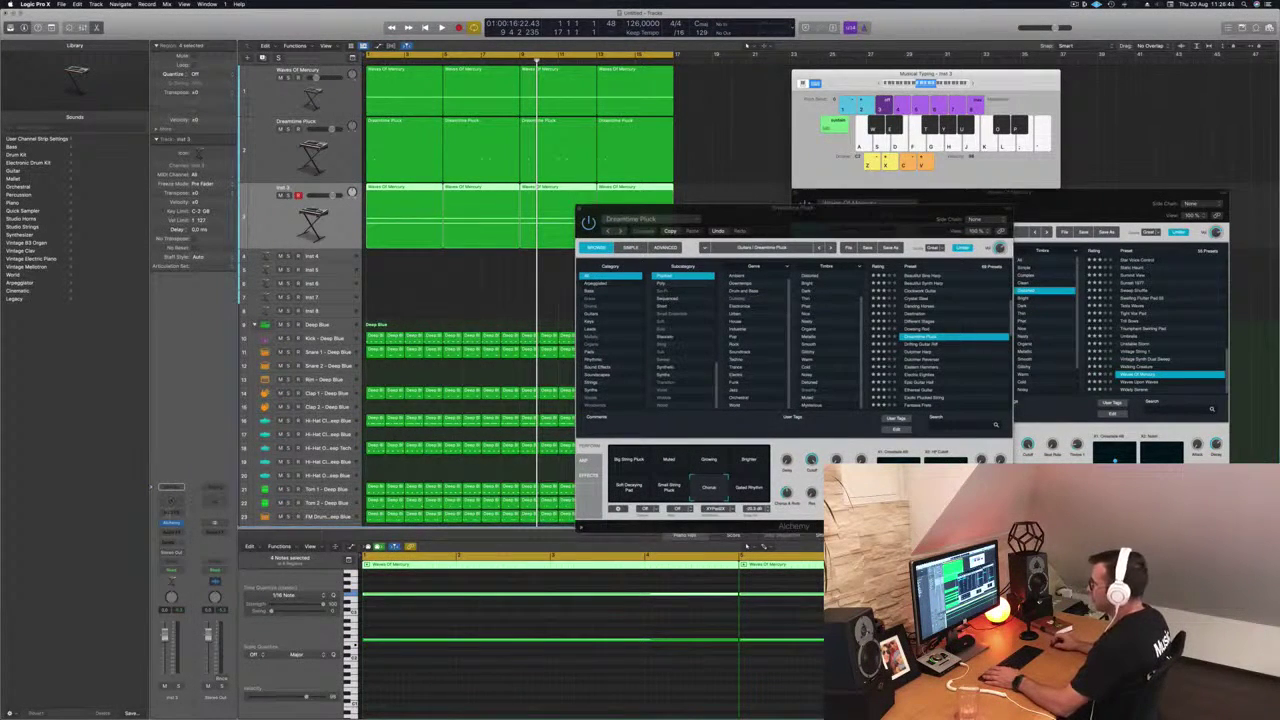
{"action": "left_click", "coordinate": [172, 523]}
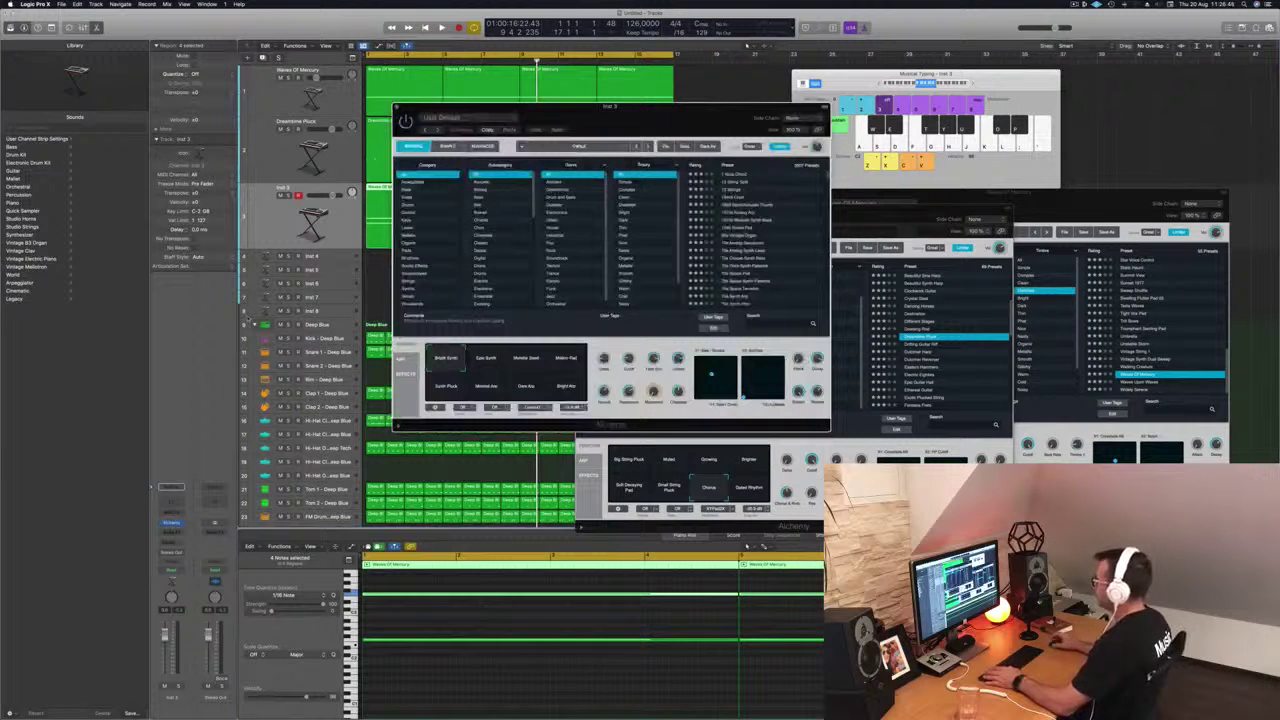
{"action": "left_click", "coordinate": [1075, 4]}
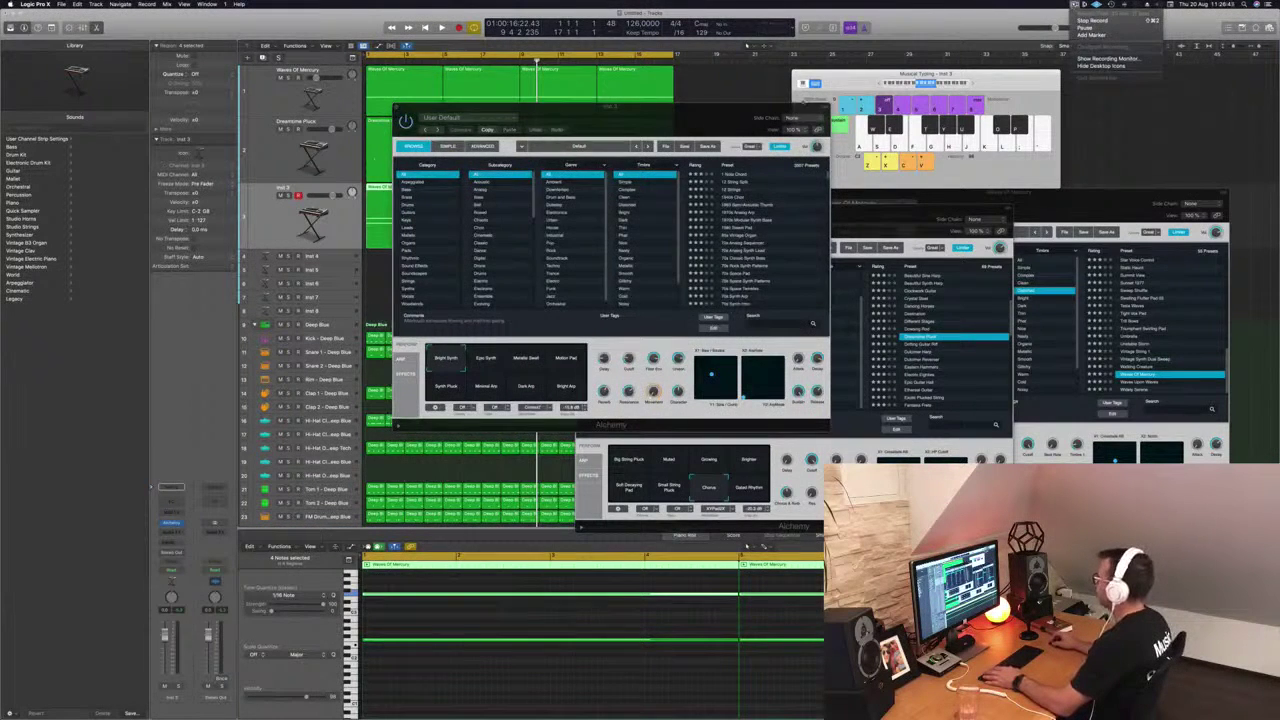
{"action": "left_click_drag", "start_coordinate": [673, 120], "coordinate": [802, 178]}
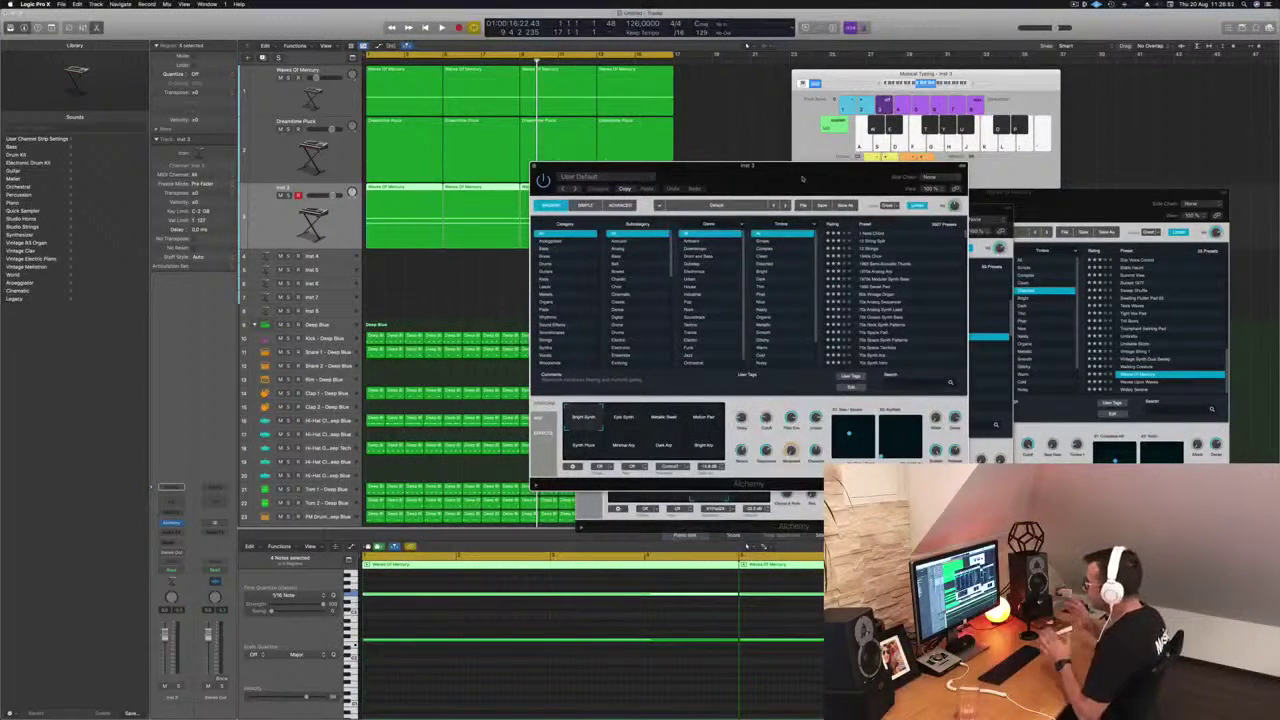
{"action": "left_click_drag", "start_coordinate": [802, 178], "coordinate": [809, 206]}
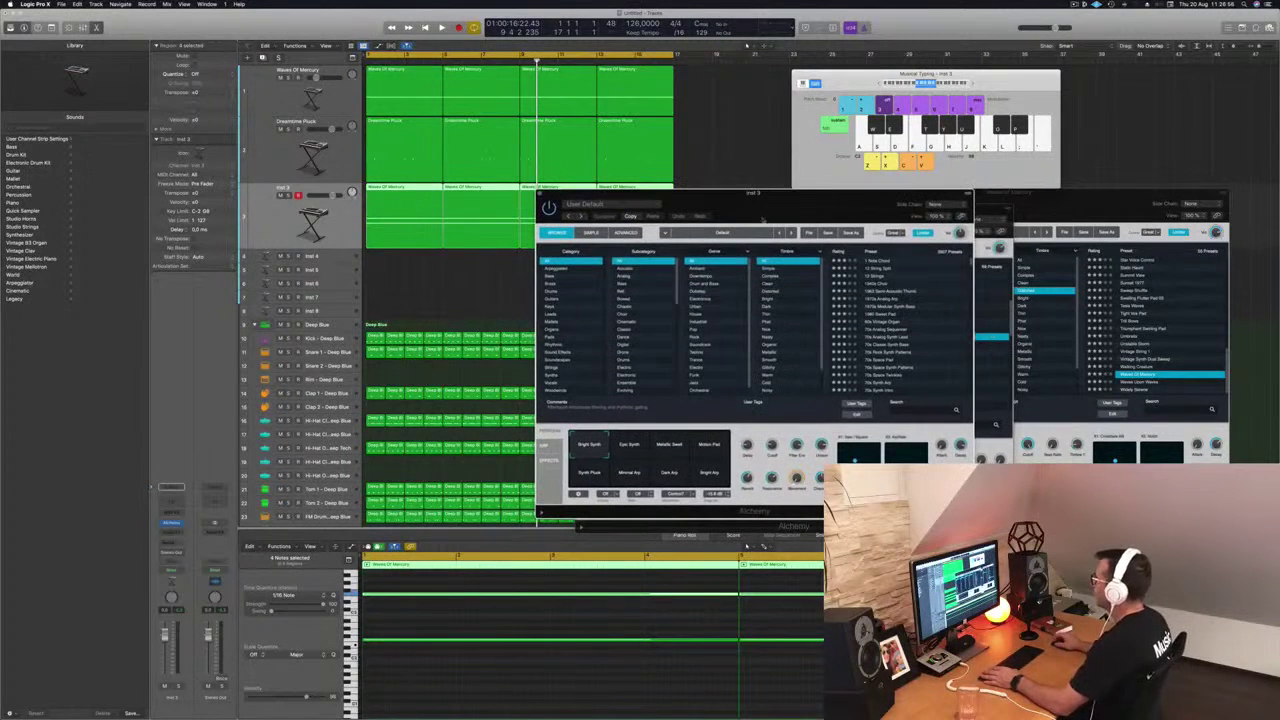
- Filter Alchemy's presets to the Arpeggiated category, try 1970s Analog Arp and load Worker Bee from the end of the list
{"action": "left_click", "coordinate": [552, 268]}
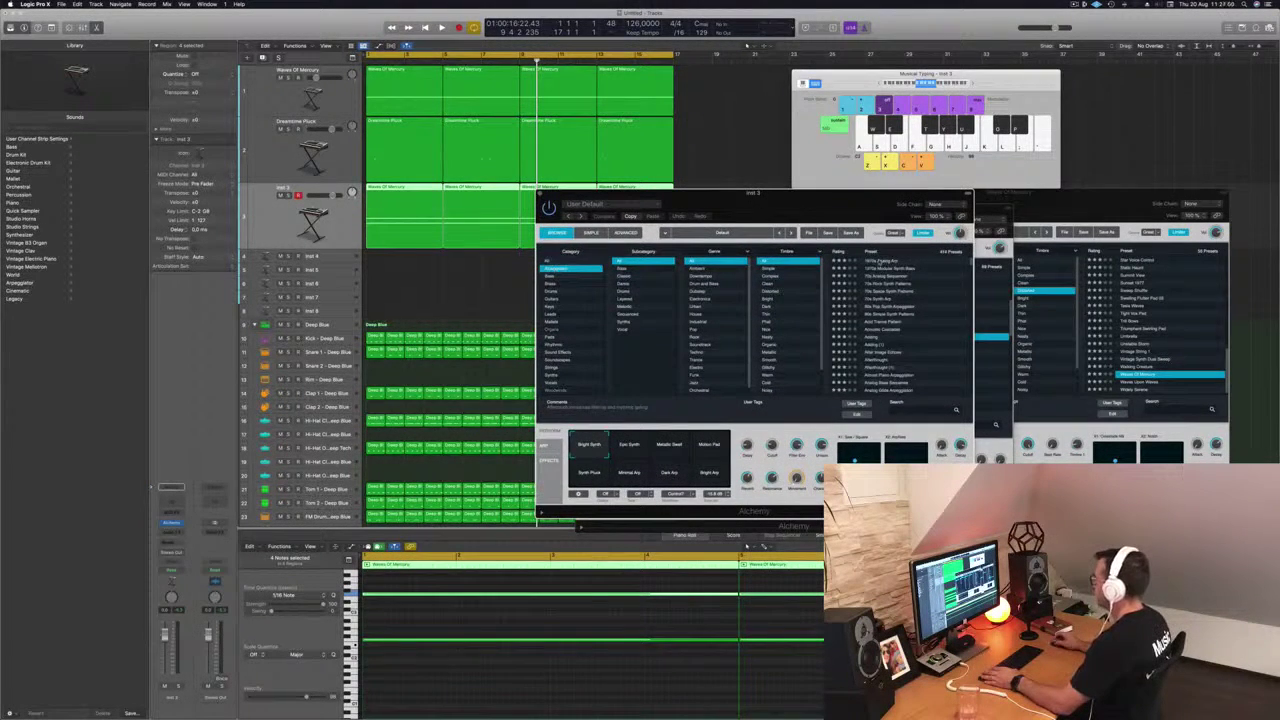
{"action": "left_click", "coordinate": [880, 261]}
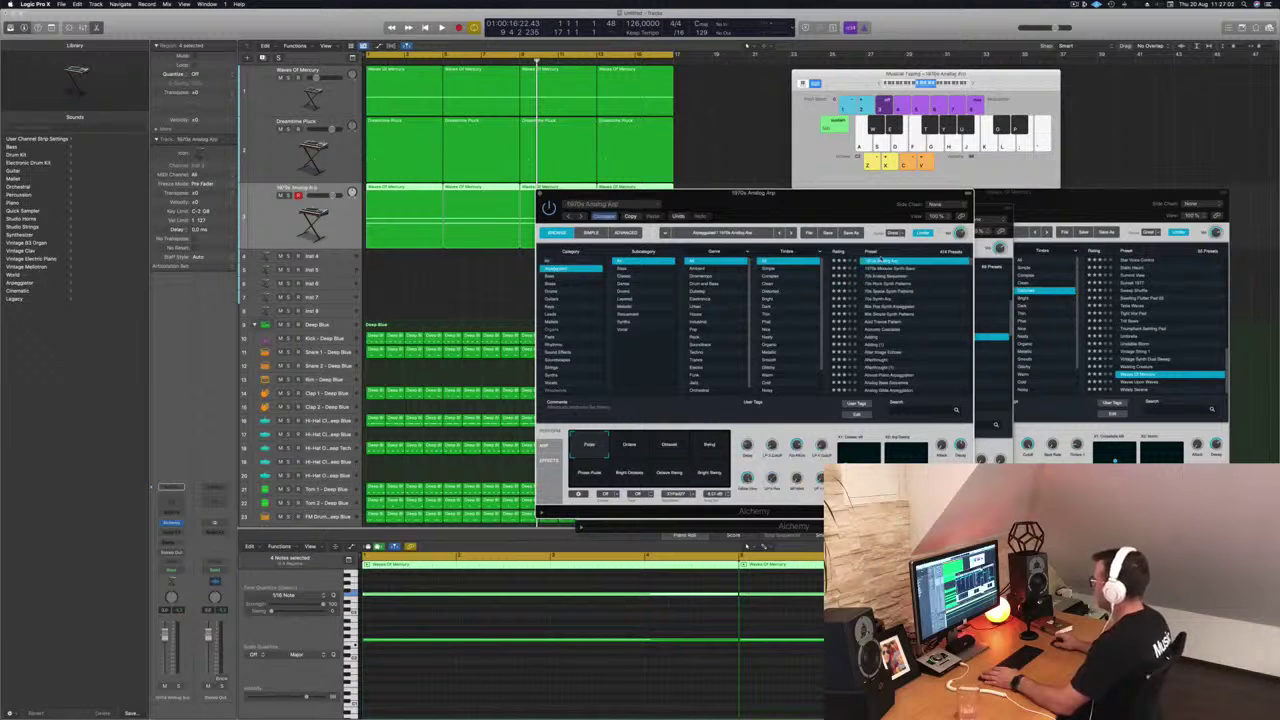
{"action": "scroll", "coordinate": [950, 290], "scroll_direction": "down", "scroll_amount": 10}
{"action": "left_click_drag", "start_coordinate": [969, 291], "coordinate": [973, 404]}
{"action": "left_click_drag", "start_coordinate": [900, 193], "coordinate": [998, 185]}
{"action": "left_click", "coordinate": [286, 233]}
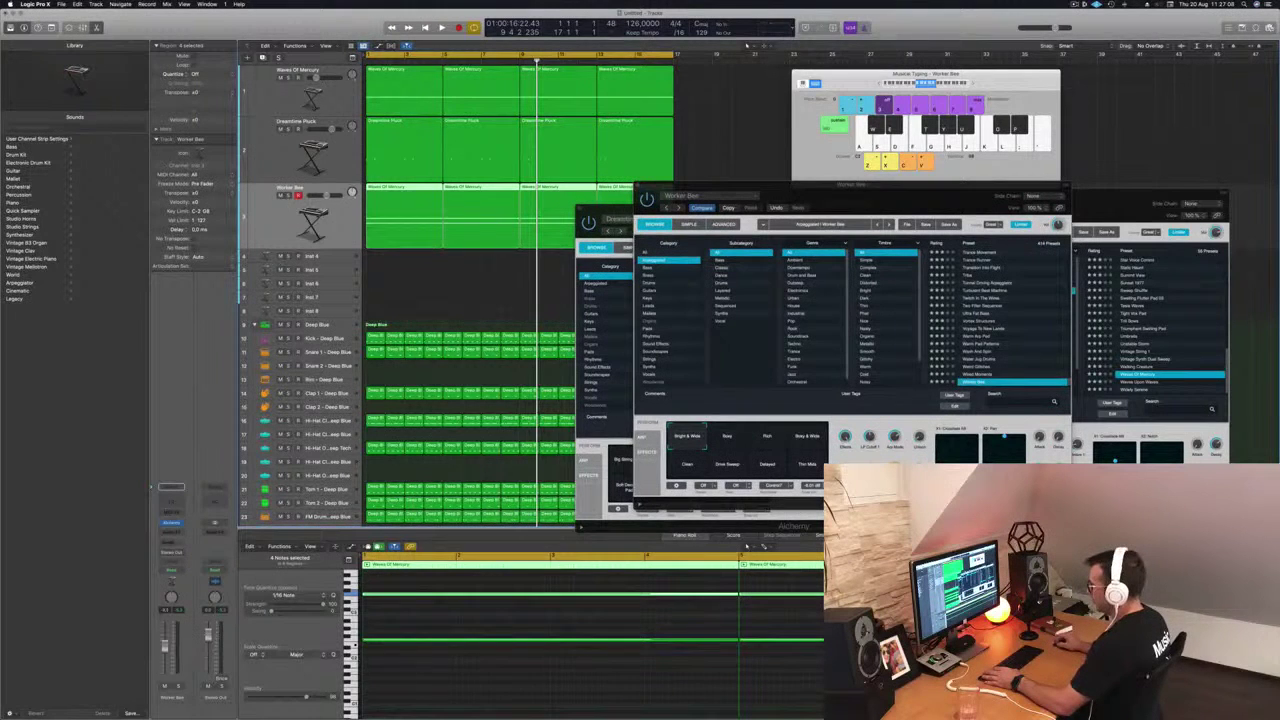
- Play the track from the start and audition Worker Bee's performance snapshots, including Clean, Drive Sweep and Delayed
{"action": "key", "text": "Return"}
{"action": "key", "text": "space"}
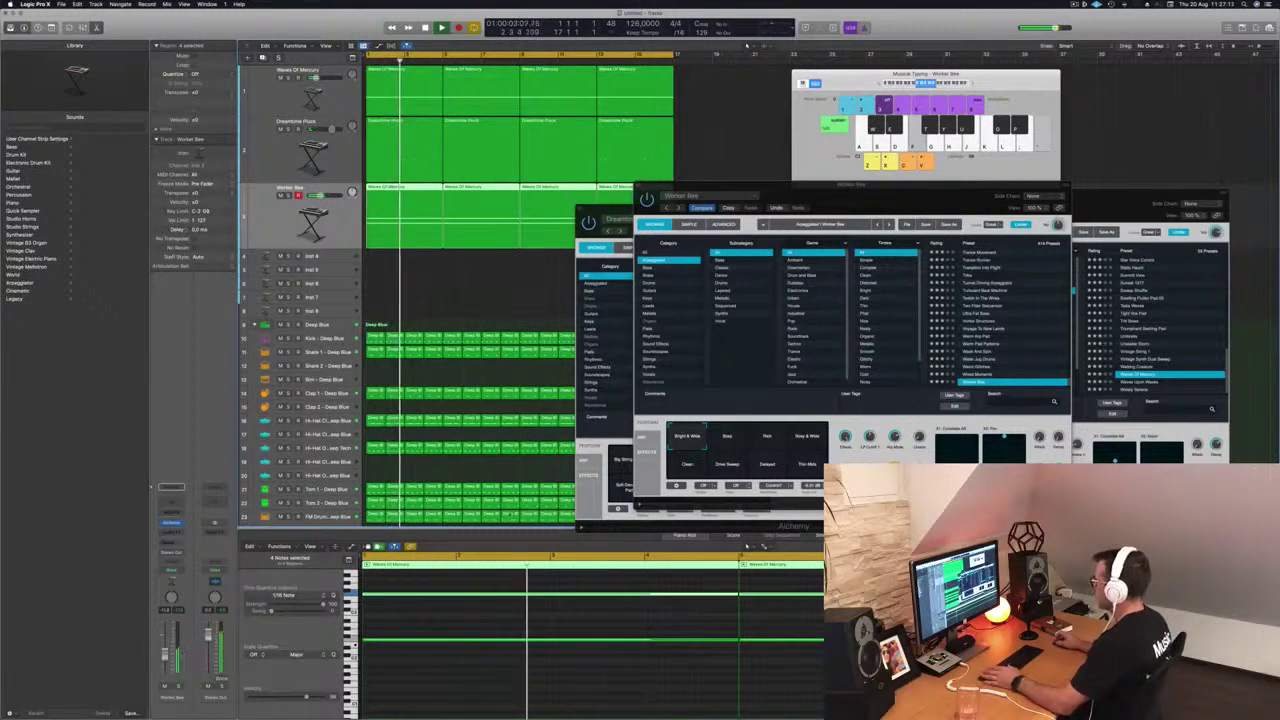
{"action": "left_click", "coordinate": [727, 436]}
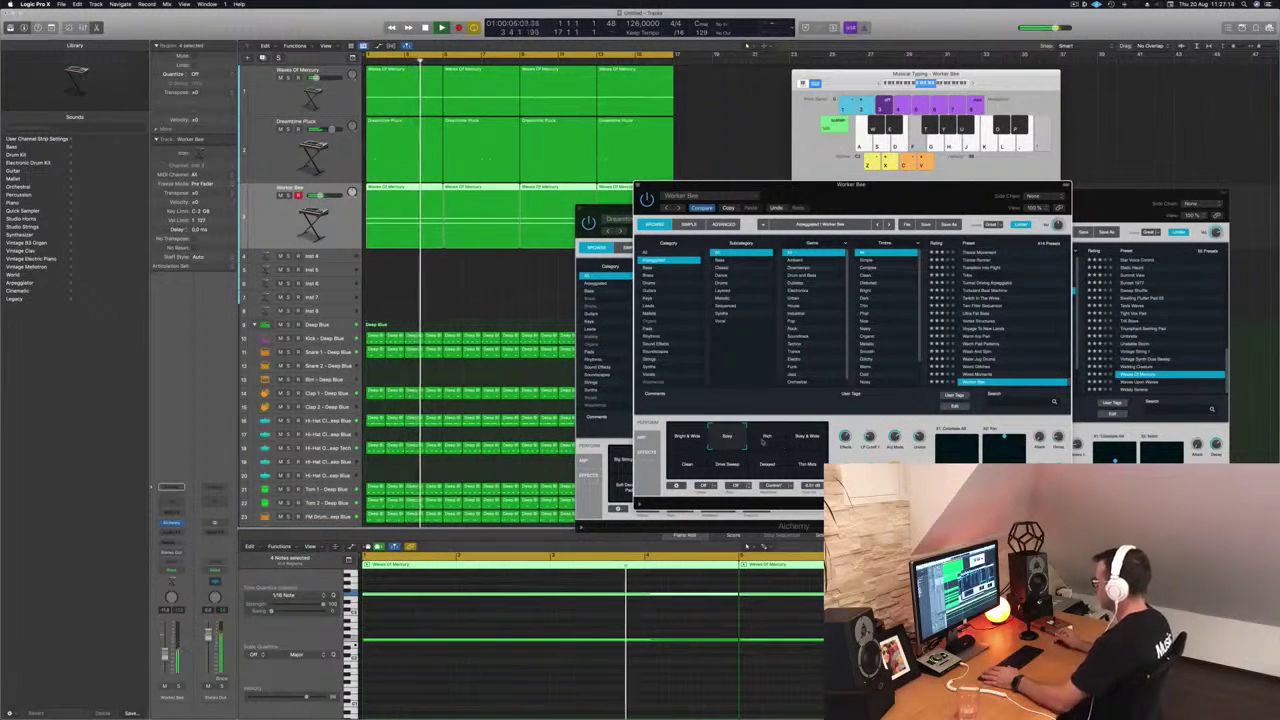
{"action": "left_click", "coordinate": [767, 437]}
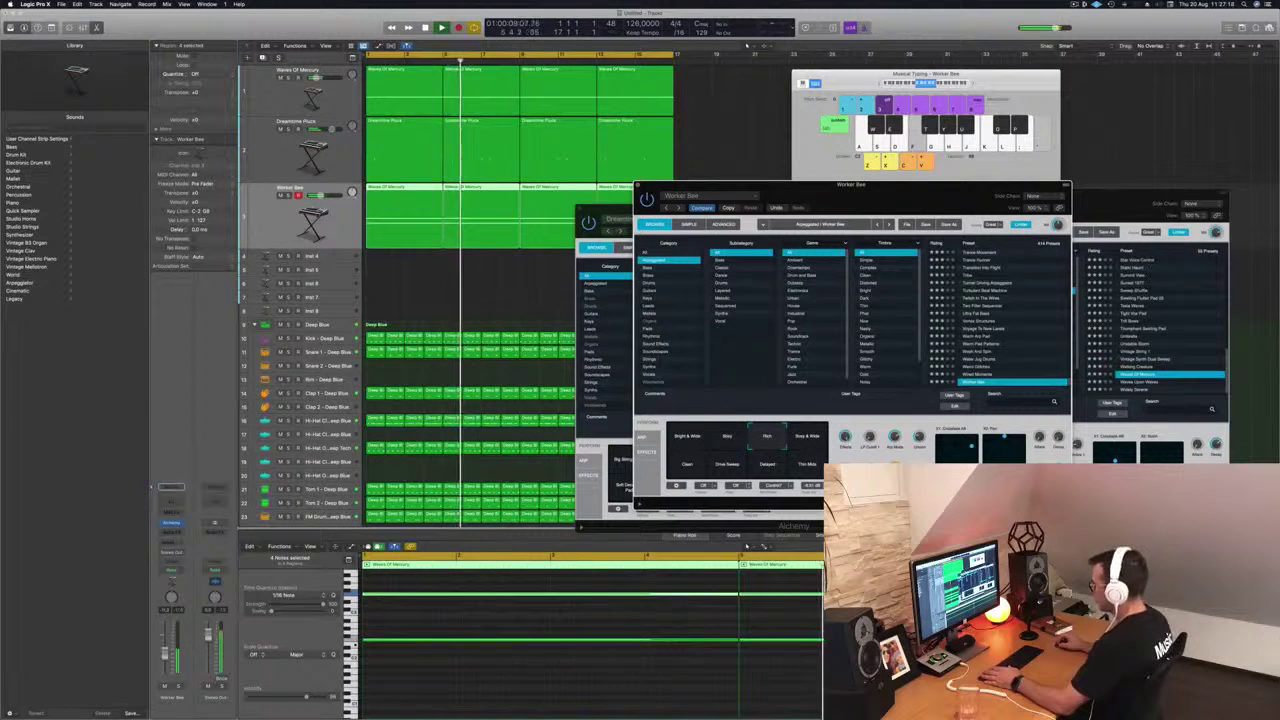
{"action": "left_click", "coordinate": [318, 196]}
{"action": "left_click", "coordinate": [806, 436]}
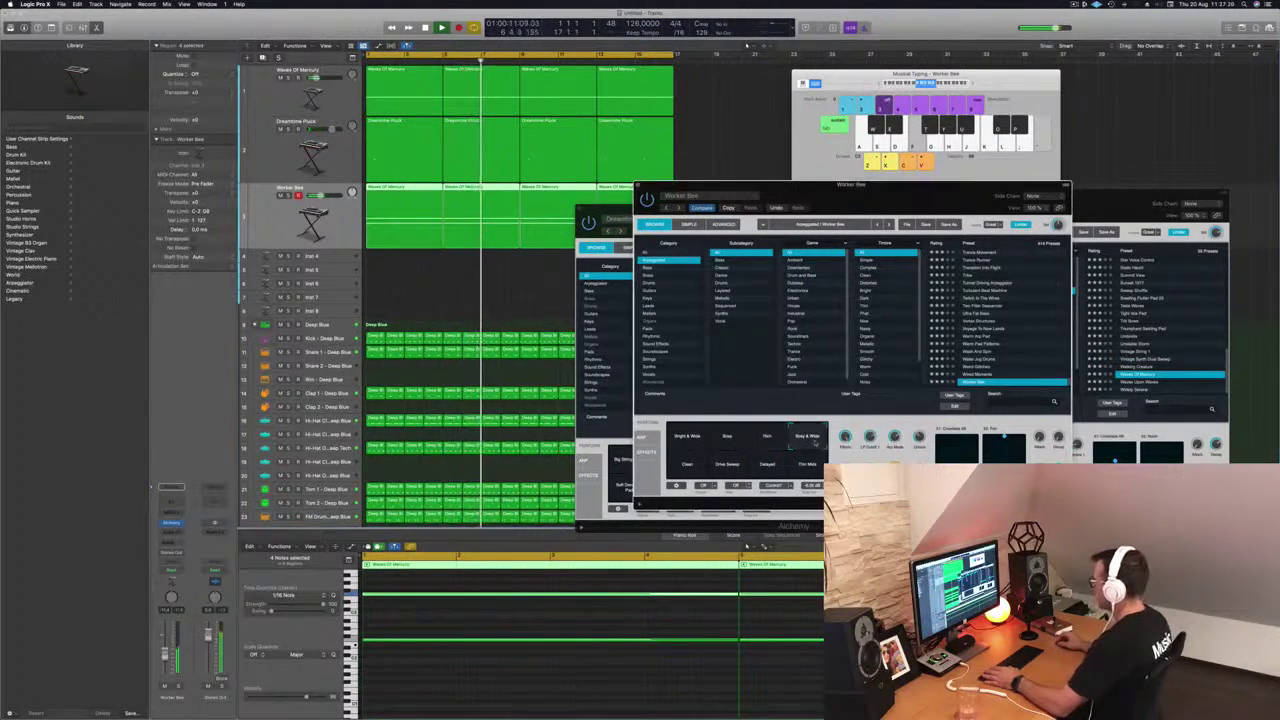
{"action": "left_click", "coordinate": [688, 463]}
{"action": "left_click", "coordinate": [728, 465]}
{"action": "left_click", "coordinate": [766, 465]}
{"action": "left_click", "coordinate": [804, 466]}
- Load the Wired Moments preset and audition its snapshots, including Wooden, Guitar Like and FM Keys, returning to the second one
{"action": "left_click", "coordinate": [996, 374]}
{"action": "key", "text": "Return"}
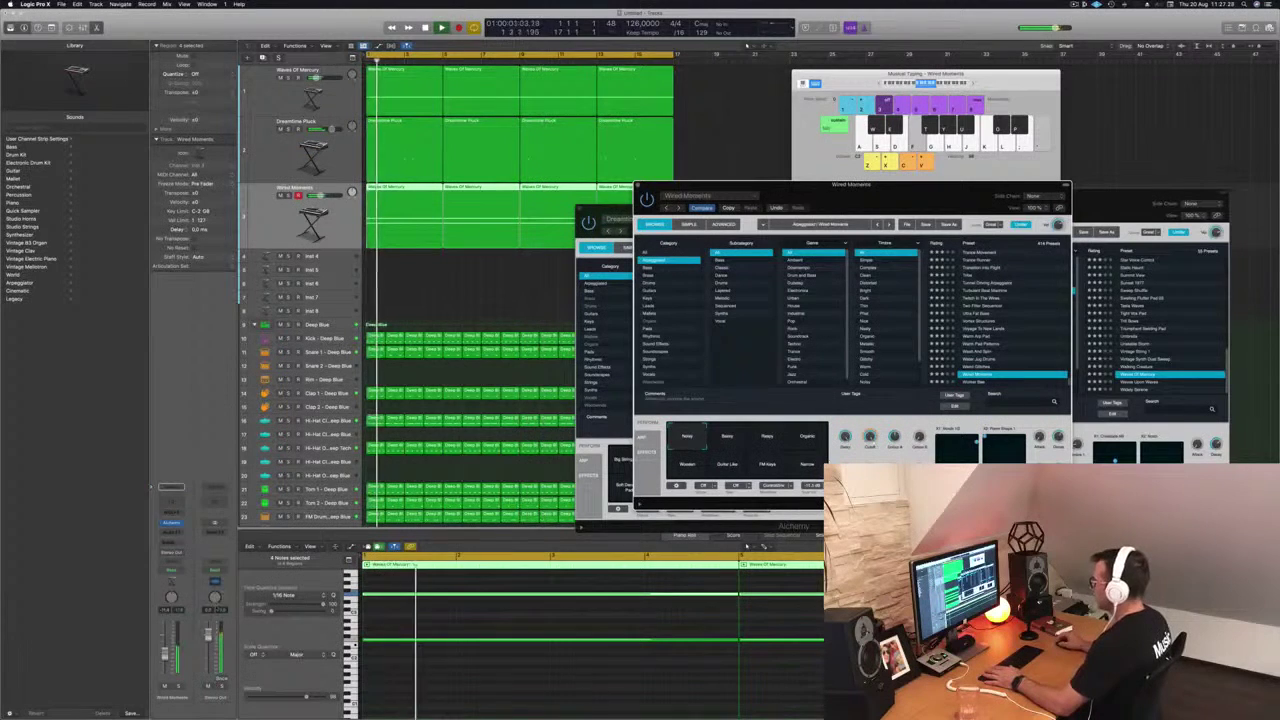
{"action": "key", "text": "Return"}
{"action": "left_click", "coordinate": [728, 440]}
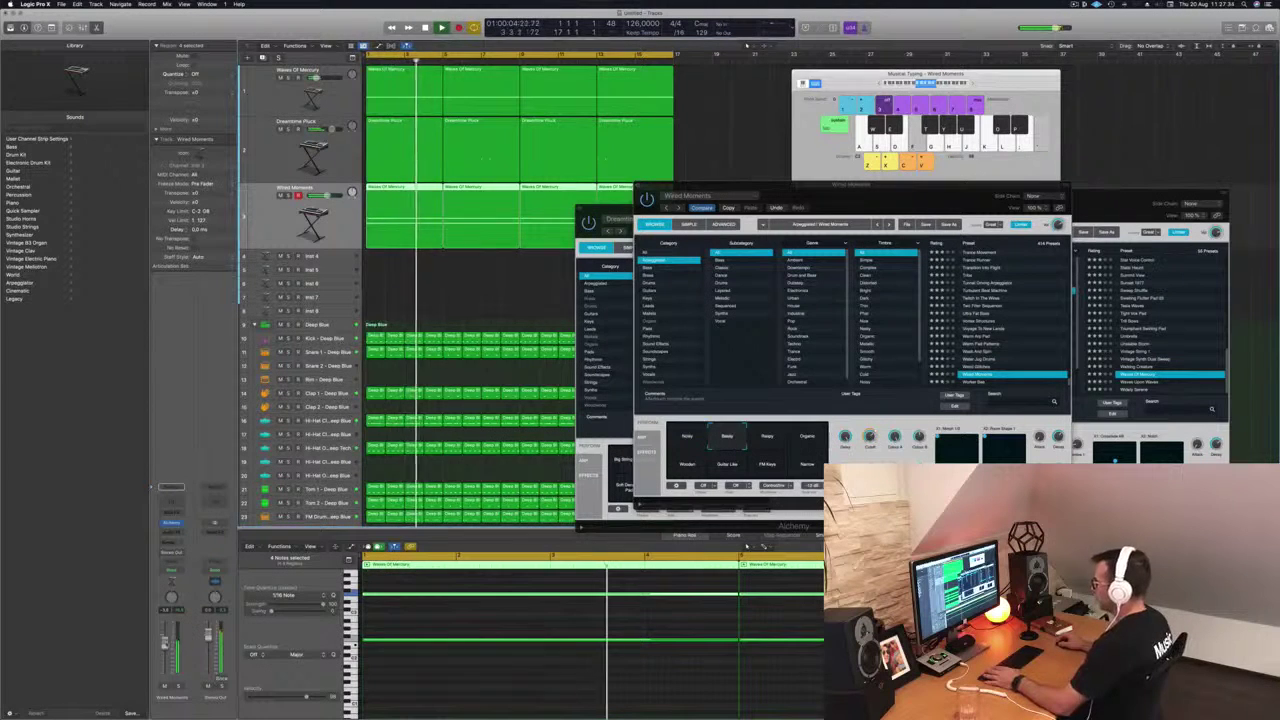
{"action": "left_click", "coordinate": [767, 440]}
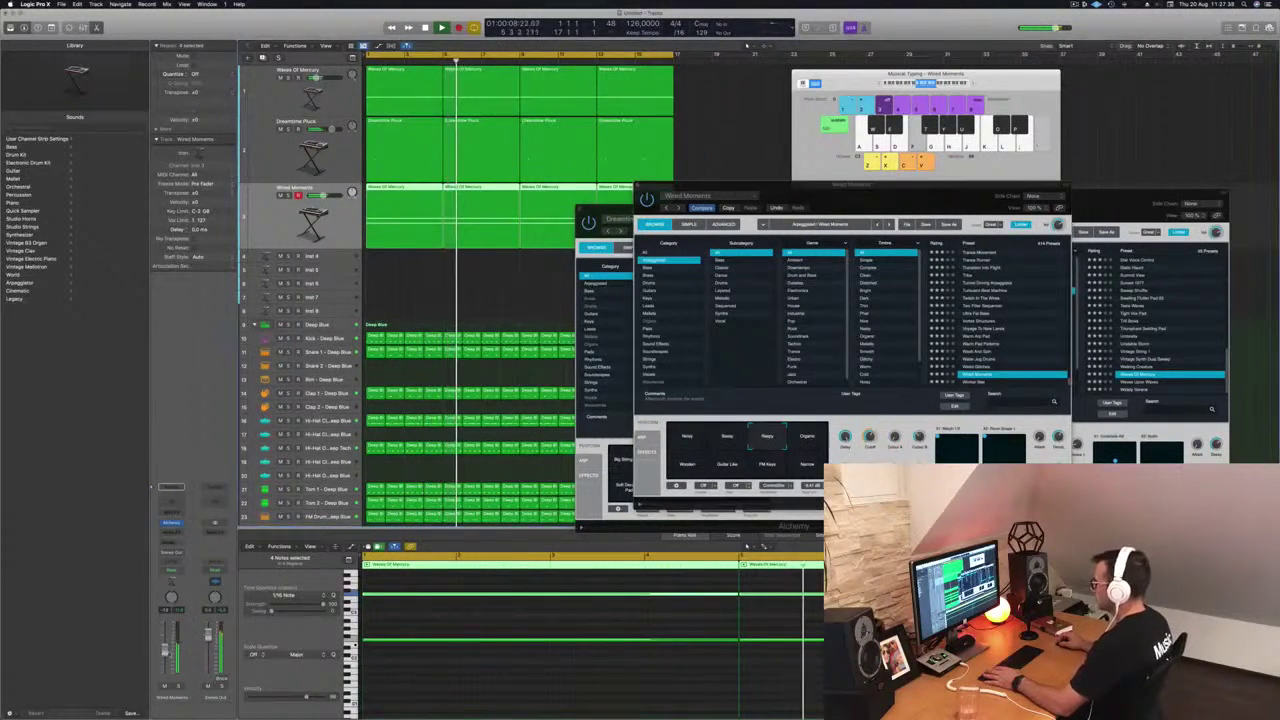
{"action": "left_click", "coordinate": [805, 440]}
{"action": "left_click", "coordinate": [687, 466]}
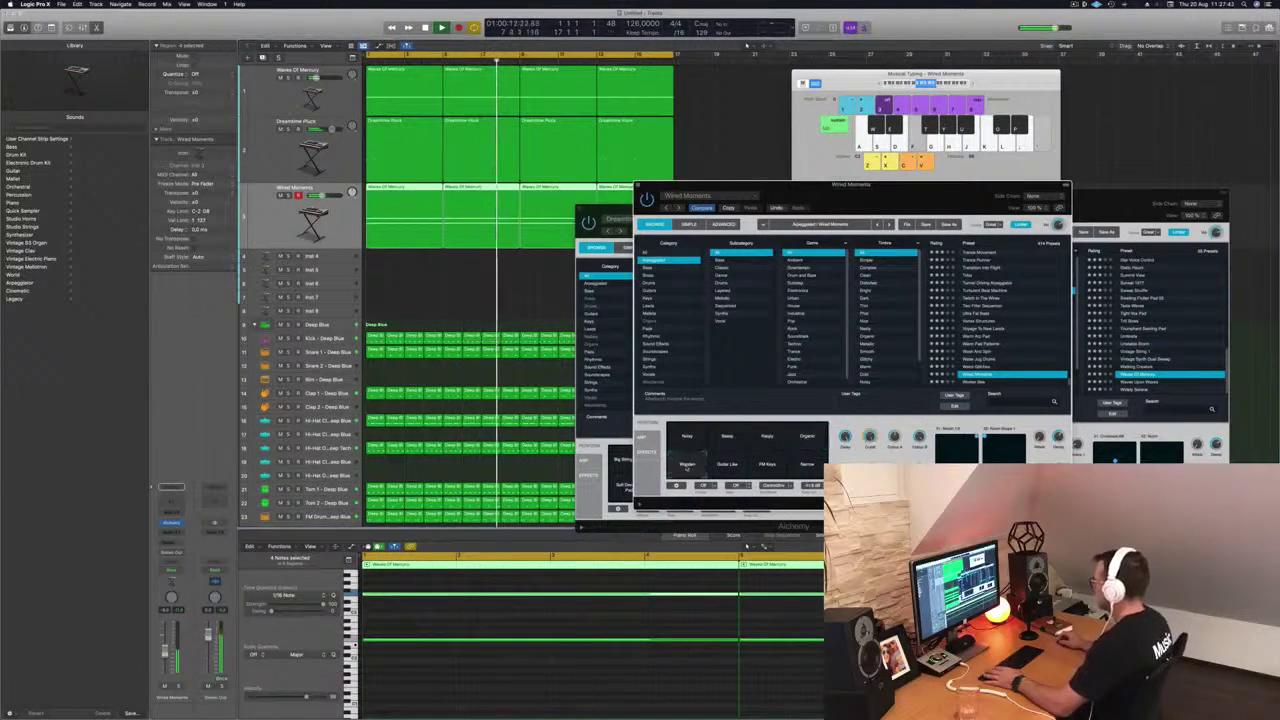
{"action": "left_click", "coordinate": [727, 468]}
{"action": "left_click", "coordinate": [767, 467]}
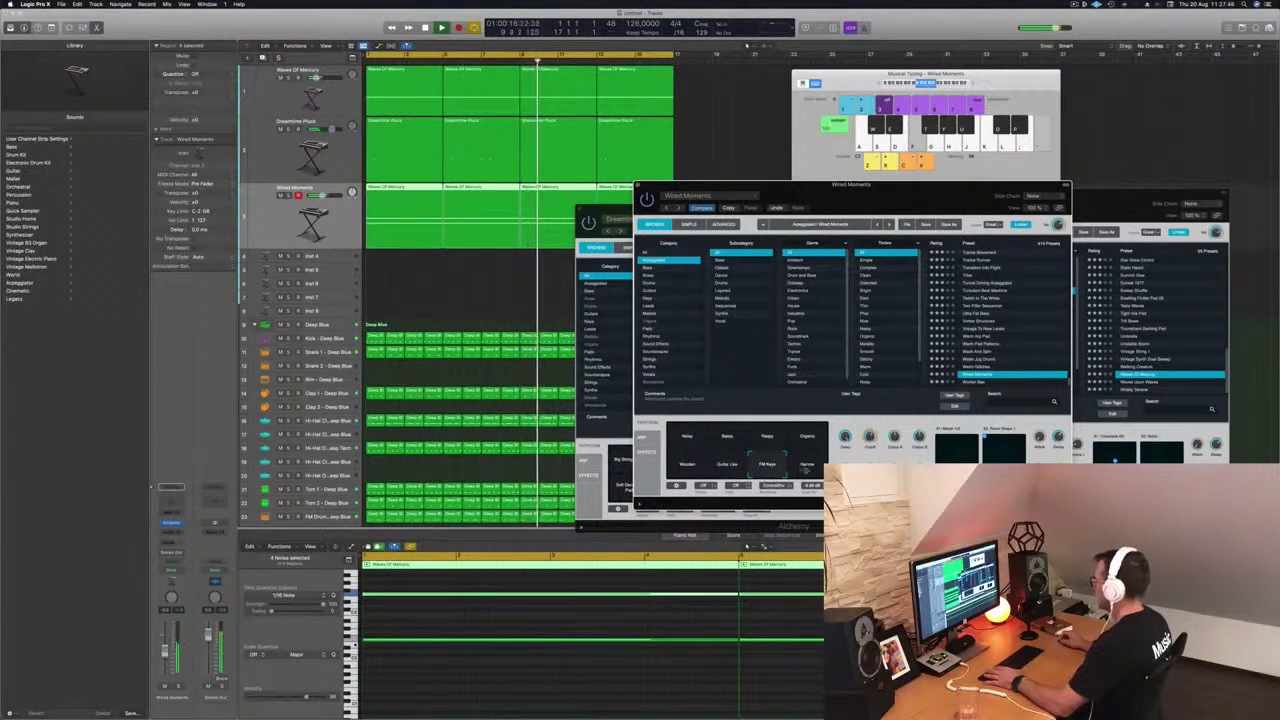
{"action": "left_click", "coordinate": [729, 446]}
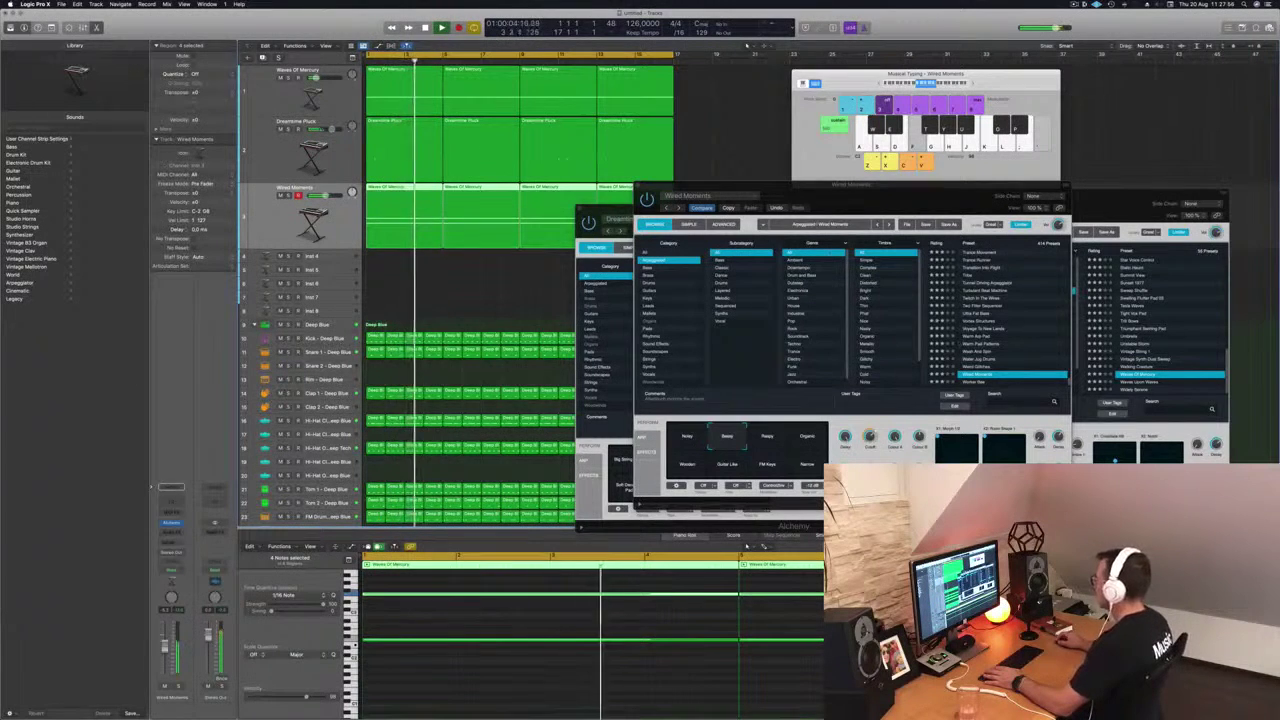
- Audition the Weird Glitches, Water Jug Drums and Wash And Spin presets against the playing track
{"action": "left_click", "coordinate": [979, 368]}
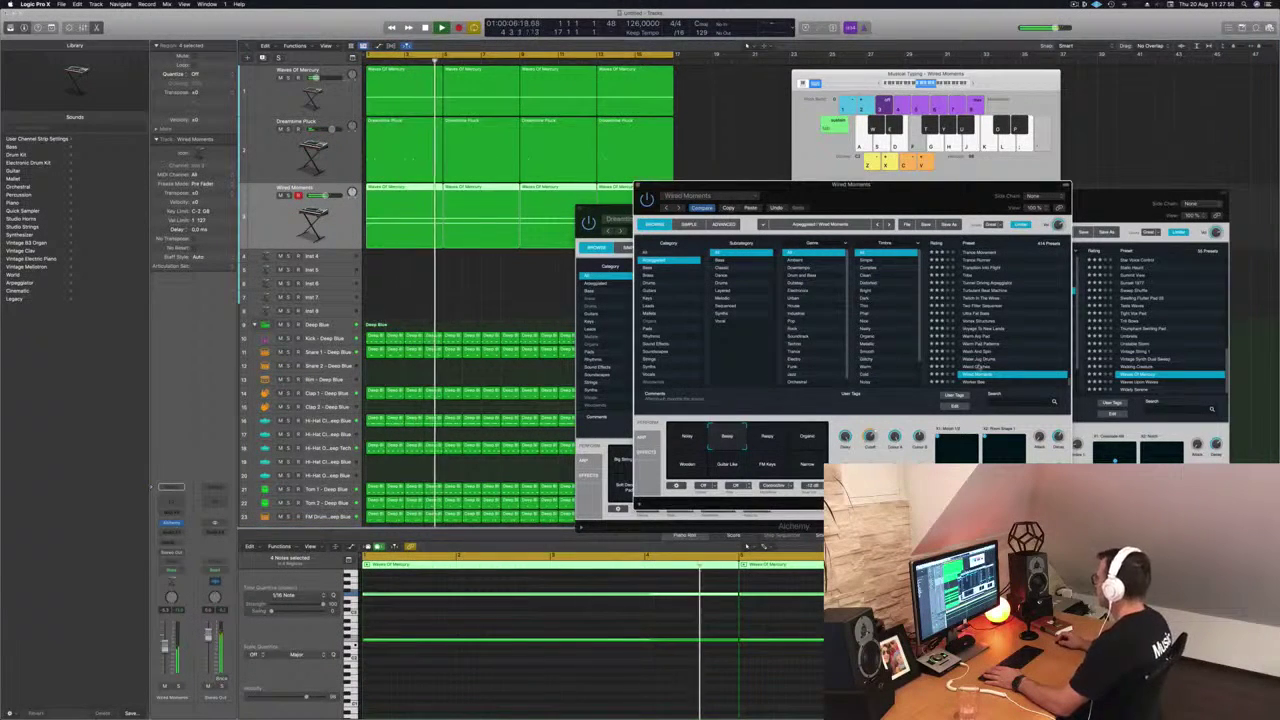
{"action": "left_click", "coordinate": [1000, 368]}
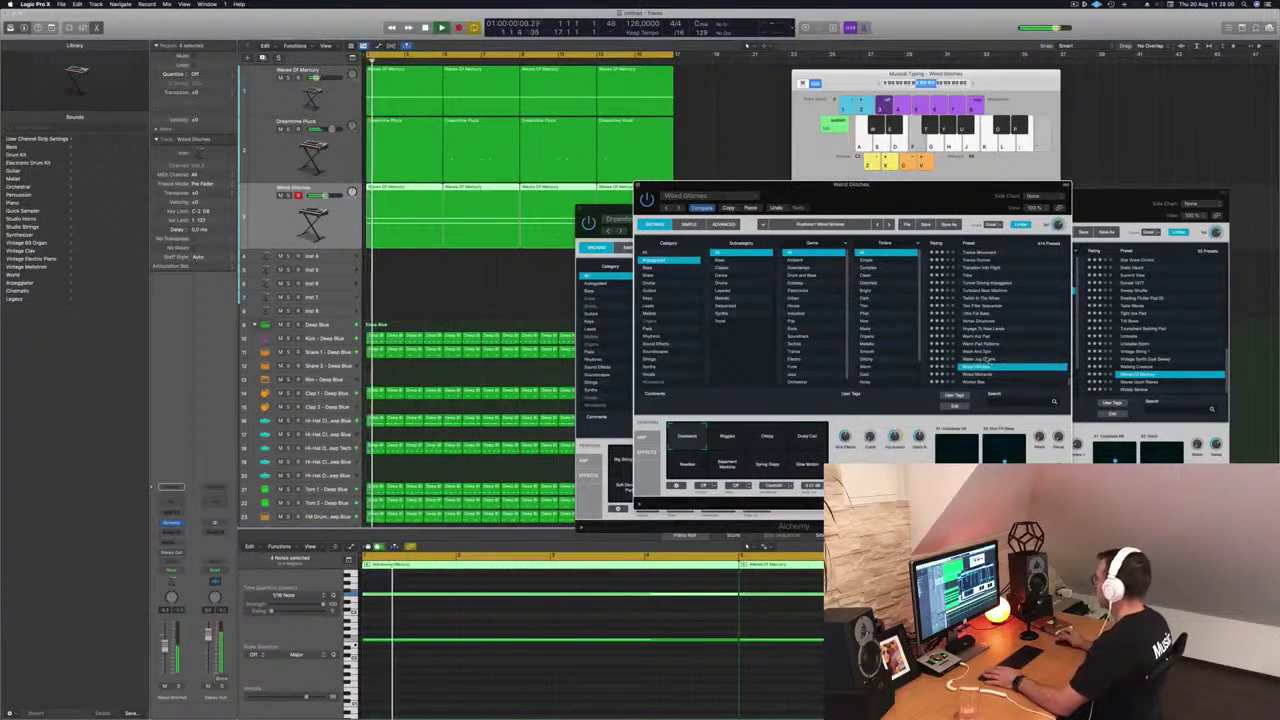
{"action": "left_click", "coordinate": [988, 359]}
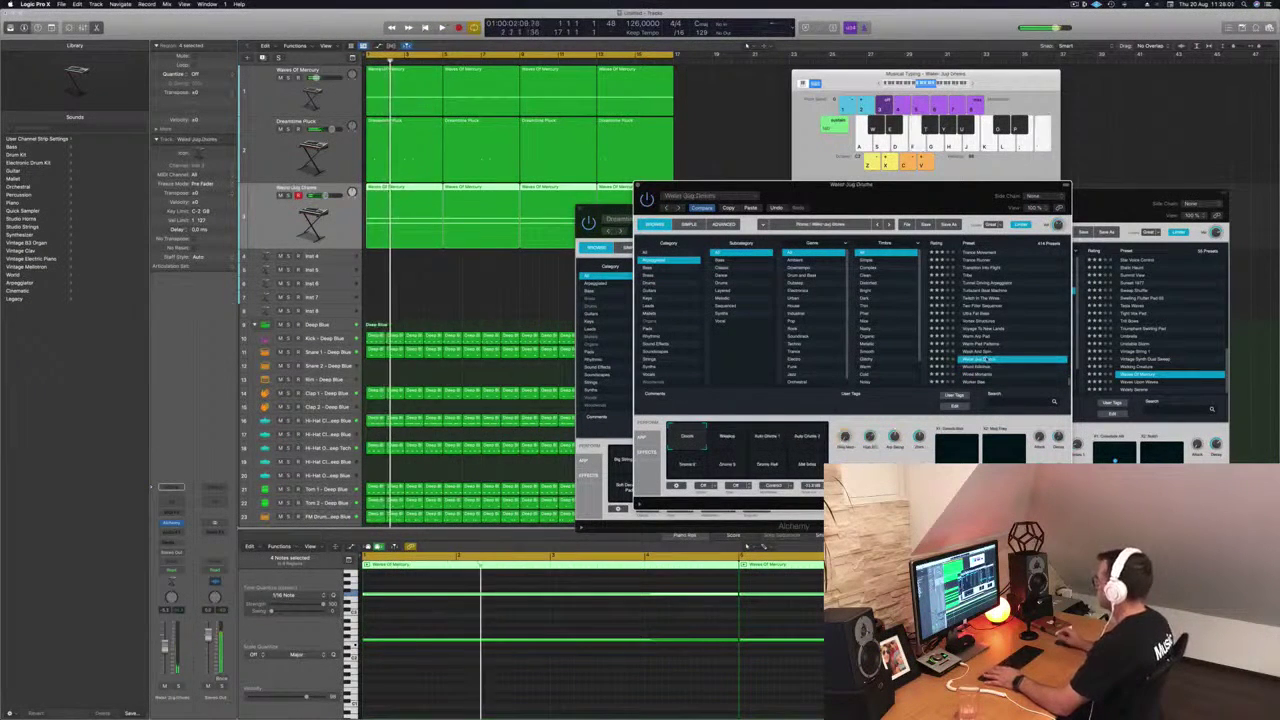
{"action": "left_click", "coordinate": [987, 352]}
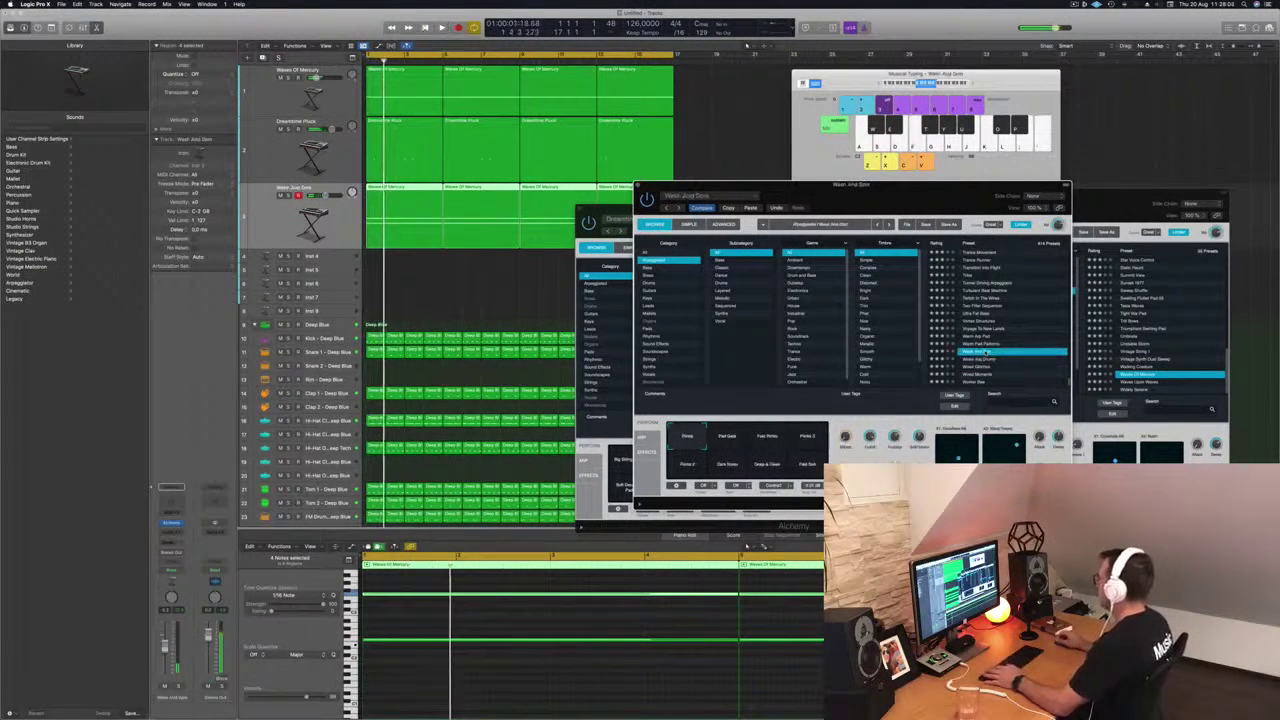
{"action": "key", "text": "space"}
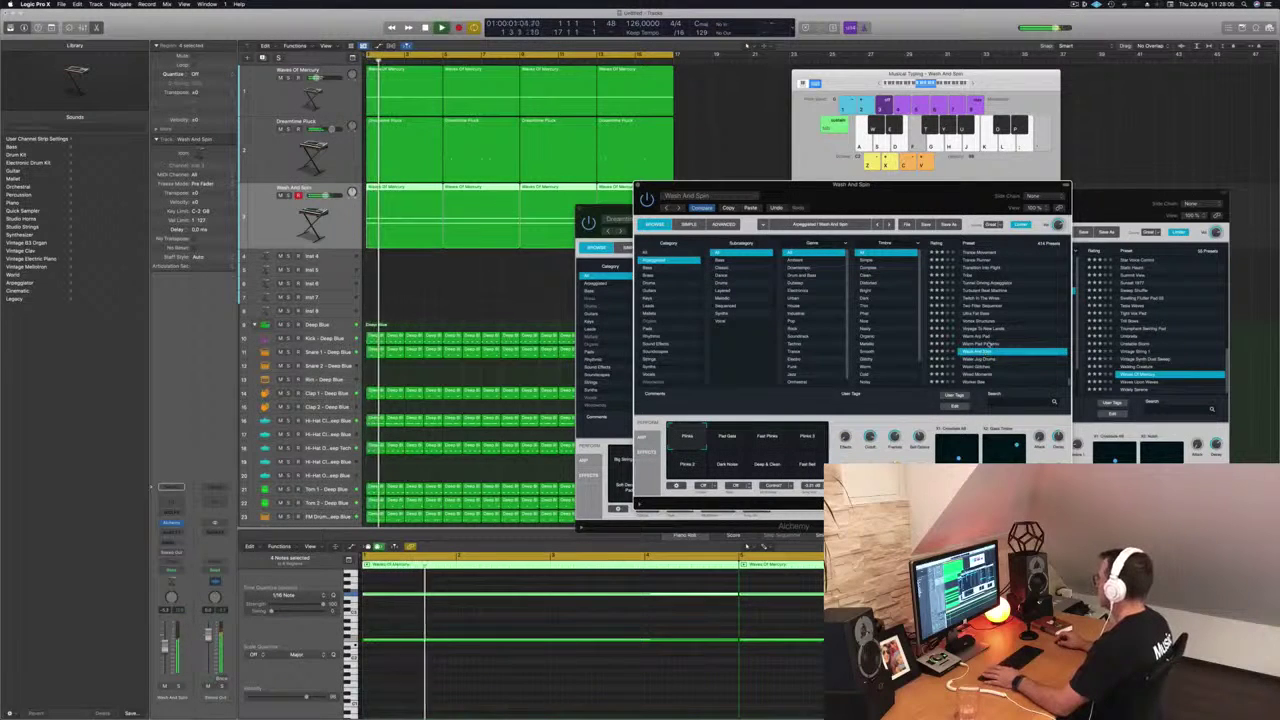
- Audition the Warm Pad Patterns, Warm Arp Pad and Voyage To New Lands presets, restarting playback between them
{"action": "left_click", "coordinate": [987, 344]}
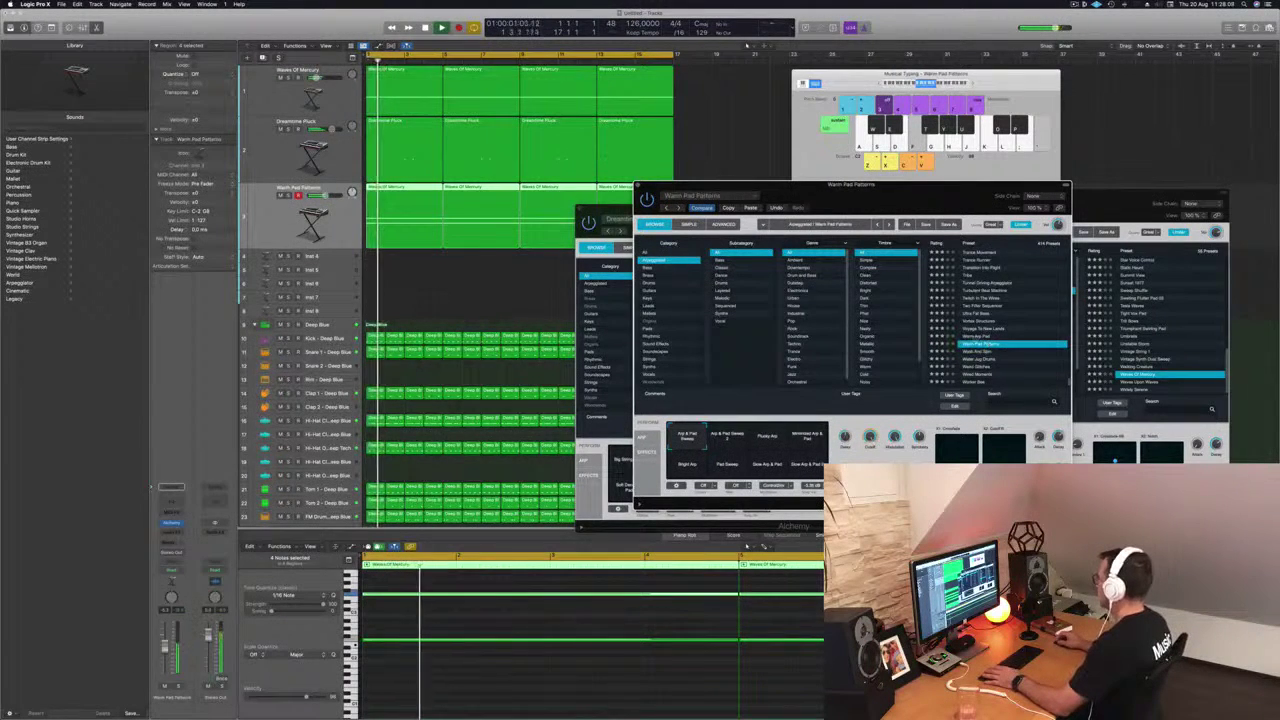
{"action": "left_click", "coordinate": [977, 337]}
{"action": "key", "text": "space"}
{"action": "key", "text": "space"}
{"action": "left_click", "coordinate": [983, 329]}
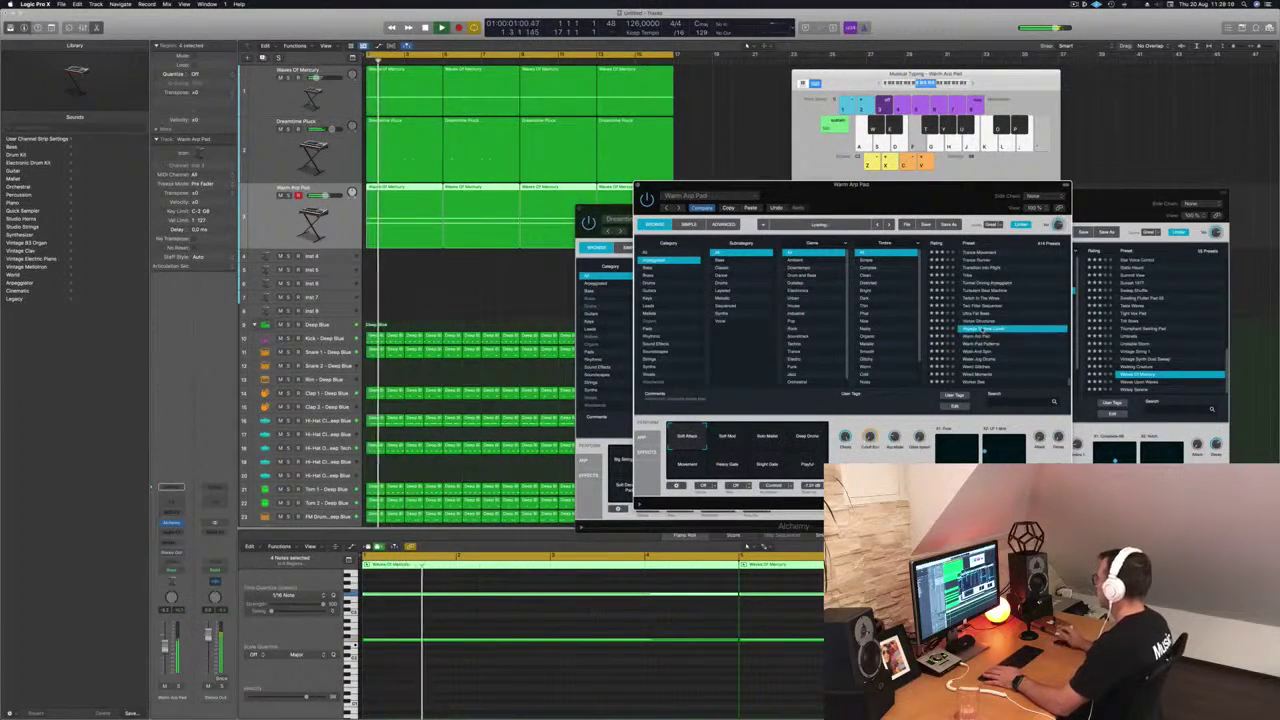
{"action": "key", "text": "space"}
{"action": "key", "text": "space"}
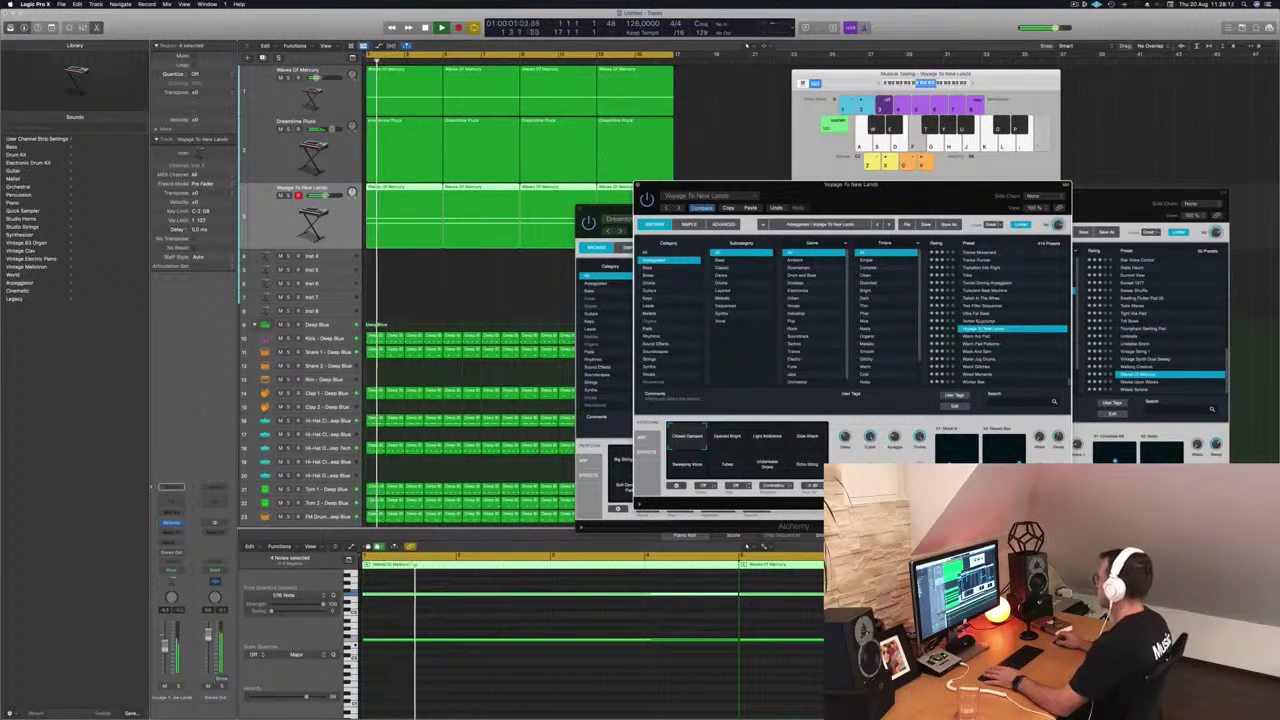
- Audition the Ultra Fat Bass, Two Filter Sequencer and Turbulent Beat Machine presets on the third track during playback
{"action": "left_click", "coordinate": [982, 314]}
{"action": "scroll", "coordinate": [990, 325], "scroll_direction": "up", "scroll_amount": 2}
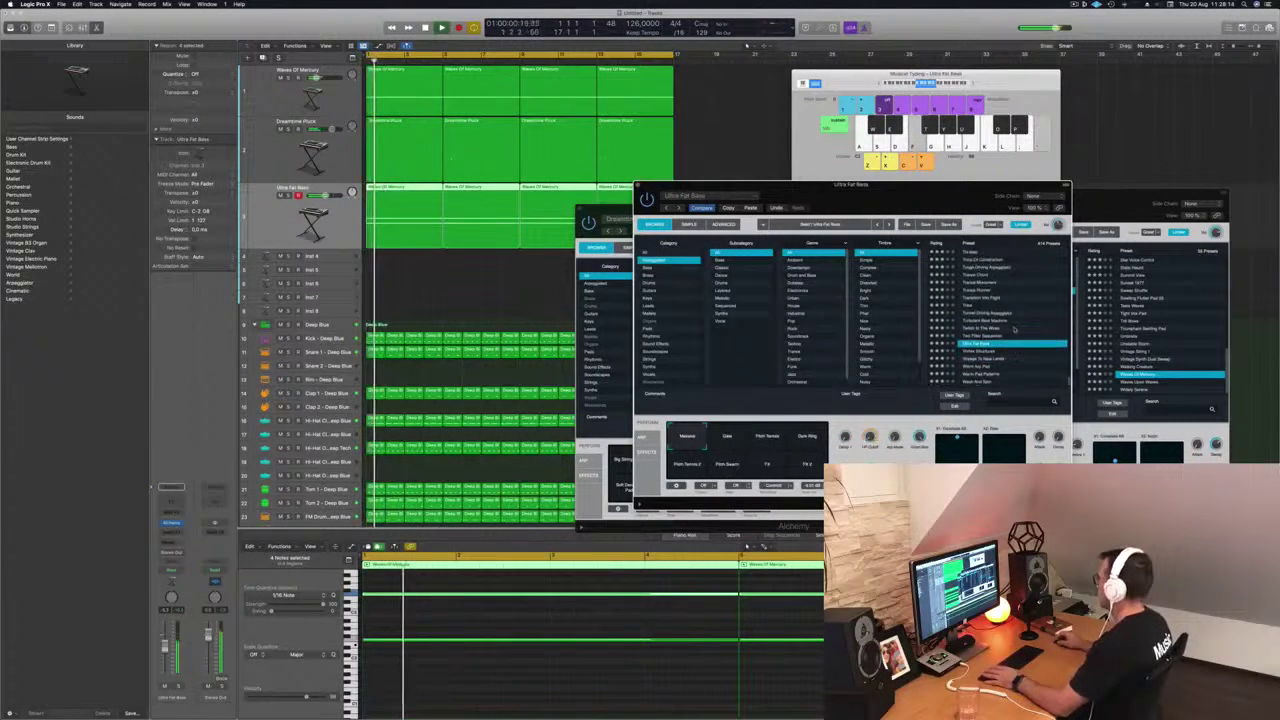
{"action": "left_click", "coordinate": [988, 337]}
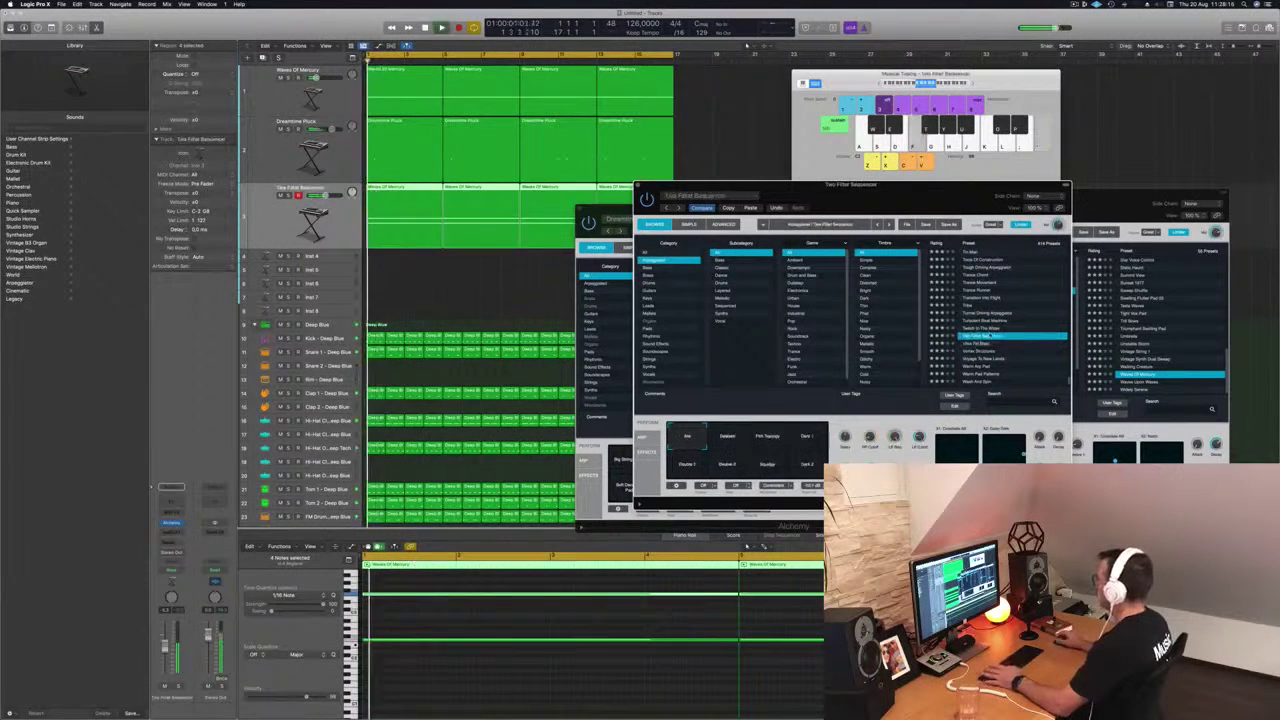
{"action": "left_click", "coordinate": [986, 321]}
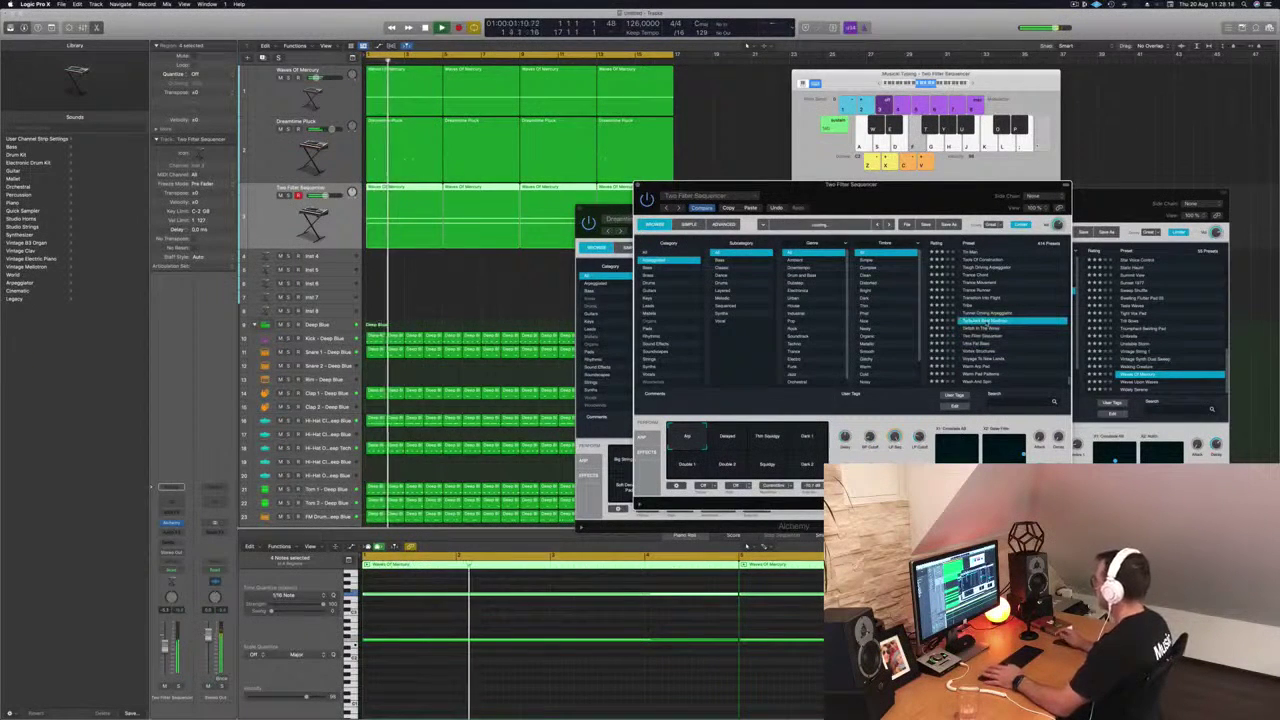
{"action": "key", "text": "space"}
{"action": "scroll", "coordinate": [995, 321], "scroll_direction": "up", "scroll_amount": 2}
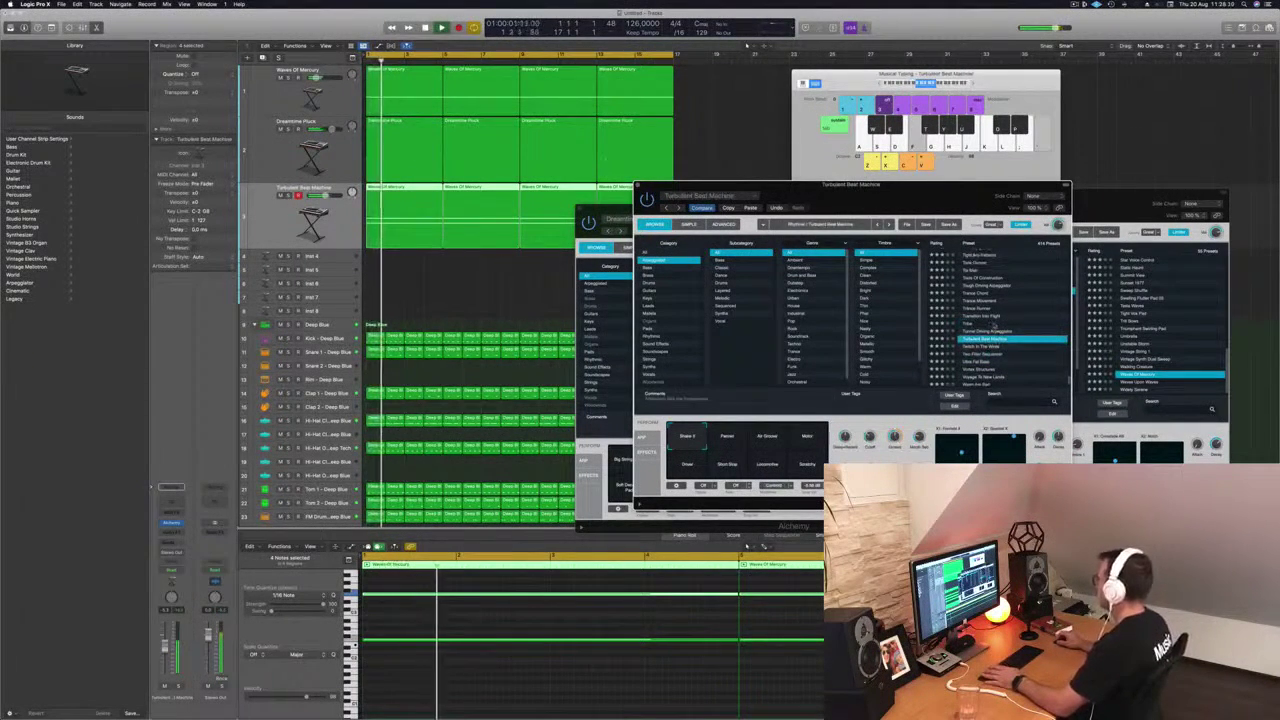
- Audition the Tribe, Trance Chord and Tools Of Construction presets on the third track against the playing parts
{"action": "left_click", "coordinate": [968, 325]}
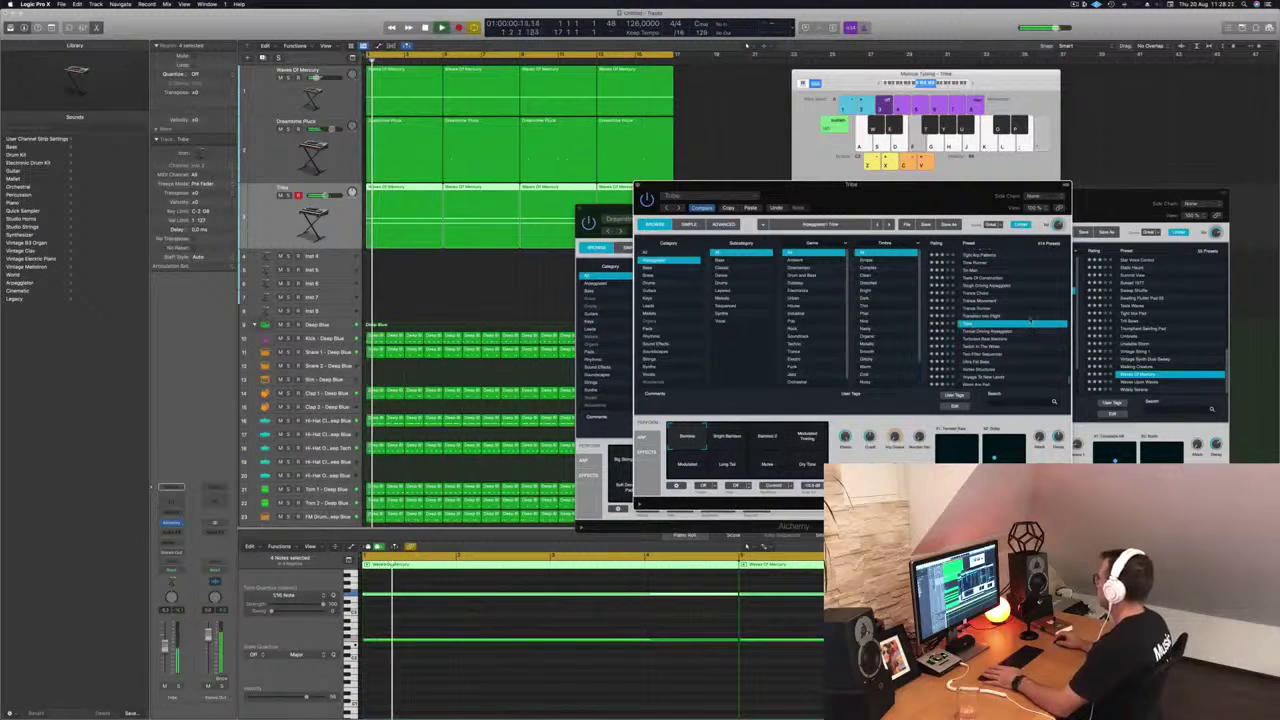
{"action": "scroll", "coordinate": [1030, 321], "scroll_direction": "up", "scroll_amount": 1}
{"action": "scroll", "coordinate": [990, 310], "scroll_direction": "up", "scroll_amount": 2}
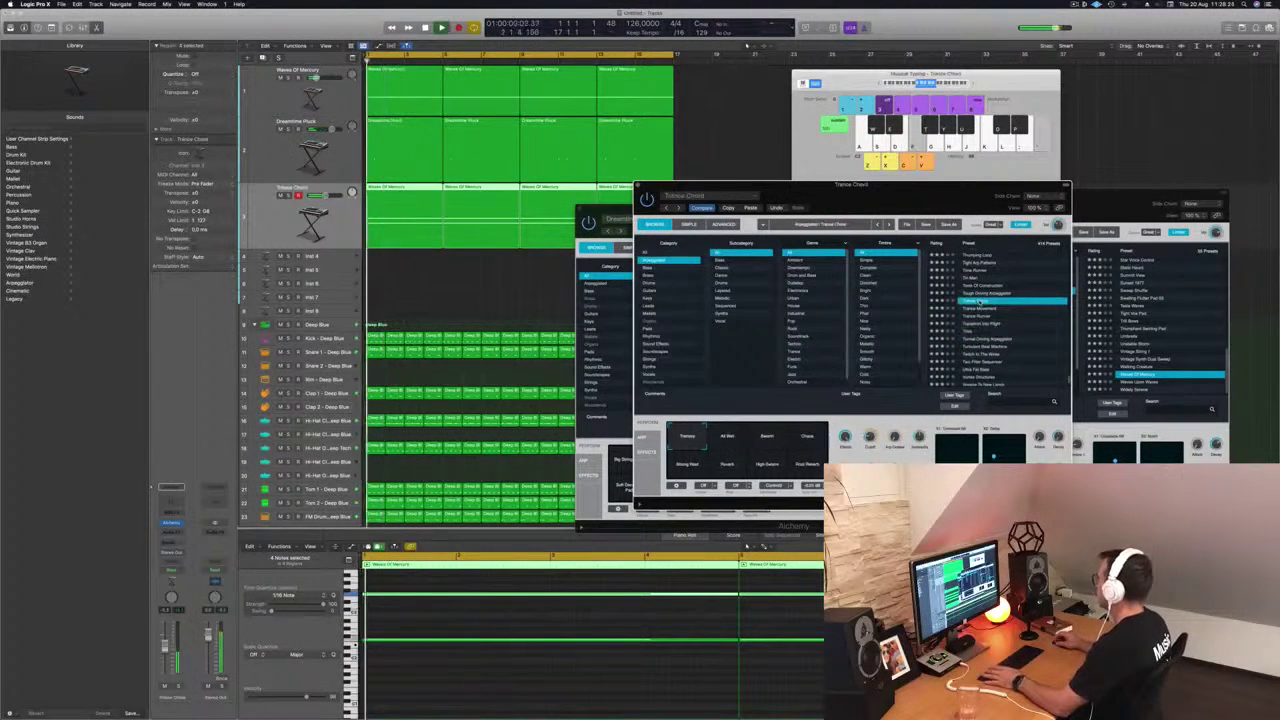
{"action": "left_click", "coordinate": [1020, 313]}
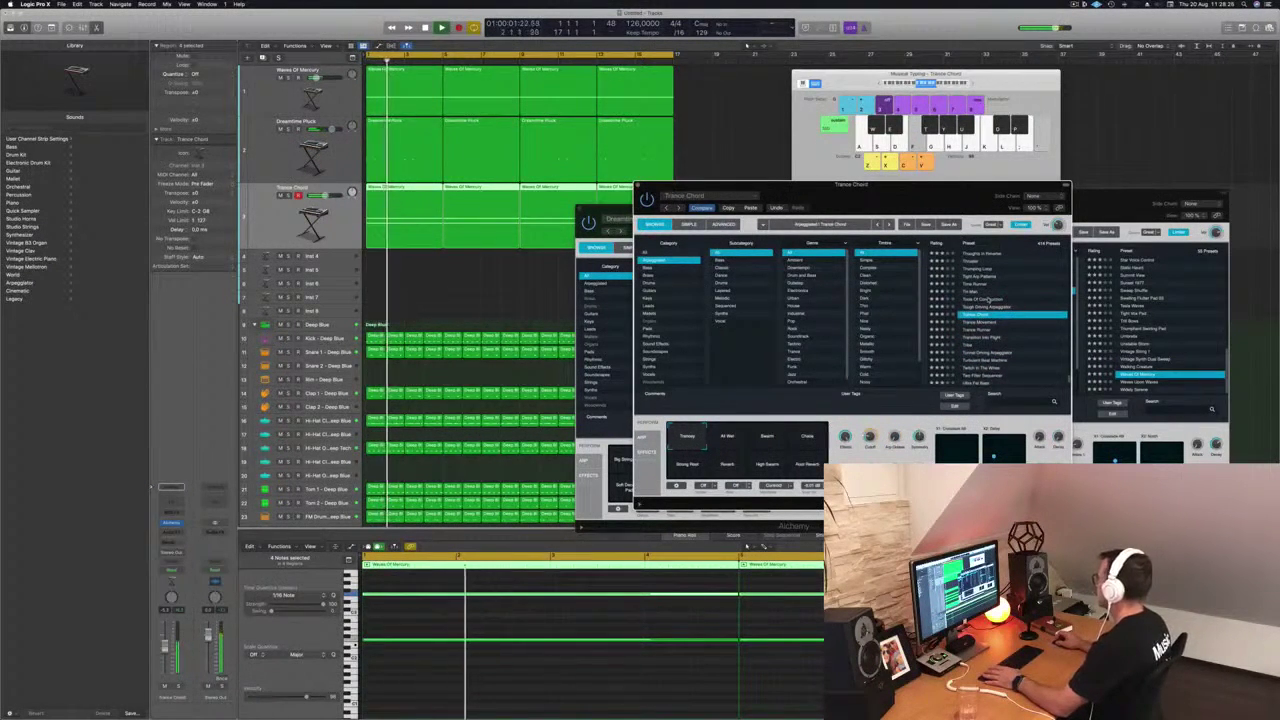
{"action": "left_click", "coordinate": [999, 299]}
{"action": "key", "text": "space"}
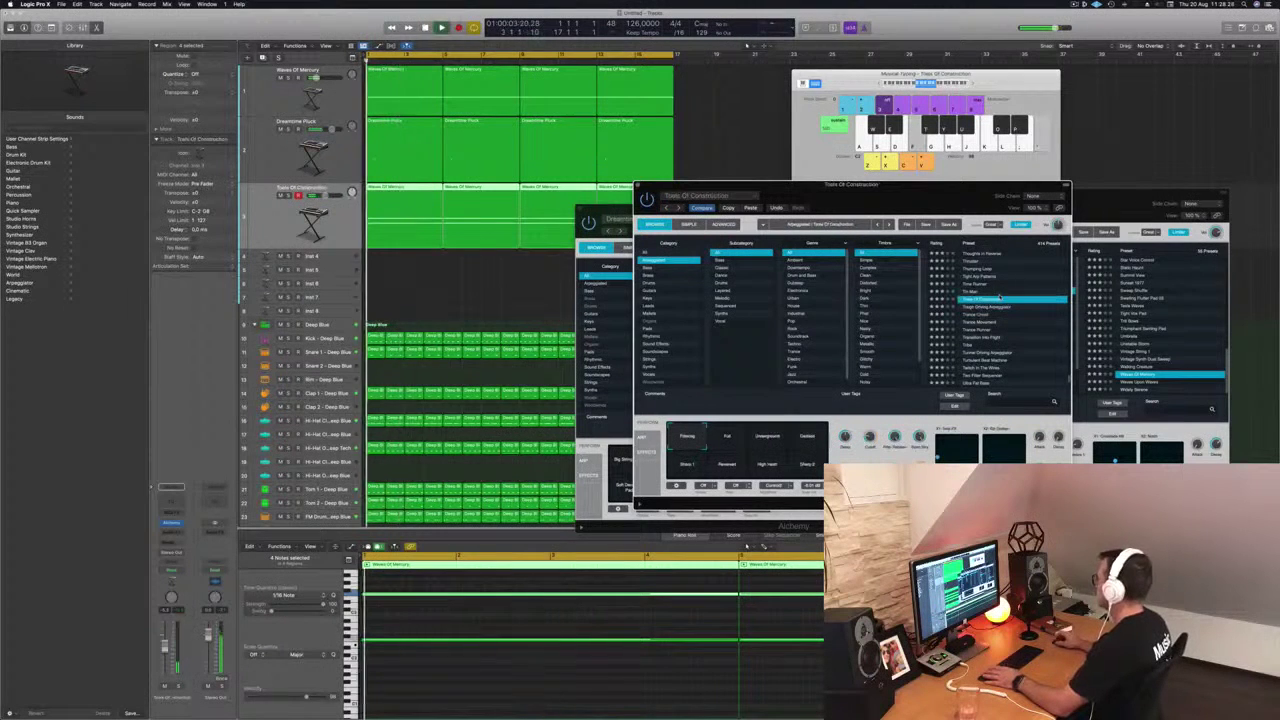
- Audition the Tin Man and Time Runner presets, restarting playback for the second one
{"action": "left_click", "coordinate": [985, 291]}
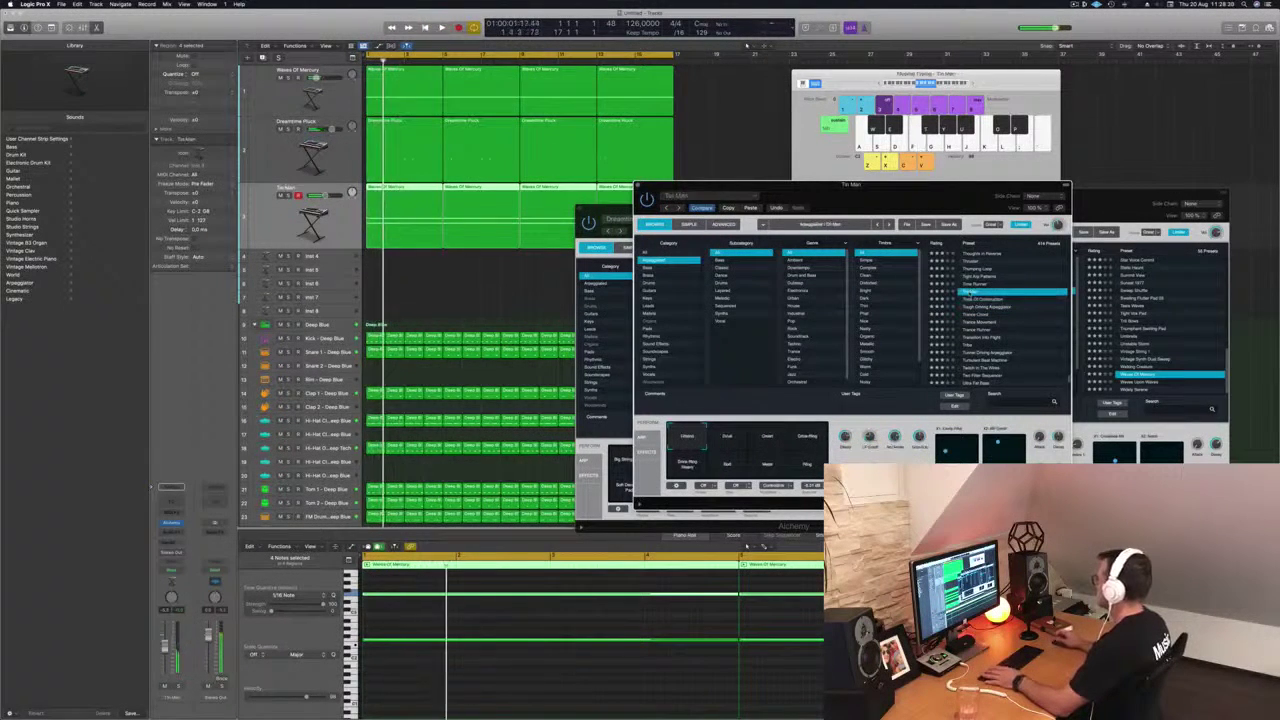
{"action": "left_click", "coordinate": [980, 285]}
{"action": "key", "text": "space"}
{"action": "key", "text": "space"}
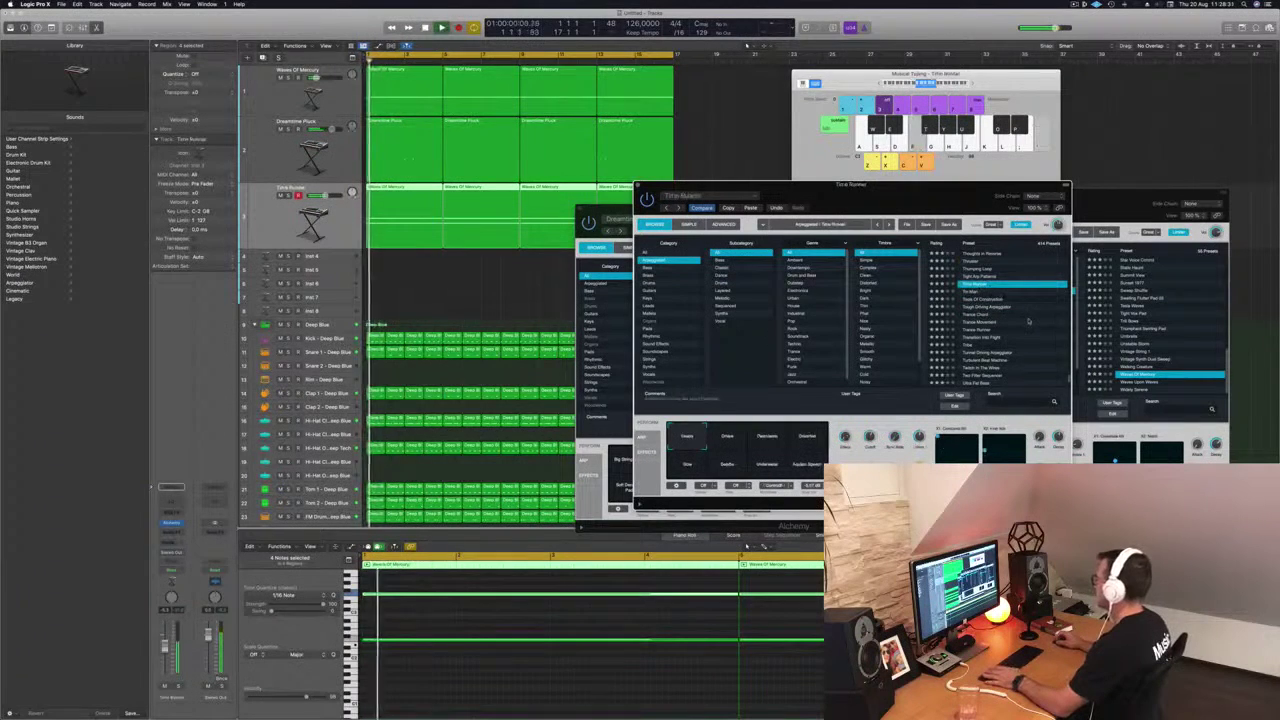
- Bring back the earlier Wired Moments sound on the third track, play it and spread out the overlapping Alchemy windows
{"action": "key", "text": "space"}
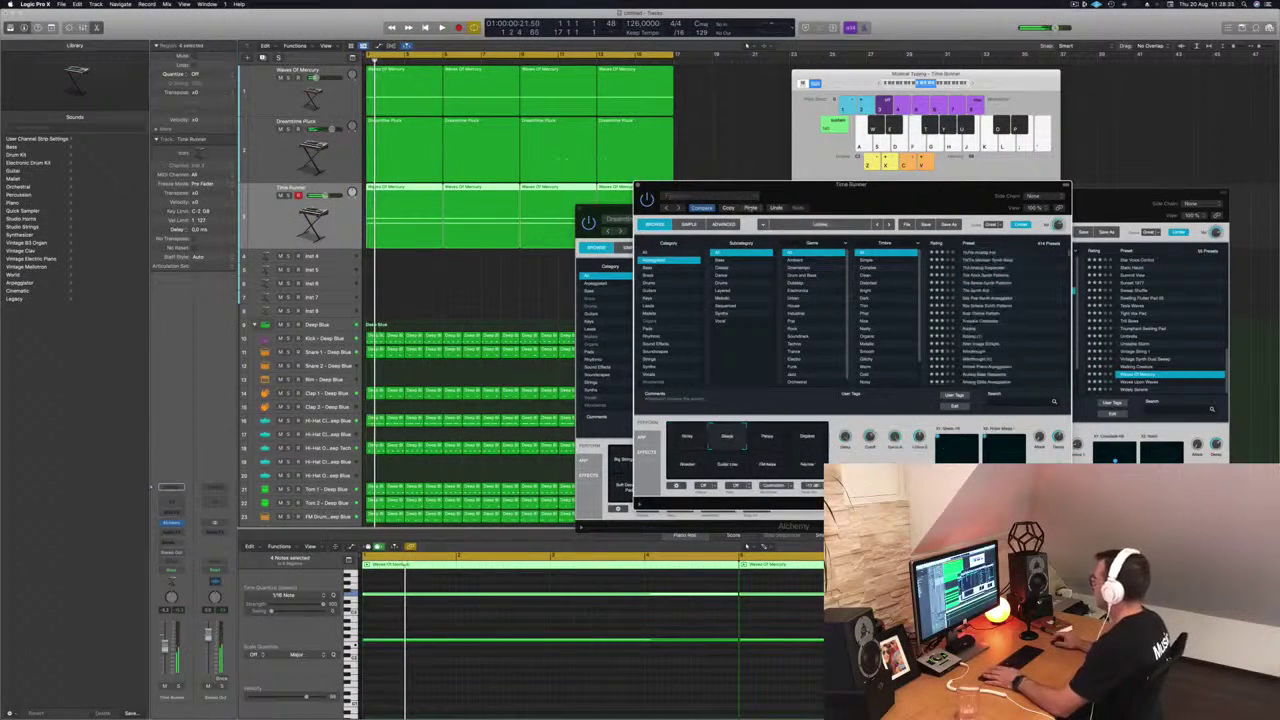
{"action": "left_click_drag", "start_coordinate": [865, 197], "coordinate": [832, 184]}
{"action": "key", "text": "space"}
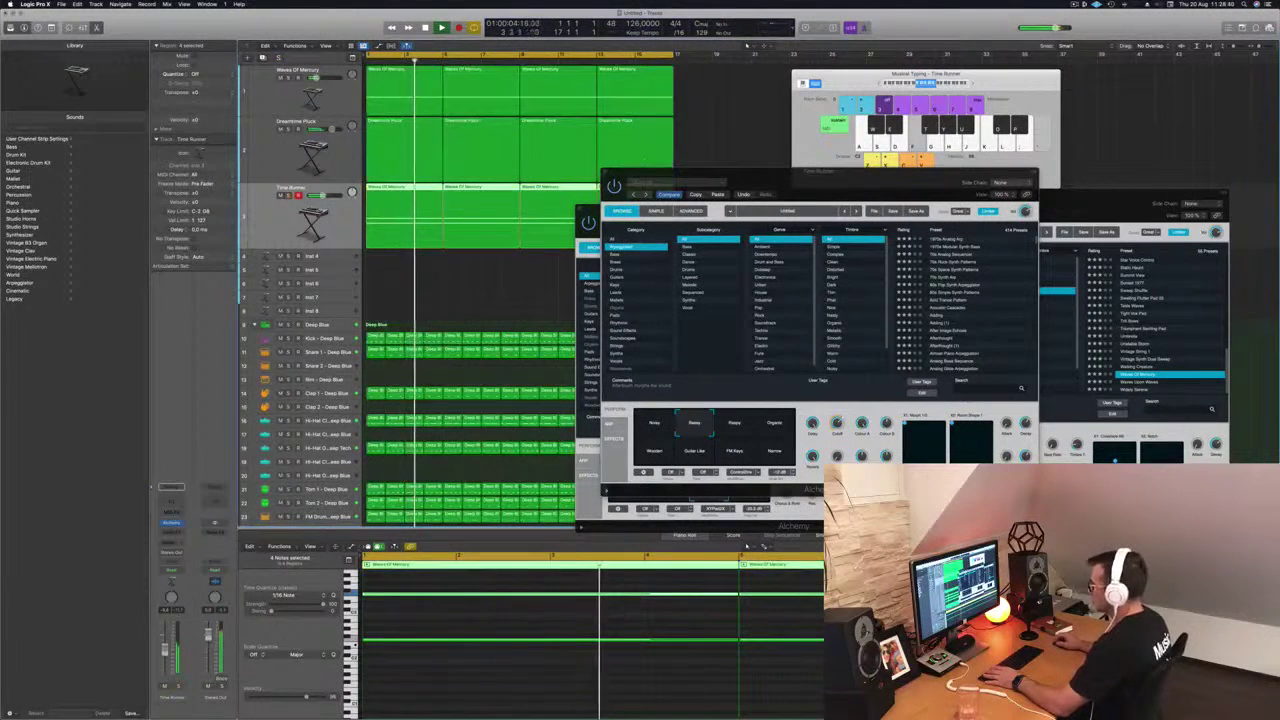
{"action": "left_click", "coordinate": [846, 404]}
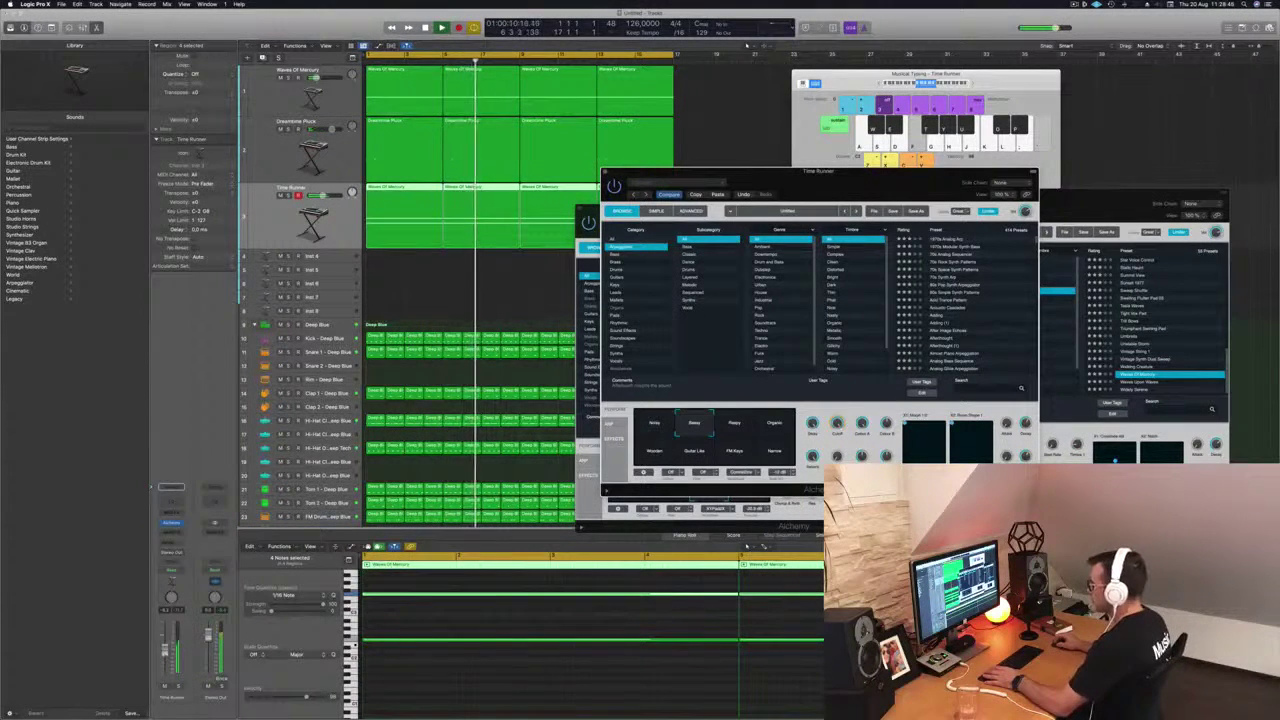
{"action": "left_click", "coordinate": [197, 651]}
{"action": "left_click_drag", "start_coordinate": [855, 178], "coordinate": [1077, 240]}
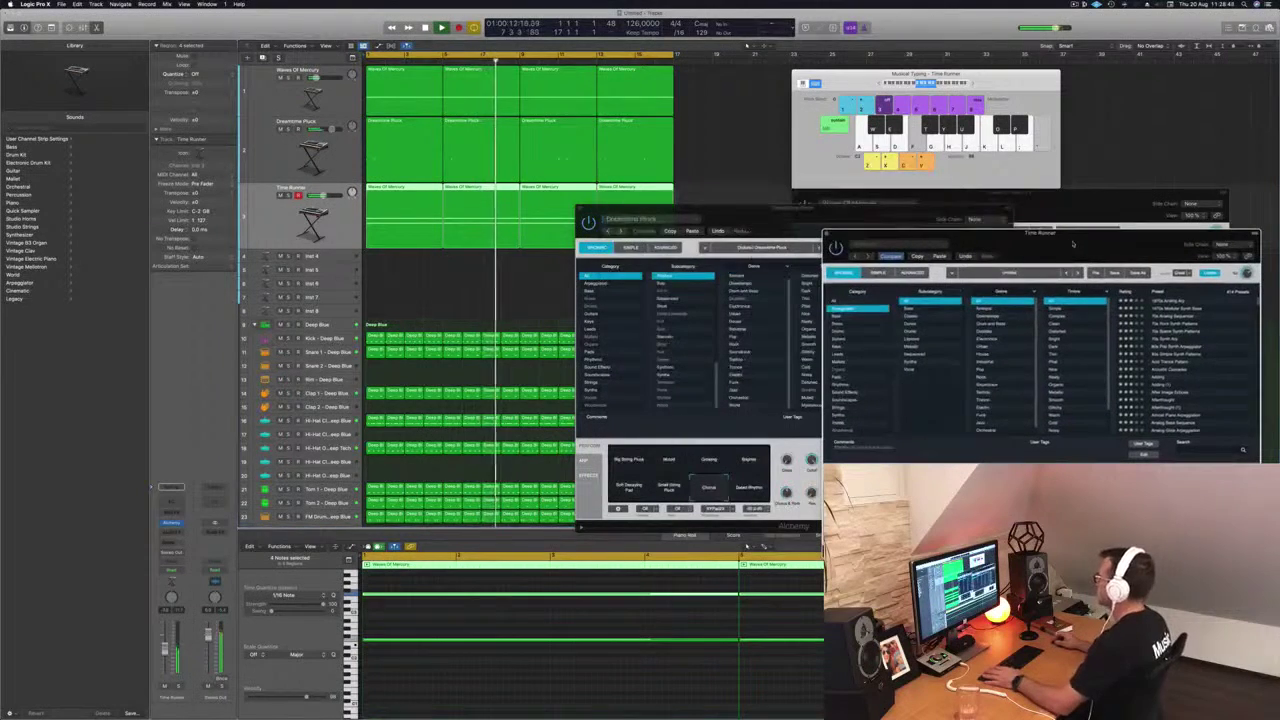
{"action": "left_click_drag", "start_coordinate": [774, 214], "coordinate": [738, 284]}
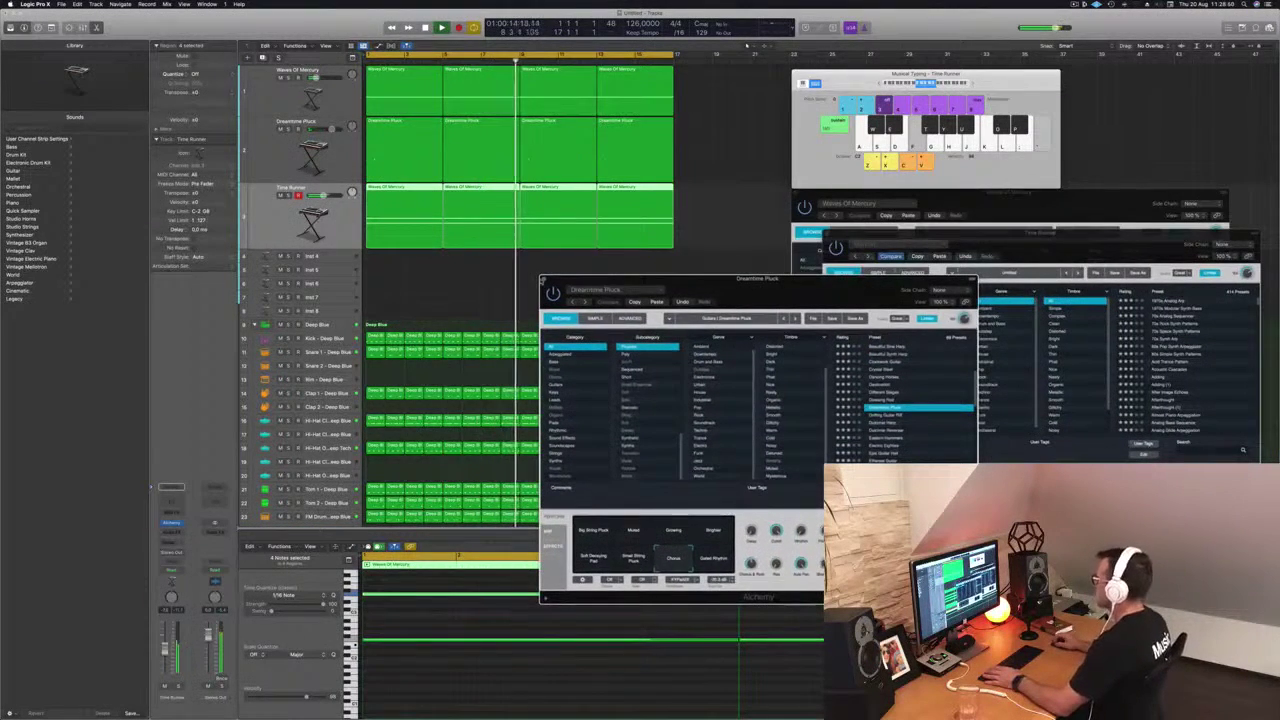
{"action": "left_click_drag", "start_coordinate": [812, 298], "coordinate": [627, 236]}
{"action": "left_click_drag", "start_coordinate": [1057, 239], "coordinate": [826, 181]}
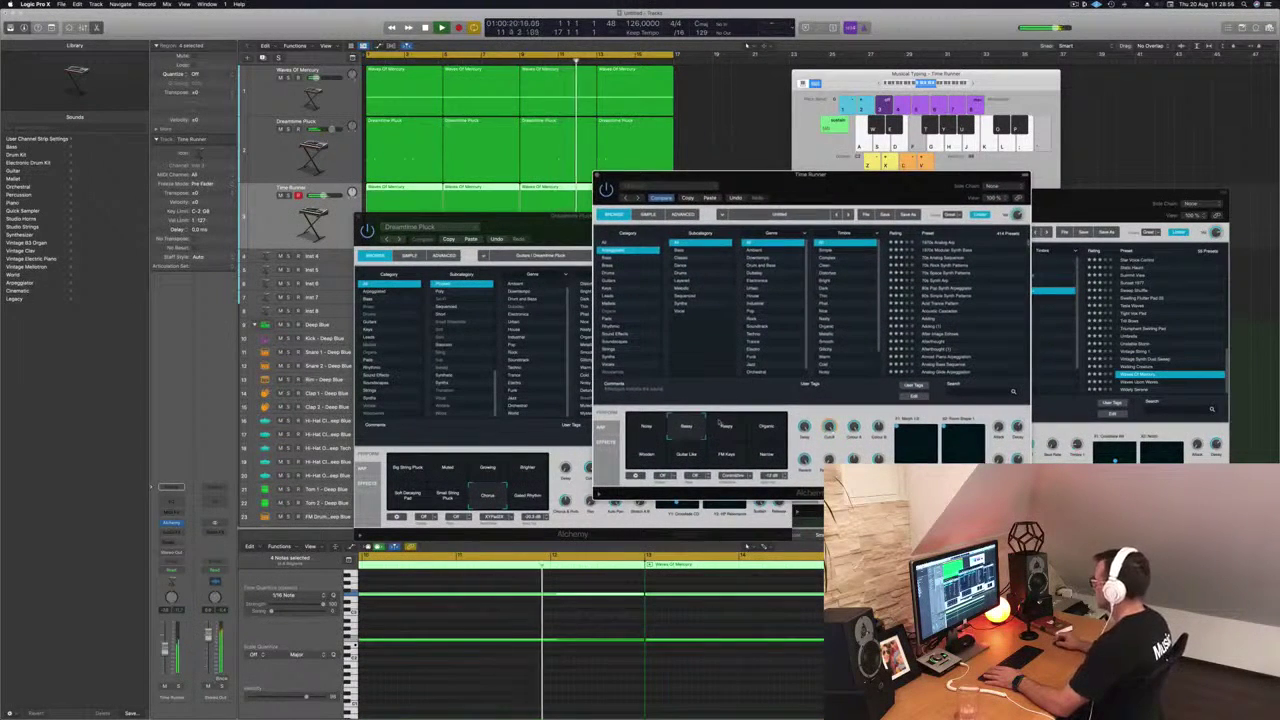
- Compare the third track's performance snapshots, including Organic, FM Keys and Wooden, and settle on the third one
{"action": "left_click", "coordinate": [724, 426]}
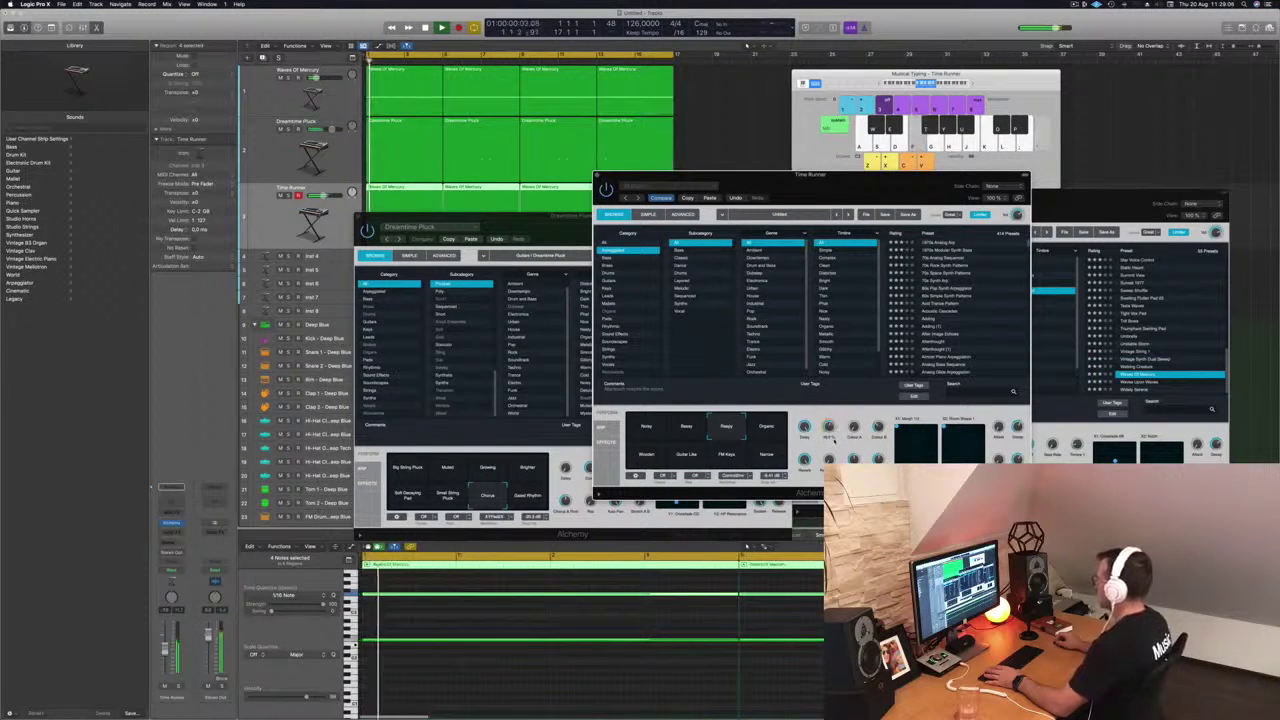
{"action": "left_click", "coordinate": [777, 429]}
{"action": "left_click", "coordinate": [767, 456]}
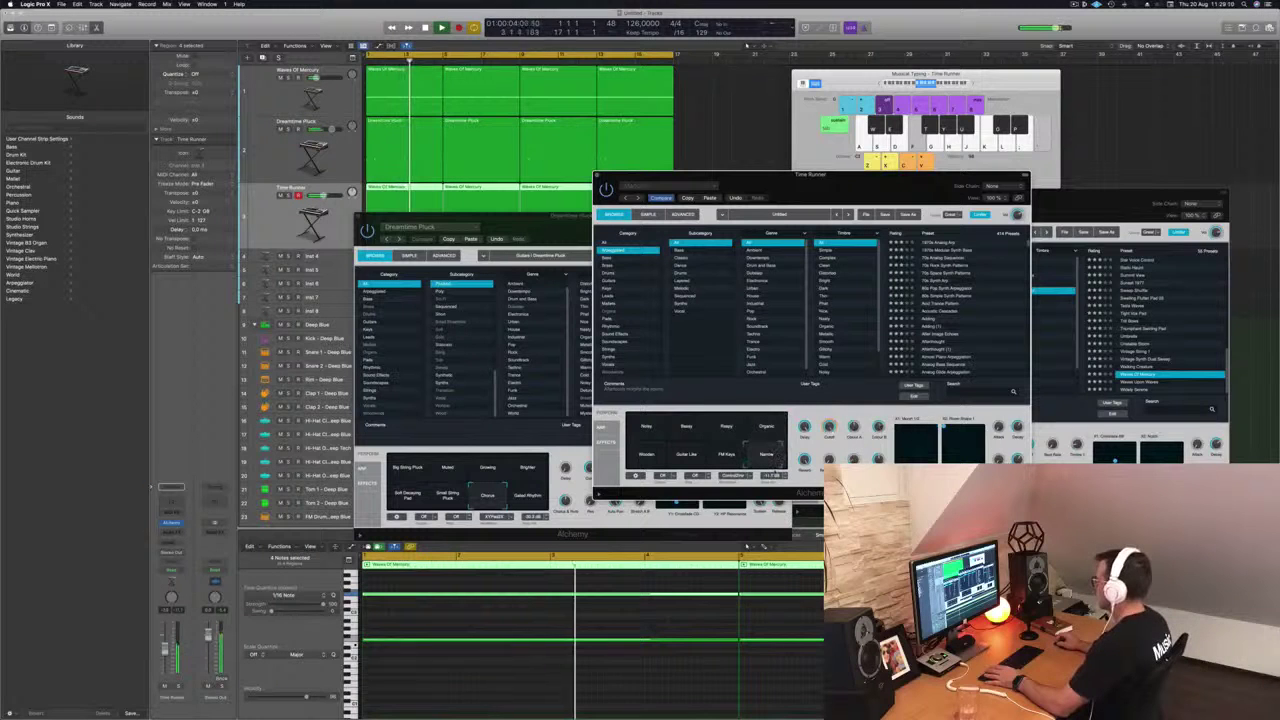
{"action": "left_click", "coordinate": [733, 458]}
{"action": "left_click", "coordinate": [648, 456]}
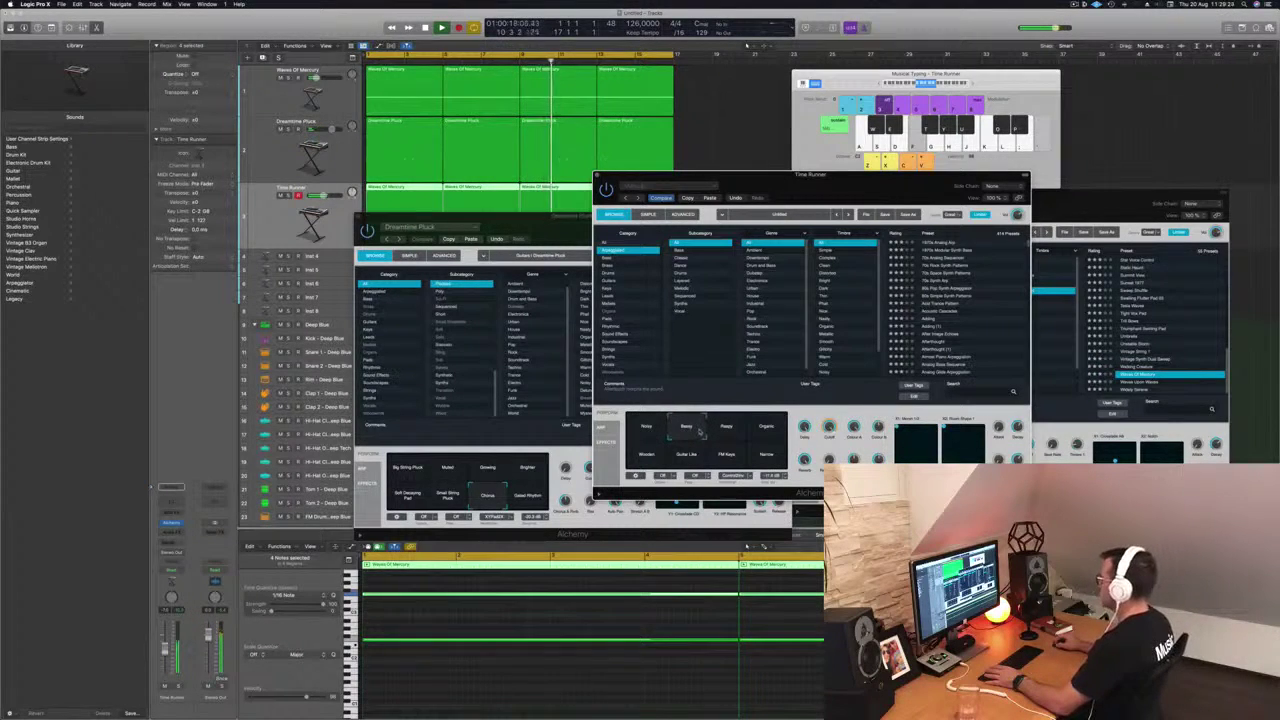
{"action": "left_click", "coordinate": [724, 426]}
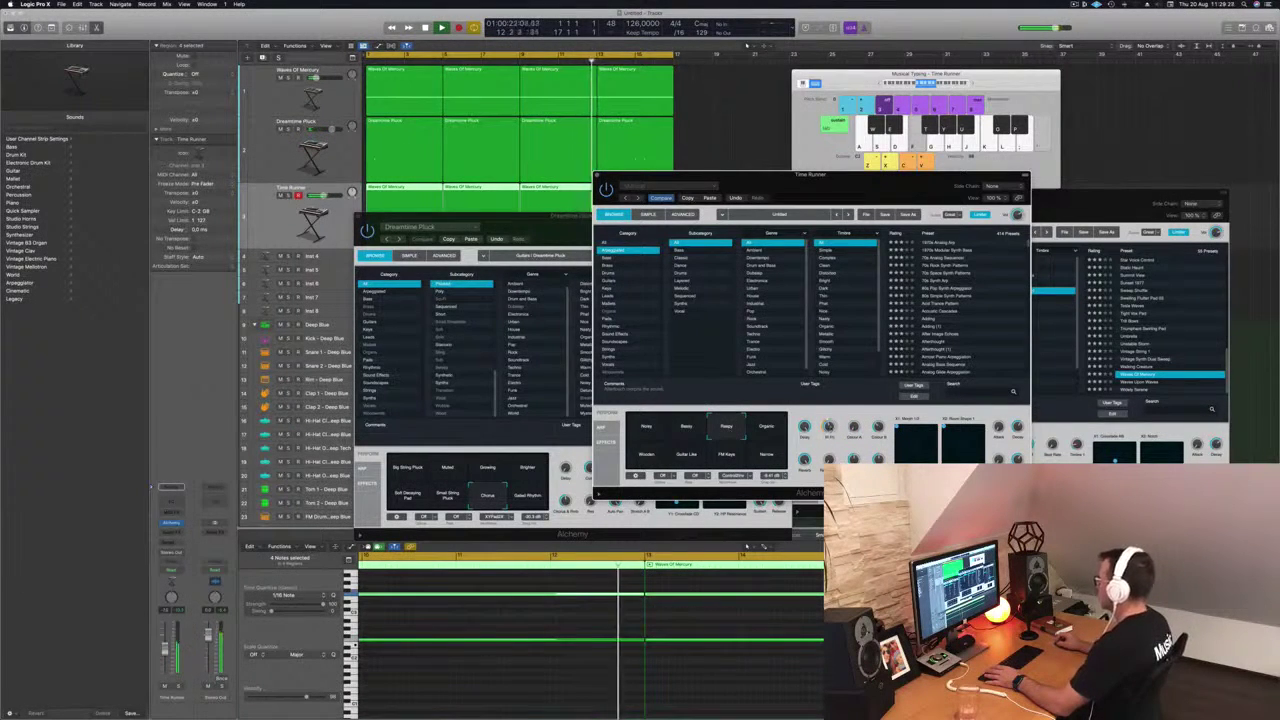
- Close the three open Alchemy windows and stop playback
{"action": "left_click", "coordinate": [598, 176]}
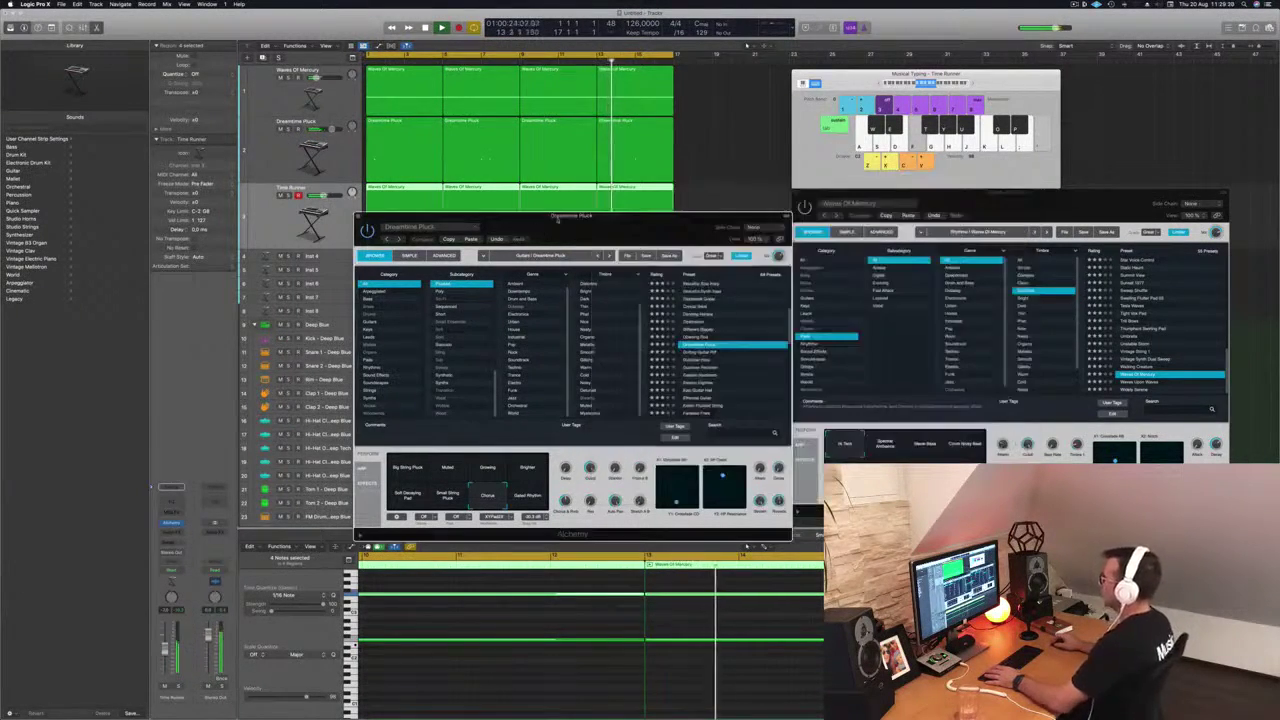
{"action": "left_click_drag", "start_coordinate": [530, 220], "coordinate": [566, 220]}
{"action": "left_click", "coordinate": [394, 217]}
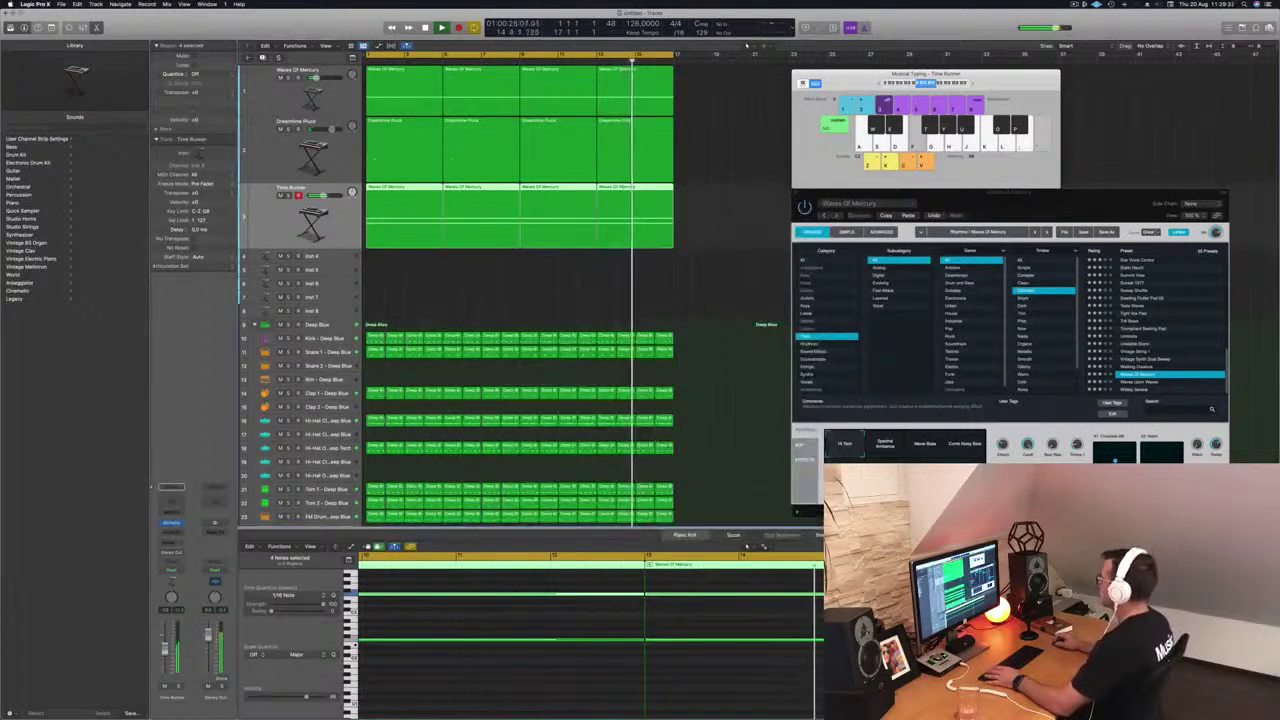
{"action": "left_click_drag", "start_coordinate": [890, 193], "coordinate": [866, 203]}
{"action": "left_click", "coordinate": [772, 203]}
{"action": "key", "text": "space"}
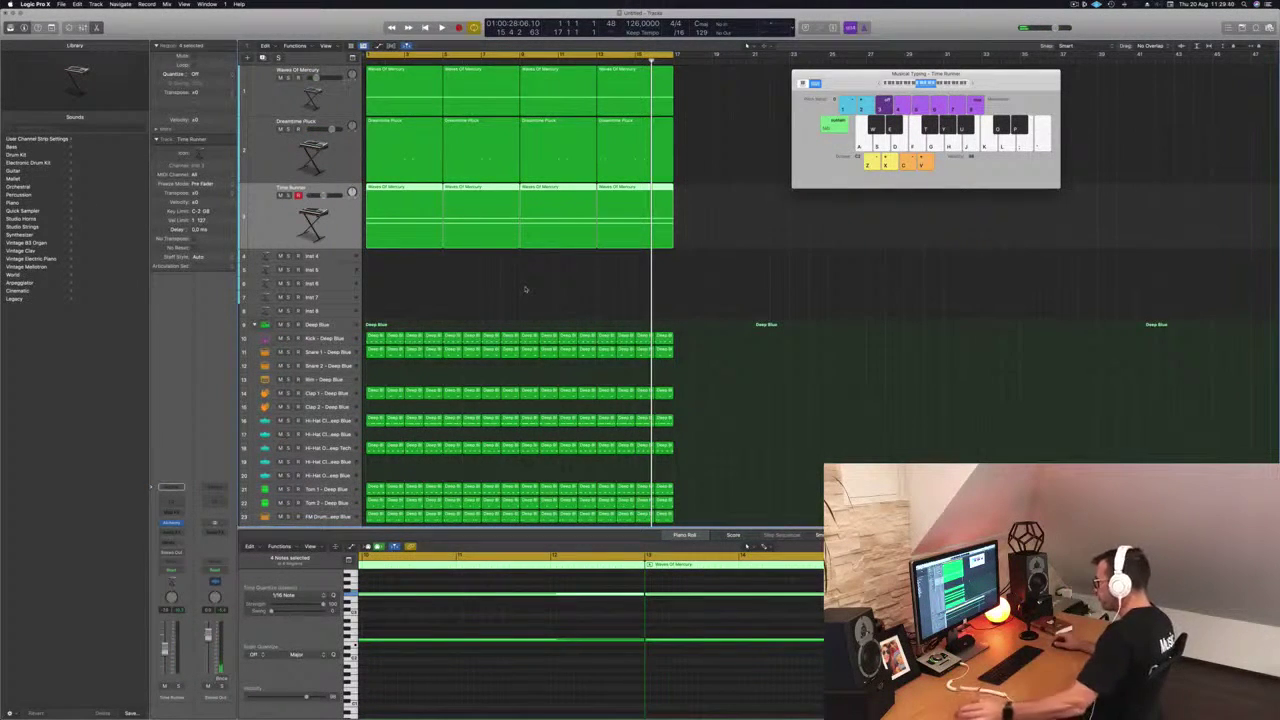
- Play the arrangement from the start, check the Waves Of Mercury and third-track regions, and return to the beginning
{"action": "key", "text": "Return"}
{"action": "key", "text": "space"}
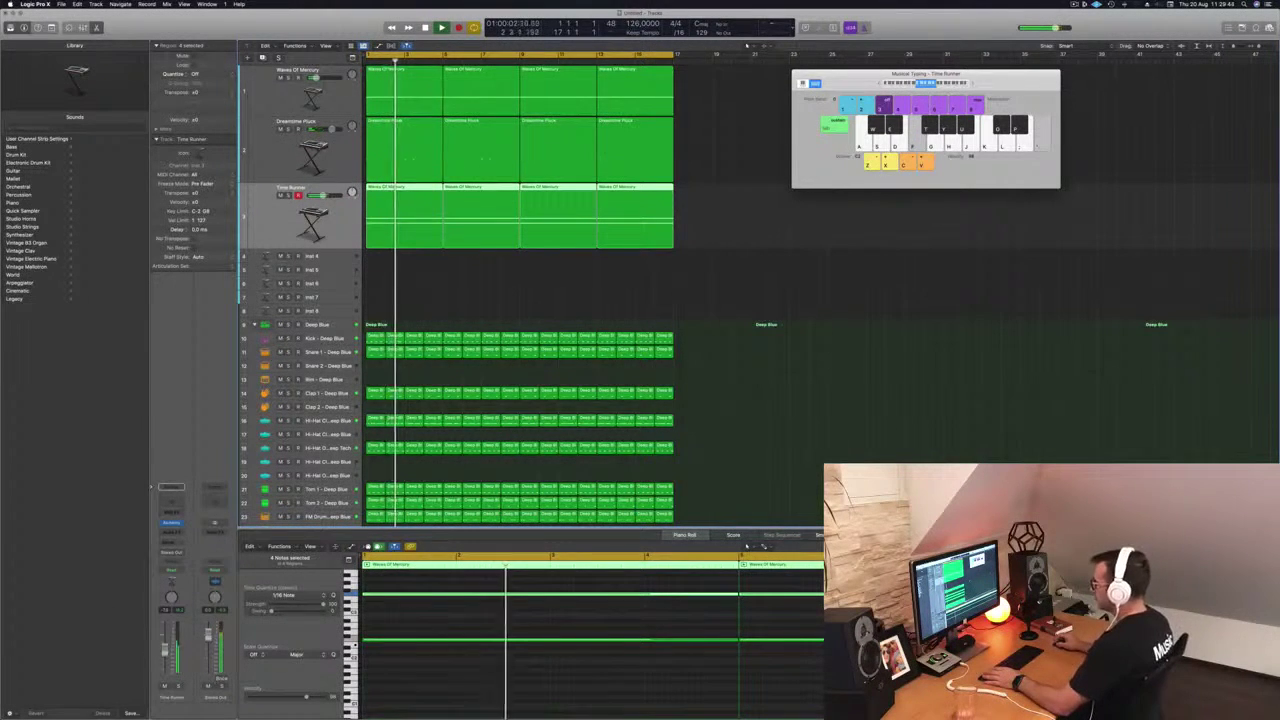
{"action": "left_click", "coordinate": [524, 251]}
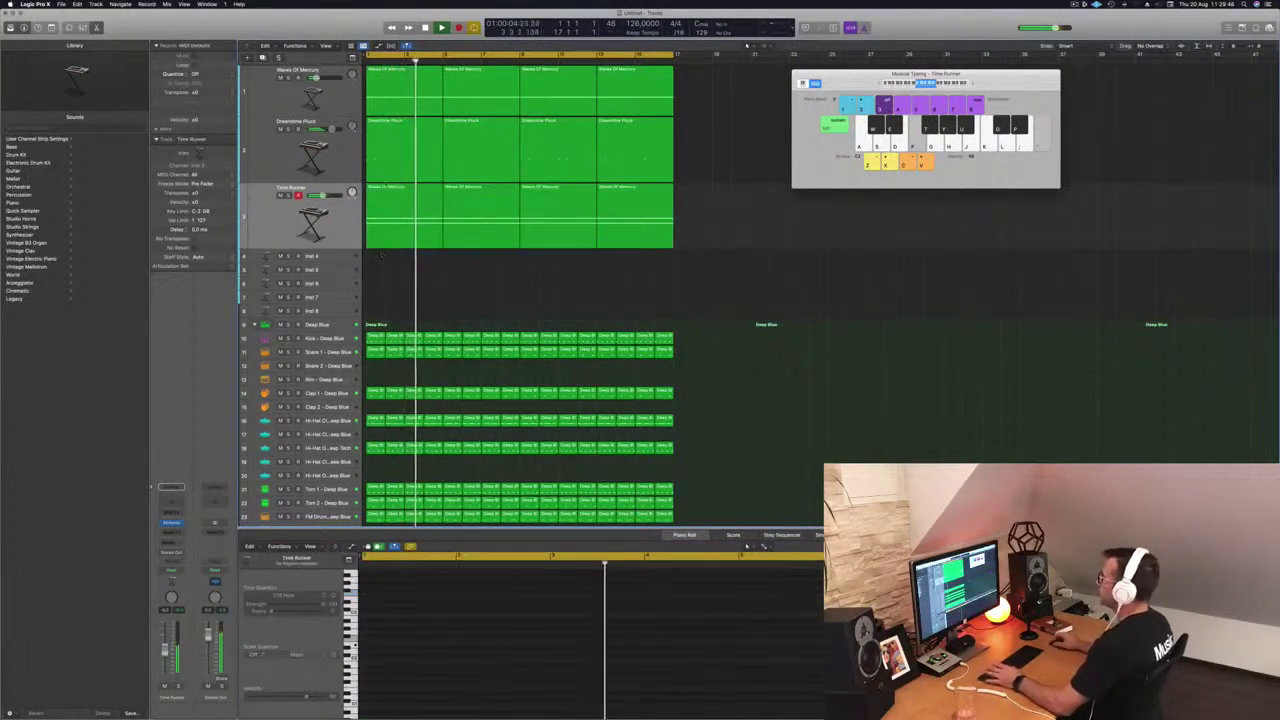
{"action": "left_click", "coordinate": [393, 98]}
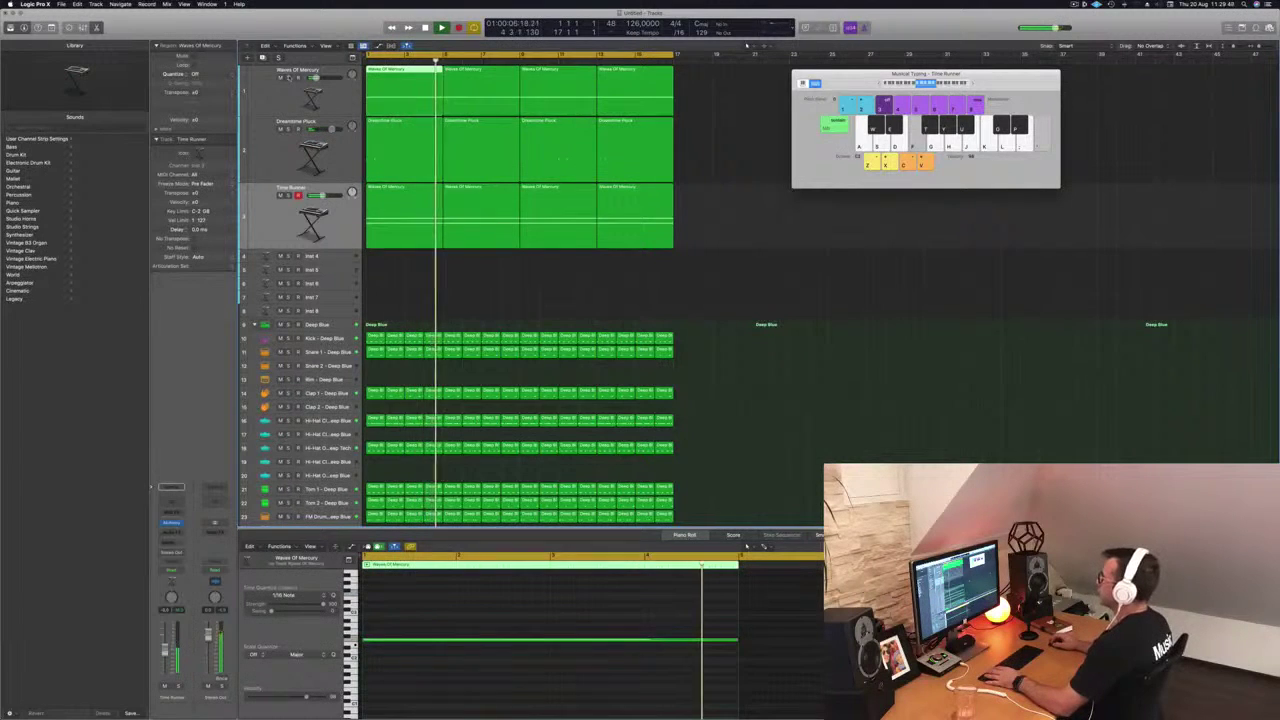
{"action": "left_click", "coordinate": [407, 203]}
{"action": "left_click_drag", "start_coordinate": [407, 203], "coordinate": [413, 244]}
{"action": "left_click", "coordinate": [303, 190]}
{"action": "key", "text": "Return"}
- Open Alchemy on the Inst 4 track, sort the pad presets by rating and load Perfect Pad 01
{"action": "left_click", "coordinate": [338, 255]}
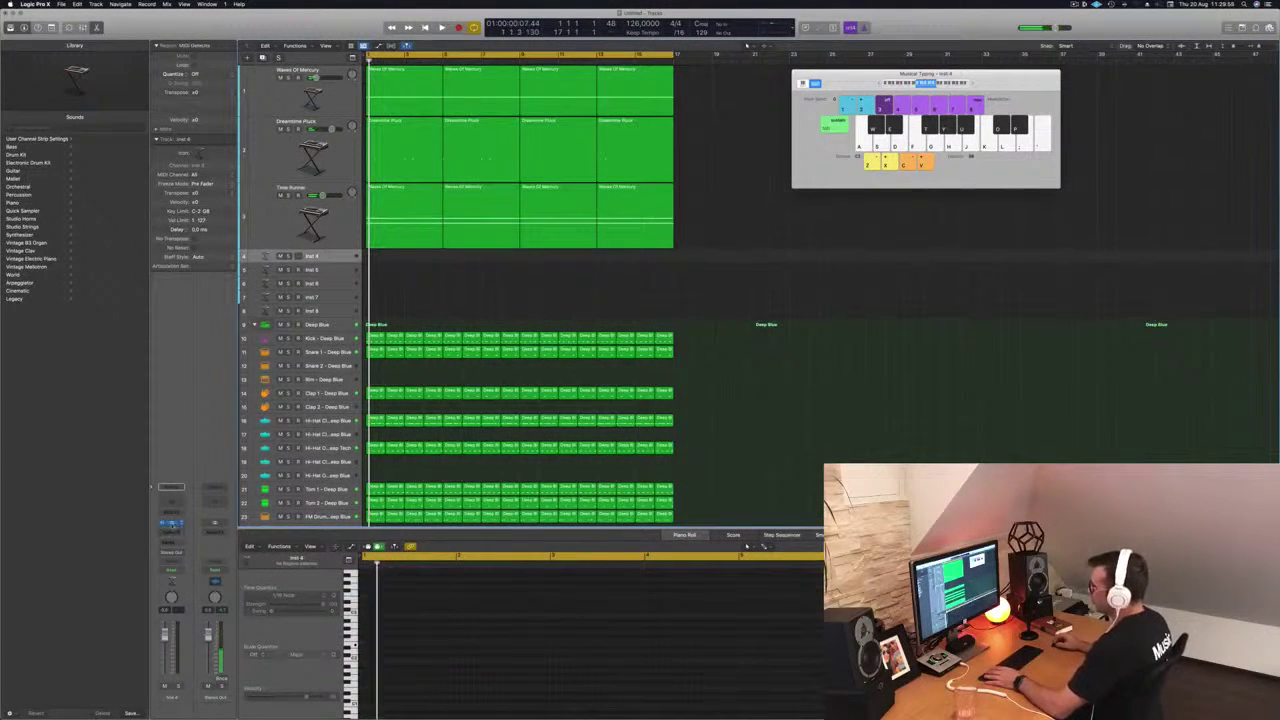
{"action": "left_click", "coordinate": [171, 522]}
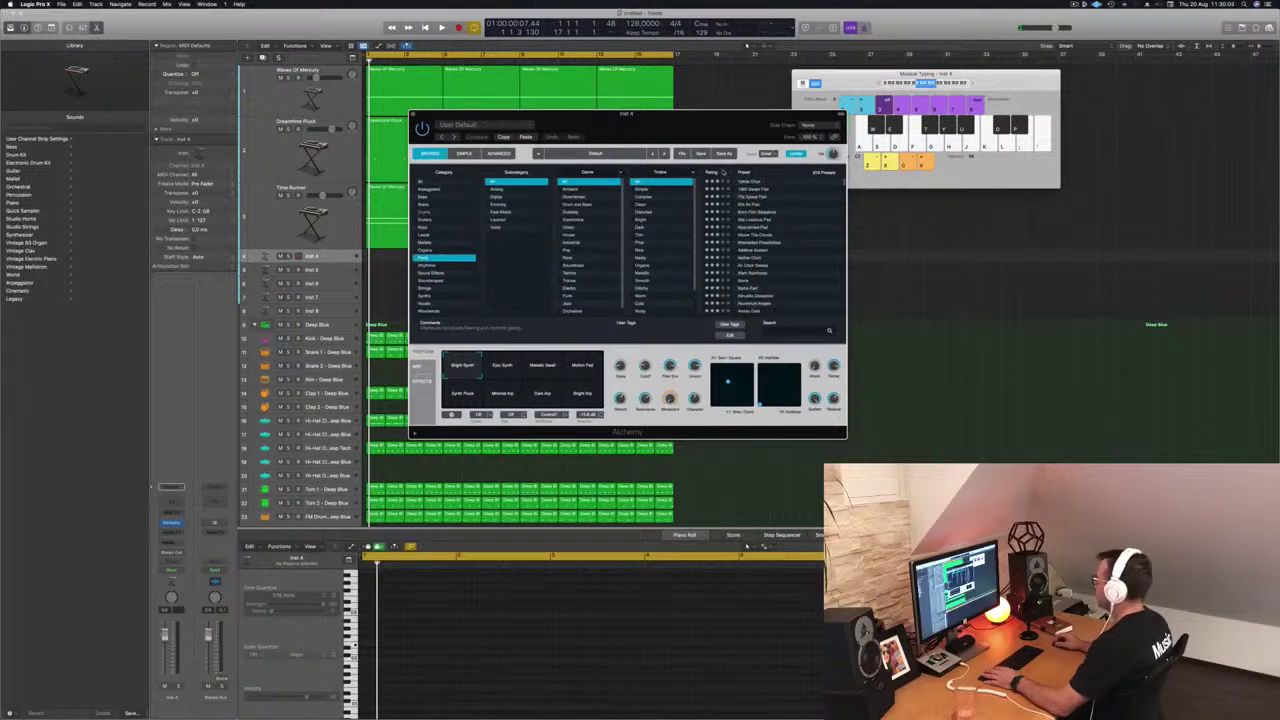
{"action": "left_click", "coordinate": [757, 190]}
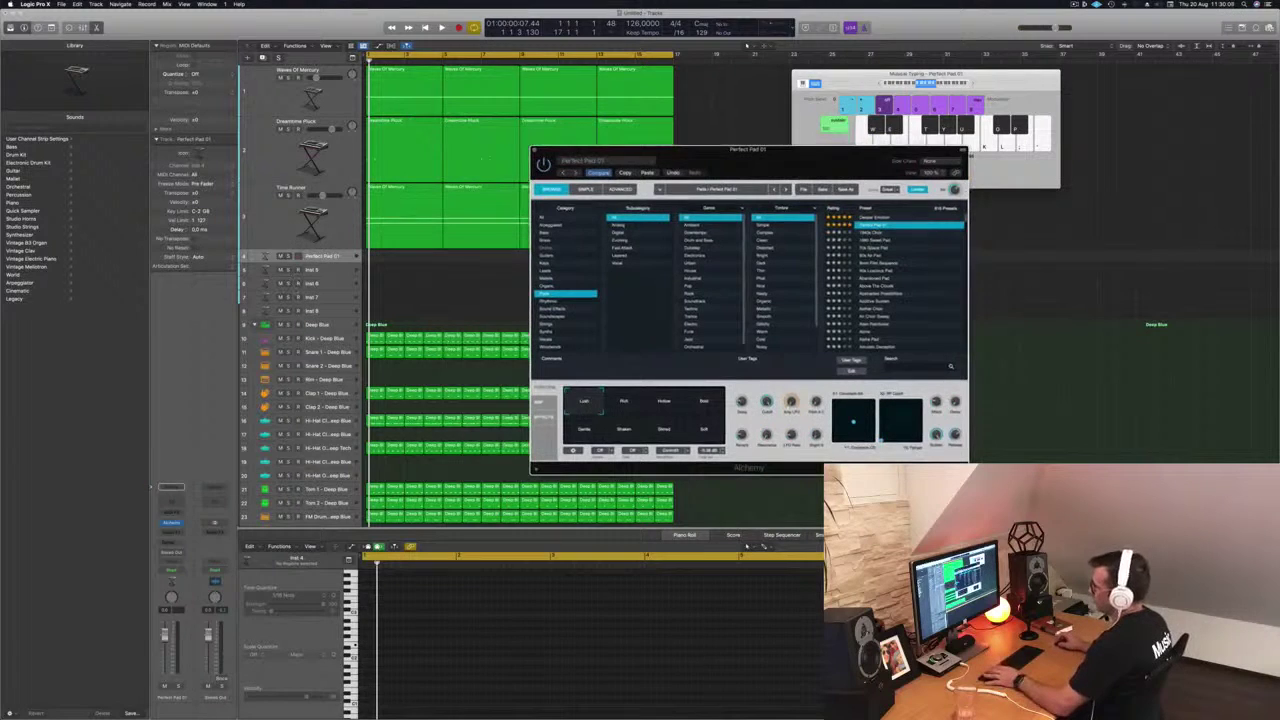
- Send the Perfect Pad 01 track to Bus 4, the Large Room reverb
{"action": "left_click", "coordinate": [169, 546]}
{"action": "mouse_move", "coordinate": [168, 554]}
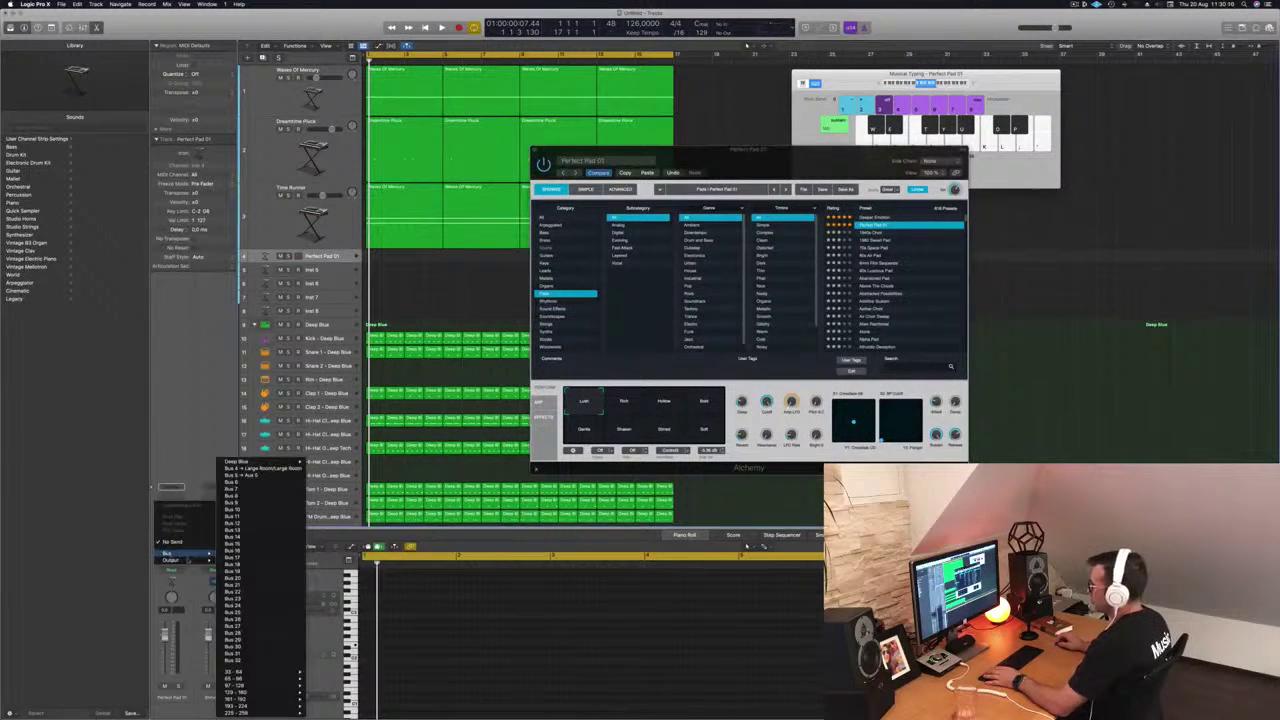
{"action": "left_click", "coordinate": [250, 468]}
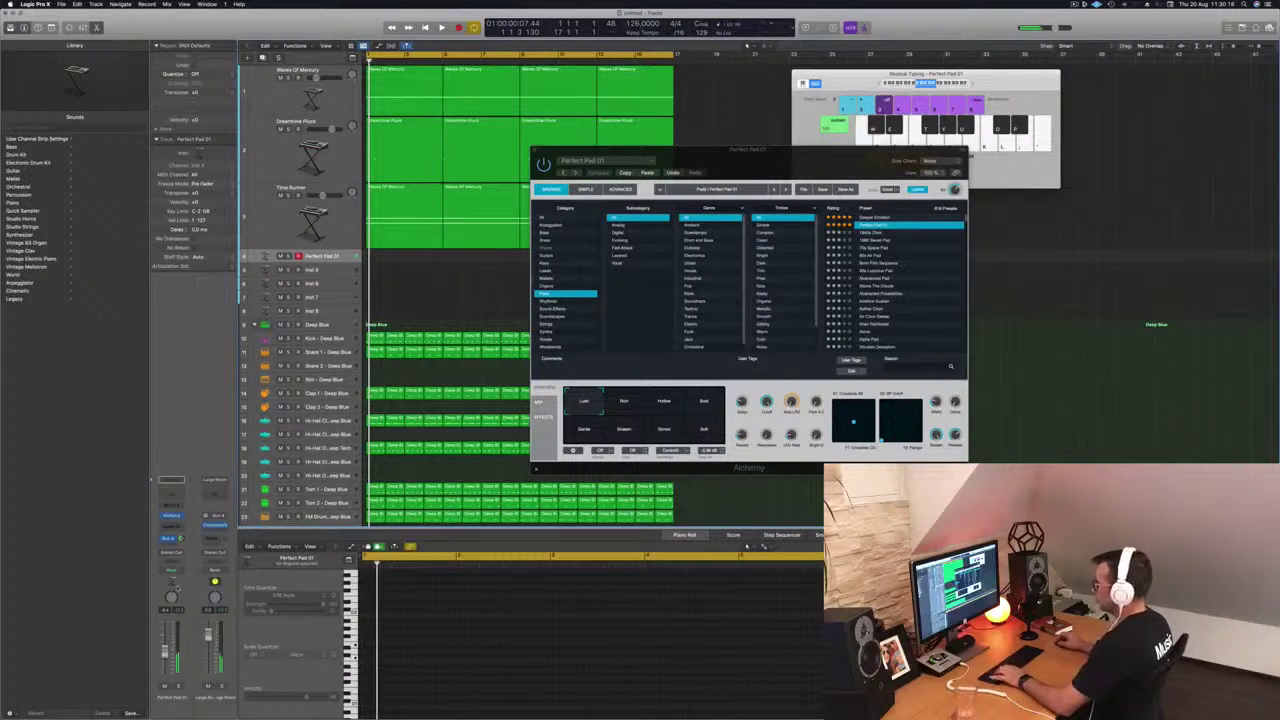
- Play the track, load the Deeper Emotion preset on the fourth track and shift the Musical Typing keyboard's range up
{"action": "key", "text": "space"}
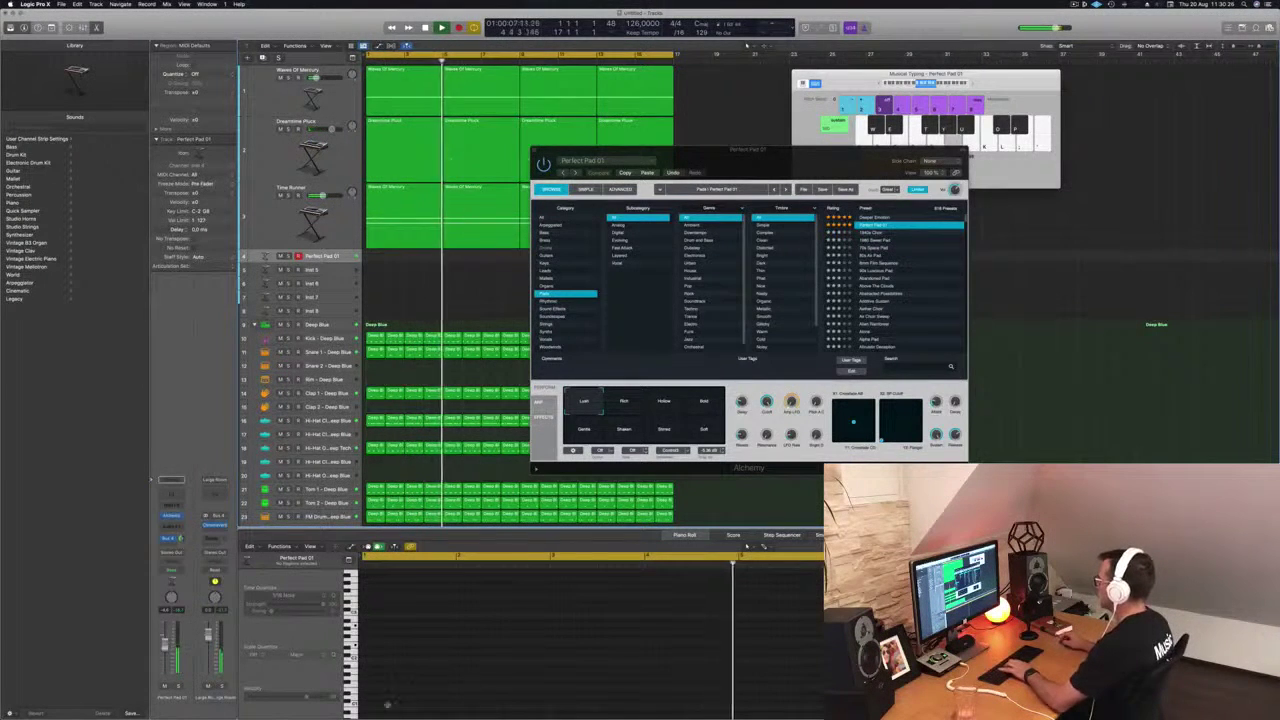
{"action": "key", "text": "Up"}
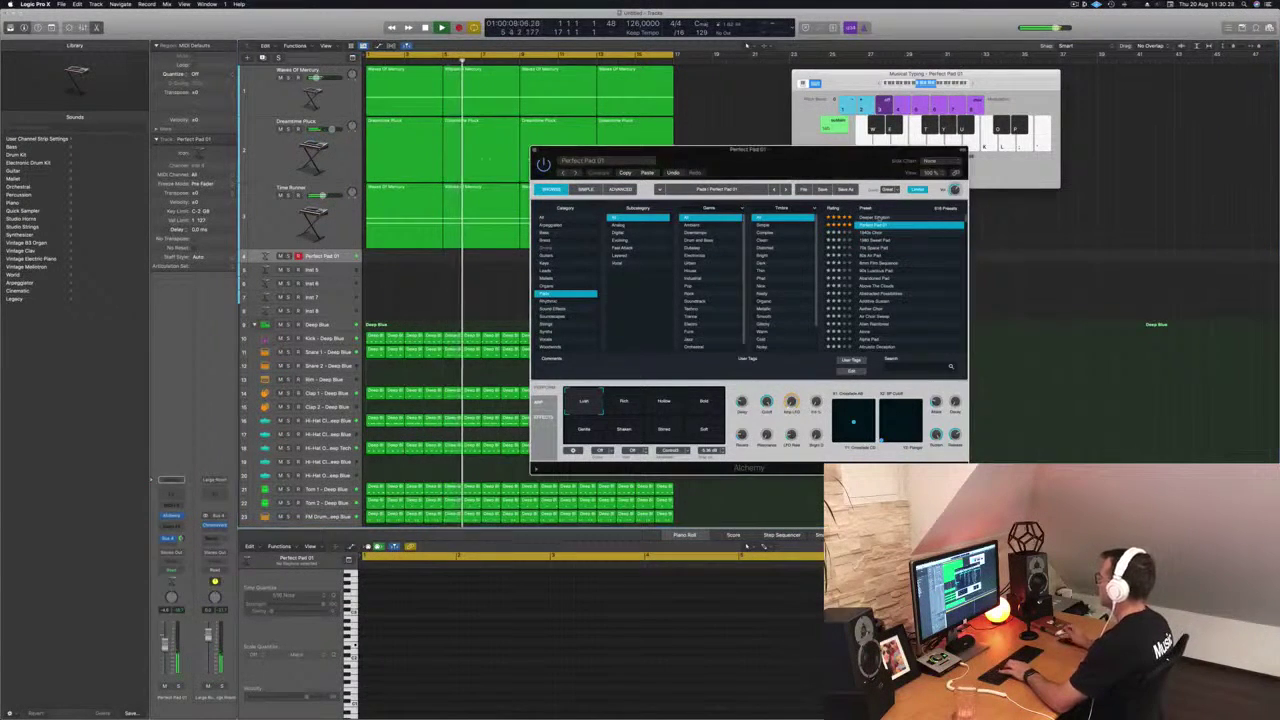
{"action": "key", "text": "Up"}
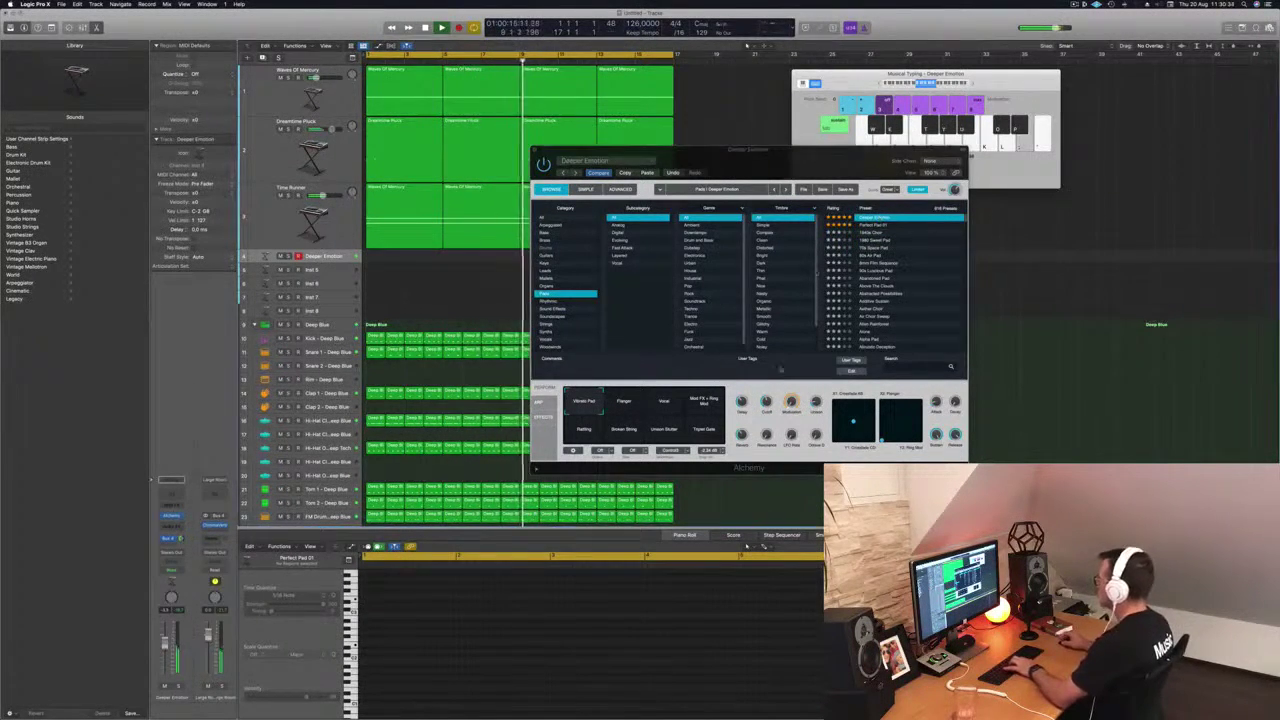
{"action": "left_click", "coordinate": [970, 84]}
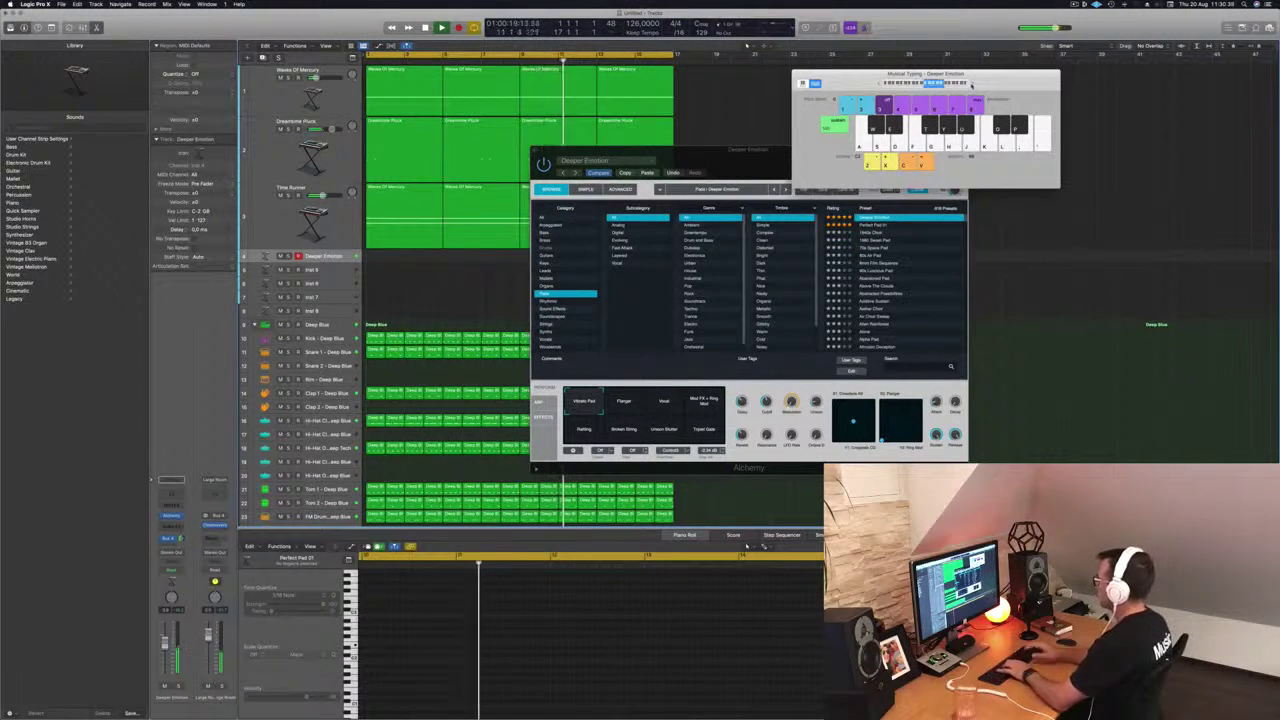
- Audition the Vocal and Triplet Gate variations of Deeper Emotion, reload the Perfect Pad 01 preset and play from the start
{"action": "left_click", "coordinate": [660, 404]}
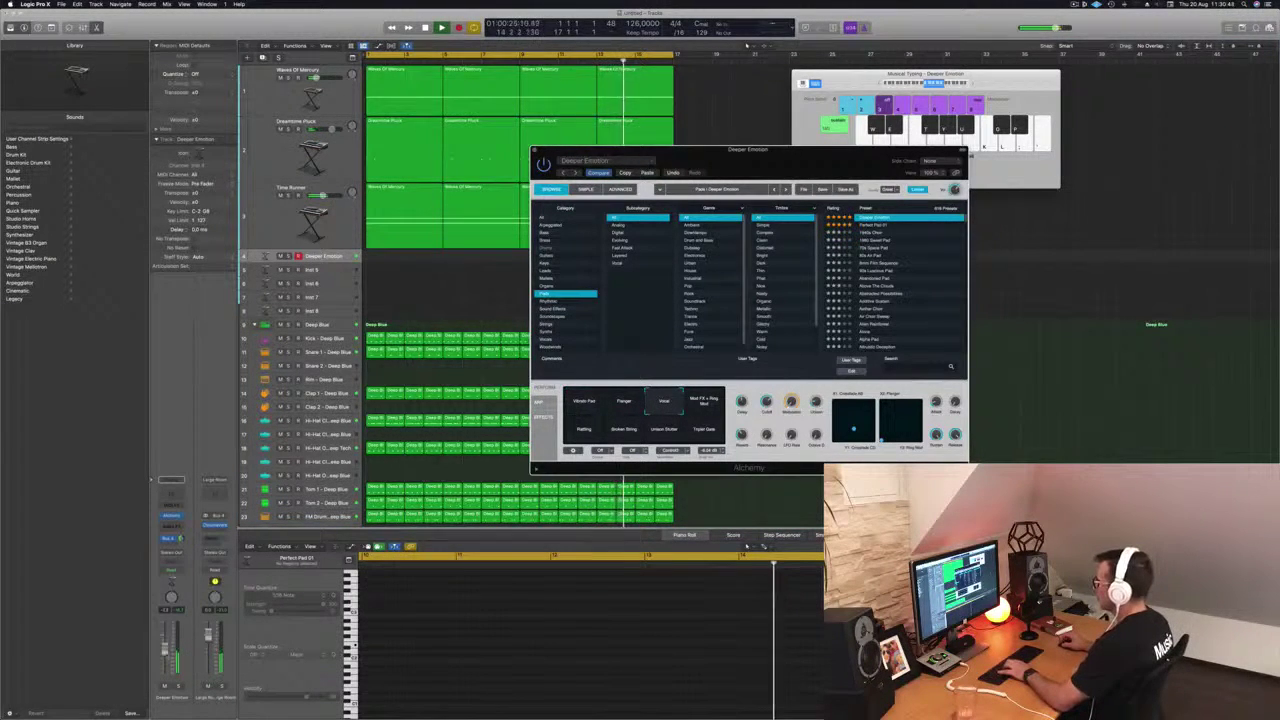
{"action": "left_click", "coordinate": [703, 433]}
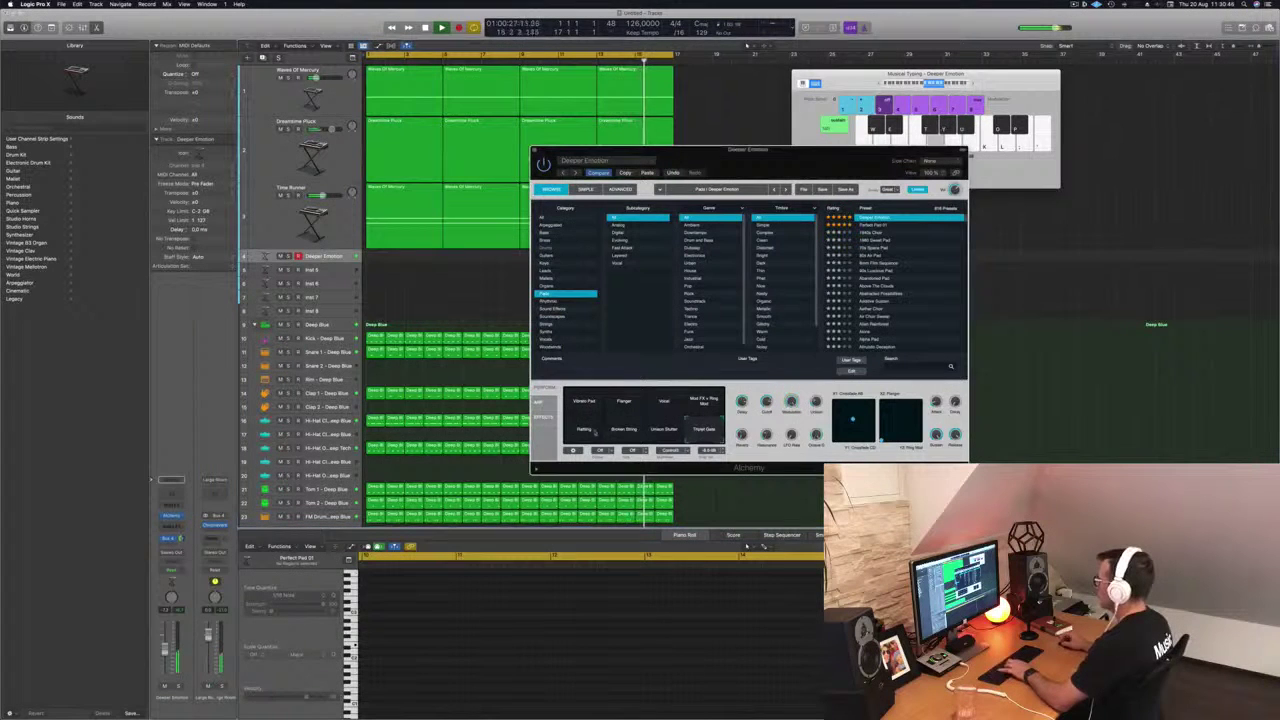
{"action": "left_click", "coordinate": [875, 226]}
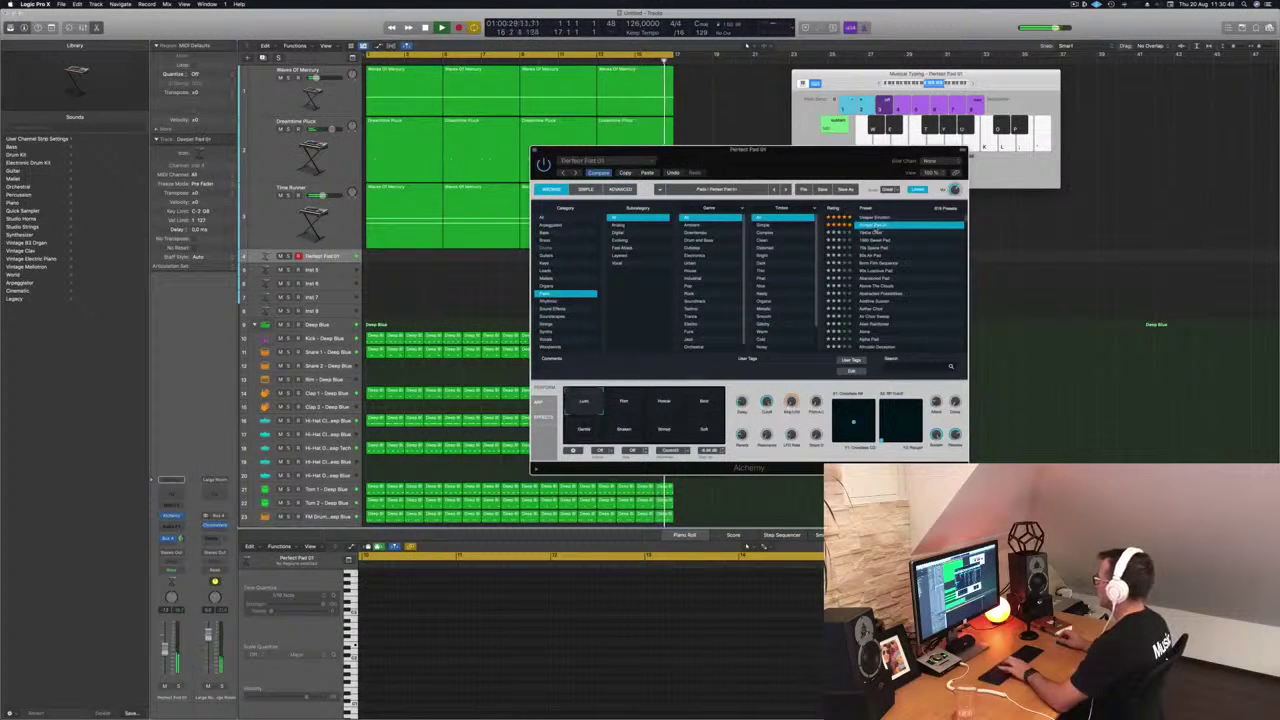
{"action": "key", "text": "Return"}
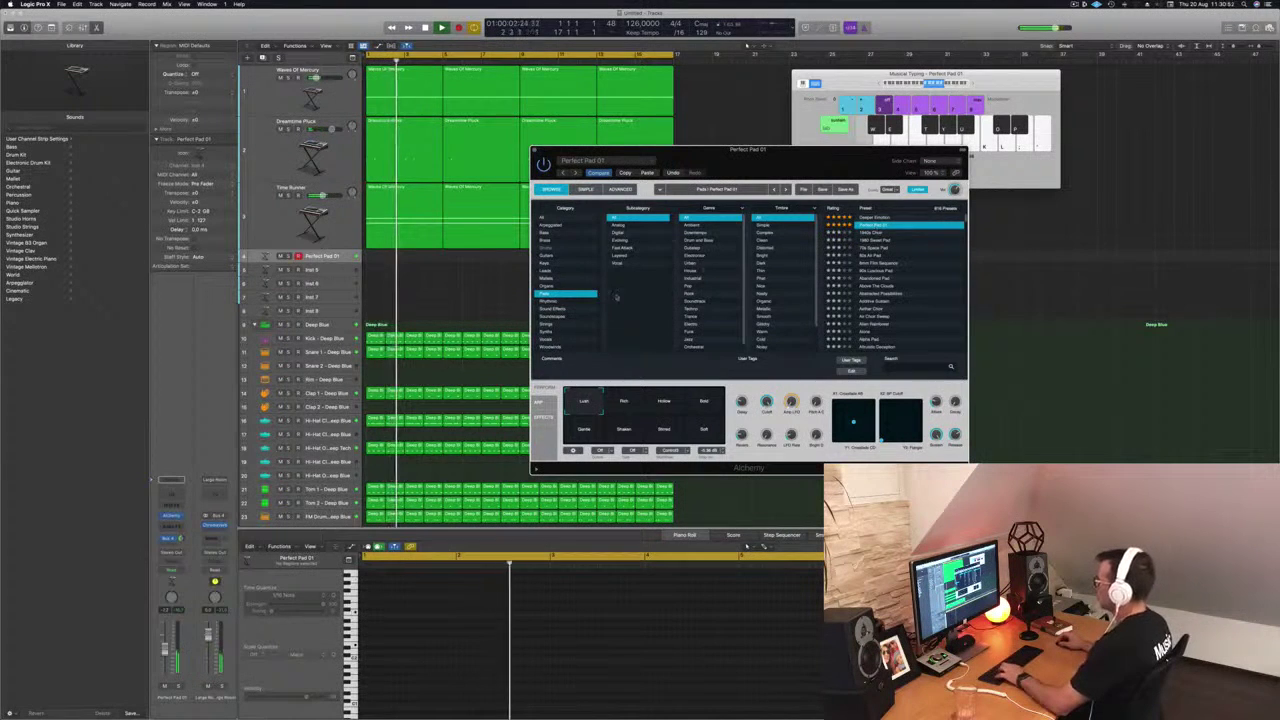
- Raise the Perfect Pad 01 channel volume slightly and record a repeated-note pad part on its track during playback
{"action": "left_click_drag", "start_coordinate": [805, 151], "coordinate": [942, 155]}
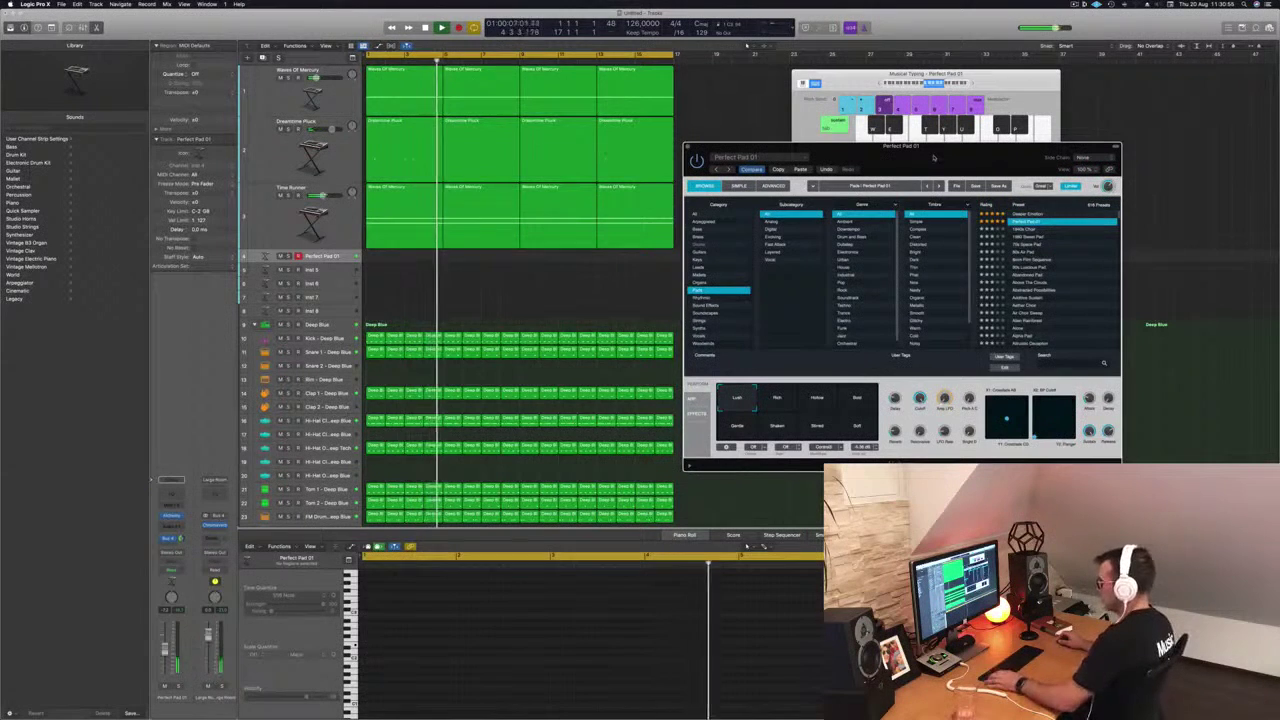
{"action": "left_click_drag", "start_coordinate": [165, 651], "coordinate": [165, 647]}
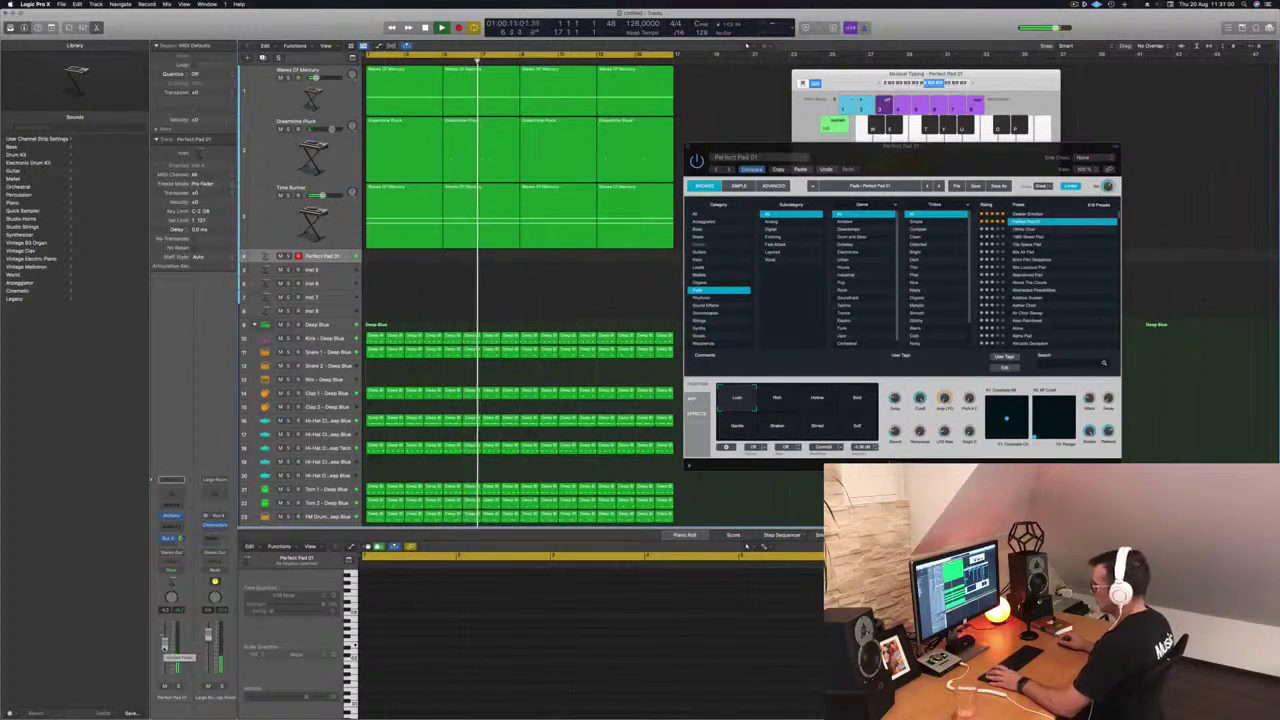
{"action": "key", "text": "r"}
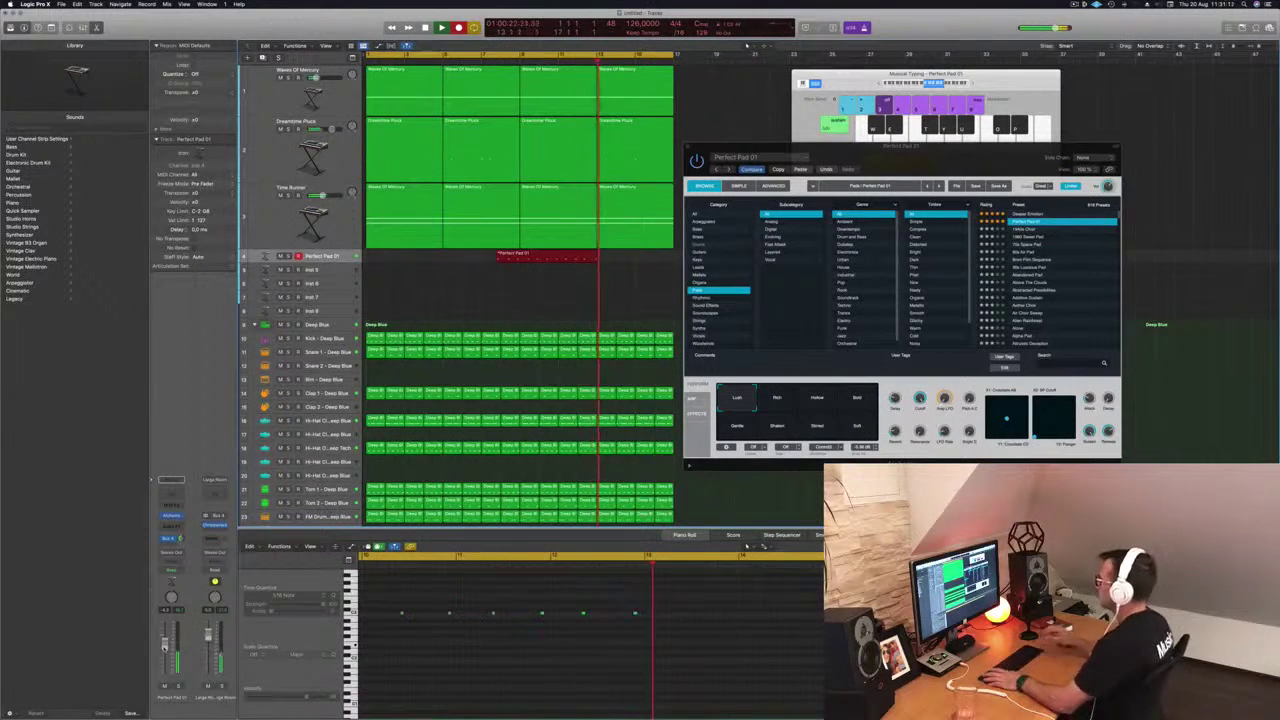
{"action": "key", "text": "space"}
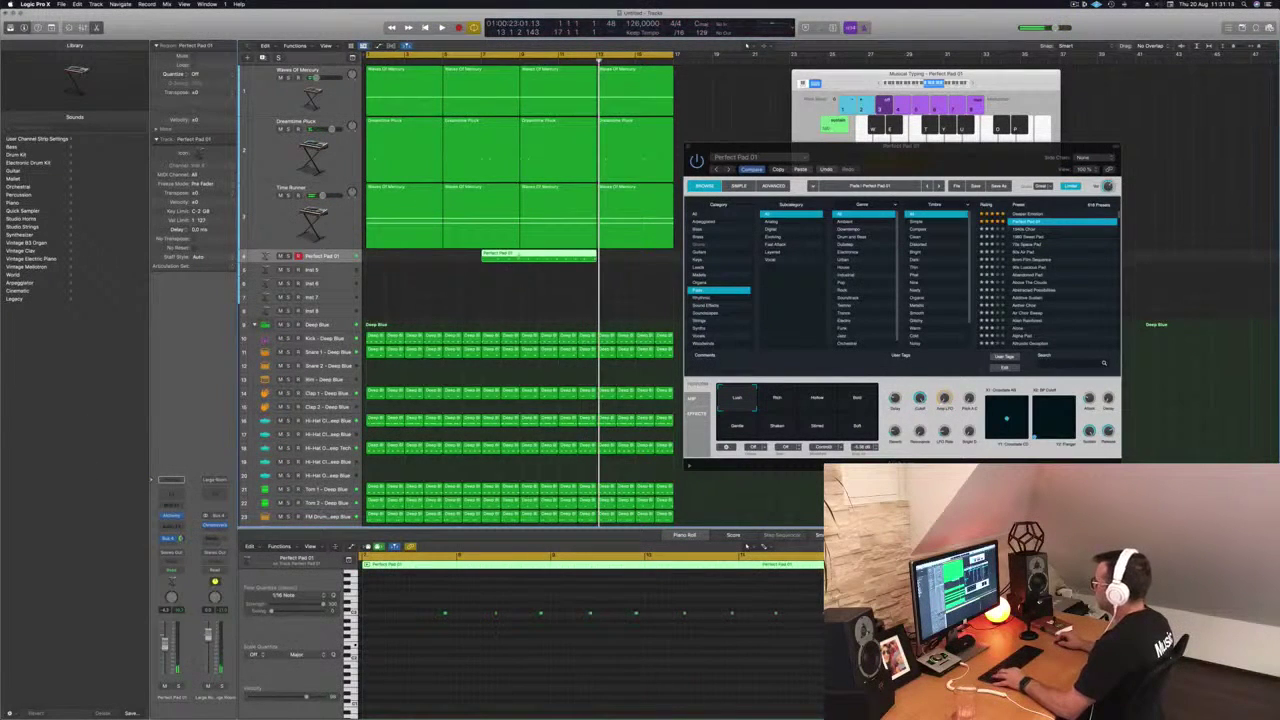
- Trim the recorded Perfect Pad 01 region to four bars and move it to bar 1
{"action": "double_click", "coordinate": [519, 255], "text": "super"}
{"action": "left_click", "coordinate": [511, 256]}
{"action": "key", "text": "Delete"}
{"action": "left_click_drag", "start_coordinate": [560, 256], "coordinate": [407, 257]}
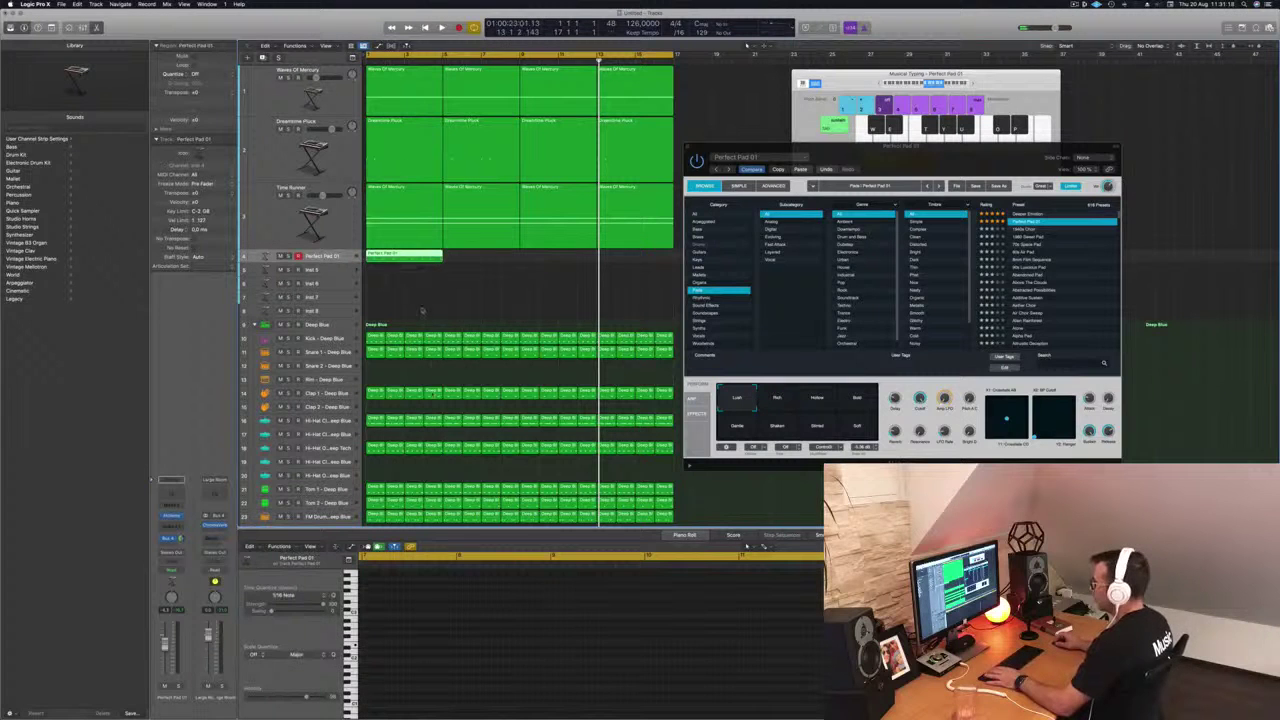
- Open the four-bar pad region in the Piano Roll and even out its note timing while playing from the start
{"action": "key", "text": "e"}
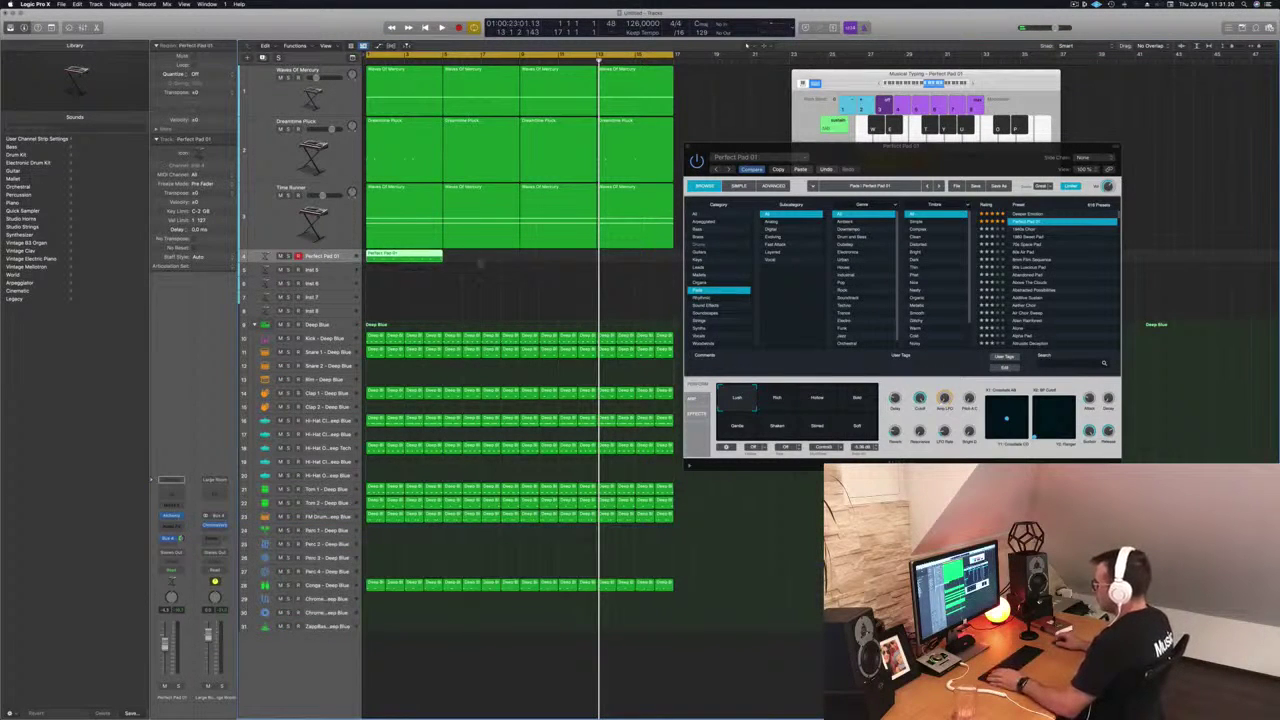
{"action": "double_click", "coordinate": [416, 253]}
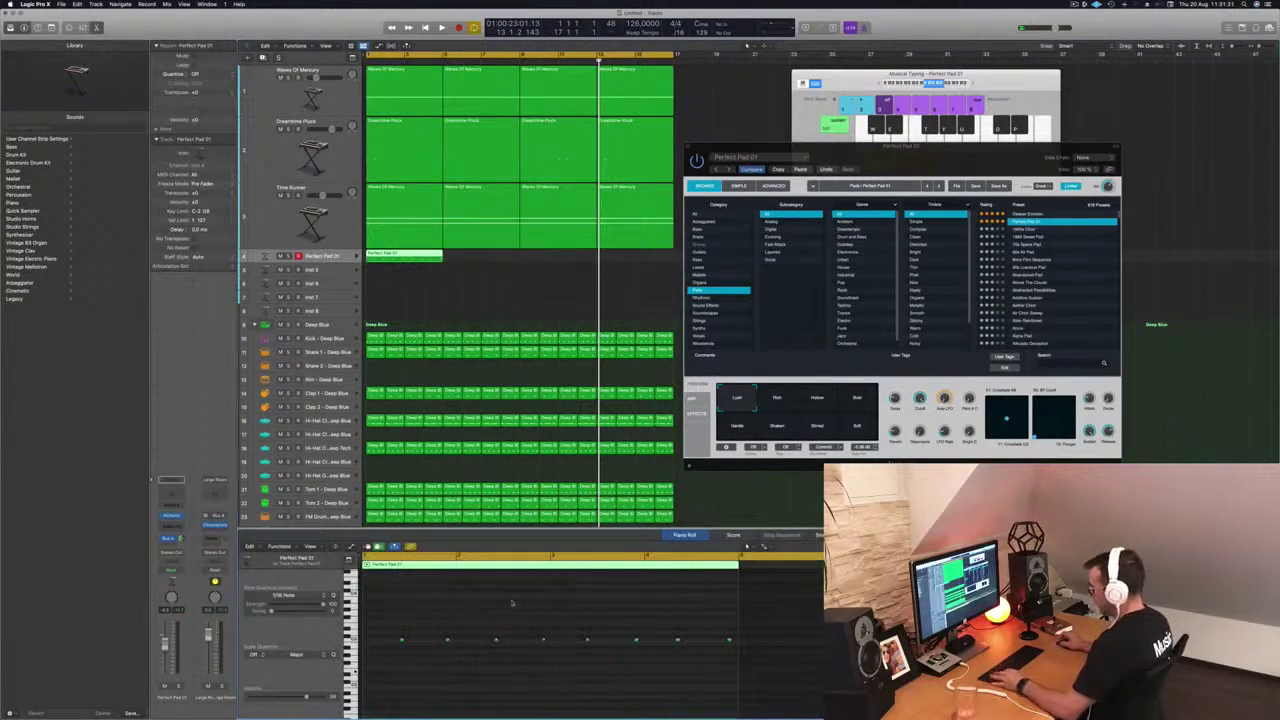
{"action": "key", "text": "Return"}
{"action": "key", "text": "space"}
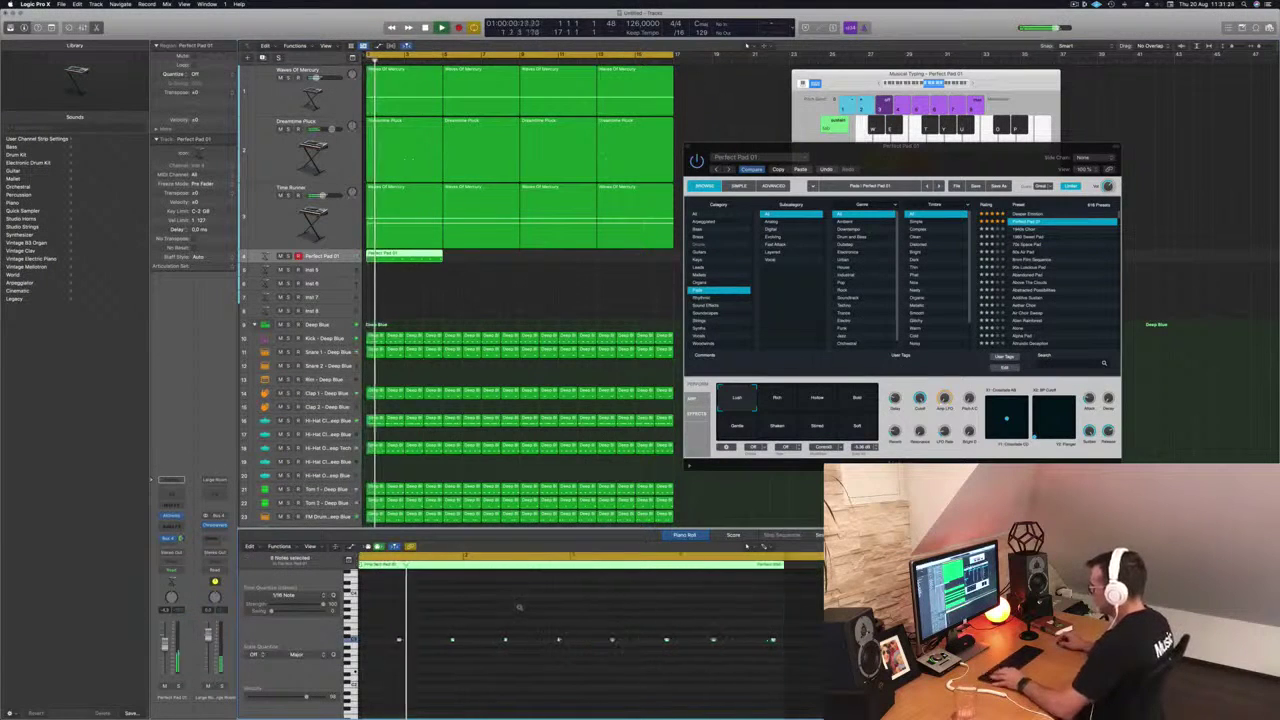
{"action": "key", "text": "super+Left"}
{"action": "key", "text": "super+Left"}
{"action": "key", "text": "super+Left"}
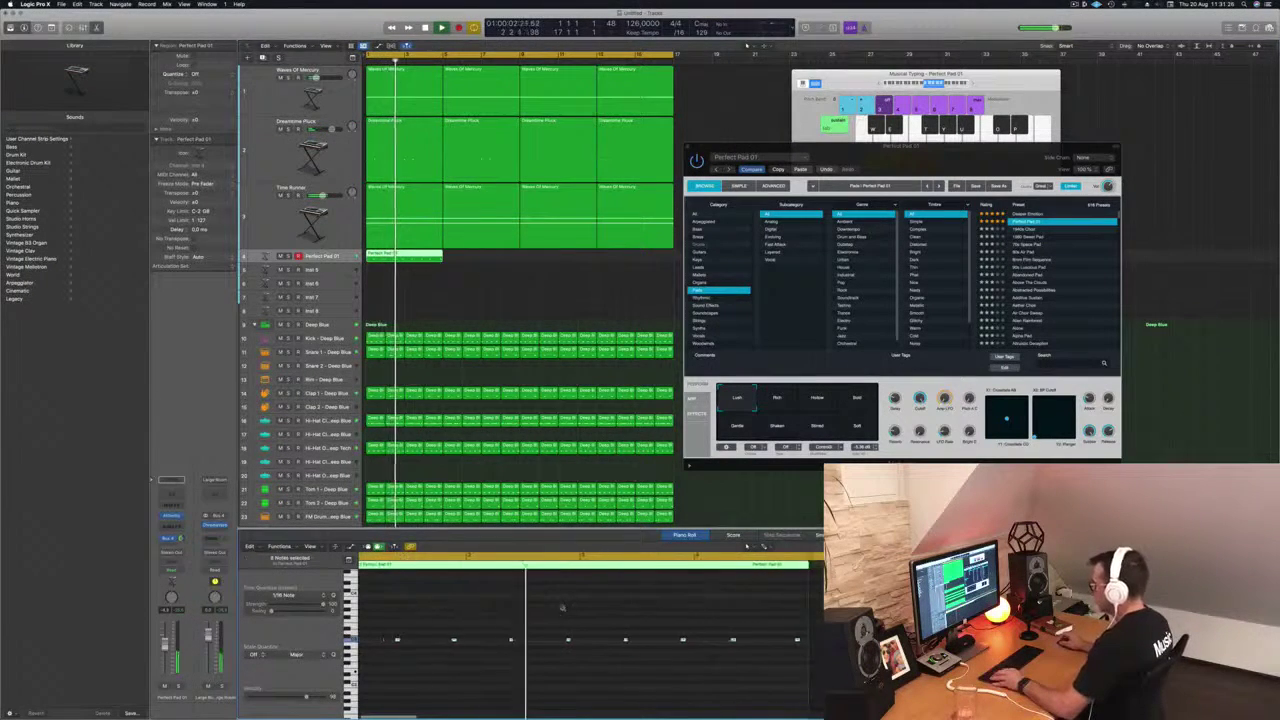
{"action": "key", "text": "super+Left"}
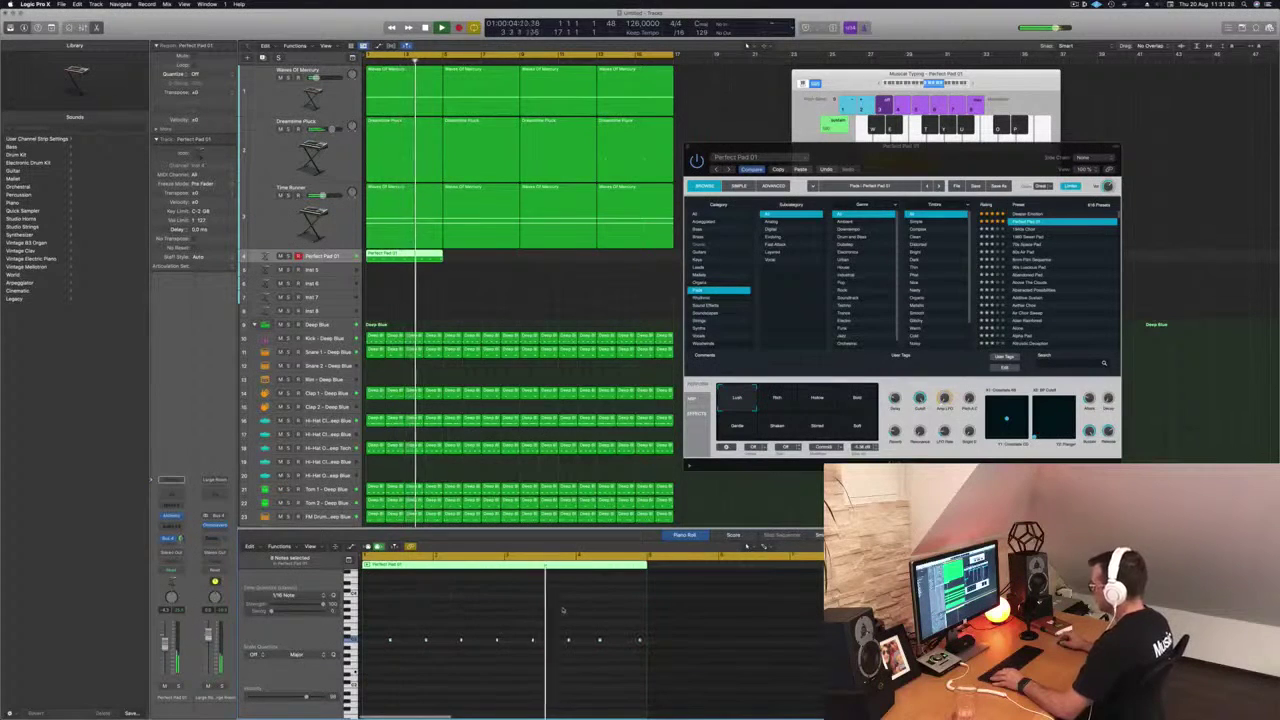
{"action": "key", "text": "super+Right"}
{"action": "key", "text": "super+Right"}
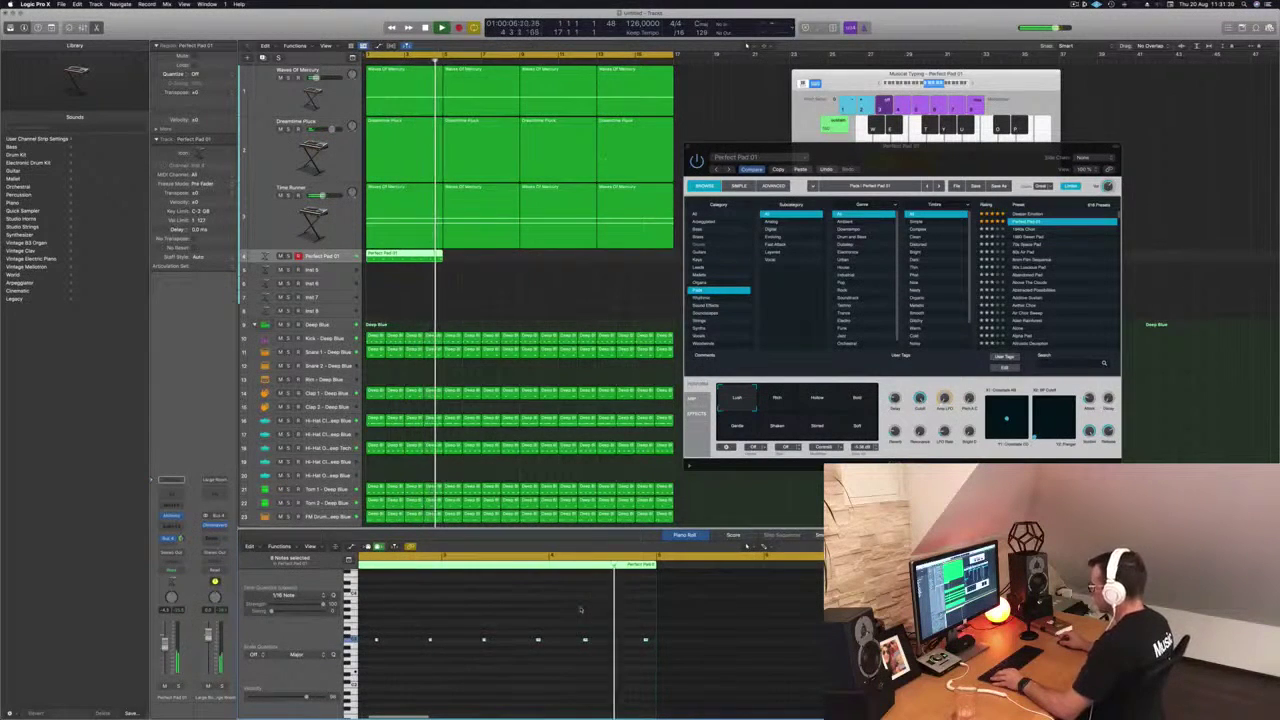
{"action": "key", "text": "space"}
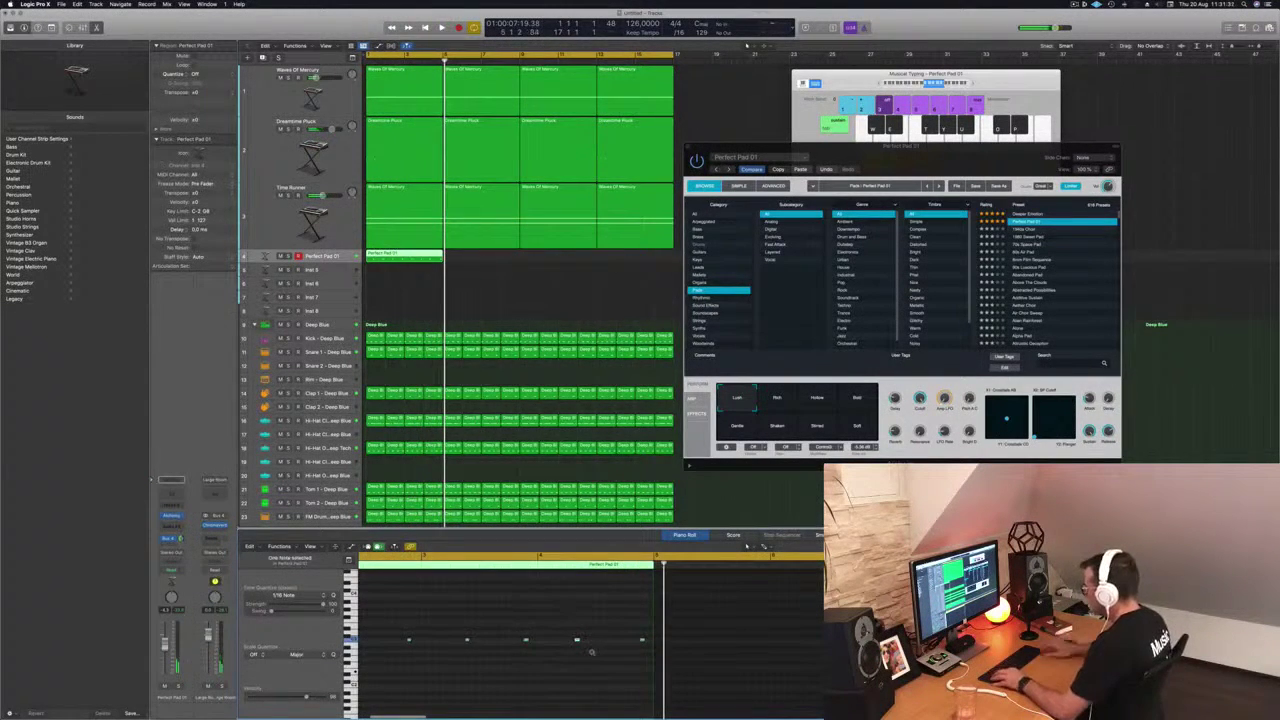
- Copy the four-bar Perfect Pad 01 region along its track to fill 16 bars during playback
{"action": "key", "text": "space"}
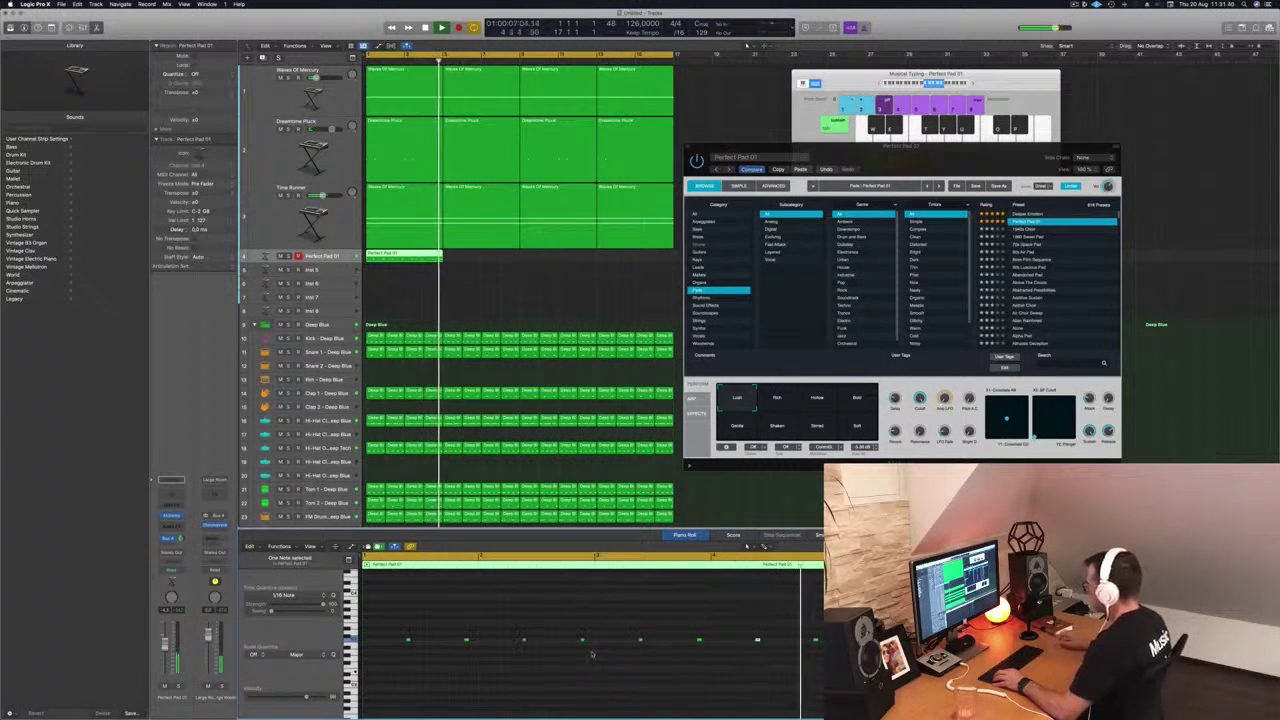
{"action": "left_click_drag", "start_coordinate": [401, 258], "coordinate": [673, 256]}
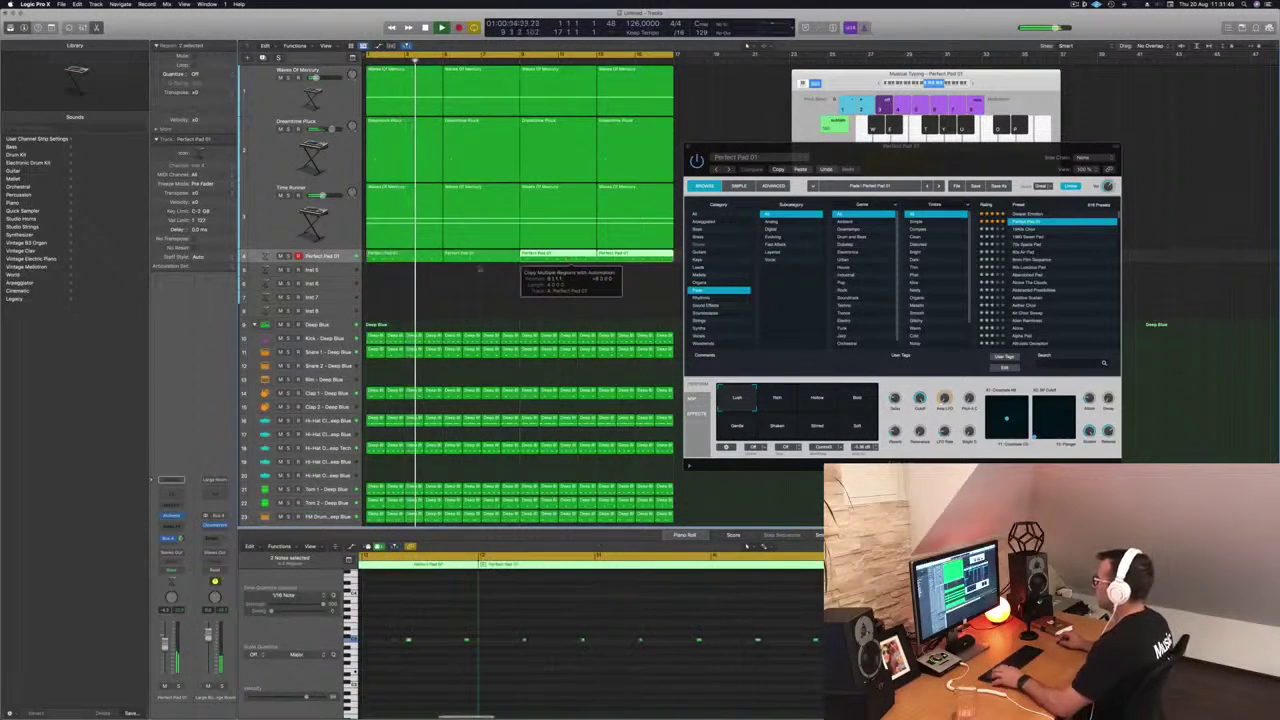
{"action": "key", "text": "space"}
{"action": "key", "text": "space"}
{"action": "key", "text": "ctrl+s"}
{"action": "key", "text": "ctrl+s"}
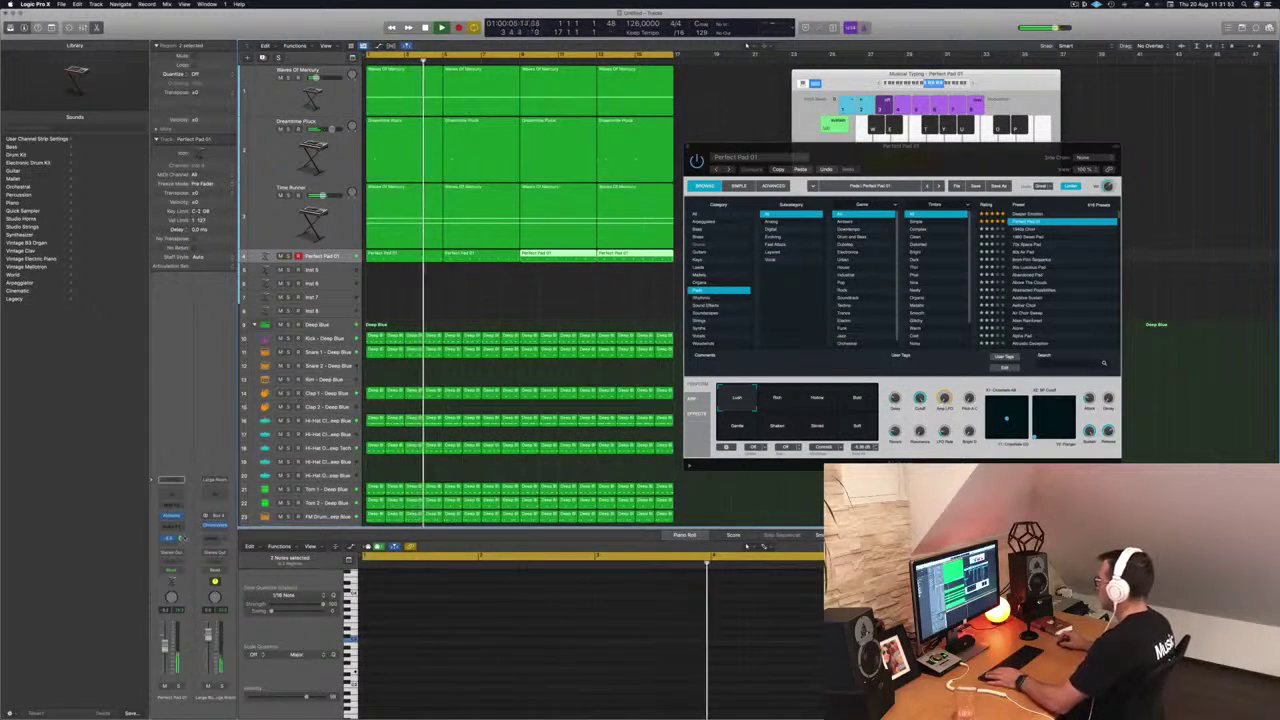
- Audition the Rich, Hollow, Bold and Gentle variations of Perfect Pad 01 from the start and return to Lush
{"action": "key", "text": "Return"}
{"action": "left_click", "coordinate": [782, 402]}
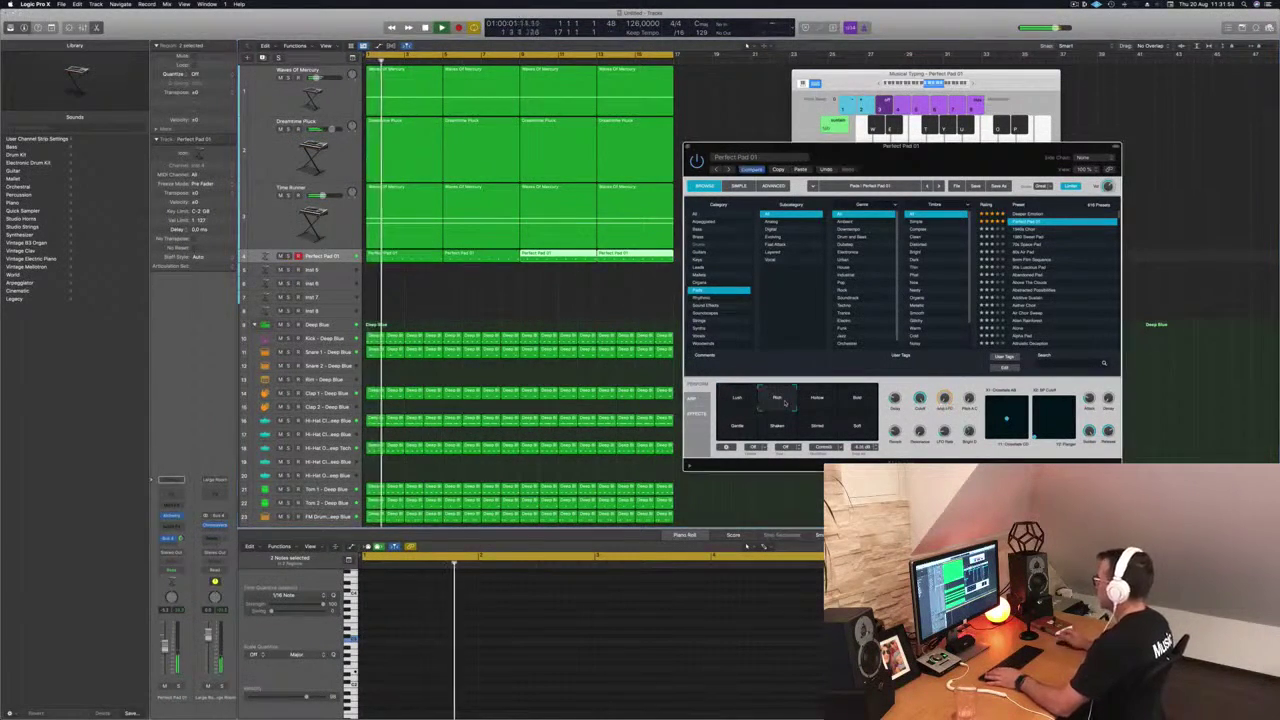
{"action": "left_click_drag", "start_coordinate": [860, 147], "coordinate": [771, 142]}
{"action": "left_click", "coordinate": [727, 397]}
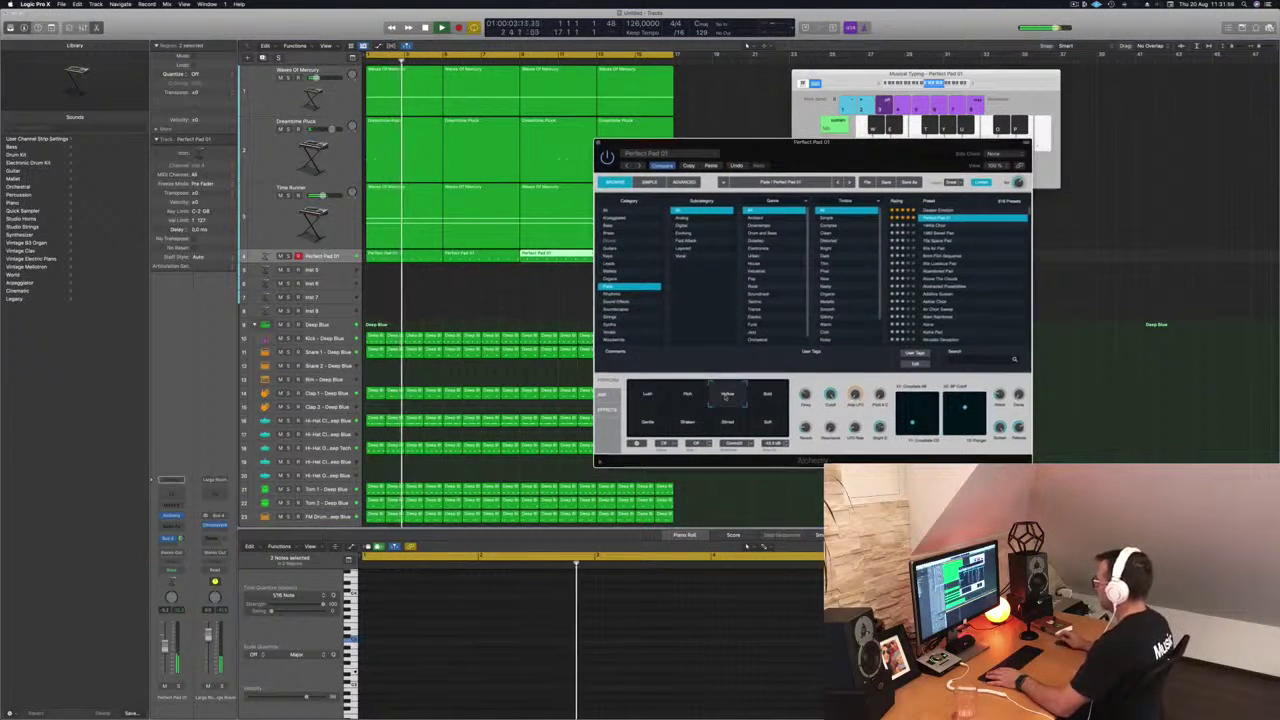
{"action": "left_click", "coordinate": [767, 395]}
{"action": "left_click", "coordinate": [655, 426]}
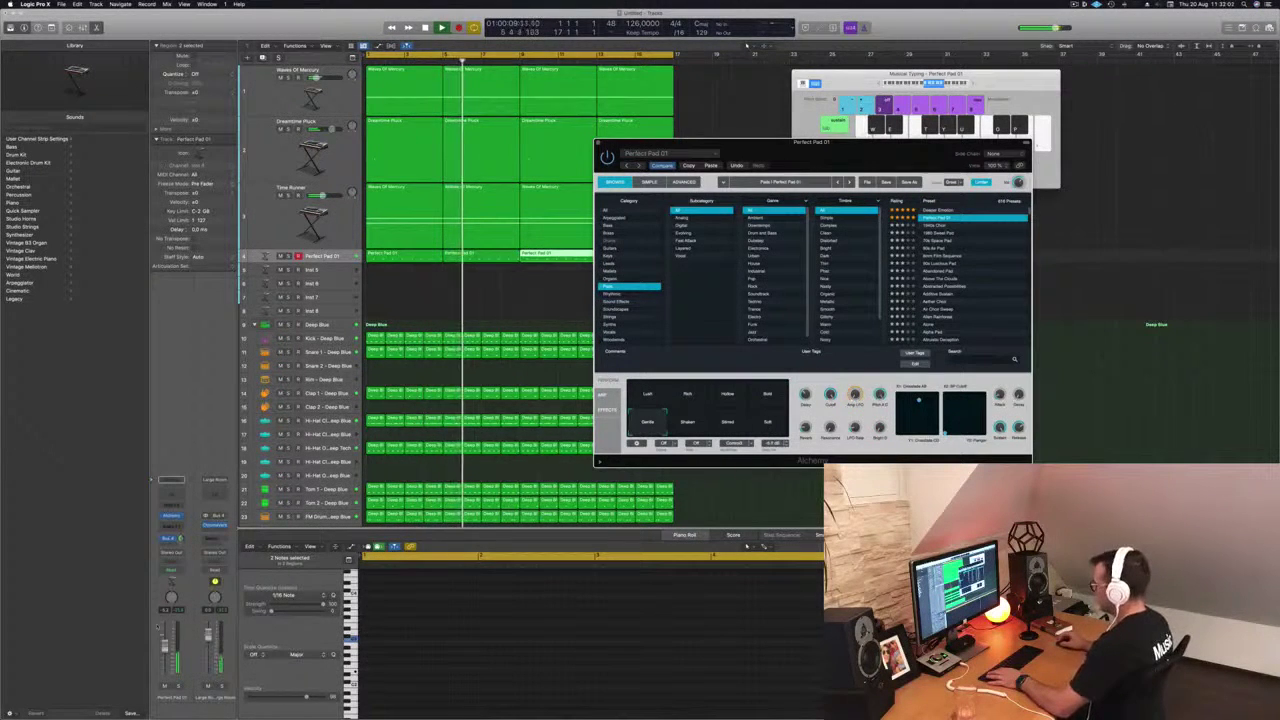
{"action": "left_click_drag", "start_coordinate": [165, 648], "coordinate": [165, 640]}
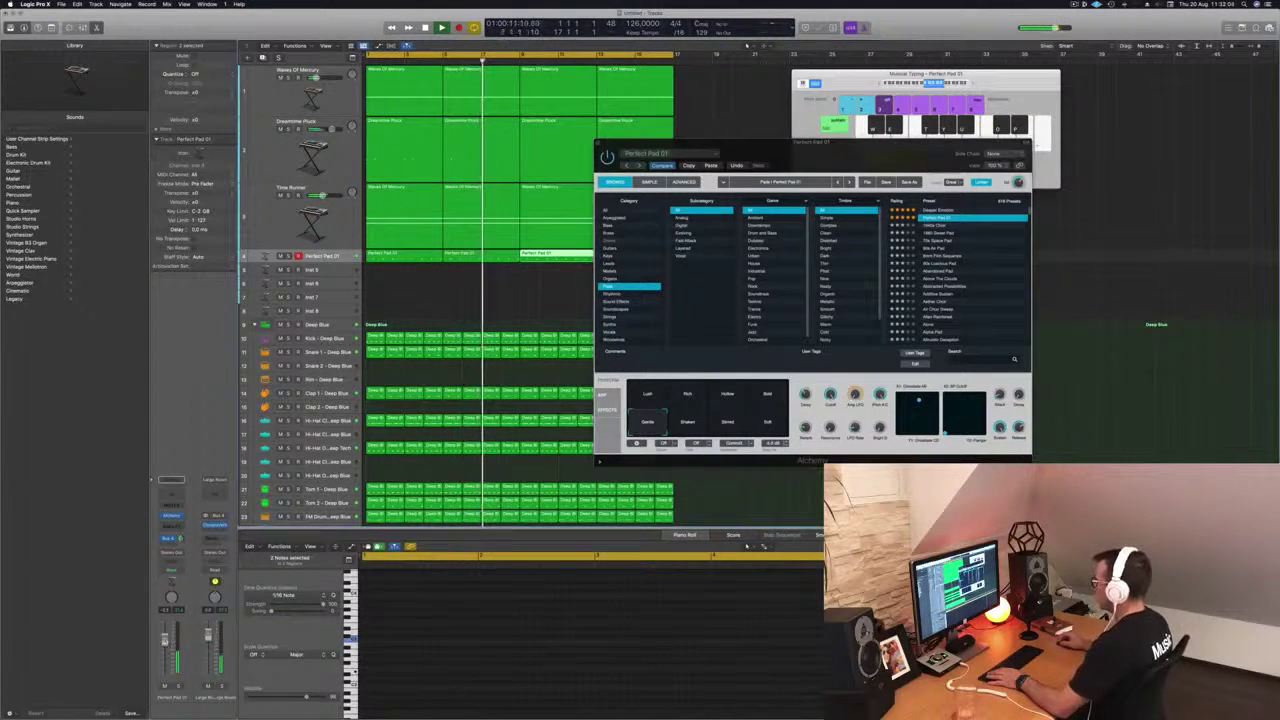
{"action": "left_click", "coordinate": [648, 394]}
- Lower the Perfect Pad 01 channel volume while playing from the start and hide the Alchemy window
{"action": "key", "text": "Return"}
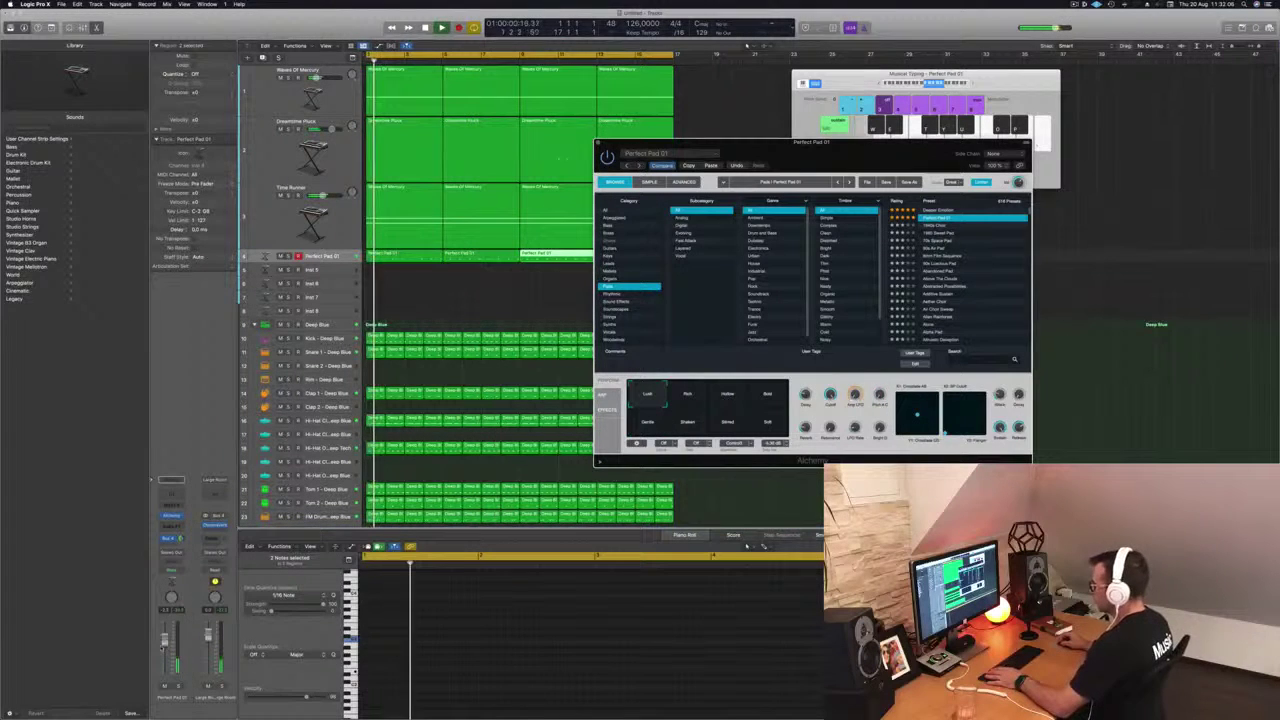
{"action": "left_click_drag", "start_coordinate": [165, 642], "coordinate": [165, 650]}
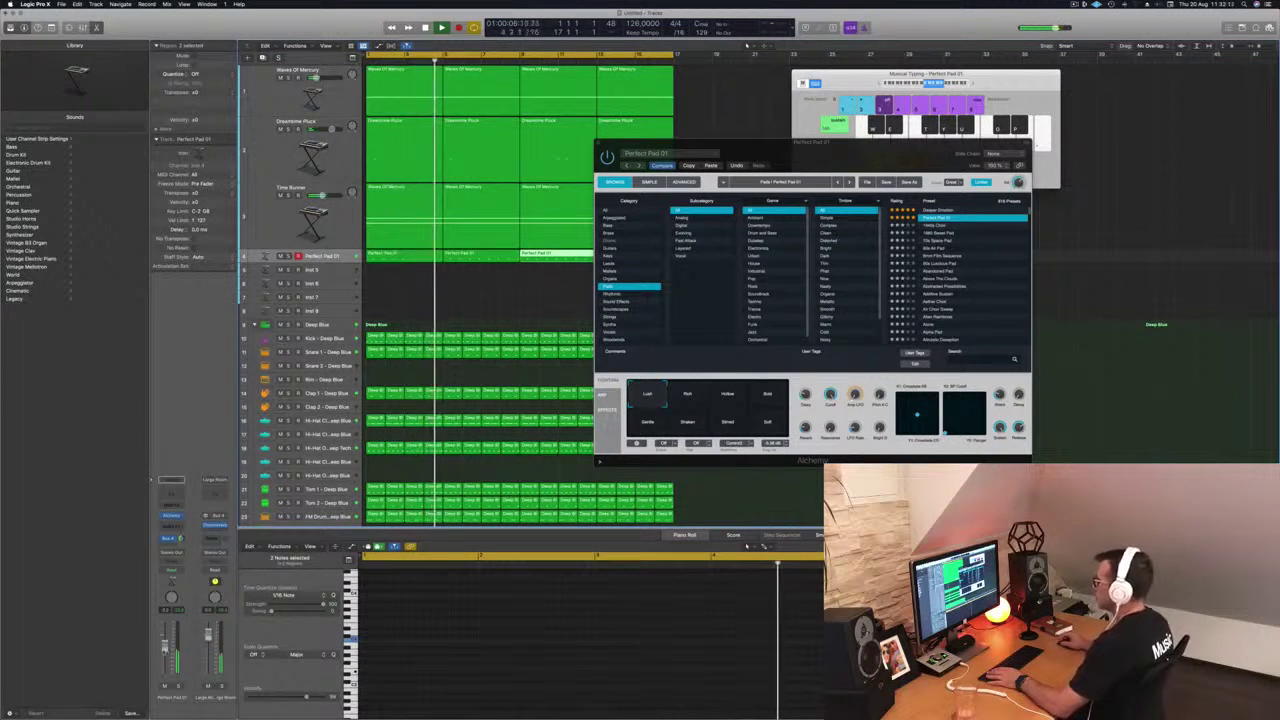
{"action": "left_click_drag", "start_coordinate": [812, 143], "coordinate": [617, 176]}
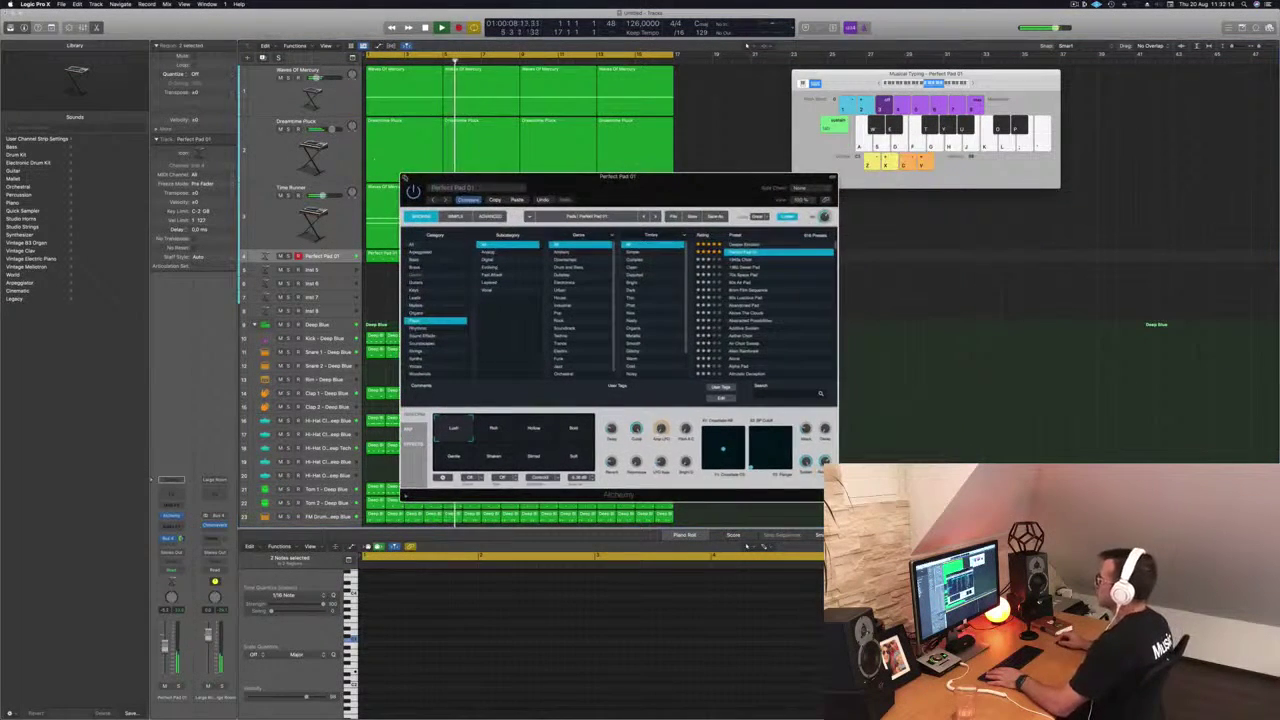
{"action": "key", "text": "v"}
- Mute the Tom 1, Tom 2 and FM Drum tracks for comparison, restore them, and mute Waves Of Mercury
{"action": "left_click", "coordinate": [320, 270]}
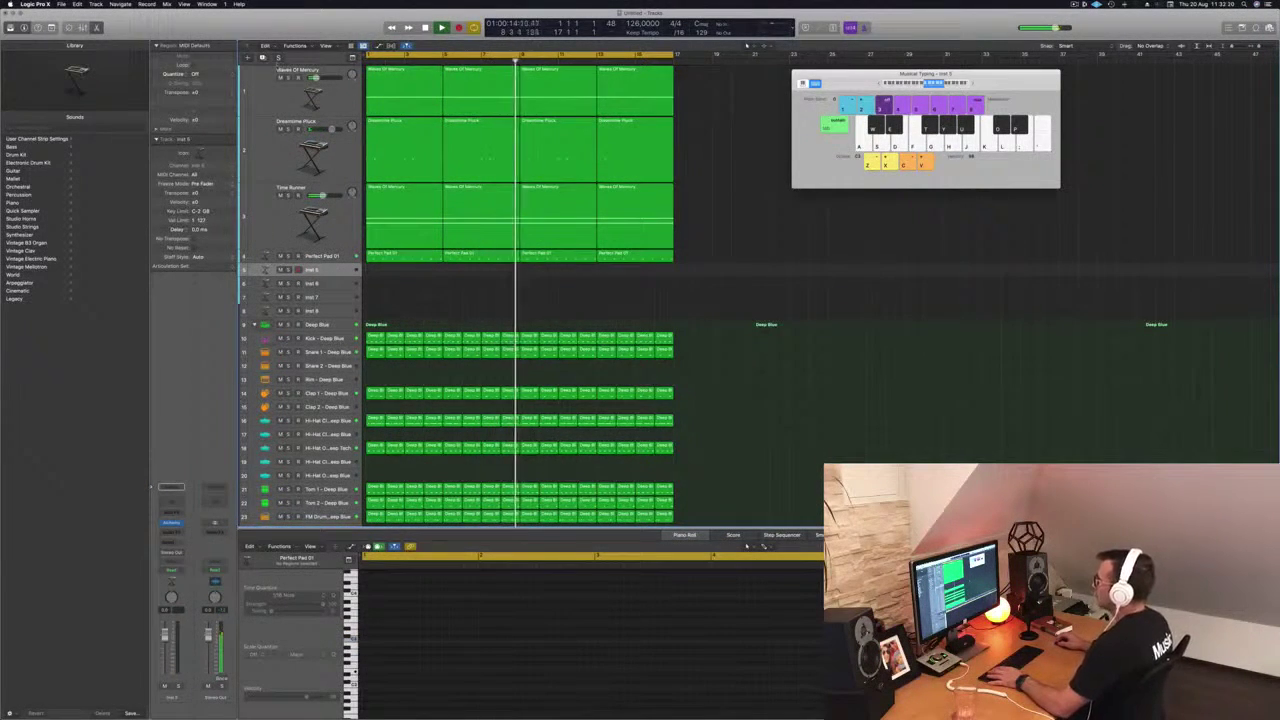
{"action": "scroll", "coordinate": [415, 370], "scroll_direction": "down", "scroll_amount": 3}
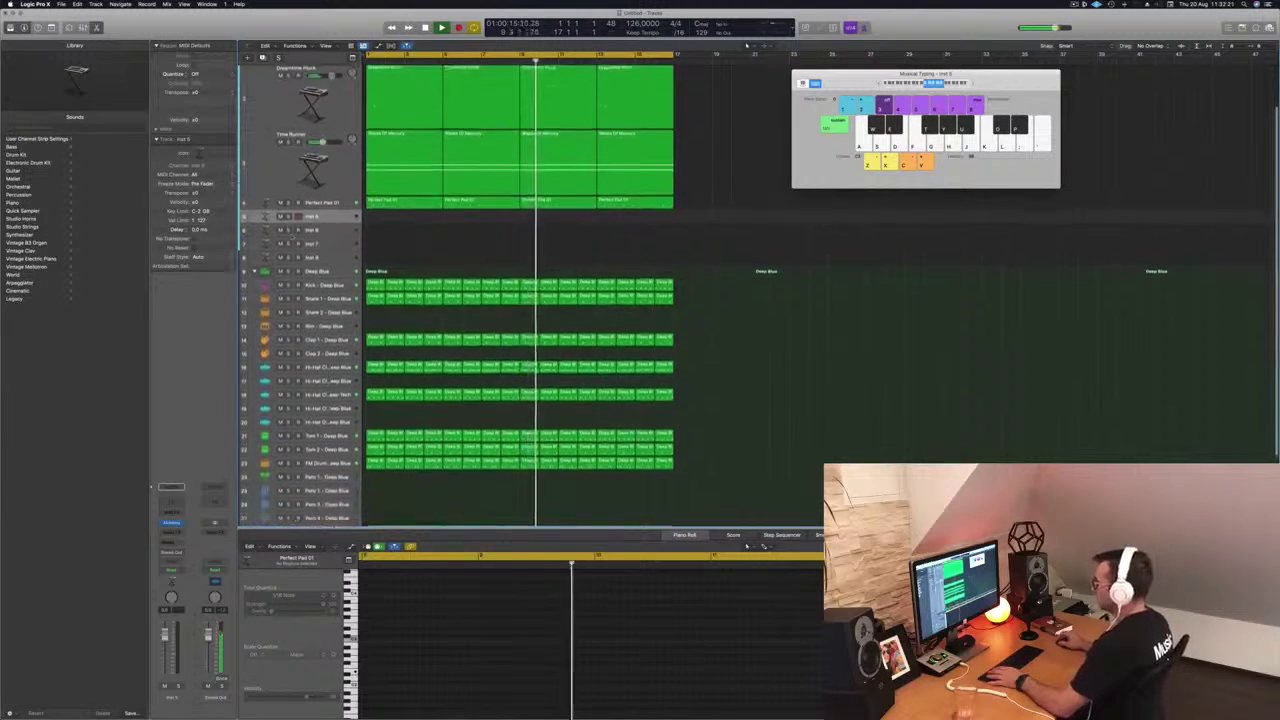
{"action": "scroll", "coordinate": [415, 370], "scroll_direction": "down", "scroll_amount": 1}
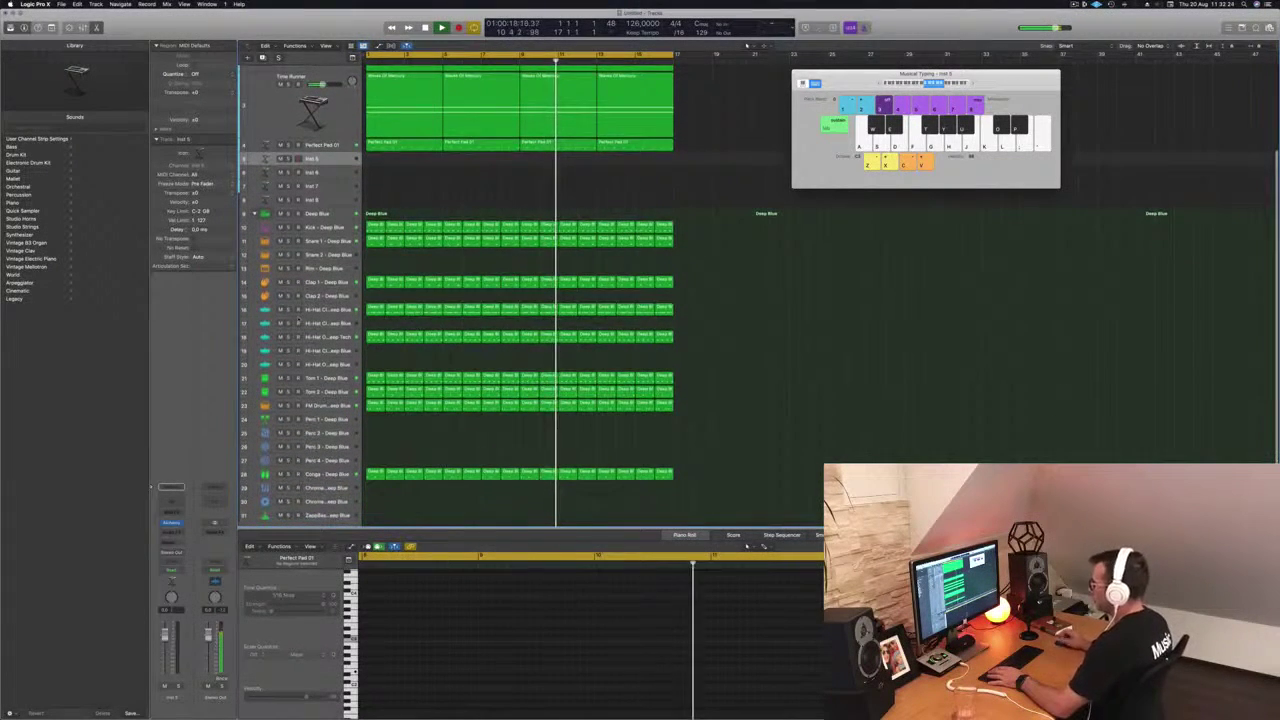
{"action": "left_click", "coordinate": [281, 378]}
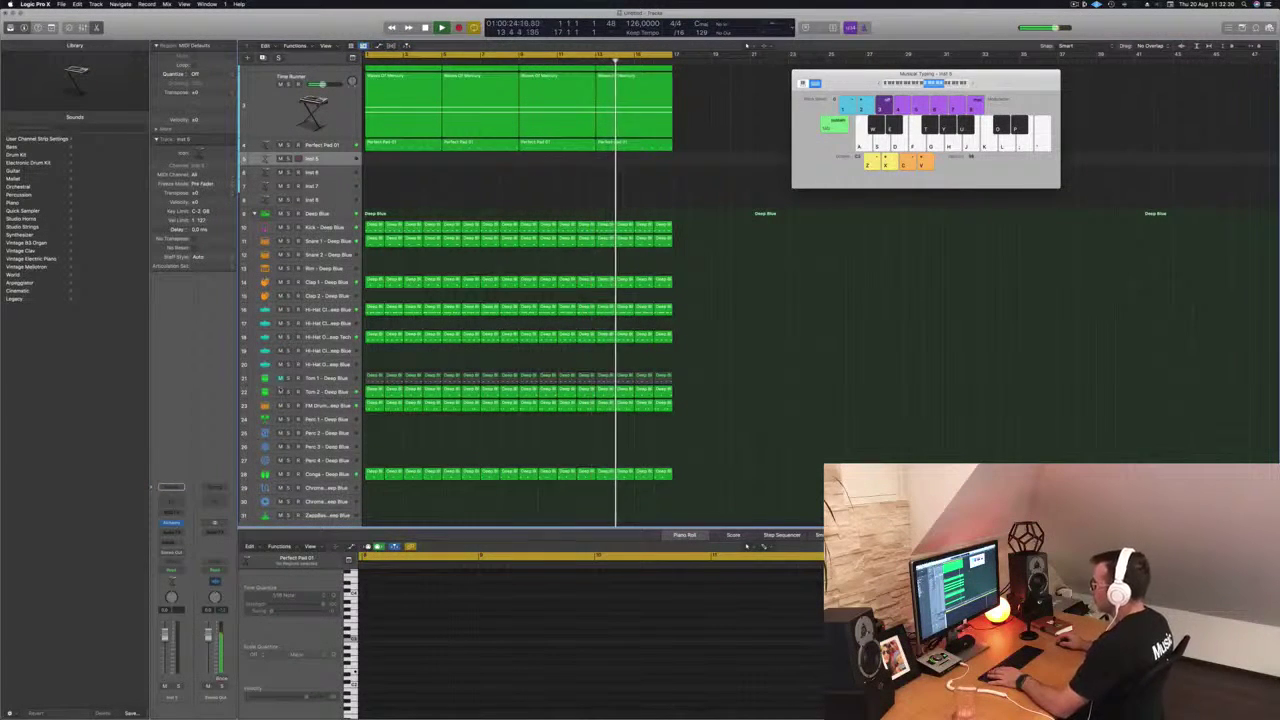
{"action": "left_click", "coordinate": [281, 405]}
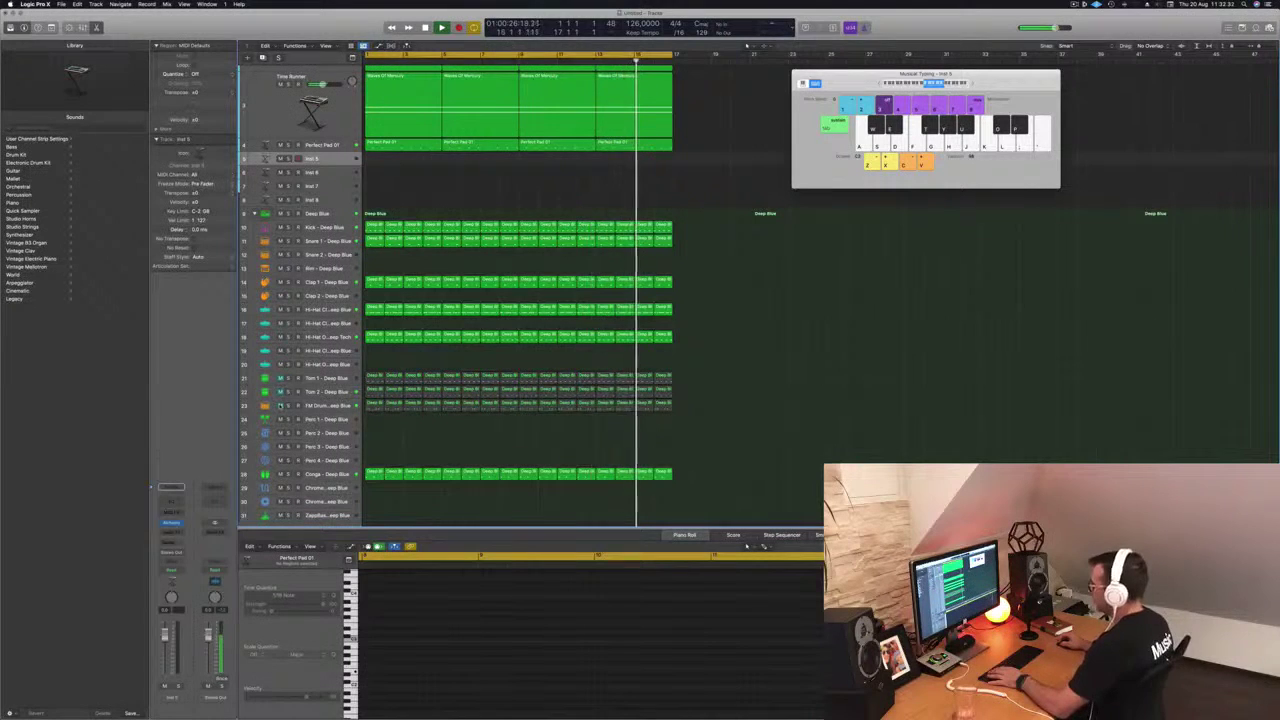
{"action": "left_click_drag", "start_coordinate": [280, 405], "coordinate": [281, 379]}
{"action": "scroll", "coordinate": [488, 285], "scroll_direction": "up", "scroll_amount": 5}
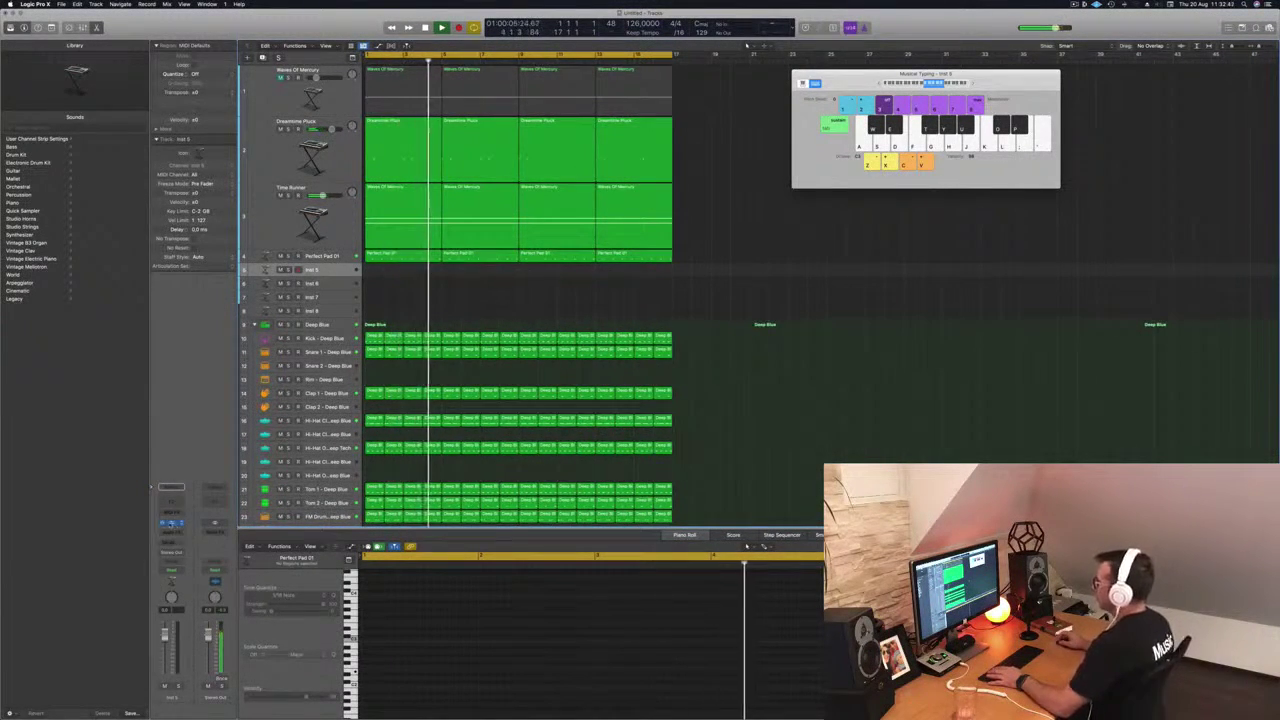
- Open Alchemy on the Inst 5 track and add a send from the track to Bus 5
{"action": "left_click", "coordinate": [174, 524]}
{"action": "left_click_drag", "start_coordinate": [556, 120], "coordinate": [660, 127]}
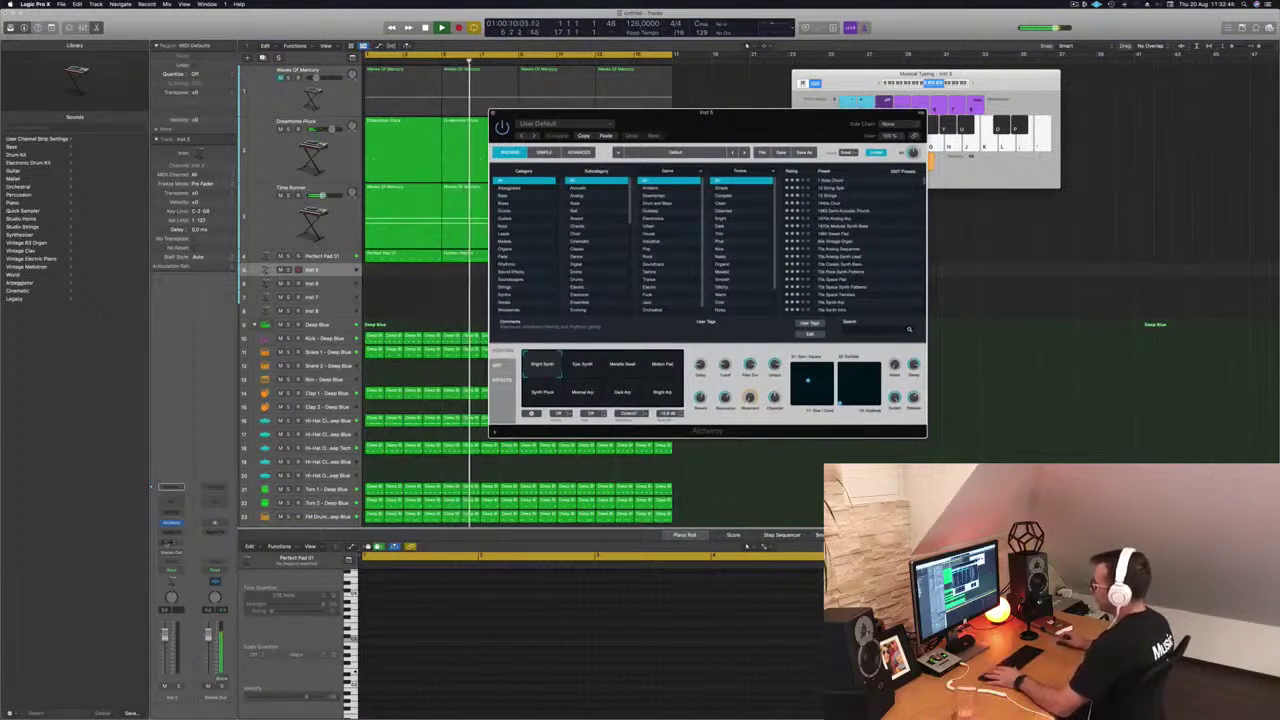
{"action": "left_click", "coordinate": [172, 540]}
{"action": "mouse_move", "coordinate": [190, 553]}
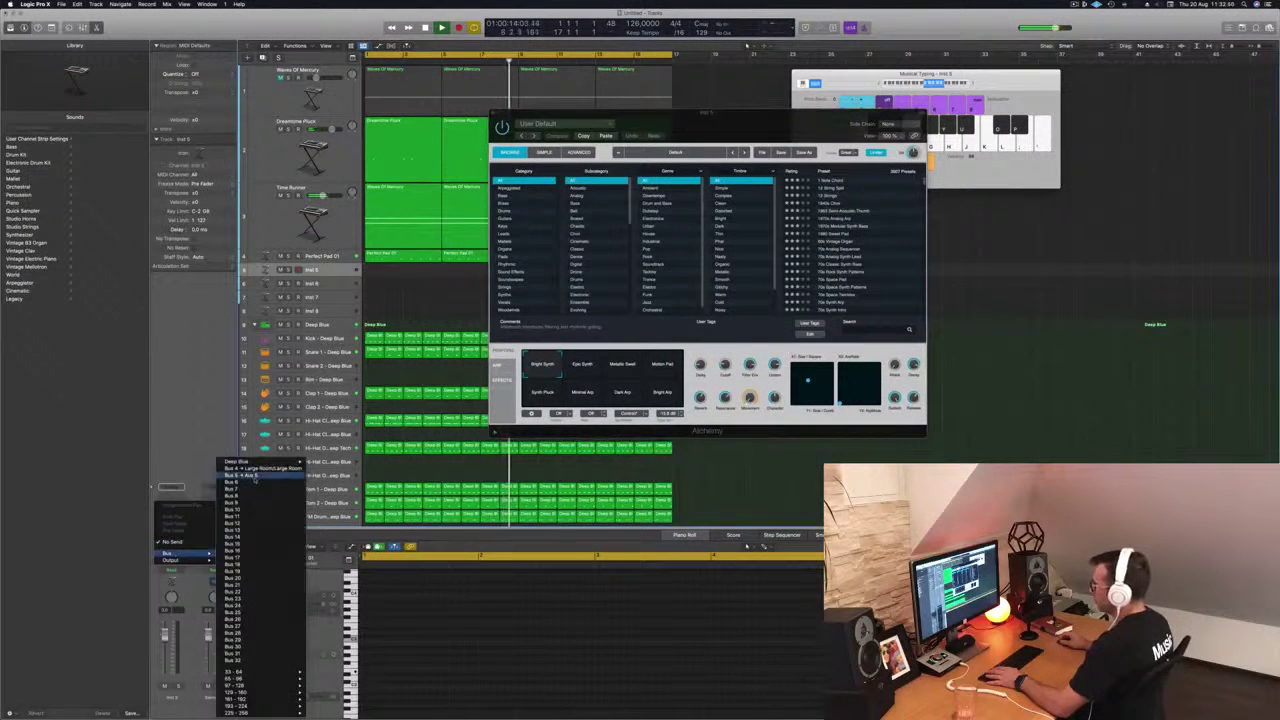
{"action": "left_click", "coordinate": [242, 475]}
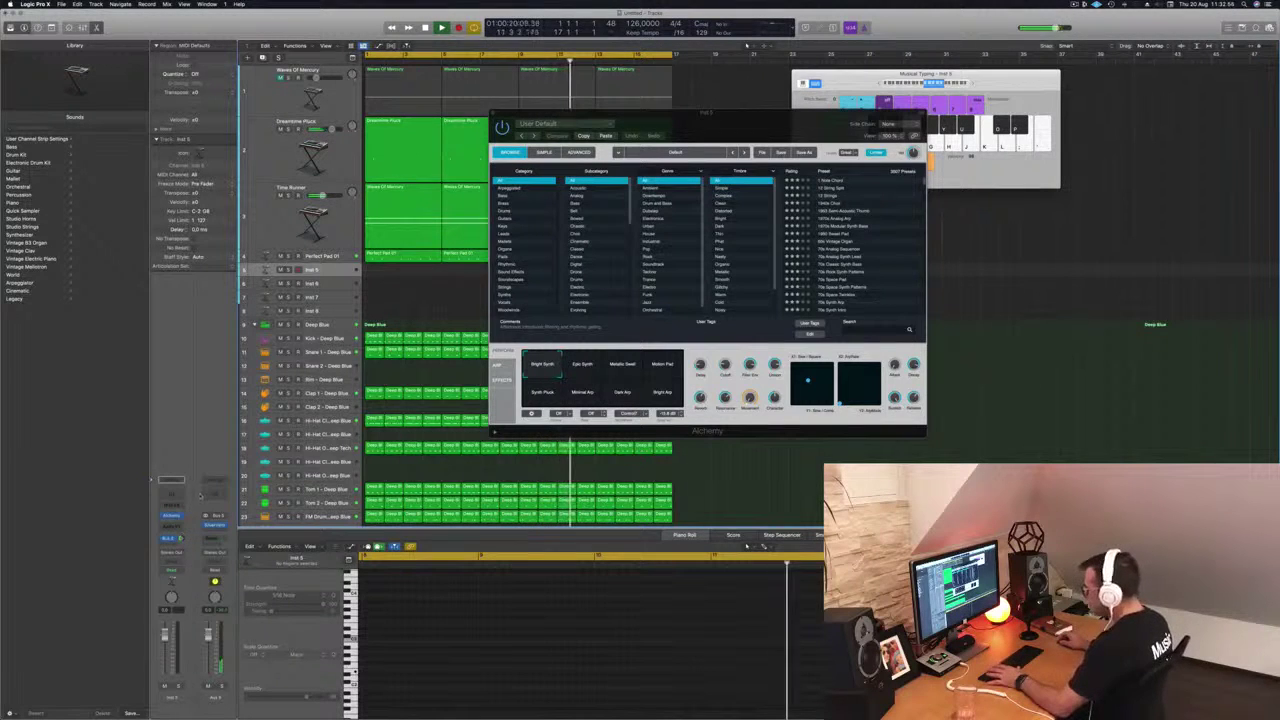
- Load the 80s Bell Vox Layers preset from Alchemy's Keys category and reposition the plug-in and Musical Typing windows
{"action": "left_click", "coordinate": [502, 226]}
{"action": "left_click_drag", "start_coordinate": [753, 125], "coordinate": [673, 135]}
{"action": "left_click", "coordinate": [780, 187]}
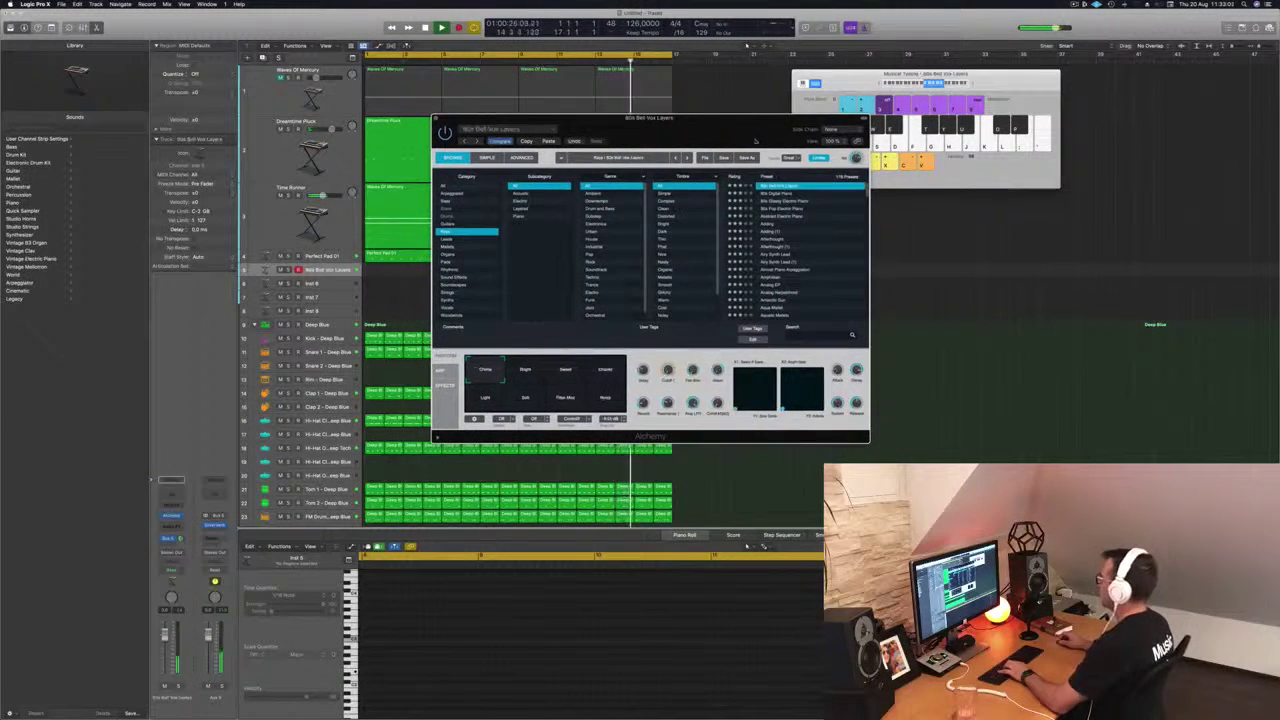
{"action": "left_click_drag", "start_coordinate": [757, 142], "coordinate": [855, 149]}
{"action": "left_click", "coordinate": [918, 83]}
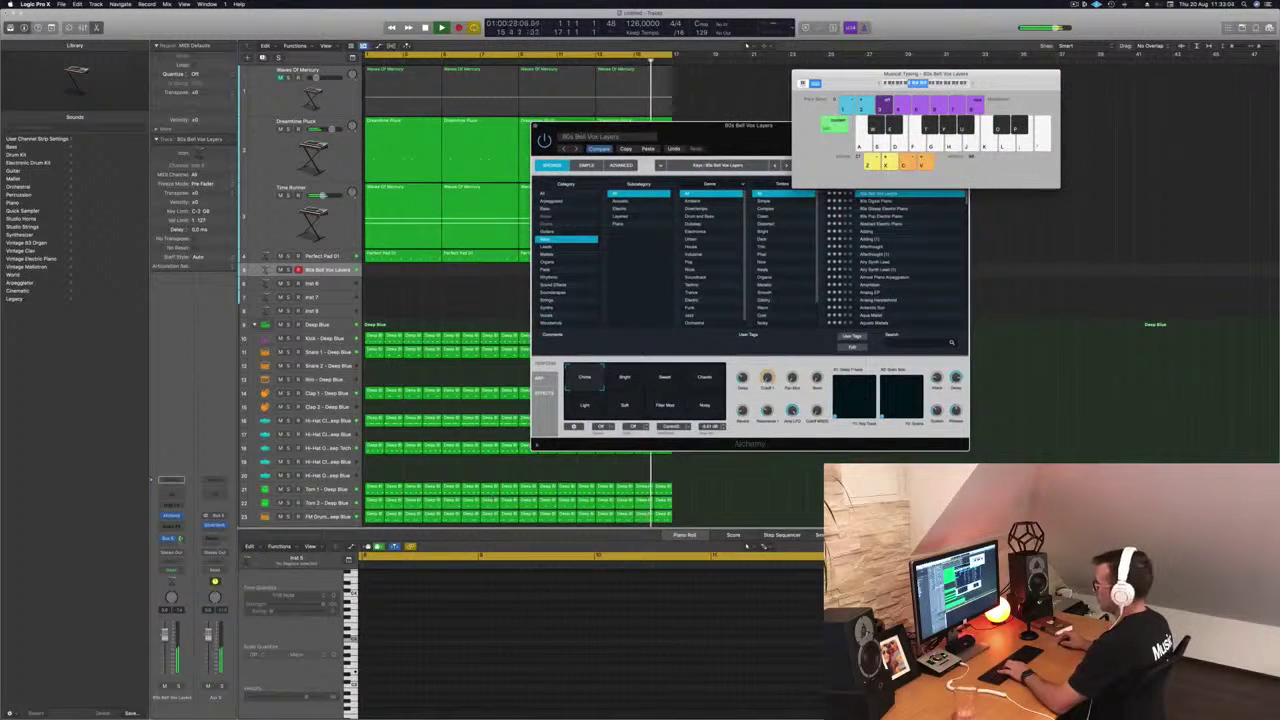
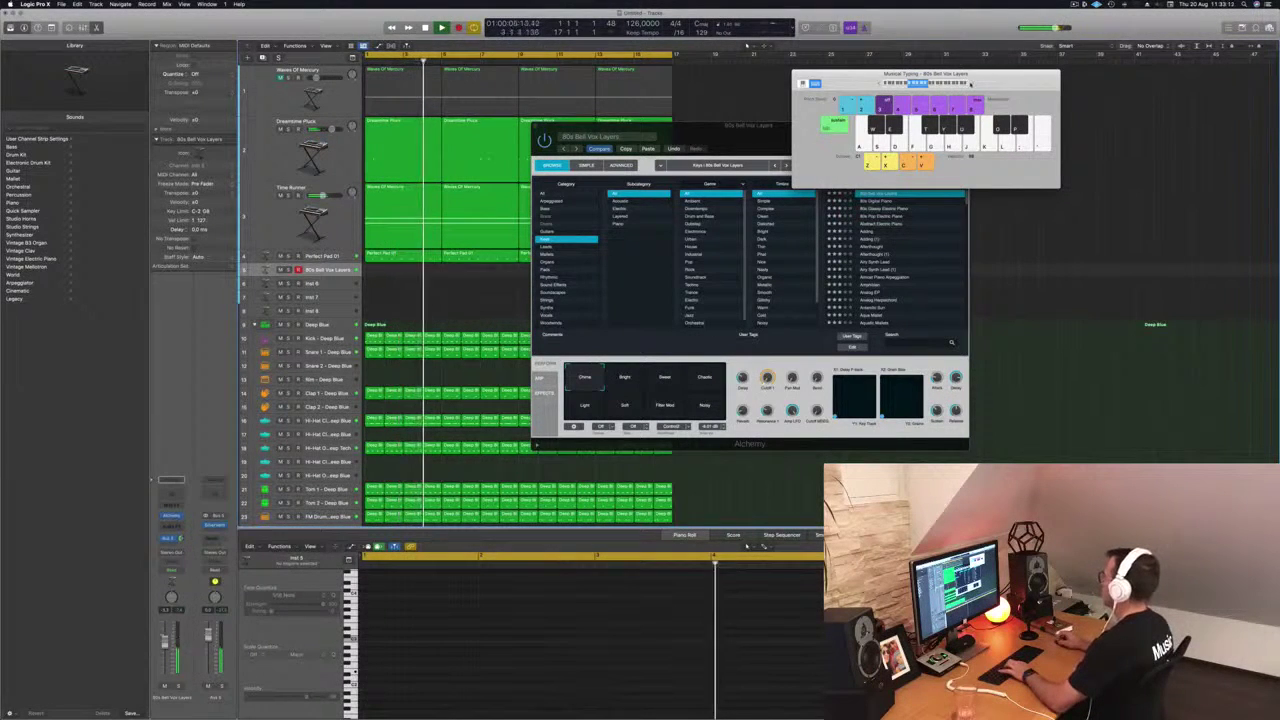
{"action": "left_click_drag", "start_coordinate": [970, 84], "coordinate": [1203, 80]}
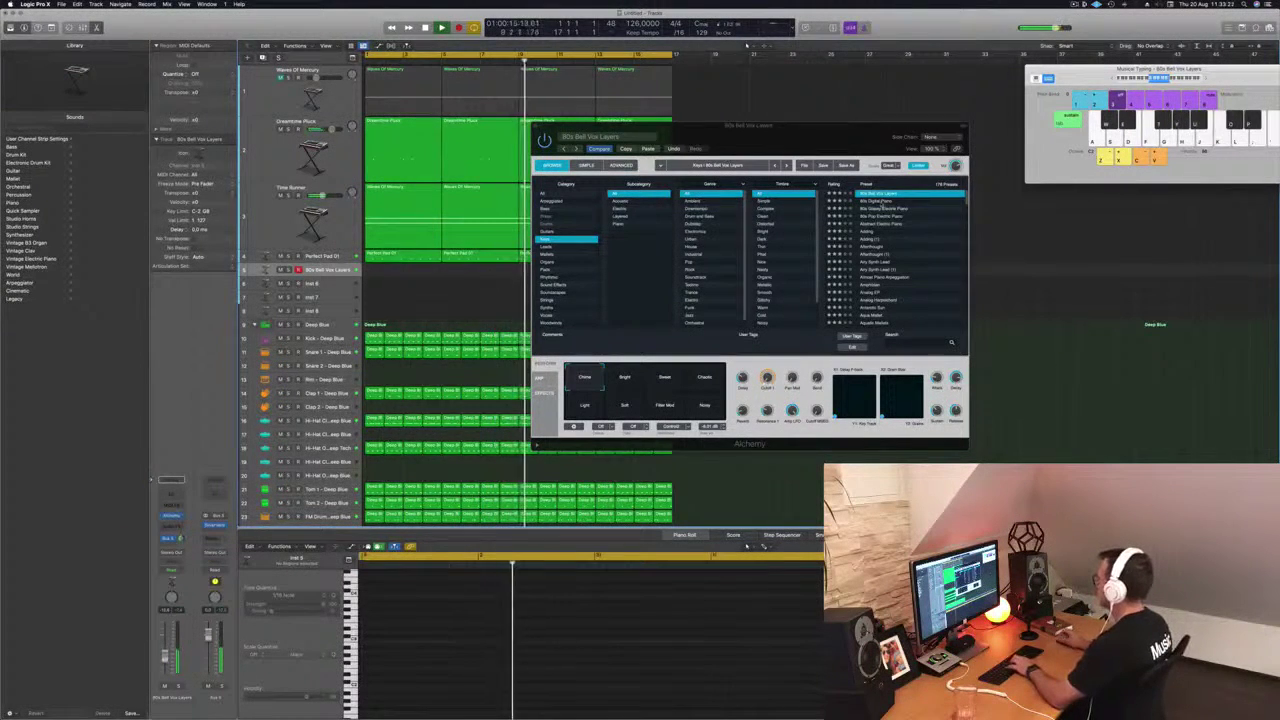
- Audition the Keys presets from 80s Digital Piano through Abstract Electric Piano and Adding to Afterthought
{"action": "left_click", "coordinate": [881, 202]}
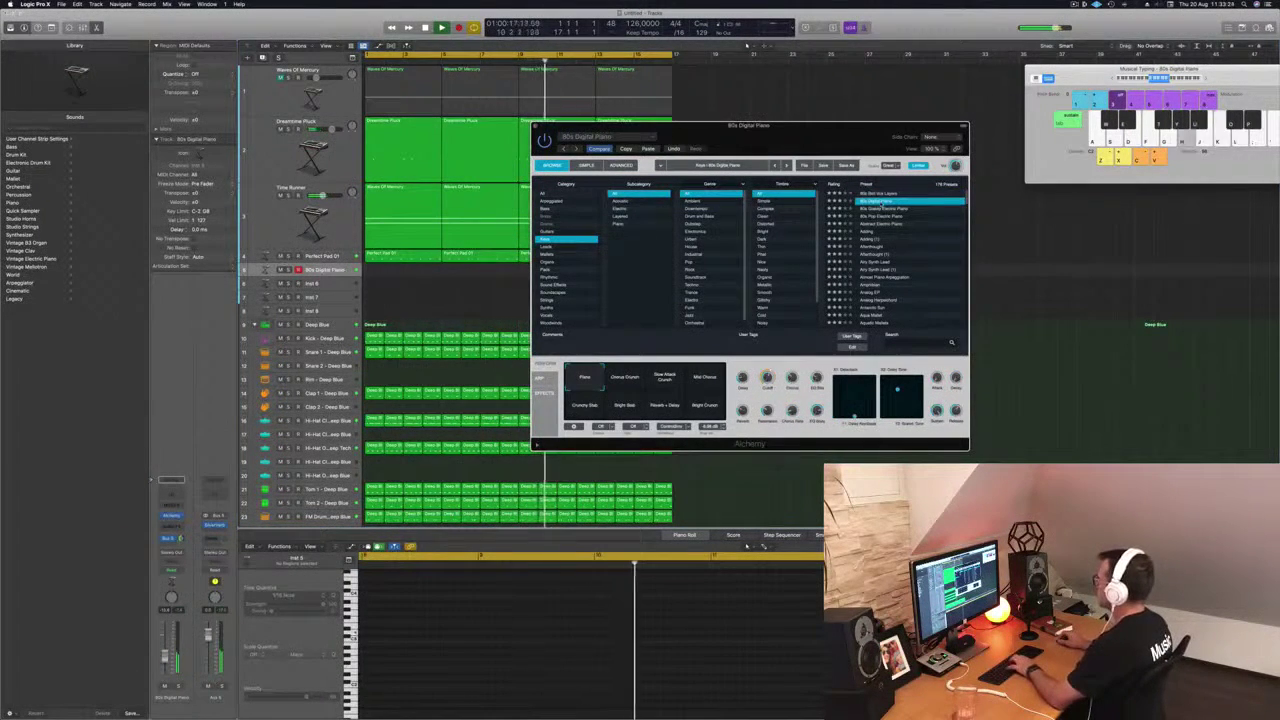
{"action": "left_click", "coordinate": [883, 209]}
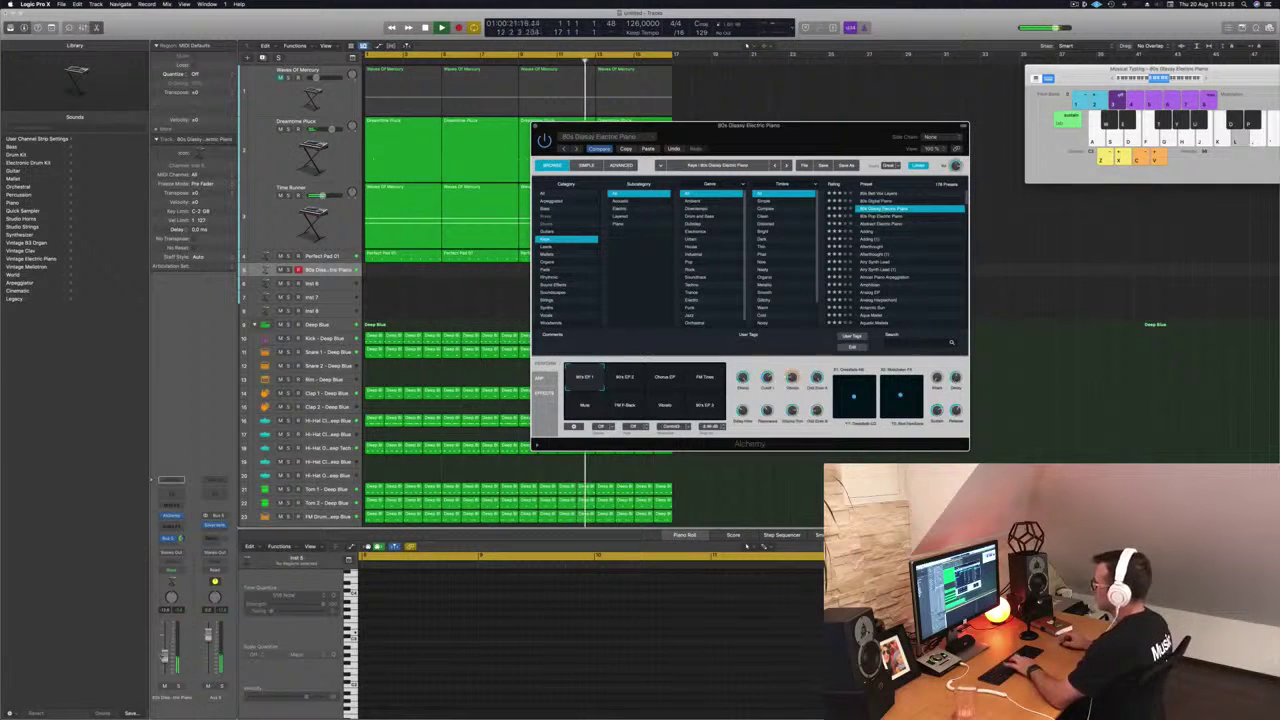
{"action": "left_click", "coordinate": [601, 468]}
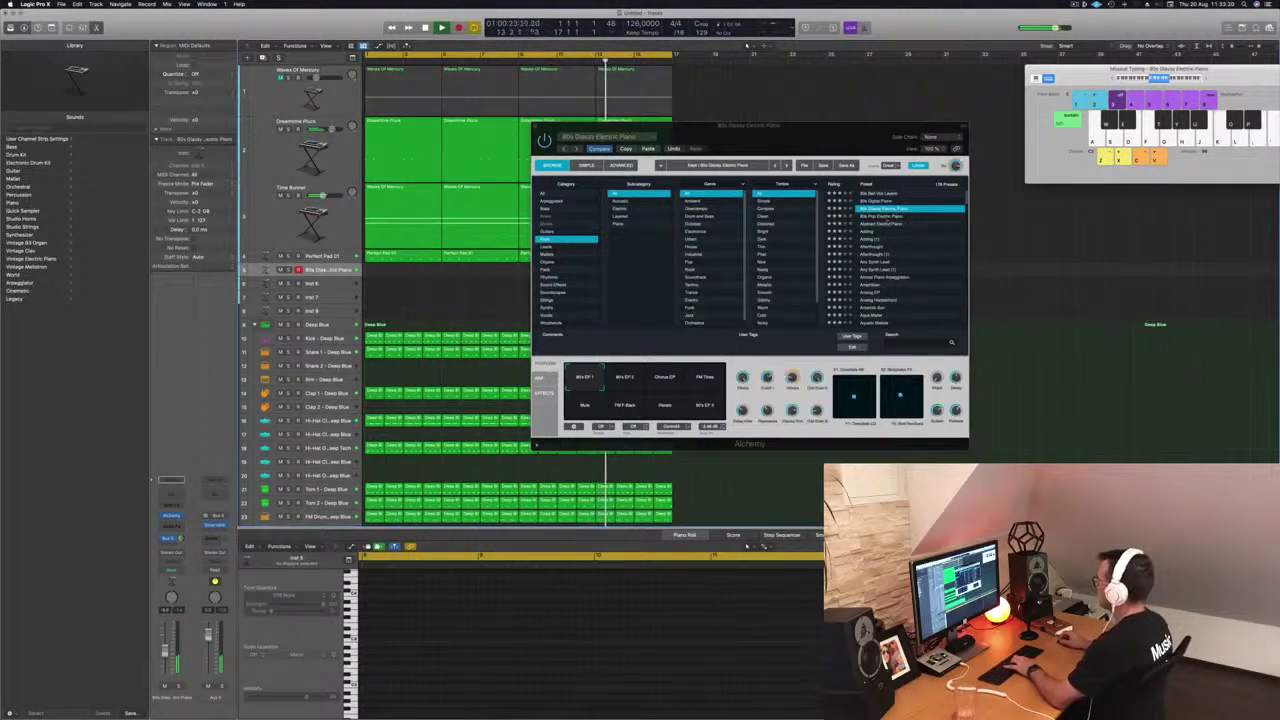
{"action": "left_click", "coordinate": [884, 216]}
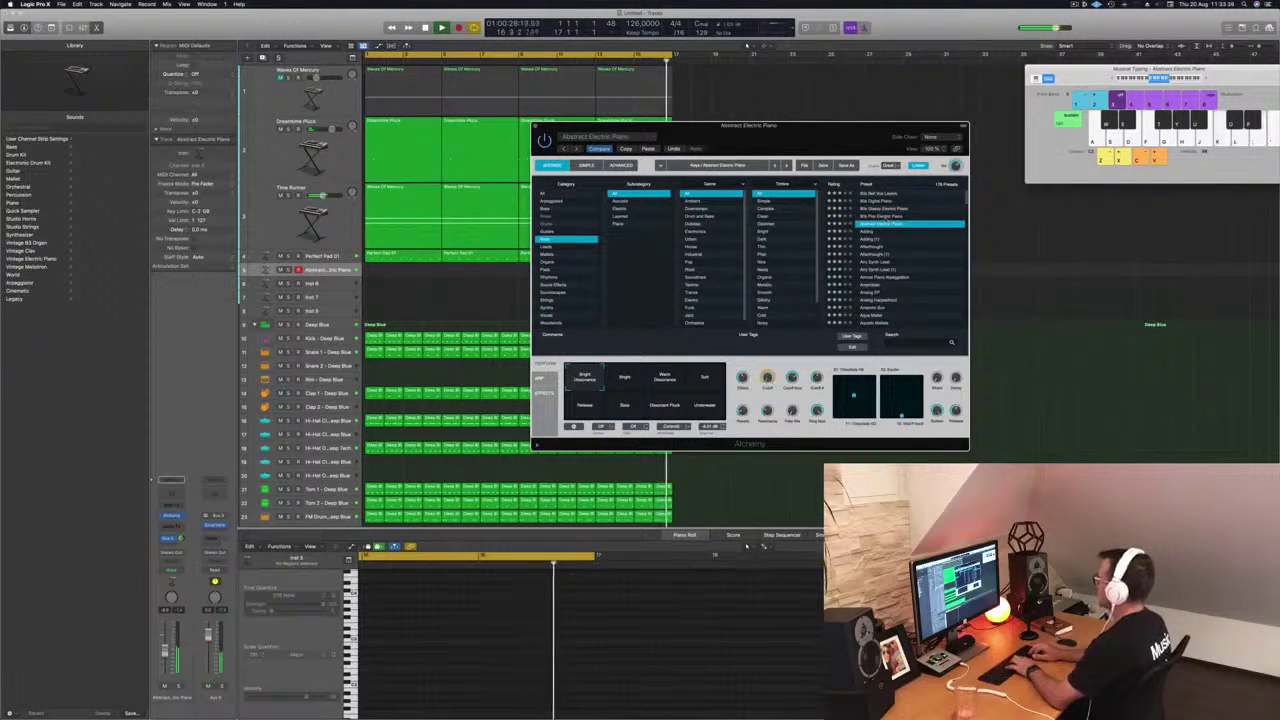
{"action": "key", "text": "Down"}
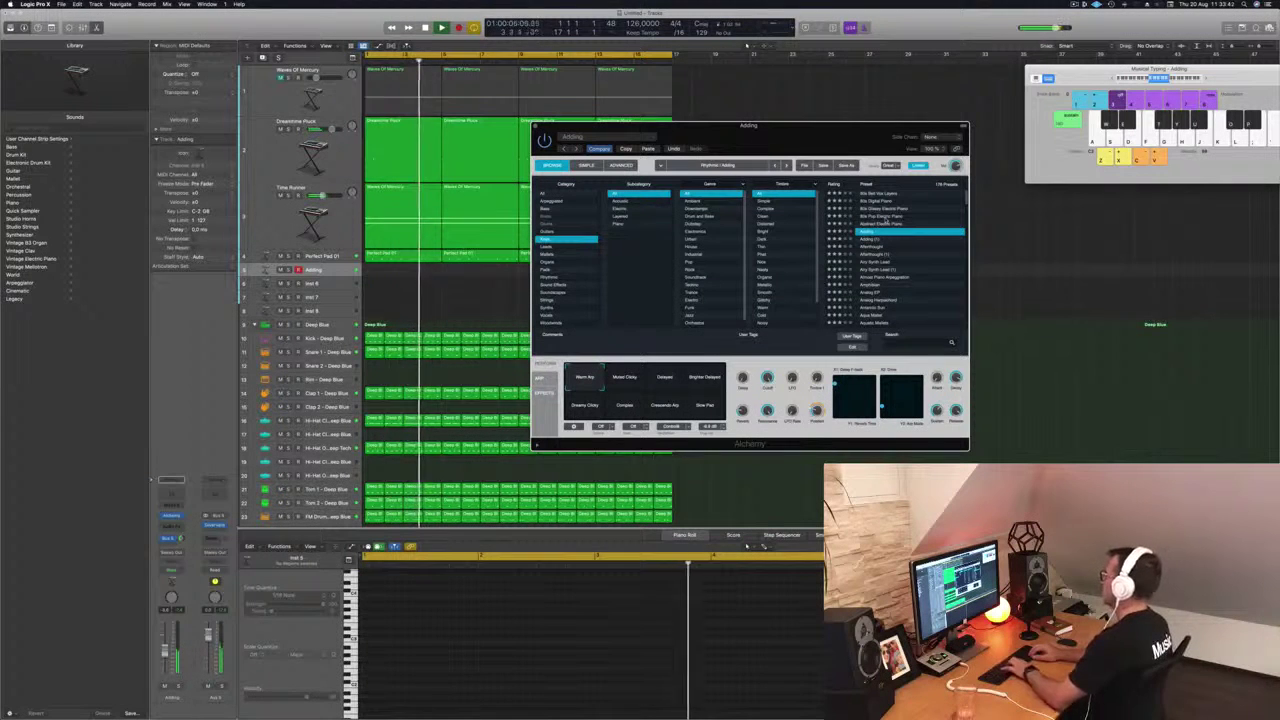
{"action": "key", "text": "Down"}
{"action": "key", "text": "Down"}
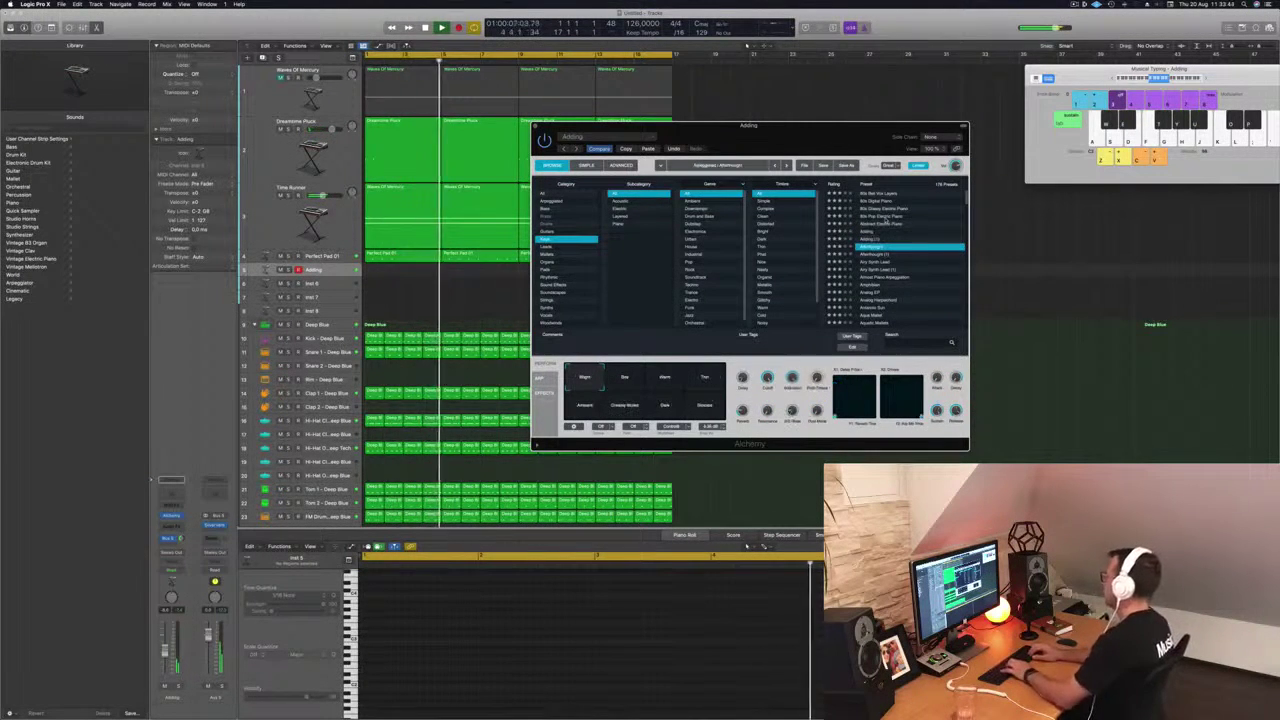
- Audition the following Keys presets, including Airy Synth Lead, Analog EP and Analog Harpsichord, down to Antarctic Sun
{"action": "key", "text": "Down"}
{"action": "key", "text": "Down"}
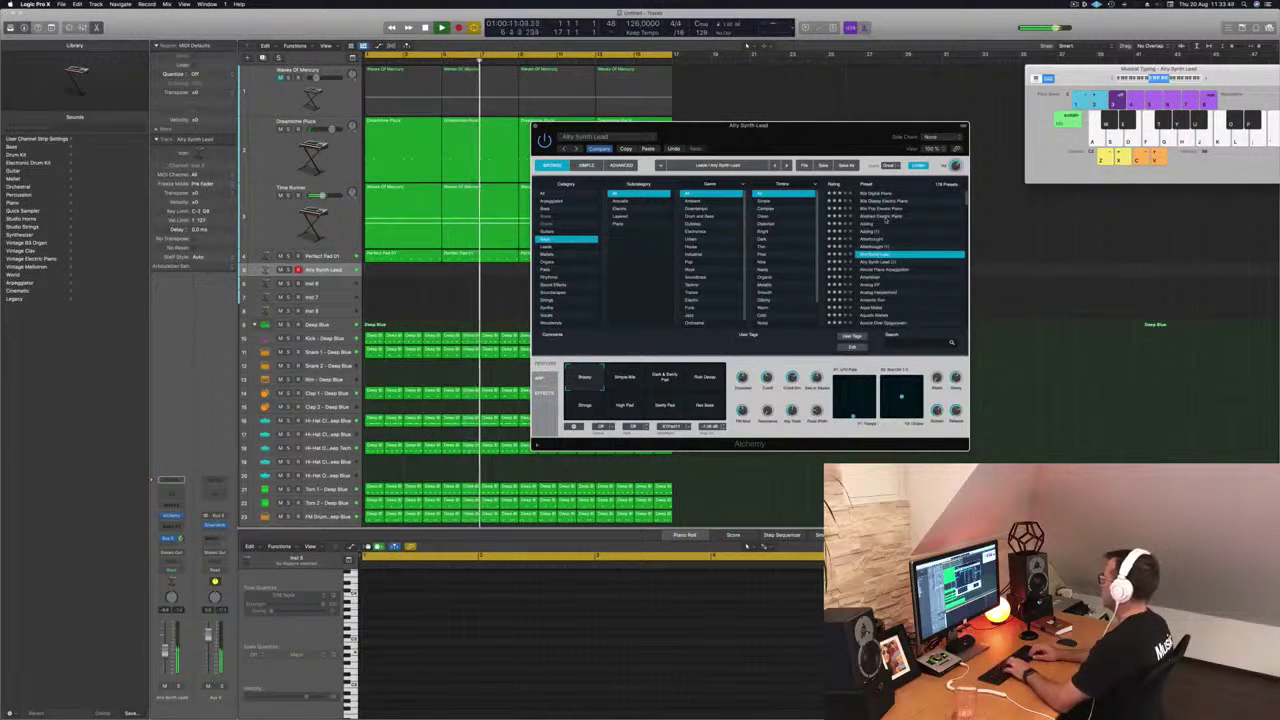
{"action": "key", "text": "Down"}
{"action": "key", "text": "Down"}
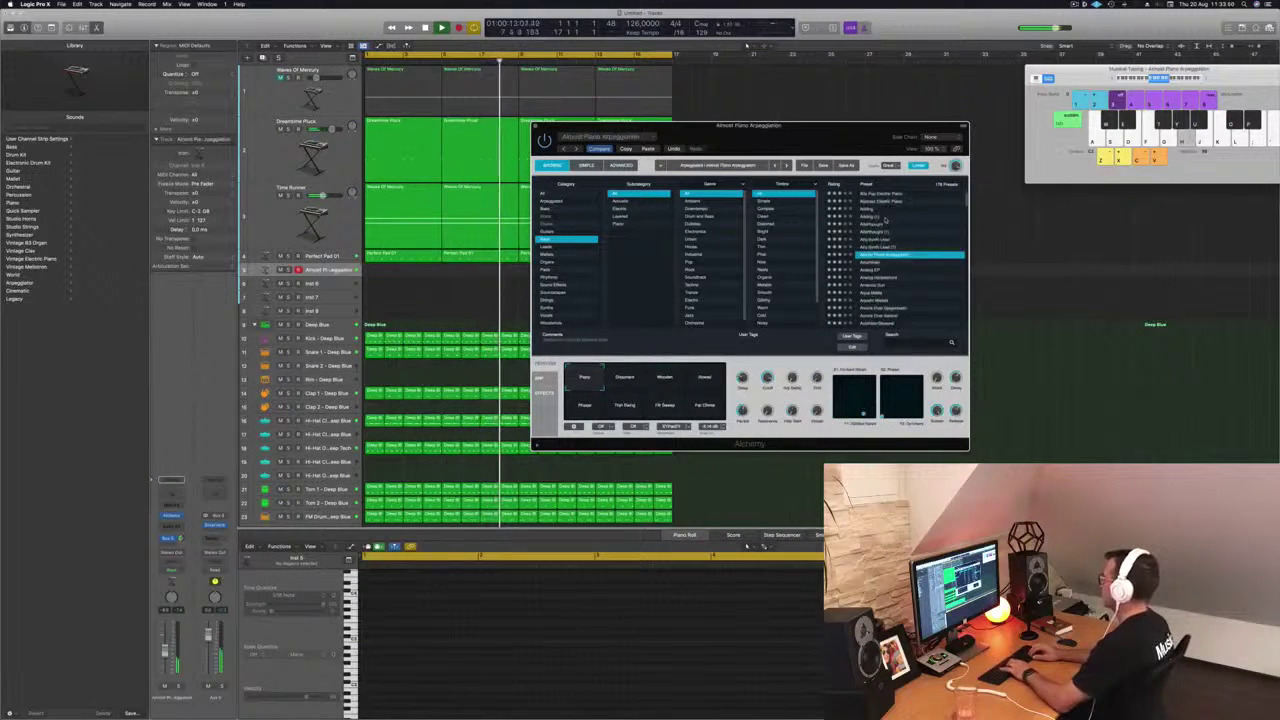
{"action": "key", "text": "Down"}
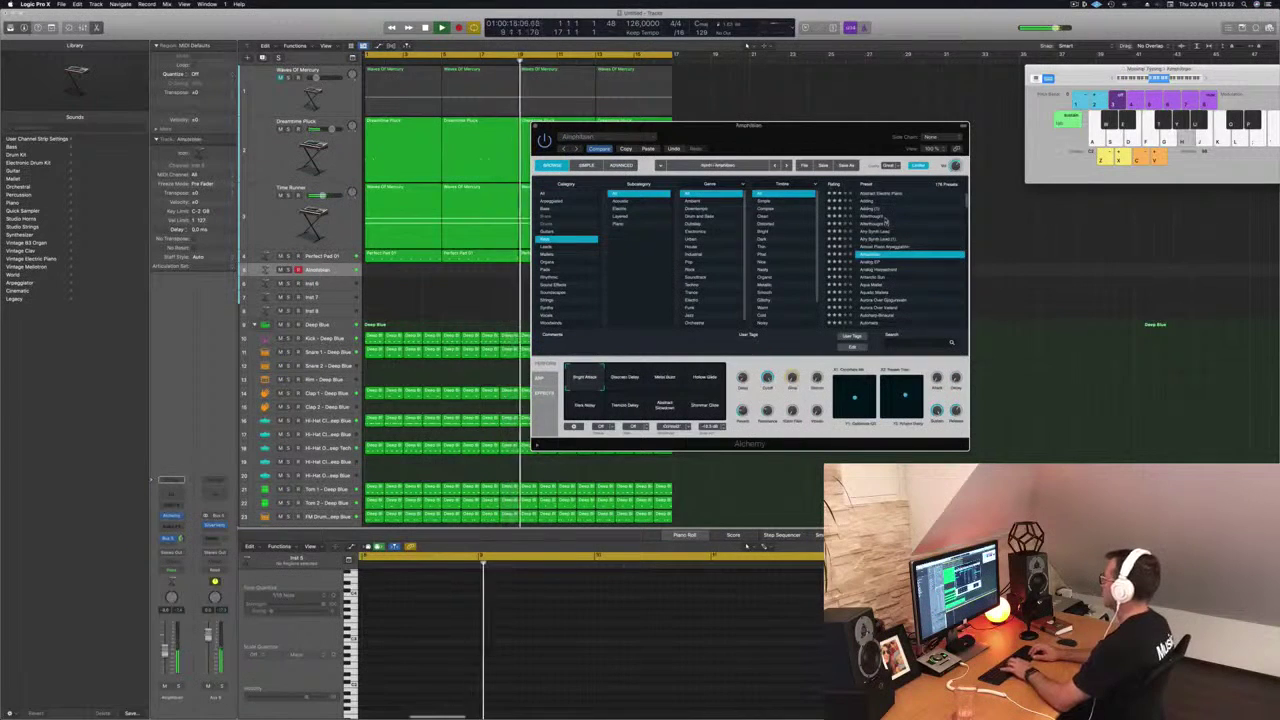
{"action": "key", "text": "Down"}
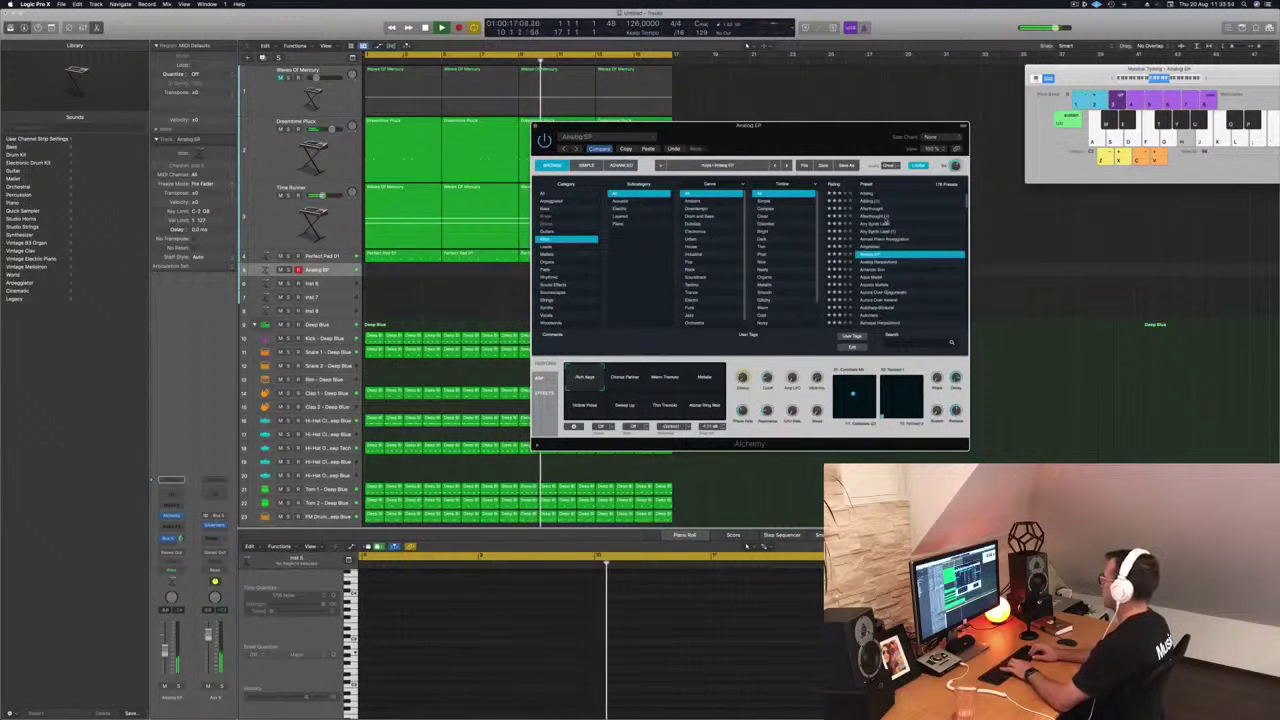
{"action": "key", "text": "Down"}
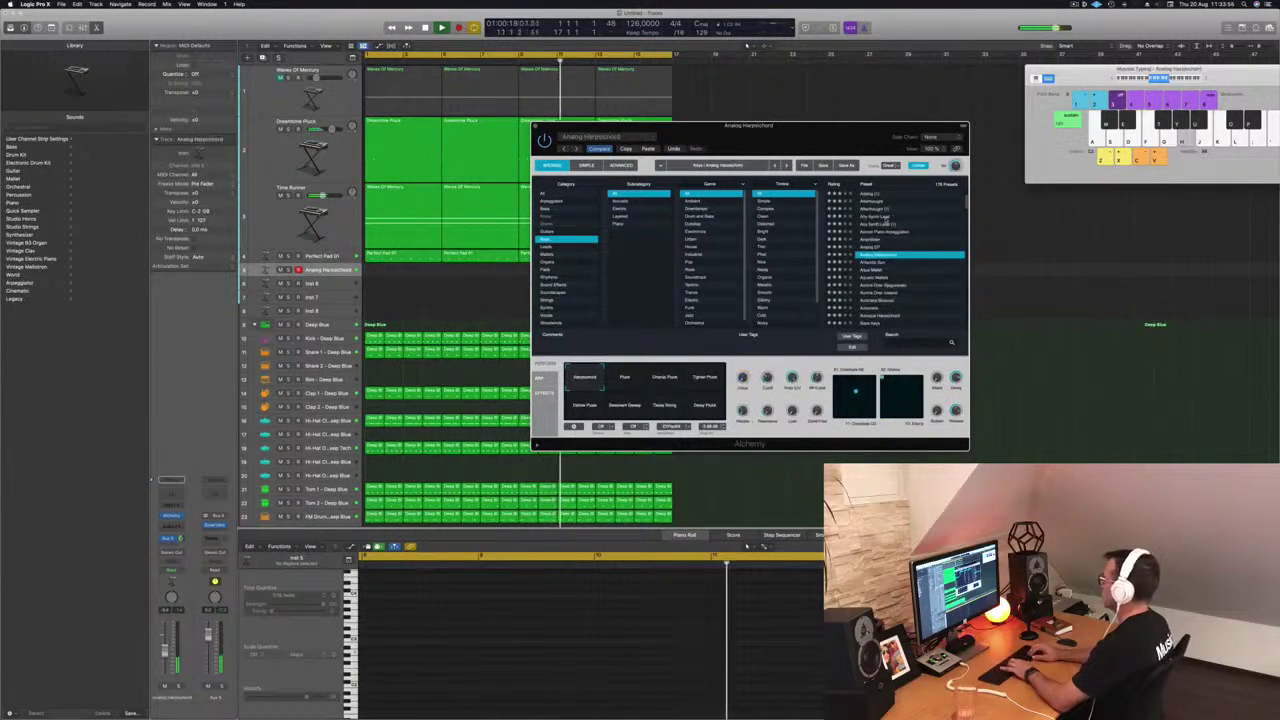
{"action": "key", "text": "Down"}
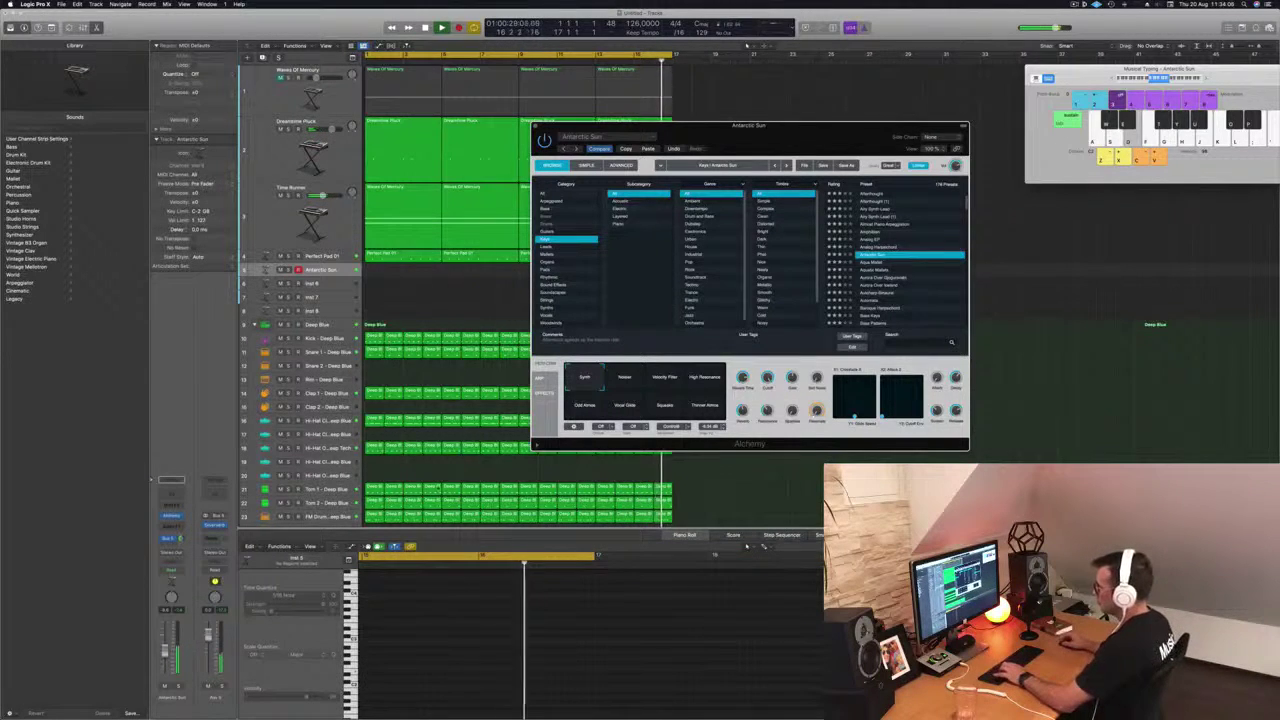
- Raise the Antarctic Sun channel volume slightly and audition variations such as High Resonance and Vocal Glide, returning to Synth
{"action": "left_click_drag", "start_coordinate": [165, 647], "coordinate": [165, 644]}
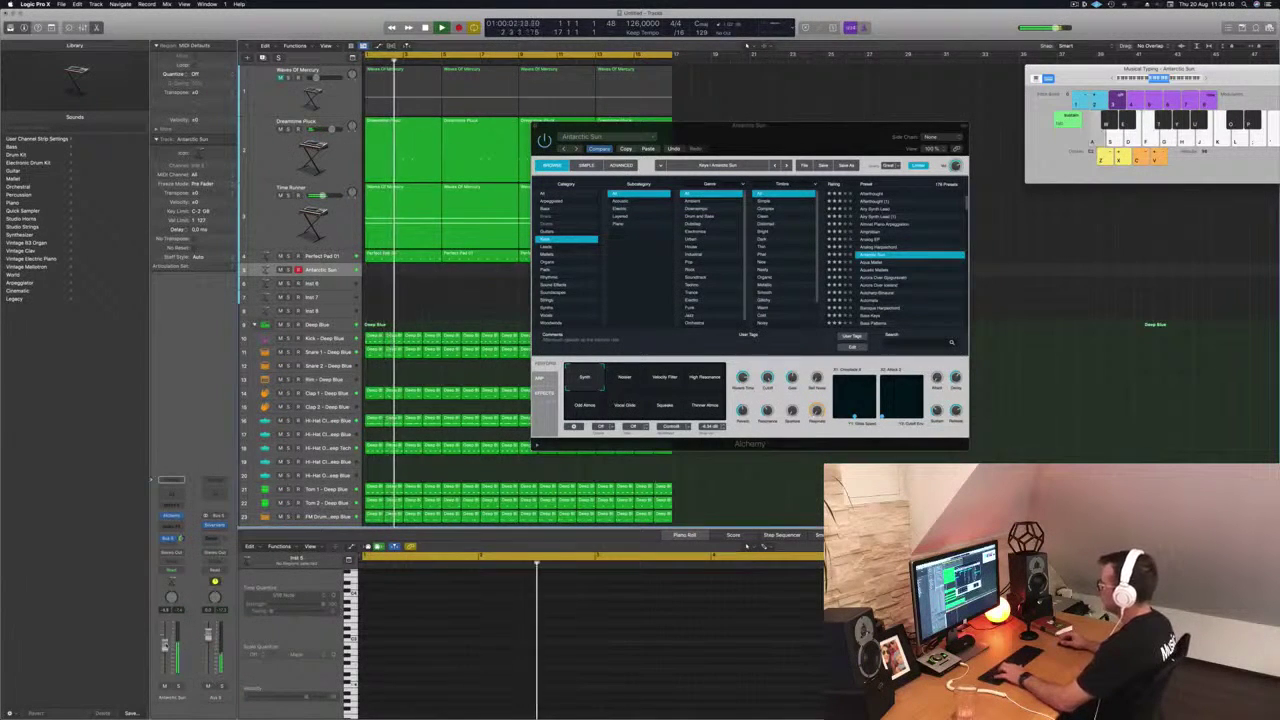
{"action": "left_click", "coordinate": [628, 381]}
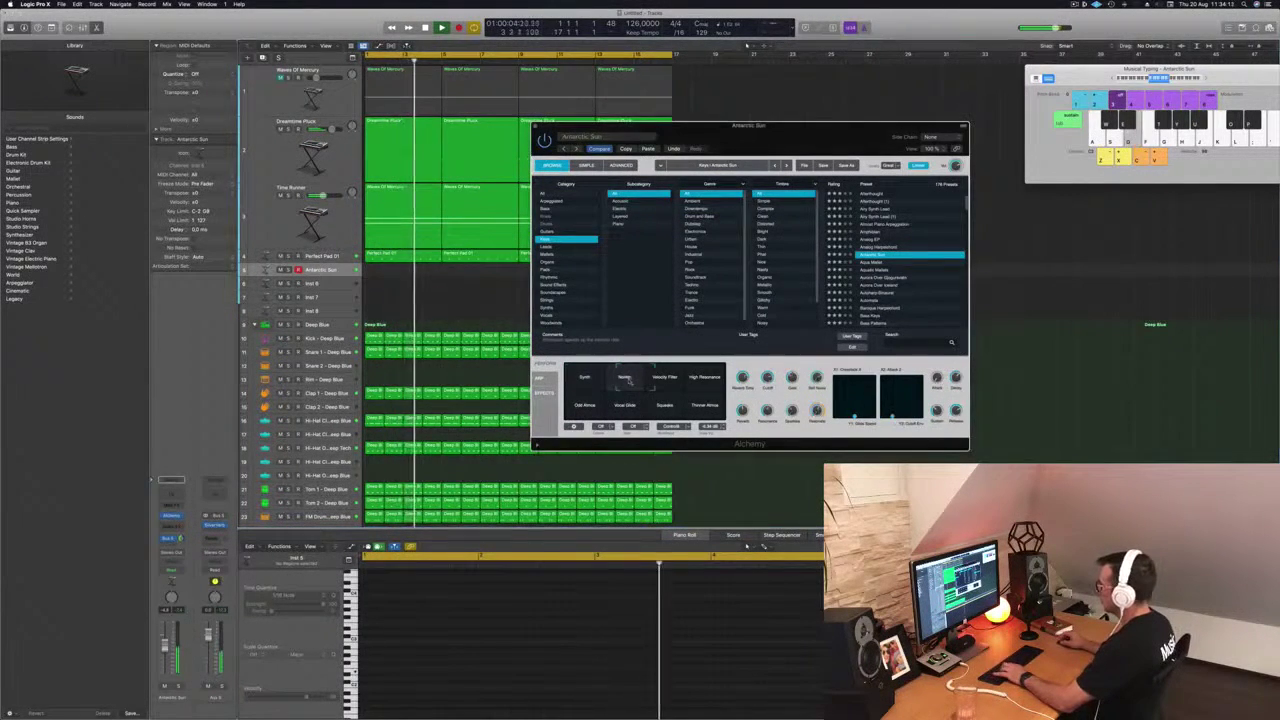
{"action": "left_click", "coordinate": [708, 380]}
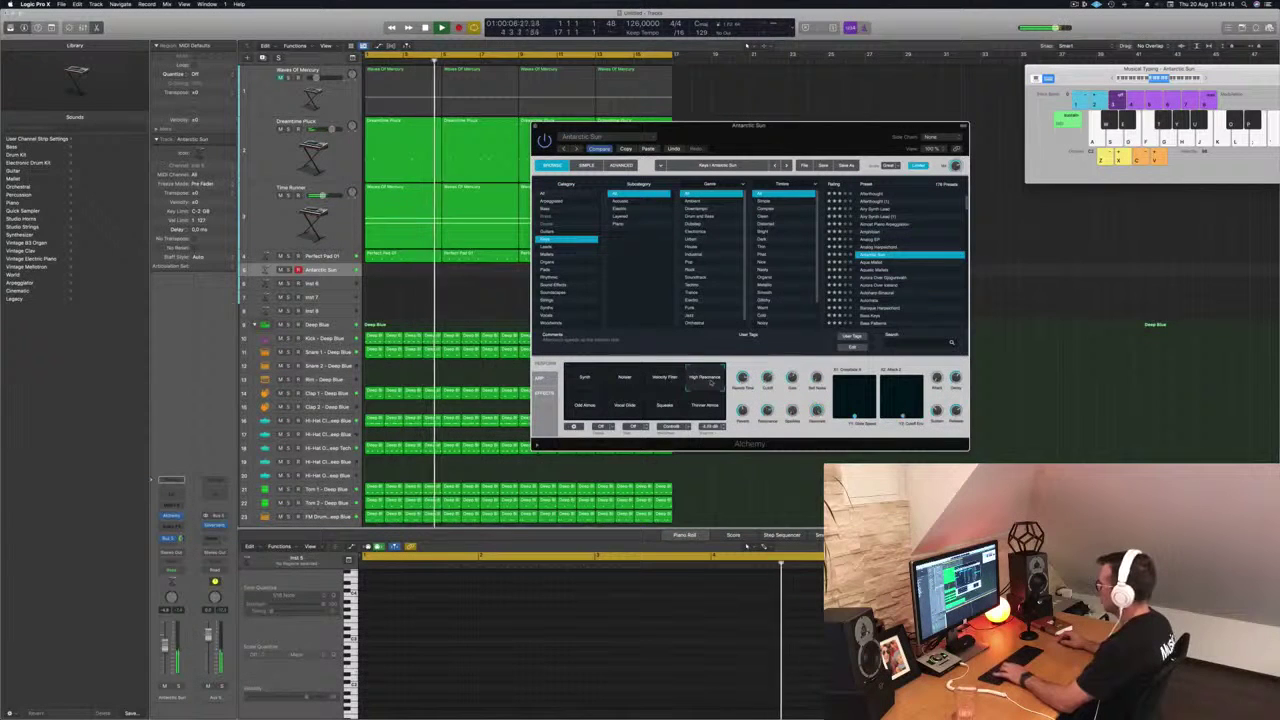
{"action": "left_click", "coordinate": [626, 406]}
{"action": "left_click", "coordinate": [666, 406]}
{"action": "left_click", "coordinate": [705, 406]}
{"action": "left_click", "coordinate": [584, 376]}
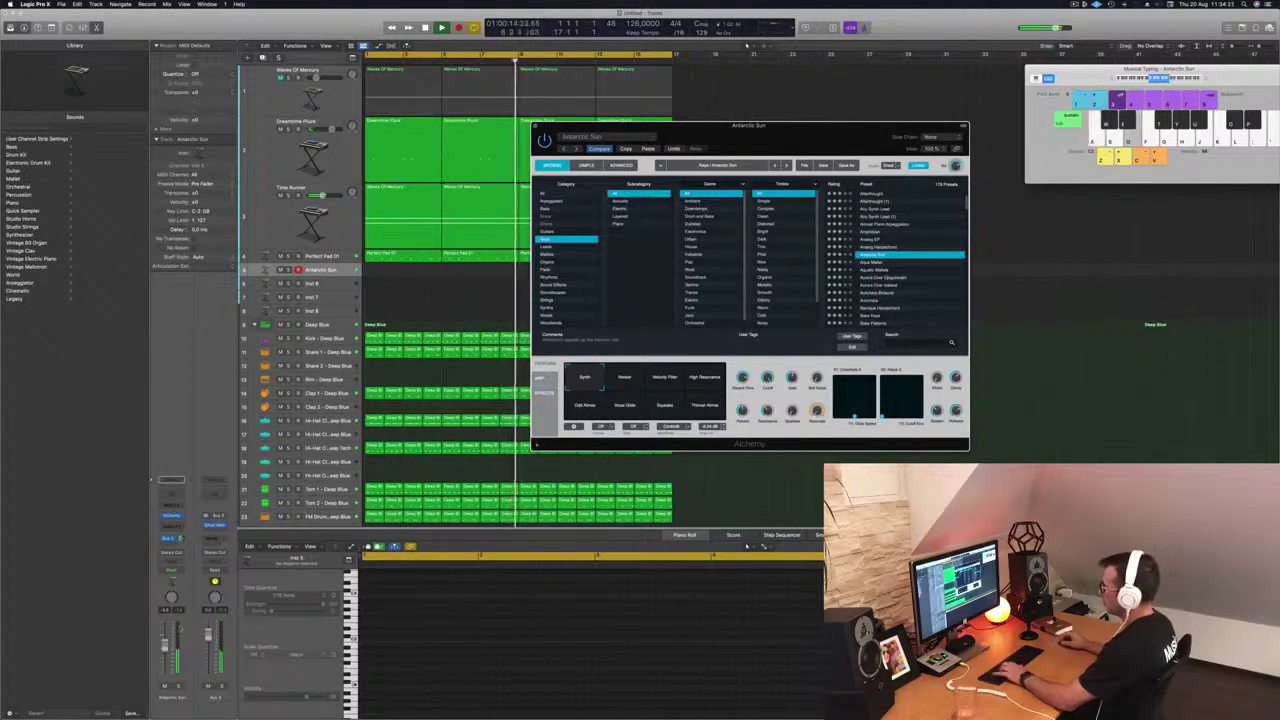
- Try Antarctic Sun in another Musical Typing octave range and audition the presets from Aquatic Mallets to Autoharp Binaural
{"action": "left_click", "coordinate": [1147, 82]}
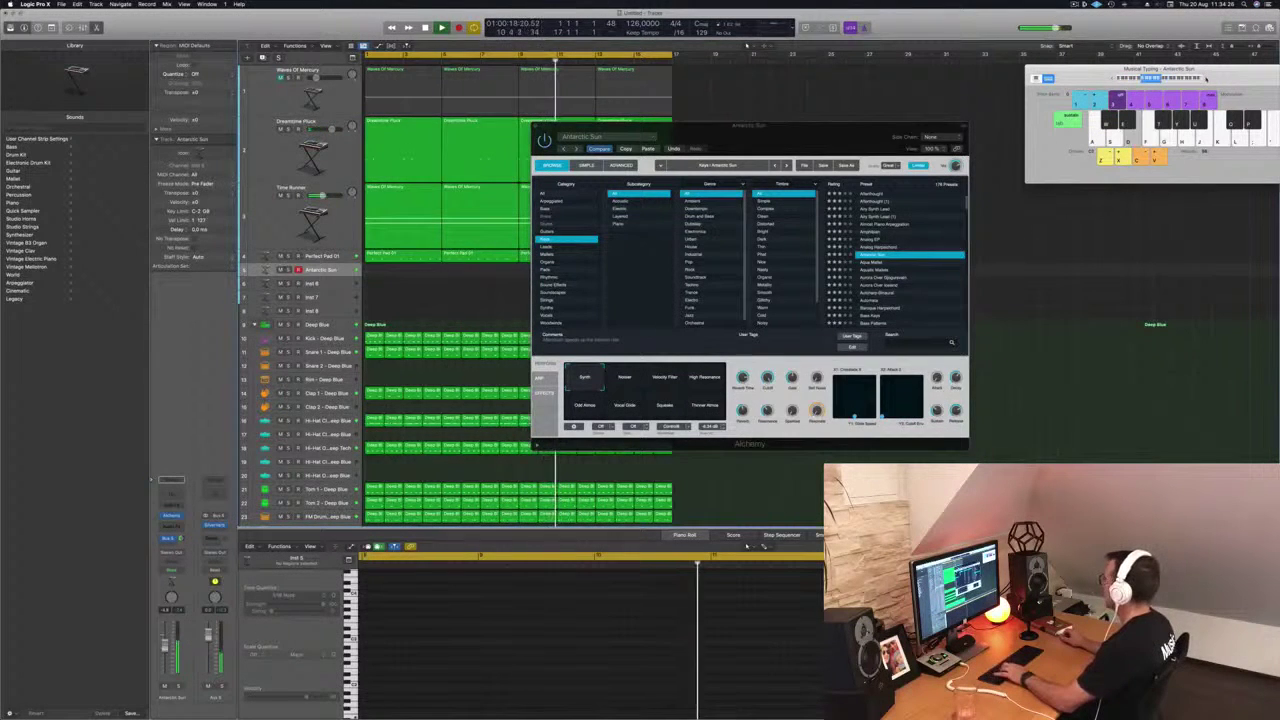
{"action": "key", "text": "a"}
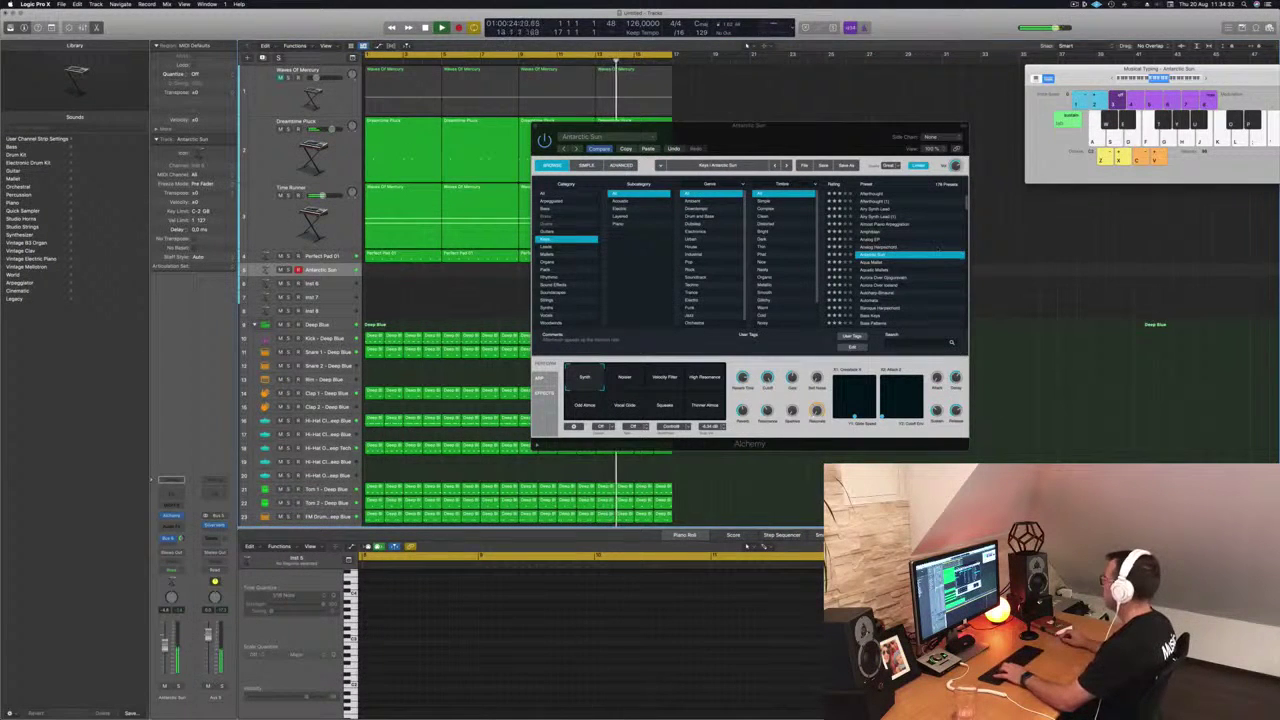
{"action": "left_click", "coordinate": [876, 262]}
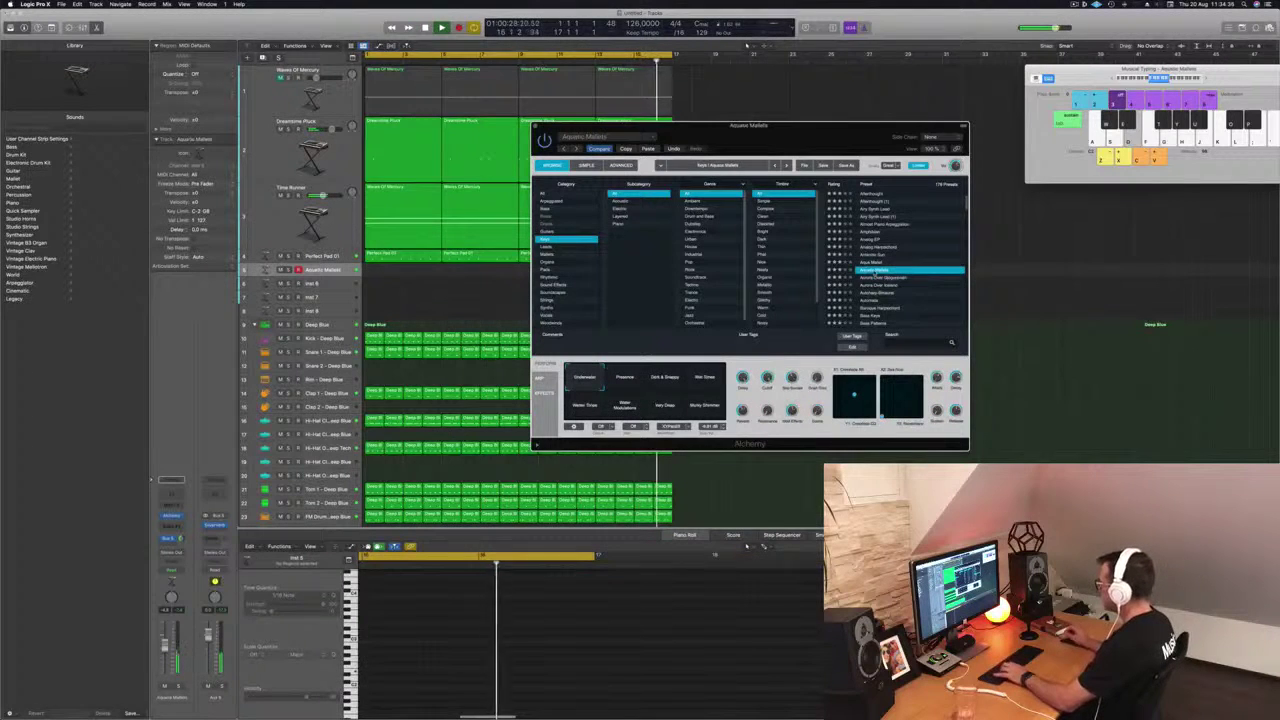
{"action": "left_click", "coordinate": [882, 277]}
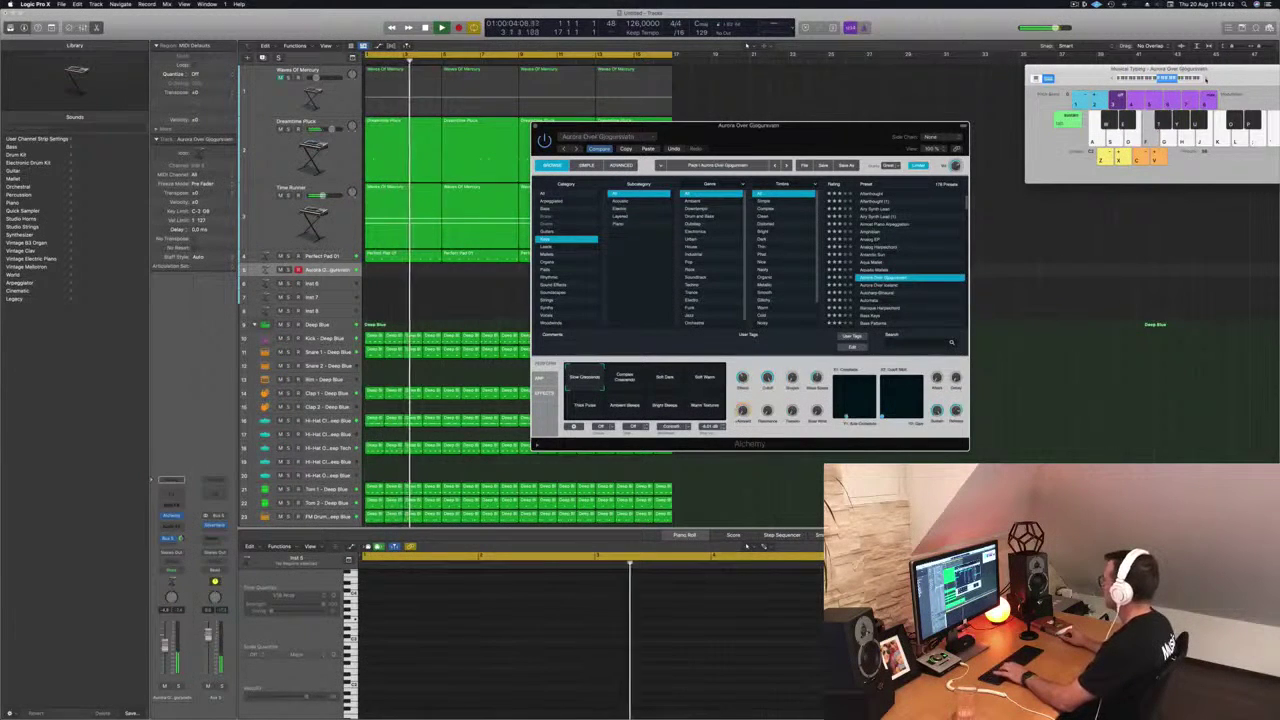
{"action": "left_click", "coordinate": [885, 287]}
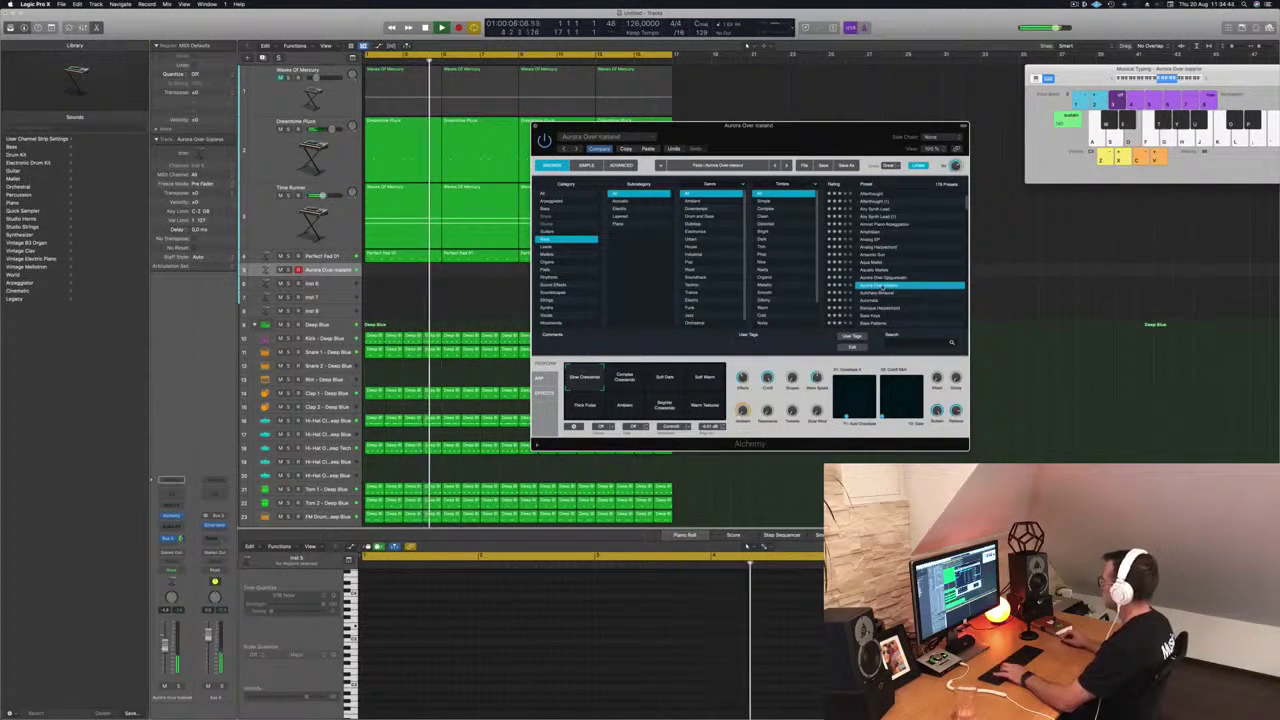
{"action": "left_click", "coordinate": [888, 293]}
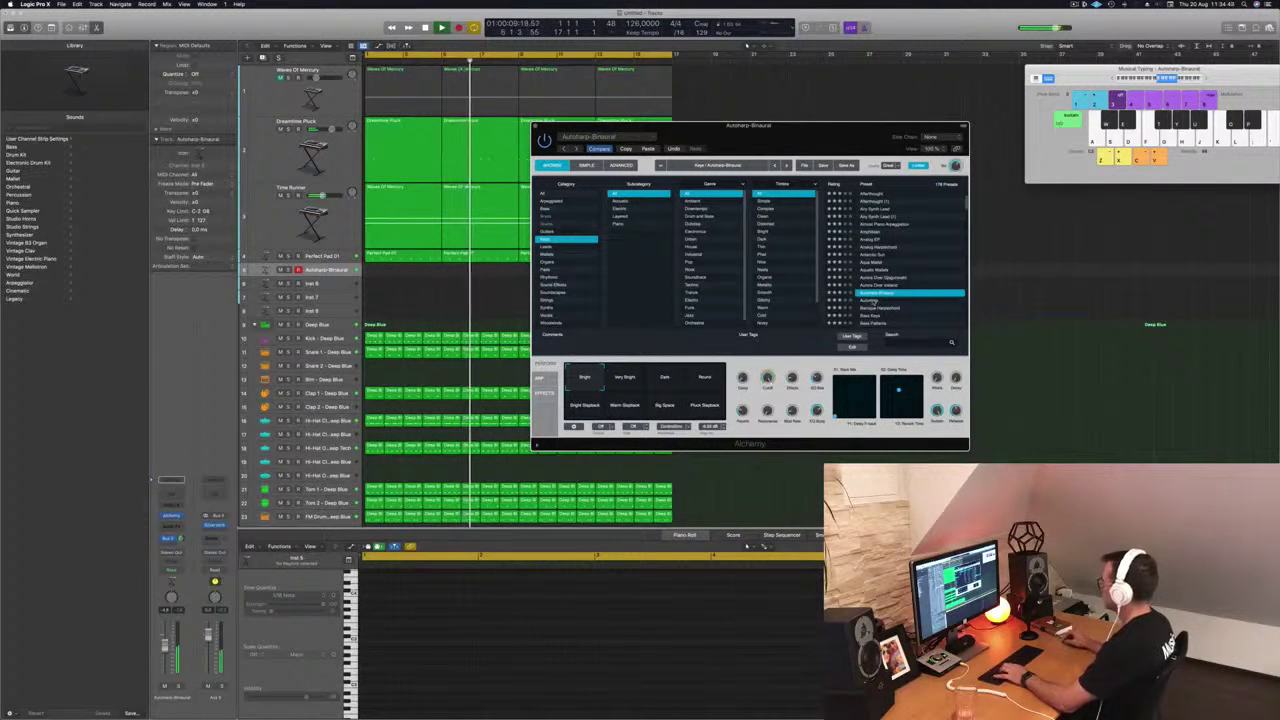
- Audition the Keys presets from Baroque Harpsichord through Bass Keys and Bell Keys to Bell Song
{"action": "key", "text": "Down"}
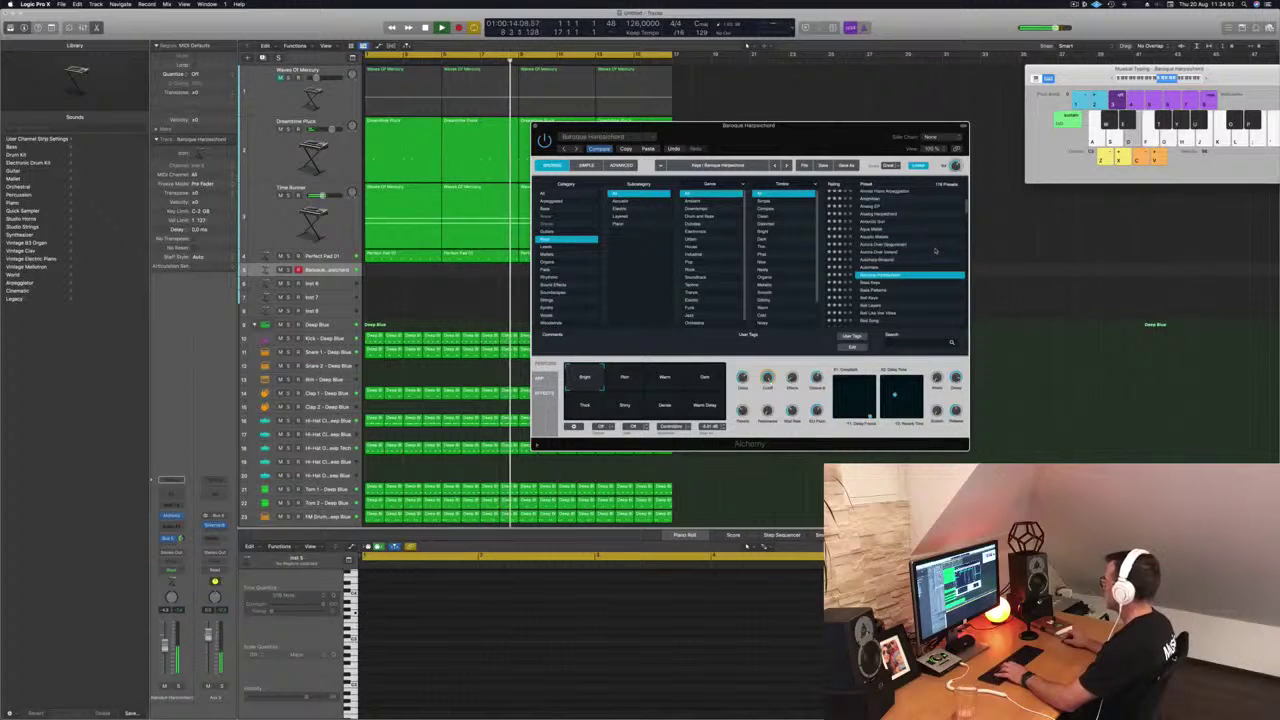
{"action": "key", "text": "Down"}
{"action": "key", "text": "Down"}
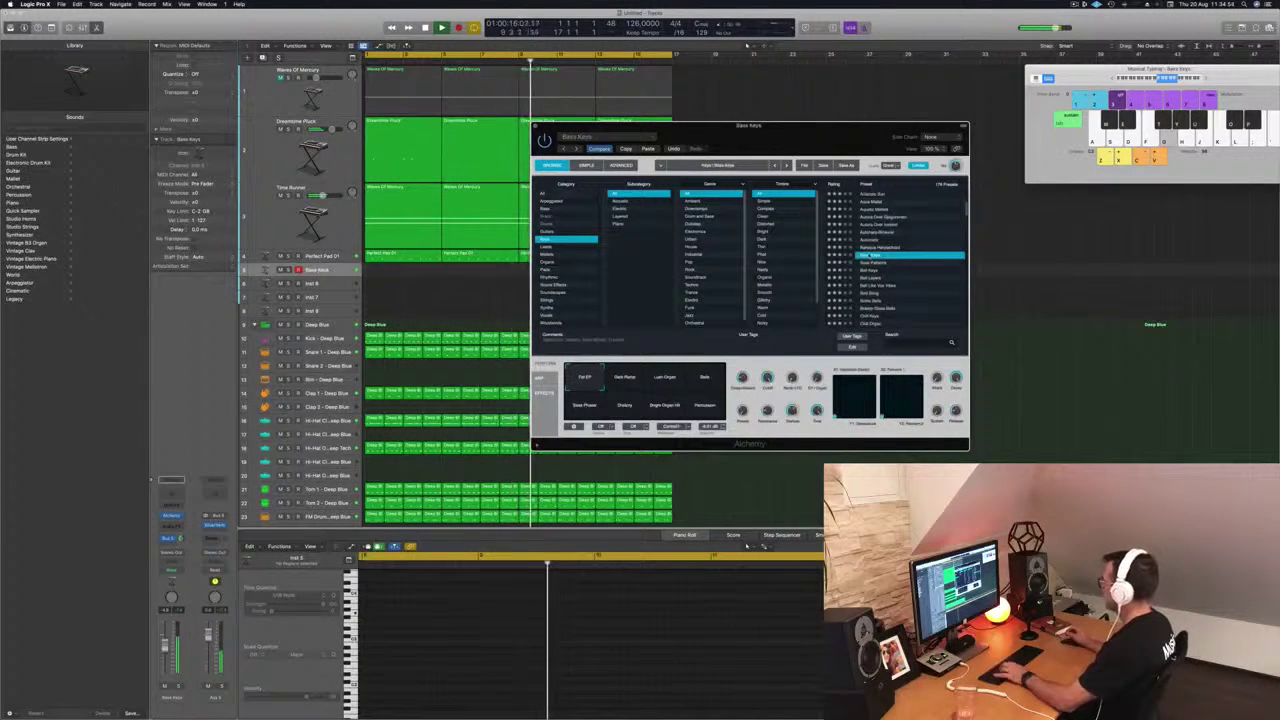
{"action": "key", "text": "Down"}
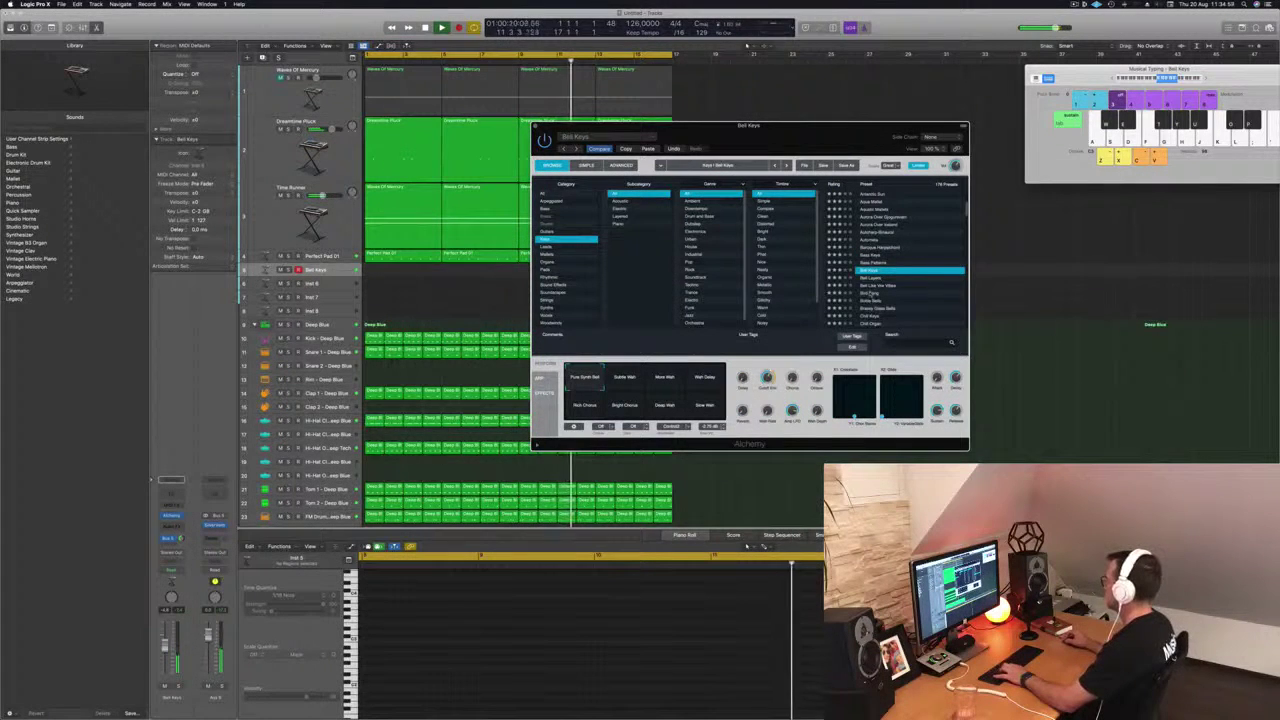
{"action": "key", "text": "Down"}
{"action": "key", "text": "Down"}
{"action": "key", "text": "Down"}
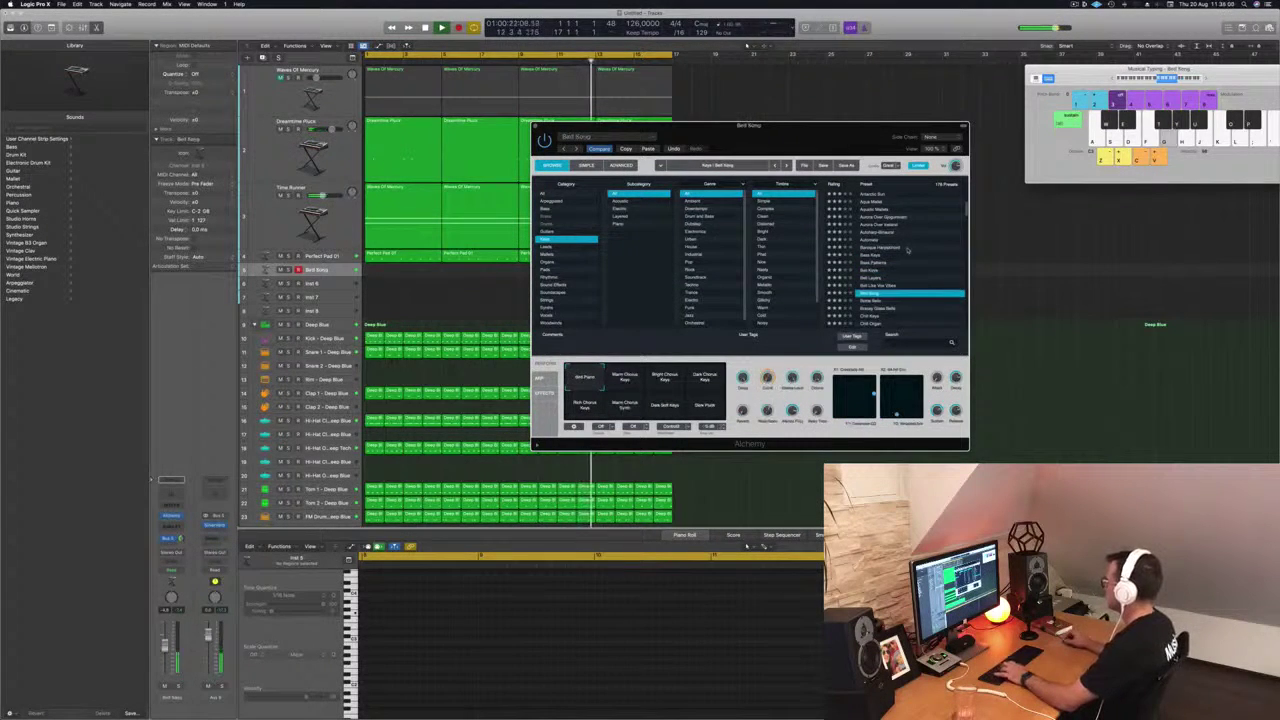
- Audition the Keys presets following Bell Song, from Bottle Bells to Chillwave Vibes
{"action": "scroll", "coordinate": [907, 250], "scroll_direction": "down", "scroll_amount": 3}
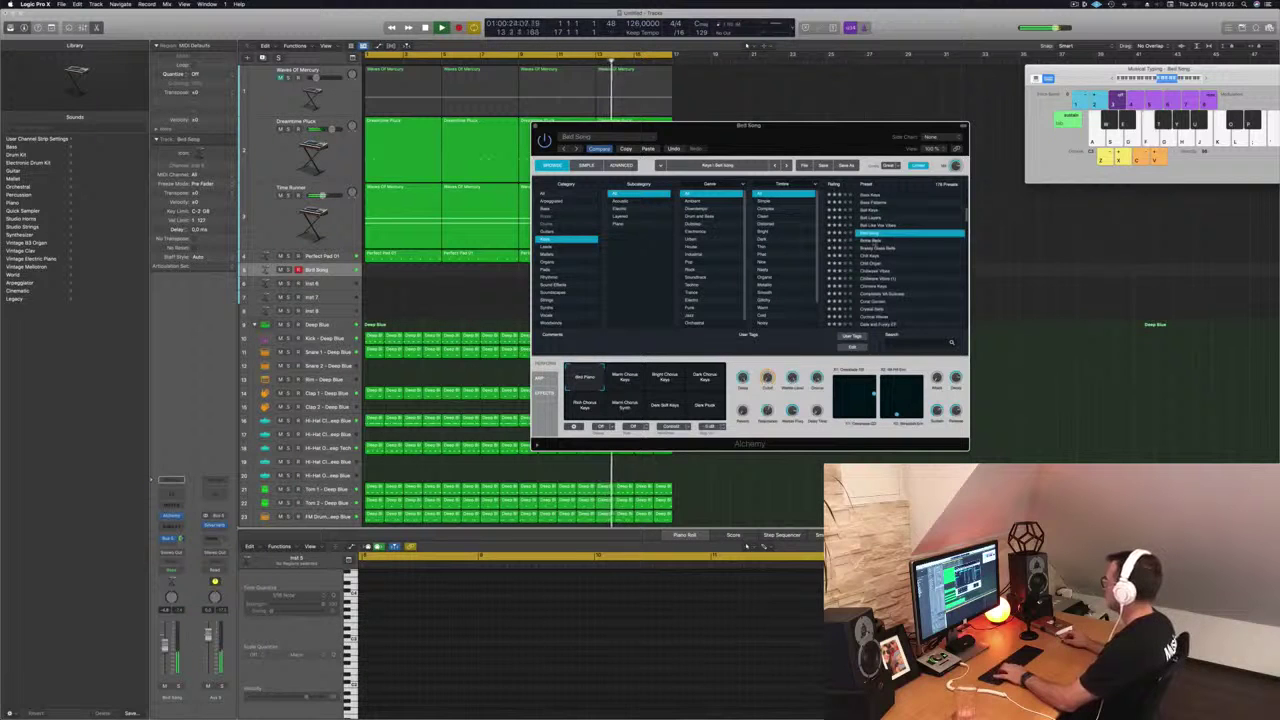
{"action": "key", "text": "Down"}
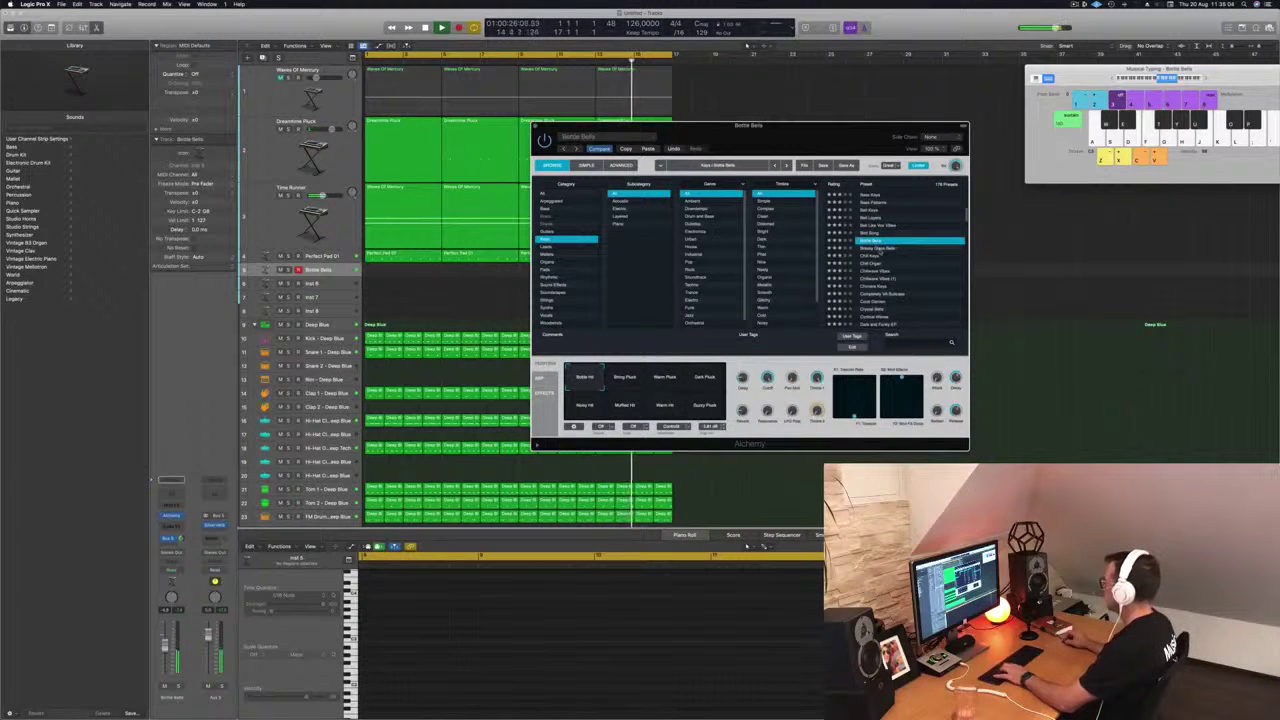
{"action": "key", "text": "Down"}
{"action": "key", "text": "Down"}
{"action": "key", "text": "Down"}
{"action": "key", "text": "Down"}
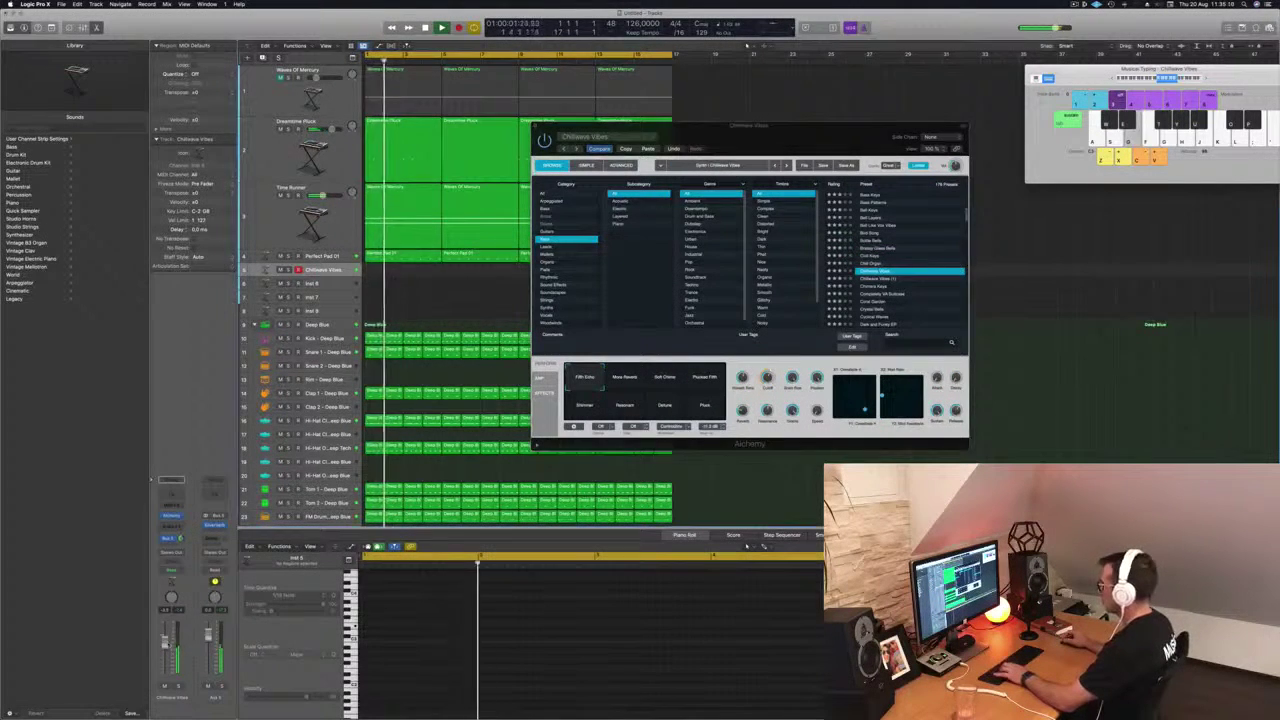
- Audition the Chillwave Vibes variations Soft Chime, Plucked Fifth, Shimmer, Resonant, Detune and Pluck
{"action": "left_click", "coordinate": [664, 386]}
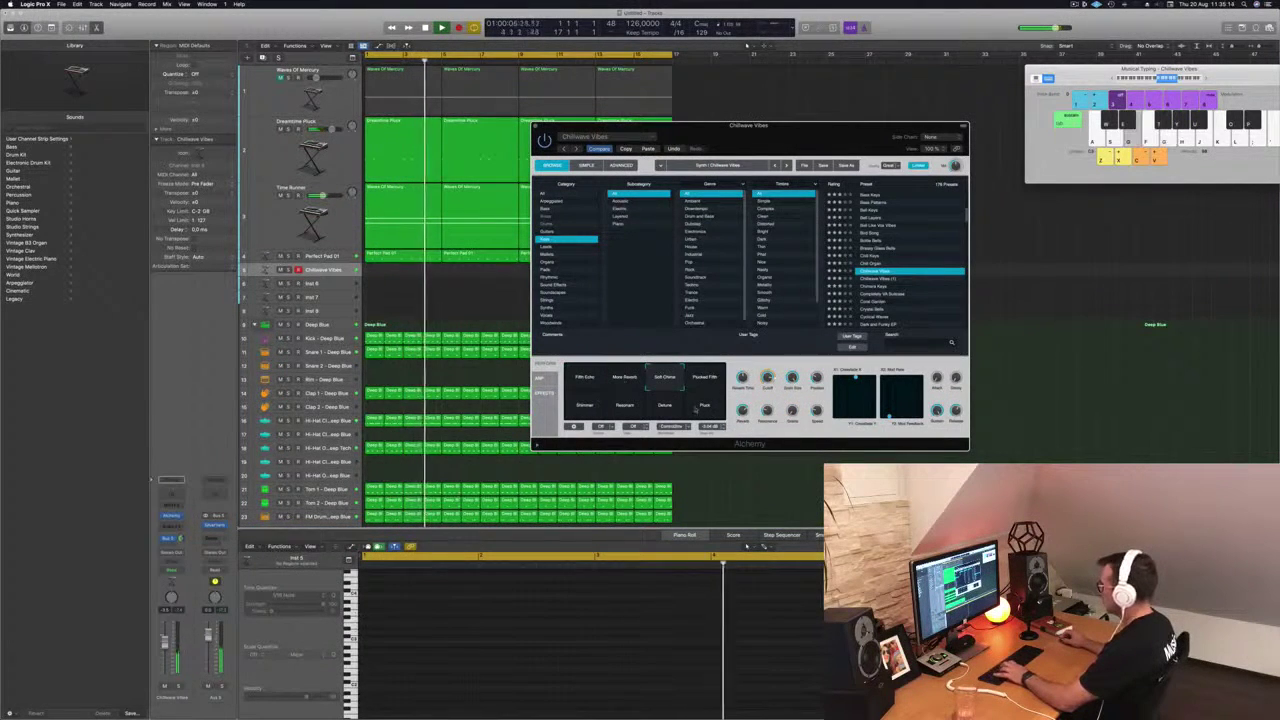
{"action": "left_click", "coordinate": [703, 380]}
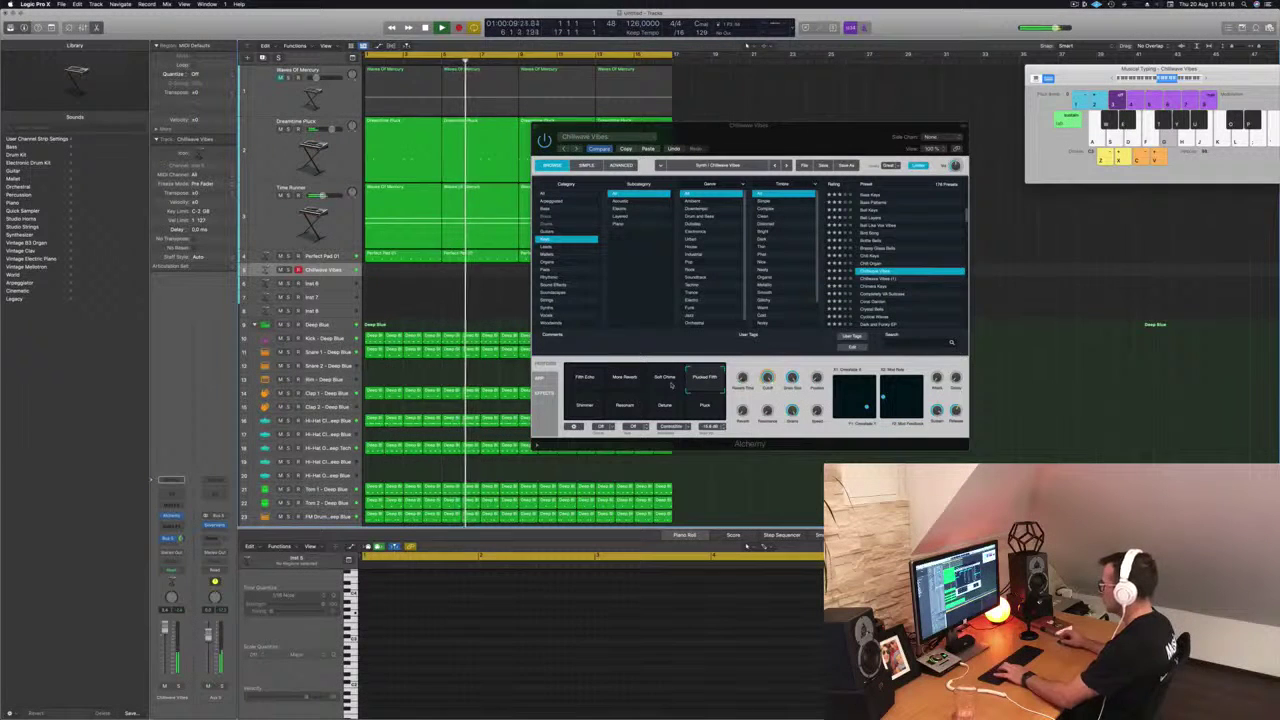
{"action": "left_click", "coordinate": [598, 408]}
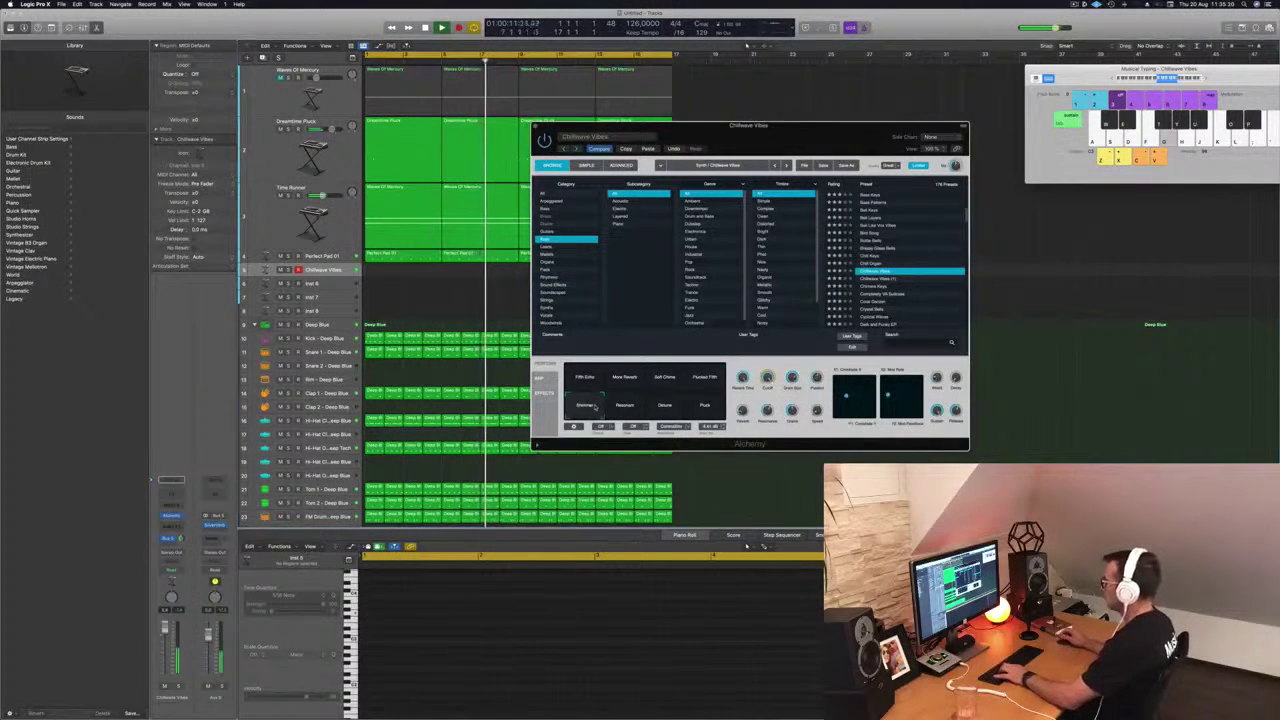
{"action": "left_click", "coordinate": [625, 406]}
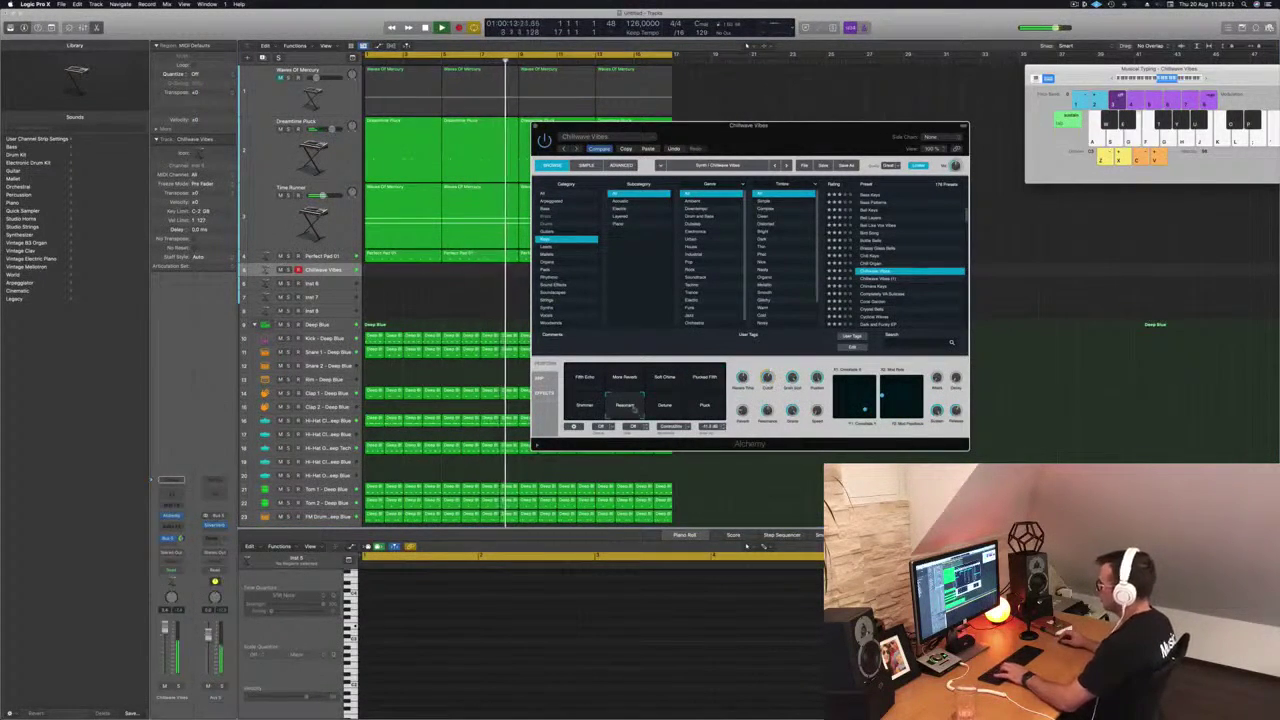
{"action": "left_click", "coordinate": [664, 405]}
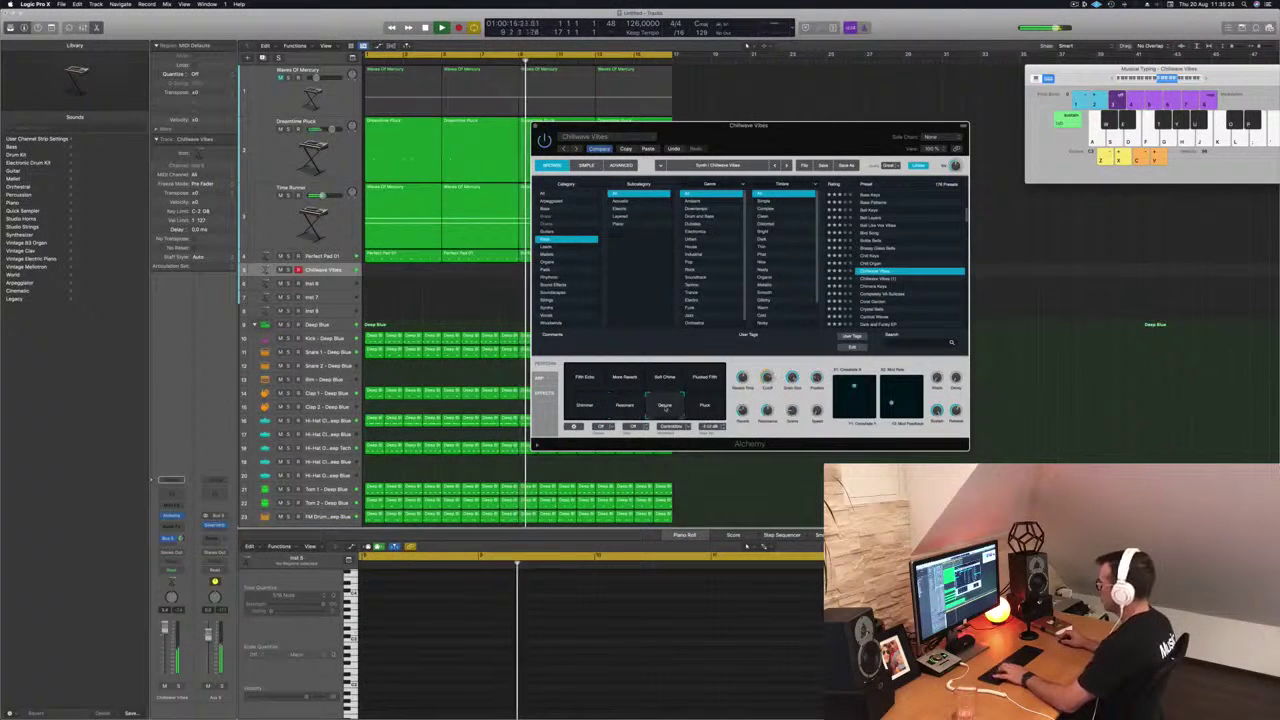
{"action": "left_click", "coordinate": [704, 405]}
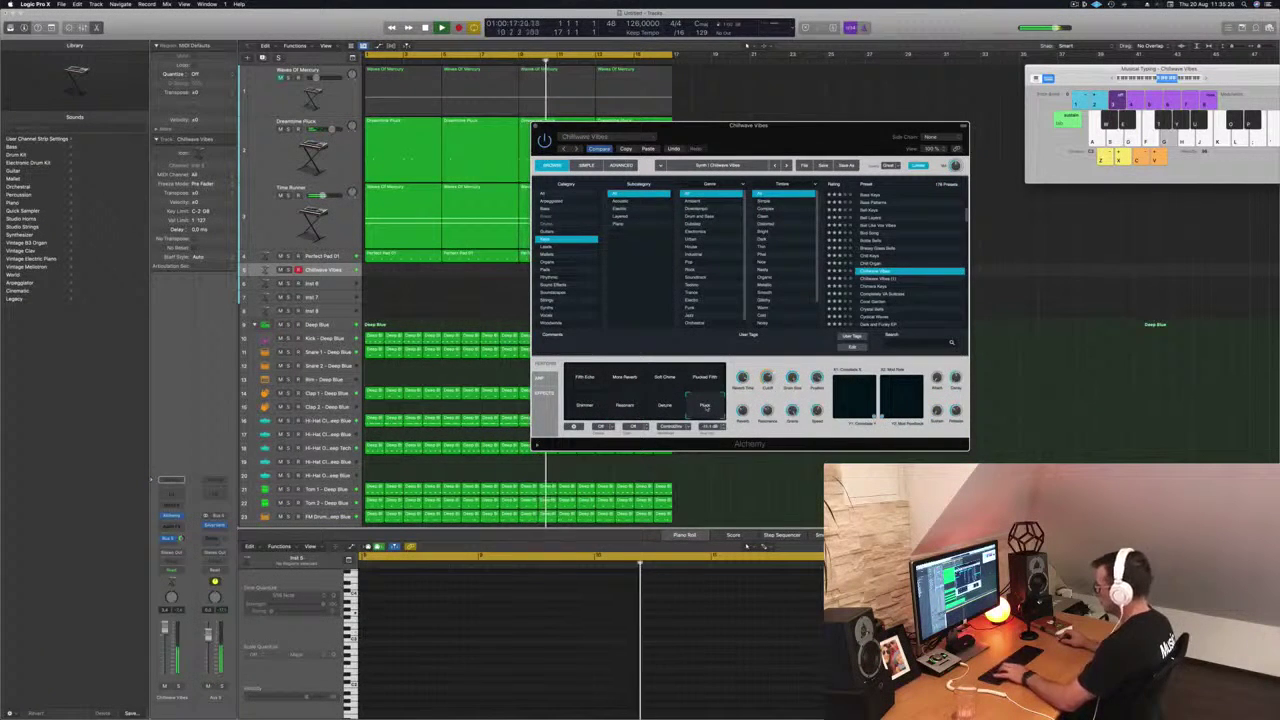
- Try out melody ideas with the Pluck variation of Chillwave Vibes using Musical Typing over the looping track
{"action": "key", "text": "k"}
{"action": "key", "text": "h"}
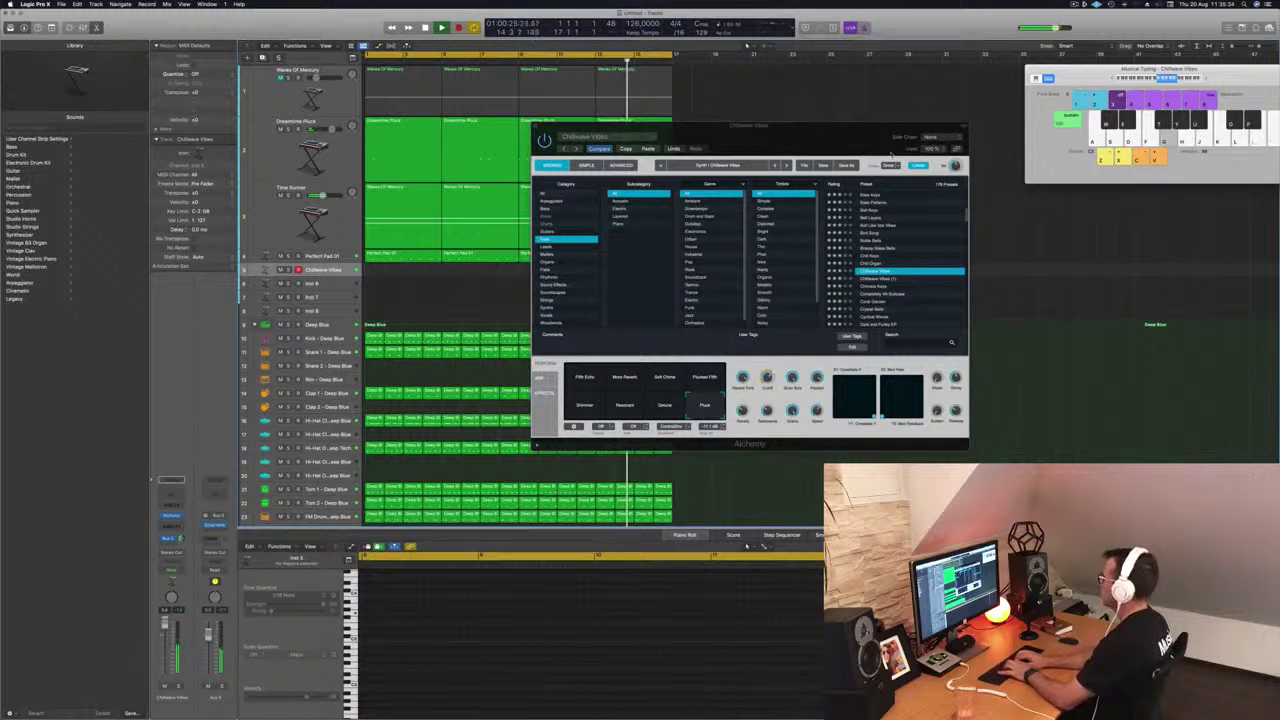
{"action": "key", "text": "k"}
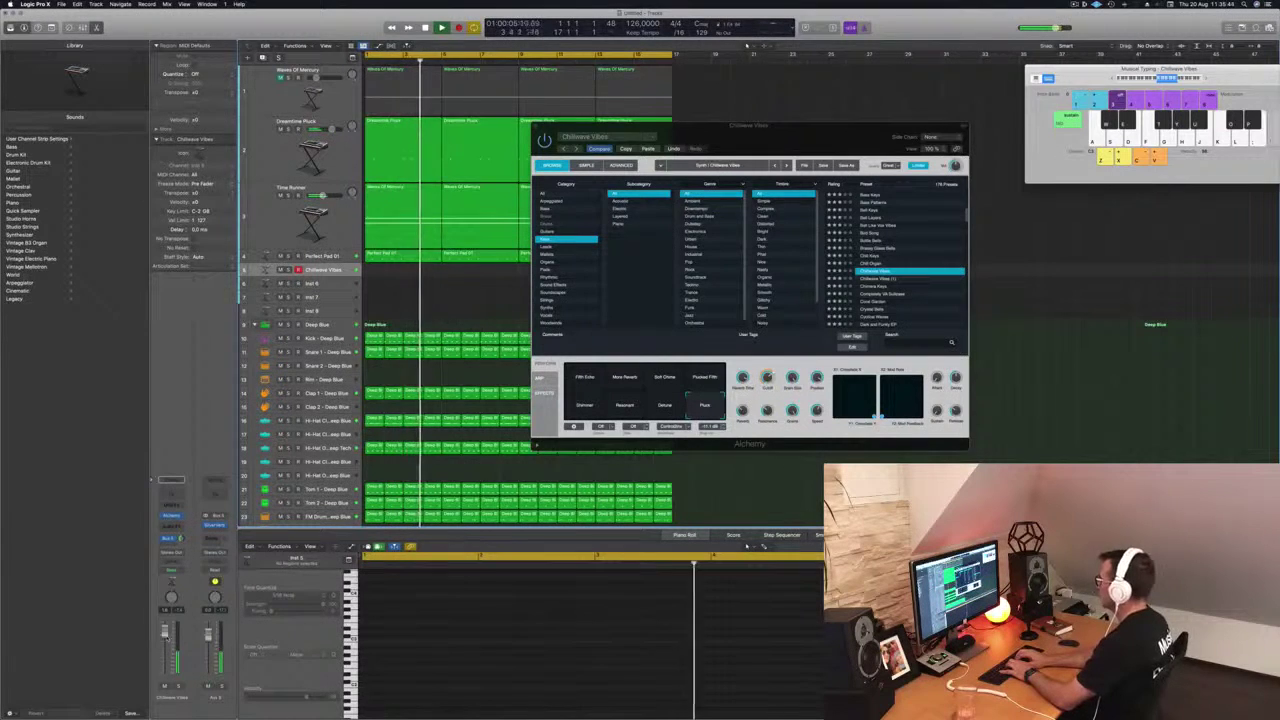
{"action": "key", "text": "apostrophe"}
{"action": "key", "text": "semicolon"}
{"action": "key", "text": "l"}
{"action": "key", "text": "l"}
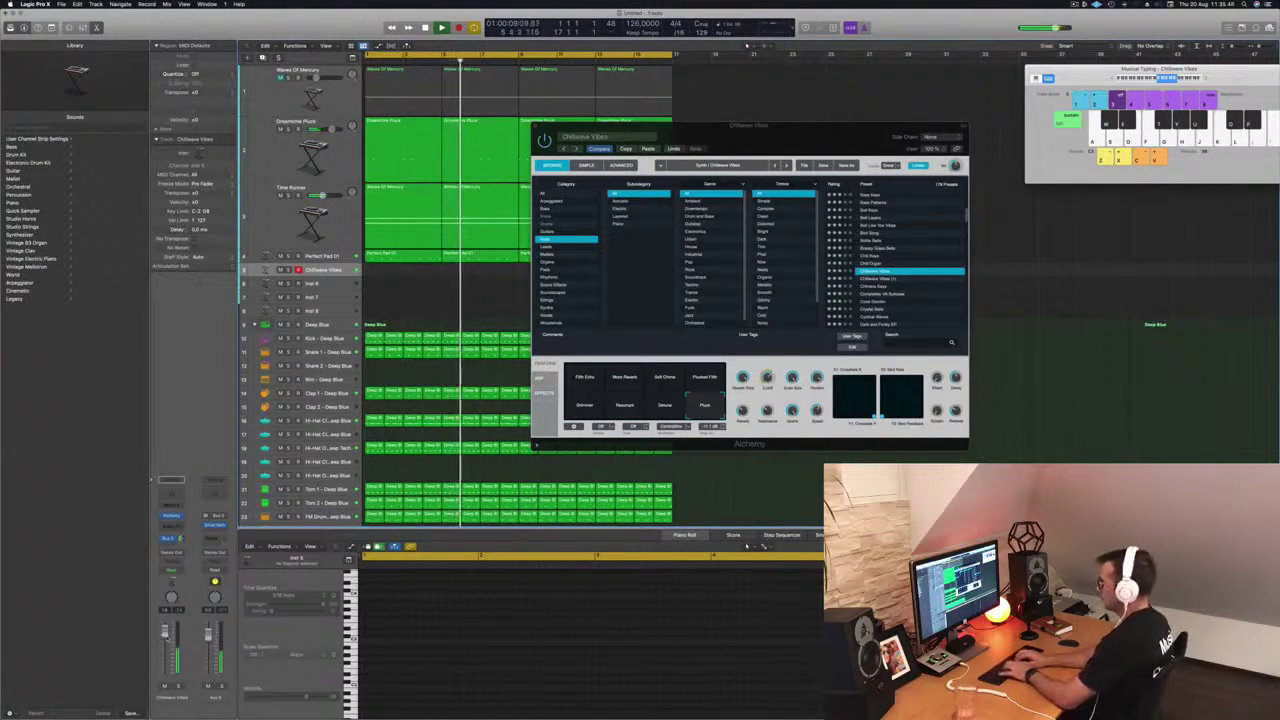
{"action": "key", "text": "f"}
{"action": "key", "text": "d"}
{"action": "key", "text": "apostrophe"}
{"action": "key", "text": "semicolon"}
{"action": "key", "text": "l"}
{"action": "key", "text": "h"}
{"action": "key", "text": "j"}
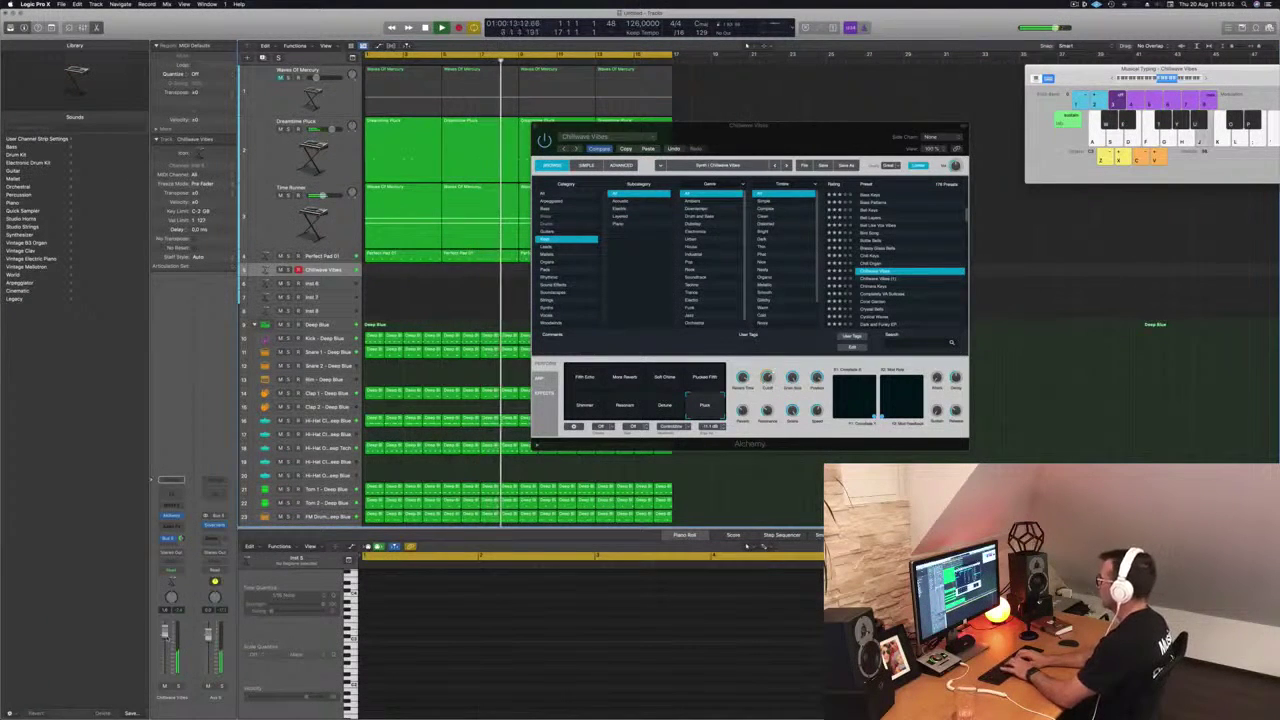
{"action": "key", "text": "f"}
{"action": "key", "text": "j"}
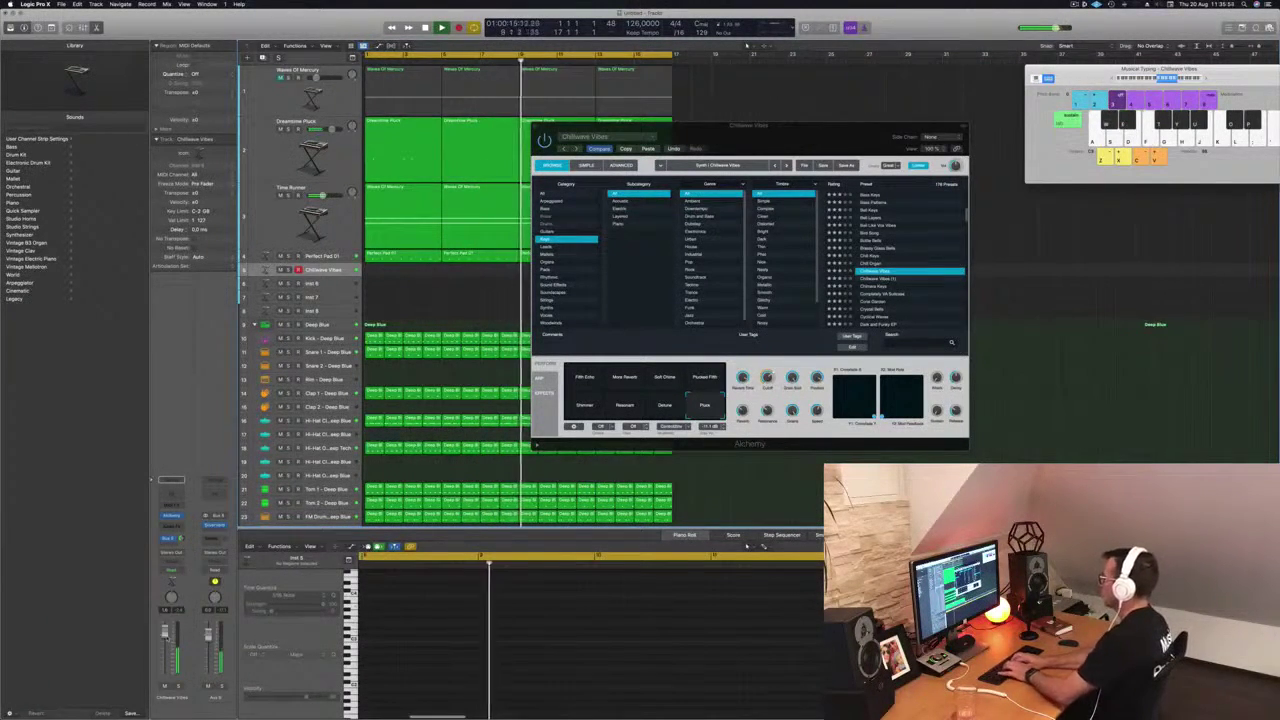
{"action": "key", "text": "l"}
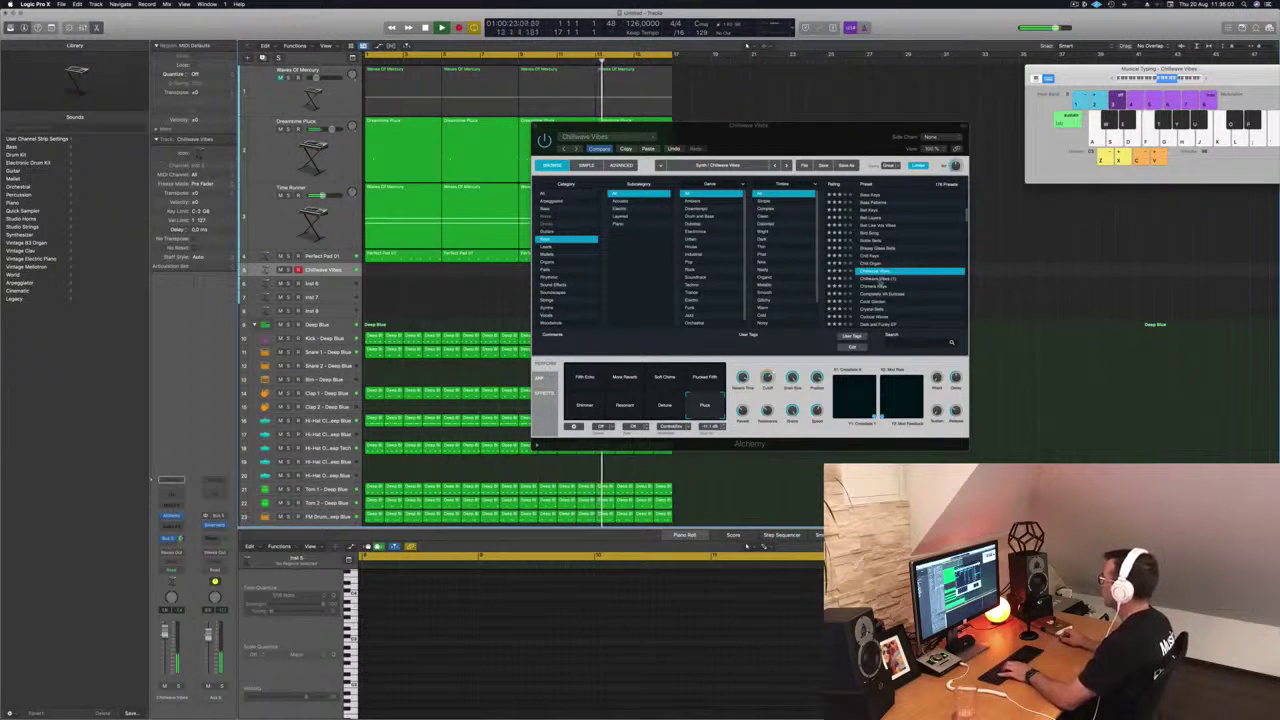
- Audition the following Keys presets, including Chimera Keys, Completely VA Suitcase and Coral Garden, down to Crystal Bells
{"action": "key", "text": "Down"}
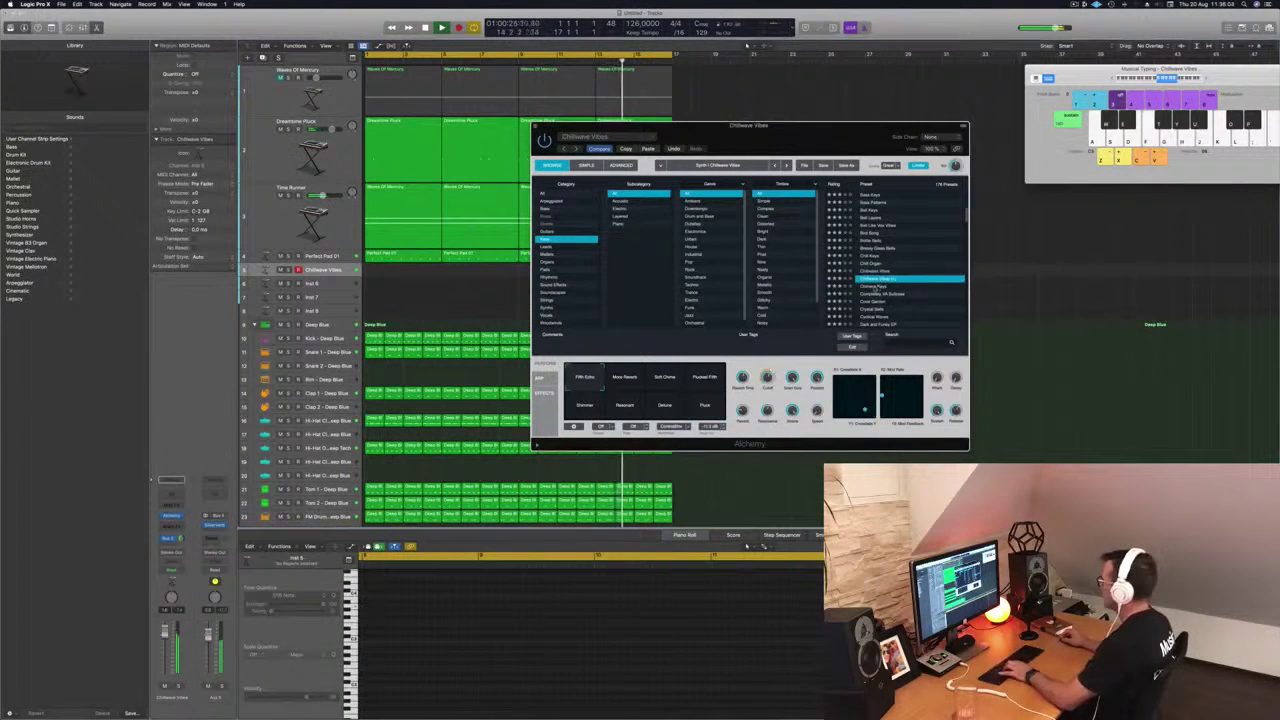
{"action": "left_click", "coordinate": [874, 287]}
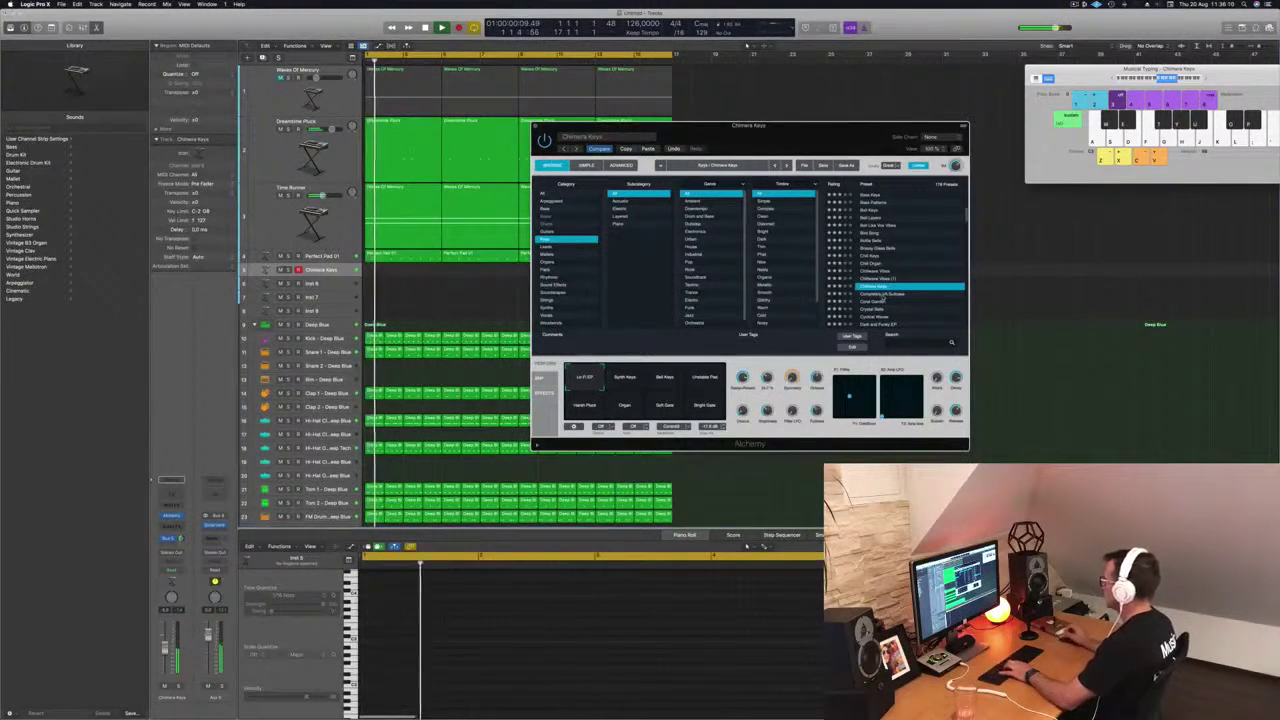
{"action": "left_click", "coordinate": [879, 295]}
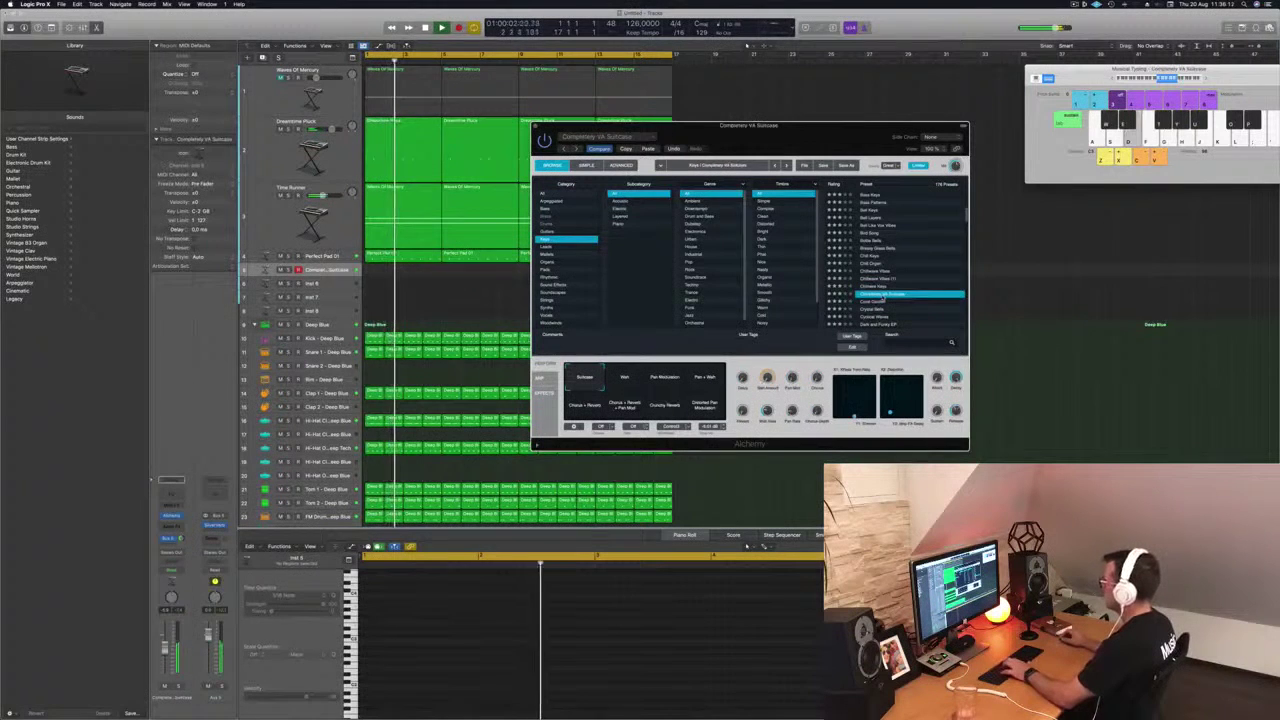
{"action": "key", "text": "Down"}
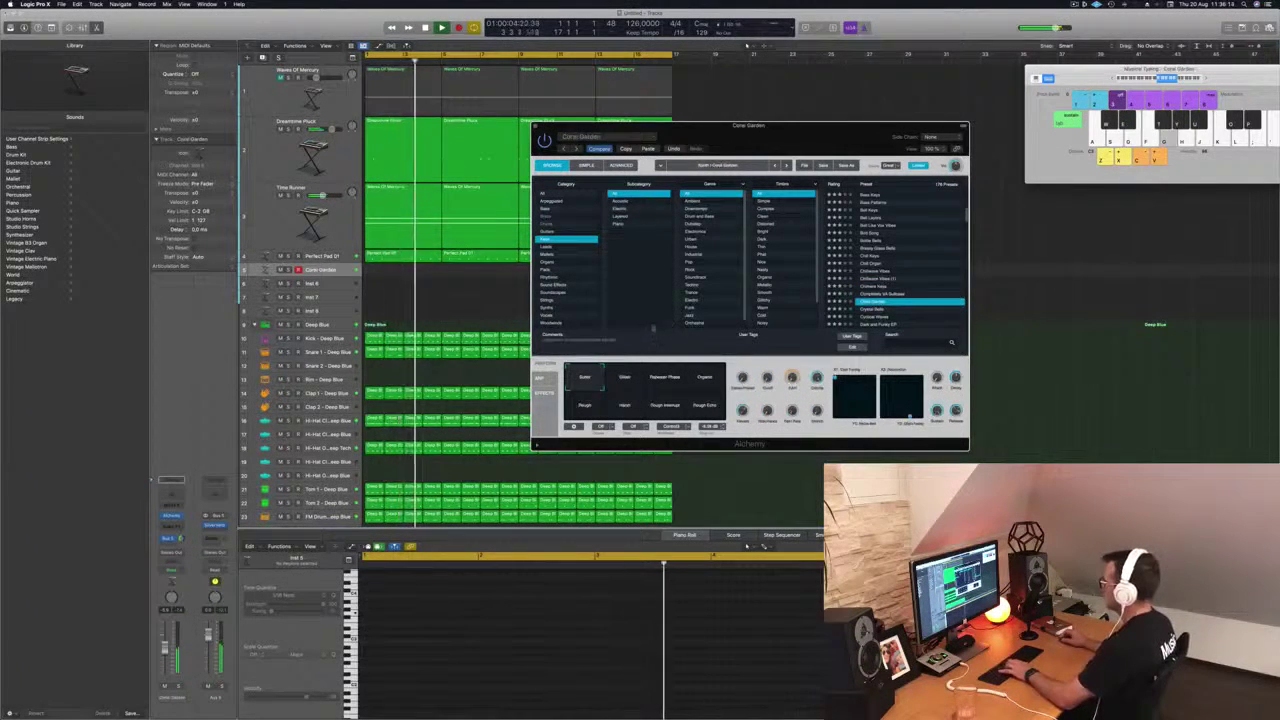
{"action": "key", "text": "Down"}
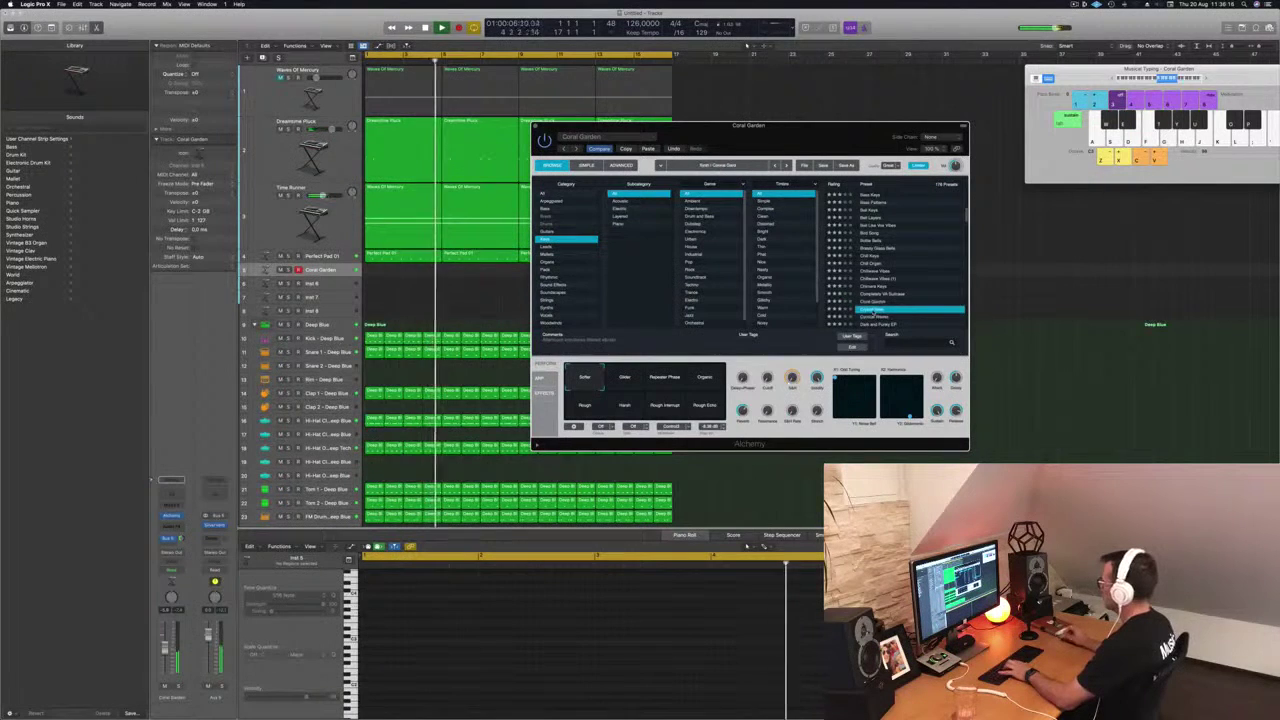
{"action": "scroll", "coordinate": [891, 277], "scroll_direction": "down", "scroll_amount": 3}
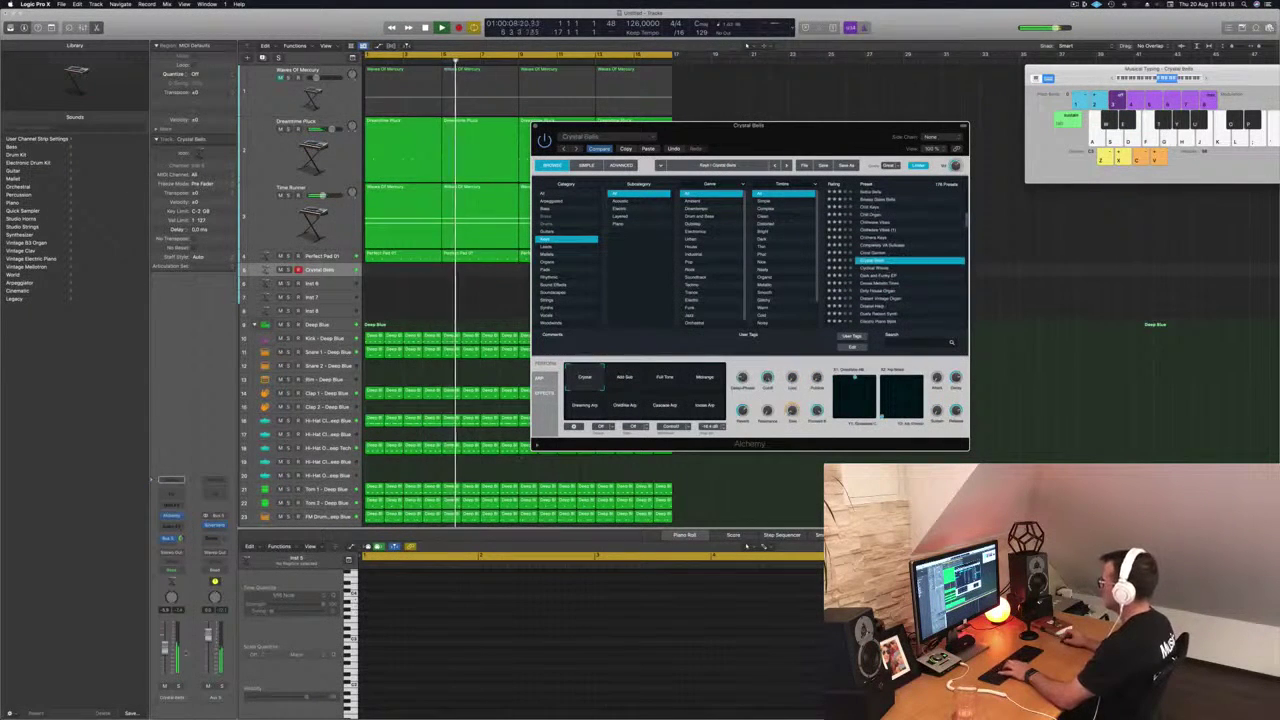
- Play test notes on Crystal Bells and try it in another Musical Typing octave range
{"action": "key", "text": "g"}
{"action": "left_click", "coordinate": [1178, 67]}
{"action": "key", "text": "h"}
{"action": "key", "text": "j"}
{"action": "key", "text": "g"}
{"action": "key", "text": "g"}
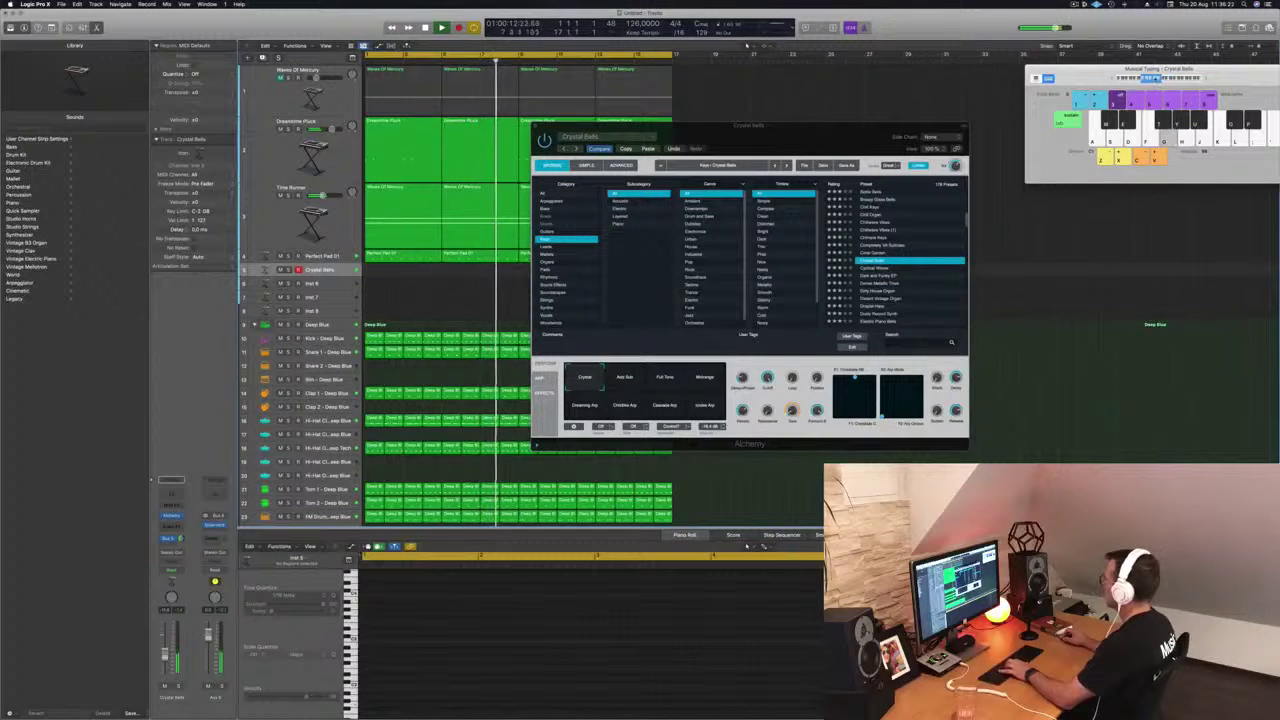
{"action": "key", "text": "g"}
{"action": "key", "text": "h"}
- Audition the Keys presets from Dirty House Organ through Droplet Harp to Dusty Record Synth
{"action": "left_click", "coordinate": [877, 291]}
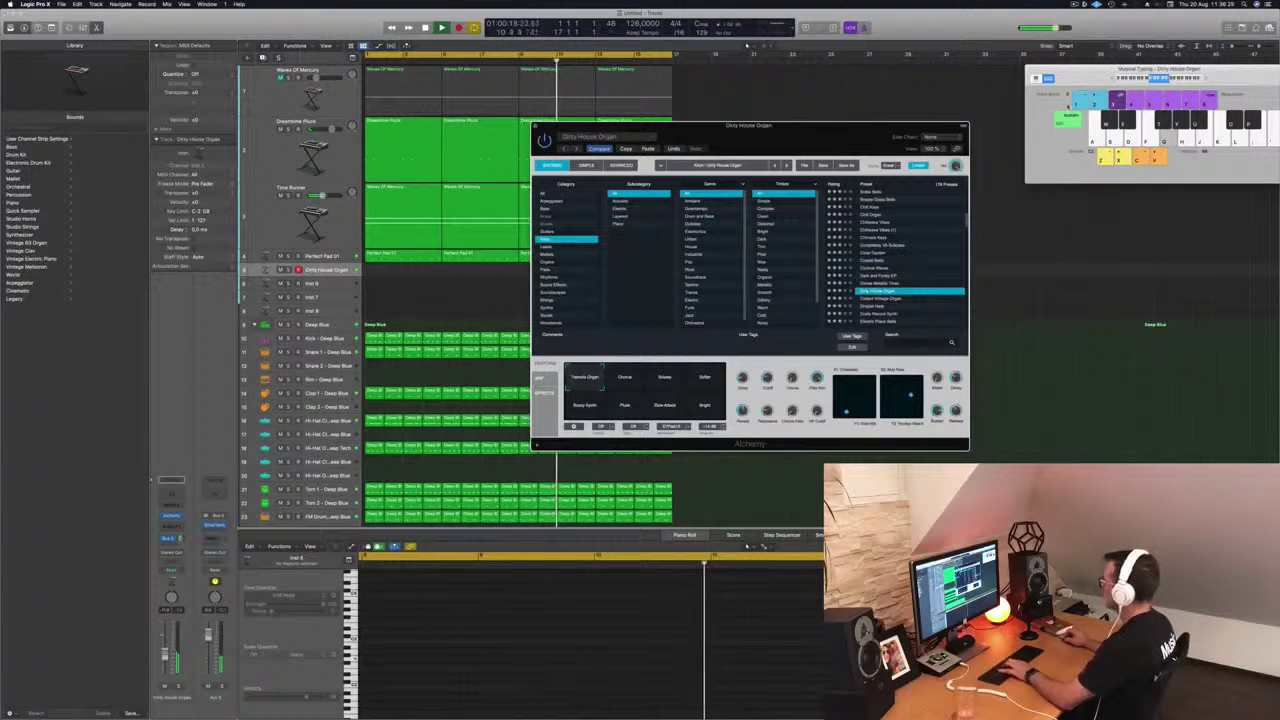
{"action": "key", "text": "Down"}
{"action": "key", "text": "Down"}
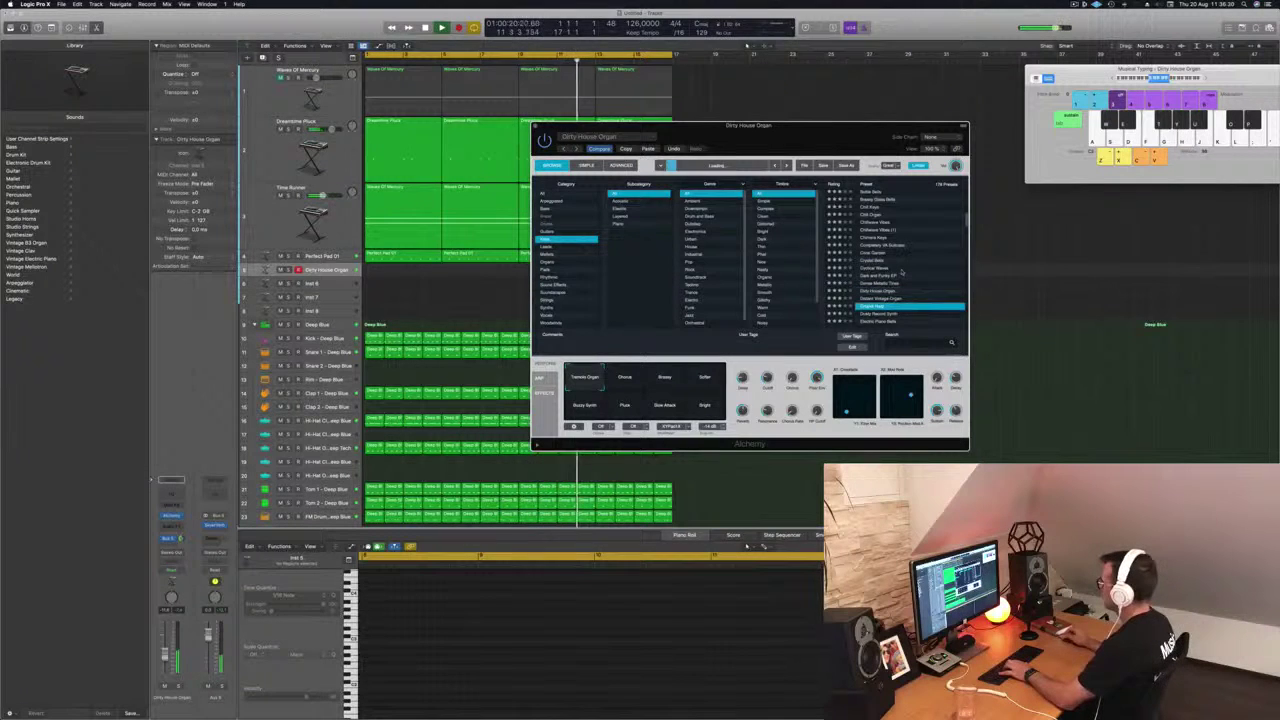
{"action": "scroll", "coordinate": [906, 268], "scroll_direction": "down", "scroll_amount": 2}
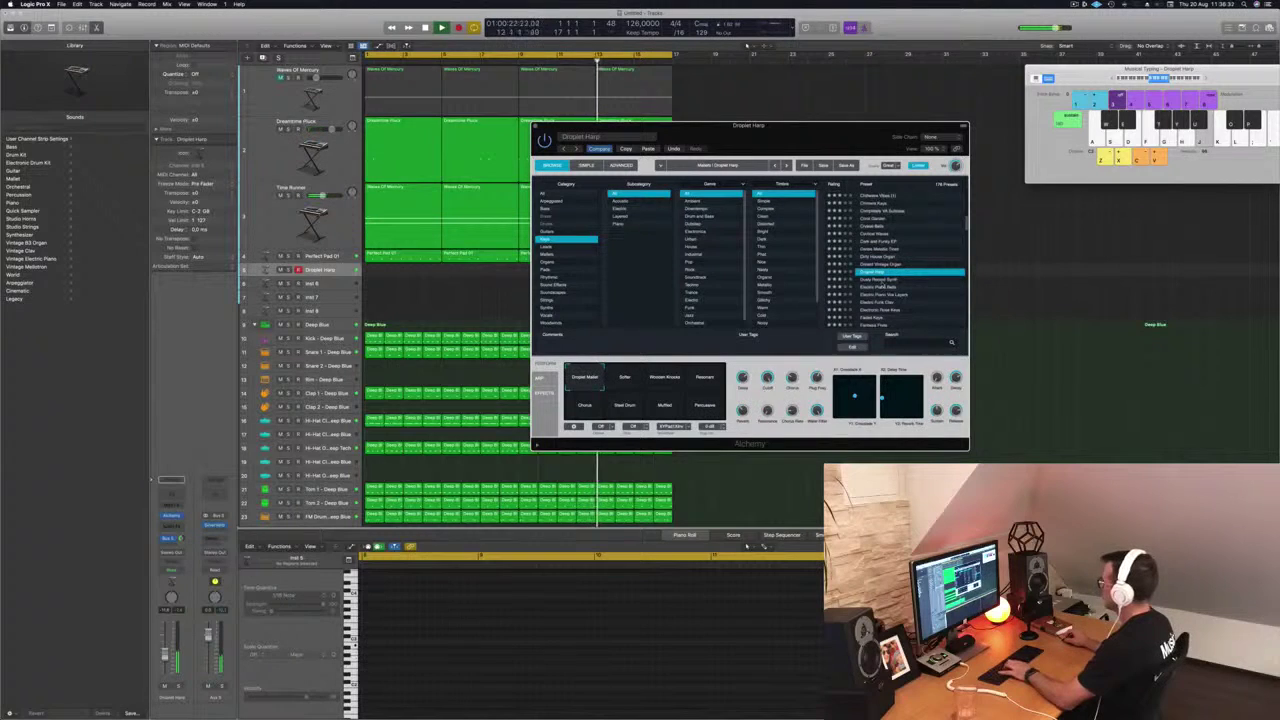
{"action": "key", "text": "Down"}
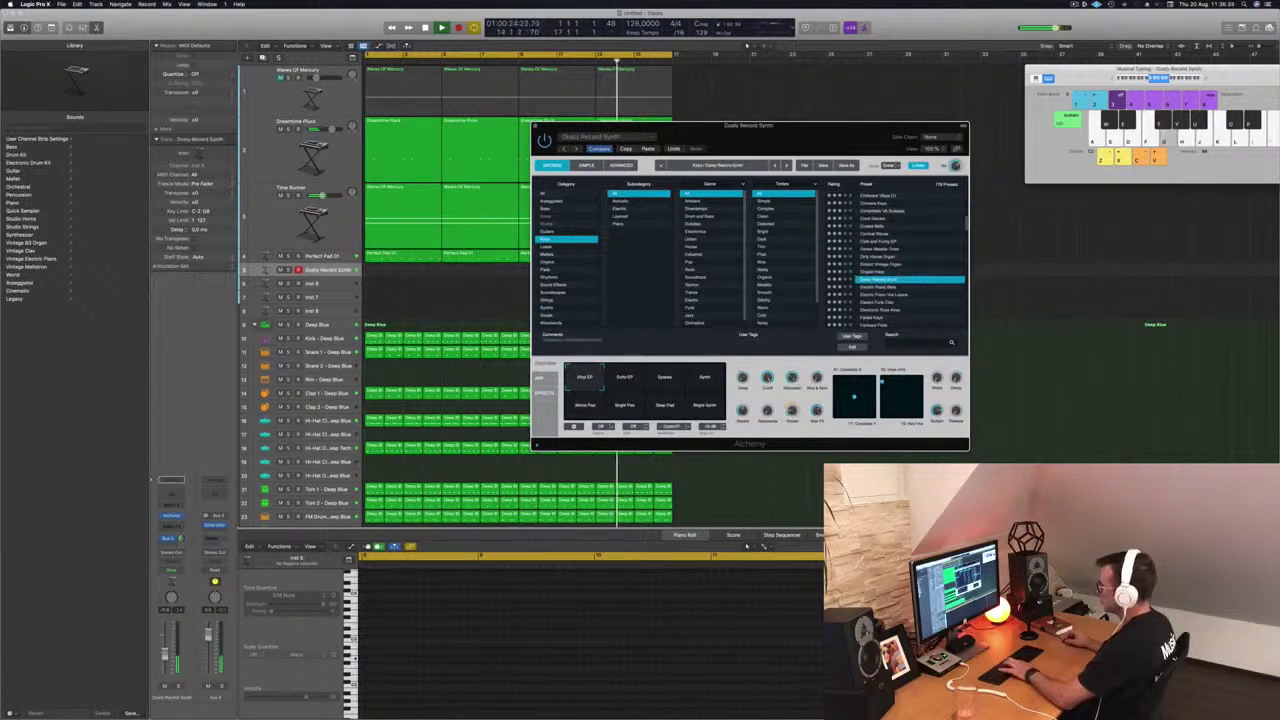
- Audition variations of Dusty Record Synth, including Spacey, Synth and Deep Pad
{"action": "left_click", "coordinate": [746, 545]}
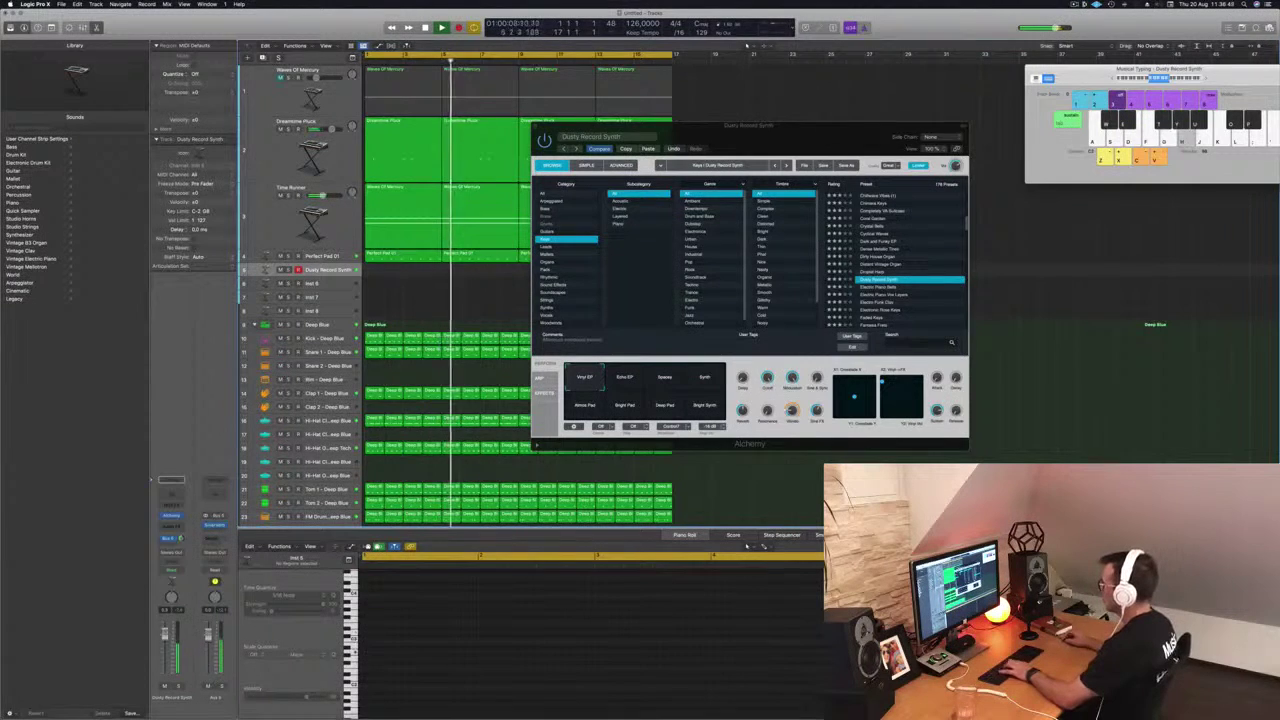
{"action": "left_click", "coordinate": [664, 380]}
{"action": "left_click", "coordinate": [664, 380]}
{"action": "left_click", "coordinate": [705, 381]}
{"action": "left_click", "coordinate": [582, 406]}
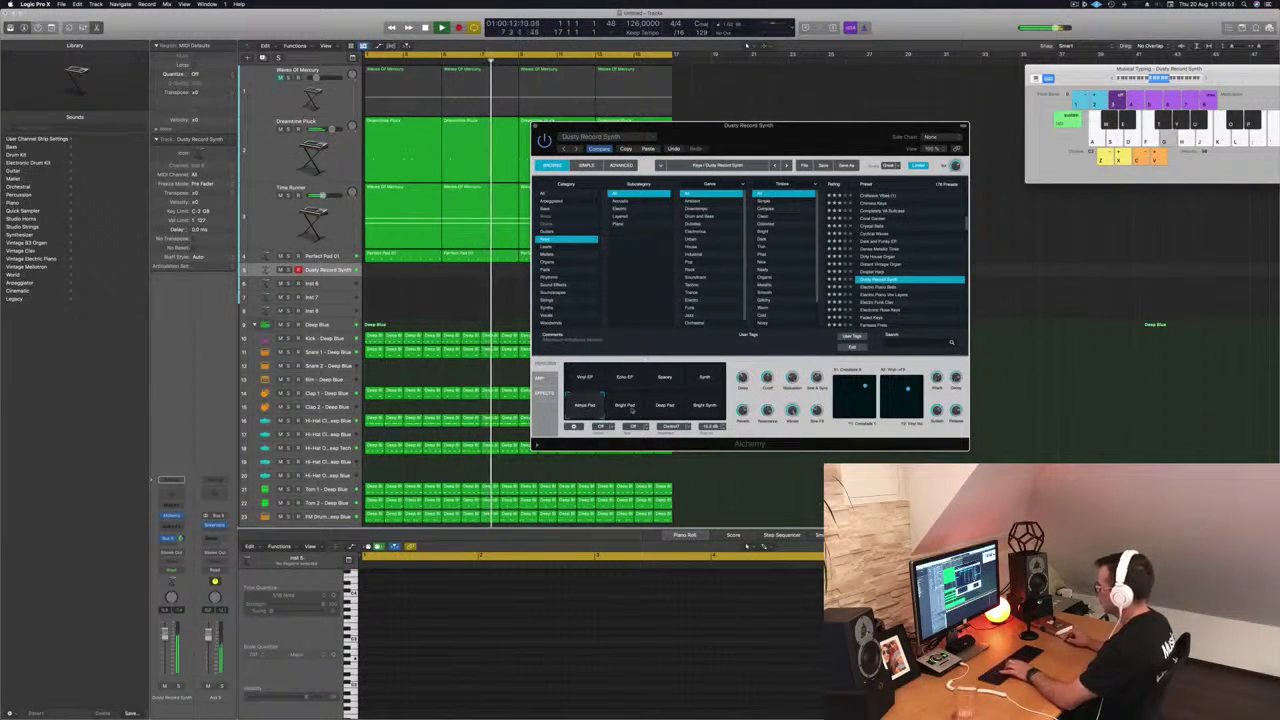
{"action": "left_click", "coordinate": [664, 410]}
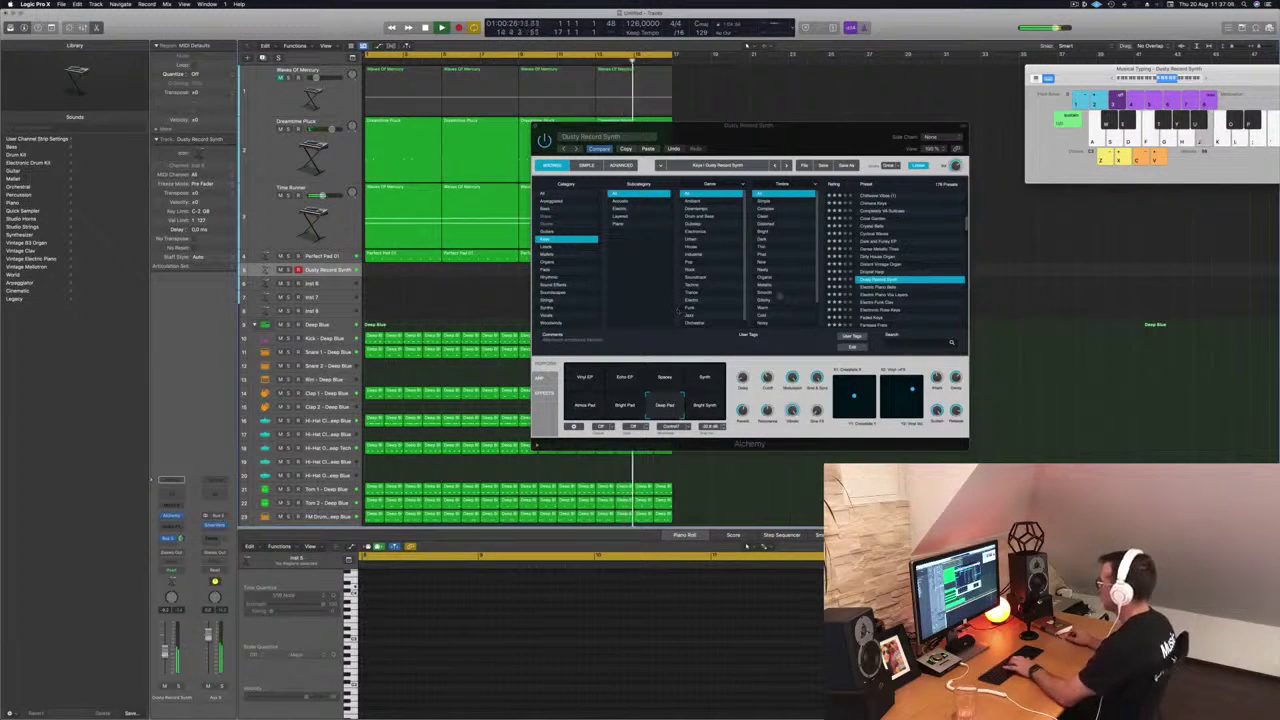
- Audition the Keys presets after Dusty Record Synth, through Faded Keys down to Flute Hold
{"action": "key", "text": "Down"}
{"action": "key", "text": "Down"}
{"action": "key", "text": "Down"}
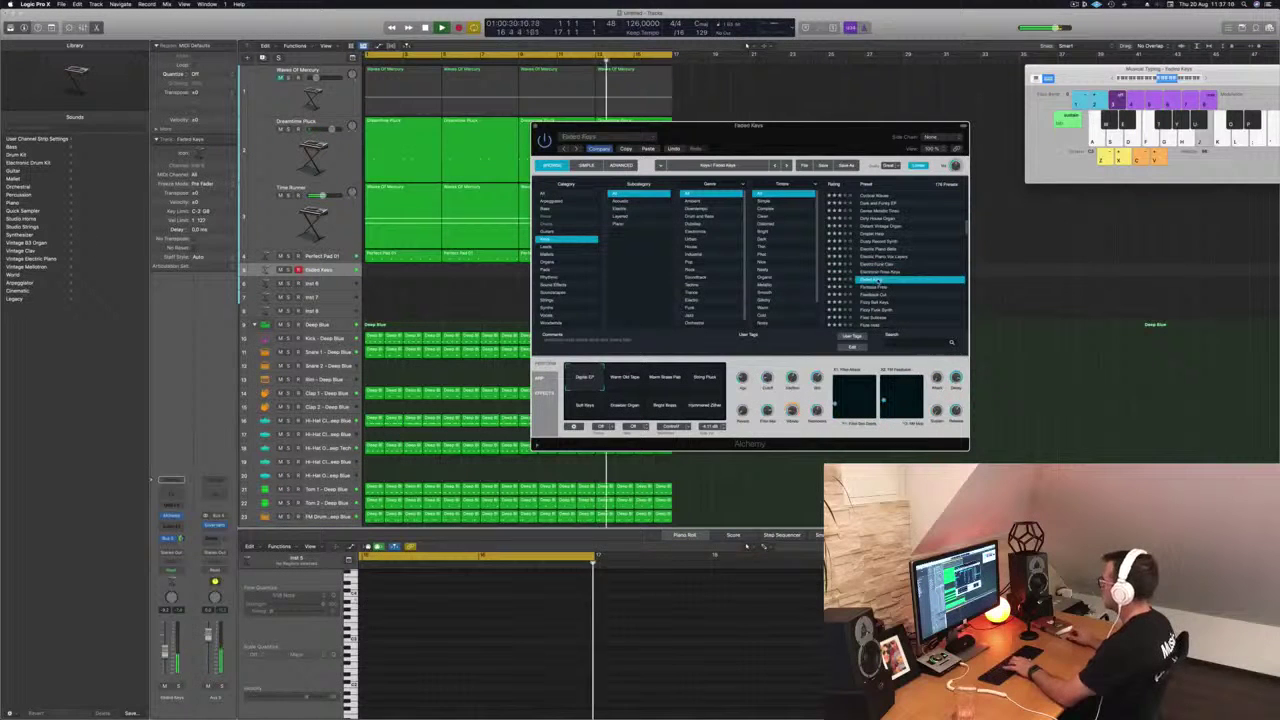
{"action": "key", "text": "Down"}
{"action": "key", "text": "Down"}
{"action": "key", "text": "Down"}
{"action": "key", "text": "Down"}
{"action": "key", "text": "Down"}
{"action": "key", "text": "Down"}
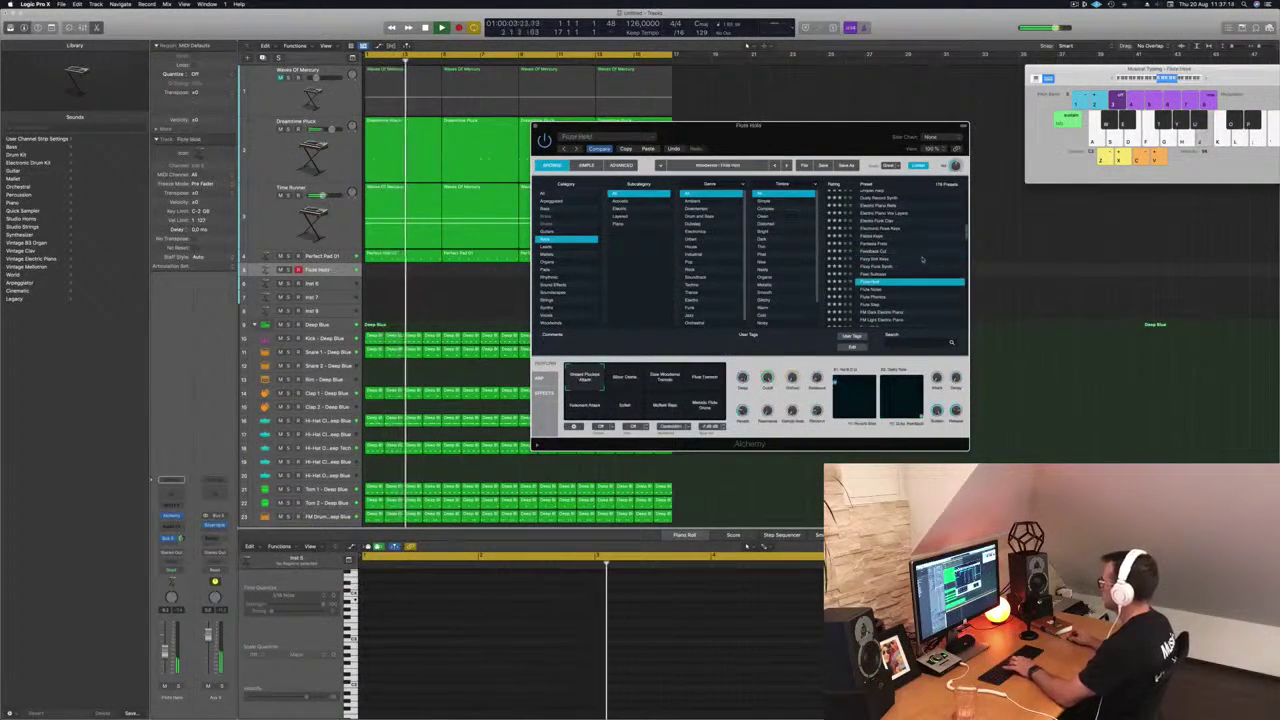
- Audition the Keys presets following Flute Hold down to FM Dark Electric Piano
{"action": "key", "text": "Down"}
{"action": "key", "text": "Down"}
{"action": "key", "text": "Down"}
{"action": "key", "text": "Down"}
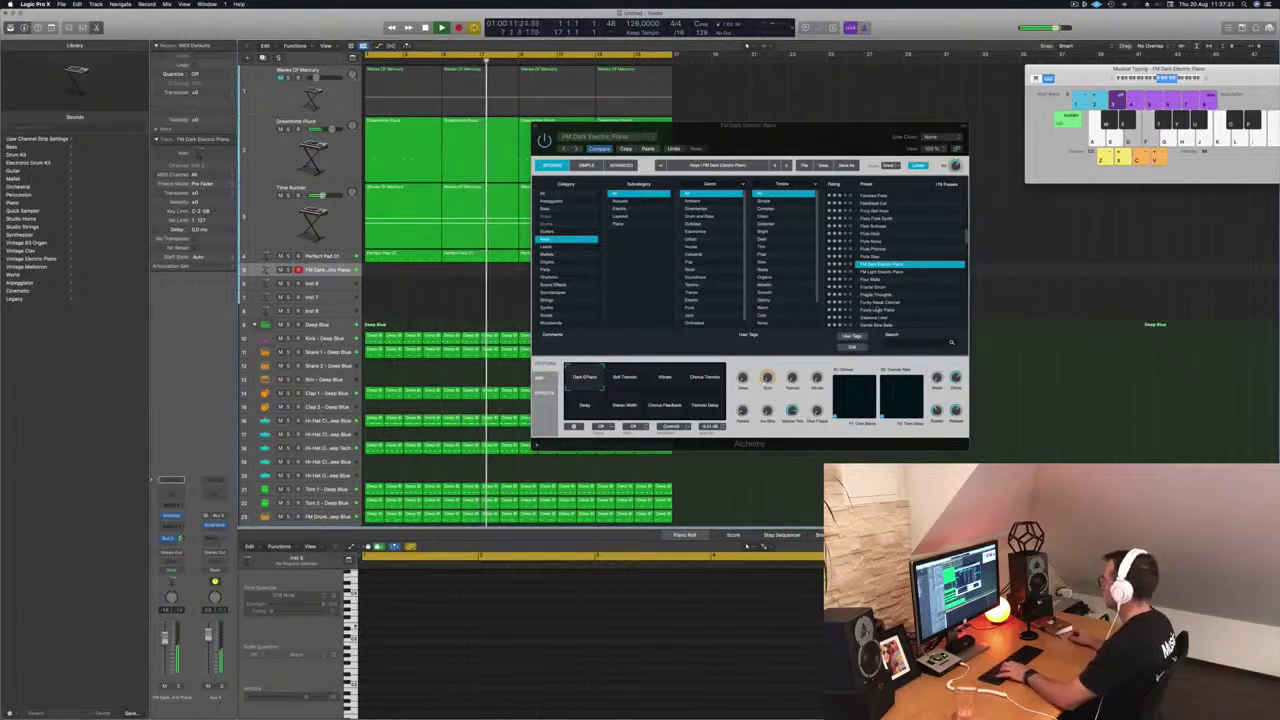
- Audition the Keys presets from FM Light Electric Piano through Fuzzy Logic Piano to Gentle Sine Bells
{"action": "key", "text": "Down"}
{"action": "key", "text": "Down"}
{"action": "key", "text": "Down"}
{"action": "key", "text": "Down"}
{"action": "key", "text": "Down"}
{"action": "key", "text": "Down"}
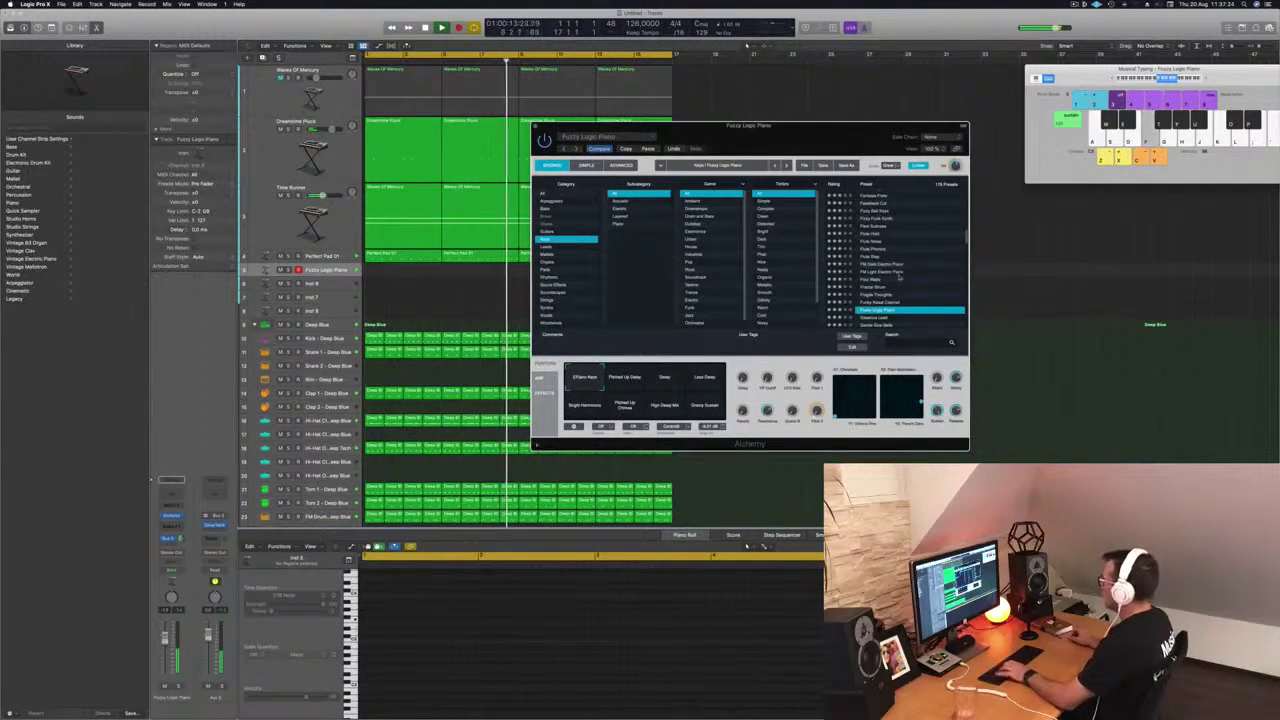
{"action": "scroll", "coordinate": [933, 291], "scroll_direction": "down", "scroll_amount": 1}
{"action": "left_click", "coordinate": [882, 301]}
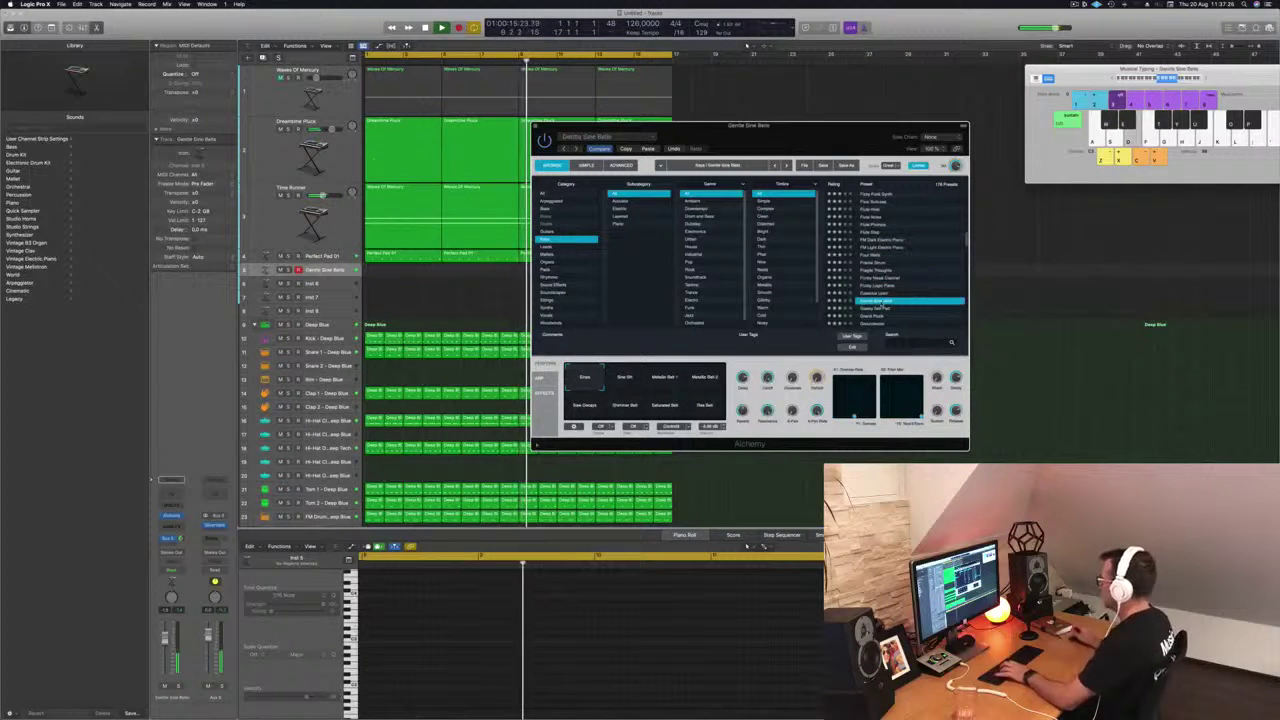
{"action": "key", "text": "Down"}
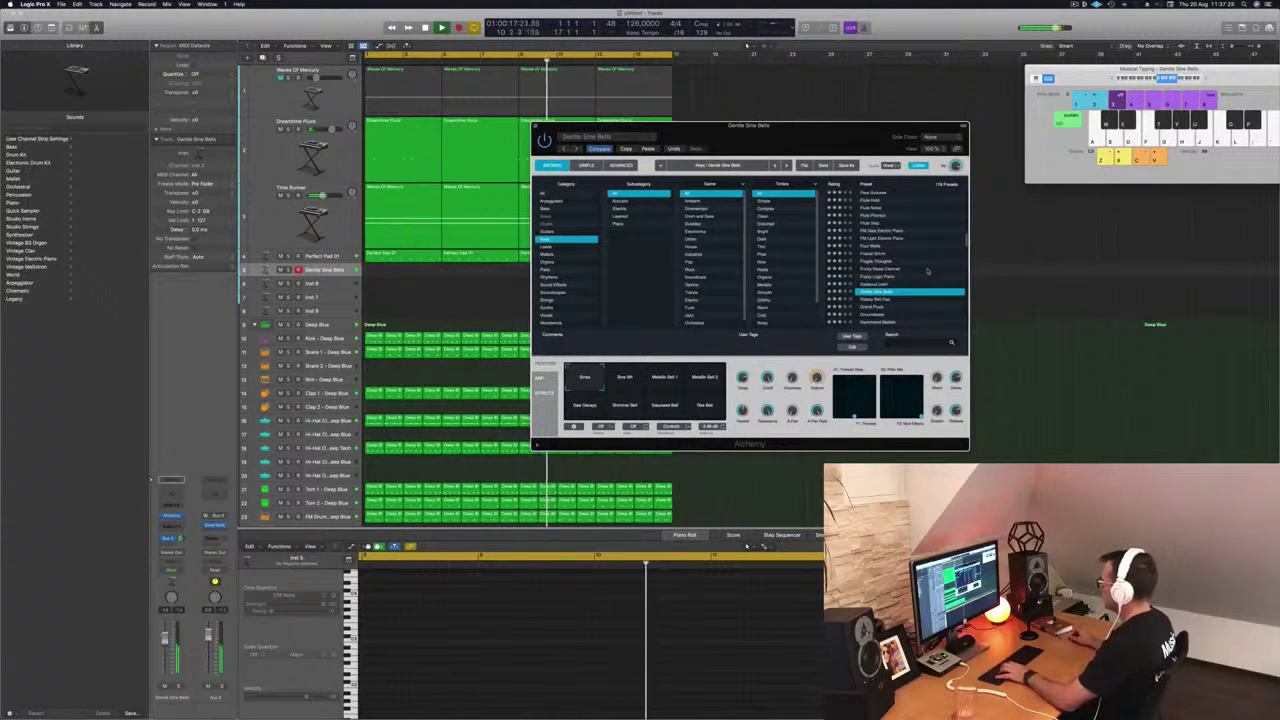
- Audition the performance variations of Gentle Sine Bells, including Metallic Bell 1, Metallic Bell 2, Shimmer Bell and Saturated Bell
{"action": "scroll", "coordinate": [927, 270], "scroll_direction": "down", "scroll_amount": 2}
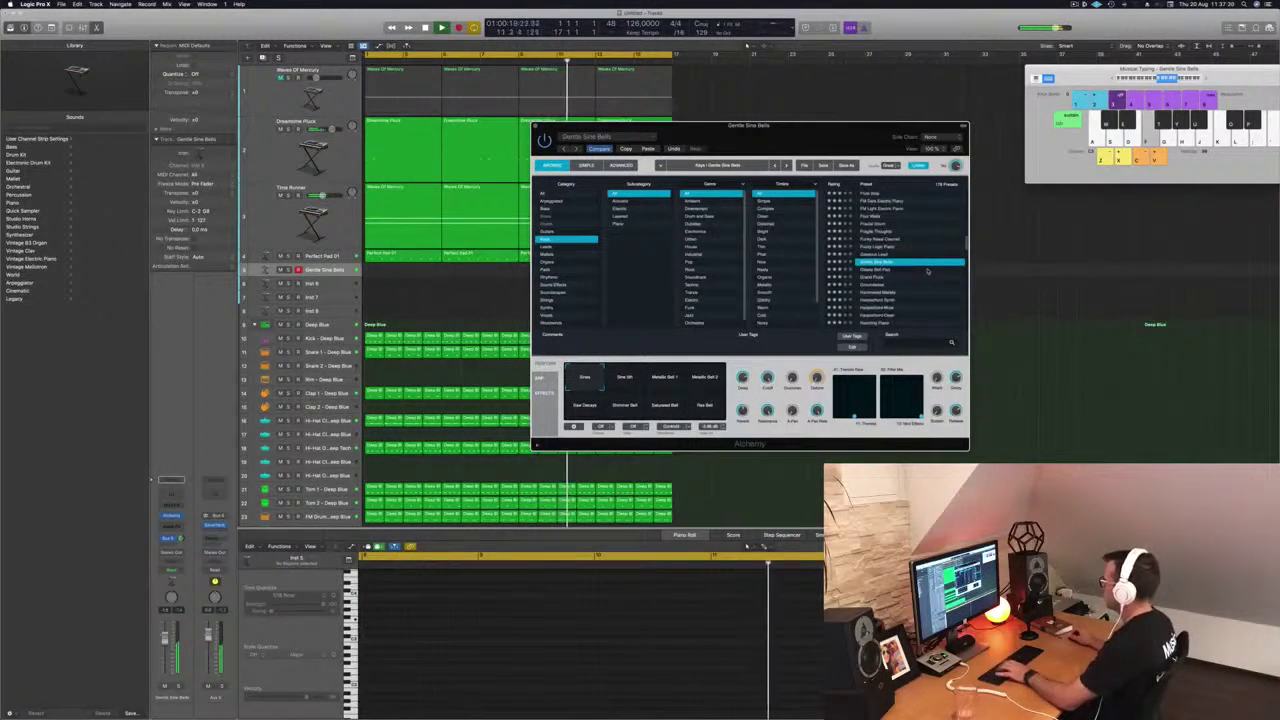
{"action": "left_click", "coordinate": [667, 377]}
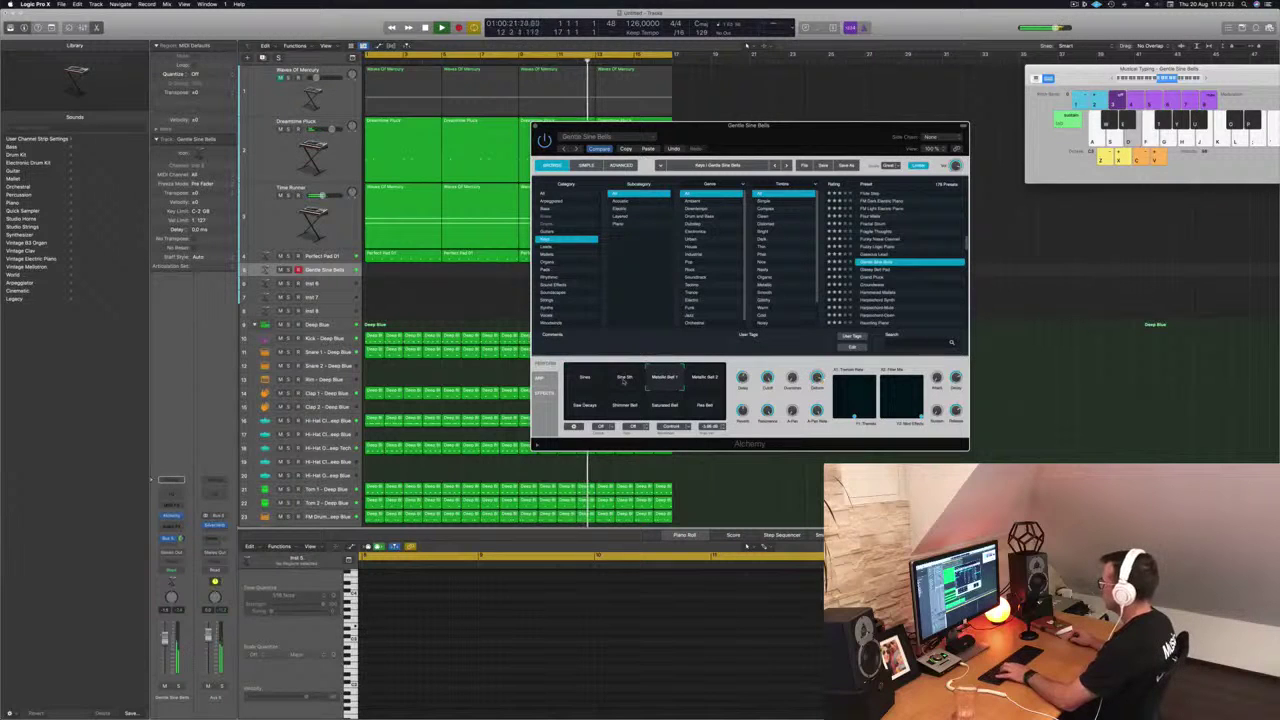
{"action": "left_click", "coordinate": [698, 380]}
{"action": "left_click", "coordinate": [590, 410]}
{"action": "left_click", "coordinate": [630, 410]}
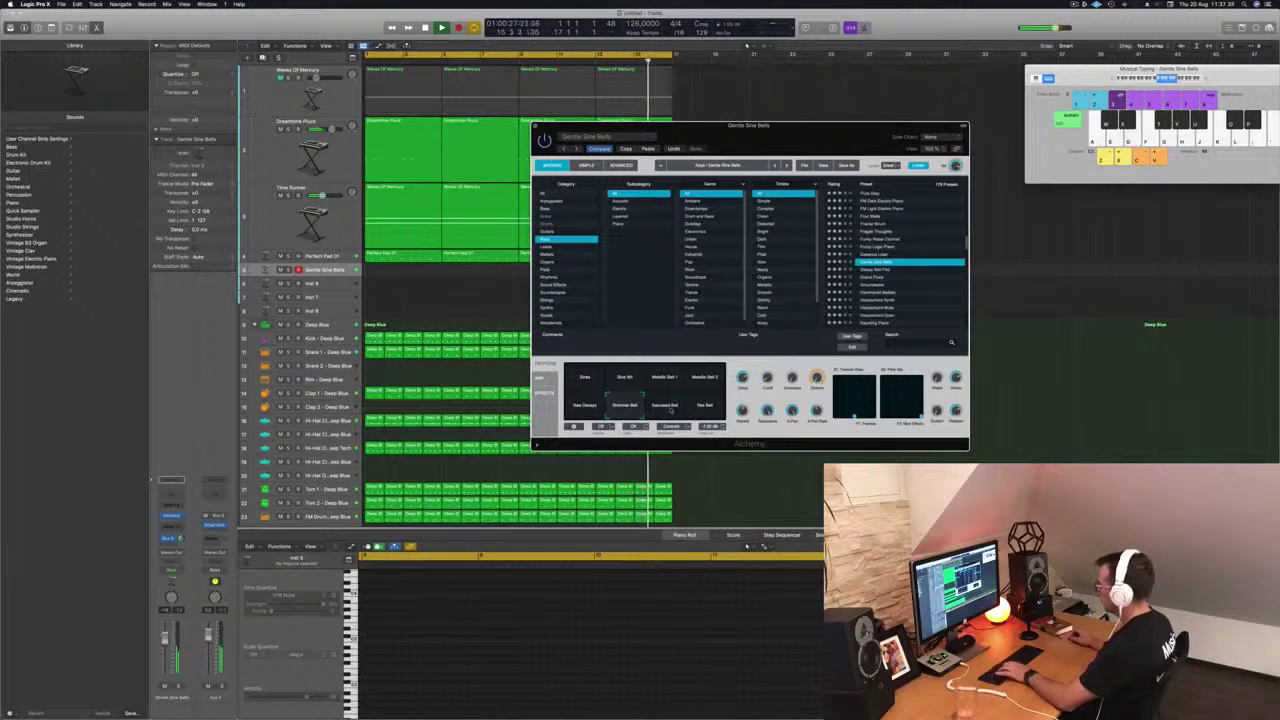
{"action": "left_click", "coordinate": [671, 410]}
{"action": "left_click", "coordinate": [704, 410]}
{"action": "left_click", "coordinate": [669, 378]}
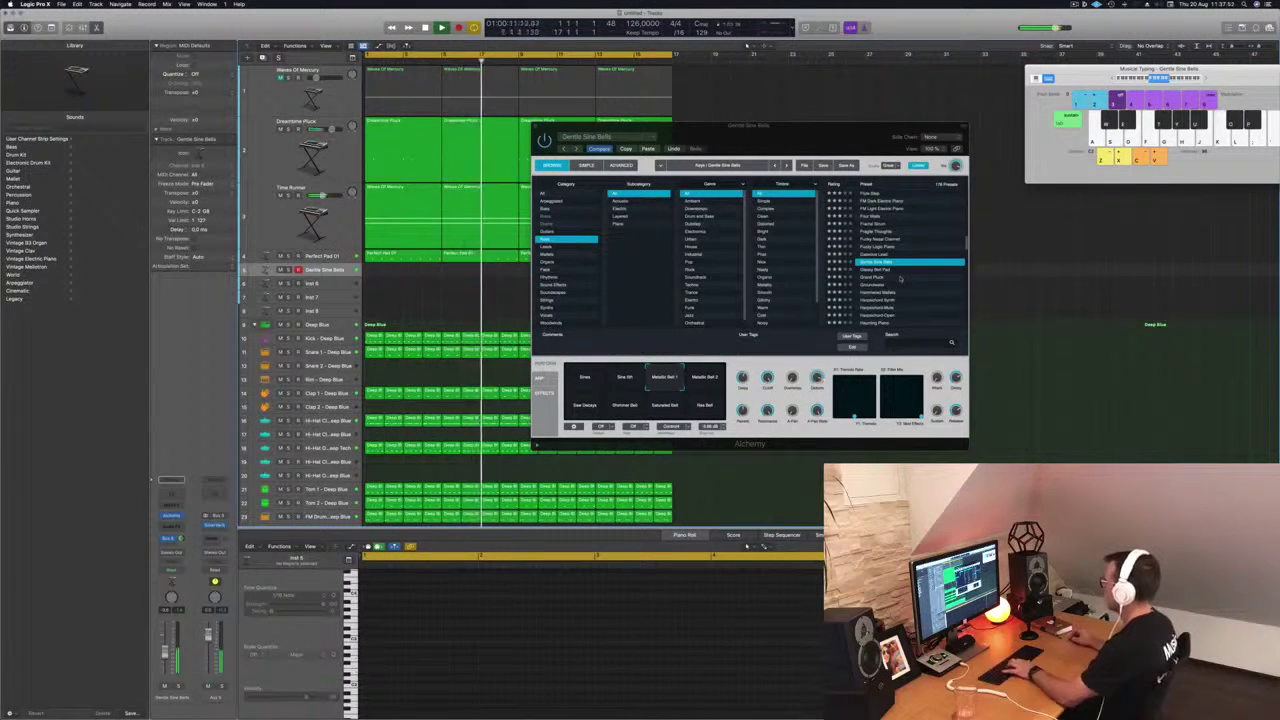
- Audition the Keys presets Hidden Voices, Ice Piano and Ice Water Keys
{"action": "scroll", "coordinate": [876, 297], "scroll_direction": "down", "scroll_amount": 2}
{"action": "left_click", "coordinate": [878, 297]}
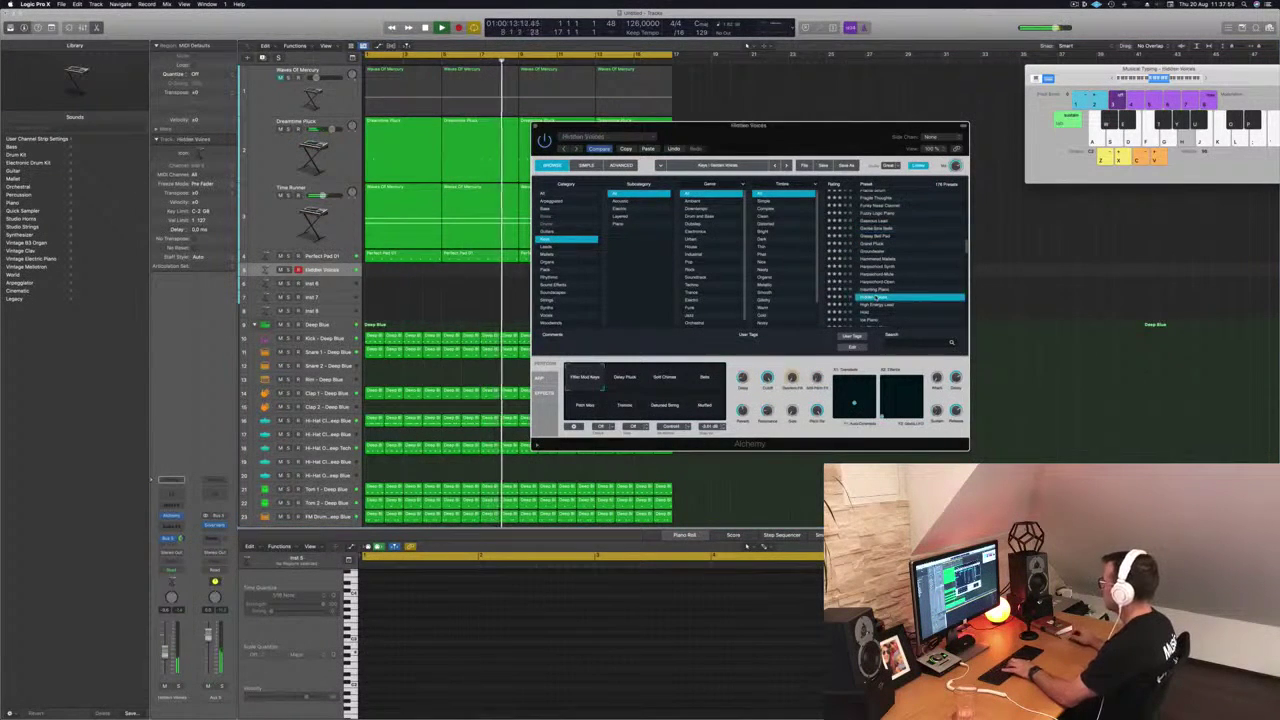
{"action": "scroll", "coordinate": [911, 280], "scroll_direction": "down", "scroll_amount": 2}
{"action": "left_click", "coordinate": [886, 293]}
{"action": "scroll", "coordinate": [886, 285], "scroll_direction": "down", "scroll_amount": 2}
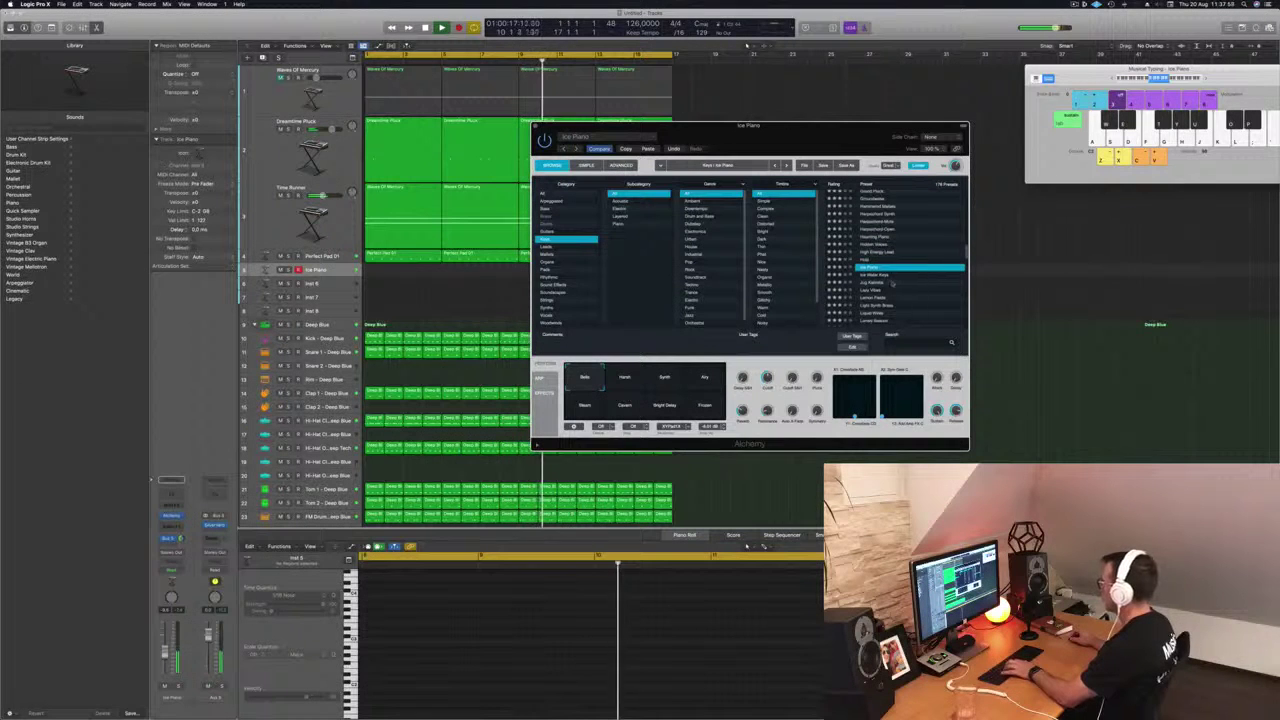
{"action": "left_click", "coordinate": [880, 275]}
{"action": "scroll", "coordinate": [904, 272], "scroll_direction": "down", "scroll_amount": 1}
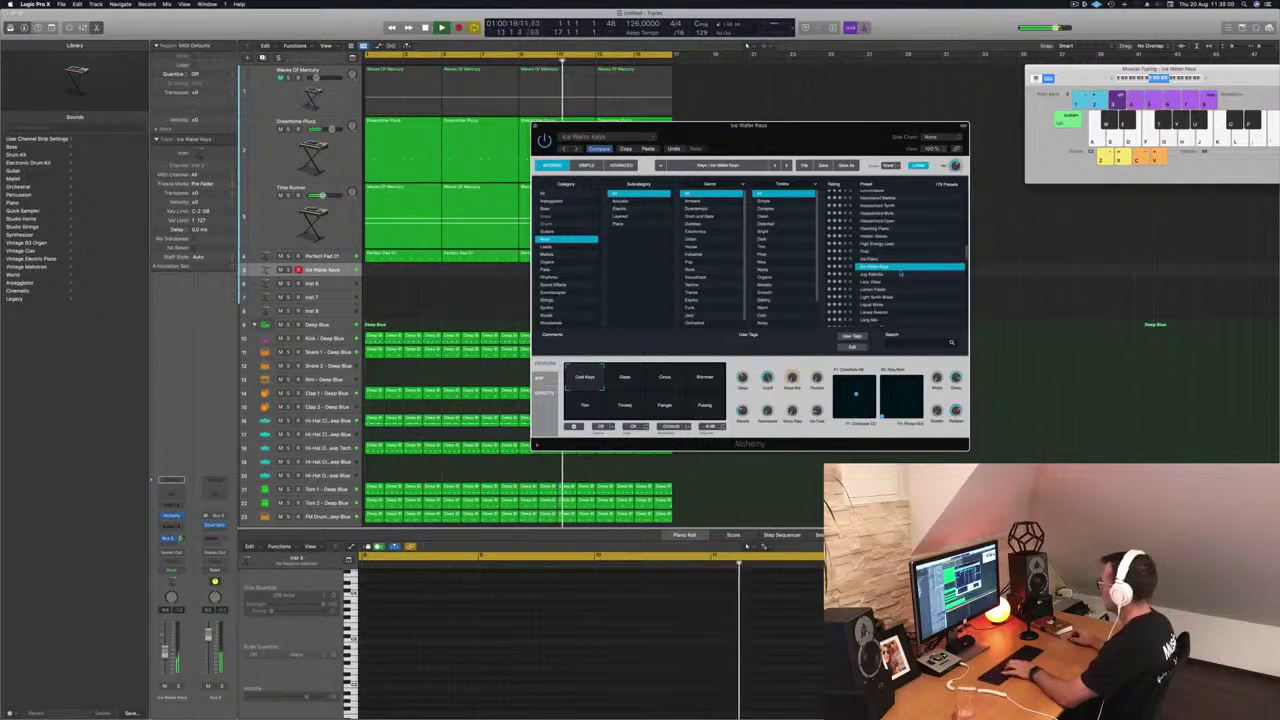
- Audition the Keys presets Lazy Vibes, Lemon Fields and Lonely Beacon
{"action": "left_click", "coordinate": [873, 282]}
{"action": "scroll", "coordinate": [914, 270], "scroll_direction": "down", "scroll_amount": 2}
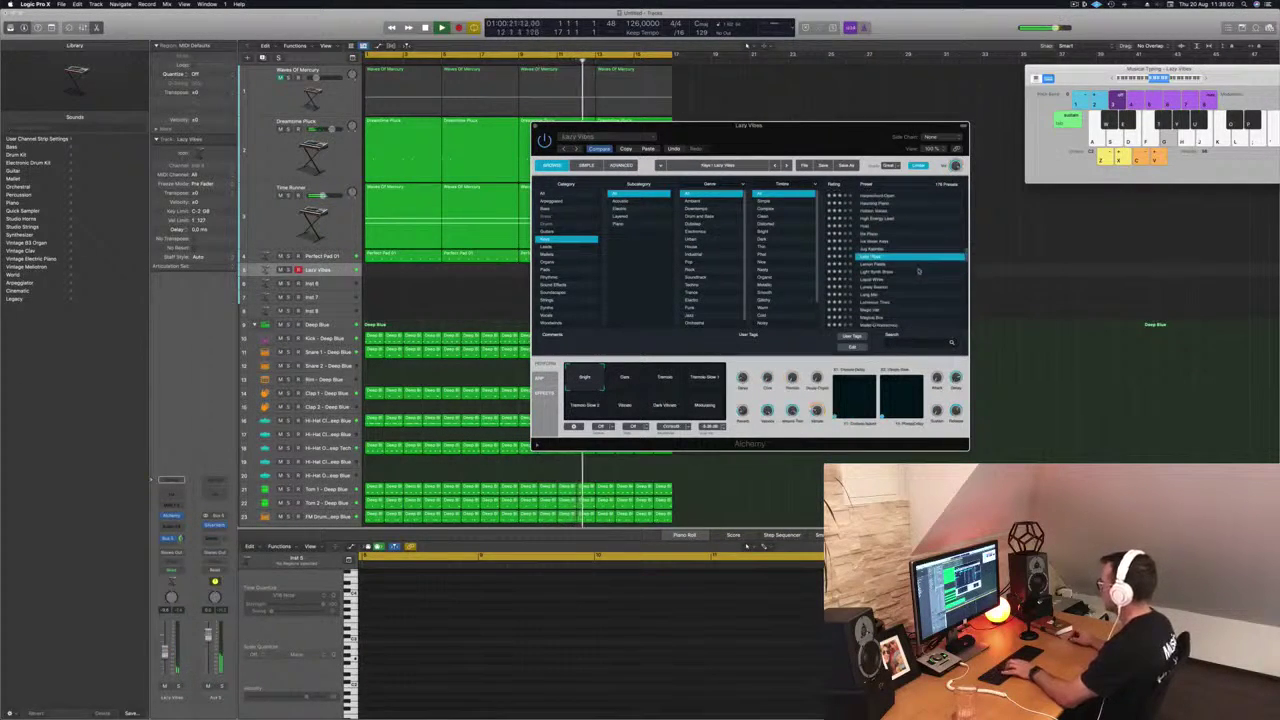
{"action": "left_click", "coordinate": [872, 265]}
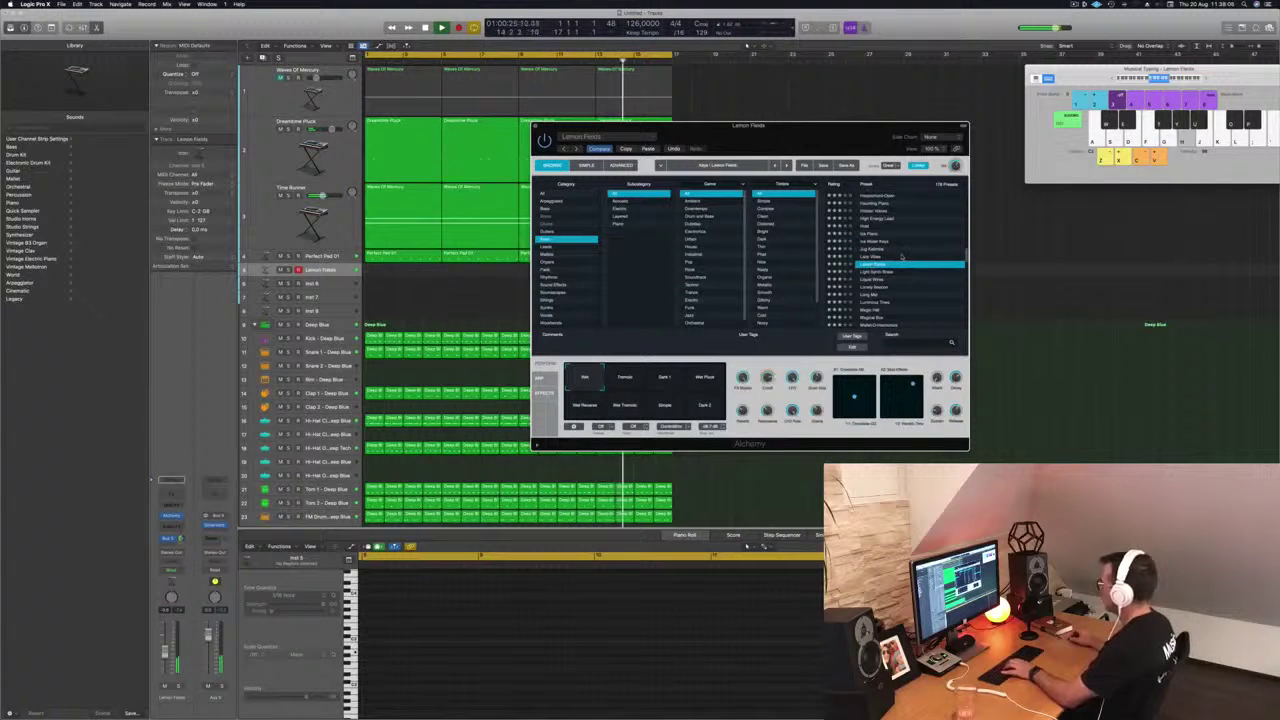
{"action": "scroll", "coordinate": [900, 277], "scroll_direction": "down", "scroll_amount": 1}
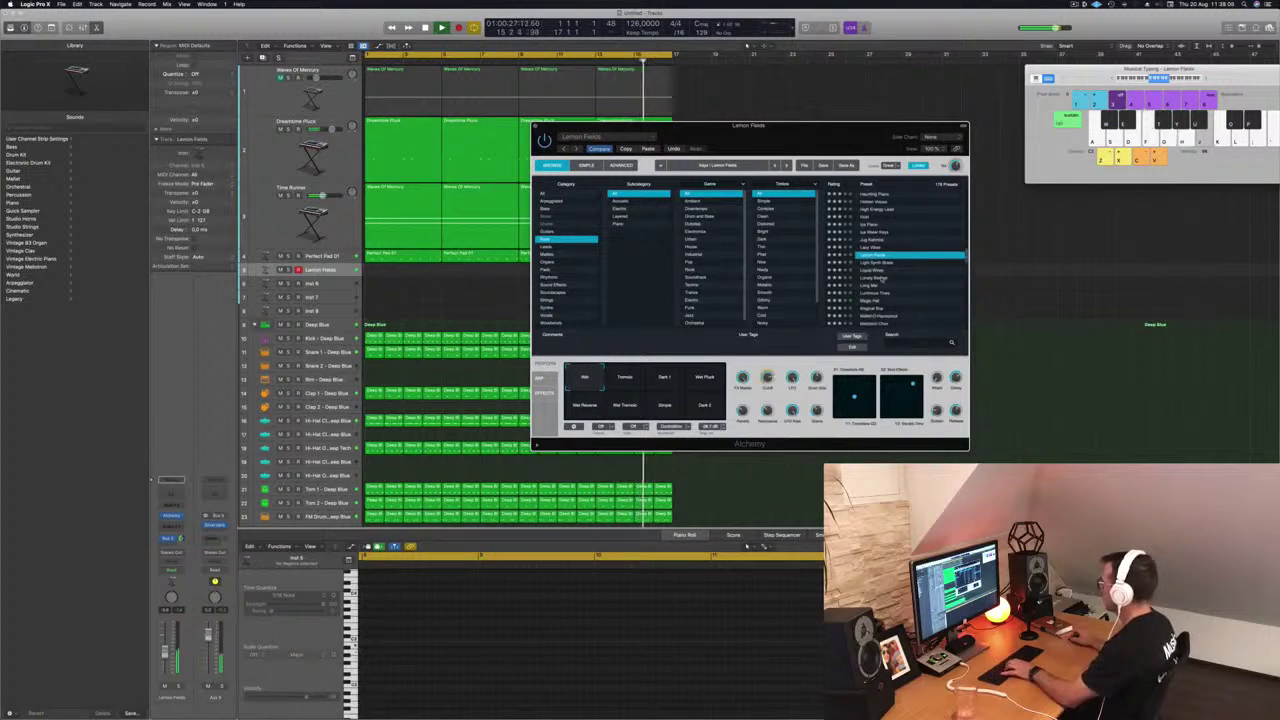
{"action": "left_click", "coordinate": [884, 278]}
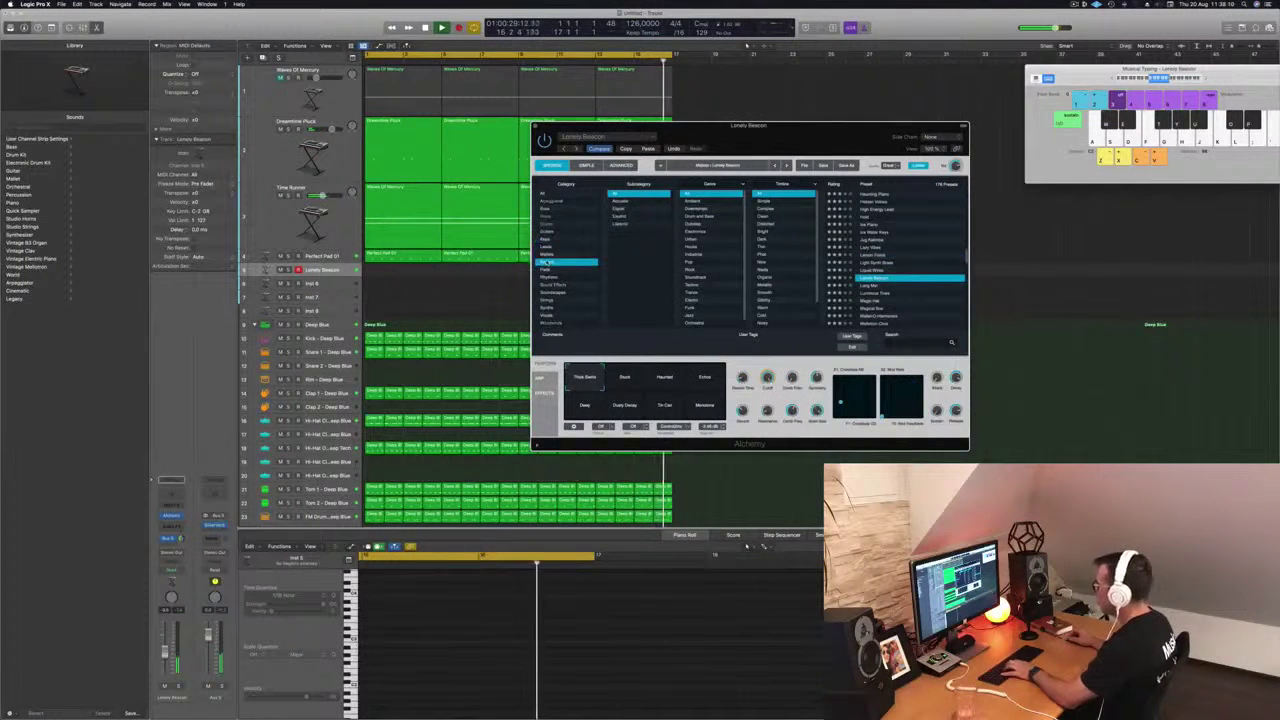
- Load Quirky Organ Stack from the Organs category, raise the track's volume slightly and record a part over the loop
{"action": "left_click", "coordinate": [883, 254]}
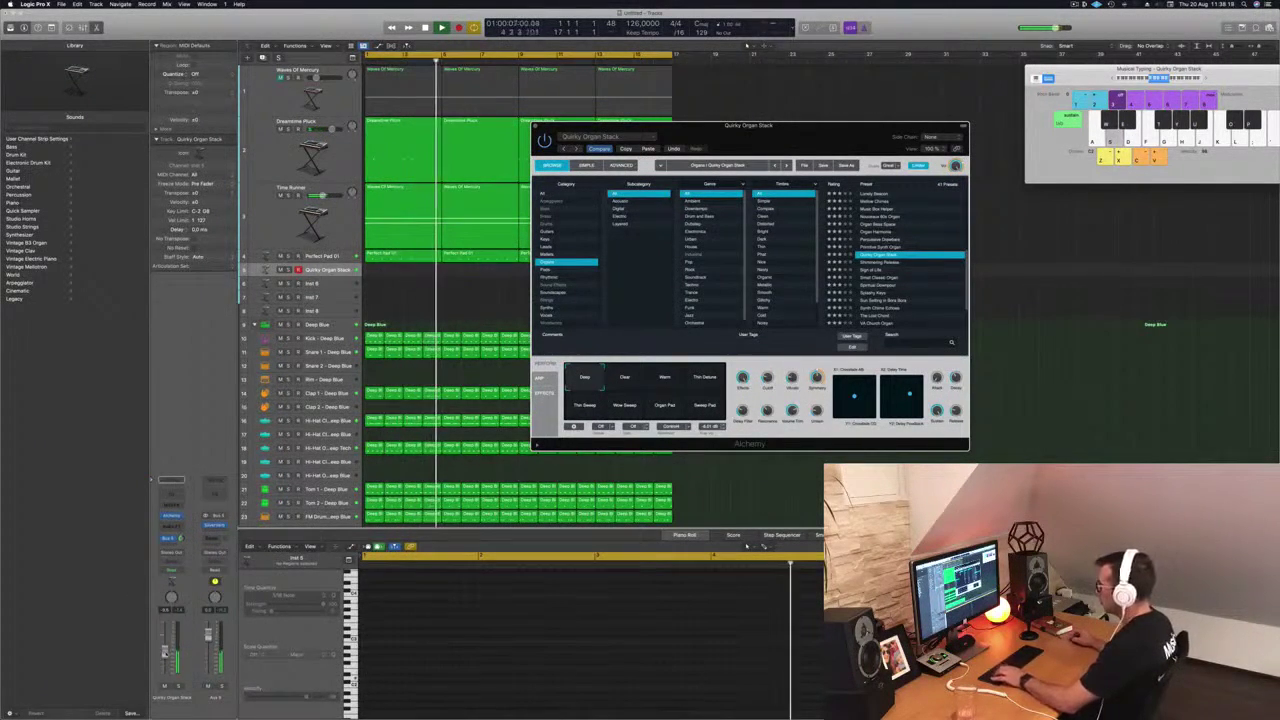
{"action": "left_click_drag", "start_coordinate": [166, 652], "coordinate": [166, 646]}
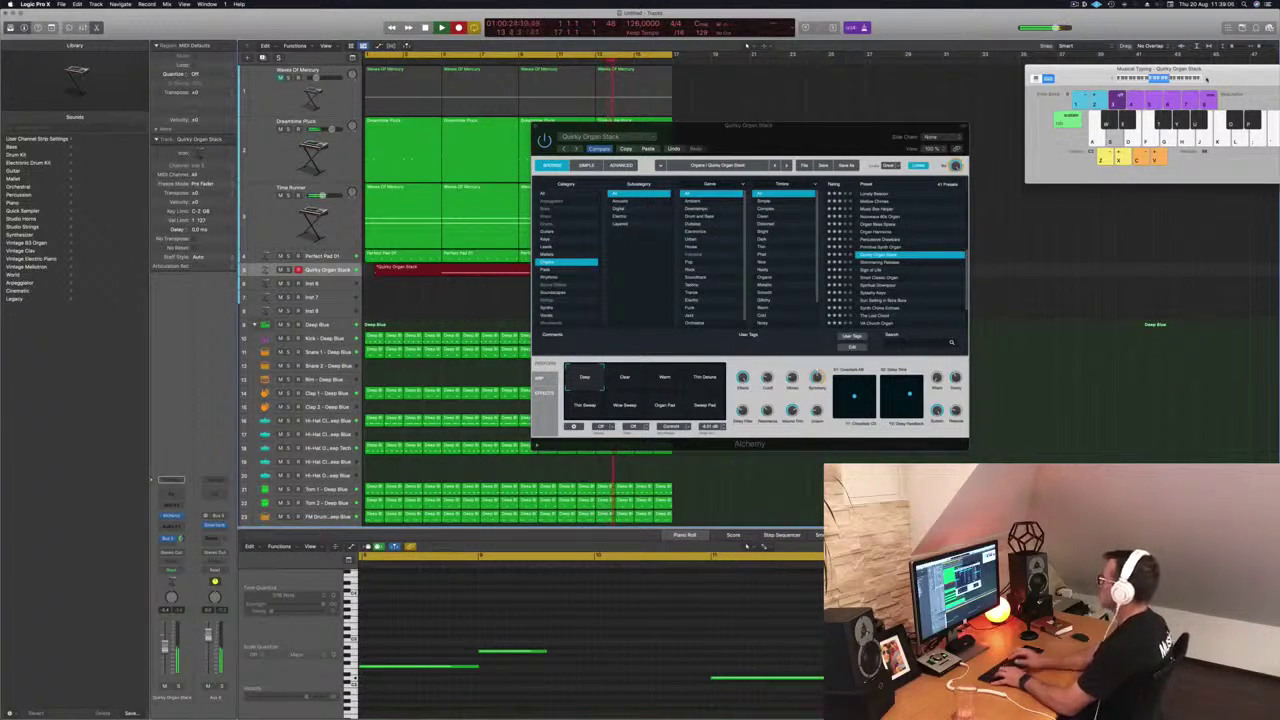
{"action": "key", "text": "space"}
- Cut the recorded Quirky Organ Stack region down to a single four-bar section starting at bar 1
{"action": "left_click_drag", "start_coordinate": [791, 143], "coordinate": [1079, 135]}
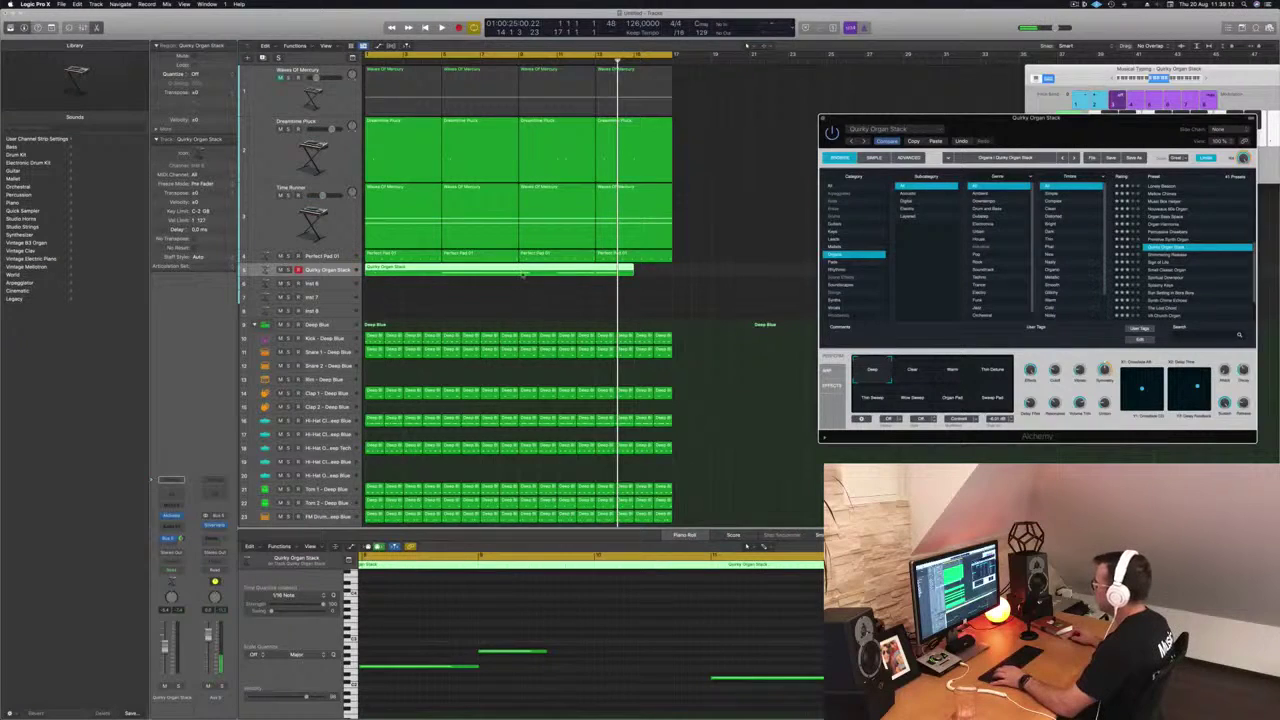
{"action": "left_click", "coordinate": [514, 300]}
{"action": "left_click", "coordinate": [522, 273]}
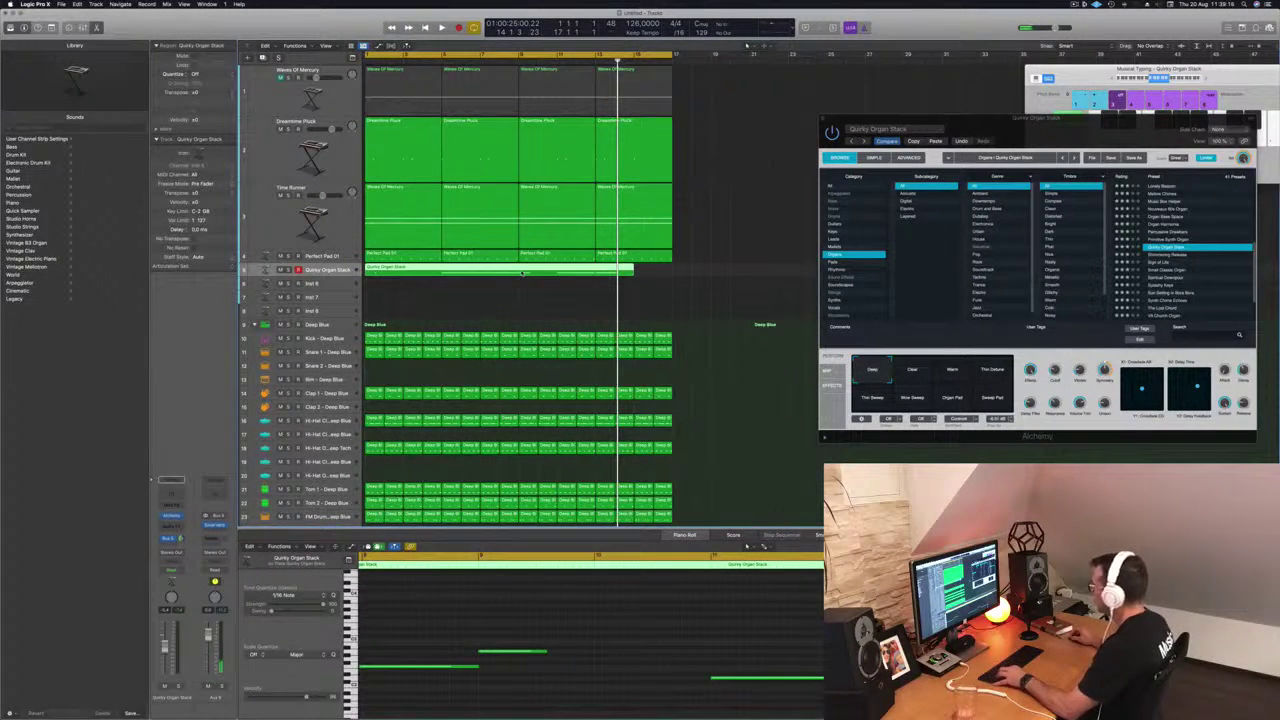
{"action": "key", "text": "Return"}
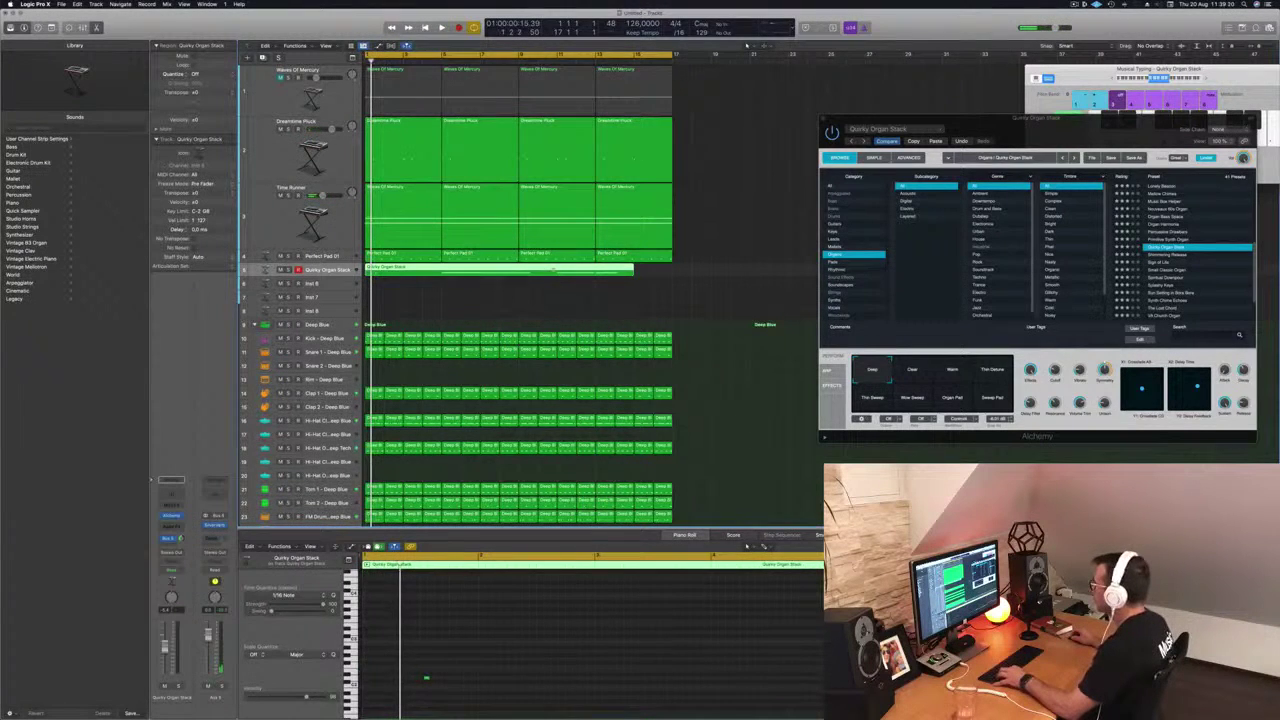
{"action": "left_click", "coordinate": [536, 271]}
{"action": "key", "text": "Return"}
{"action": "key", "text": "Delete"}
{"action": "left_click_drag", "start_coordinate": [590, 269], "coordinate": [393, 269]}
{"action": "key", "text": "space"}
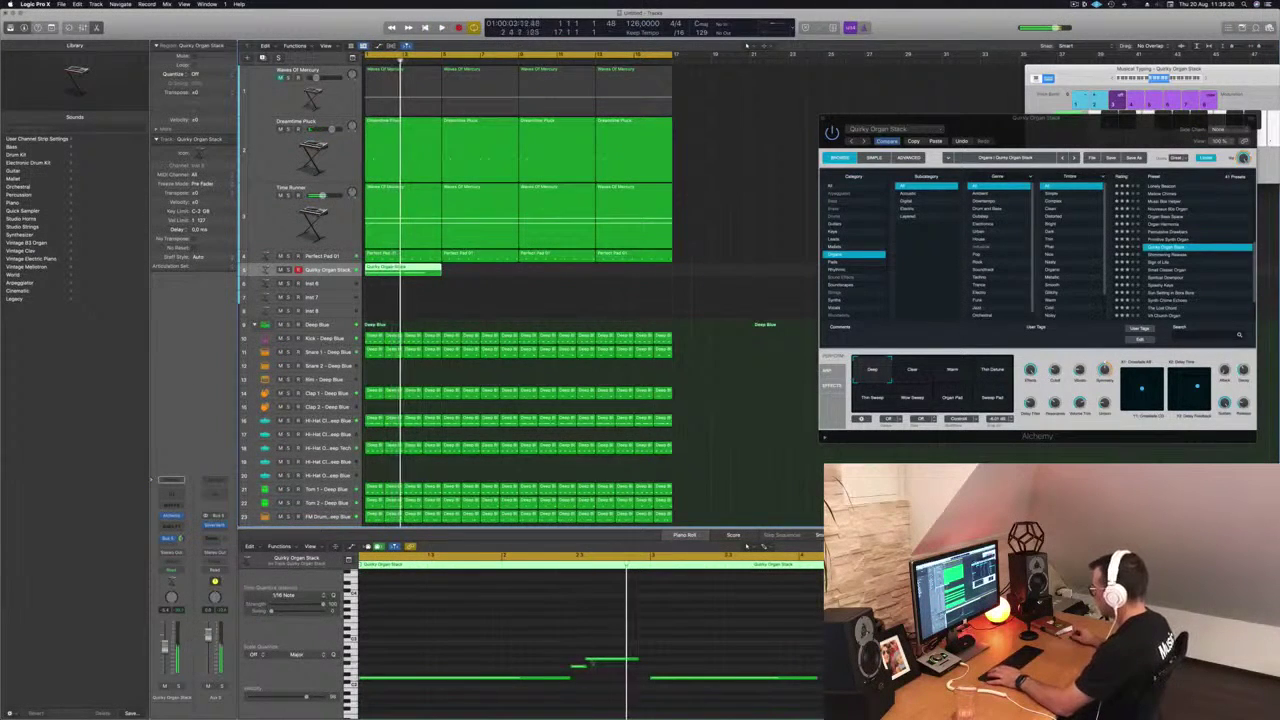
- Shift the two short higher organ notes slightly later and extend the first long note up to them
{"action": "left_click_drag", "start_coordinate": [644, 618], "coordinate": [617, 672]}
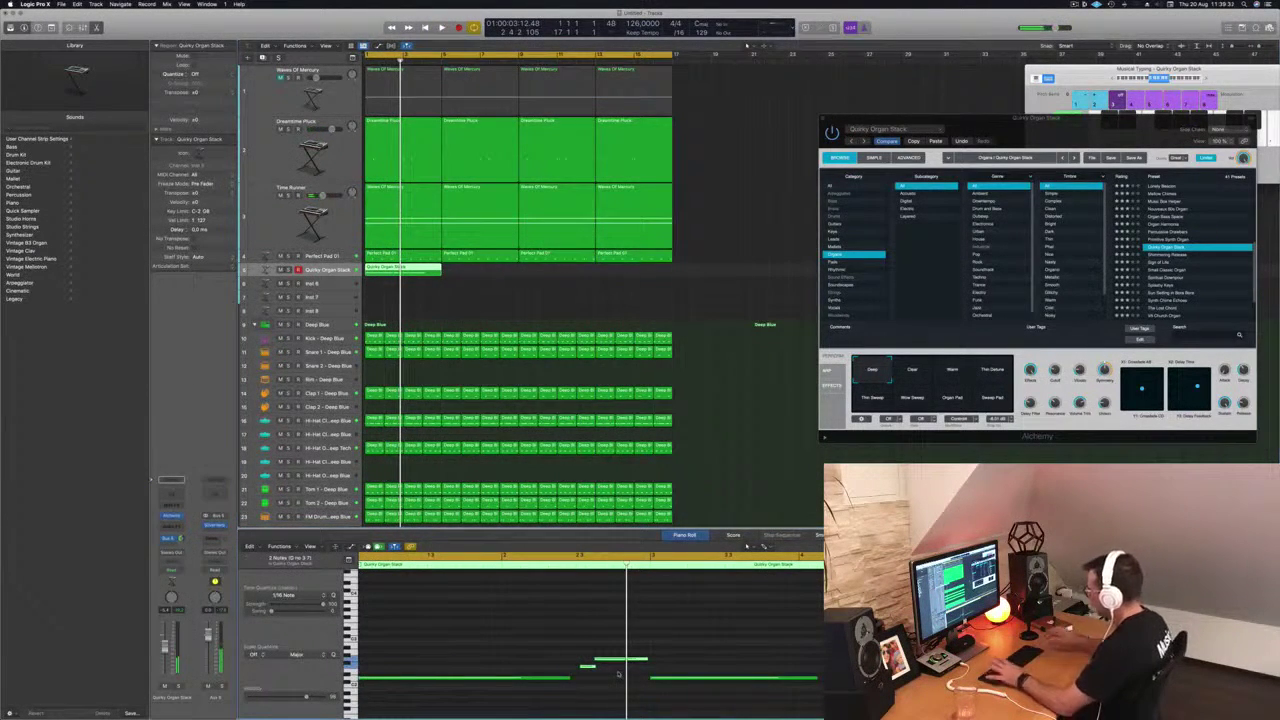
{"action": "left_click", "coordinate": [455, 637]}
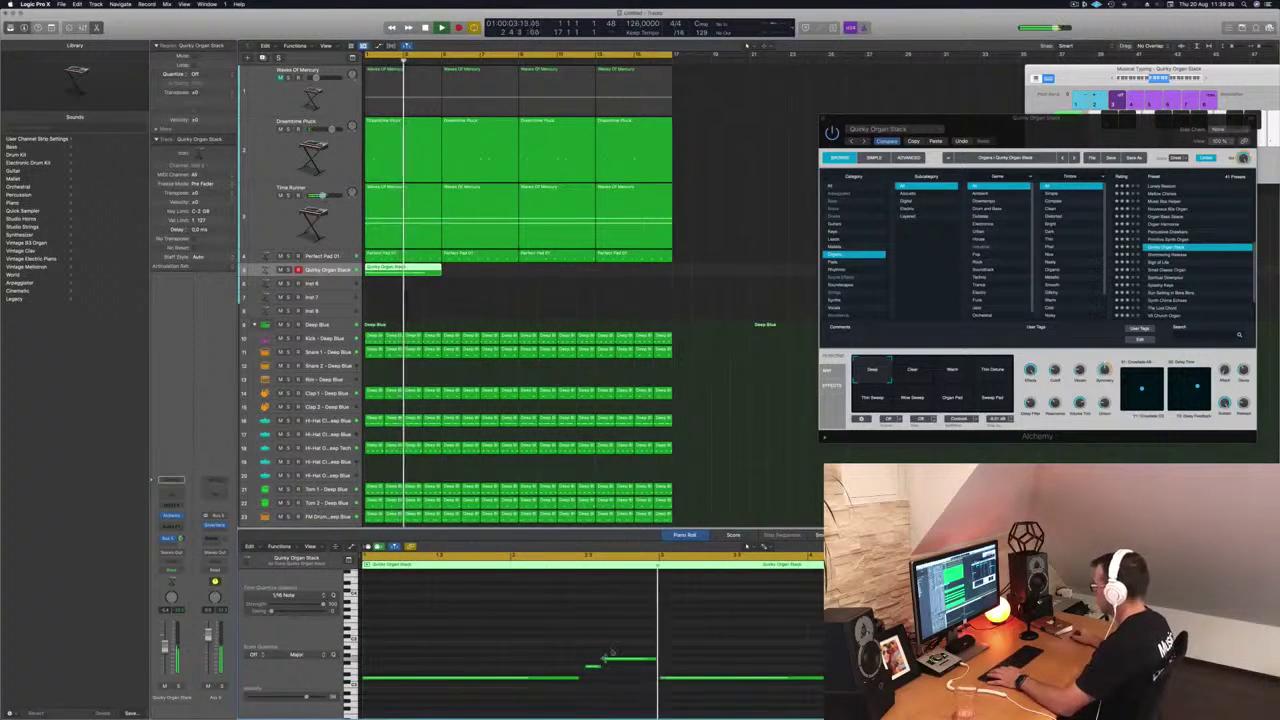
{"action": "left_click_drag", "start_coordinate": [577, 679], "coordinate": [584, 679]}
{"action": "left_click", "coordinate": [501, 660]}
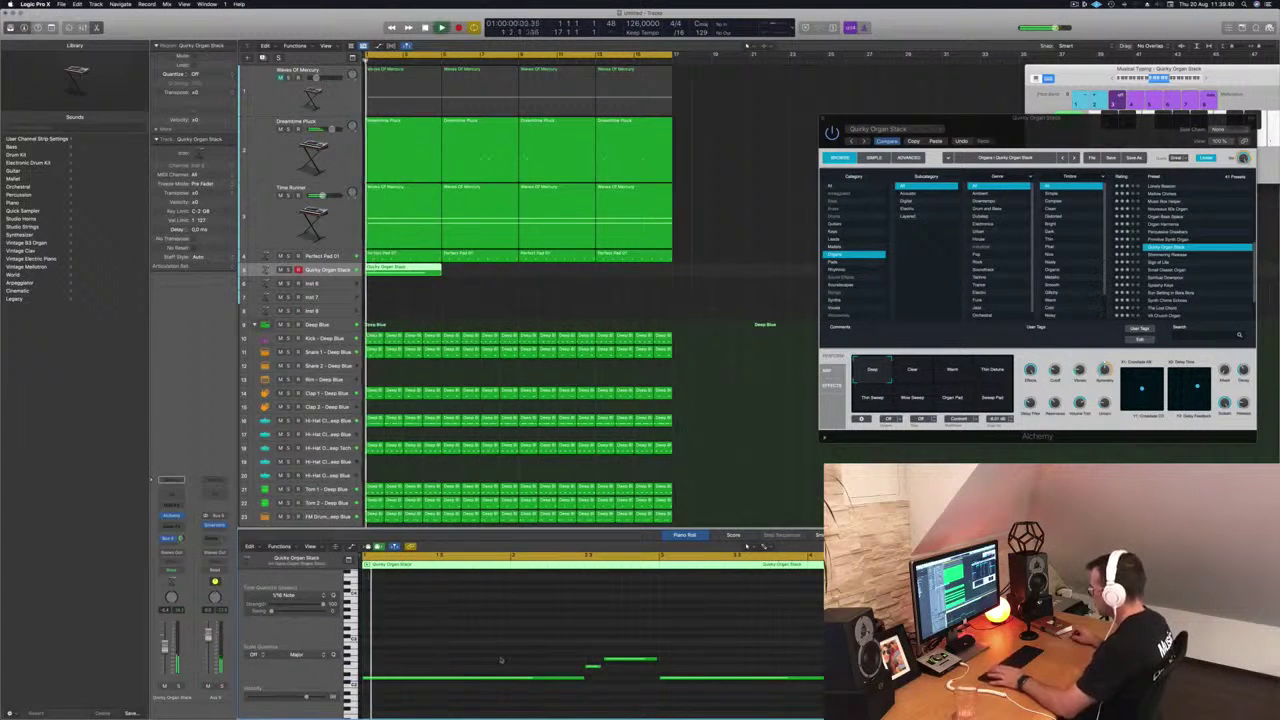
- Try shifting all notes of the organ region slightly later
{"action": "key", "text": "super+a"}
{"action": "left_click_drag", "start_coordinate": [423, 681], "coordinate": [426, 682]}
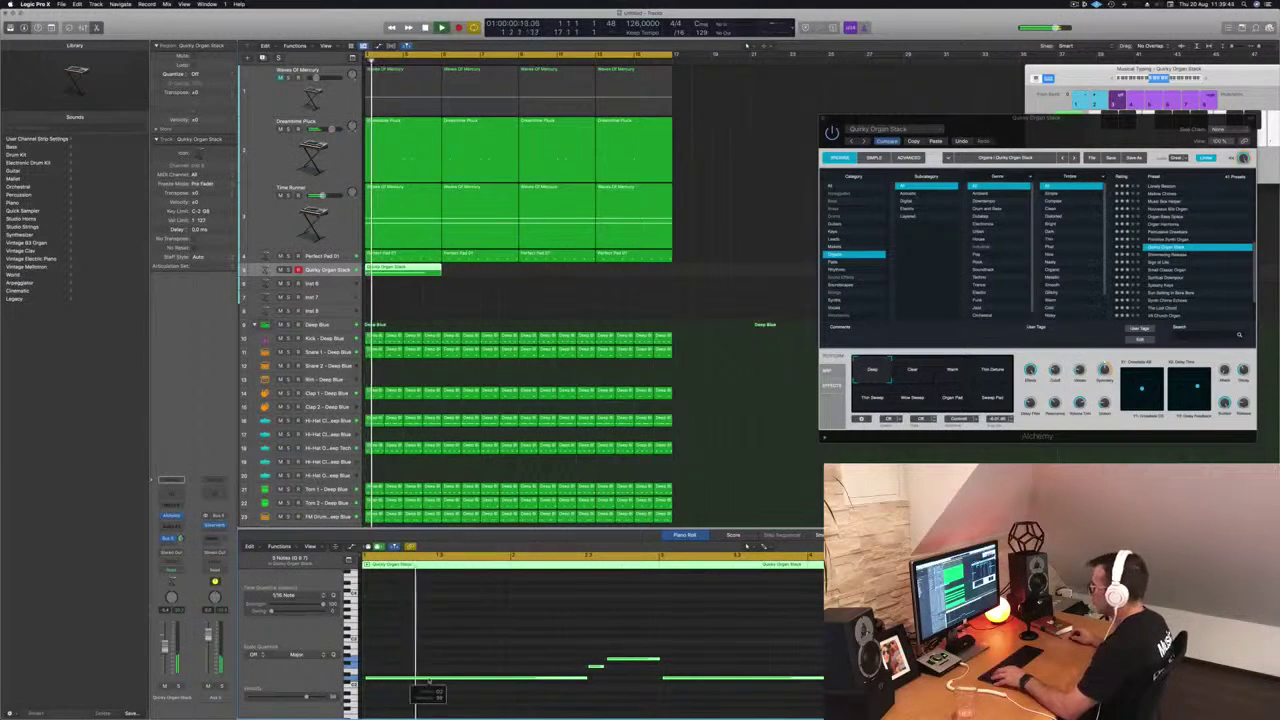
{"action": "left_click", "coordinate": [461, 645]}
{"action": "key", "text": "space"}
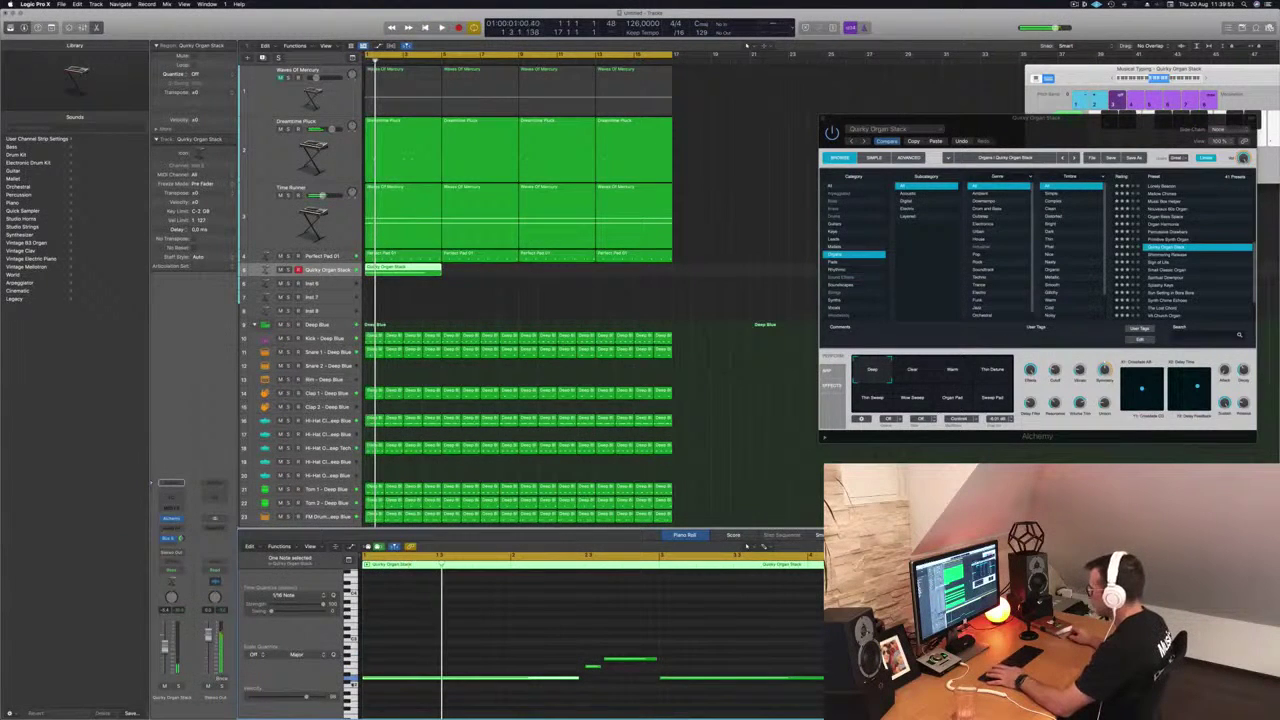
{"action": "left_click", "coordinate": [539, 708]}
{"action": "key", "text": "super+a"}
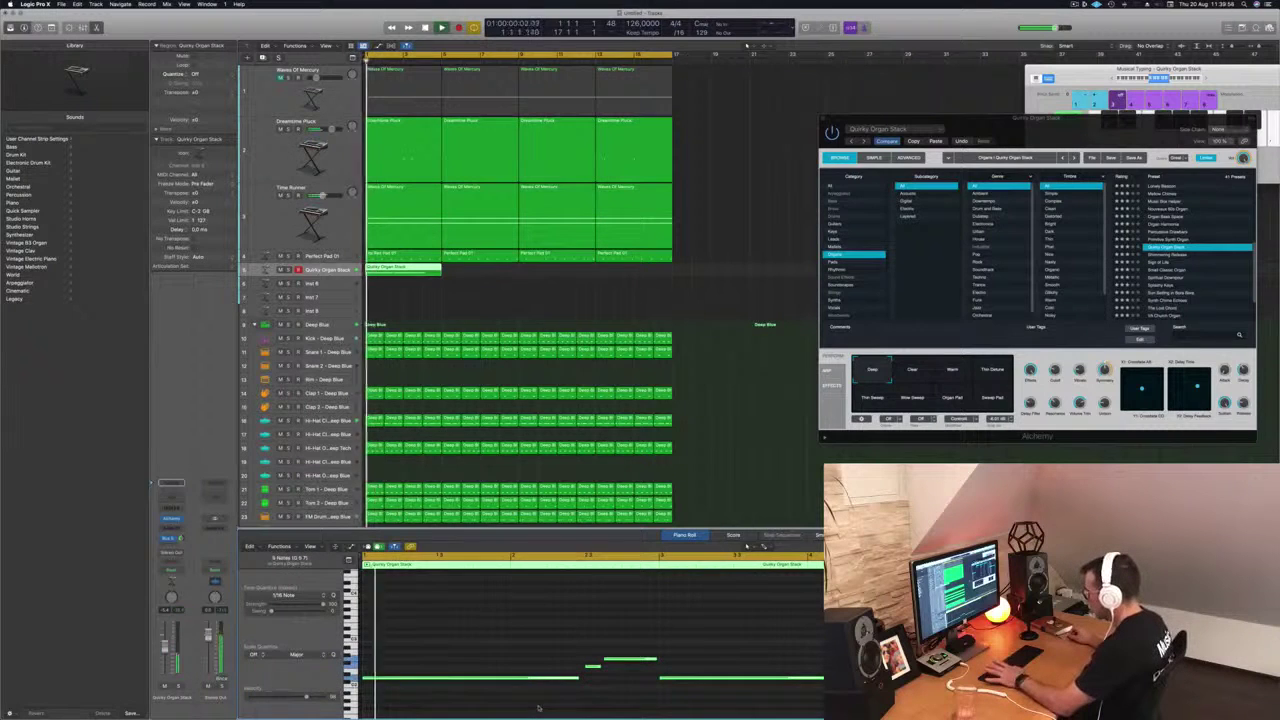
- Shorten the first long note of the four-bar organ region to a very short one
{"action": "left_click", "coordinate": [453, 304]}
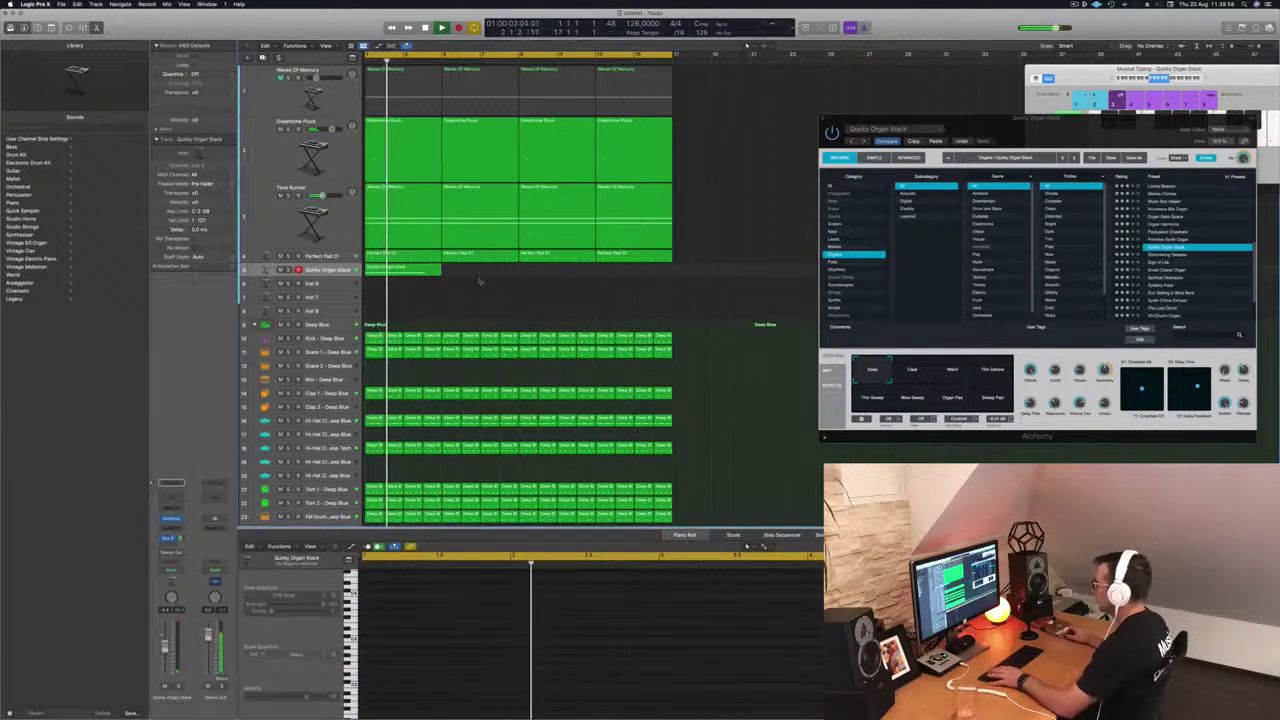
{"action": "left_click", "coordinate": [428, 270]}
{"action": "scroll", "coordinate": [463, 297], "scroll_direction": "left", "scroll_amount": 2}
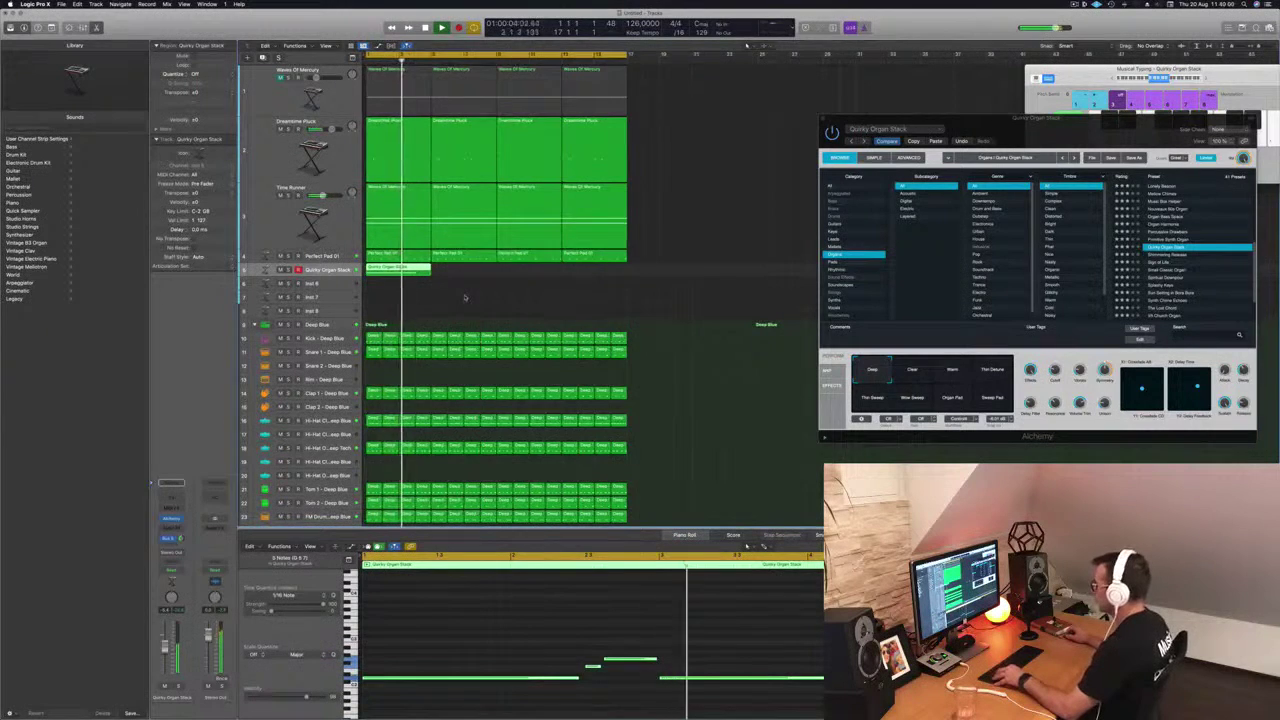
{"action": "scroll", "coordinate": [465, 298], "scroll_direction": "left", "scroll_amount": 2}
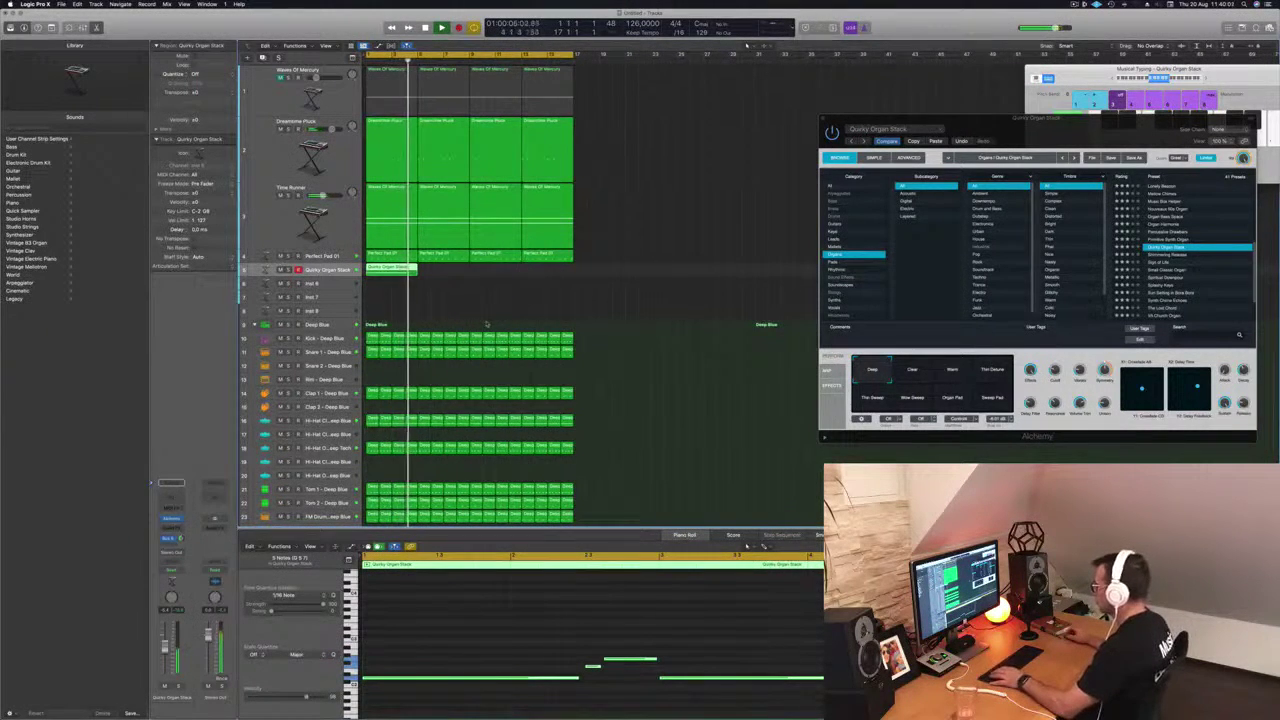
{"action": "key", "text": "Return"}
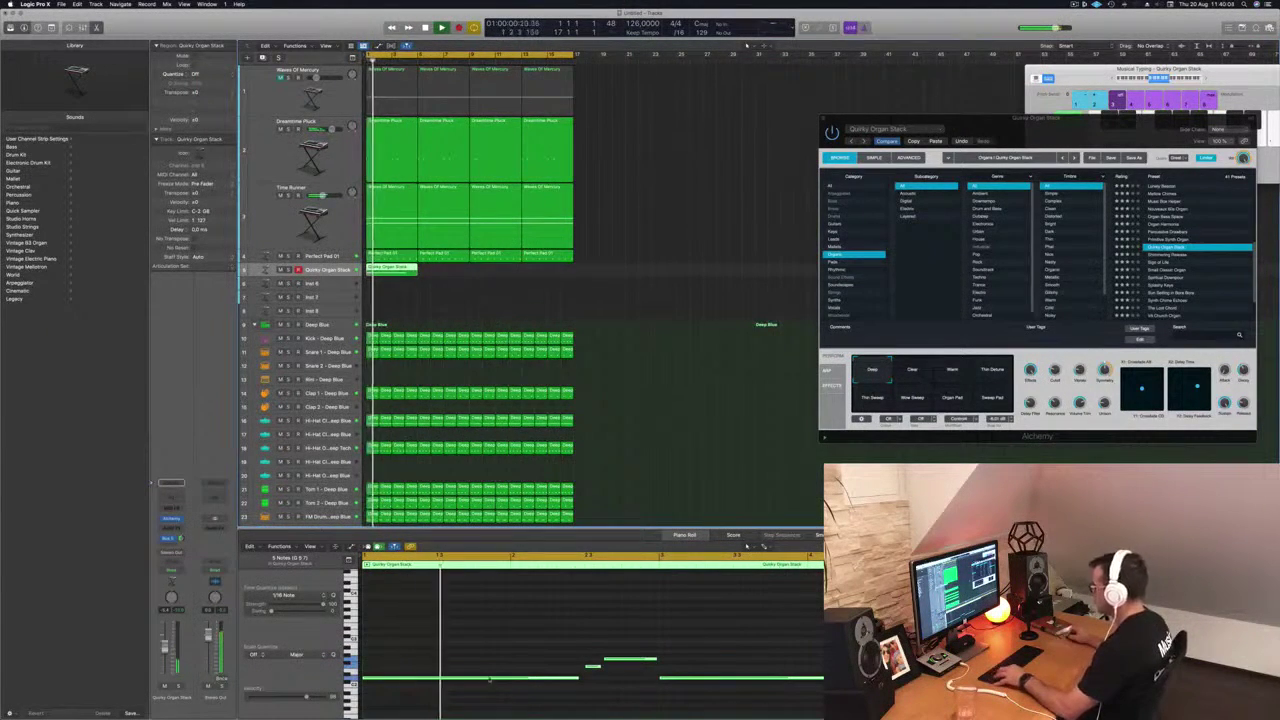
{"action": "left_click", "coordinate": [534, 677]}
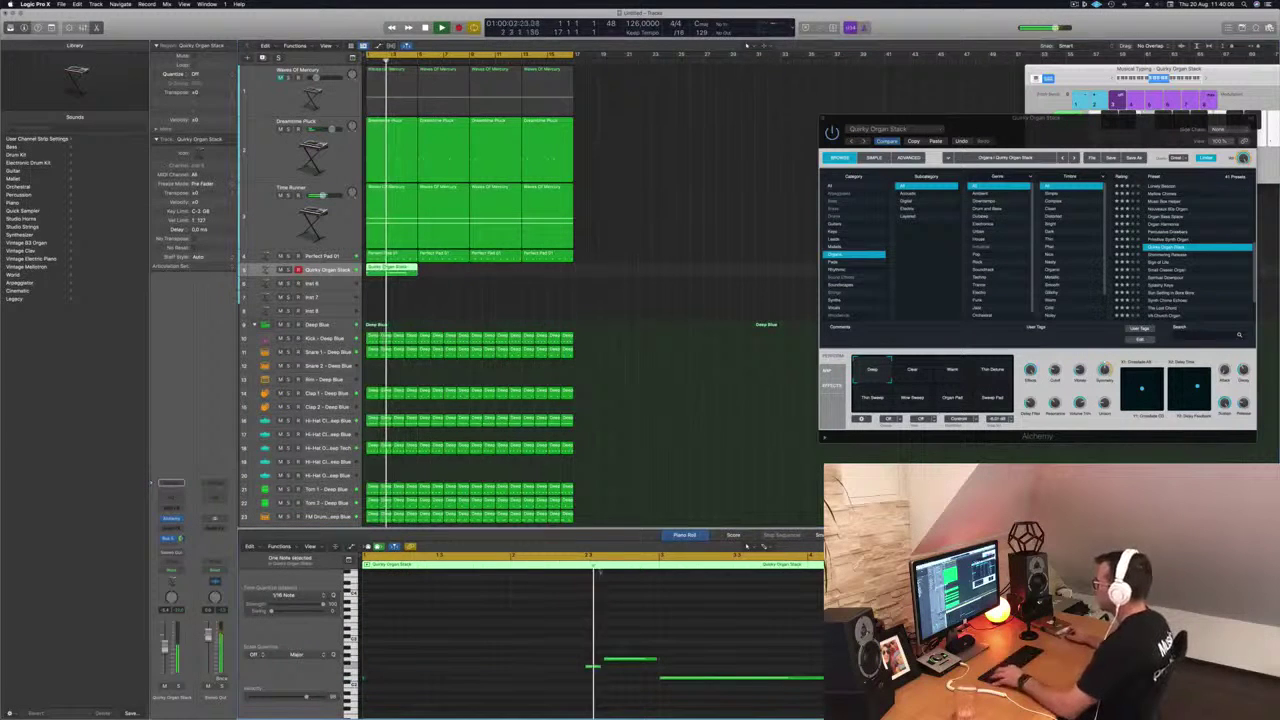
- Duplicate the four-bar organ region until it fills all 16 bars, and restart playback from the beginning
{"action": "left_click", "coordinate": [399, 270]}
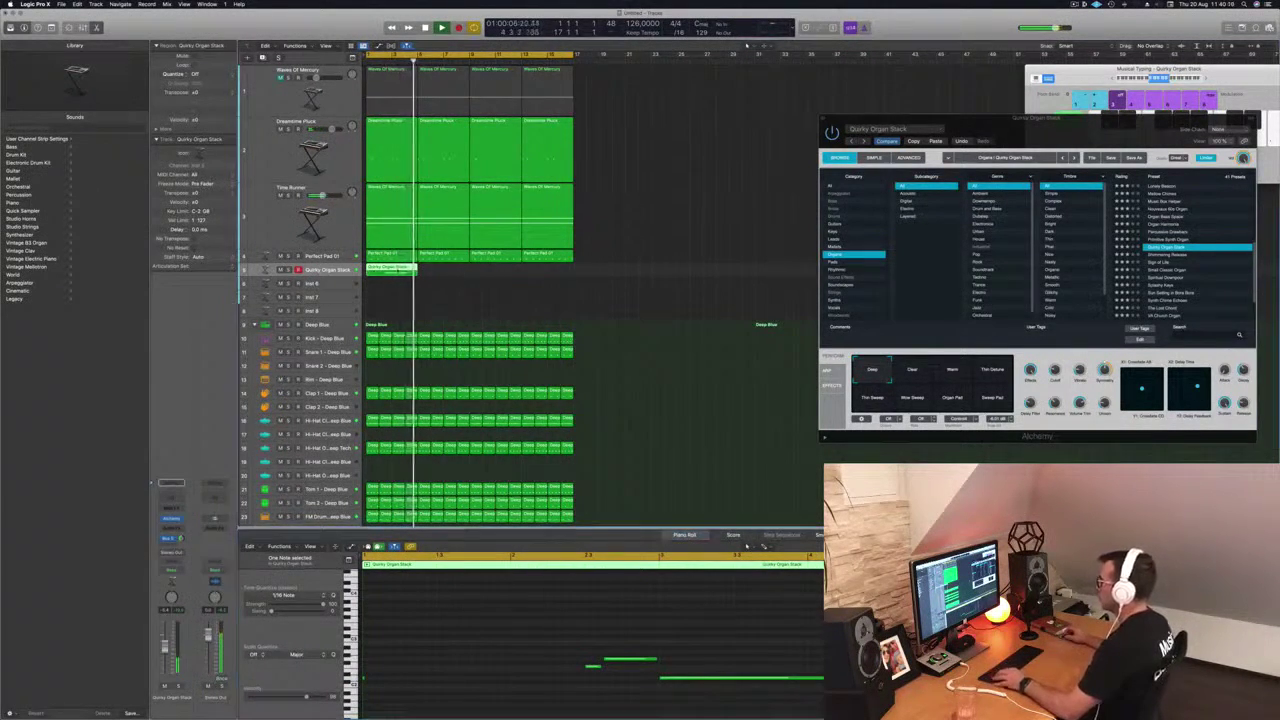
{"action": "left_click_drag", "start_coordinate": [399, 270], "coordinate": [512, 277]}
{"action": "scroll", "coordinate": [479, 308], "scroll_direction": "down", "scroll_amount": 3}
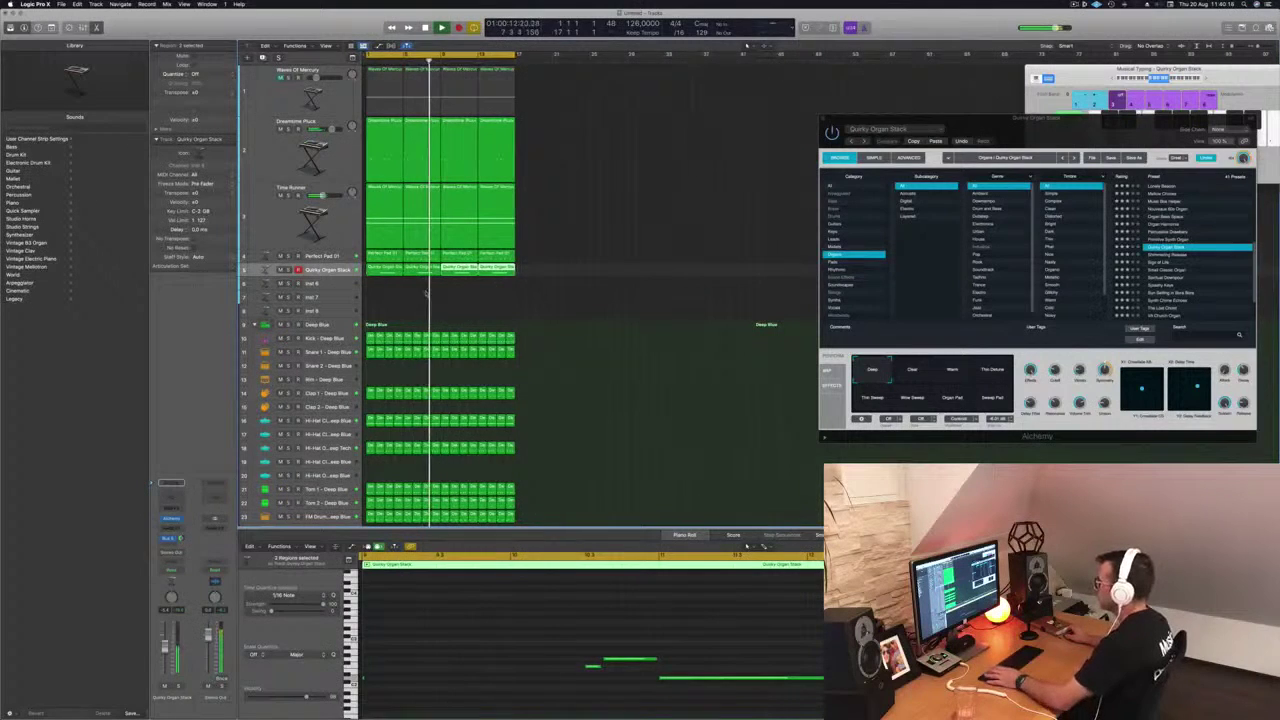
{"action": "key", "text": "Return"}
- Enlarge the organ track and audition the Quirky Organ Stack variations Warm, Thin Detune and Sweep Pad
{"action": "left_click_drag", "start_coordinate": [345, 276], "coordinate": [345, 335]}
{"action": "left_click_drag", "start_coordinate": [900, 118], "coordinate": [702, 101]}
{"action": "left_click", "coordinate": [756, 355]}
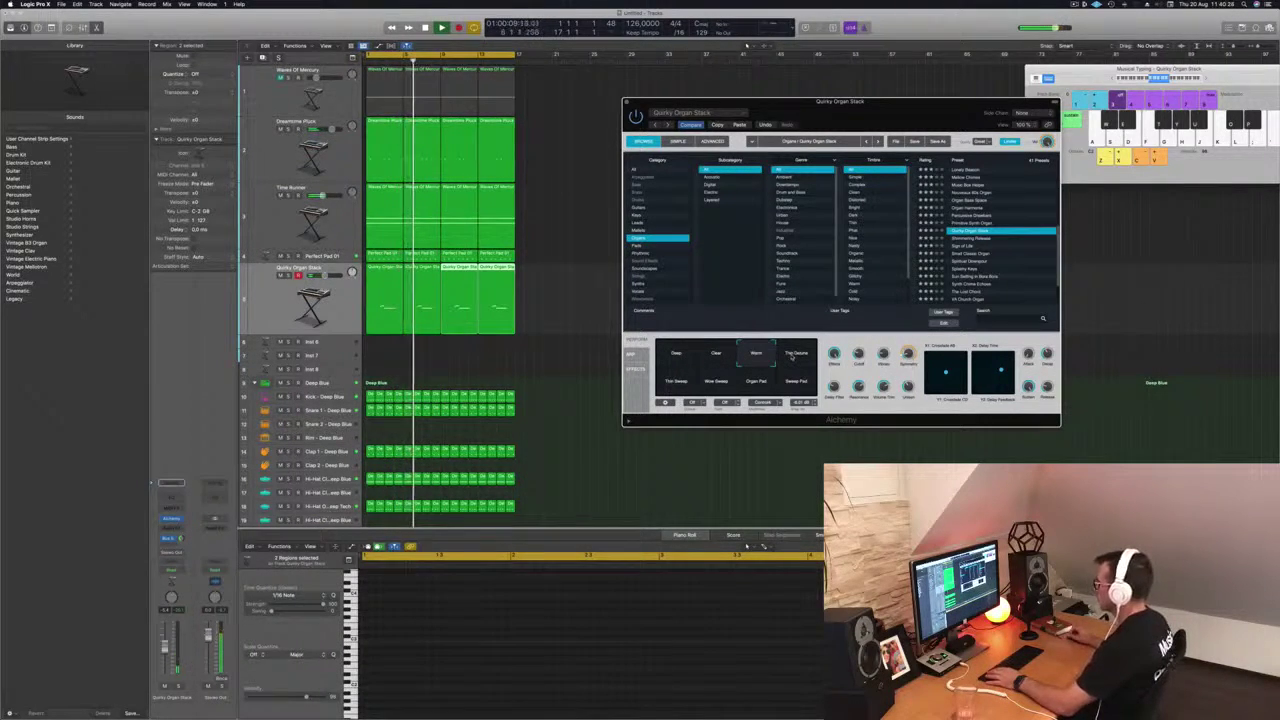
{"action": "left_click", "coordinate": [794, 358]}
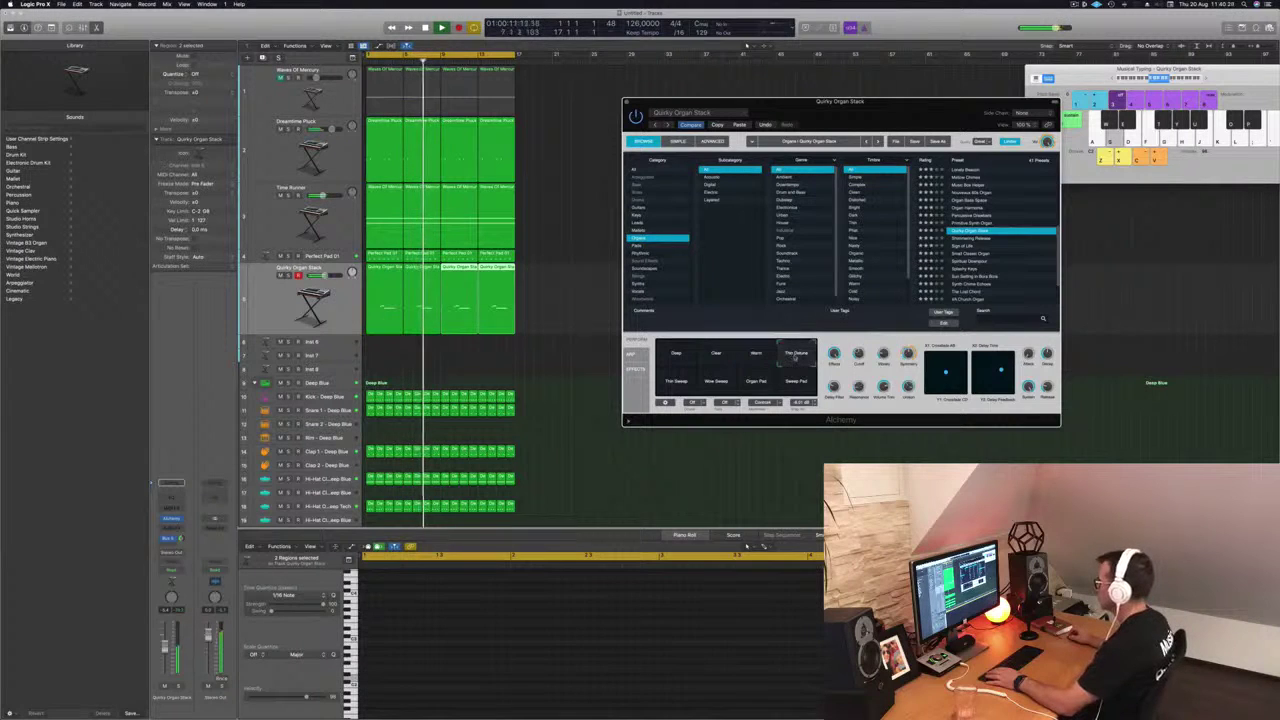
{"action": "left_click", "coordinate": [796, 381]}
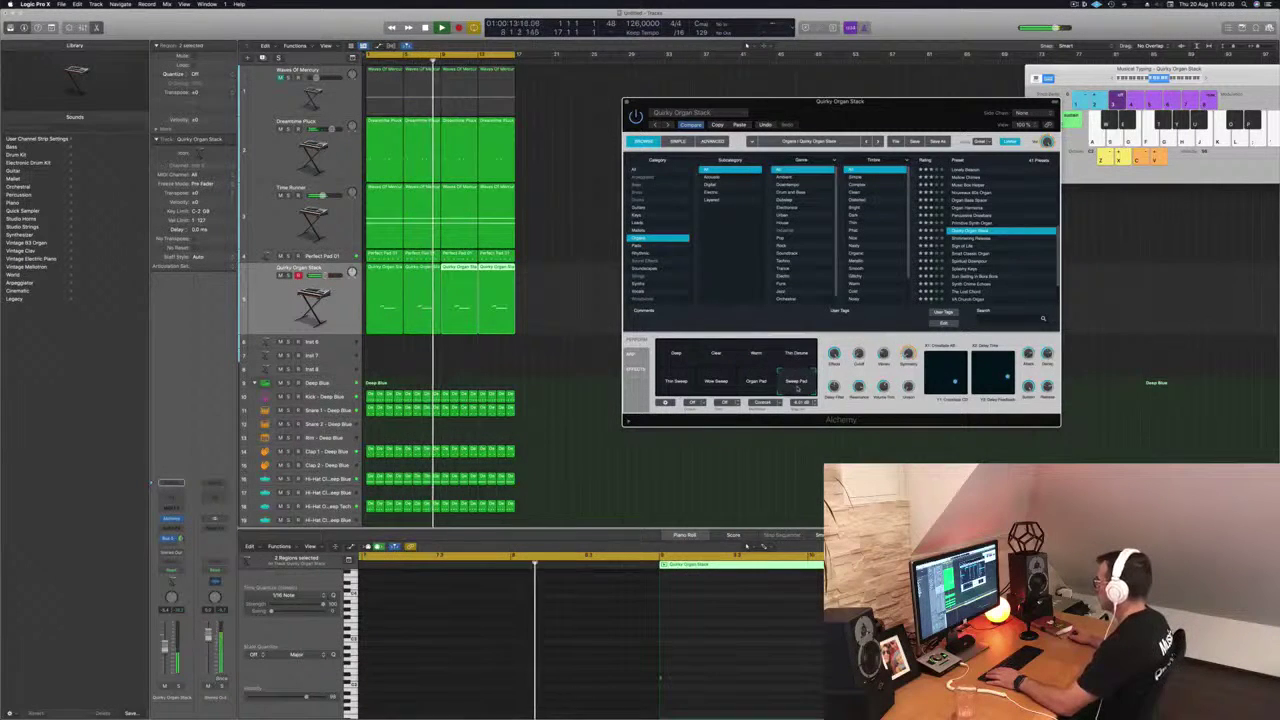
- Switch the organ track's preset to Shimmering Release and raise the track's volume slightly
{"action": "left_click", "coordinate": [968, 238]}
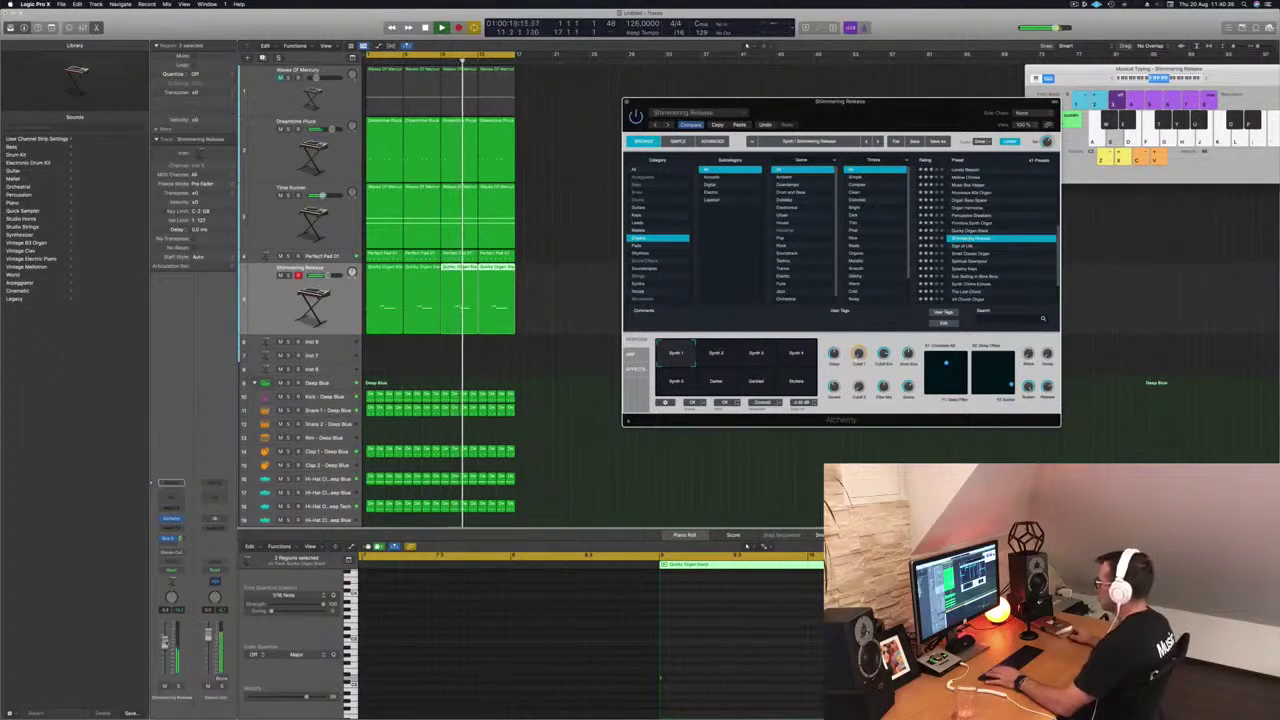
{"action": "left_click_drag", "start_coordinate": [165, 647], "coordinate": [165, 641]}
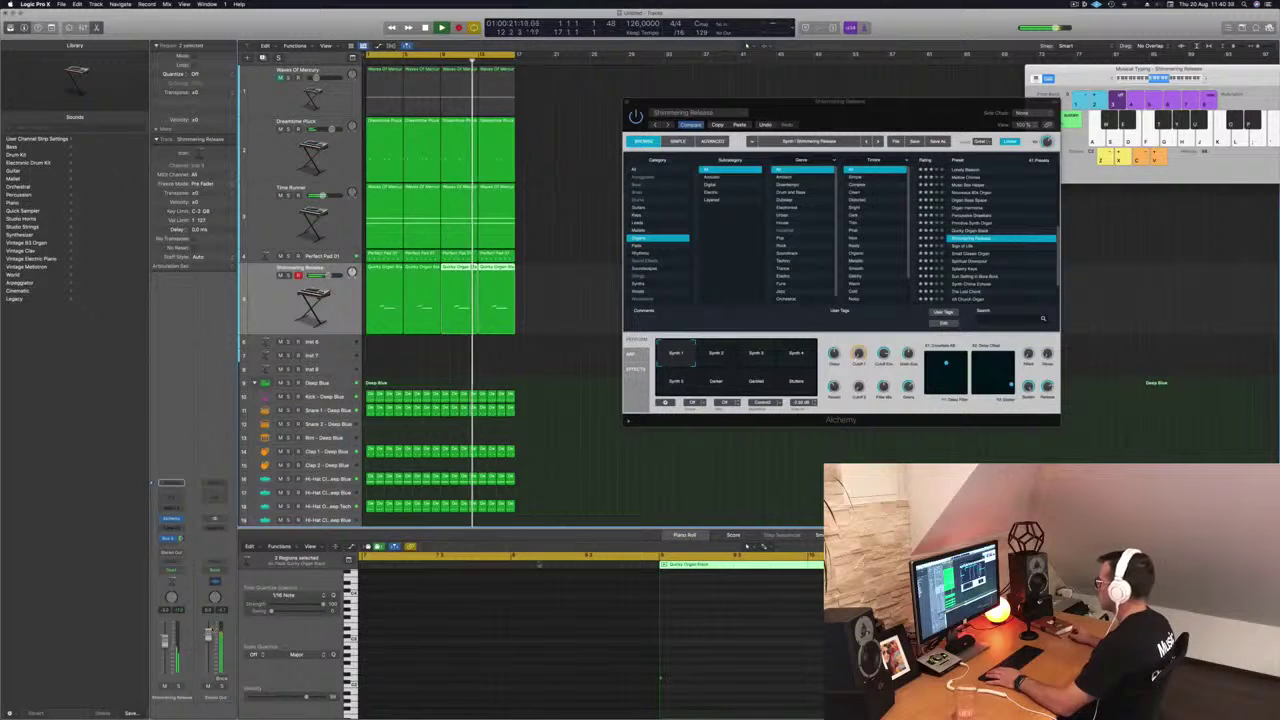
- Lengthen the first note of the organ region until it reaches the start of the short higher note that follows
{"action": "key", "text": "Return"}
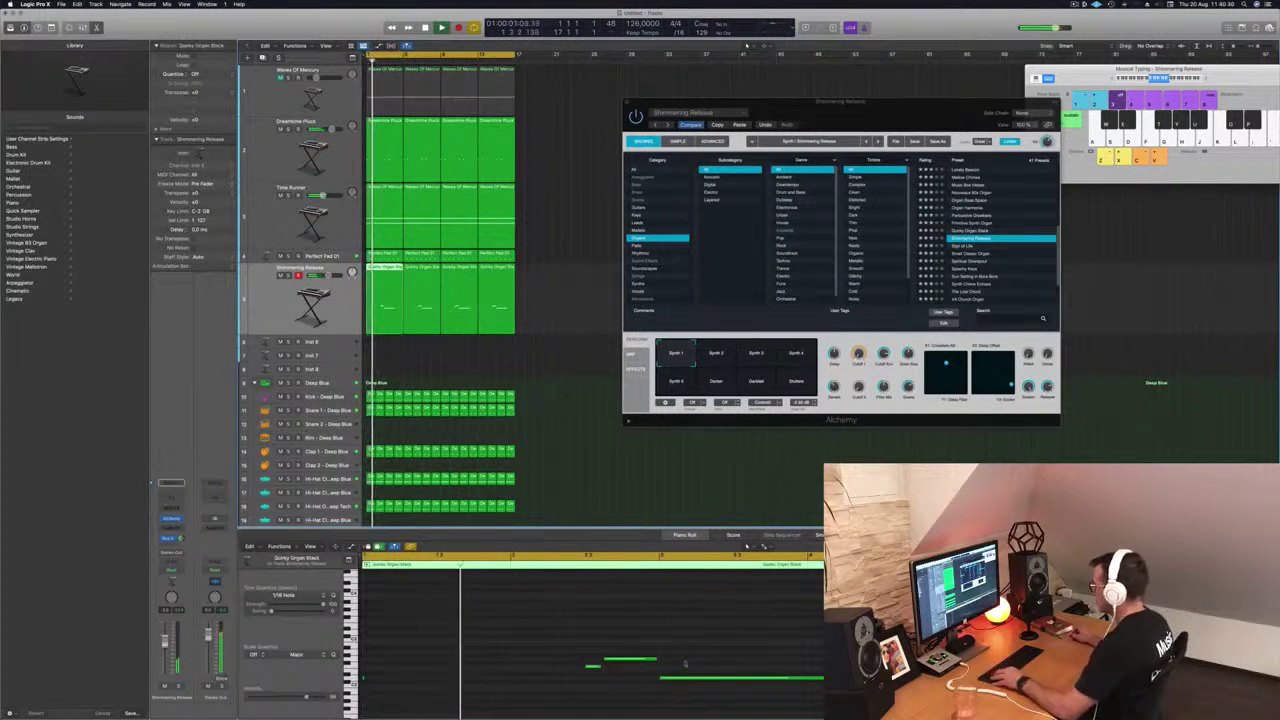
{"action": "left_click_drag", "start_coordinate": [686, 679], "coordinate": [366, 680]}
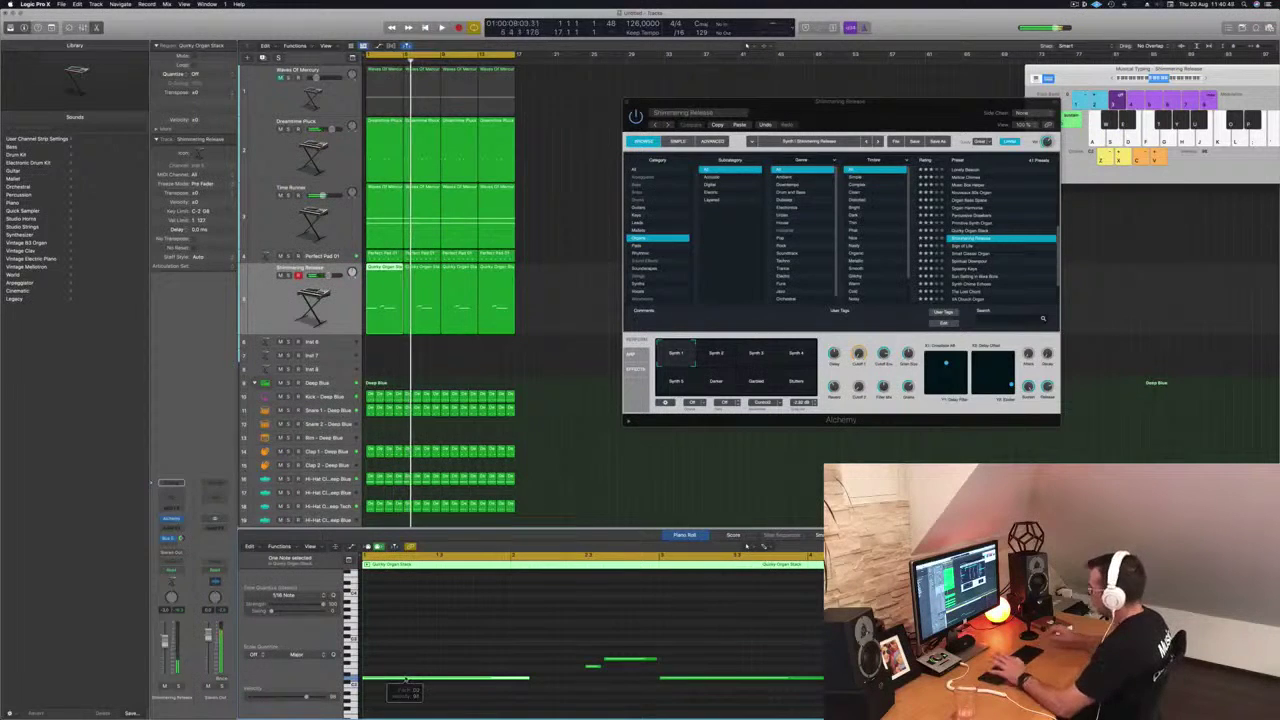
{"action": "scroll", "coordinate": [470, 668], "scroll_direction": "down", "scroll_amount": 2}
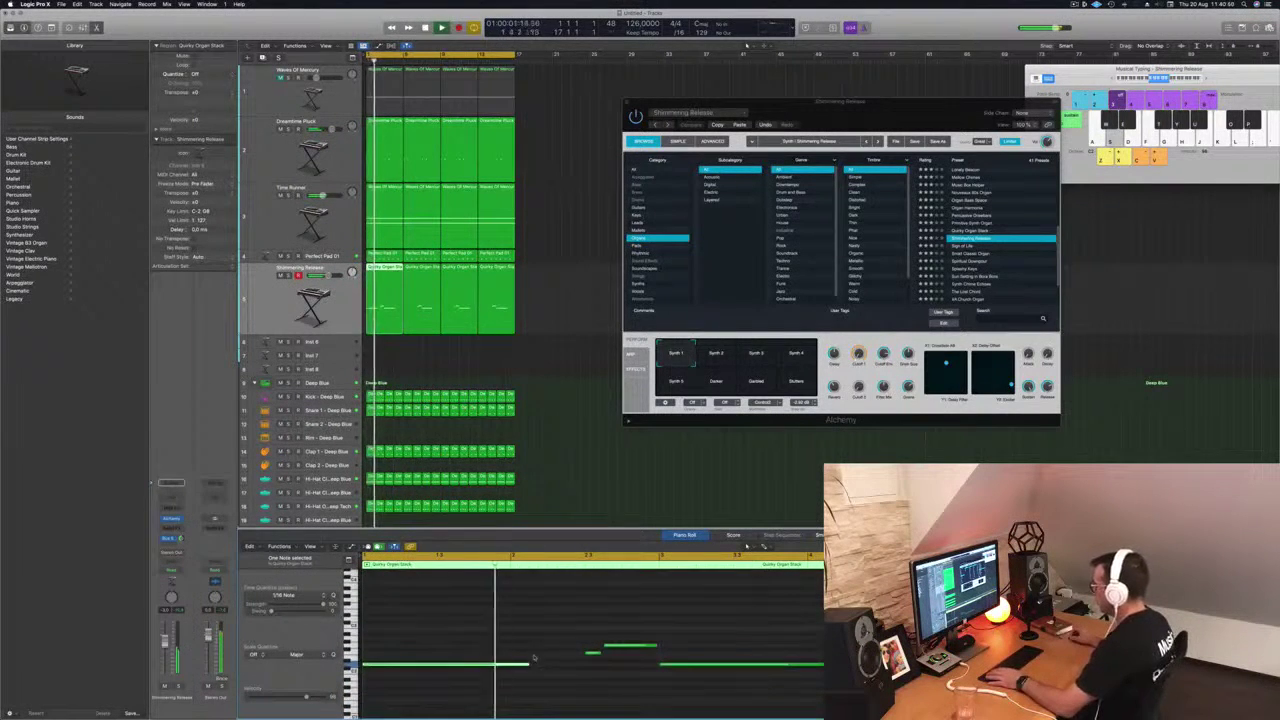
{"action": "left_click_drag", "start_coordinate": [528, 664], "coordinate": [583, 664]}
{"action": "scroll", "coordinate": [536, 309], "scroll_direction": "down", "scroll_amount": 2}
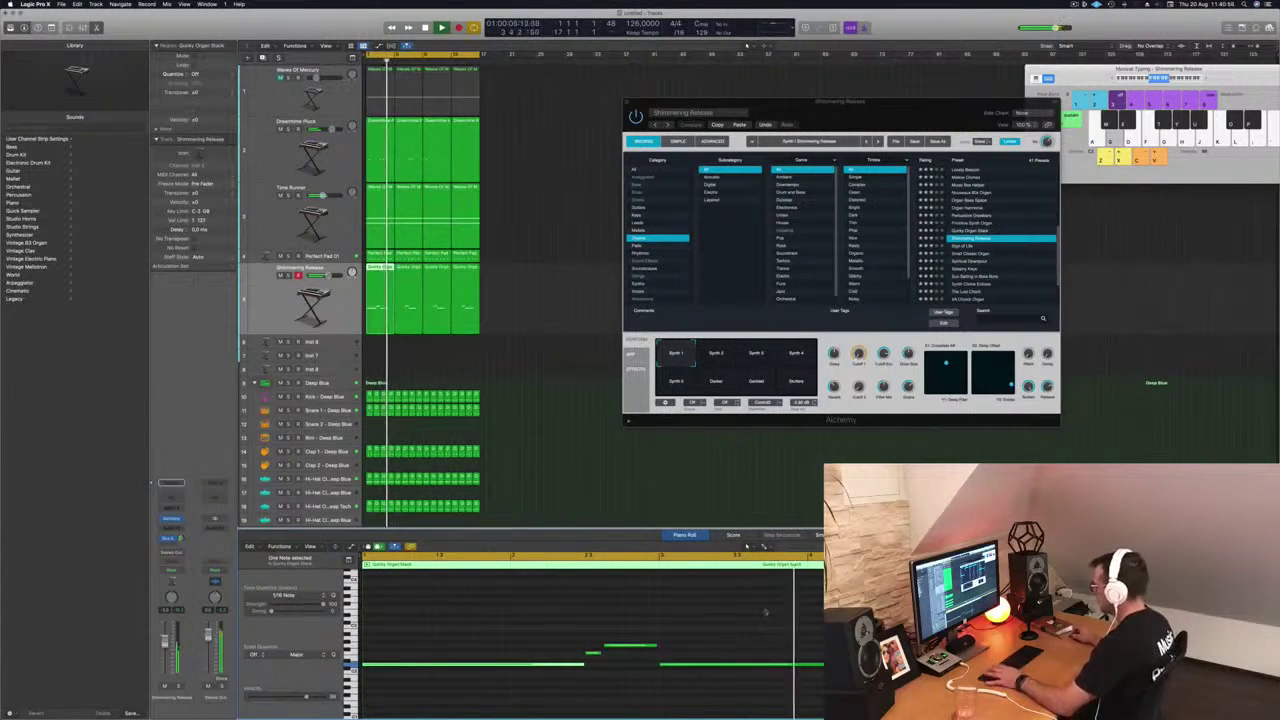
- Cut the first organ region down to its first two bars and delete all the remaining organ regions
{"action": "key", "text": "Return"}
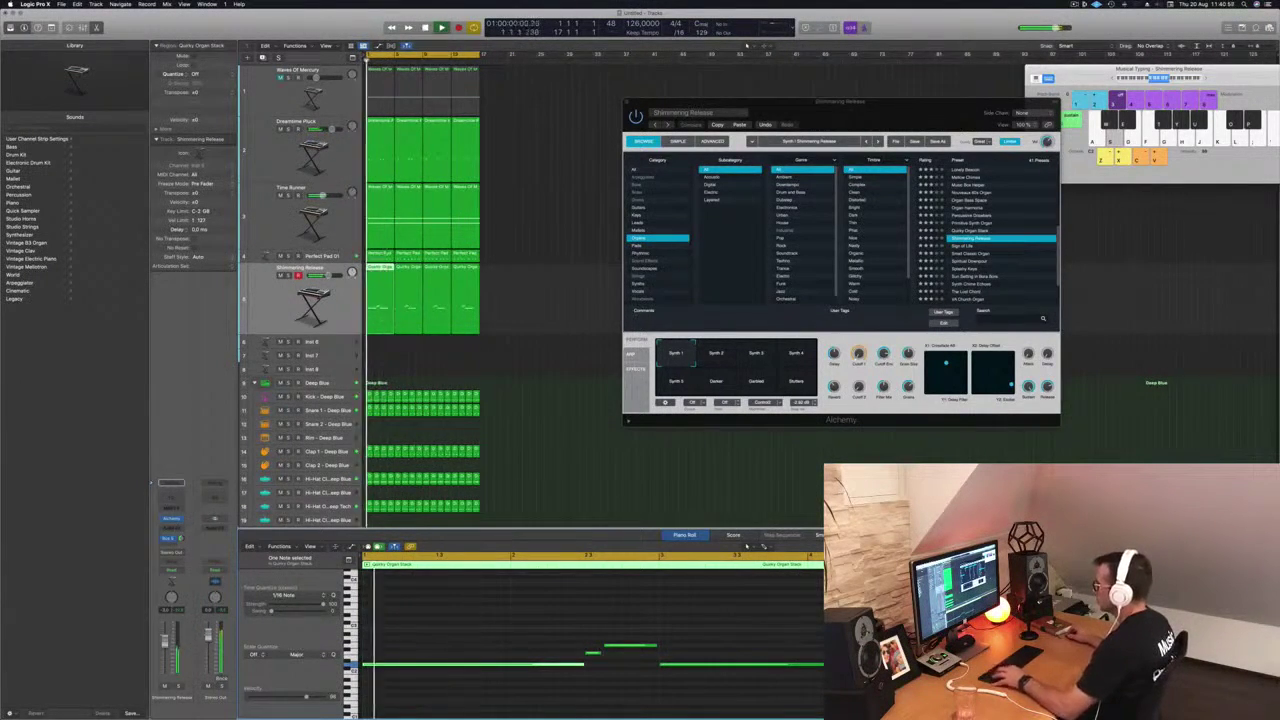
{"action": "left_click", "coordinate": [377, 268], "text": "shift"}
{"action": "left_click_drag", "start_coordinate": [380, 331], "coordinate": [395, 270]}
{"action": "key", "text": "Delete"}
{"action": "key", "text": "Return"}
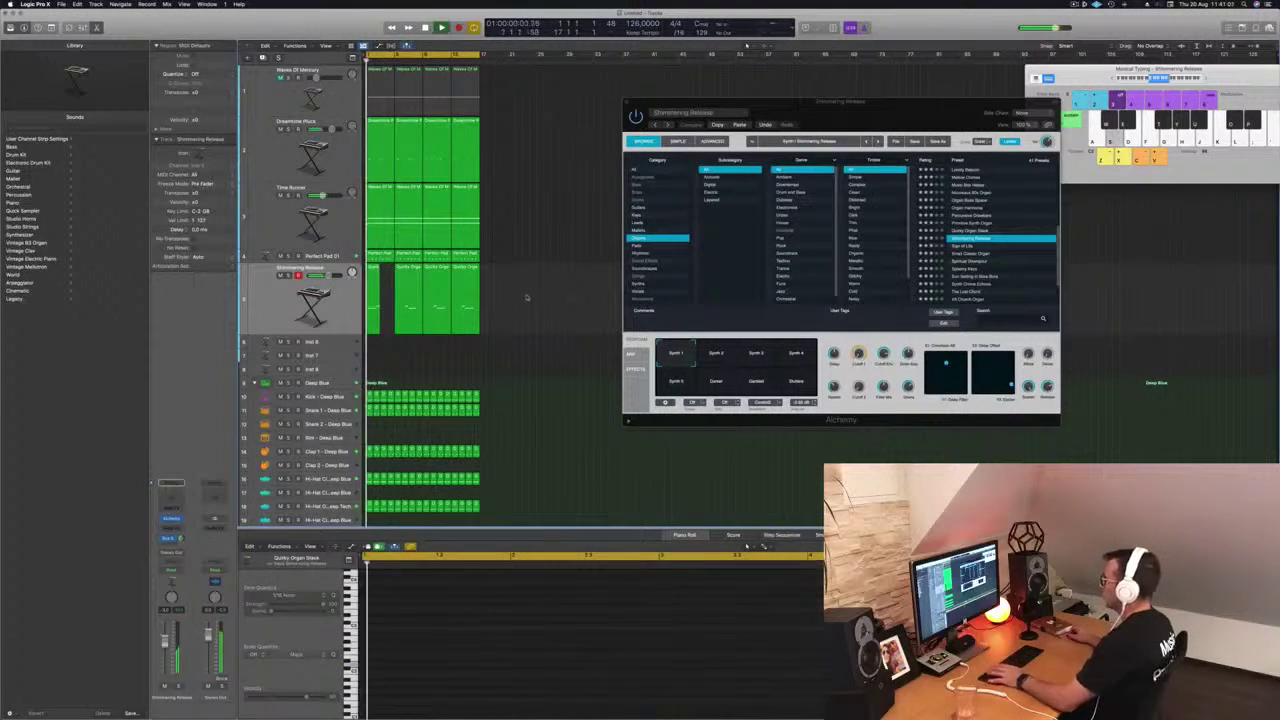
{"action": "left_click", "coordinate": [405, 309]}
{"action": "key", "text": "Delete"}
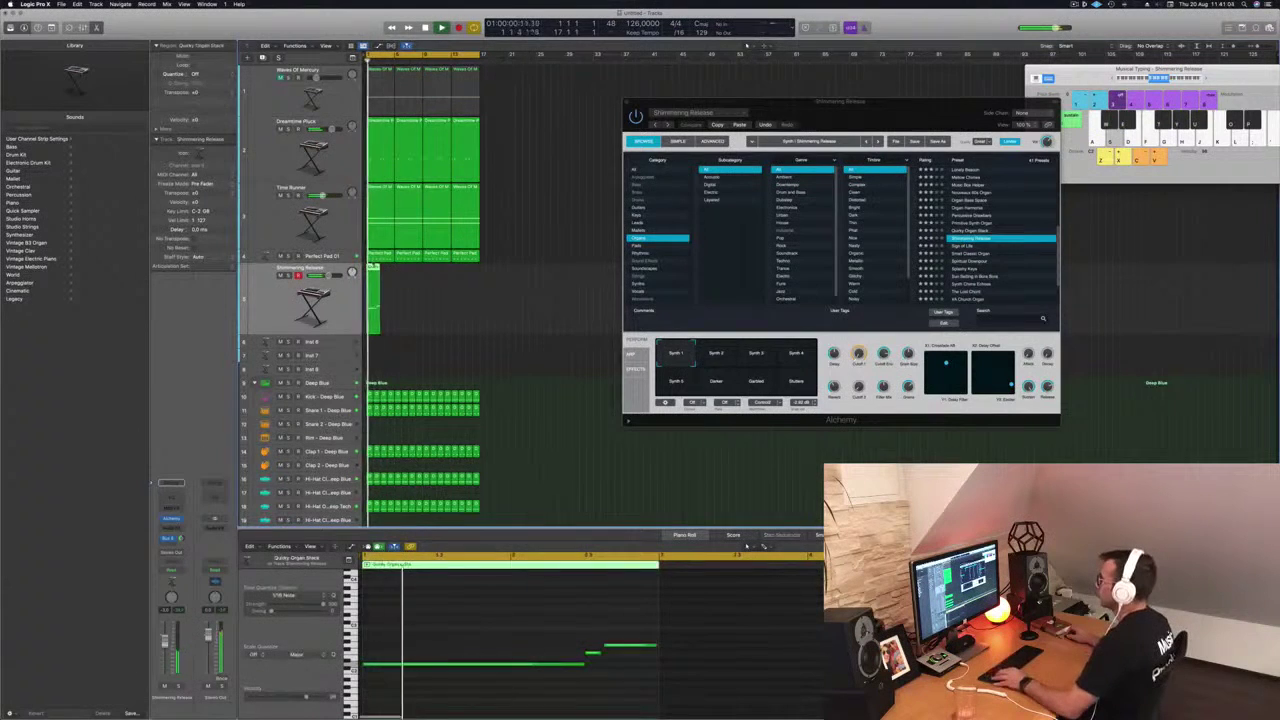
- Duplicate the two-bar organ region until it fills all 16 bars, and restart playback from the beginning
{"action": "left_click", "coordinate": [385, 270], "text": "alt"}
{"action": "left_click_drag", "start_coordinate": [386, 272], "coordinate": [432, 279]}
{"action": "key", "text": "Return"}
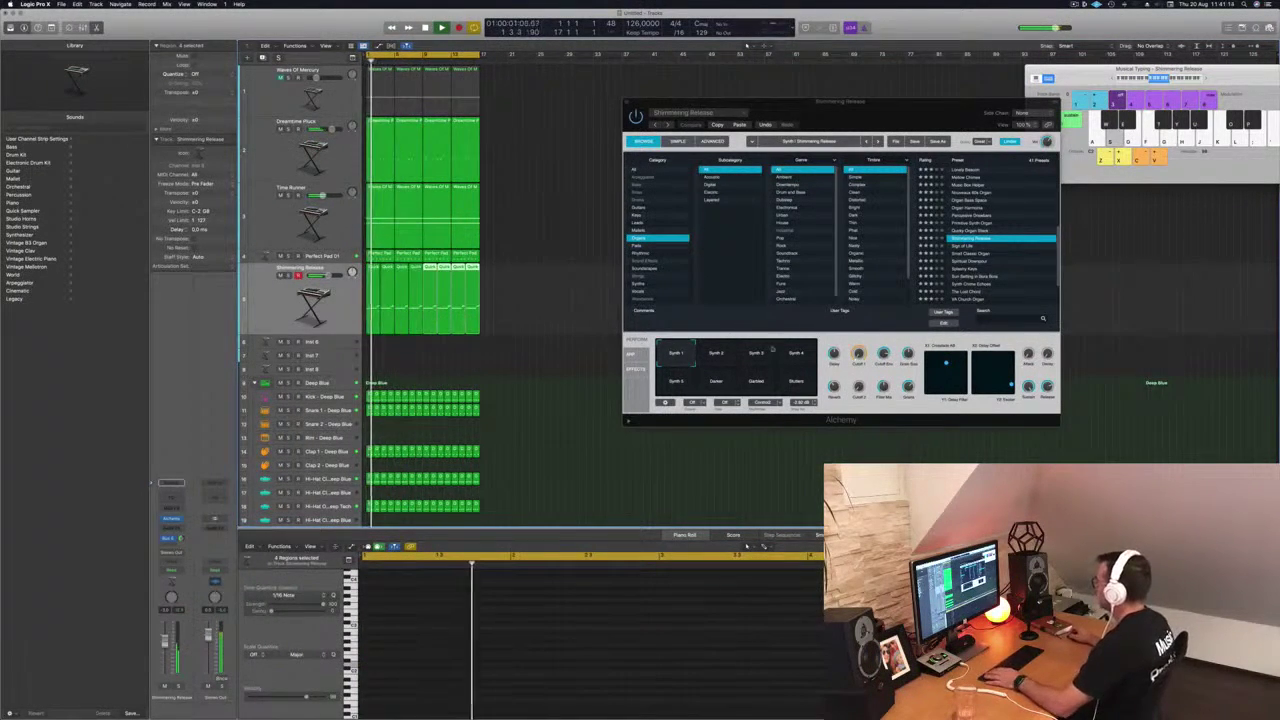
- Audition the Shimmering Release variations Synth 2, Synth 3 and Synth 4 on the organ track
{"action": "left_click", "coordinate": [714, 358]}
{"action": "left_click", "coordinate": [756, 358]}
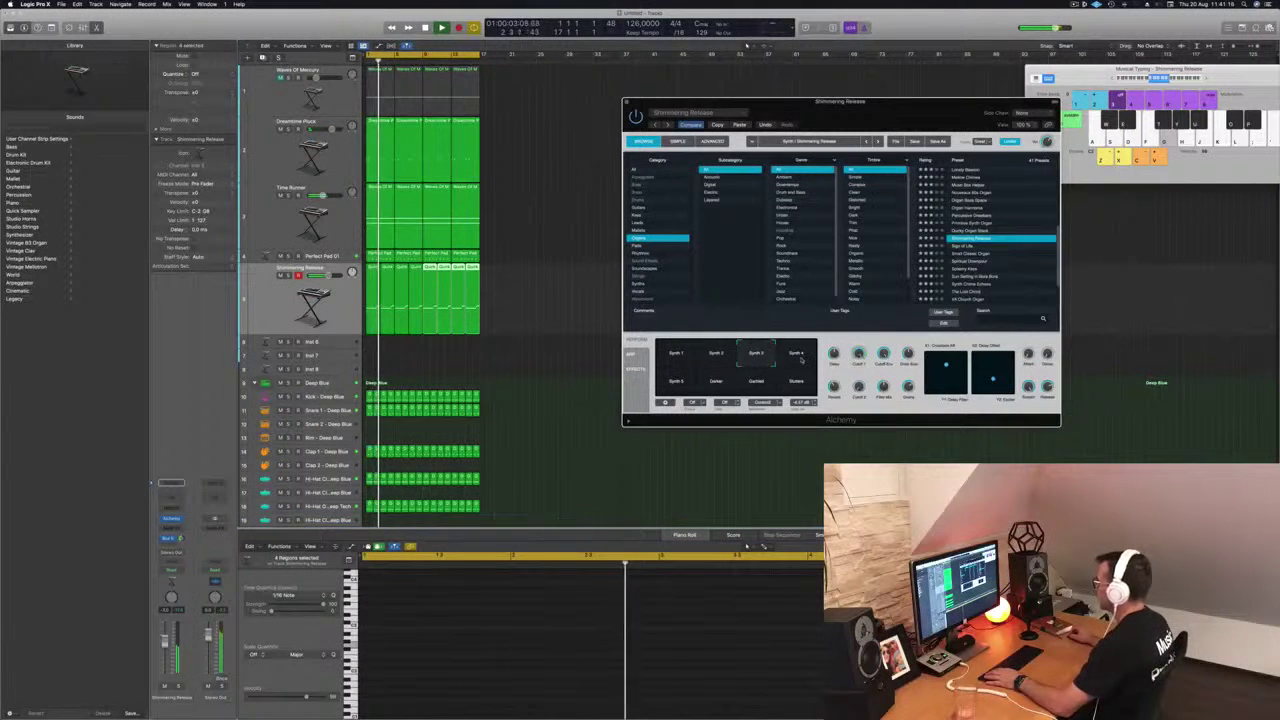
{"action": "left_click", "coordinate": [799, 357]}
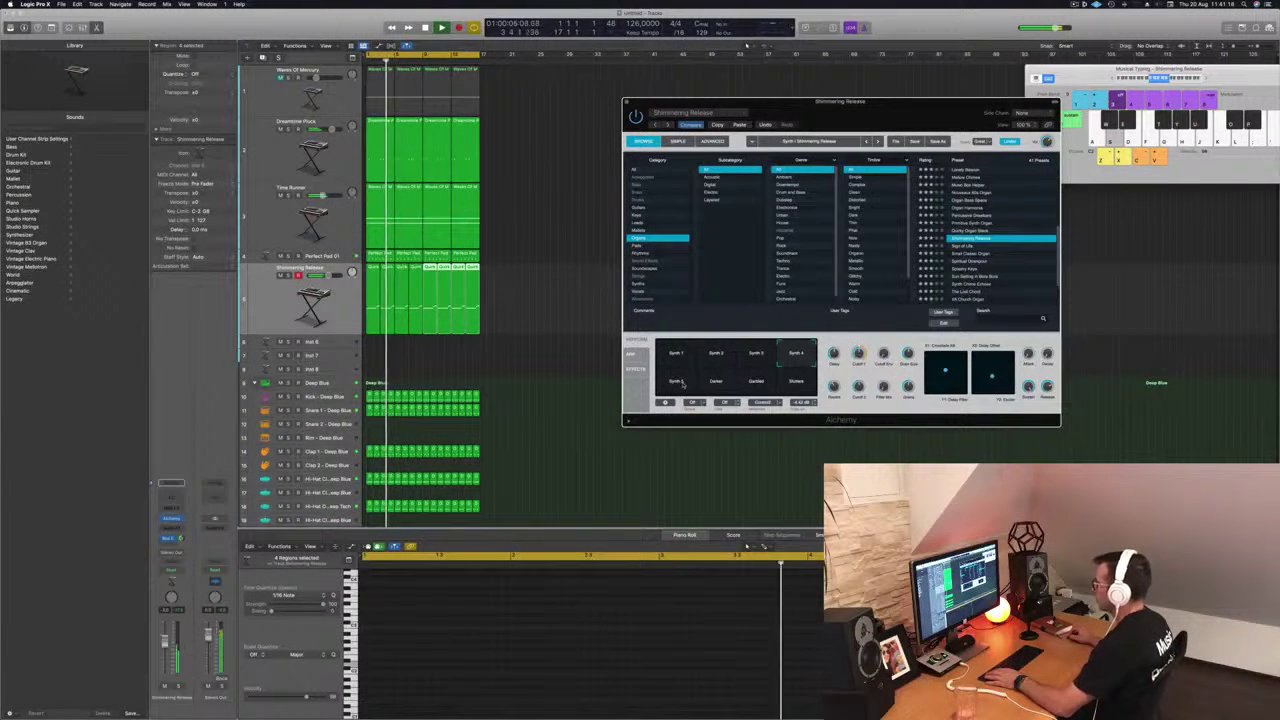
{"action": "left_click", "coordinate": [747, 545]}
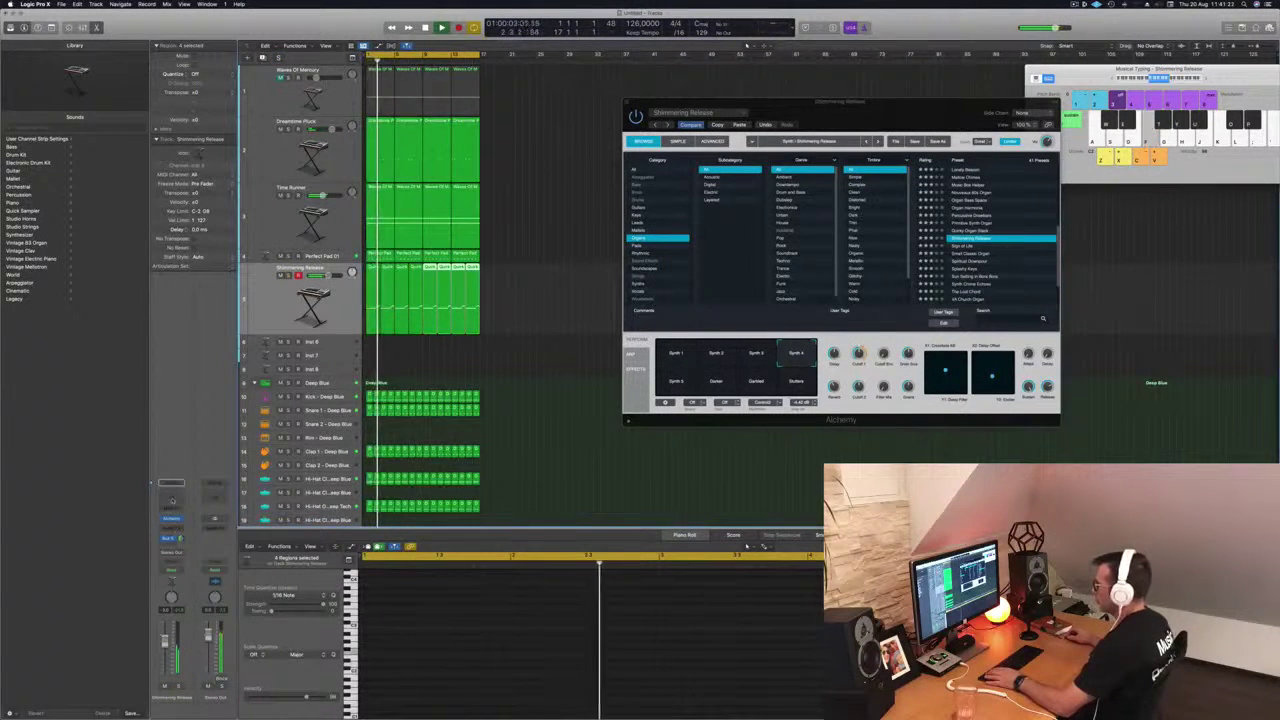
- Add a Channel EQ to the organ track with a 12 dB/Oct low cut at 990 Hz
{"action": "left_click", "coordinate": [171, 483]}
{"action": "left_click_drag", "start_coordinate": [437, 184], "coordinate": [772, 207]}
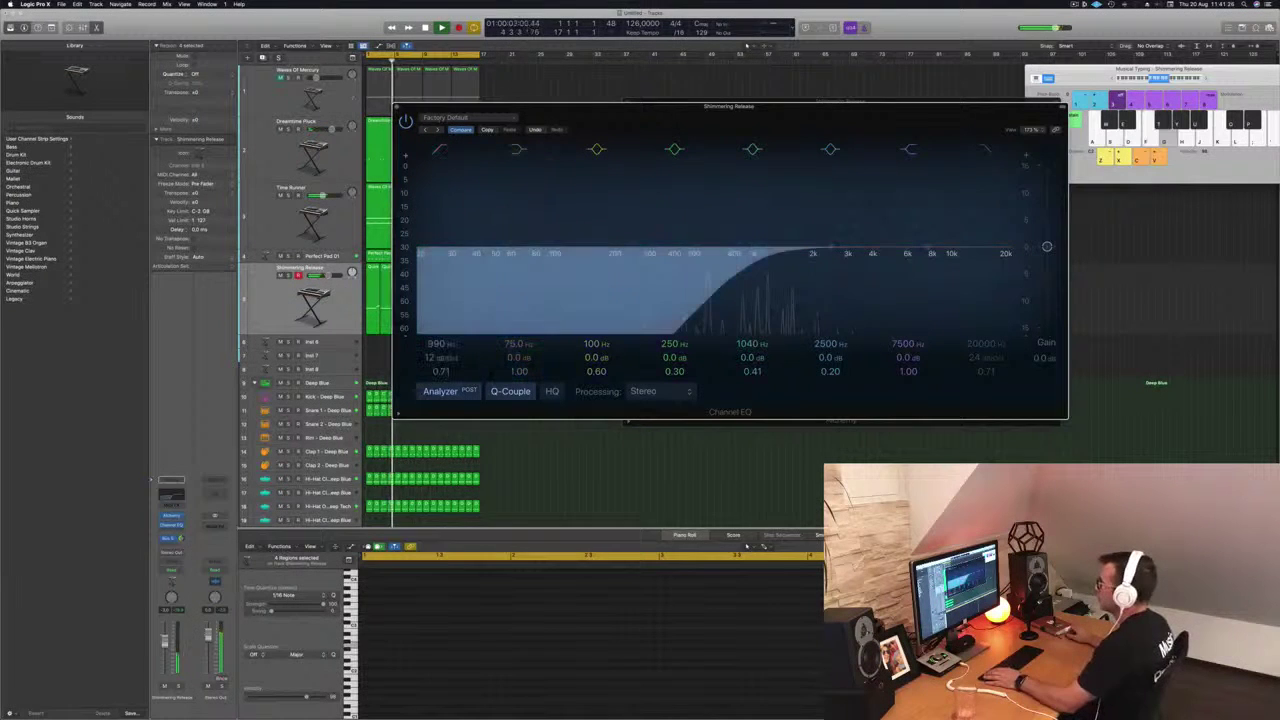
{"action": "left_click", "coordinate": [397, 107]}
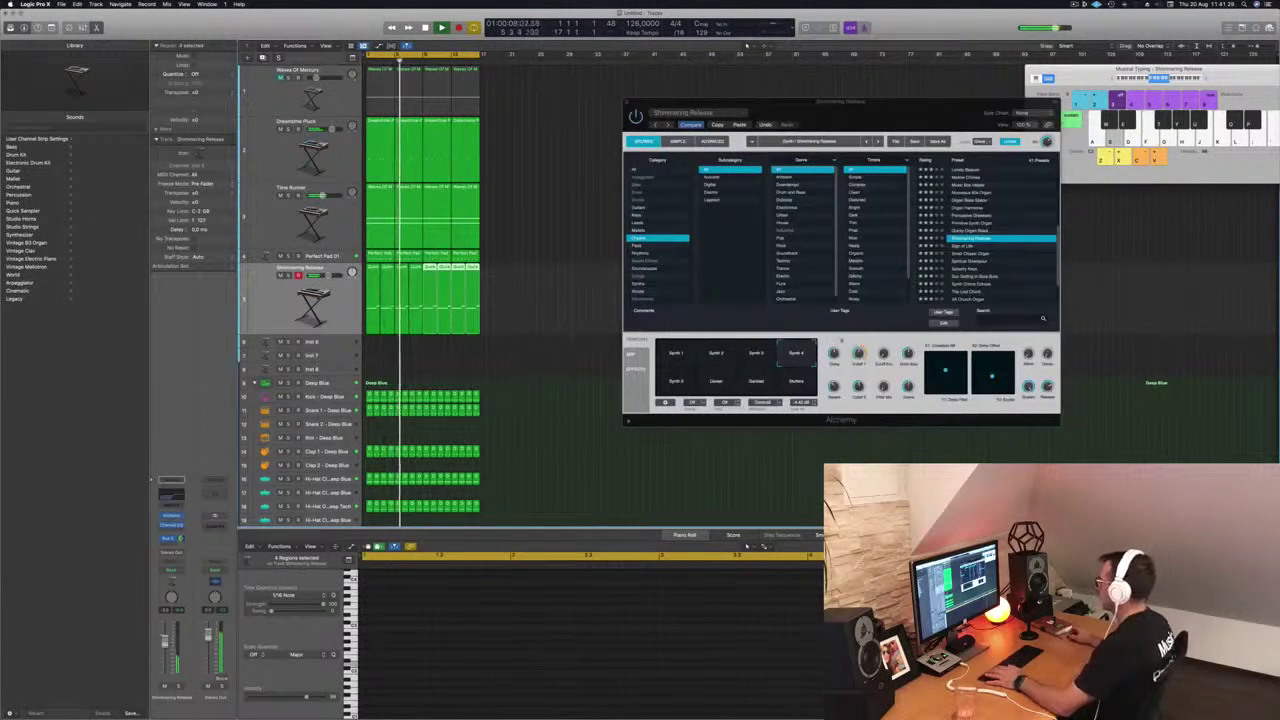
- Audition the Organs presets Sign of Life and Small Classic Organ on the organ track
{"action": "key", "text": "Down"}
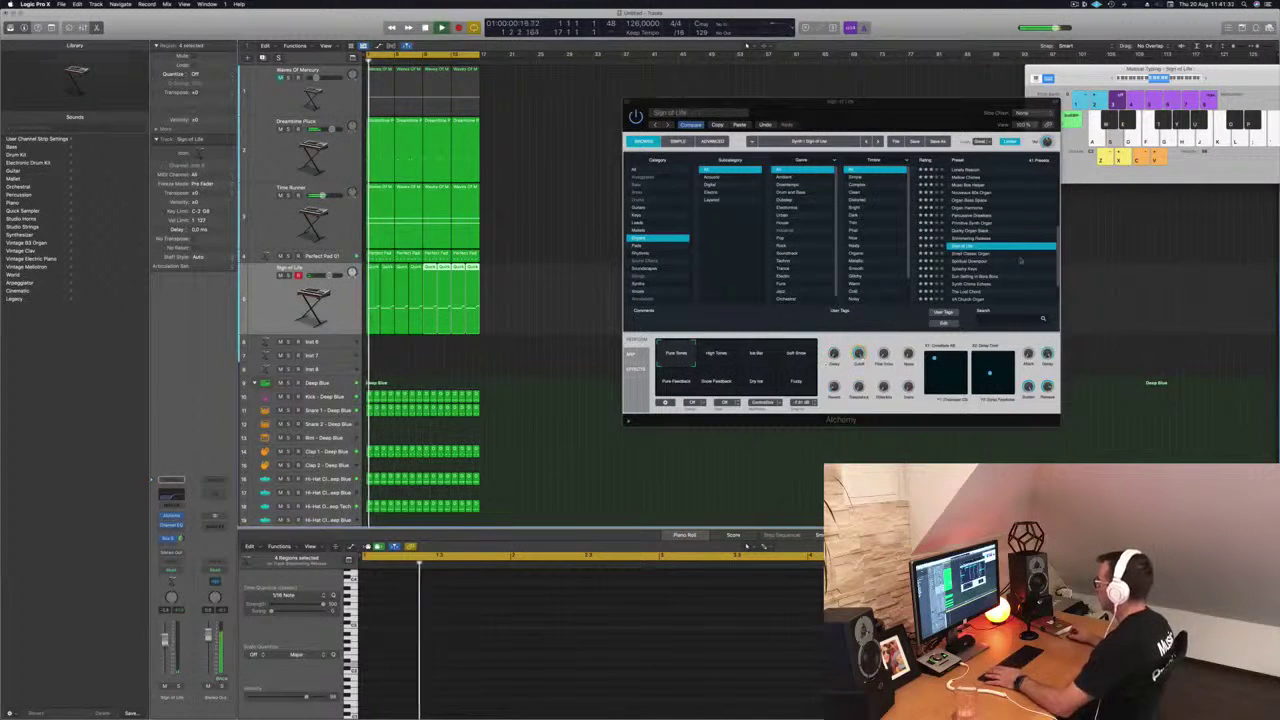
{"action": "key", "text": "Down"}
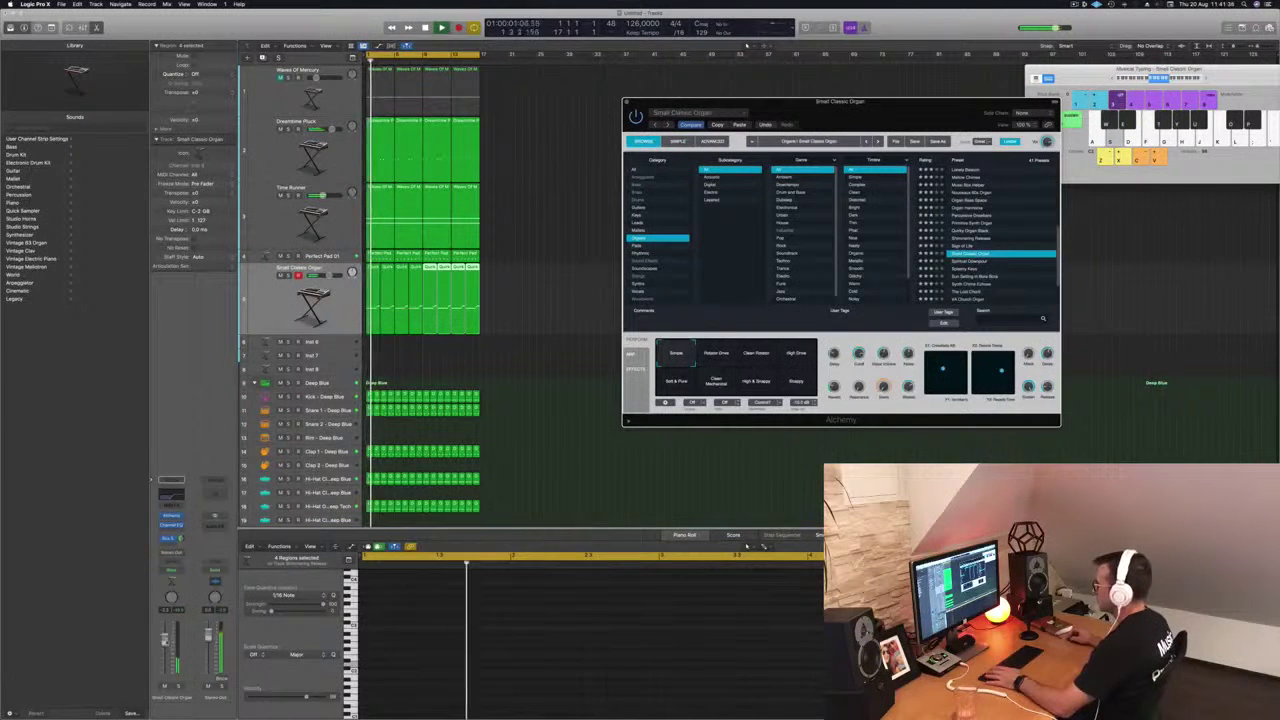
- Set the organ track's low cut to 450 Hz with a Q of 0.88, and lower the track's volume slightly
{"action": "left_click", "coordinate": [171, 525]}
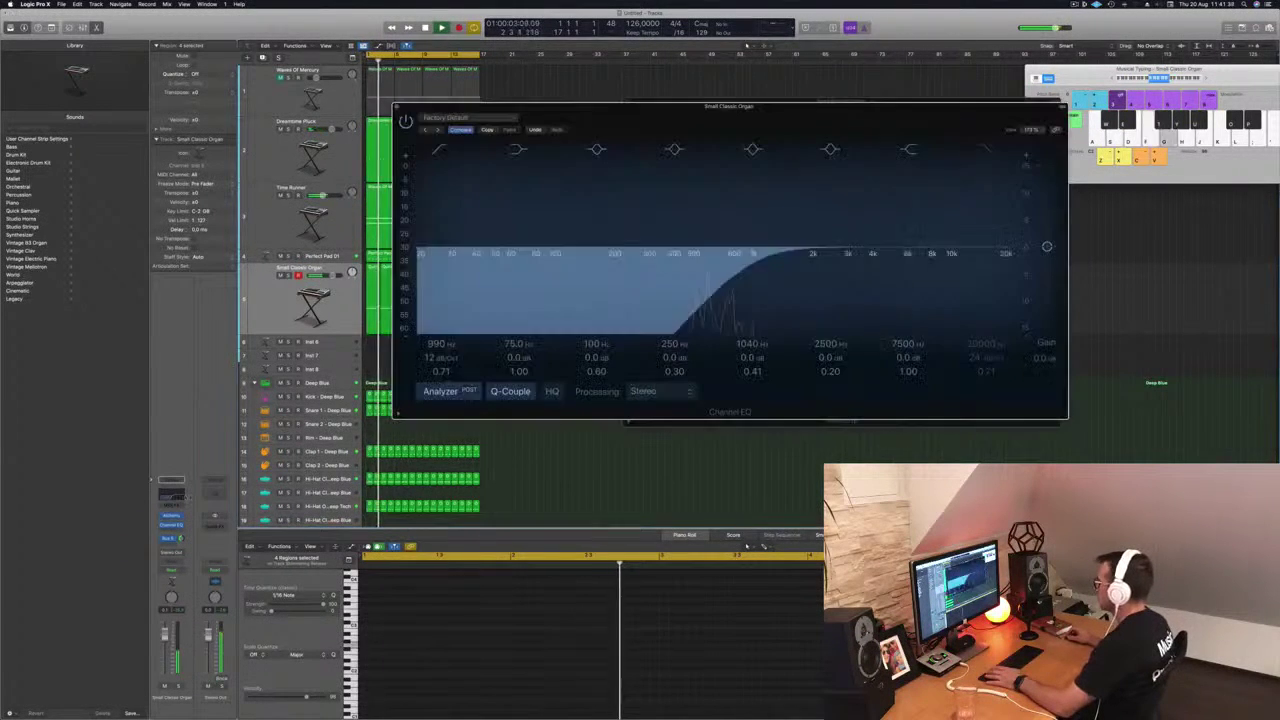
{"action": "left_click_drag", "start_coordinate": [745, 270], "coordinate": [683, 260]}
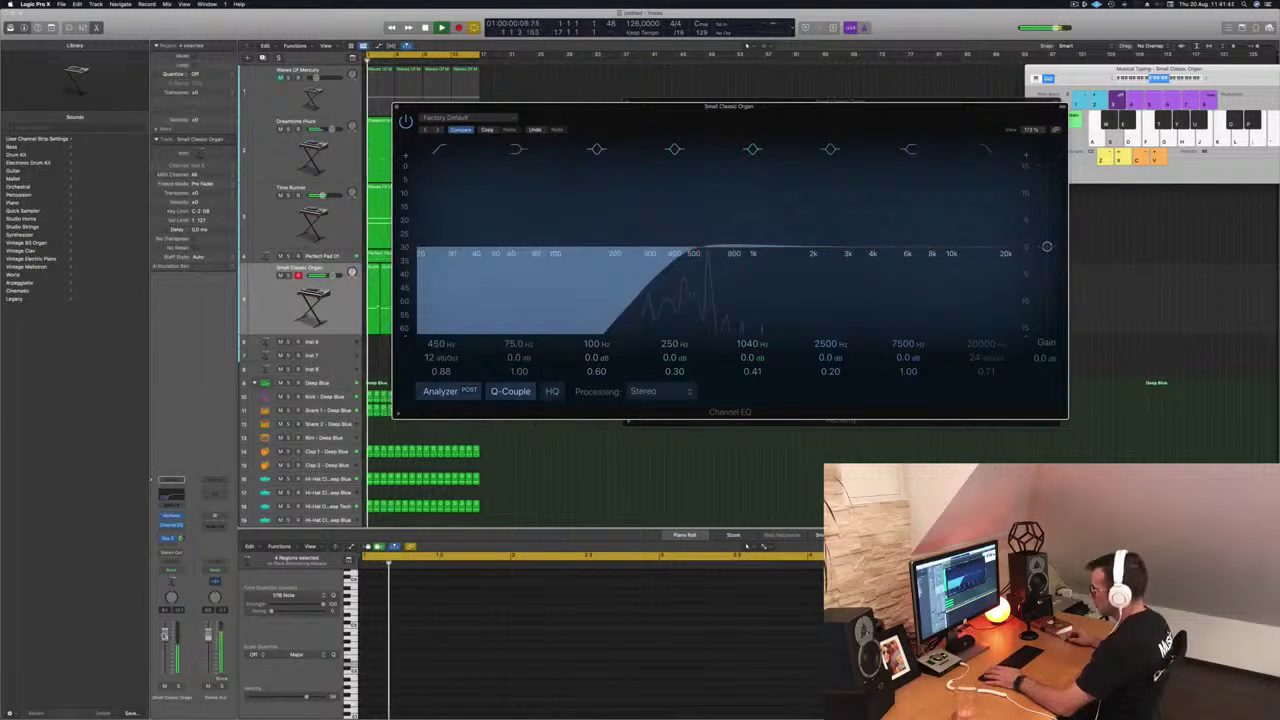
{"action": "left_click", "coordinate": [326, 275]}
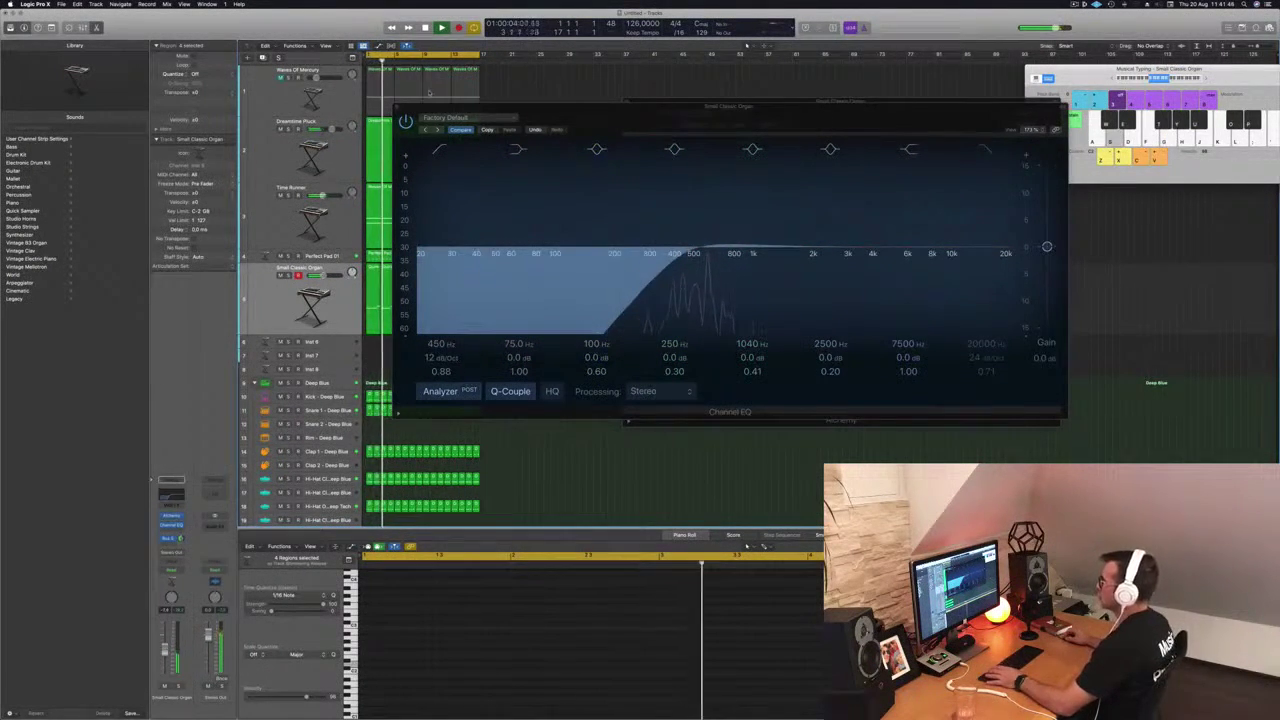
{"action": "left_click", "coordinate": [397, 108]}
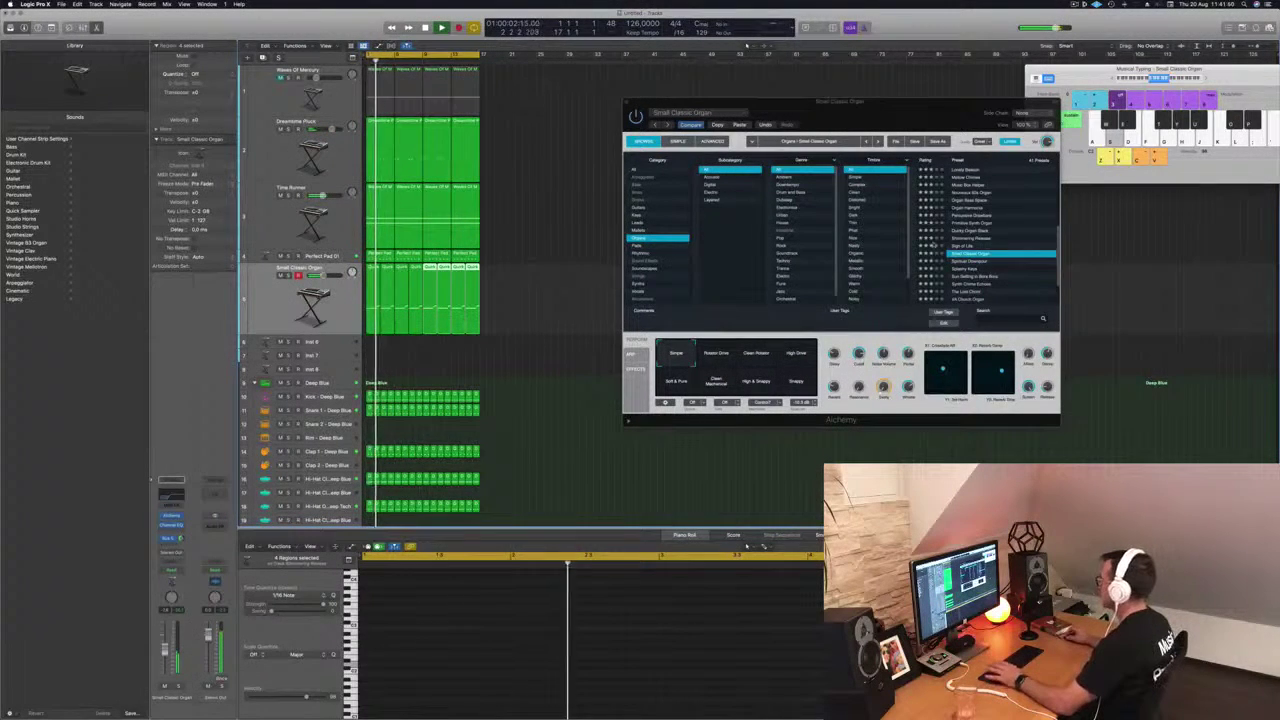
- Audition the presets Spiritual Downpour, Splashy Keys, Sun Setting in Bora Bora and Synth Chime Echoes on the organ track
{"action": "left_click", "coordinate": [971, 262]}
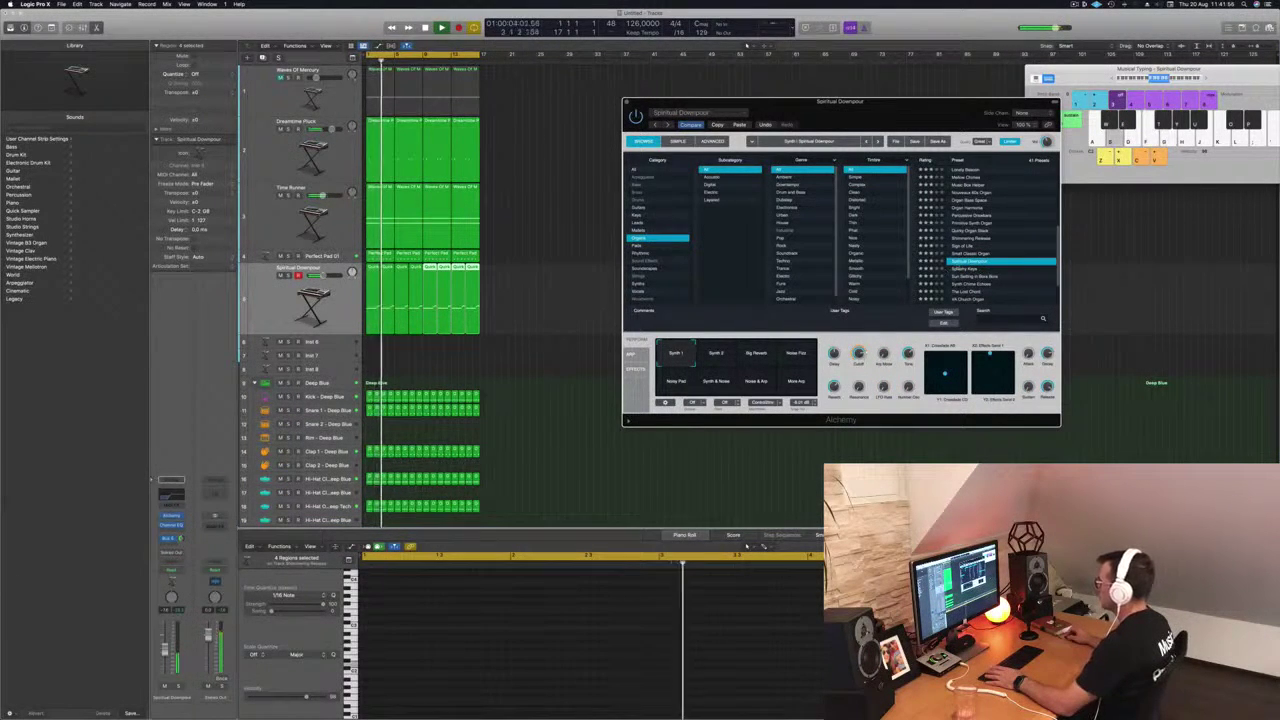
{"action": "left_click", "coordinate": [960, 270]}
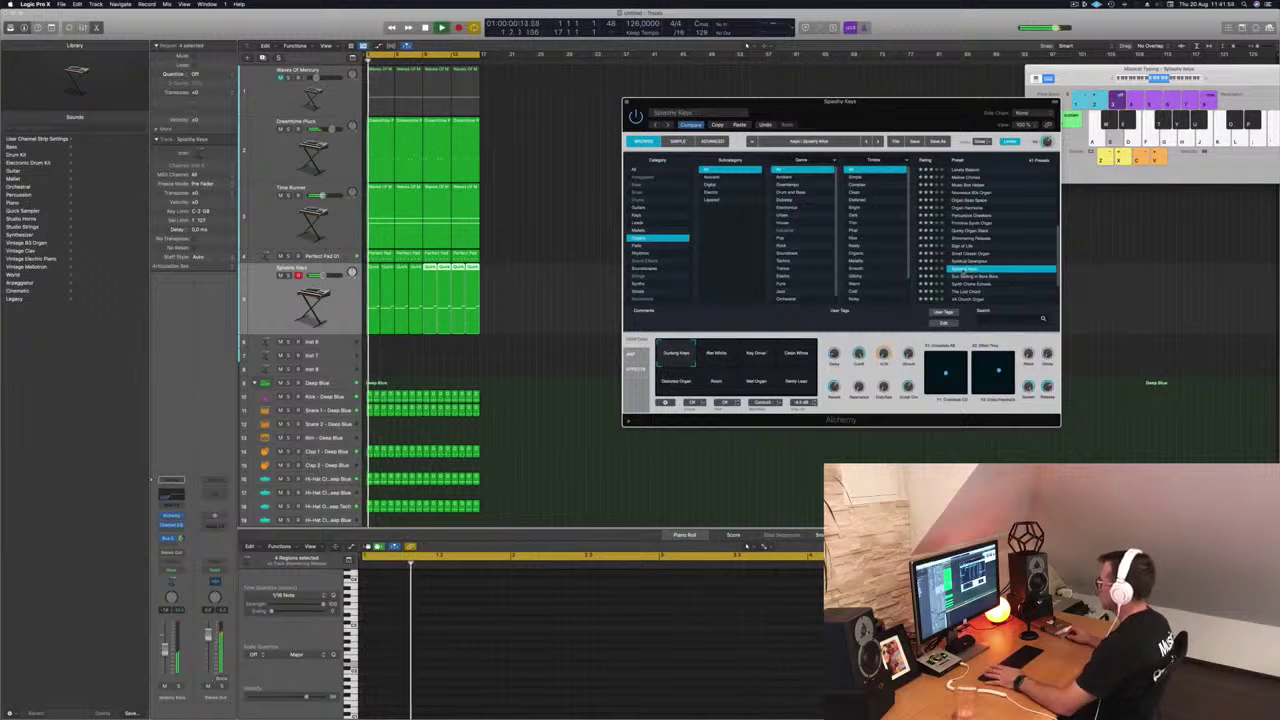
{"action": "left_click", "coordinate": [986, 277]}
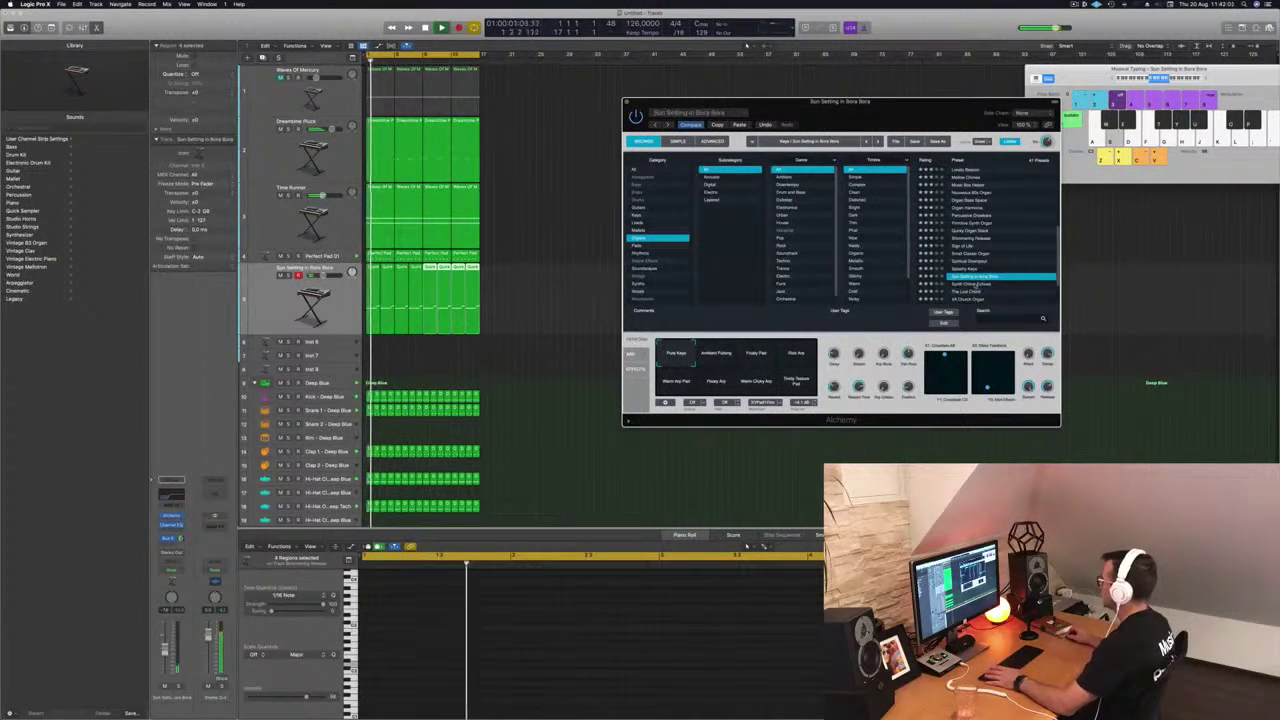
{"action": "left_click", "coordinate": [975, 285]}
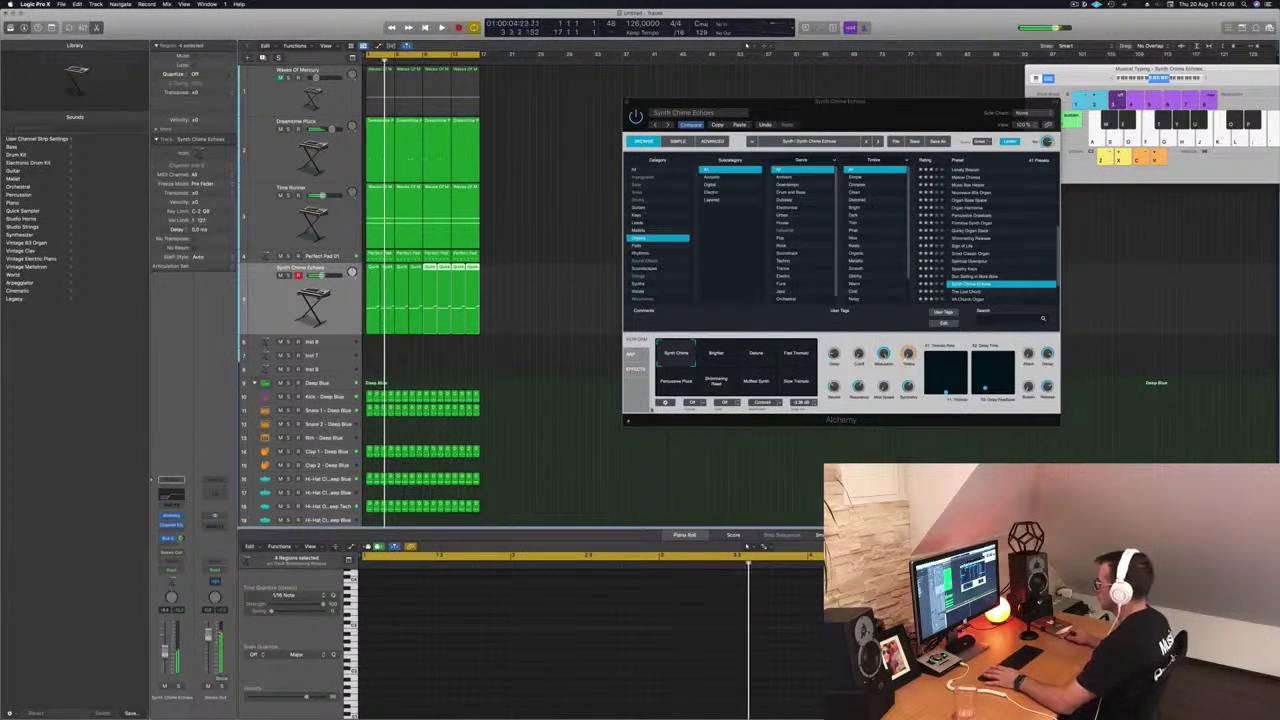
- Audition the Synth Chime Echoes variations, from Brighter and Detune through Percussive Pluck to Slow Tremolo
{"action": "left_click", "coordinate": [716, 355]}
{"action": "left_click", "coordinate": [762, 360]}
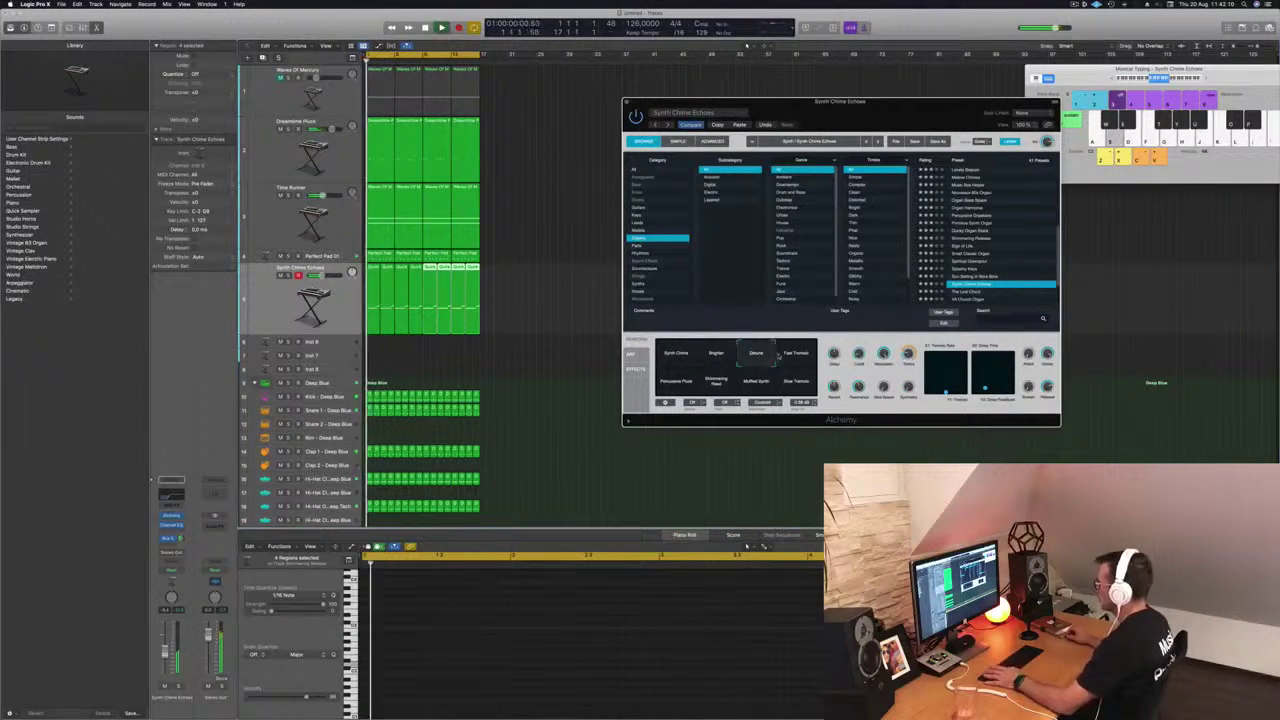
{"action": "left_click", "coordinate": [797, 357]}
{"action": "left_click", "coordinate": [678, 381]}
{"action": "left_click", "coordinate": [720, 384]}
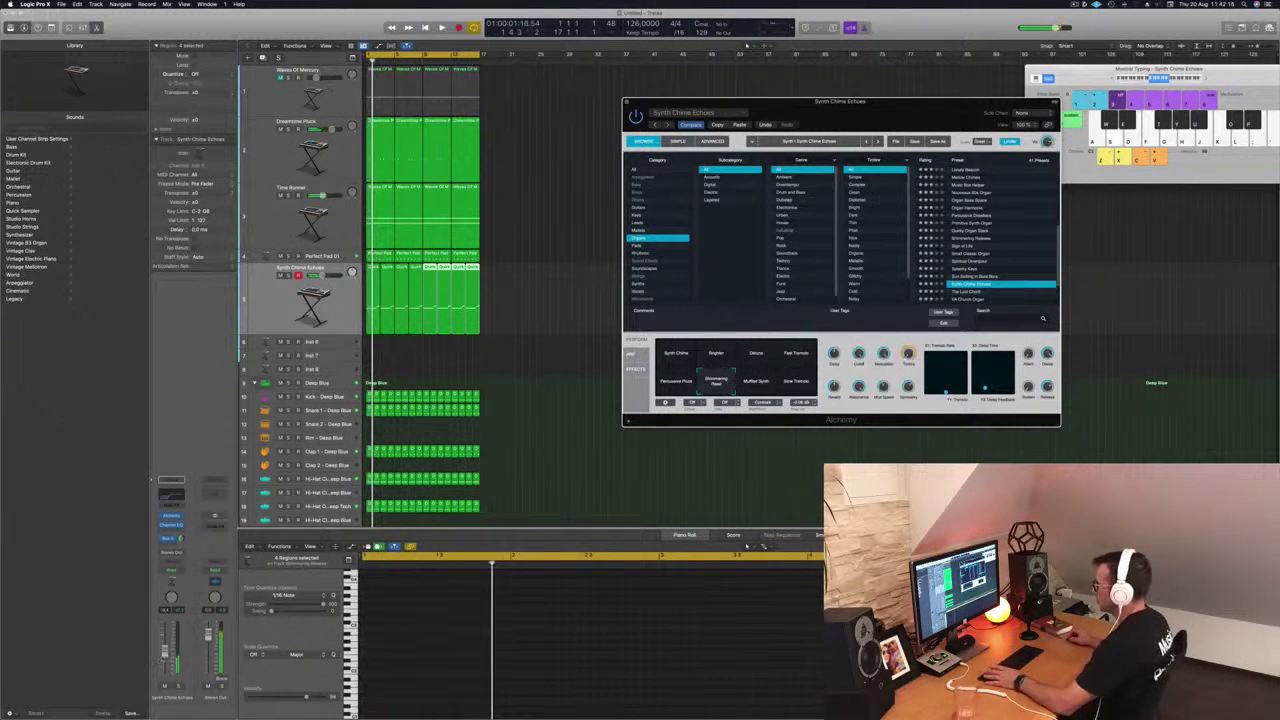
{"action": "left_click", "coordinate": [746, 545]}
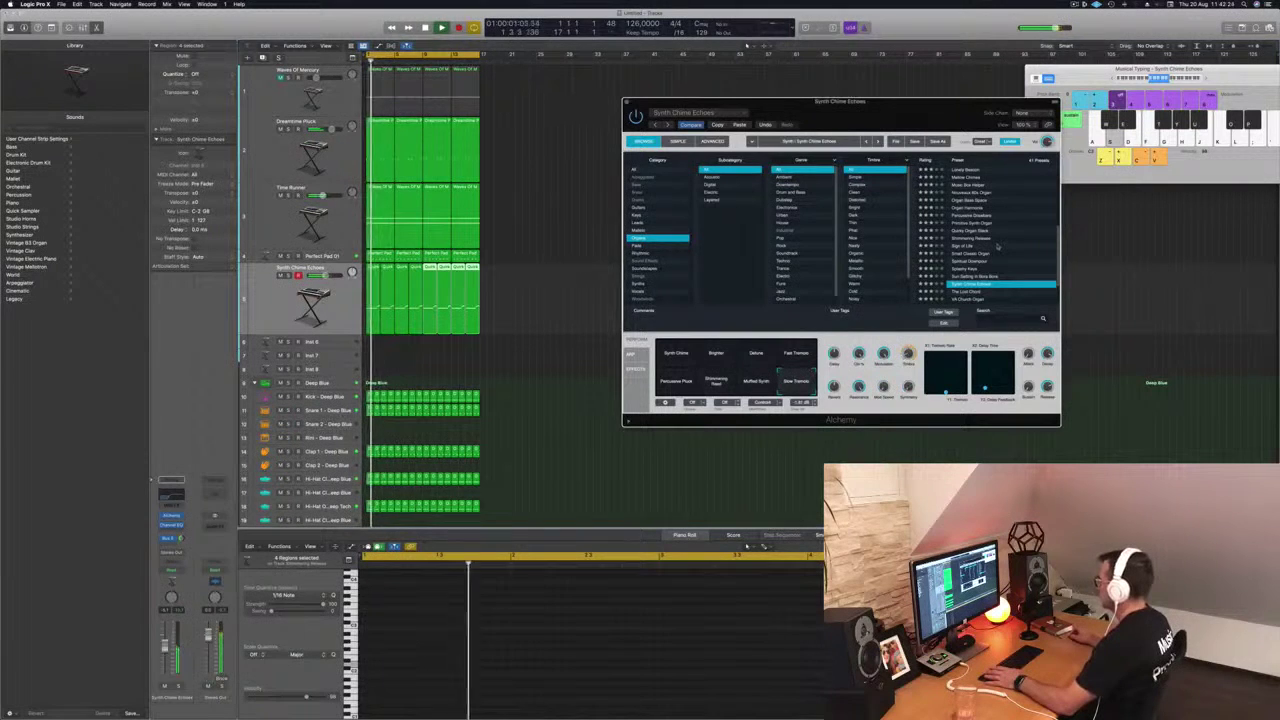
- Try the Gong Pad preset, switch the organ track to Godsender instead, and show the channel strip of its bus send
{"action": "scroll", "coordinate": [997, 246], "scroll_direction": "up", "scroll_amount": 3}
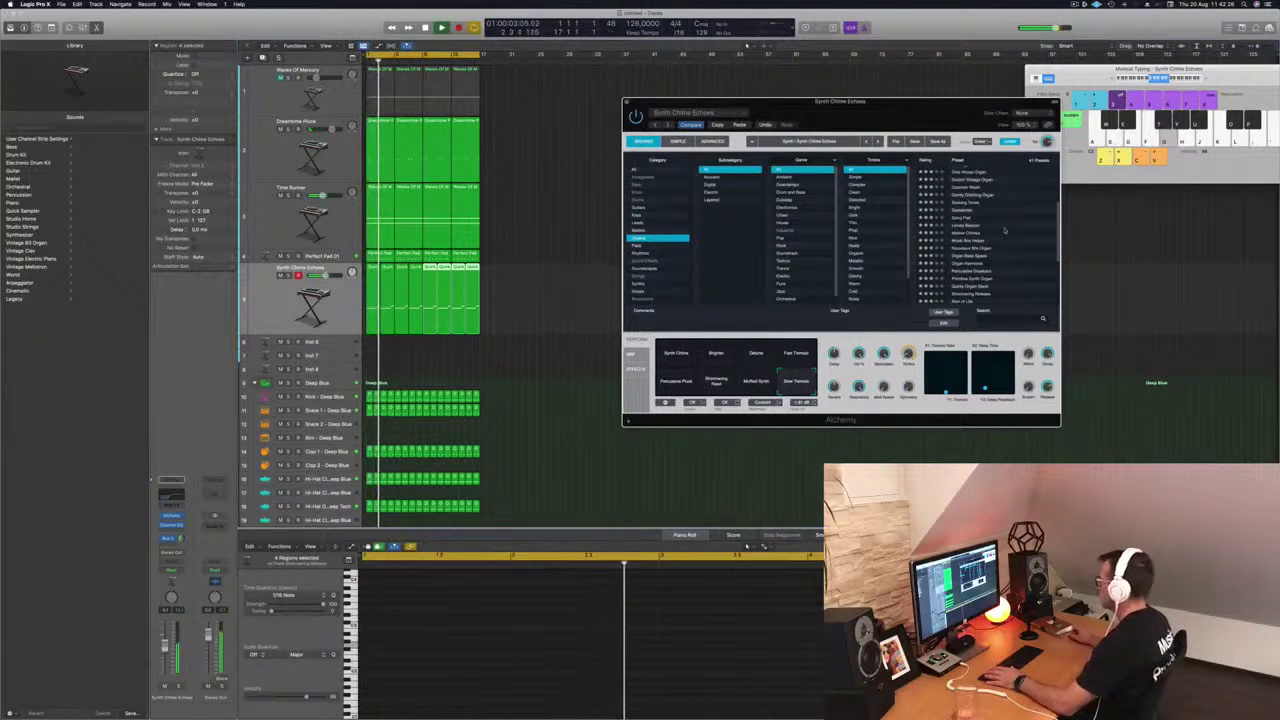
{"action": "left_click", "coordinate": [958, 218]}
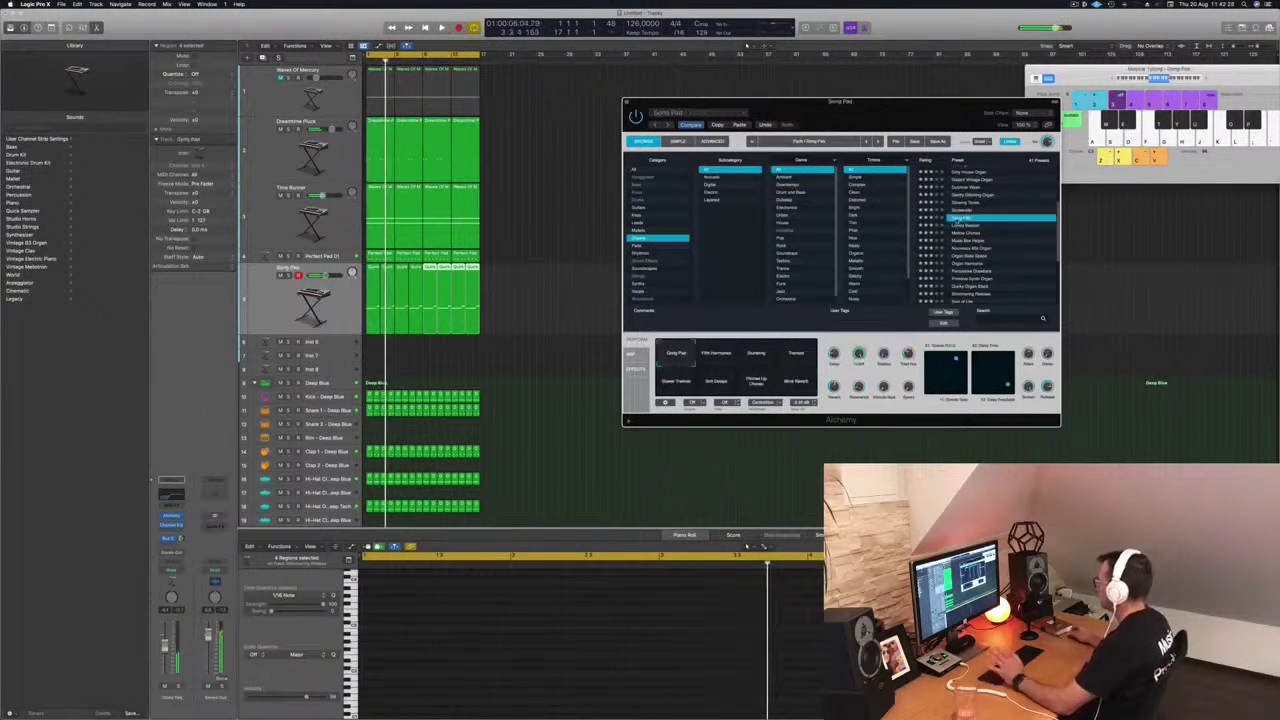
{"action": "left_click", "coordinate": [960, 210]}
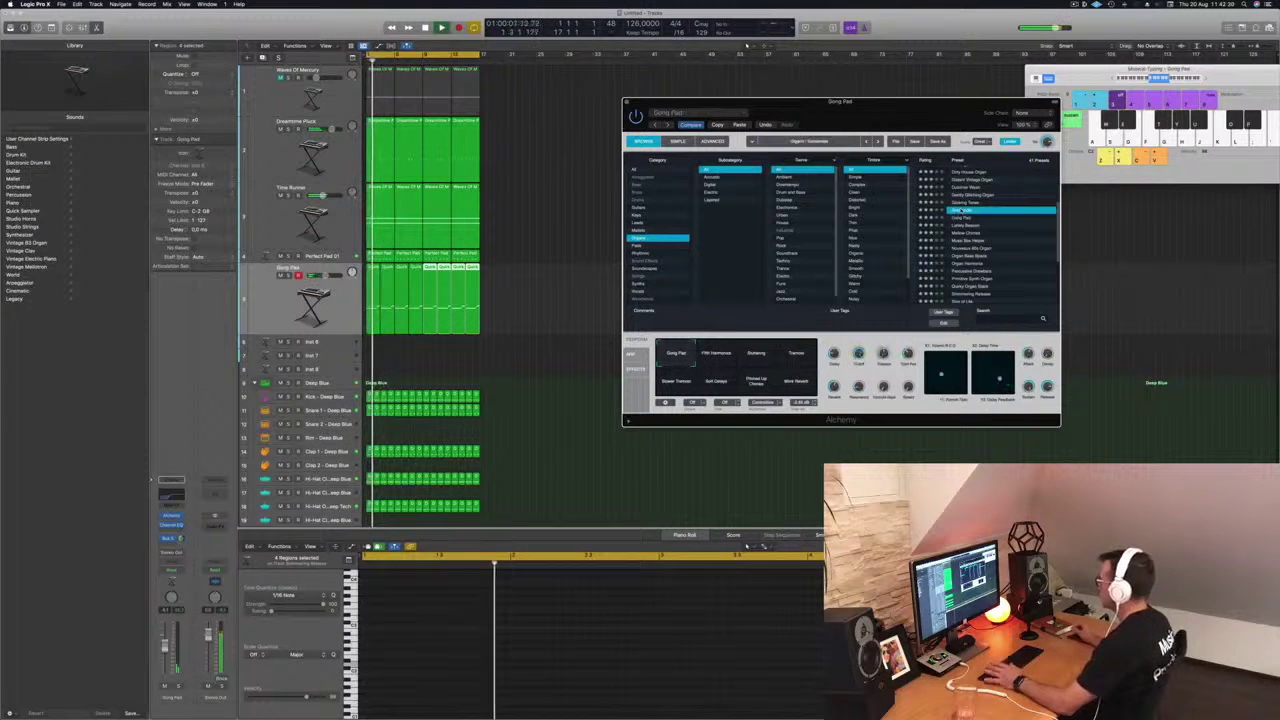
{"action": "left_click", "coordinate": [311, 304]}
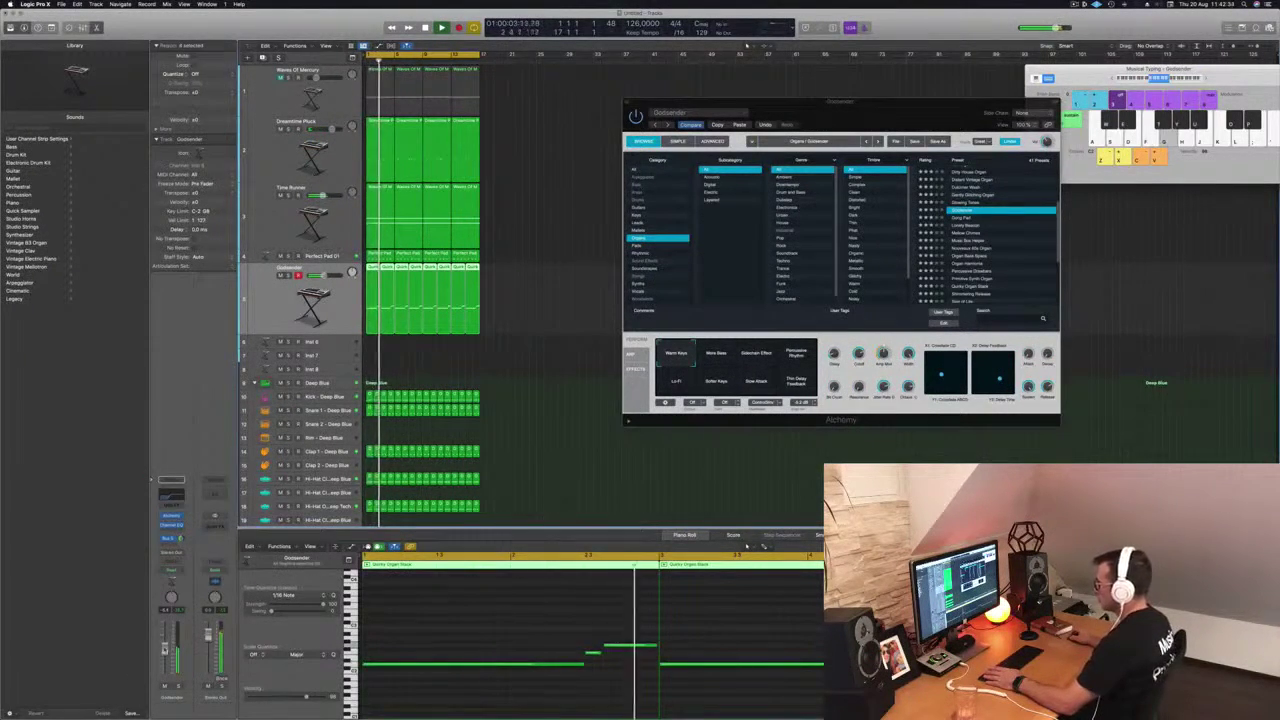
{"action": "left_click", "coordinate": [180, 538]}
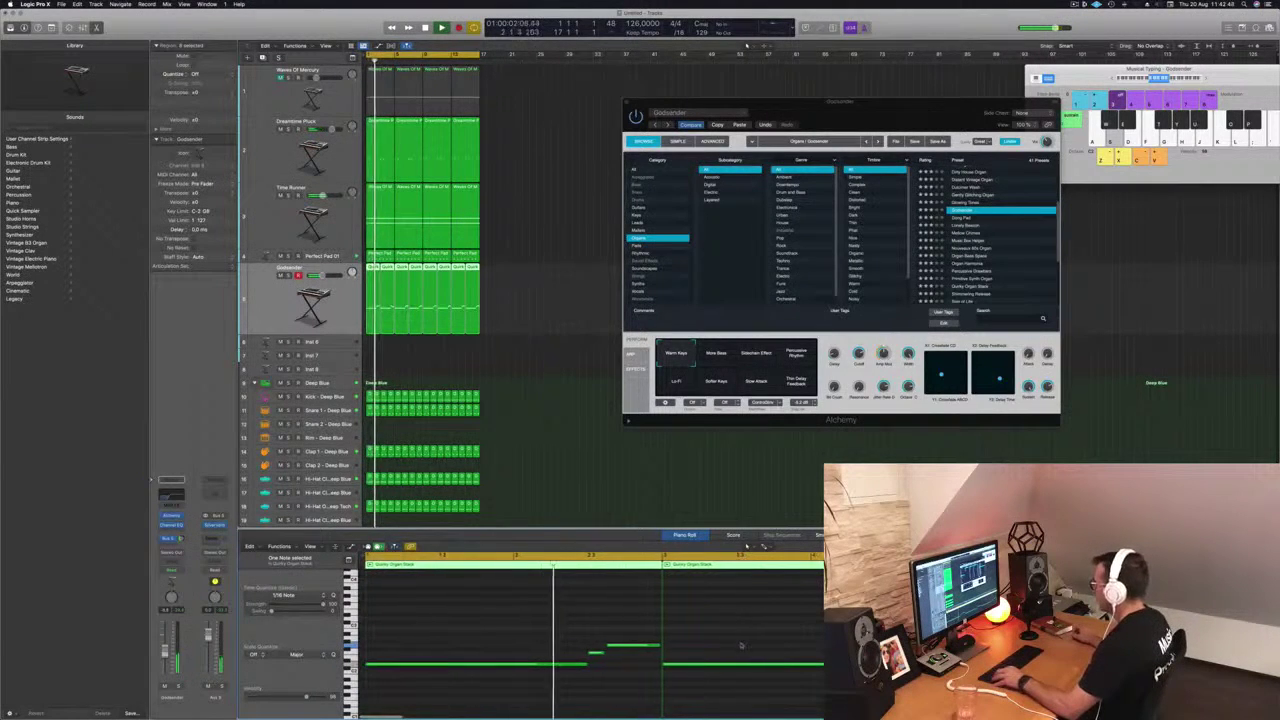
- Delete all organ regions after the first two and swap the pitches of the second region's last two notes
{"action": "left_click_drag", "start_coordinate": [512, 272], "coordinate": [394, 298]}
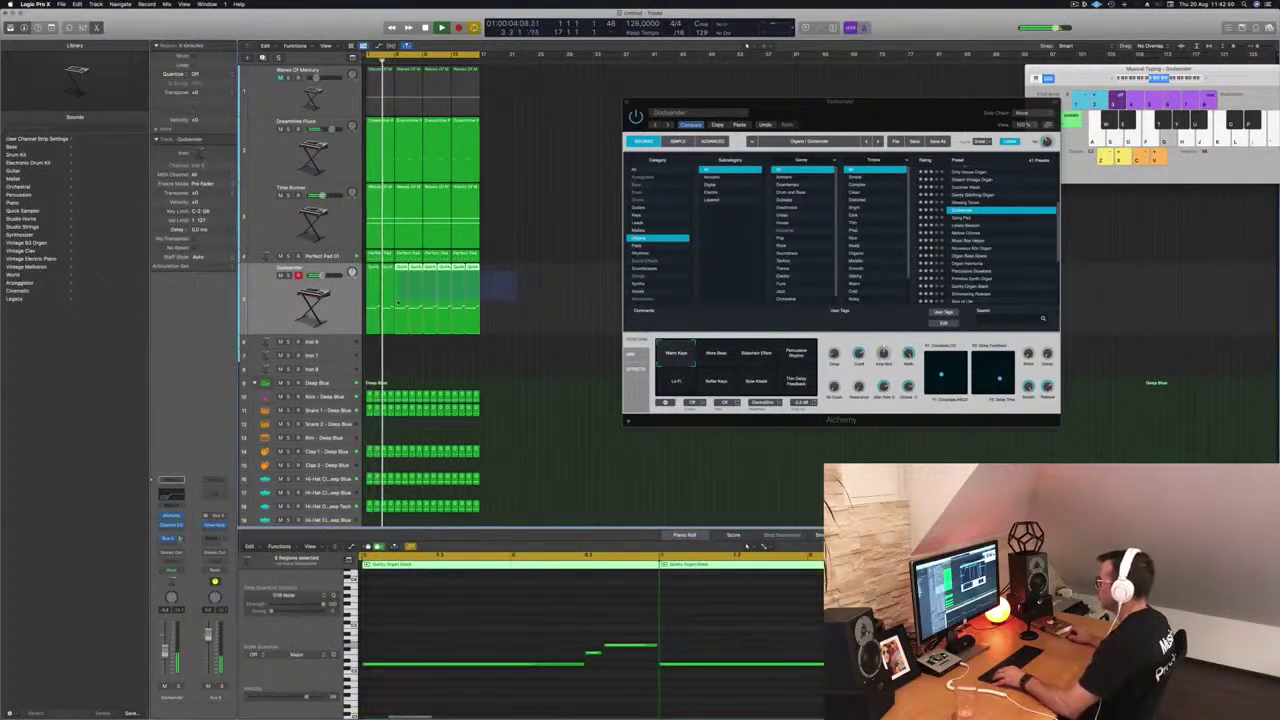
{"action": "key", "text": "Delete"}
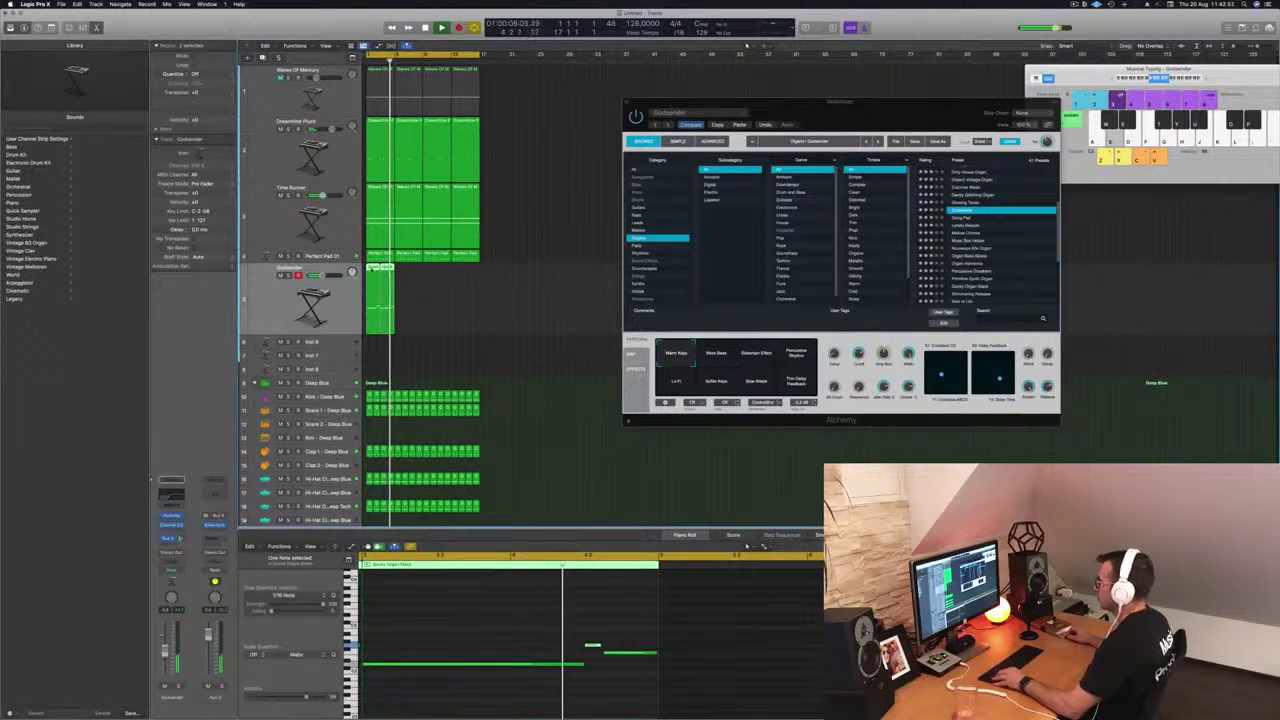
- Duplicate the pair of two-bar organ regions until they fill all 16 bars
{"action": "left_click_drag", "start_coordinate": [378, 290], "coordinate": [406, 276]}
{"action": "key", "text": "super+r"}
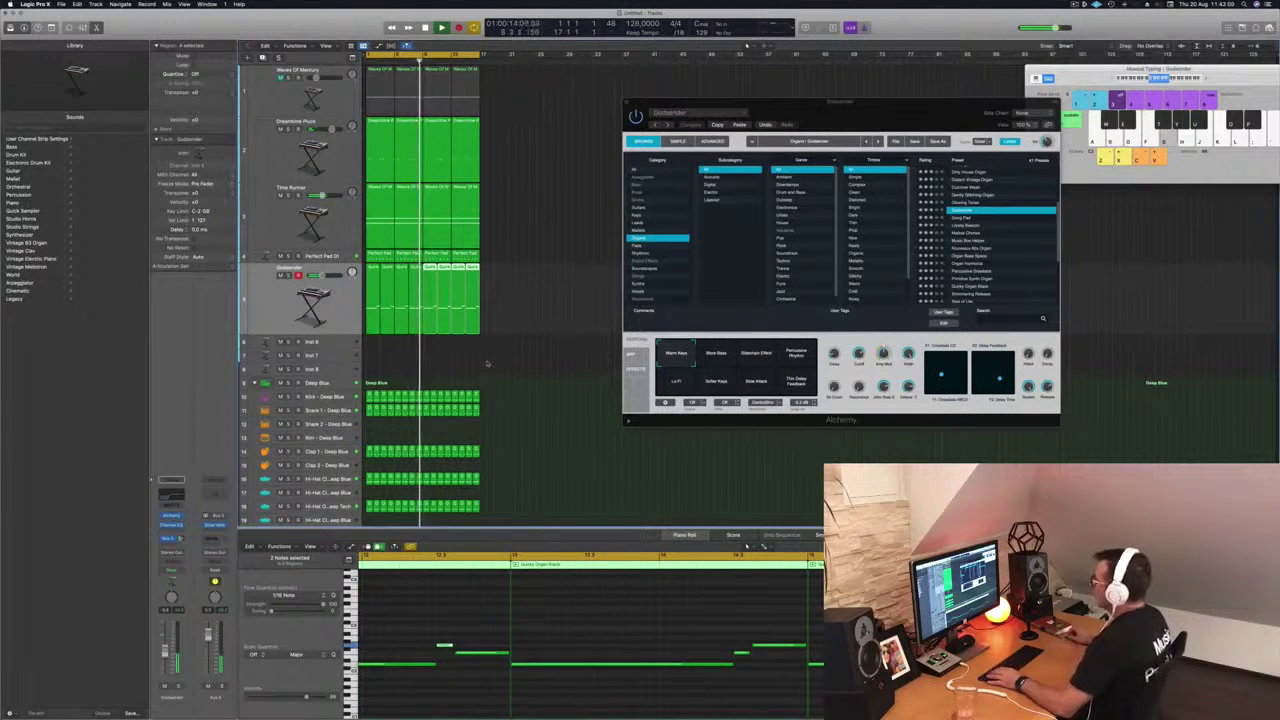
{"action": "scroll", "coordinate": [976, 213], "scroll_direction": "up", "scroll_amount": 3}
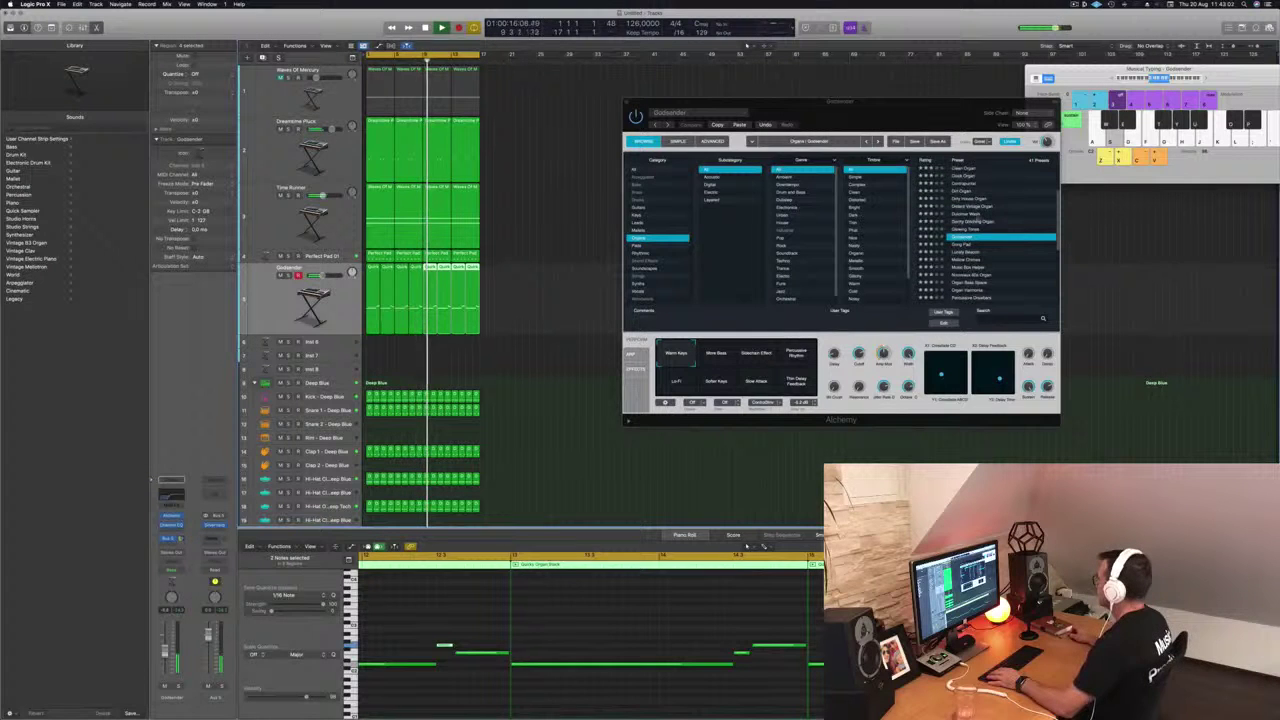
- Audition the Dirty House Organ, 60s Vintage Organ, Additive Church Organ, Before The Storm, Calm And Storm and Celestial Organ presets
{"action": "left_click", "coordinate": [968, 201]}
{"action": "left_click", "coordinate": [968, 201]}
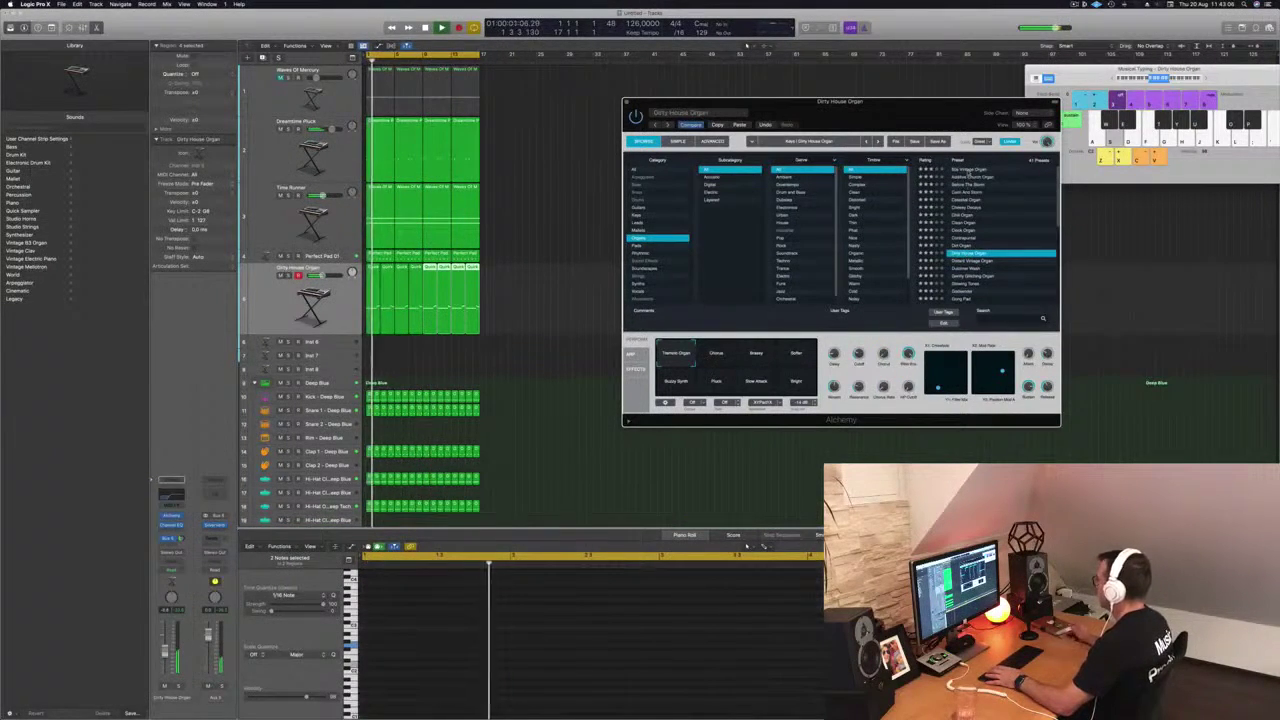
{"action": "left_click", "coordinate": [968, 172]}
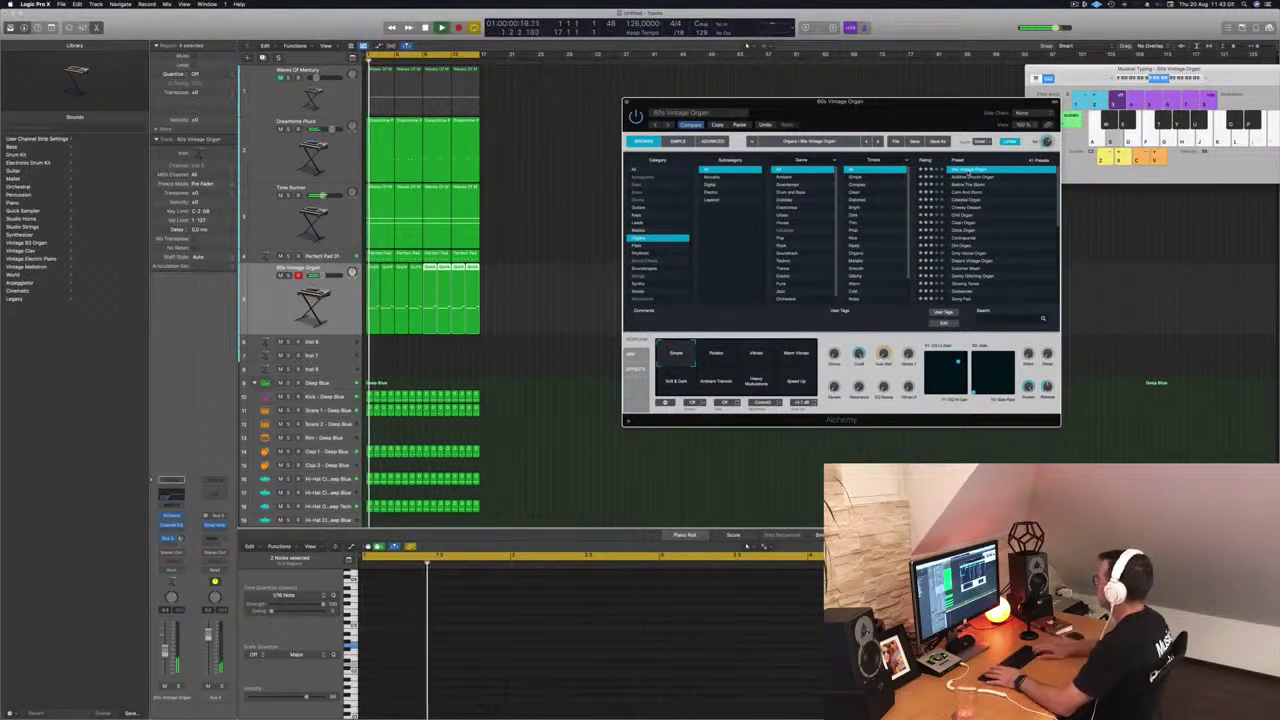
{"action": "left_click", "coordinate": [968, 177]}
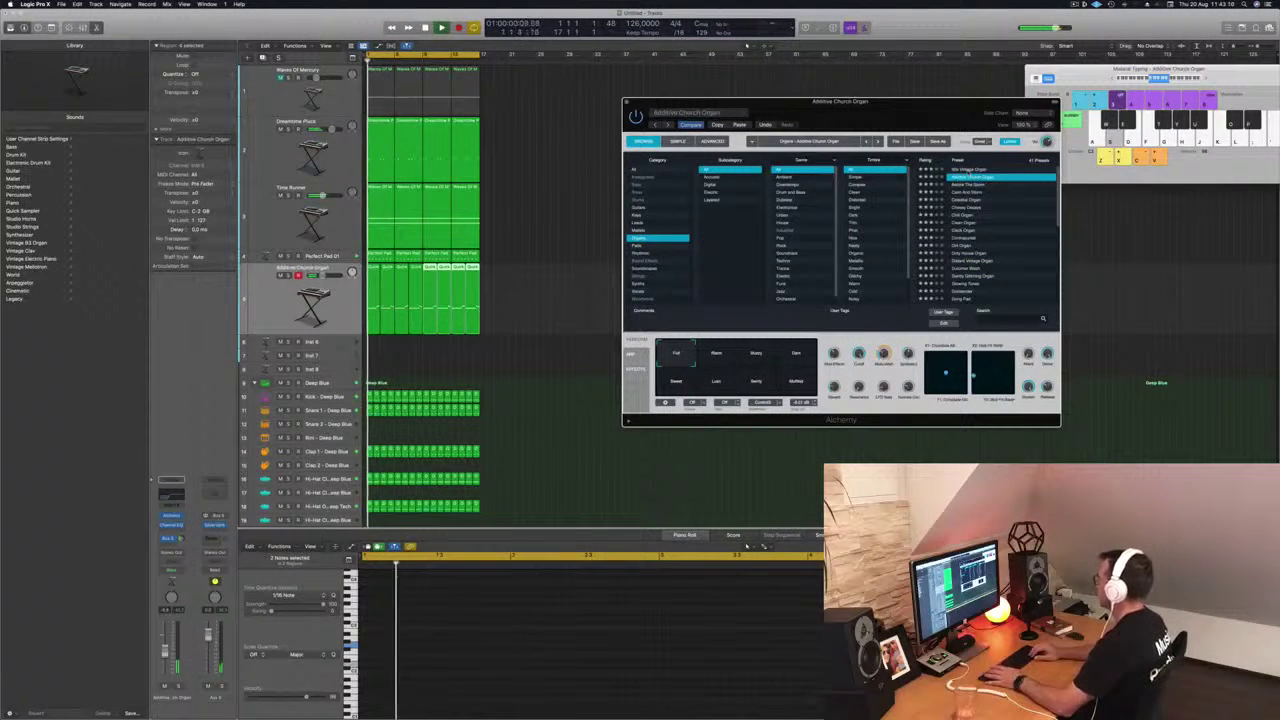
{"action": "key", "text": "Down"}
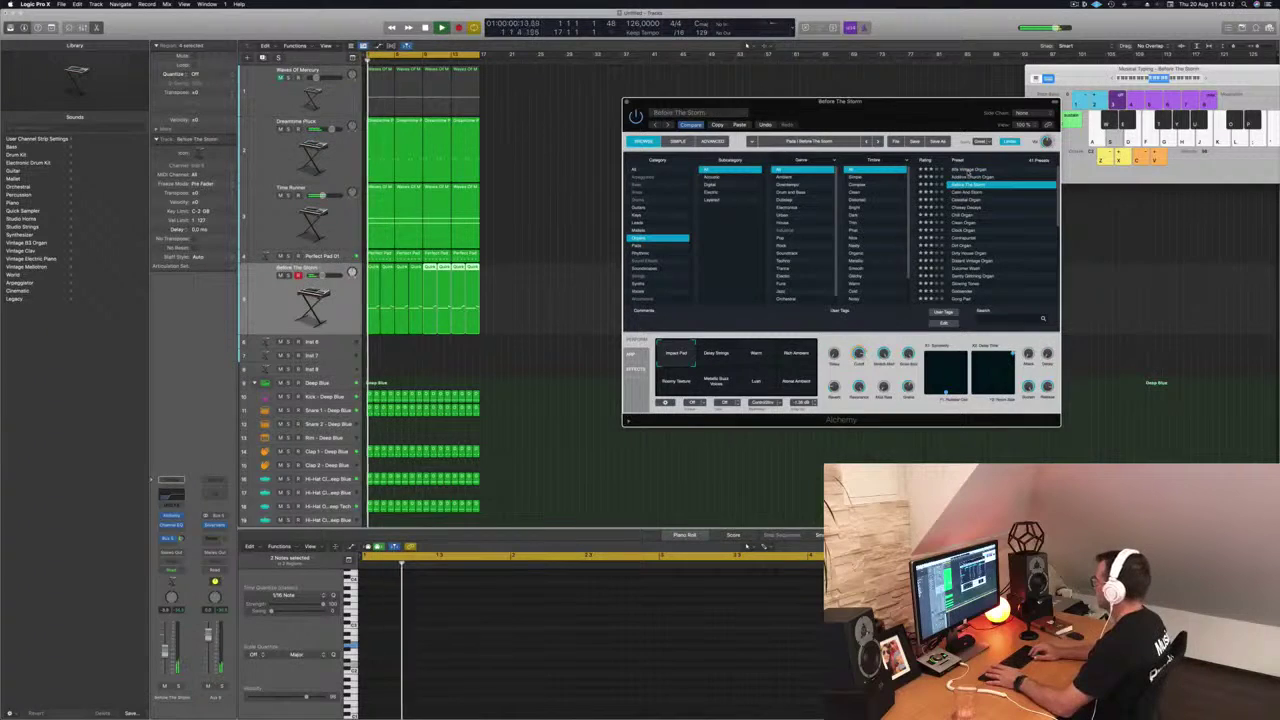
{"action": "key", "text": "Down"}
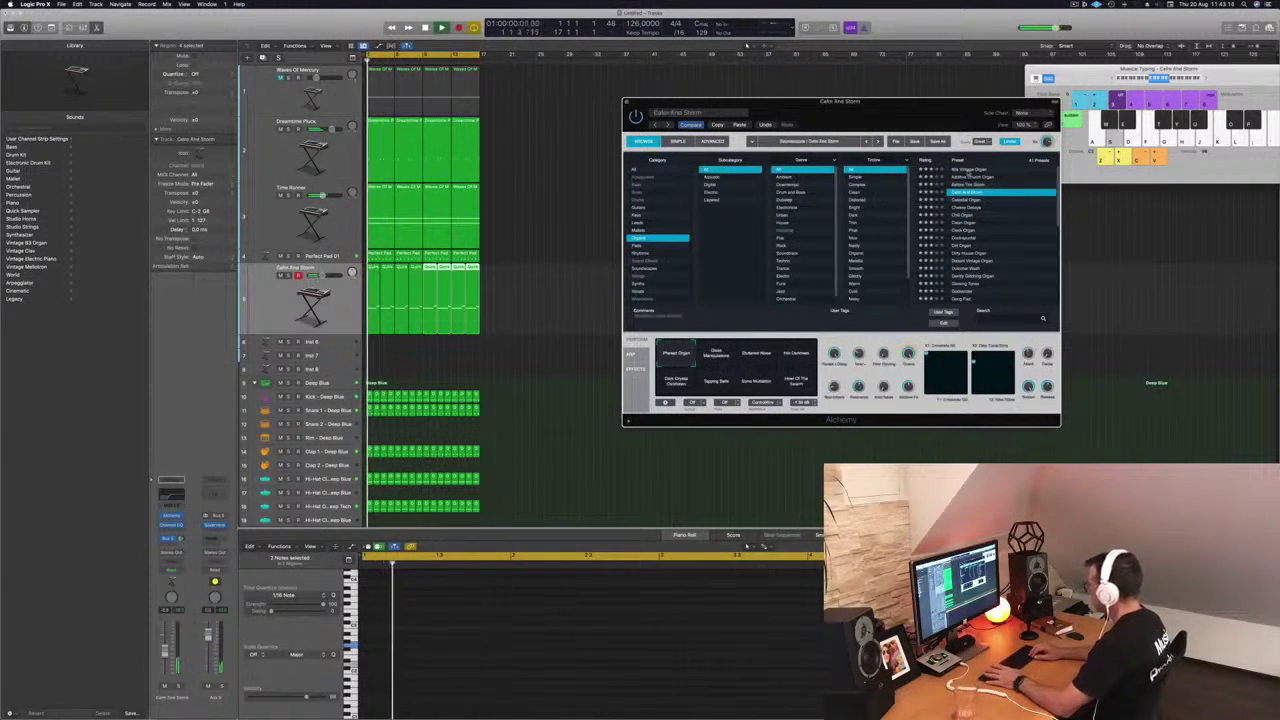
{"action": "key", "text": "Down"}
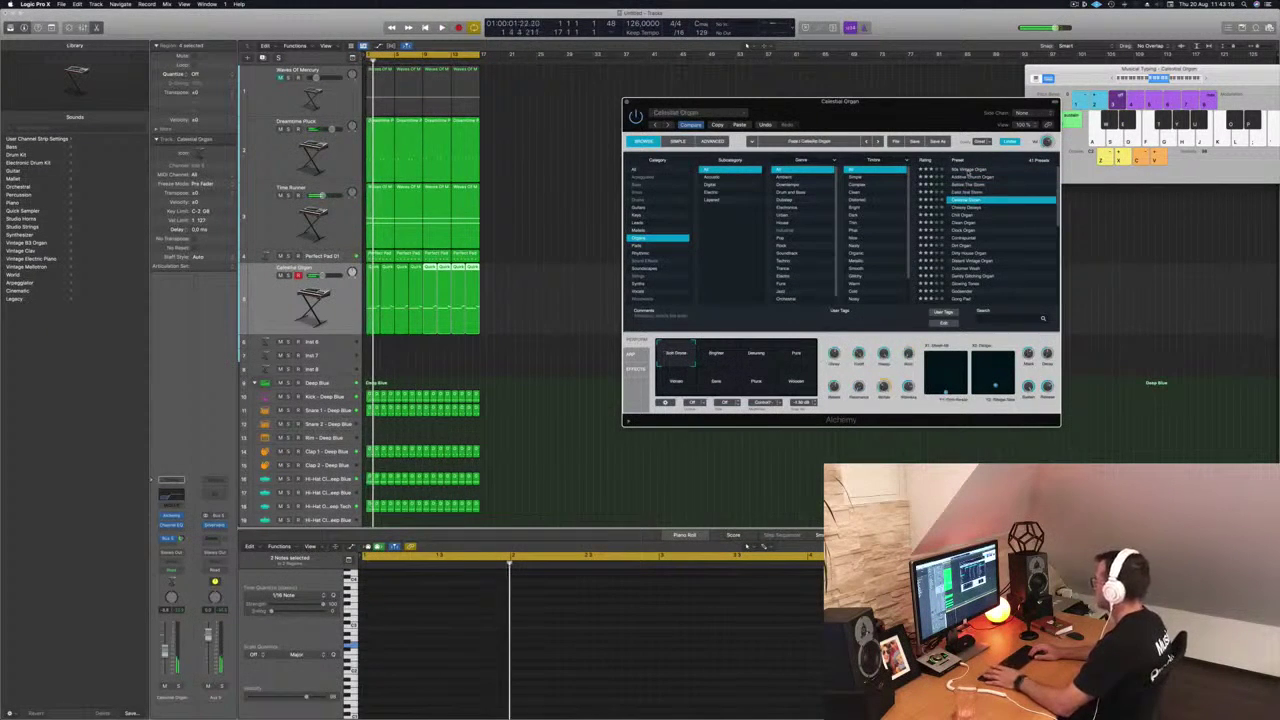
- Load the Cheesy Decays preset and audition its variations, including Brighter, Detune, Percussive Pluck, Muffled Synth and Slow Tremolo
{"action": "key", "text": "Down"}
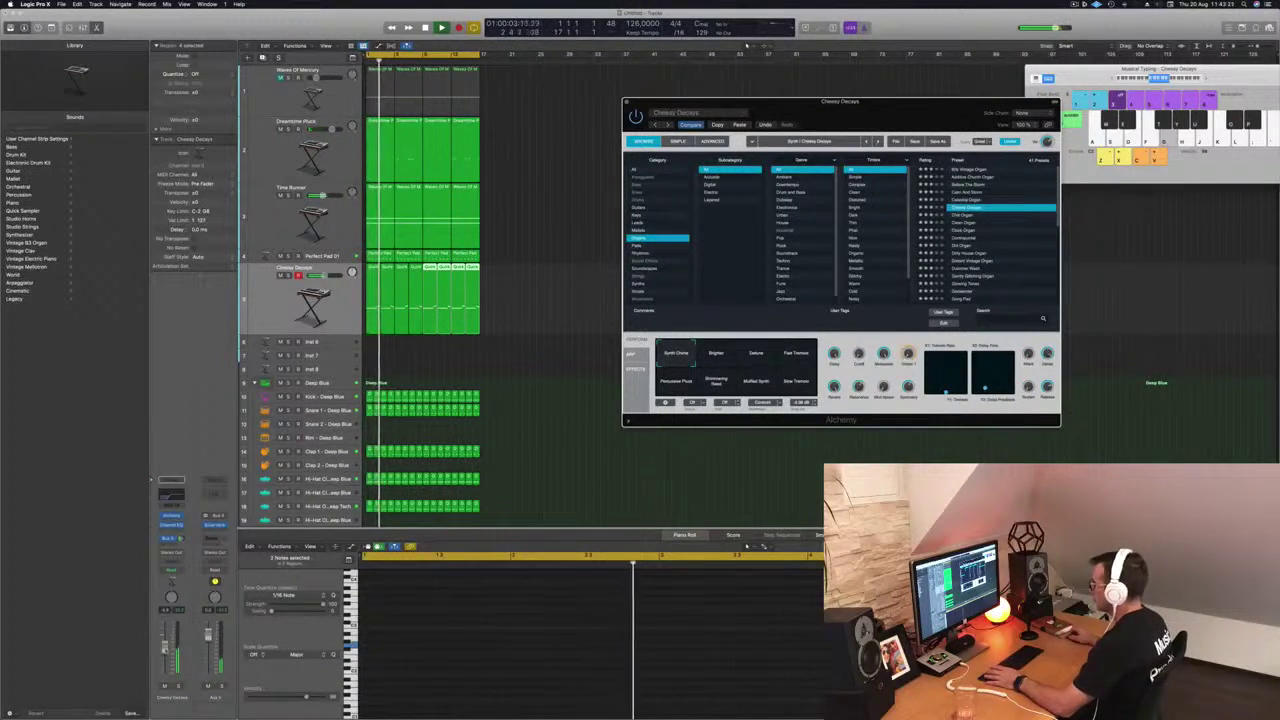
{"action": "left_click", "coordinate": [746, 45]}
{"action": "left_click", "coordinate": [720, 355]}
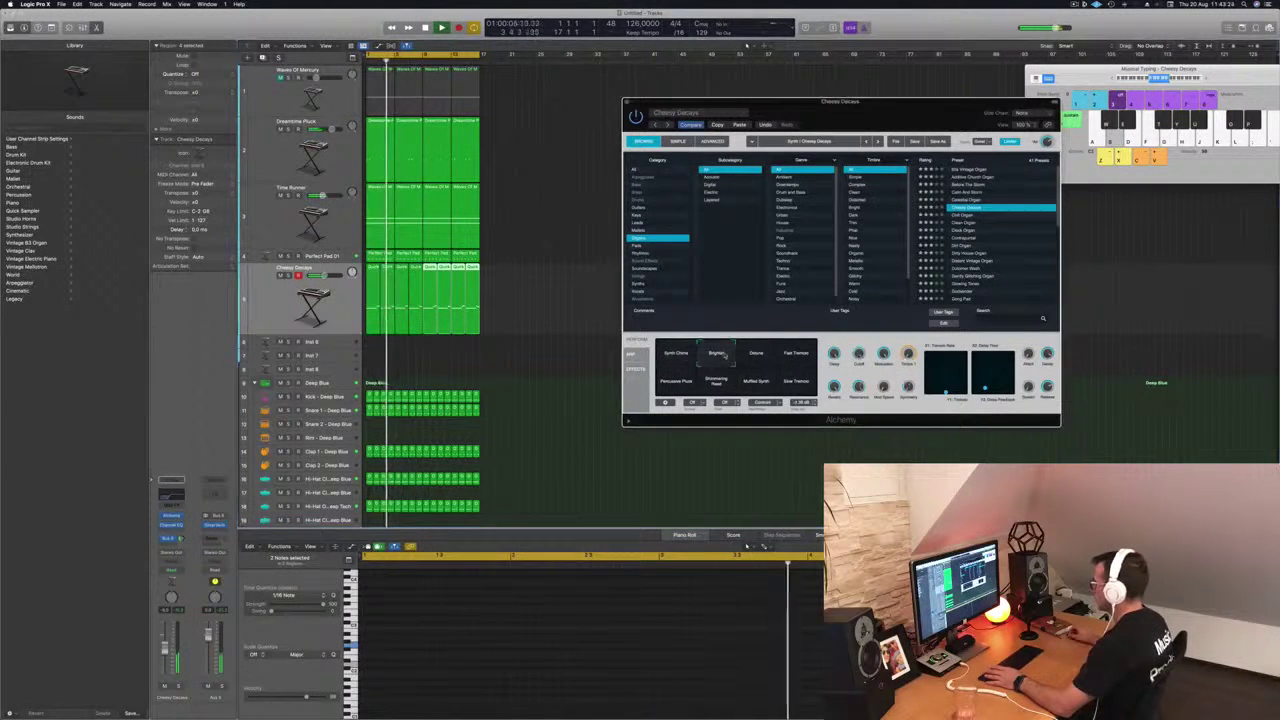
{"action": "left_click", "coordinate": [760, 358]}
{"action": "left_click", "coordinate": [676, 384]}
{"action": "left_click", "coordinate": [716, 382]}
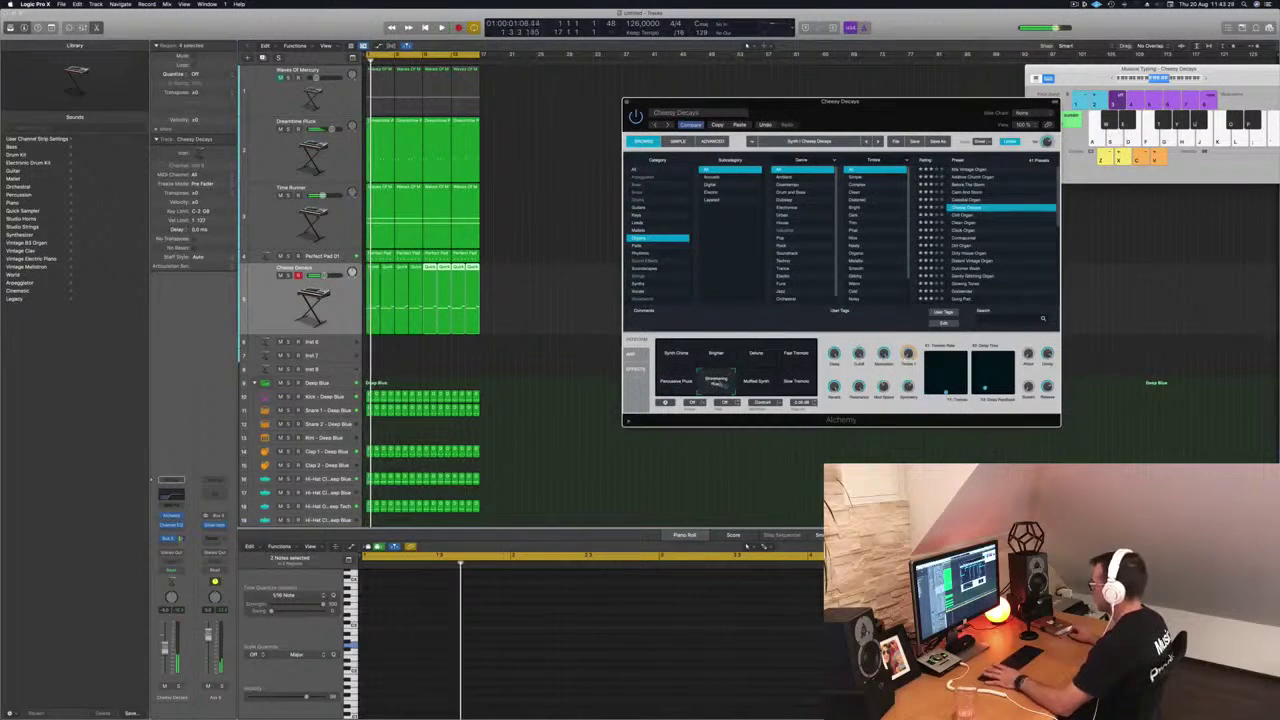
{"action": "left_click", "coordinate": [756, 383]}
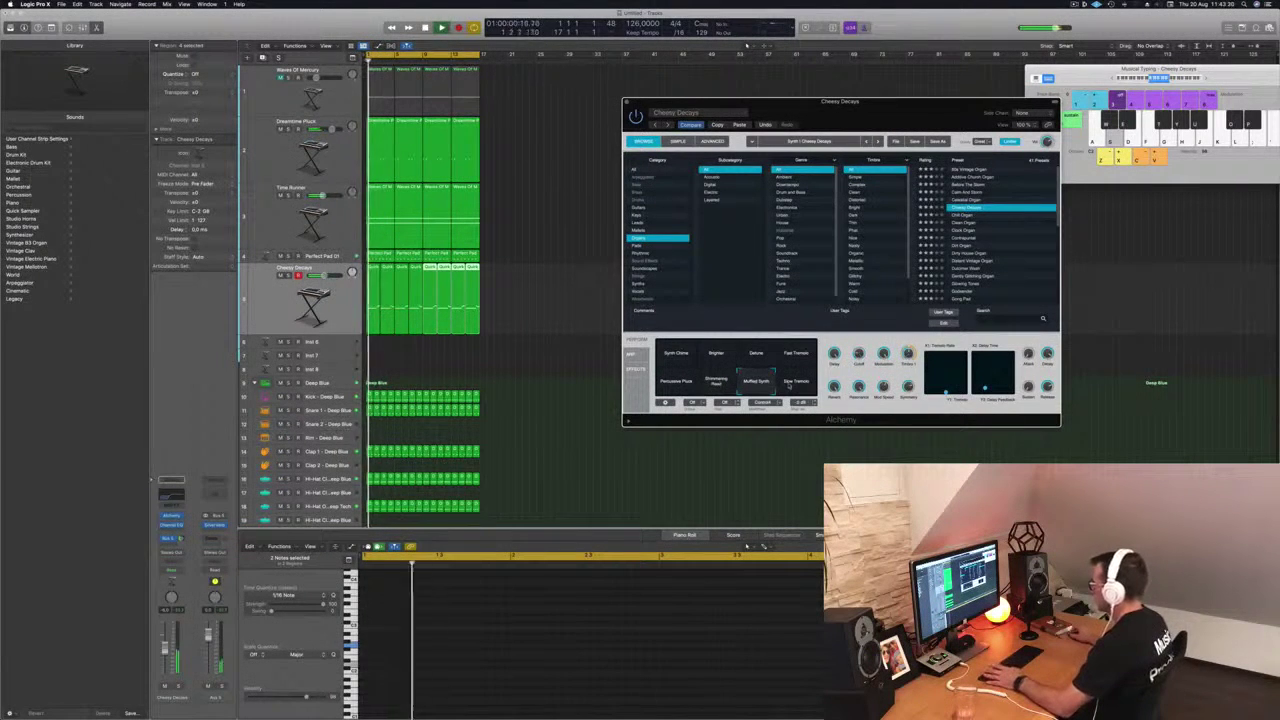
{"action": "left_click", "coordinate": [792, 385]}
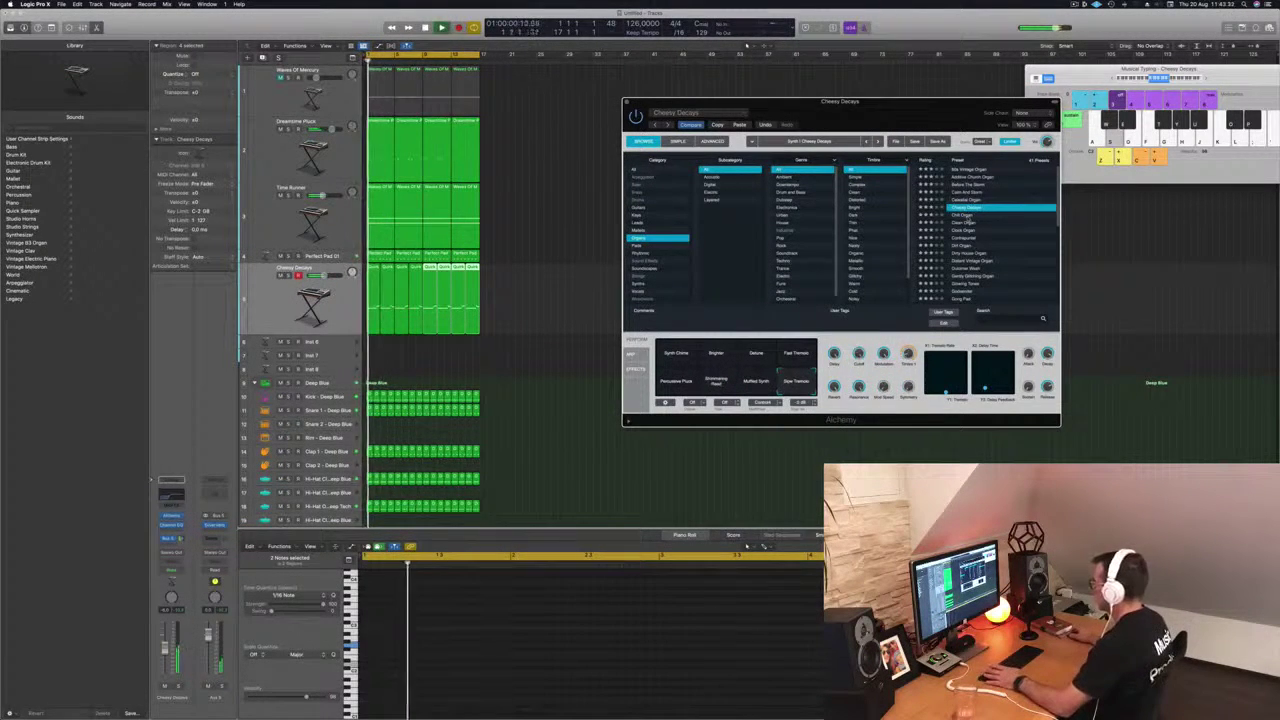
- Try the Chill Organ, Clean Organ, Dirt Organ and Dulcimer Wash presets, raising the track volume slightly during Clean Organ
{"action": "left_click", "coordinate": [963, 215]}
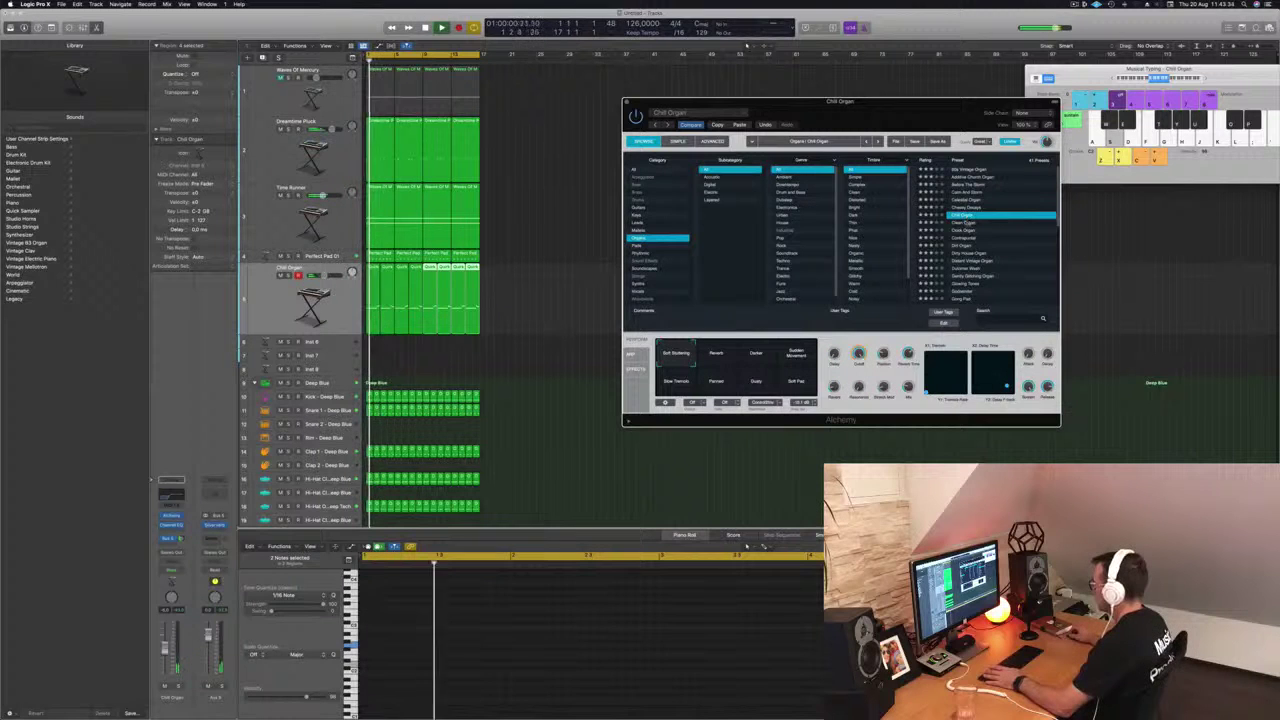
{"action": "left_click", "coordinate": [963, 223]}
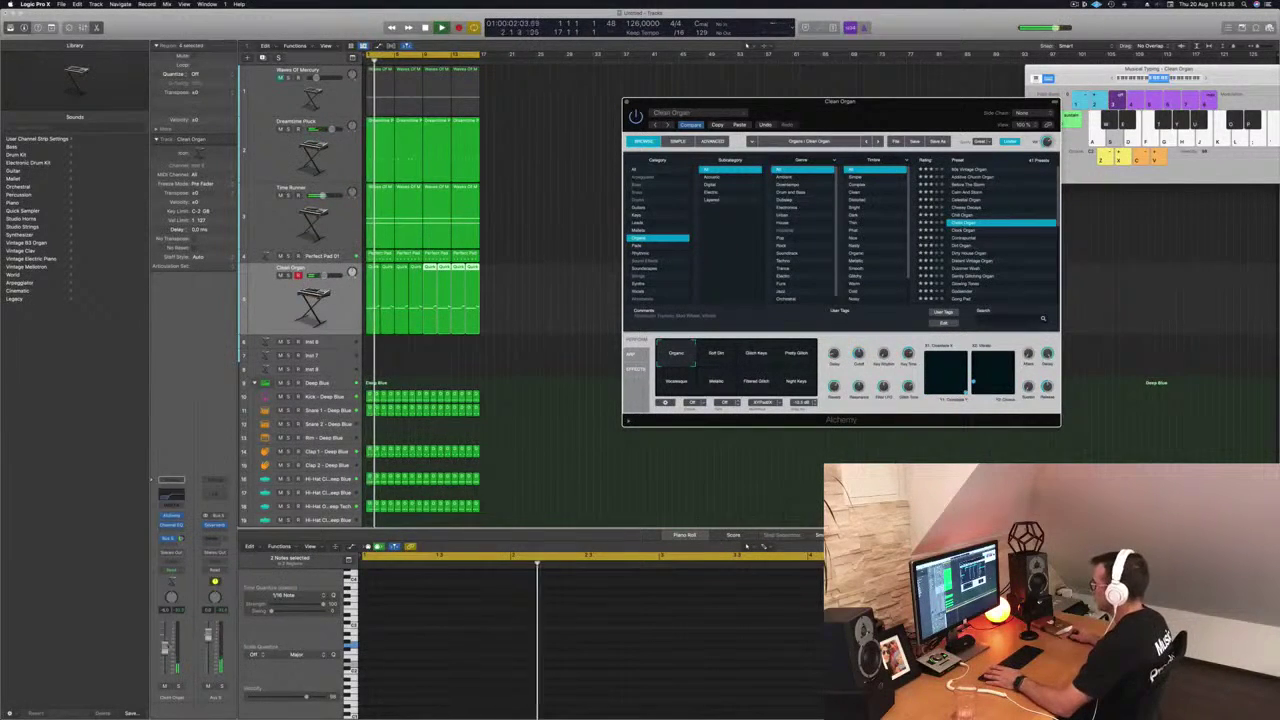
{"action": "left_click_drag", "start_coordinate": [165, 651], "coordinate": [165, 647]}
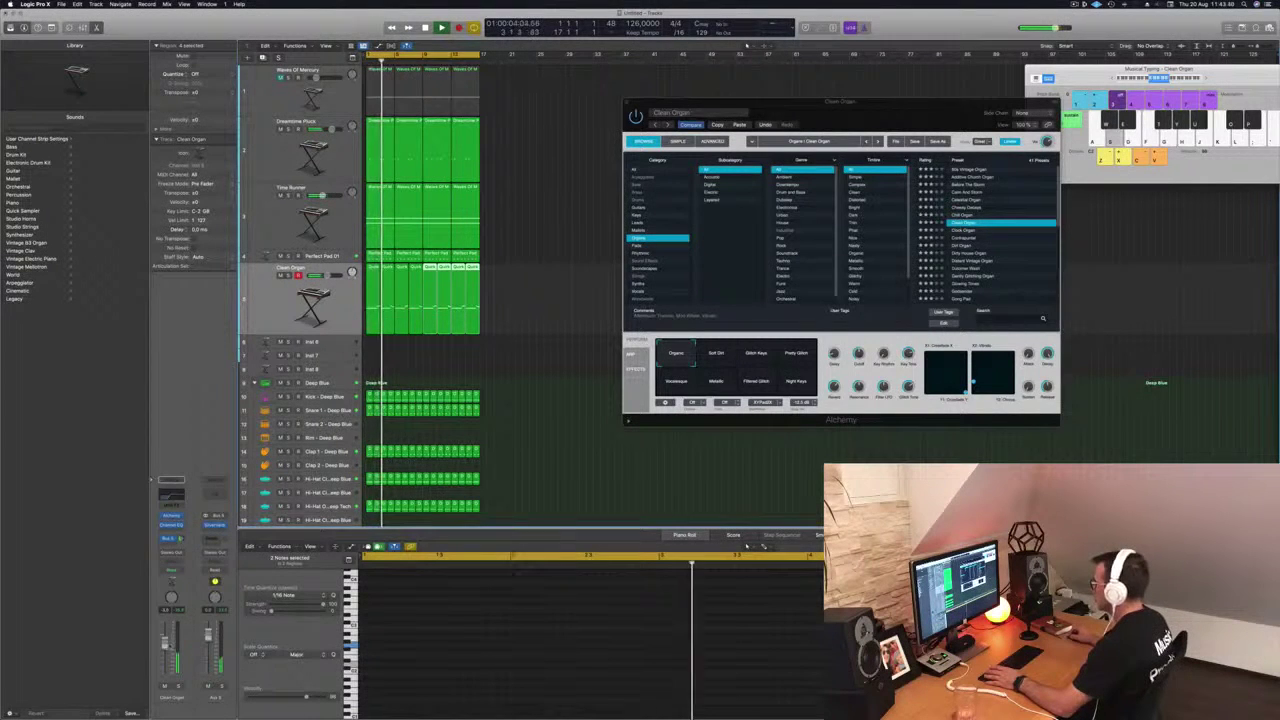
{"action": "left_click", "coordinate": [961, 247]}
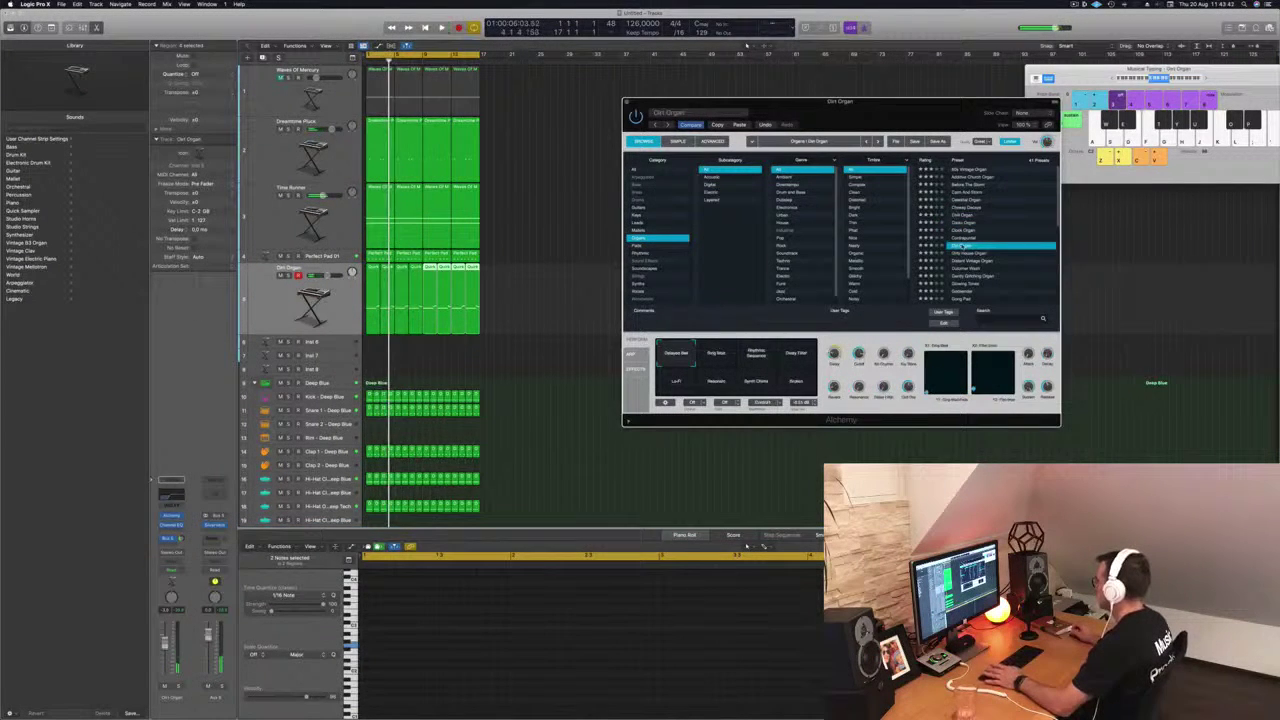
{"action": "left_click", "coordinate": [966, 269]}
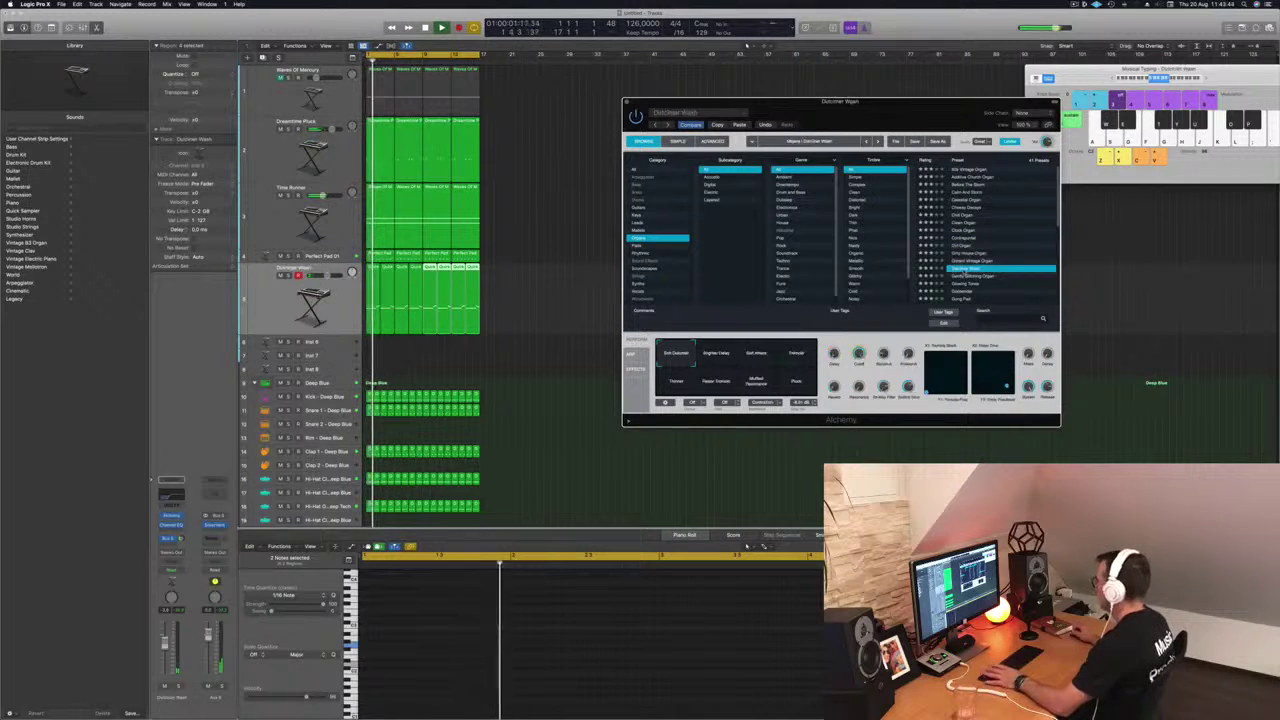
- Audition Dainty Glitching Organ and Glowing Tones, and load the Godsender preset again
{"action": "scroll", "coordinate": [1000, 265], "scroll_direction": "down", "scroll_amount": 2}
{"action": "left_click", "coordinate": [1018, 246]}
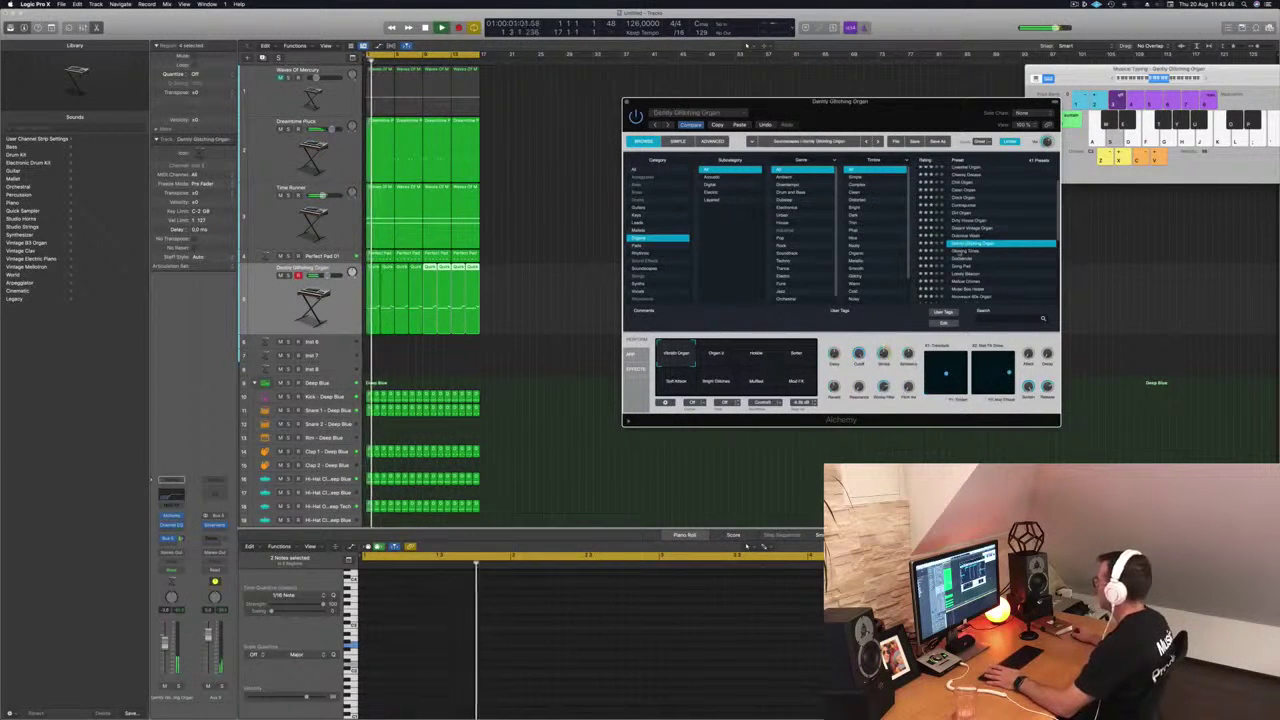
{"action": "key", "text": "Down"}
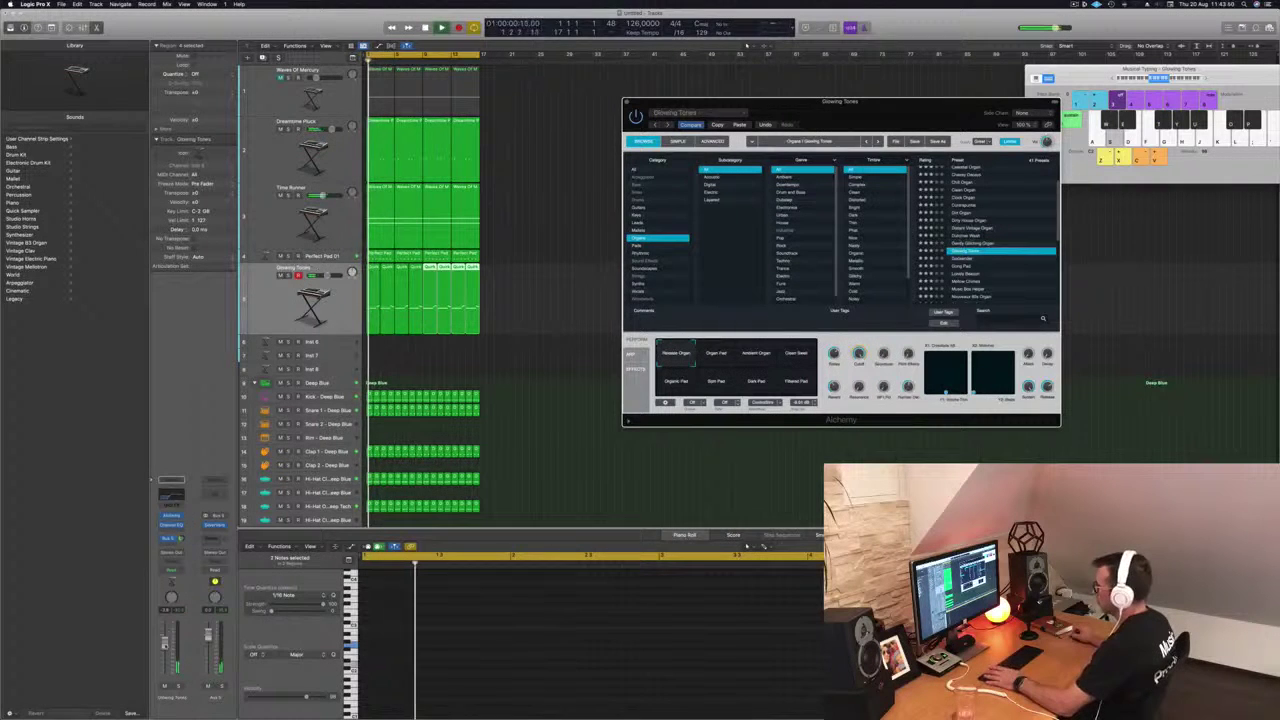
{"action": "key", "text": "Down"}
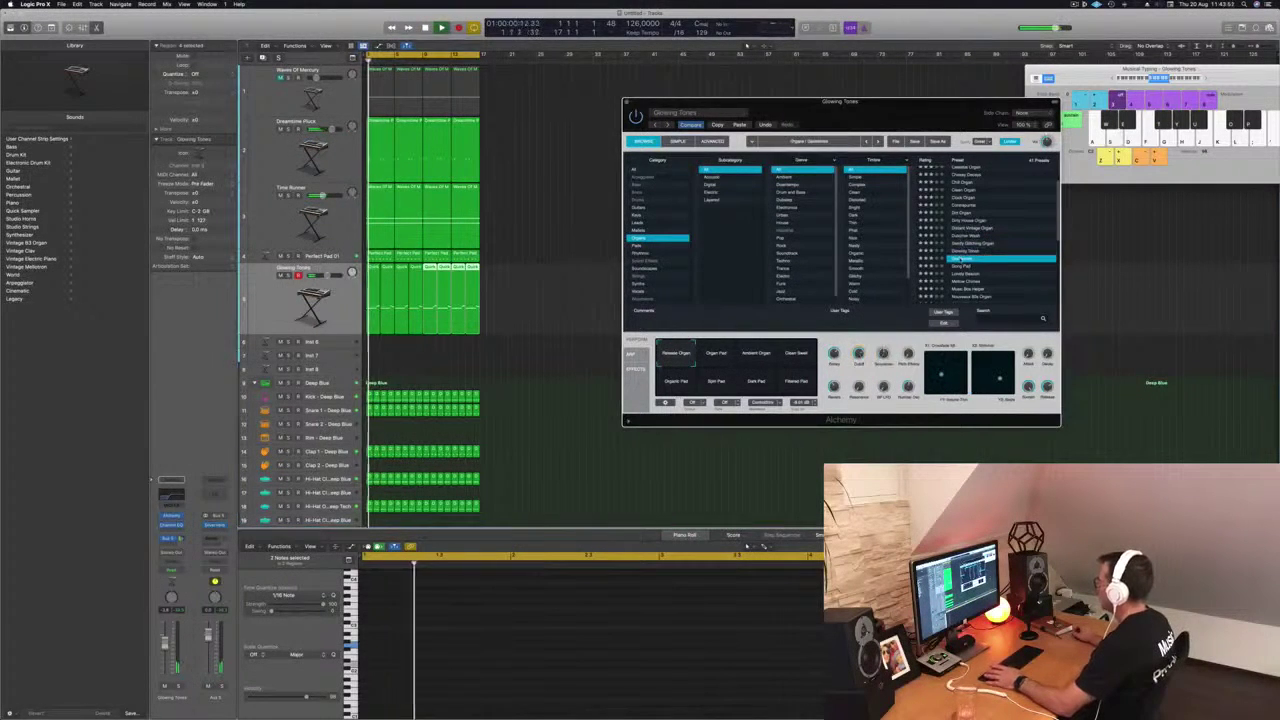
{"action": "key", "text": "super+w"}
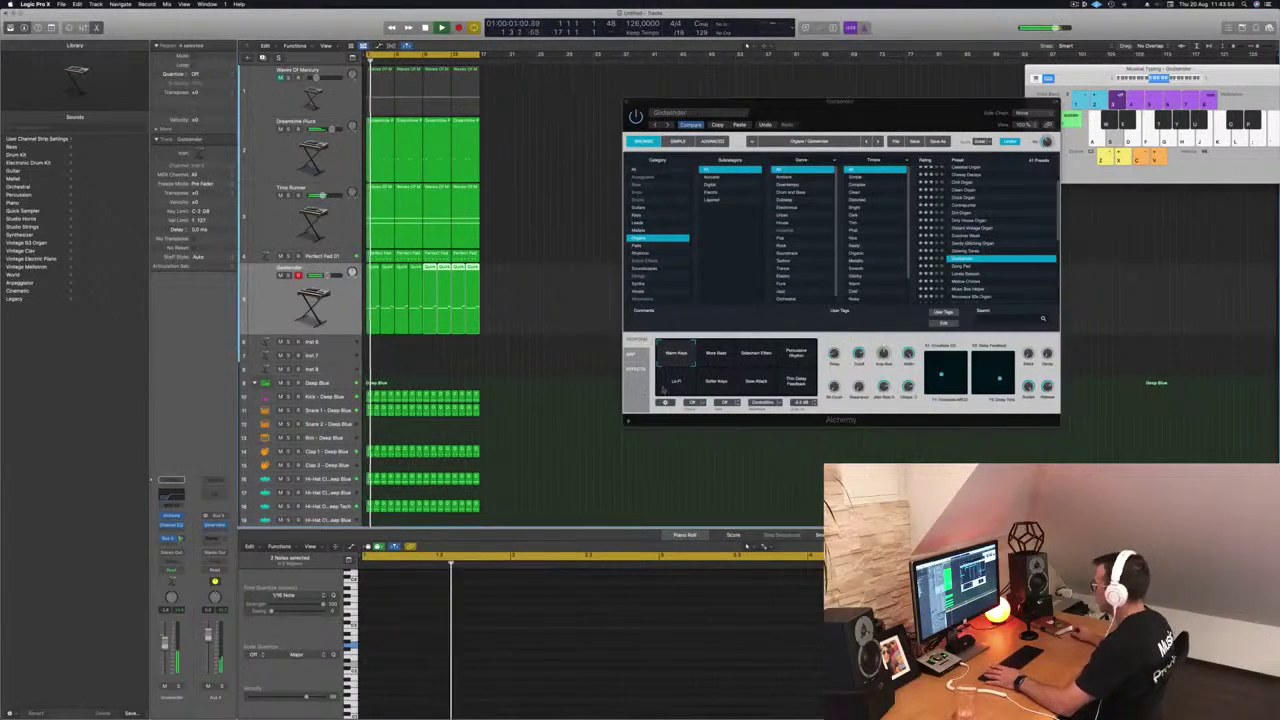
- Compare Godsender's variations, including More Bass, Sidechain Effect, Percussive Rhythm, Softer Keys and Slow Attack, and return to Warm Keys
{"action": "left_click", "coordinate": [712, 362]}
{"action": "left_click", "coordinate": [760, 360]}
{"action": "left_click", "coordinate": [796, 356]}
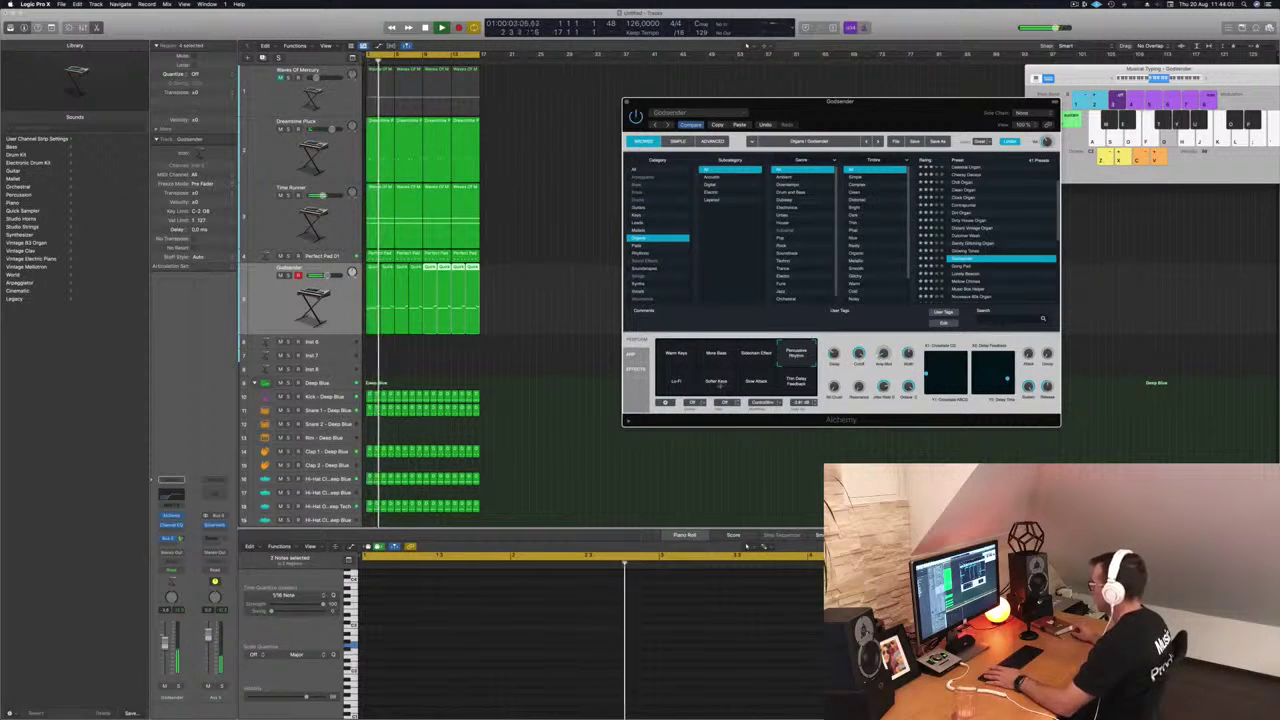
{"action": "left_click", "coordinate": [720, 384]}
{"action": "left_click", "coordinate": [766, 386]}
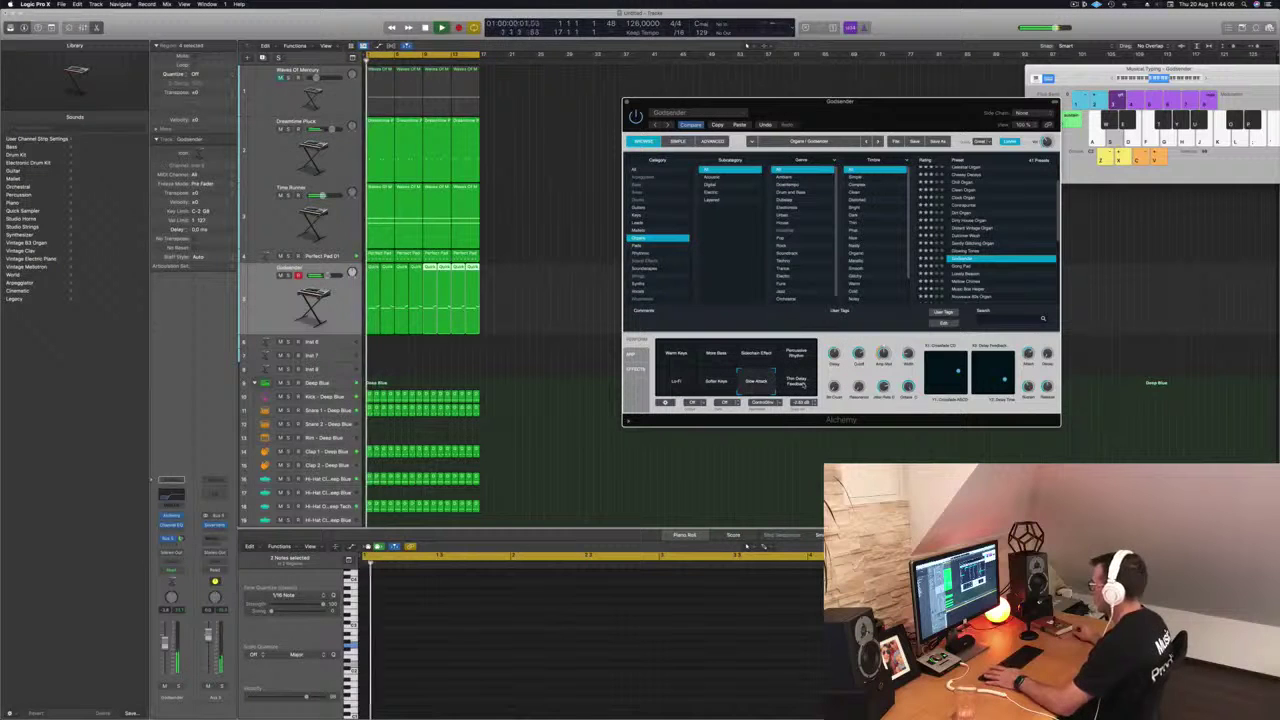
{"action": "left_click", "coordinate": [715, 385]}
{"action": "left_click", "coordinate": [677, 358]}
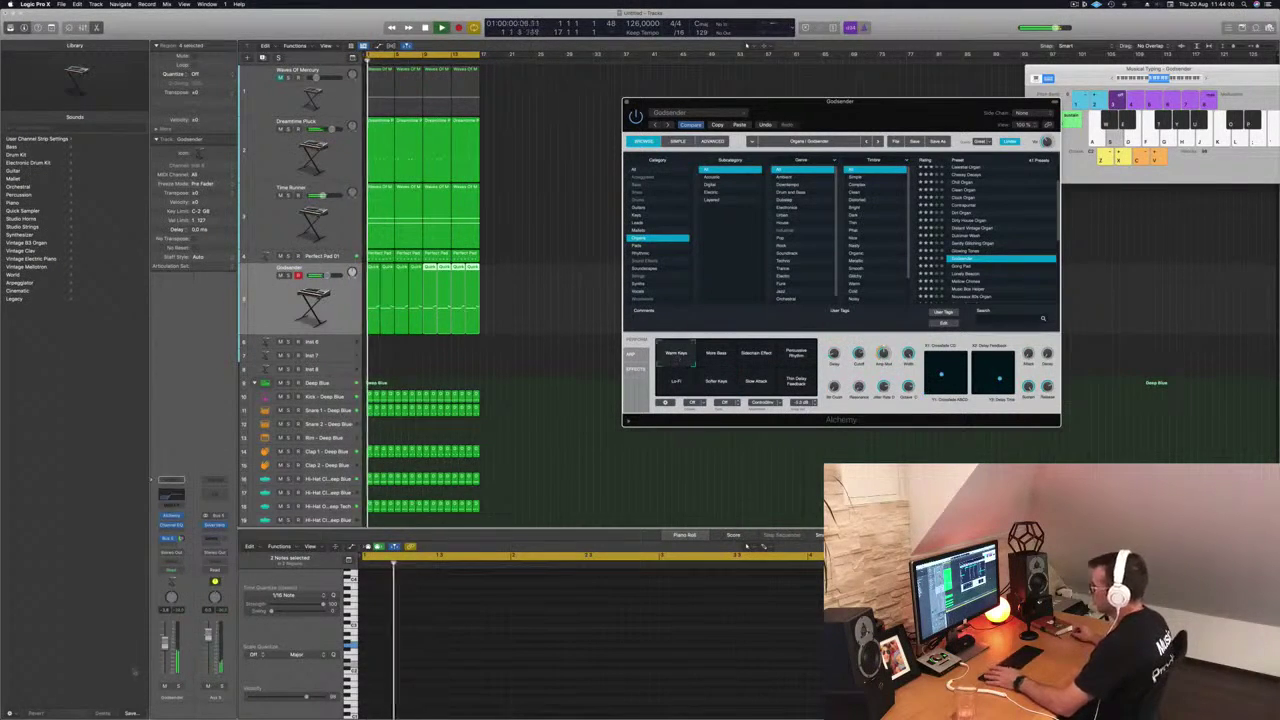
- Set the Godsender track's Channel EQ low cut to 148 Hz at 12 dB/oct and lower the track volume slightly
{"action": "left_click", "coordinate": [489, 196]}
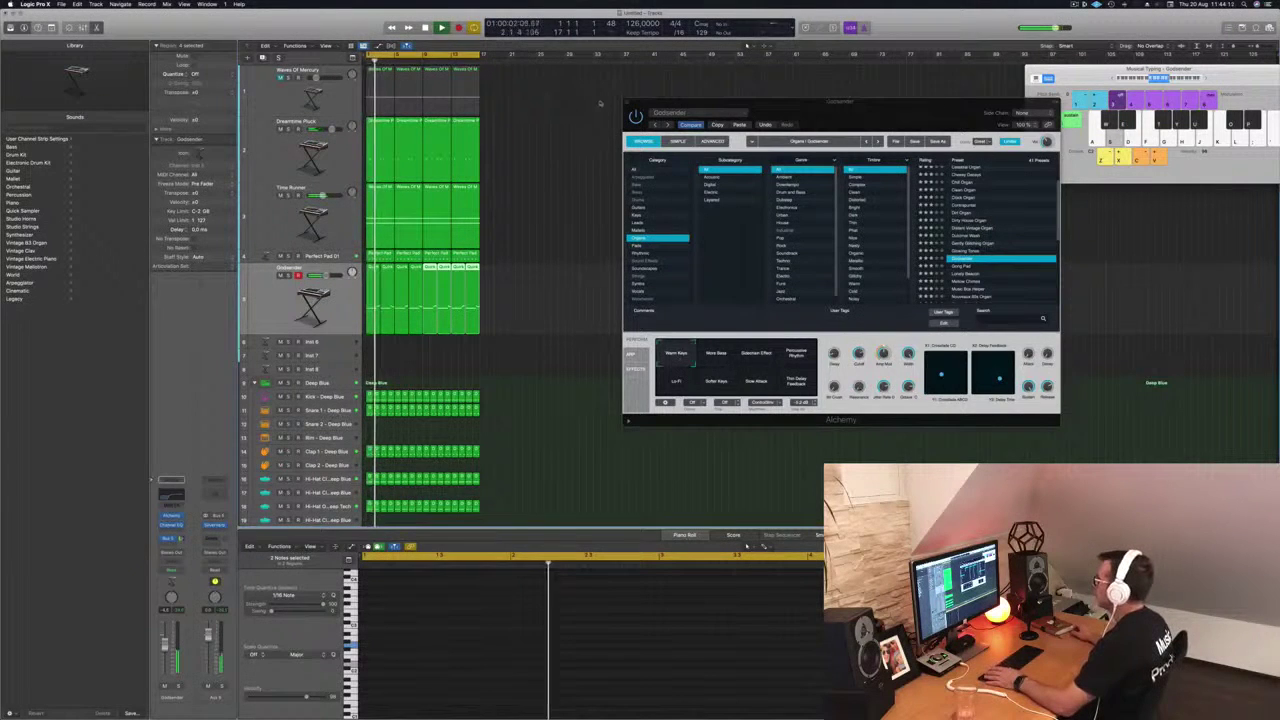
{"action": "key", "text": "v"}
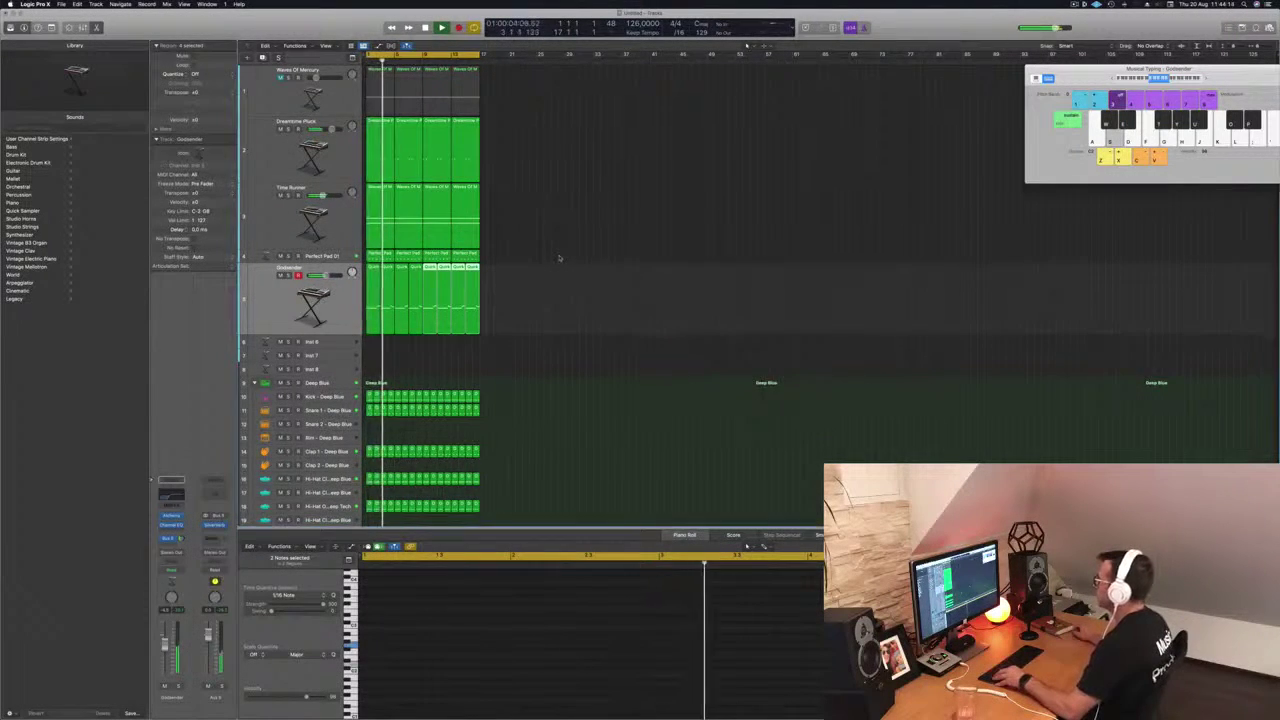
{"action": "scroll", "coordinate": [560, 258], "scroll_direction": "down", "scroll_amount": 4}
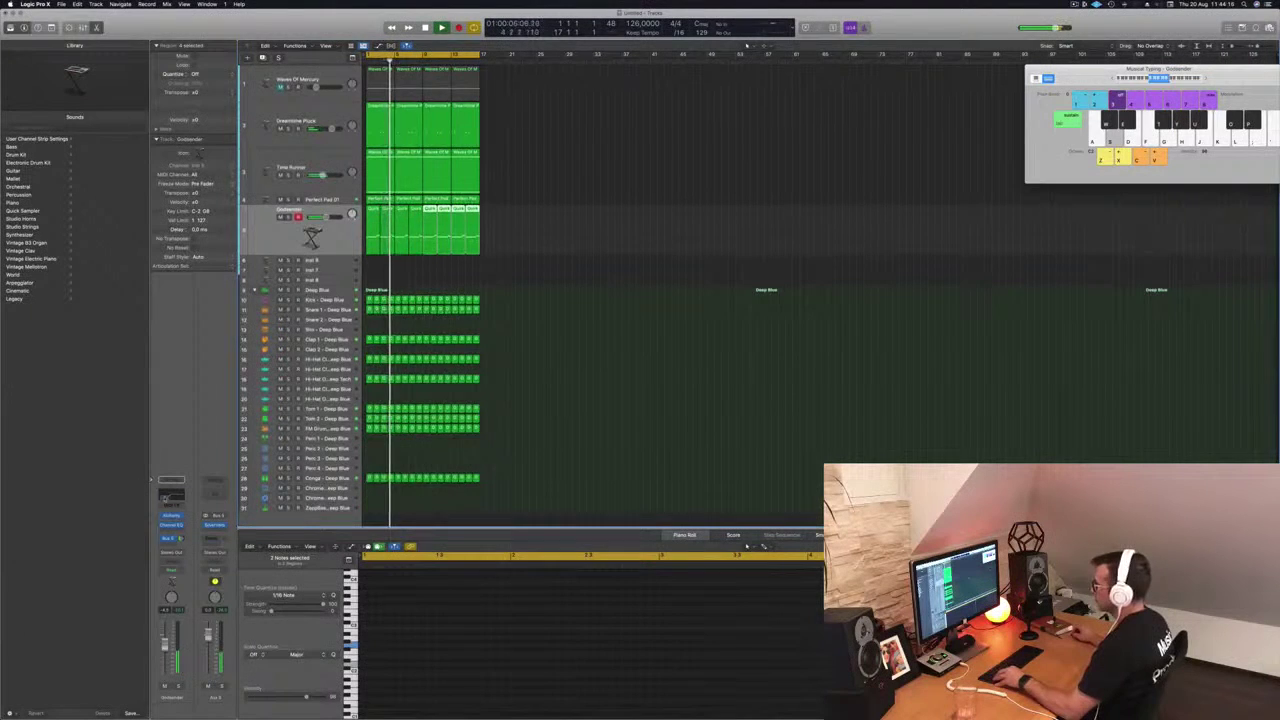
{"action": "double_click", "coordinate": [171, 493]}
{"action": "left_click_drag", "start_coordinate": [632, 258], "coordinate": [595, 263]}
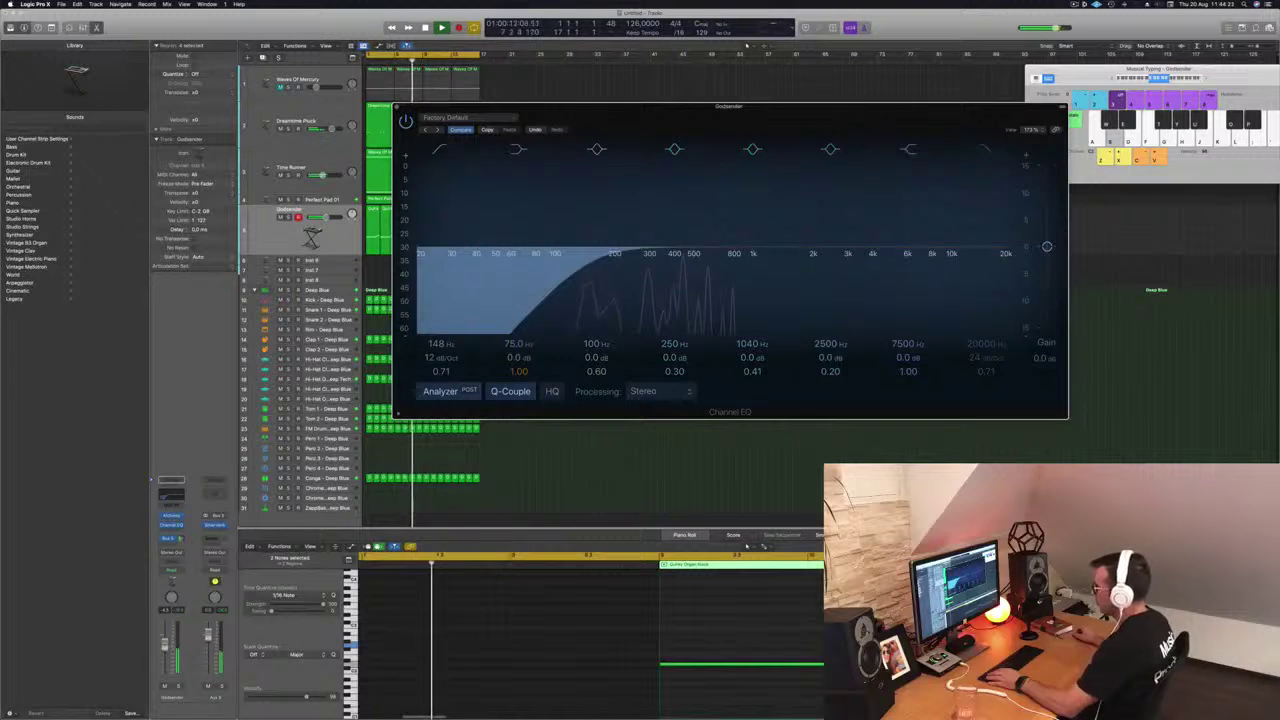
{"action": "left_click_drag", "start_coordinate": [165, 643], "coordinate": [165, 651]}
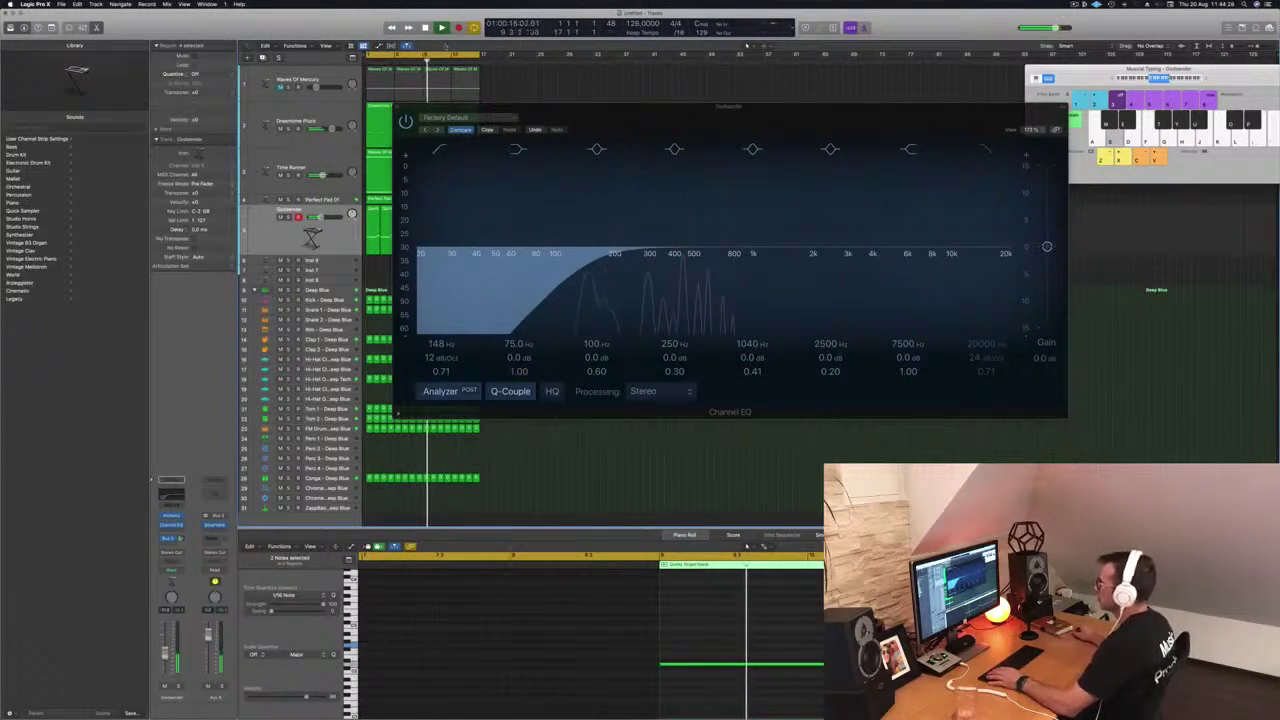
{"action": "key", "text": "super+w"}
{"action": "left_click", "coordinate": [541, 295]}
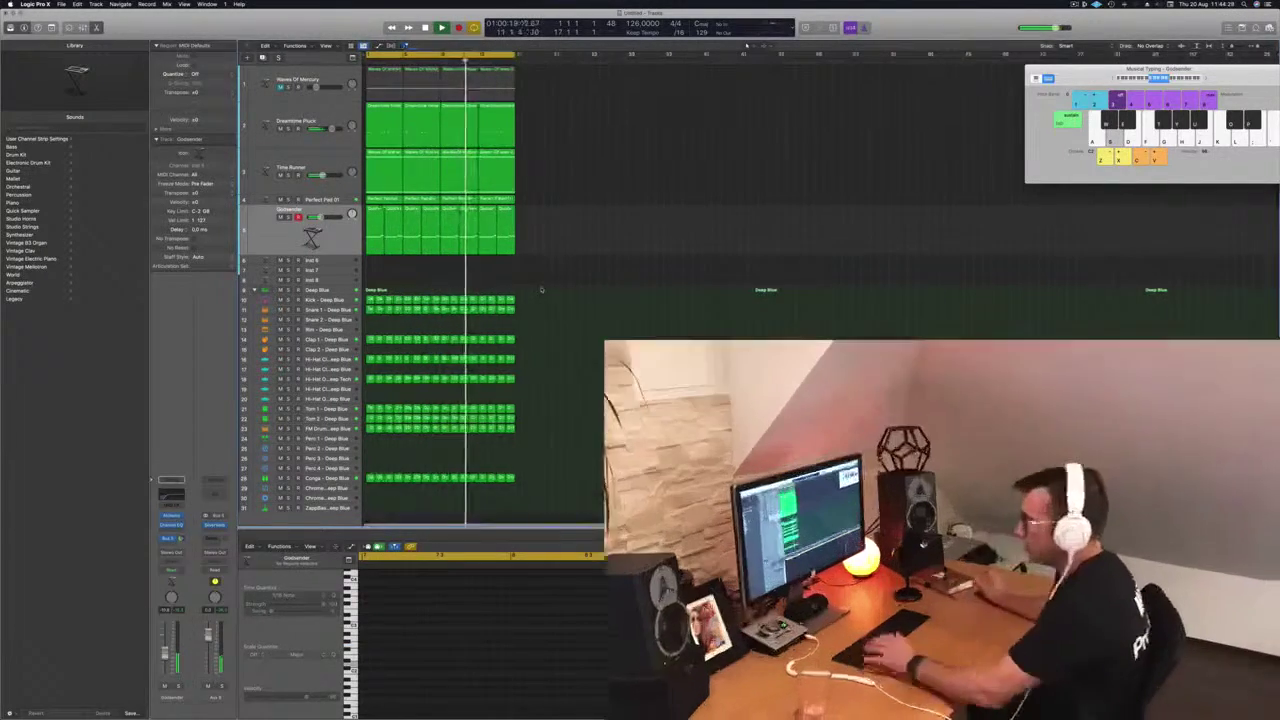